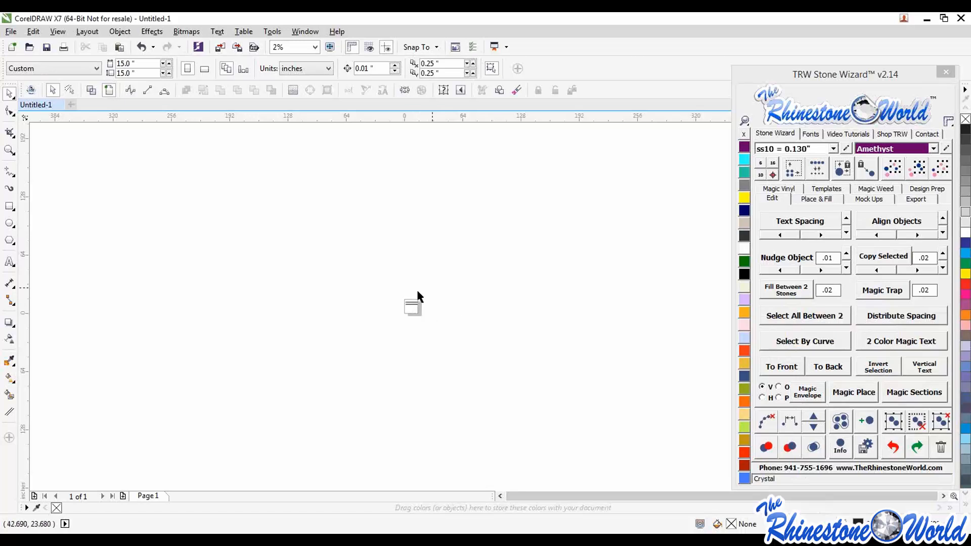
Move the upper AWESOME text upward to about X 7.04, Y 13.17 inches, leaving a wider gap above the lower copy
scroll(412, 307, "up", 4)
scroll(412, 307, "up", 2)
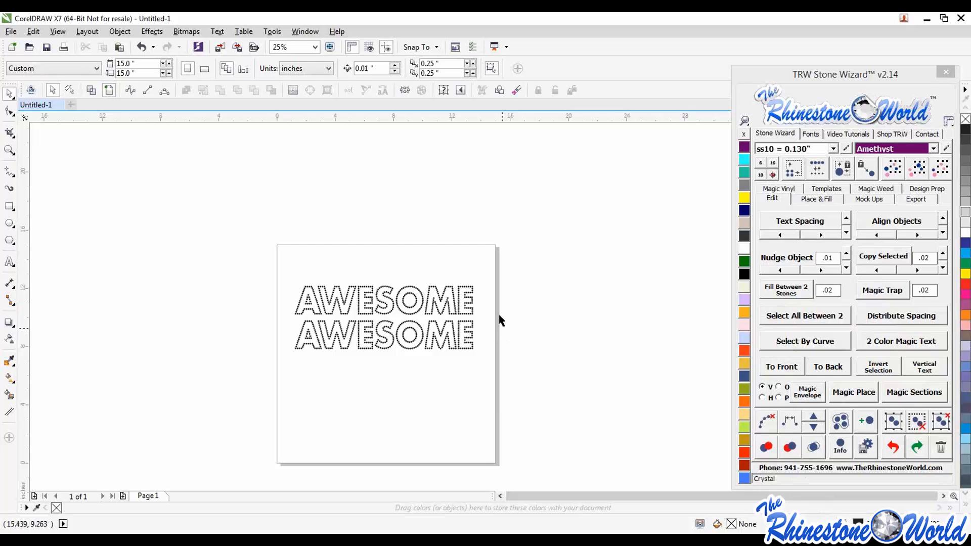
scroll(396, 327, "up", 1)
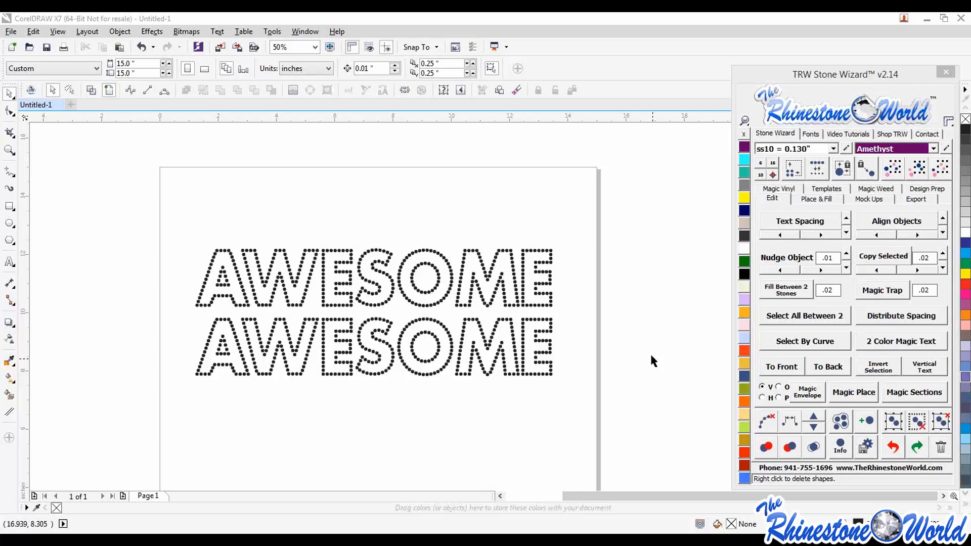
scroll(616, 317, "down", 1)
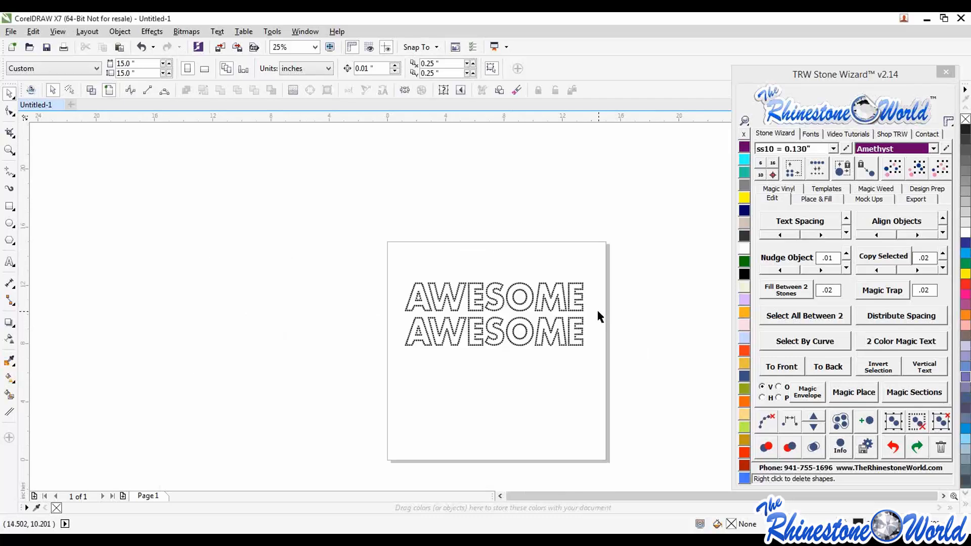
left_click(576, 295)
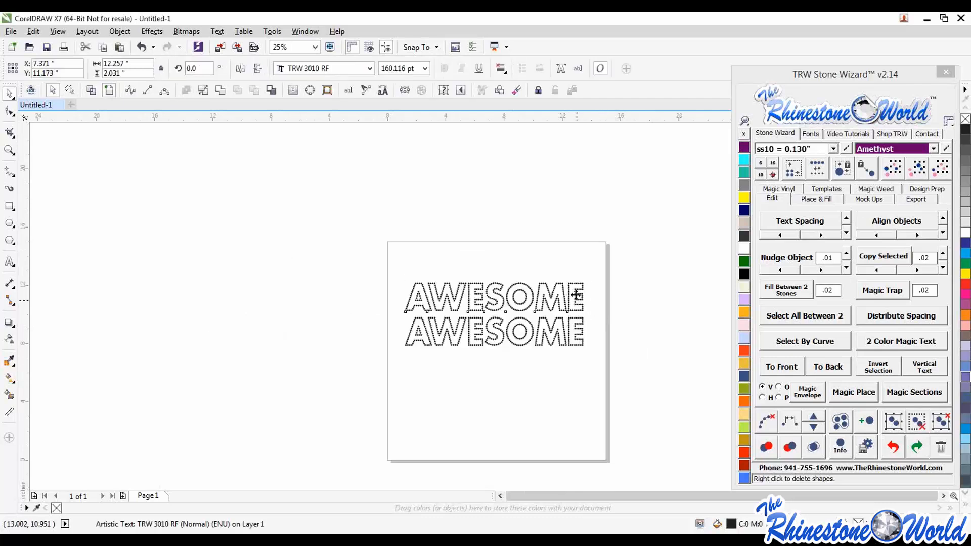
left_click_drag(576, 294, 576, 268)
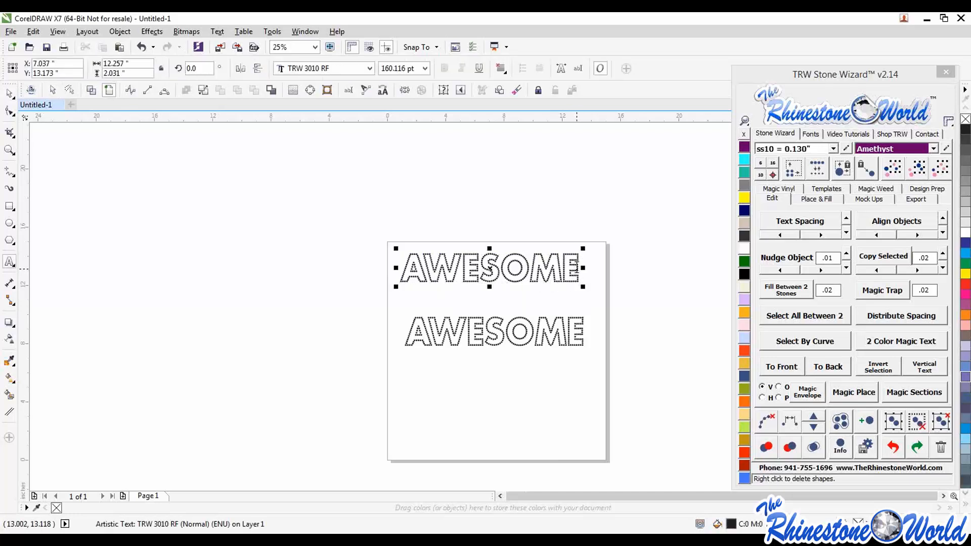
Add a few trial letters to the end of the upper AWESOME text and delete them again
double_click(577, 268)
type("FGIU")
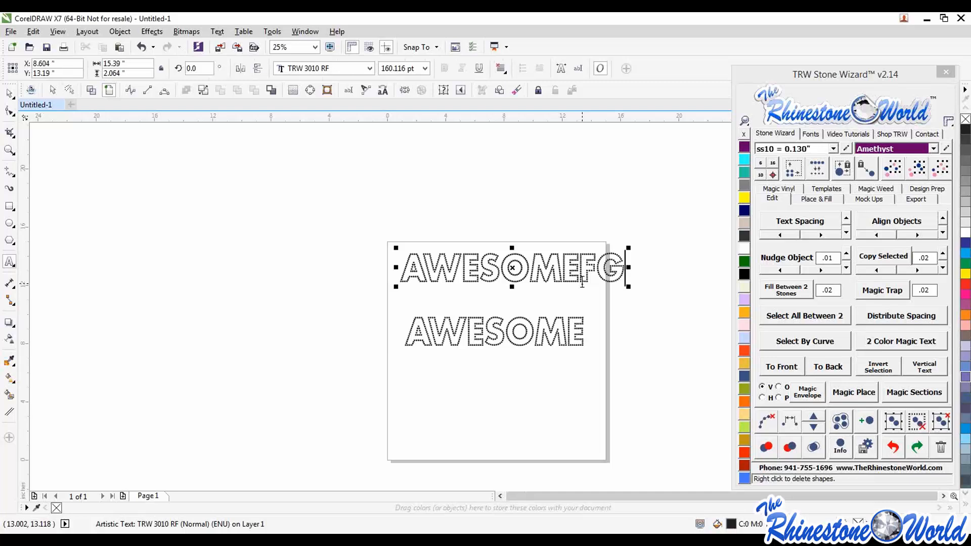
key("BackSpace")
key("BackSpace")
key("BackSpace")
key("BackSpace")
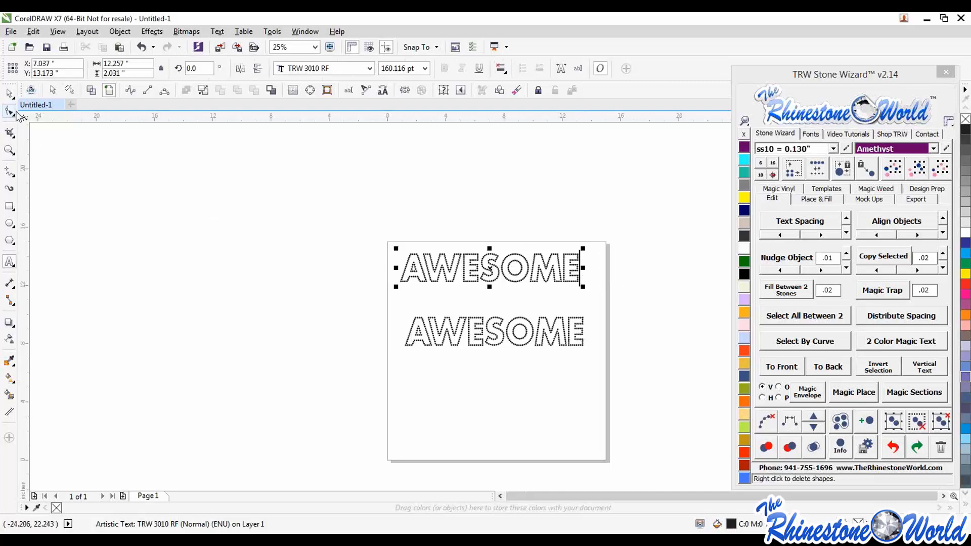
Reposition the upper AWESOME text near the top of the page, at about X 7.25, Y 12.84 inches
left_click(9, 94)
left_click_drag(528, 264, 521, 278)
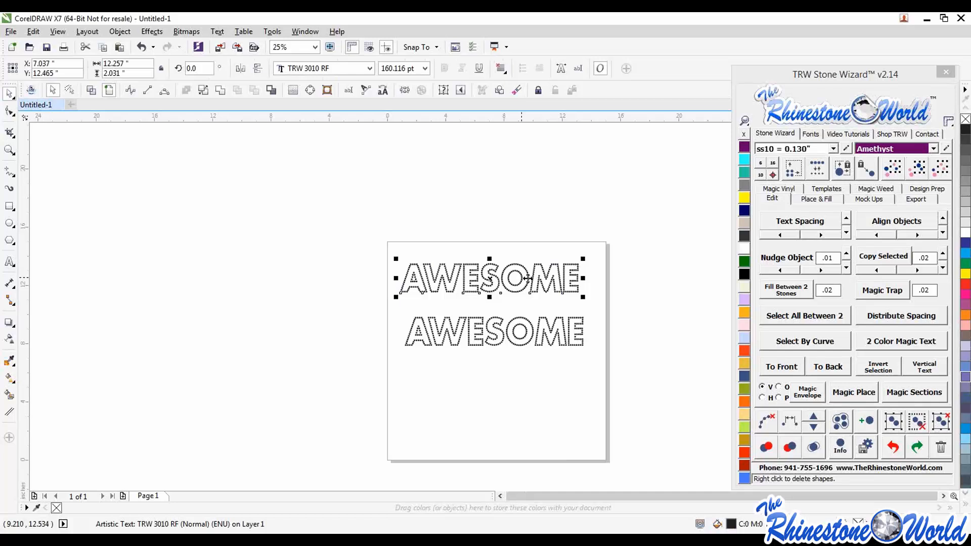
left_click_drag(563, 282, 566, 288)
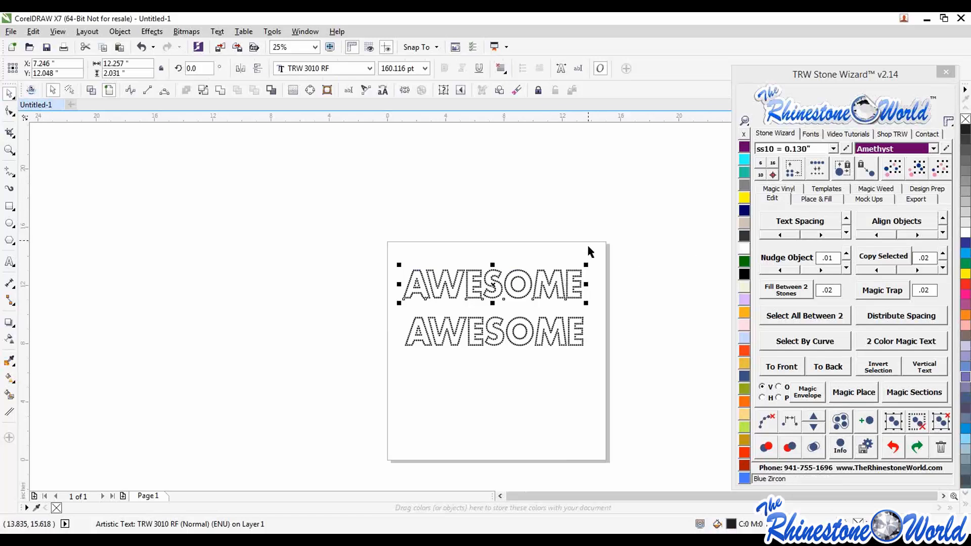
left_click(568, 285)
left_click_drag(568, 285, 569, 273)
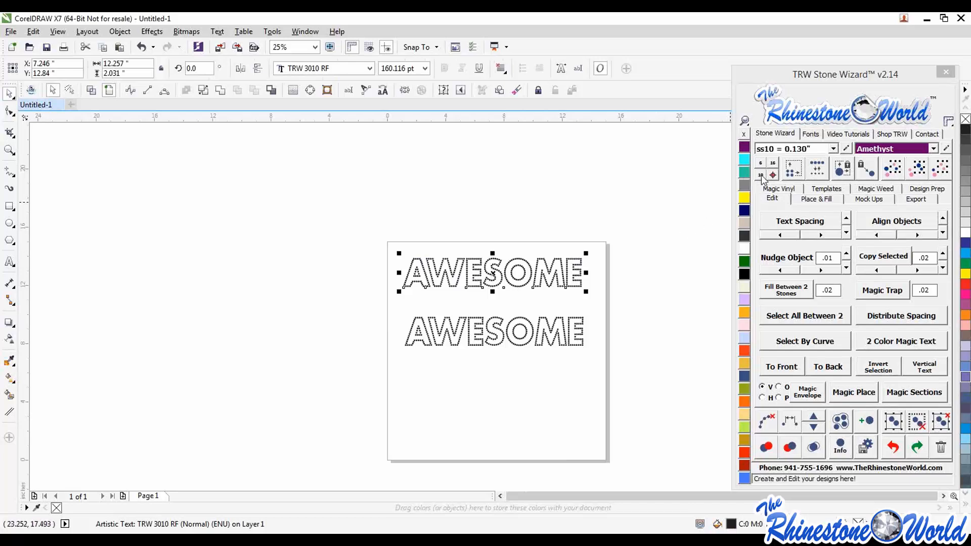
Resize the upper AWESOME design for ss10 stones, replacing its stones with 0.13 inch ones
left_click(832, 148)
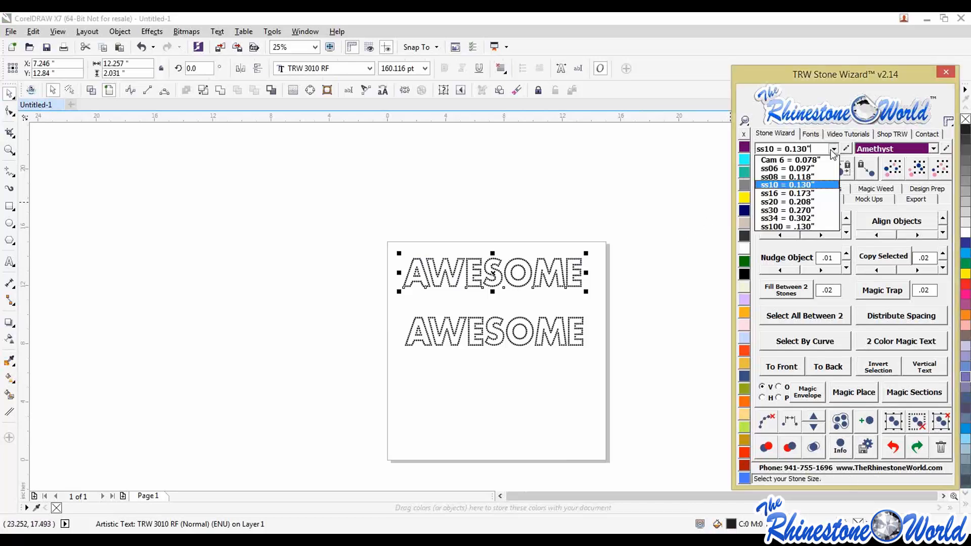
left_click(832, 148)
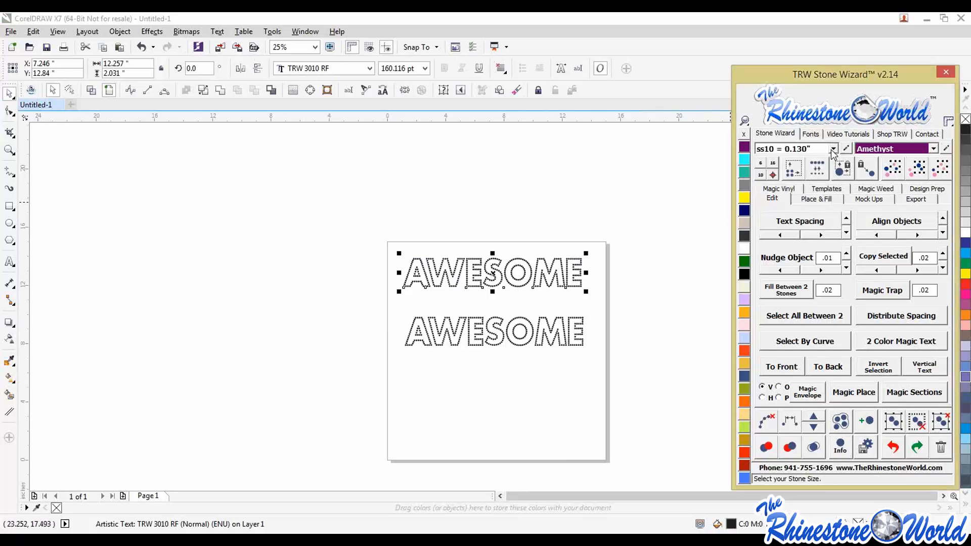
left_click(760, 175)
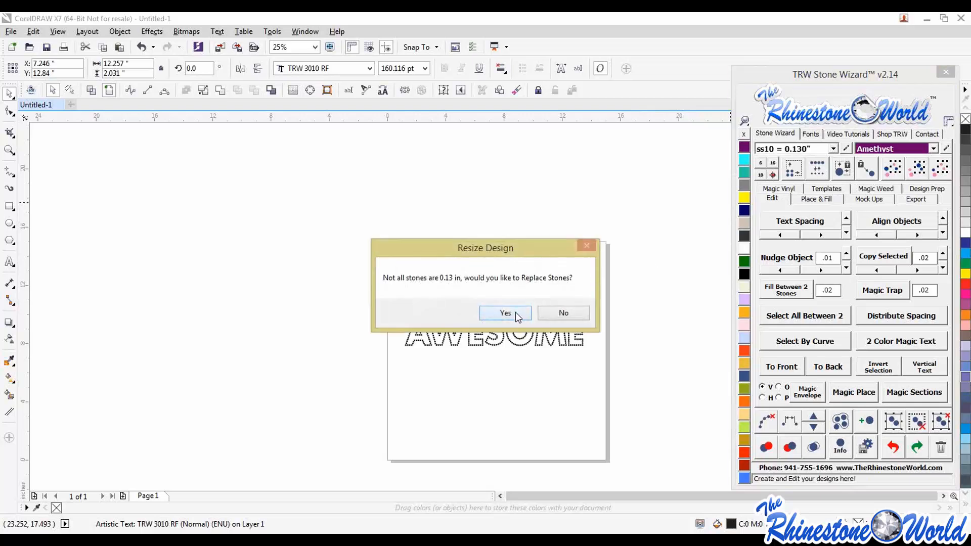
left_click(515, 311)
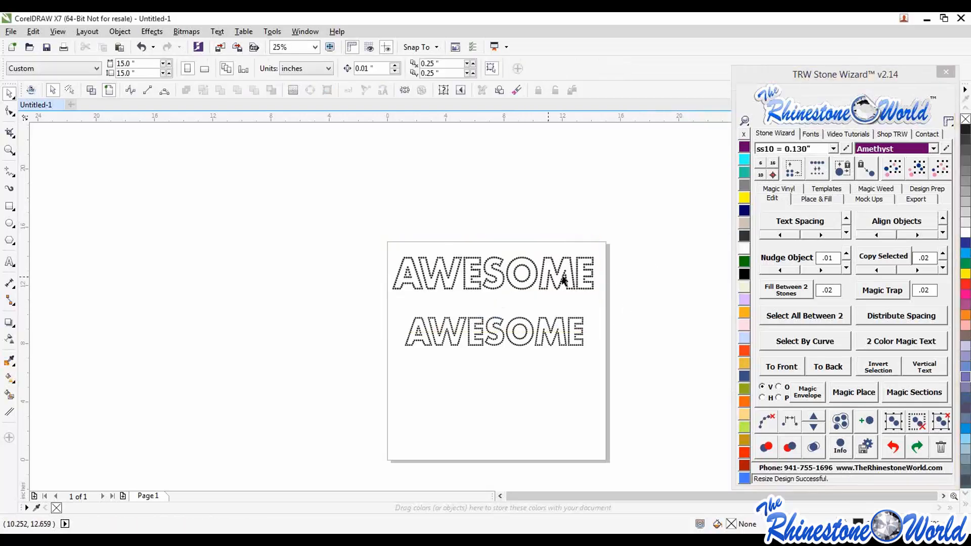
Resize the whole upper AWESOME design for ss06 stones, and again for ss16 stones
left_click_drag(626, 228, 408, 288)
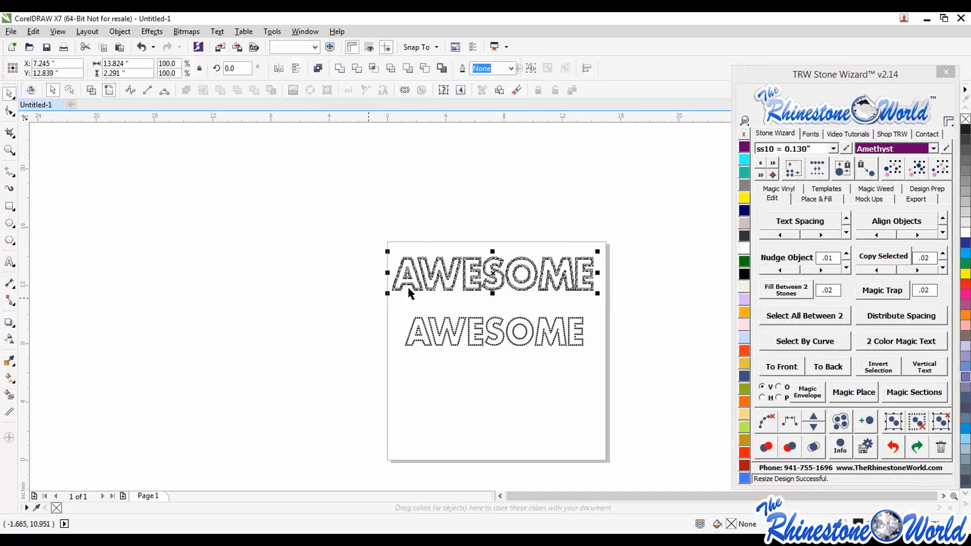
left_click(771, 167)
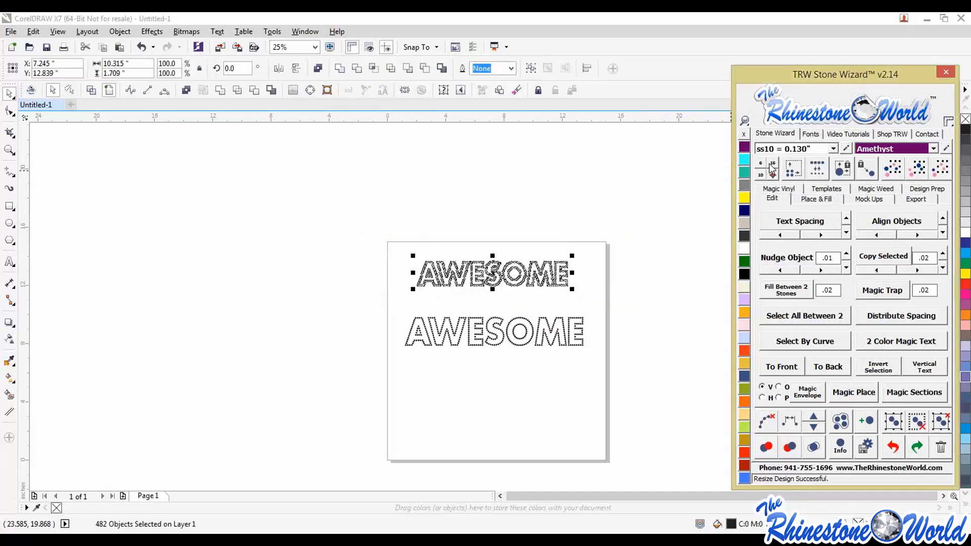
left_click(771, 168)
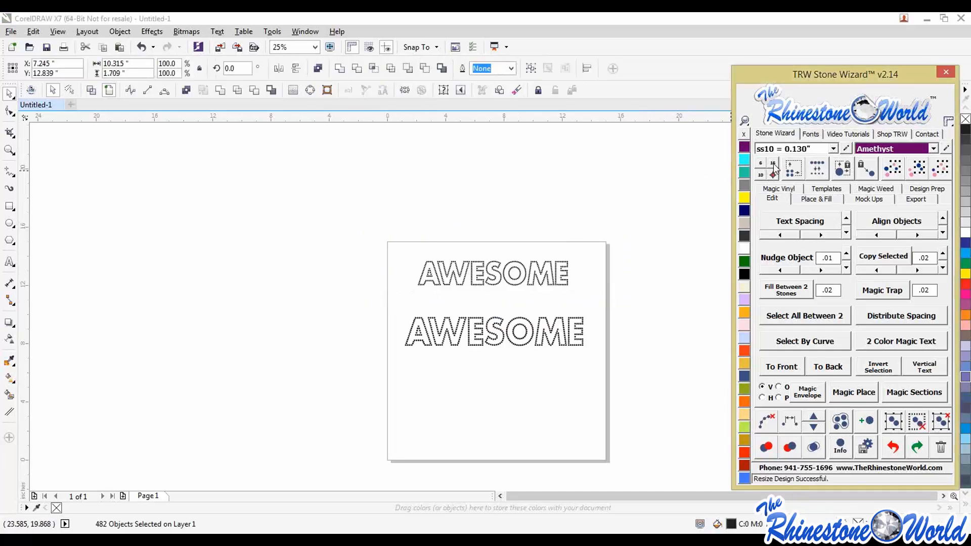
Delete both AWESOME designs so the page is empty
left_click(662, 247)
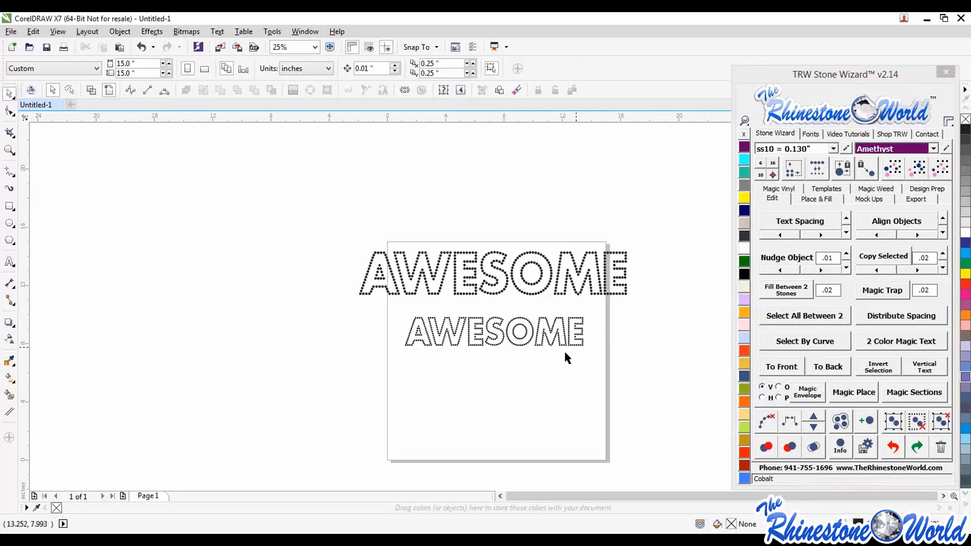
left_click_drag(659, 213, 255, 402)
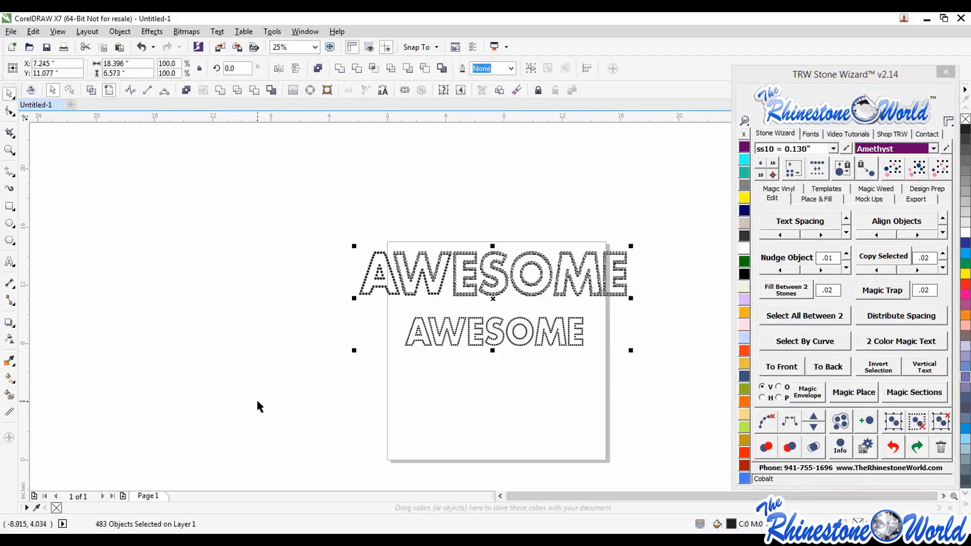
key("Delete")
Paste the pink Dance Mom bitmap and place it over the page at about X 7.08, Y 9.79 inches
scroll(489, 335, "down", 1)
scroll(534, 353, "up", 1)
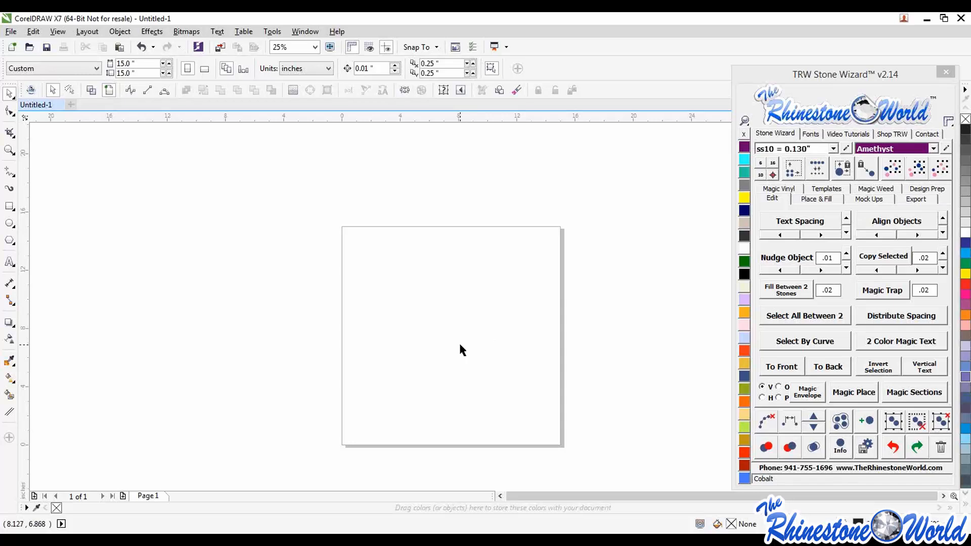
scroll(474, 364, "down", 1)
scroll(478, 364, "up", 1)
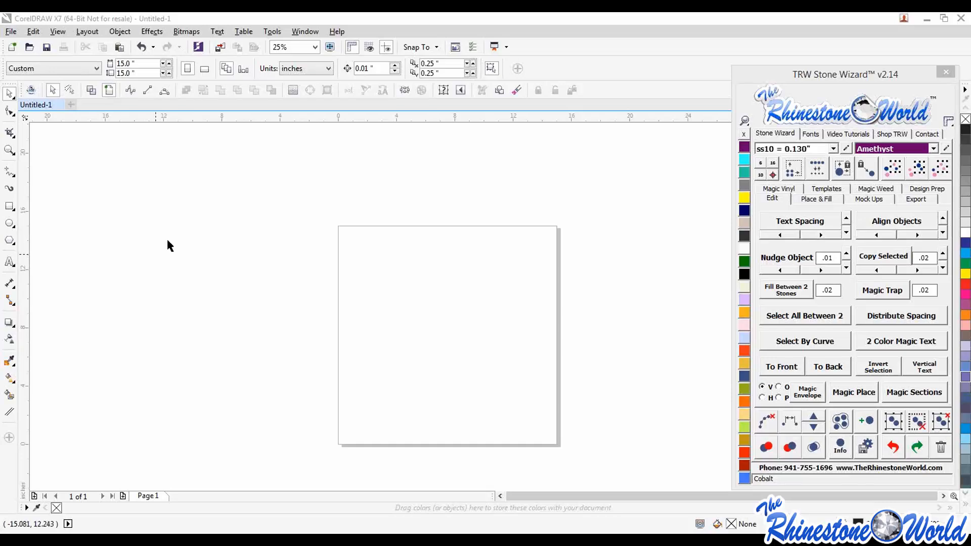
right_click(384, 284)
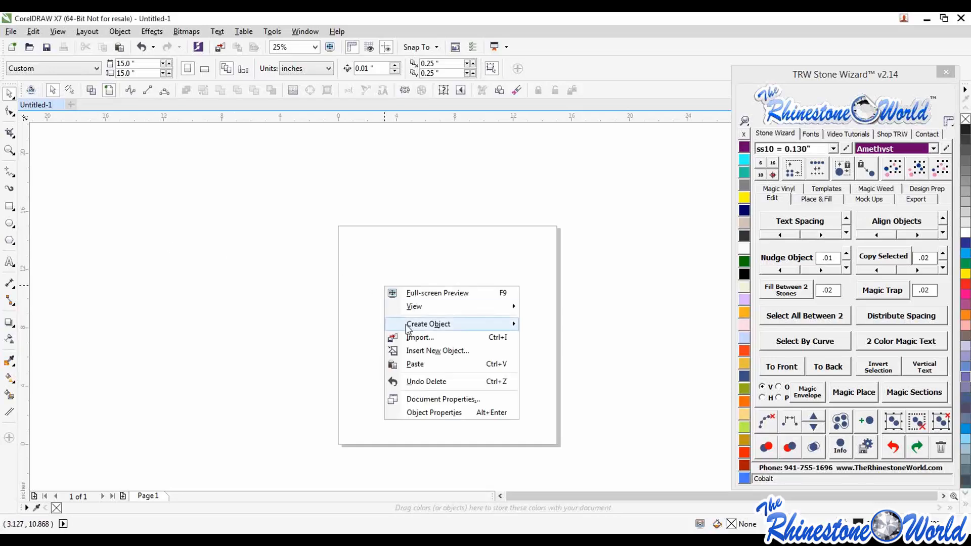
left_click(421, 367)
left_click_drag(441, 319, 434, 297)
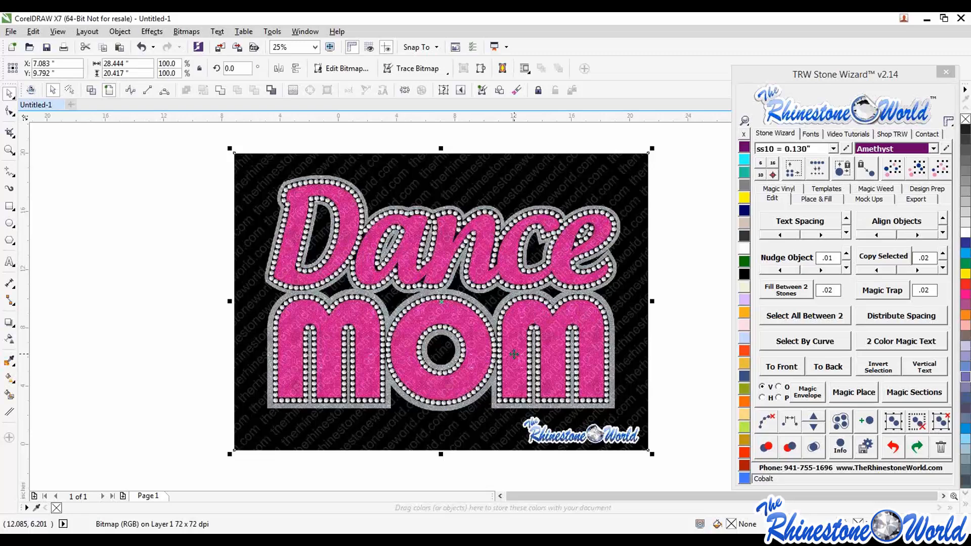
left_click(186, 298)
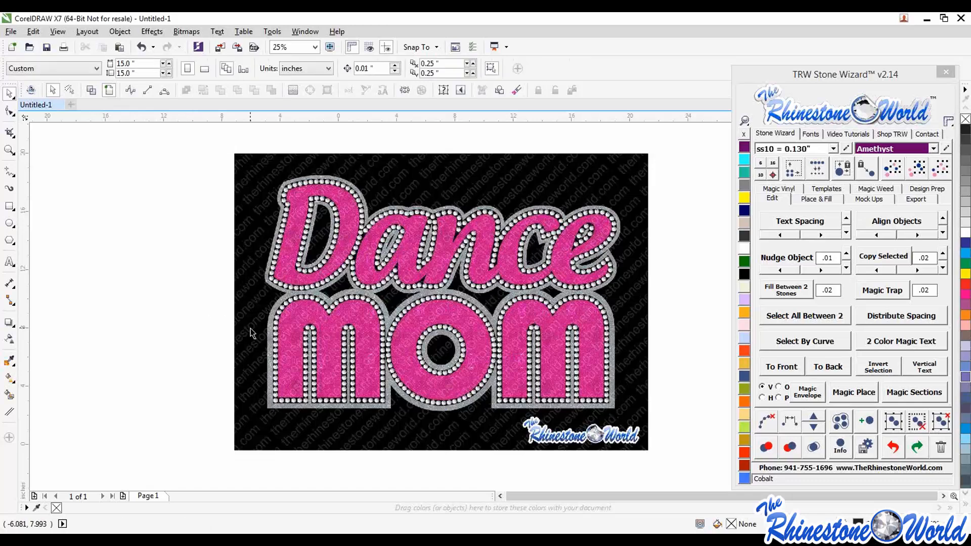
Paste the yellow-stone Dance Mom bitmap and move it directly to the right of the pink one
scroll(251, 331, "down", 1)
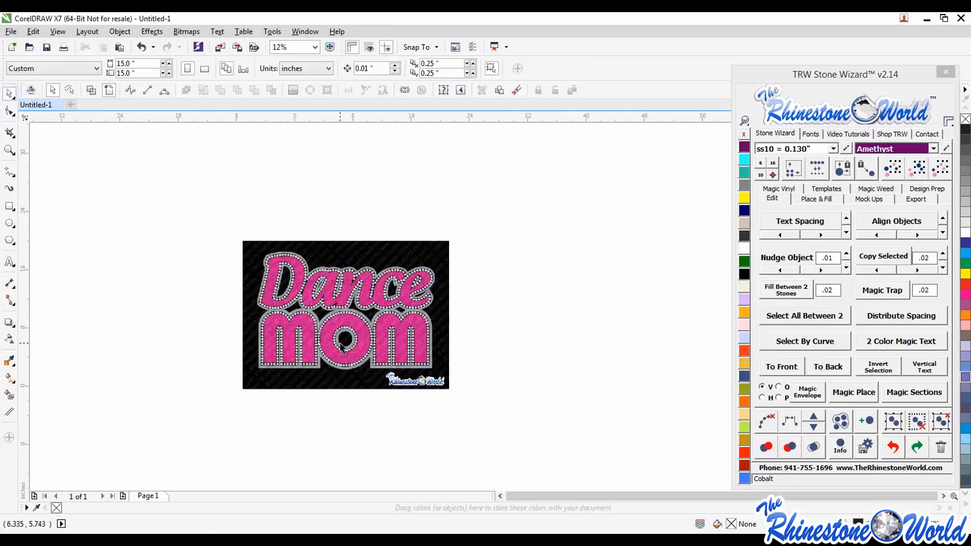
scroll(329, 346, "up", 1)
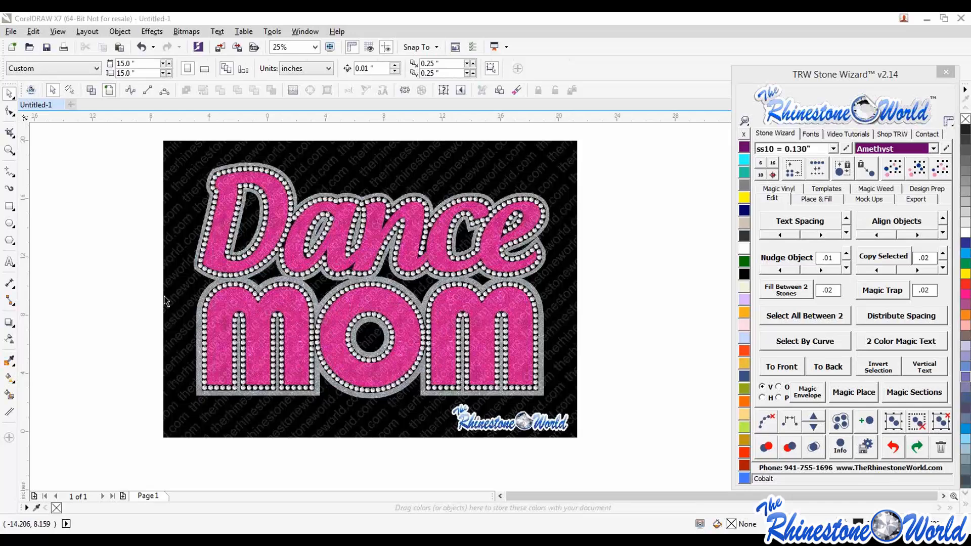
scroll(338, 271, "down", 1)
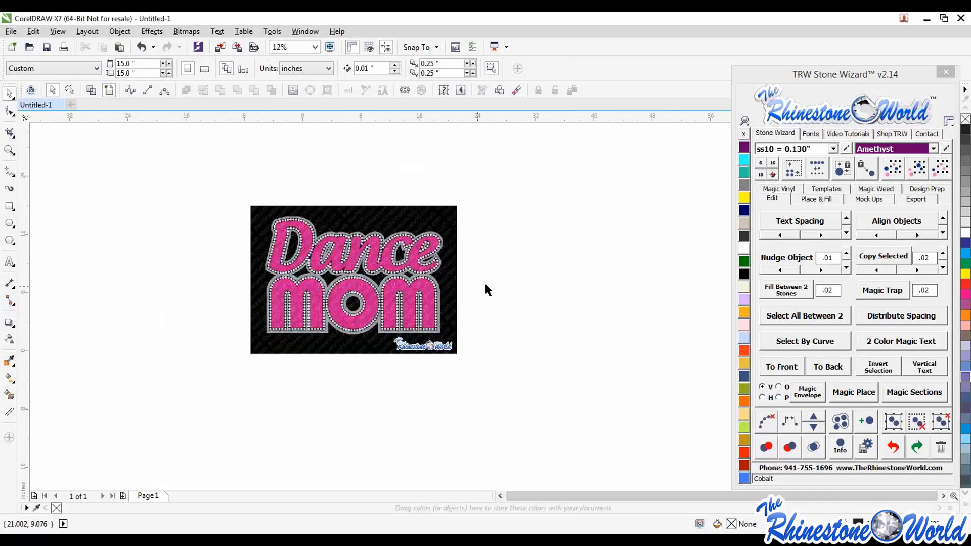
right_click(487, 281)
left_click(518, 360)
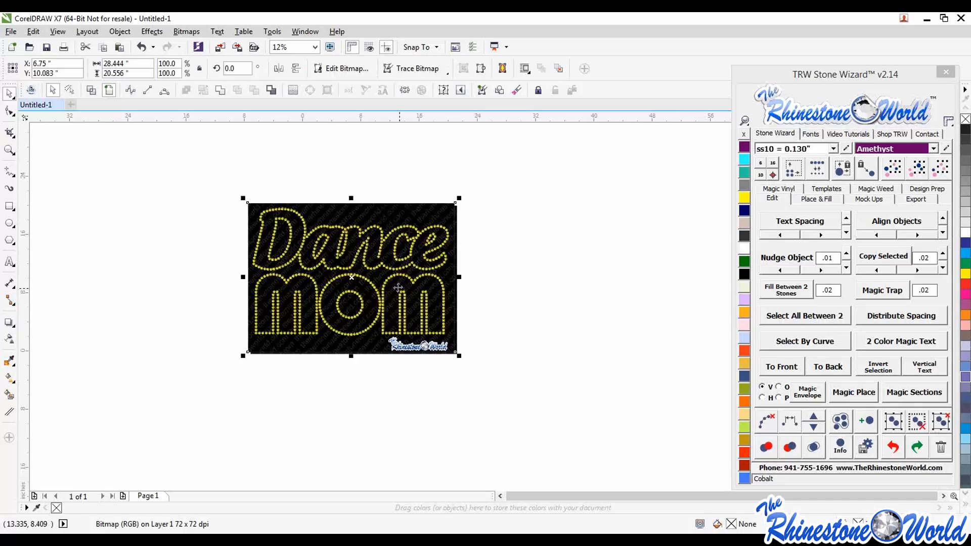
scroll(389, 281, "up", 2)
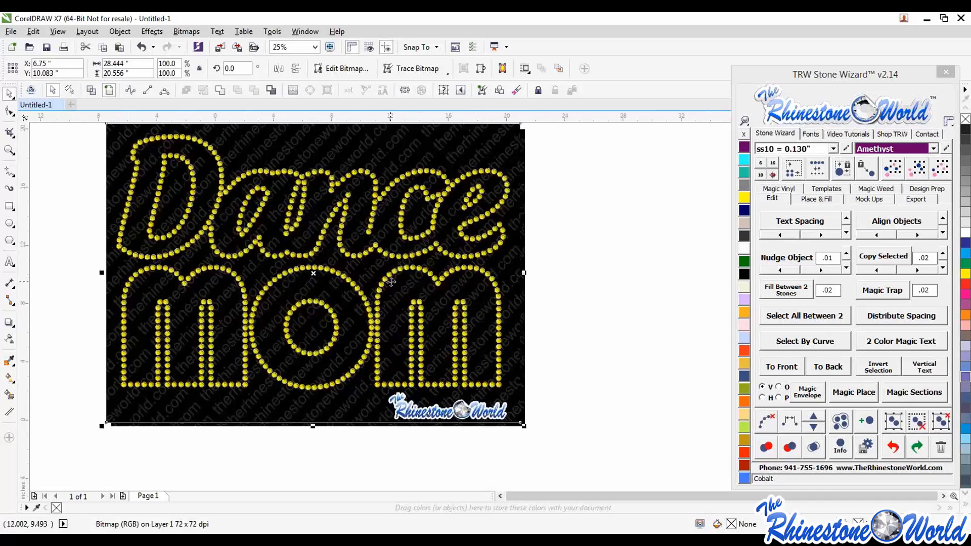
scroll(391, 282, "down", 2)
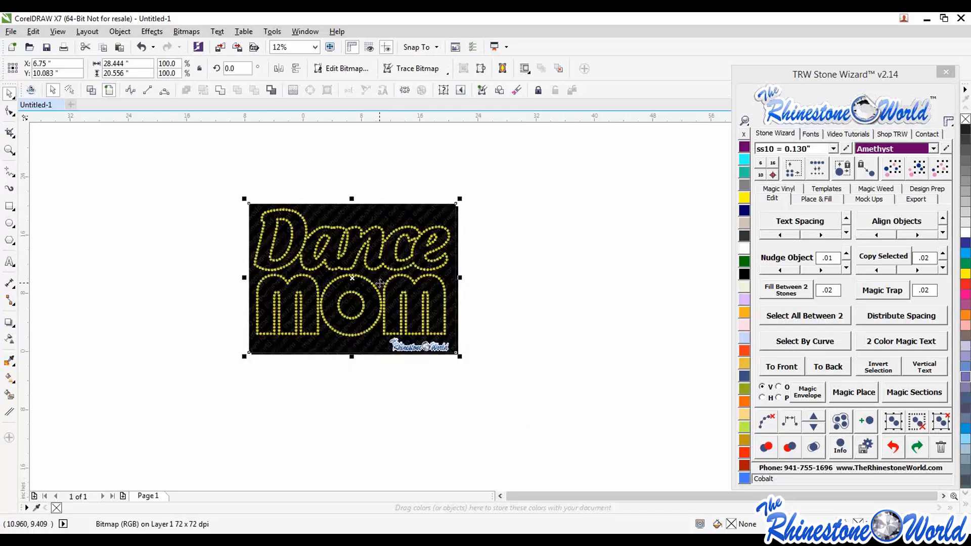
left_click_drag(380, 283, 592, 283)
left_click(566, 392)
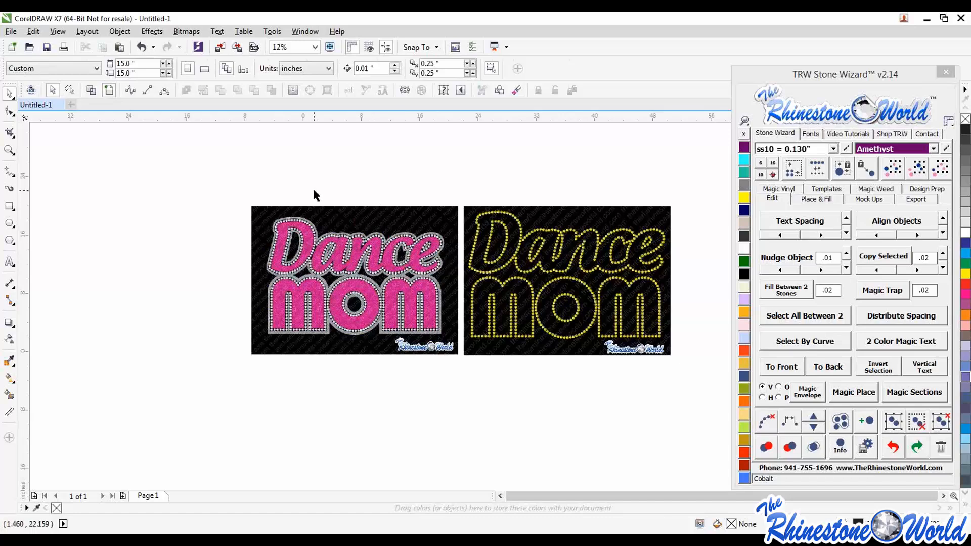
left_click_drag(212, 176, 674, 368)
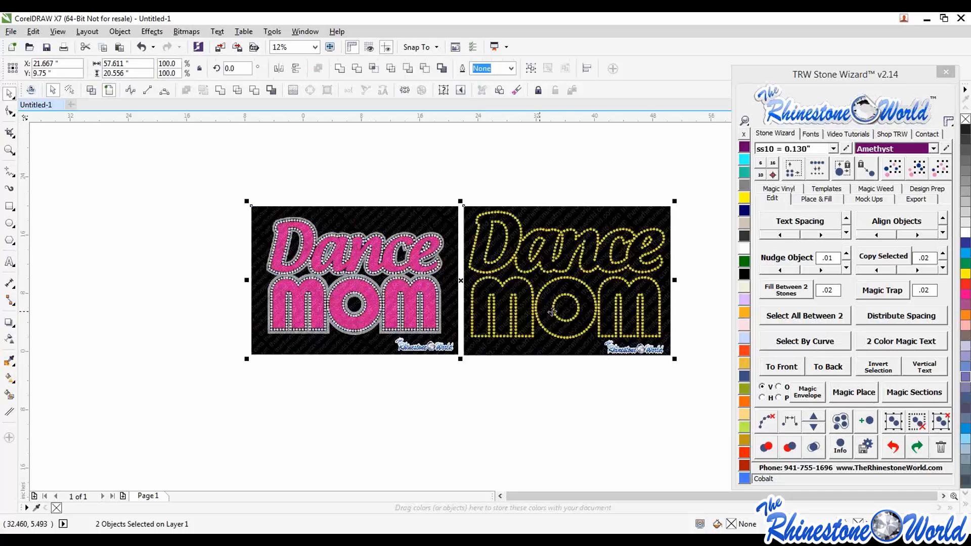
left_click(585, 398)
scroll(302, 291, "down", 1)
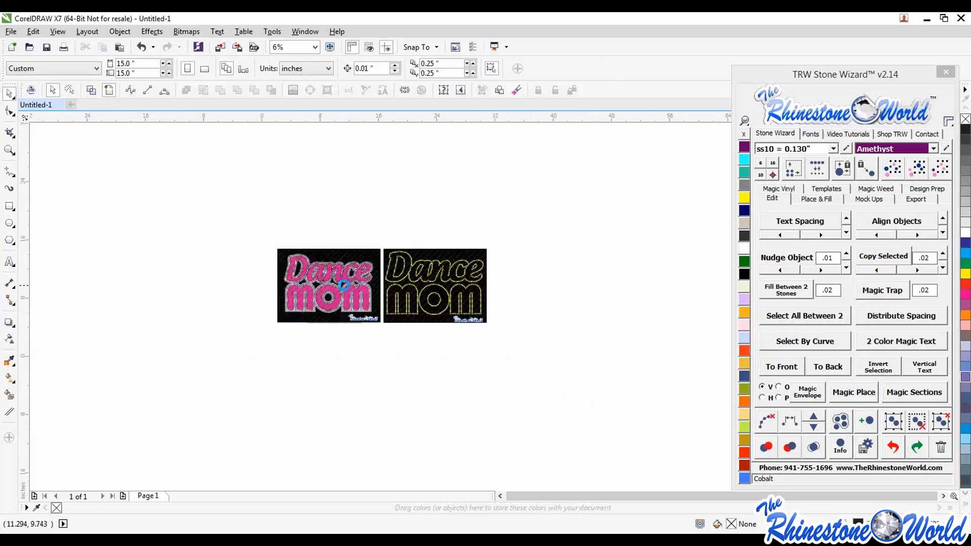
scroll(344, 285, "up", 1)
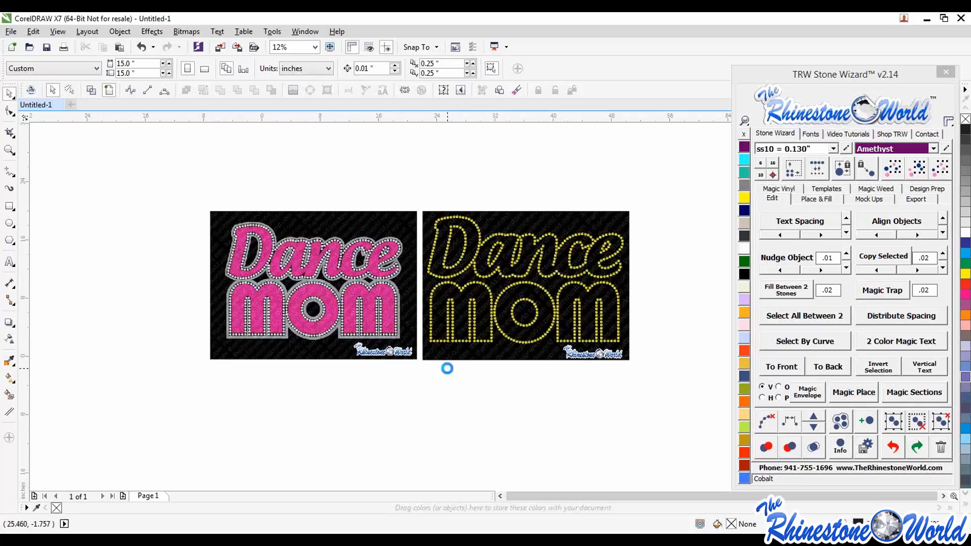
scroll(447, 368, "down", 1)
scroll(482, 355, "up", 1)
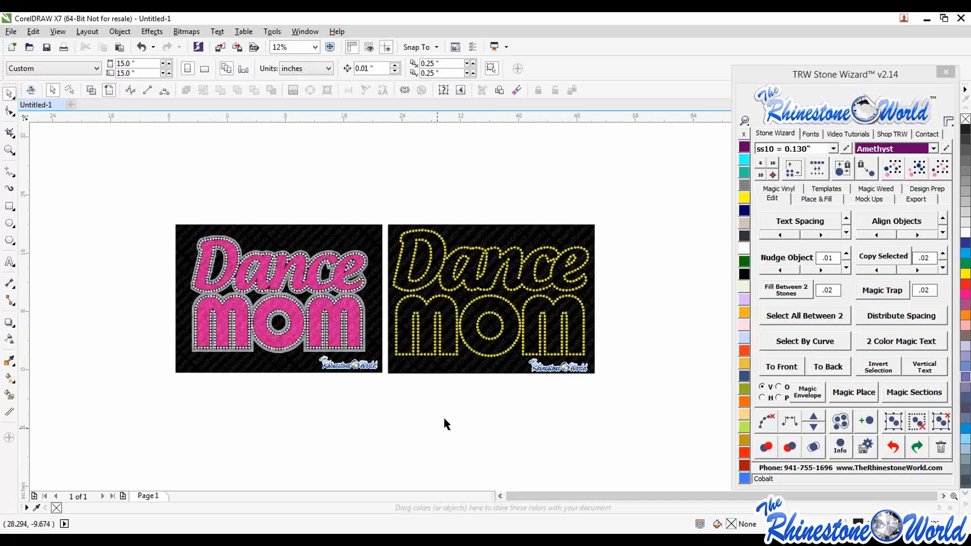
Delete both Dance Mom bitmaps so the page is empty
left_click(484, 321)
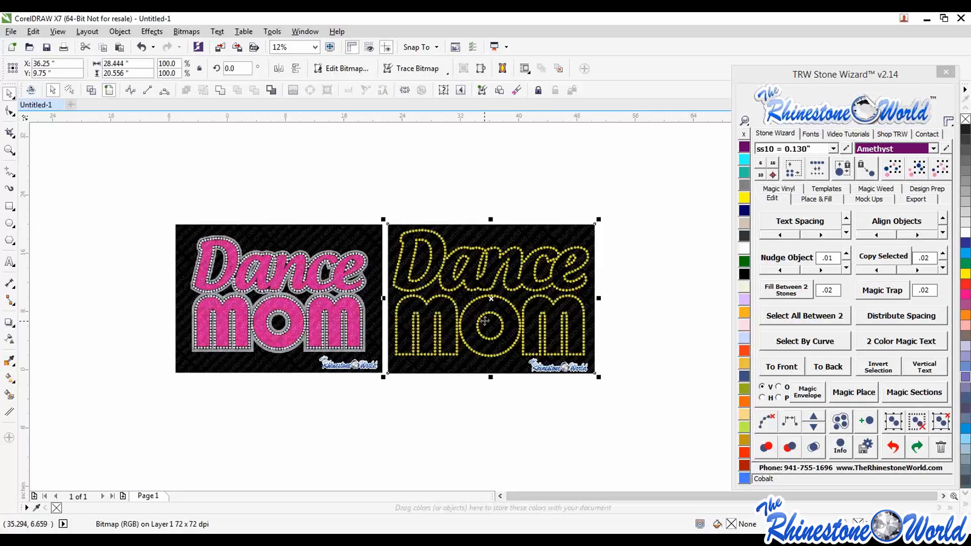
key("Delete")
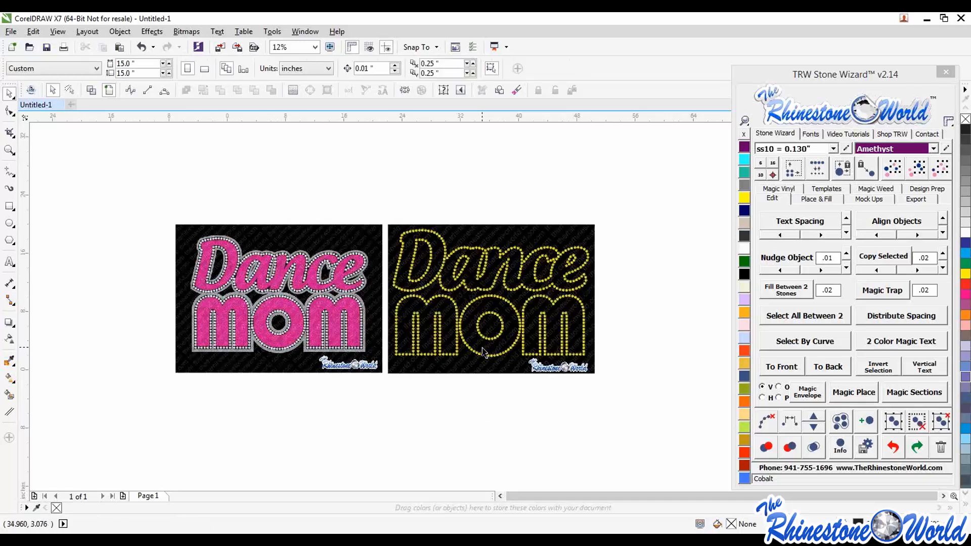
left_click(335, 350)
key("Delete")
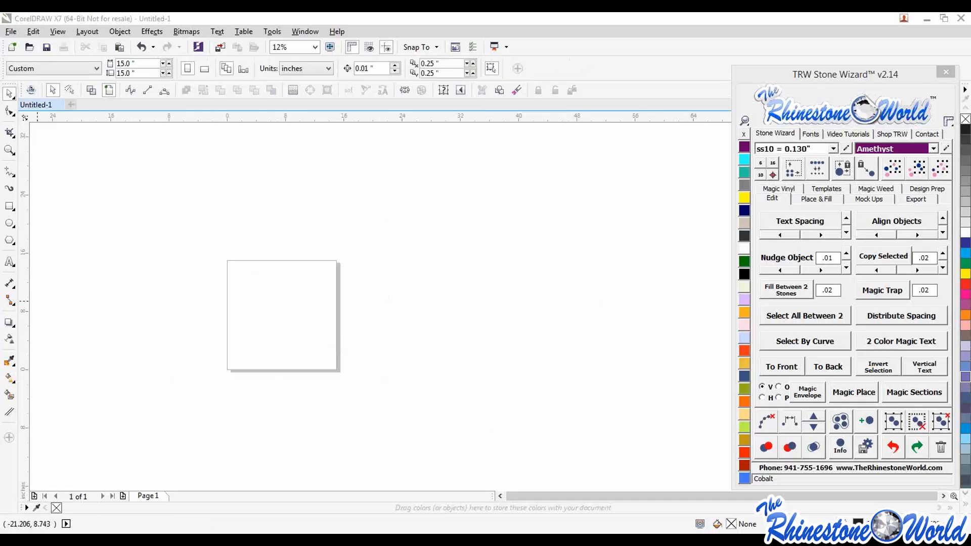
left_click(269, 306)
scroll(269, 306, "down", 1)
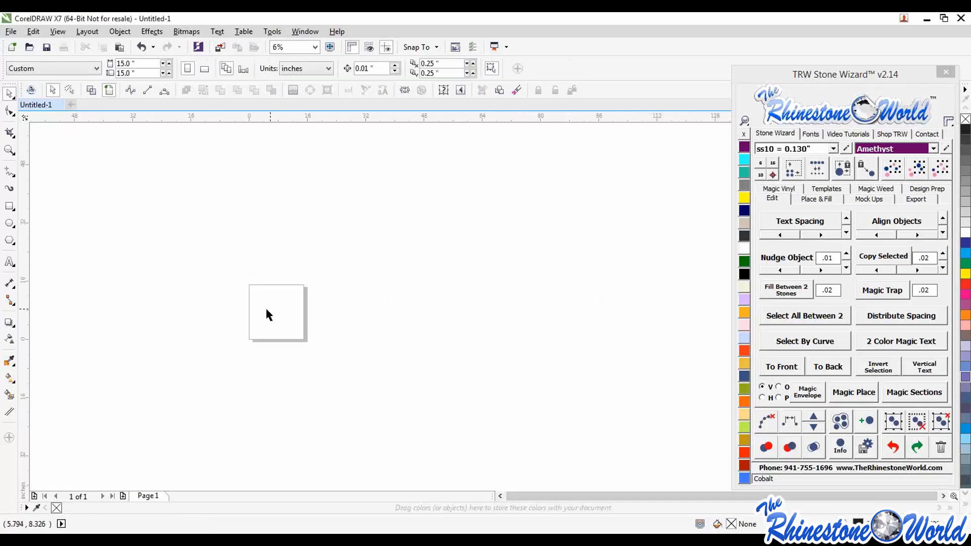
scroll(269, 309, "up", 2)
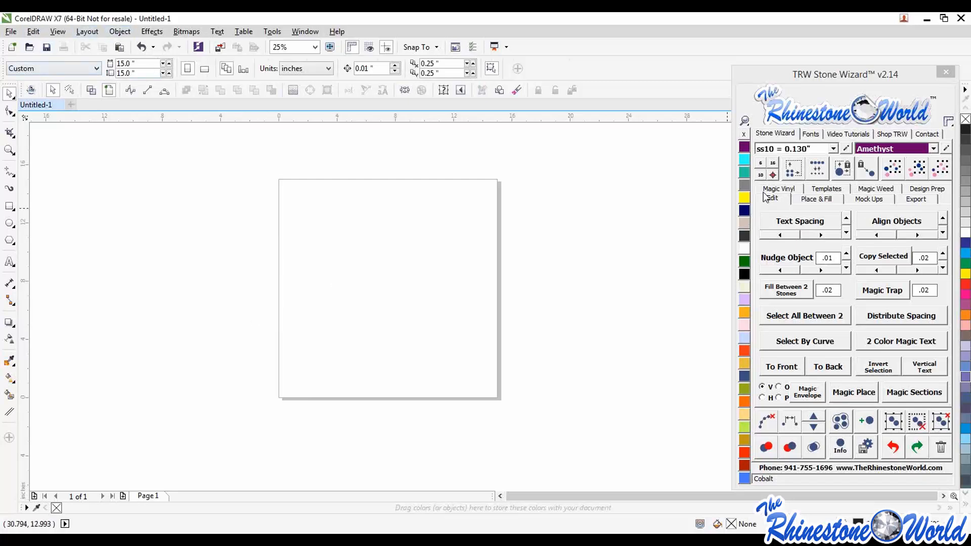
mouse_move(860, 73)
left_mouse_down()
mouse_move(849, 69)
mouse_move(861, 70)
left_mouse_up()
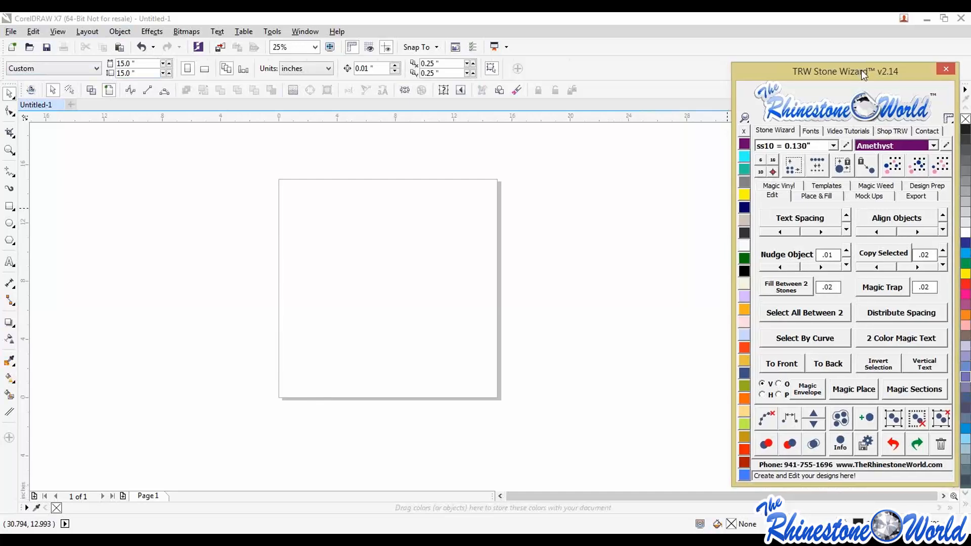
left_click(647, 195)
scroll(619, 256, "down", 1)
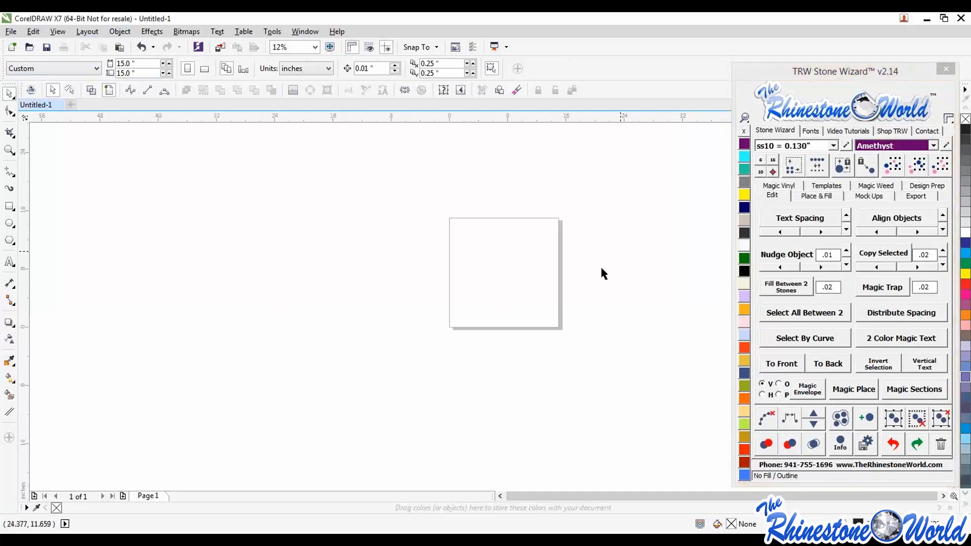
scroll(559, 246, "up", 2)
scroll(559, 242, "down", 1)
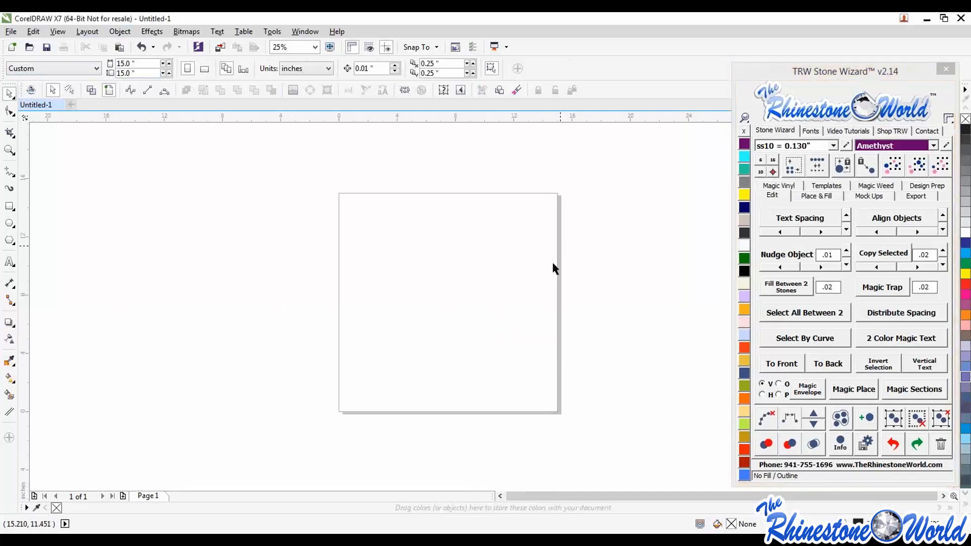
scroll(546, 284, "up", 1)
scroll(546, 283, "down", 1)
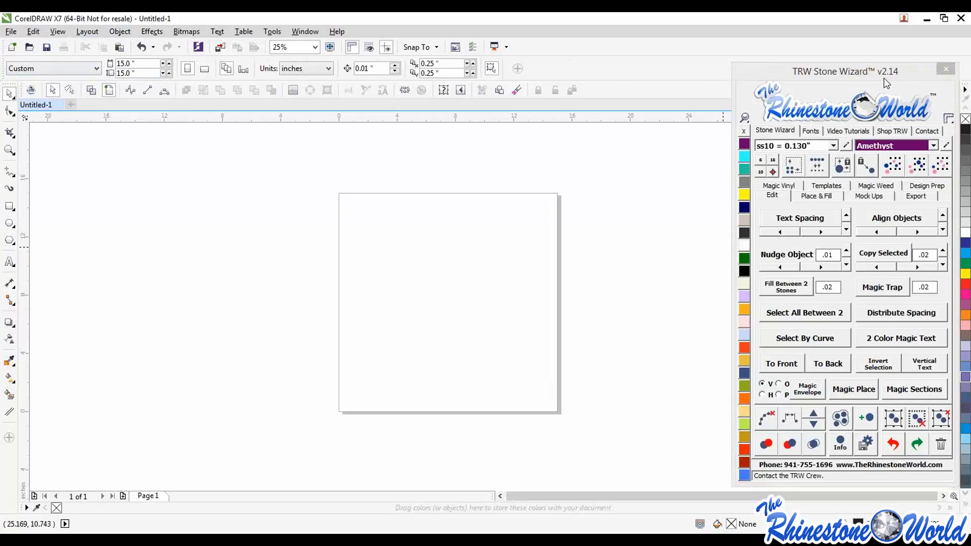
scroll(507, 310, "up", 1)
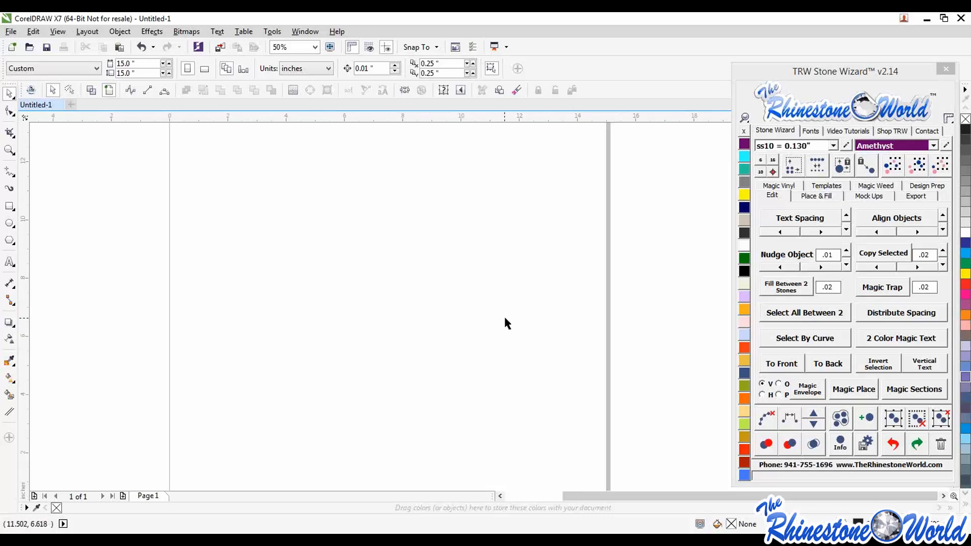
scroll(505, 319, "down", 1)
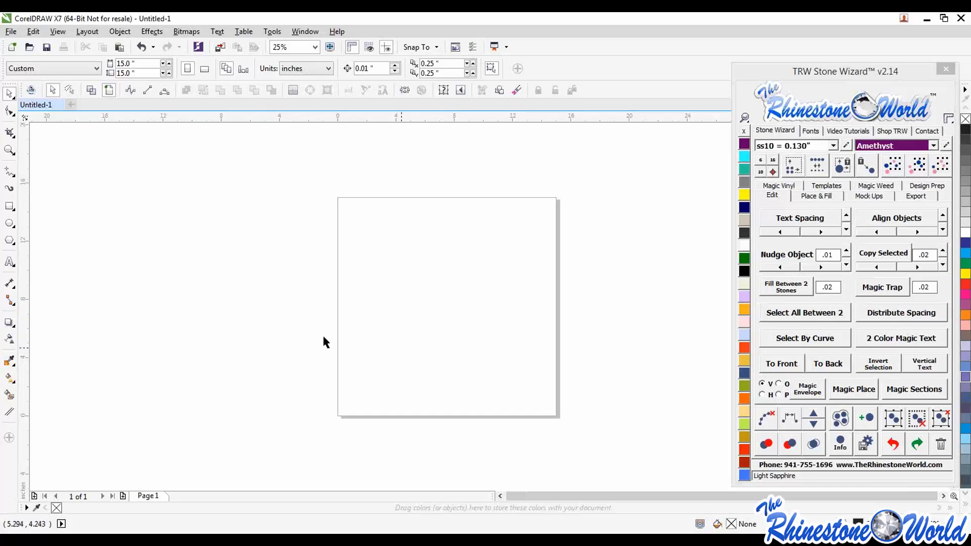
Add the artistic text MOM, enlarge it to about 9.35 inches wide, and move it near the page centre
left_click(13, 265)
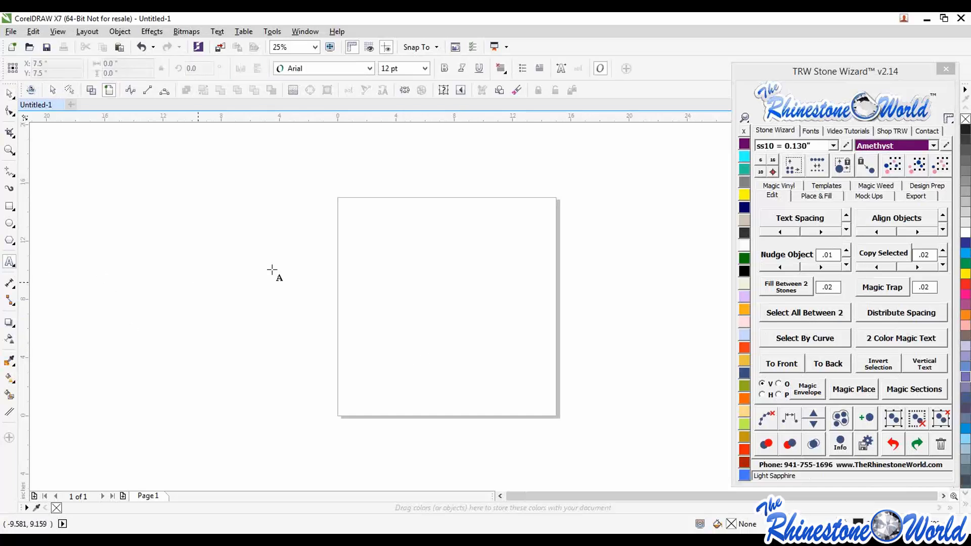
left_click(403, 301)
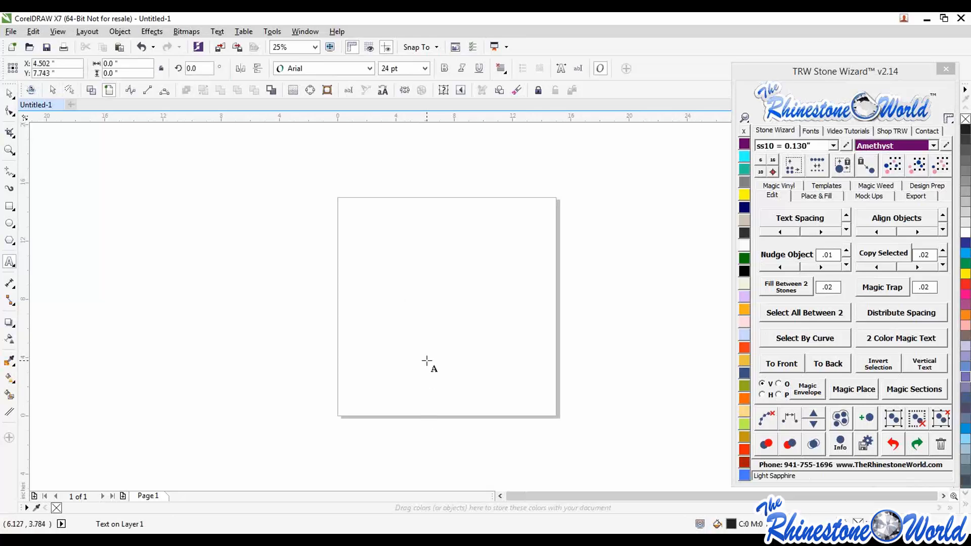
type("MOM")
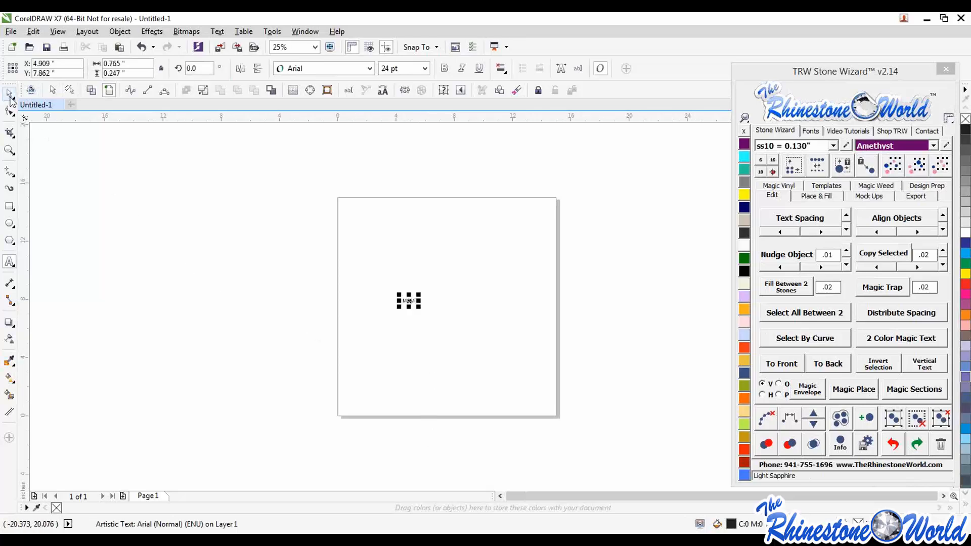
left_click(10, 93)
left_click_drag(420, 293, 545, 223)
left_click_drag(536, 271, 516, 291)
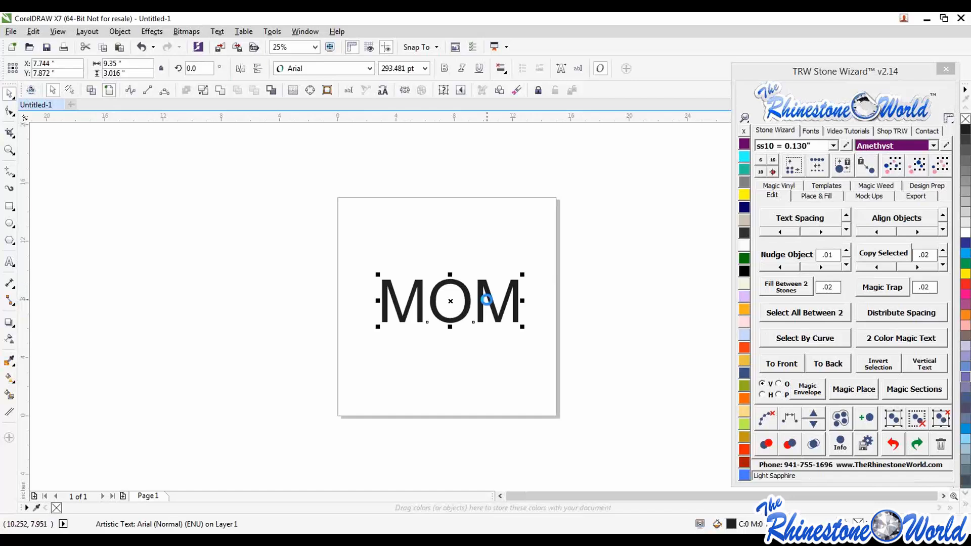
Change the MOM text to the favorite font Bauhaus 93 and place it at about X 7.42, Y 8.27 inches
scroll(485, 300, "up", 1)
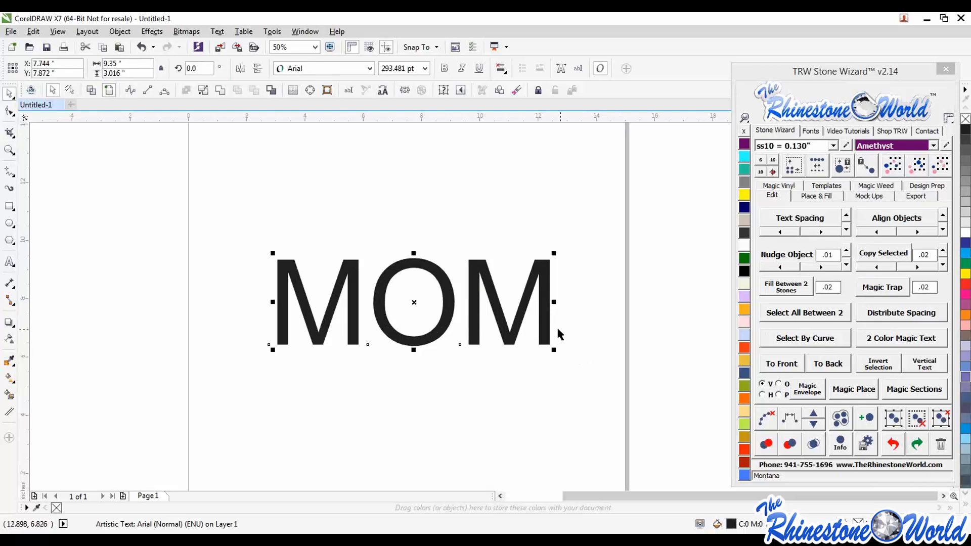
left_click_drag(539, 324, 532, 313)
left_click(810, 130)
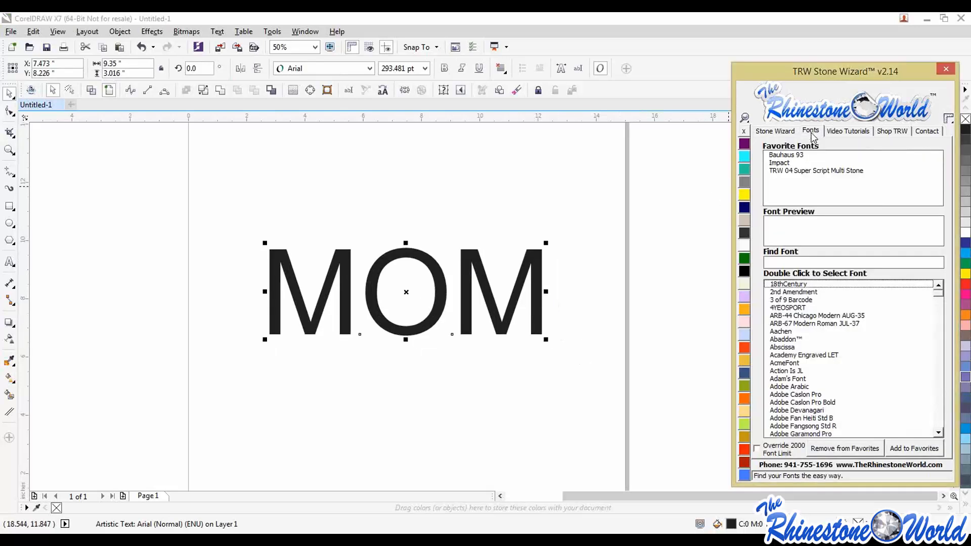
double_click(787, 155)
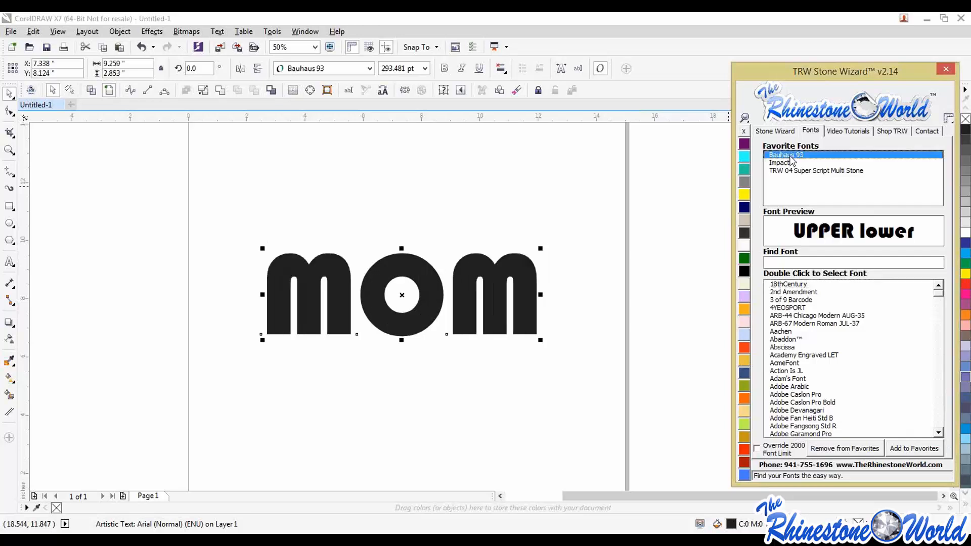
left_click(527, 313)
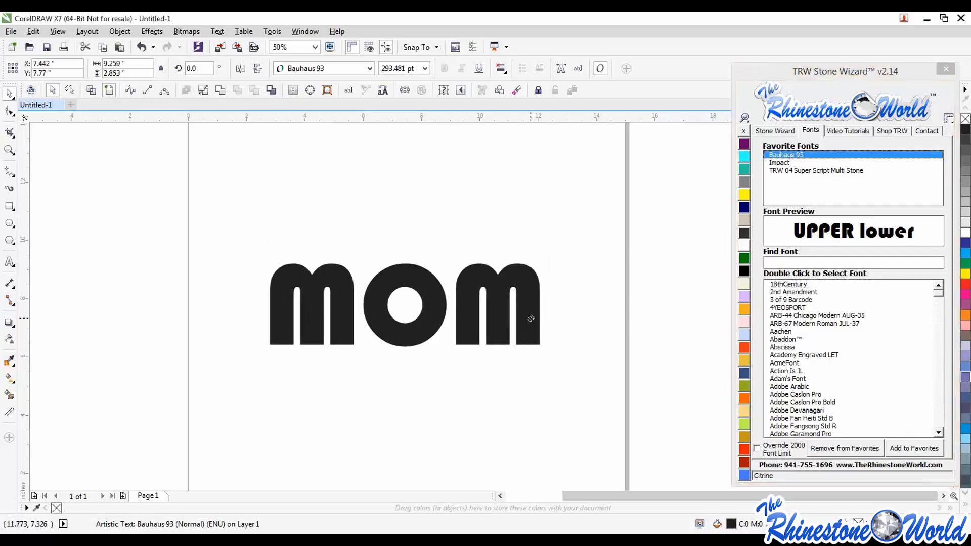
left_click_drag(464, 286, 466, 282)
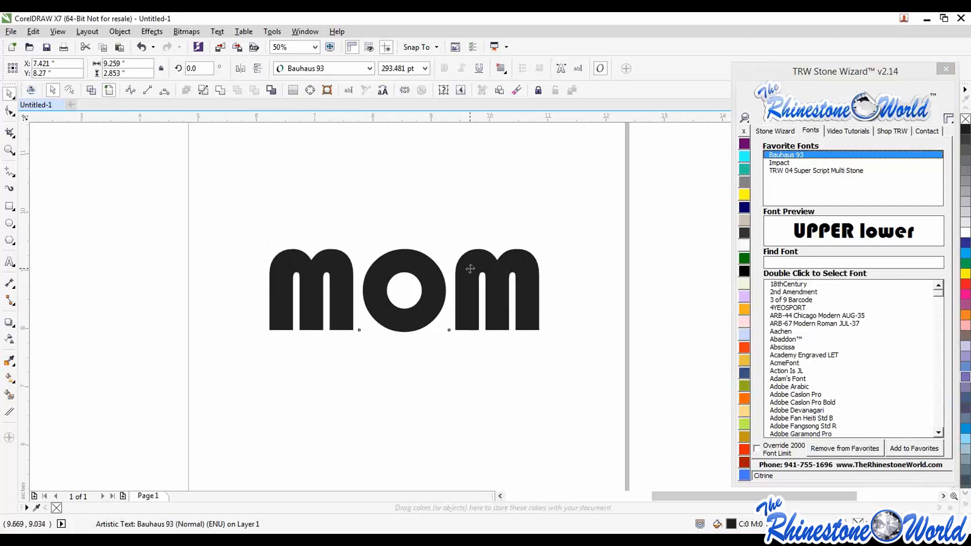
Stretch the MOM text to about 3.16 inches high, then scale it proportionally to about 9.38 inches wide
scroll(467, 281, "up", 2)
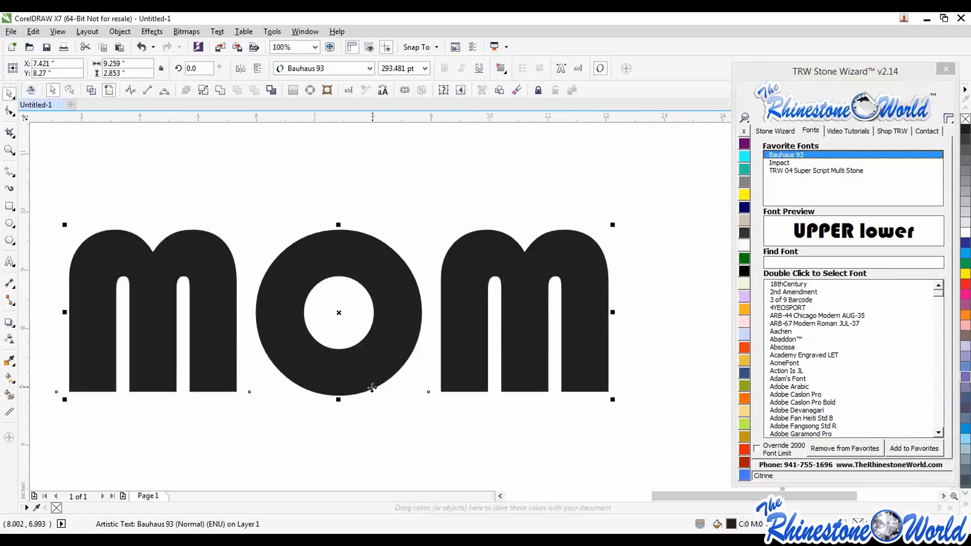
left_click_drag(338, 399, 340, 424)
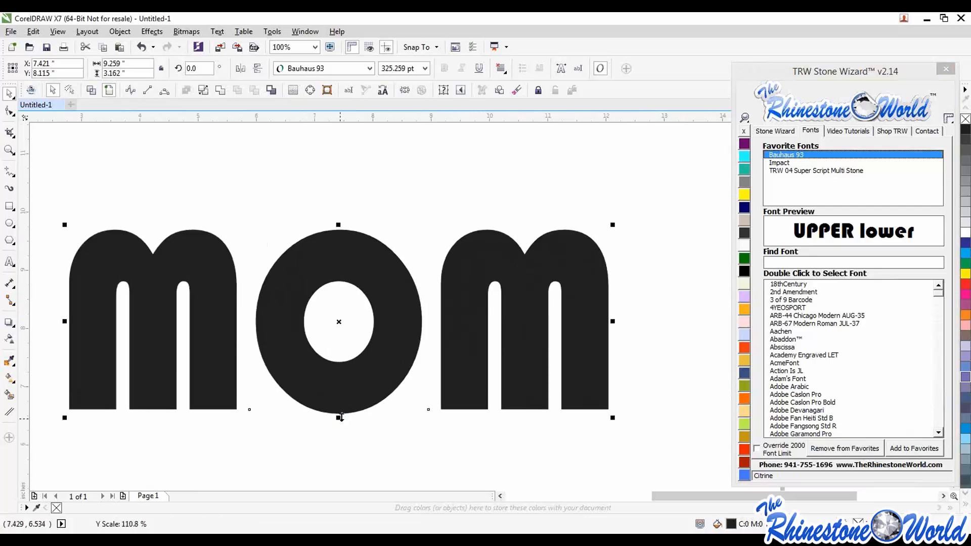
scroll(348, 385, "down", 2)
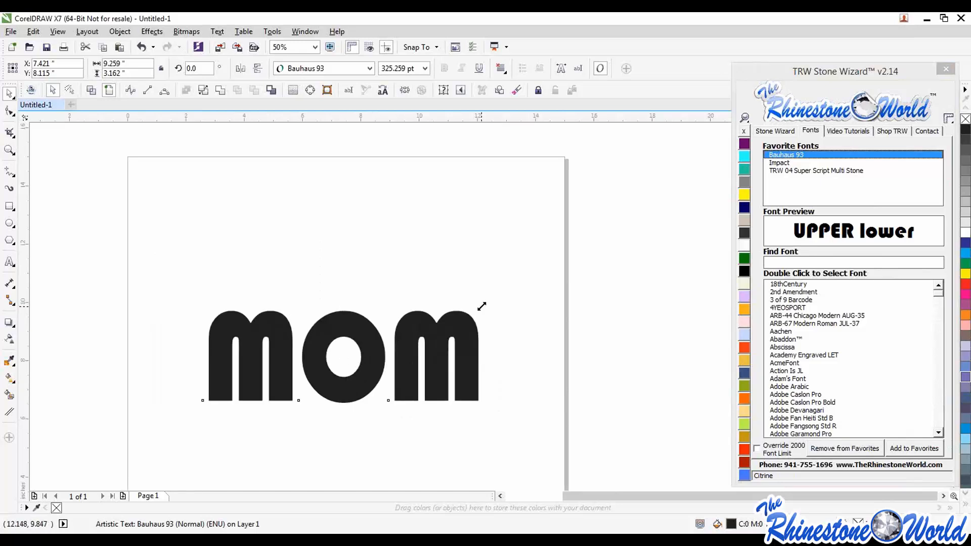
left_click_drag(481, 306, 485, 295)
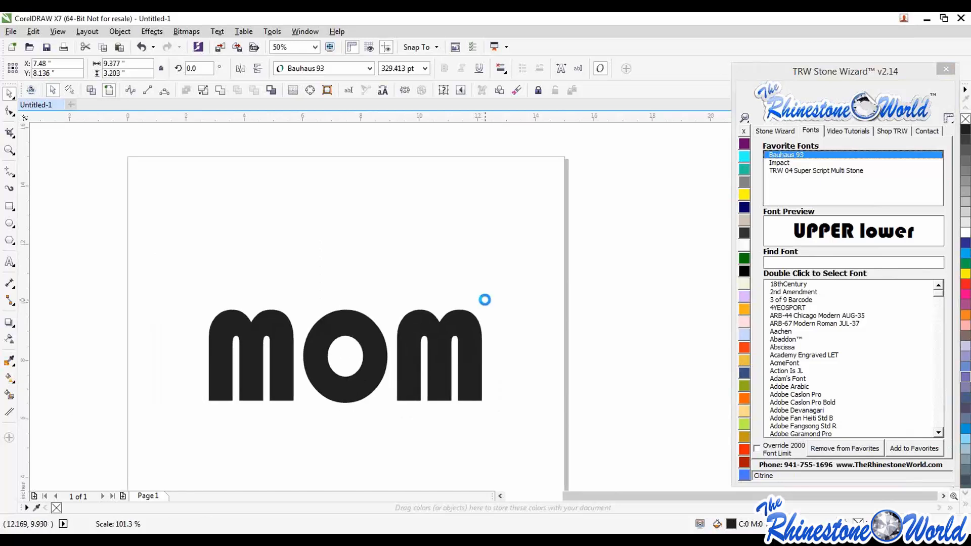
Tighten the letter spacing of MOM with Text Spacing until the word is about 9.17 inches wide
scroll(381, 381, "up", 2)
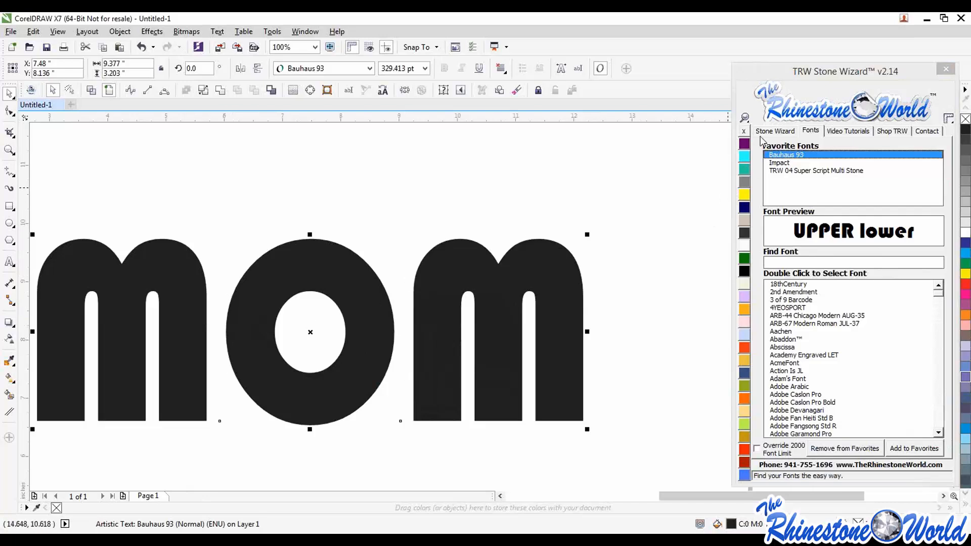
left_click(774, 130)
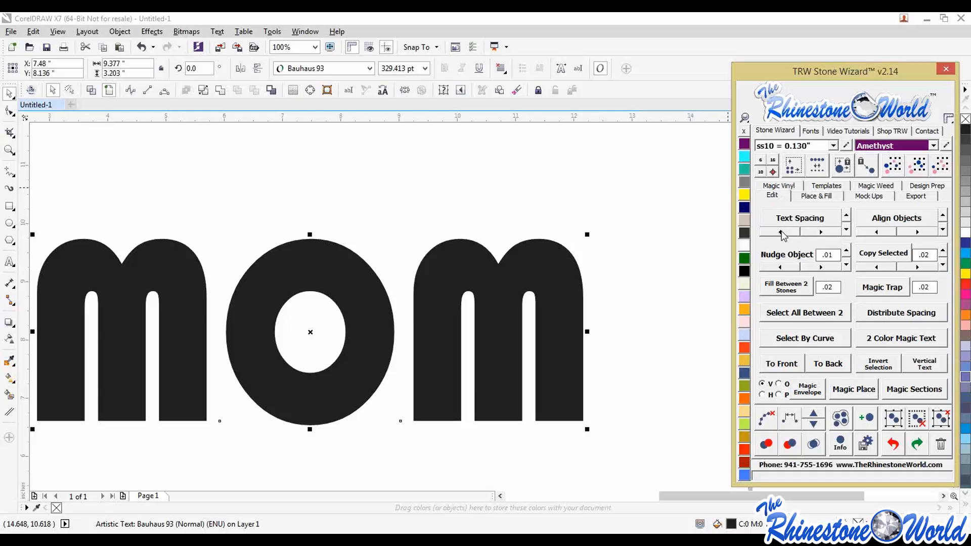
left_click(781, 232)
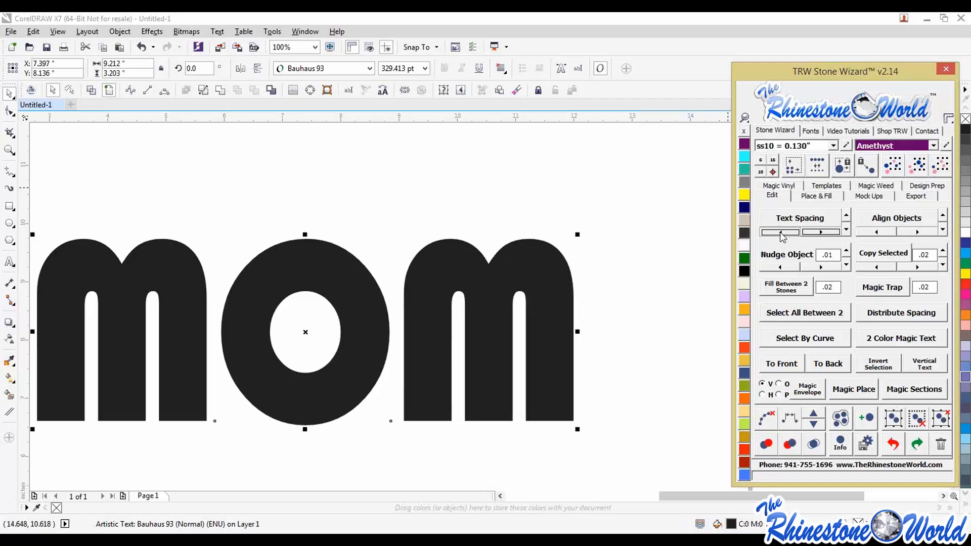
left_click(781, 233)
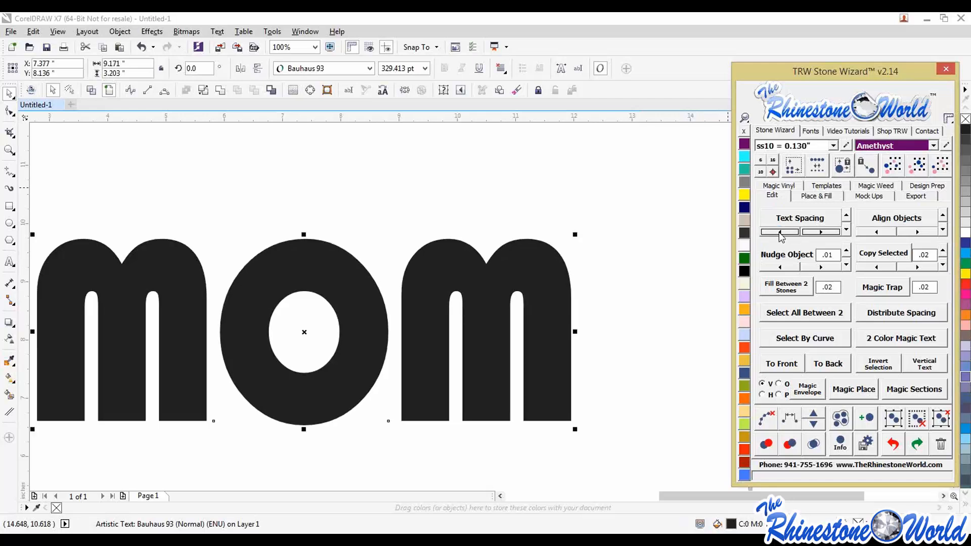
left_click(596, 312)
left_click(559, 320)
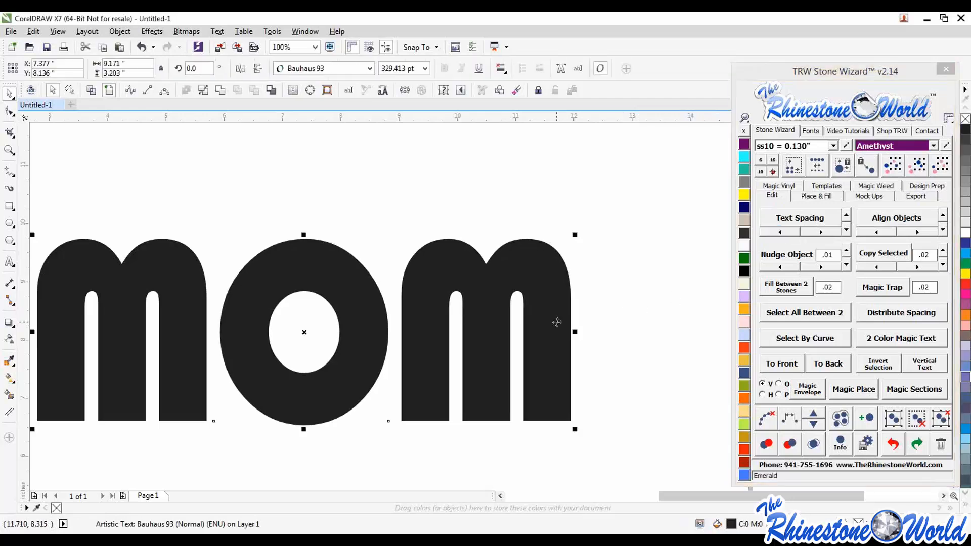
Scale MOM proportionally to about 9.35 by 3.26 inches and move it to about X 8.17, Y 8.34 inches
scroll(504, 336, "down", 1)
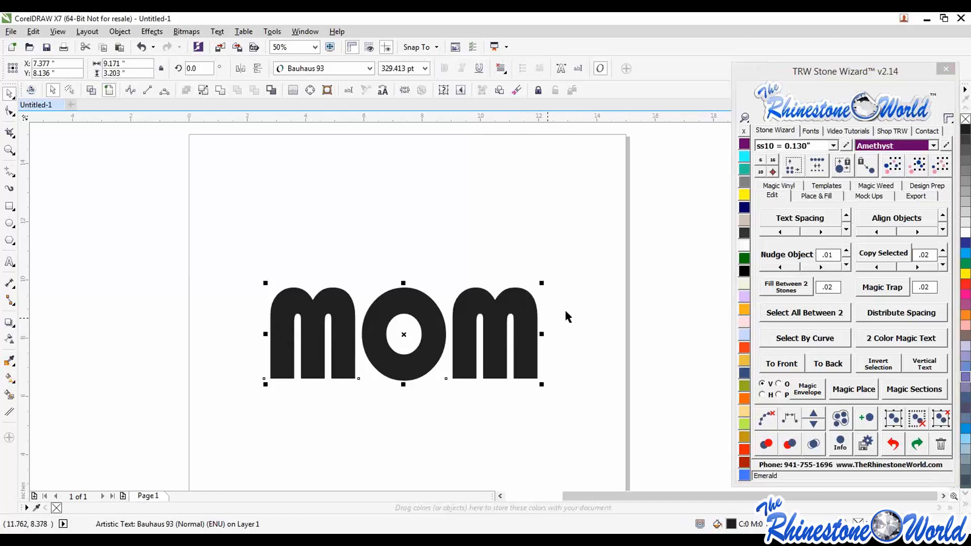
left_click_drag(542, 282, 549, 272)
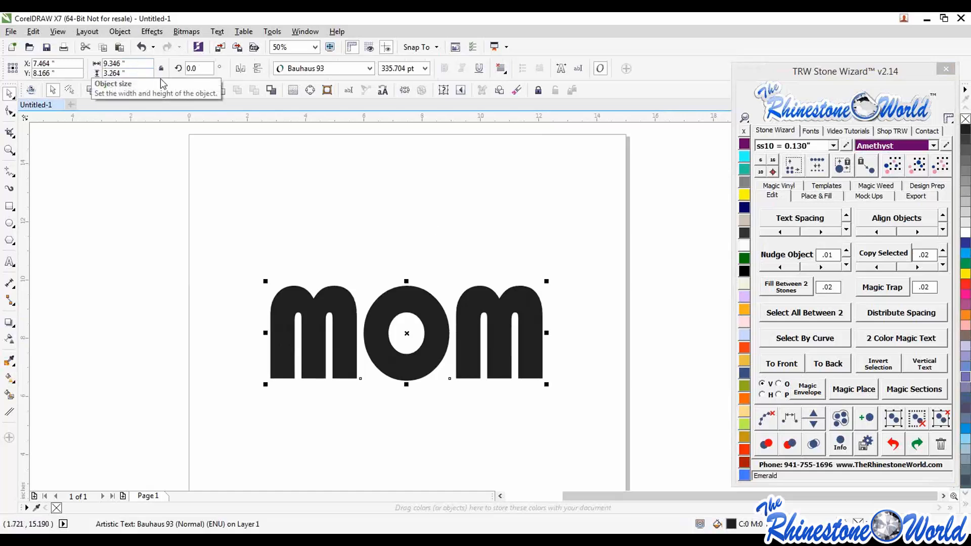
left_click(429, 234)
scroll(532, 331, "up", 2)
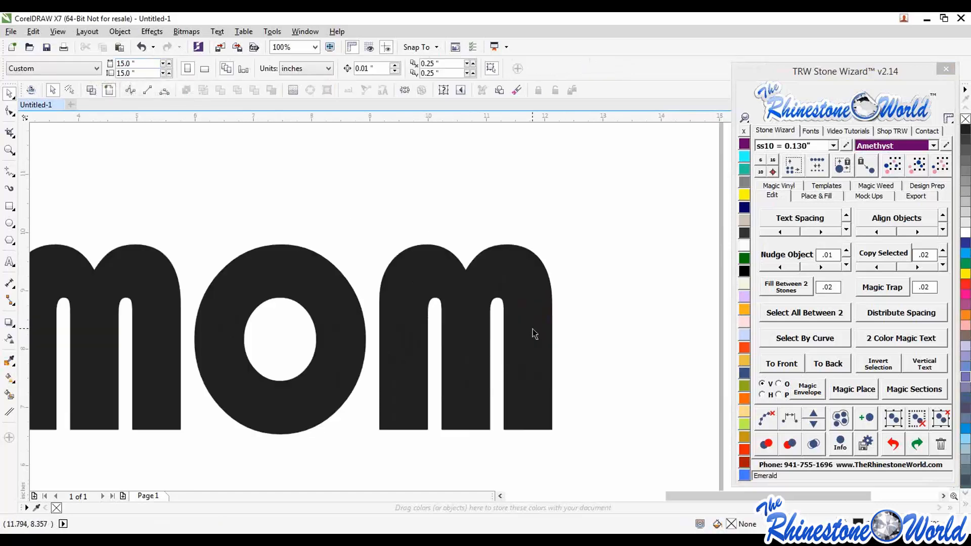
scroll(529, 336, "down", 1)
scroll(511, 341, "up", 1)
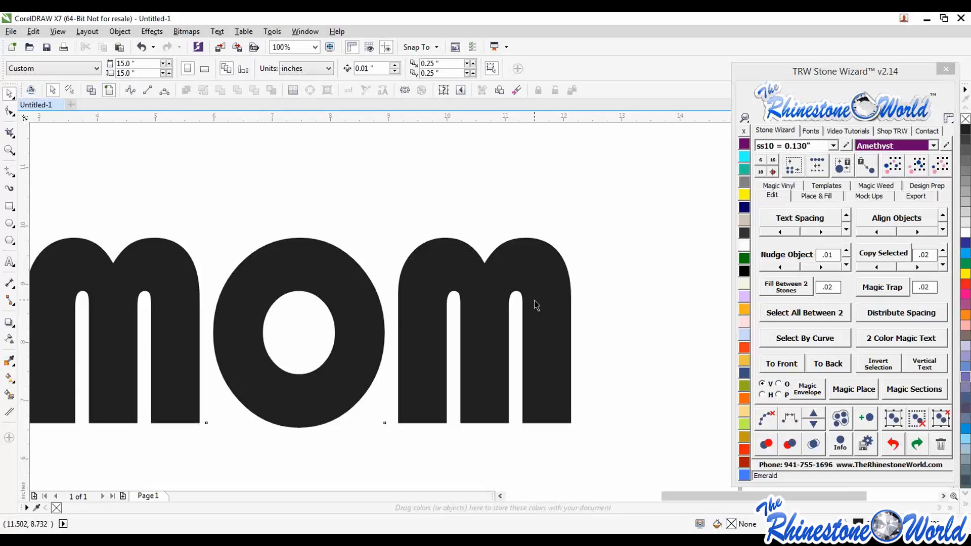
left_click(535, 302)
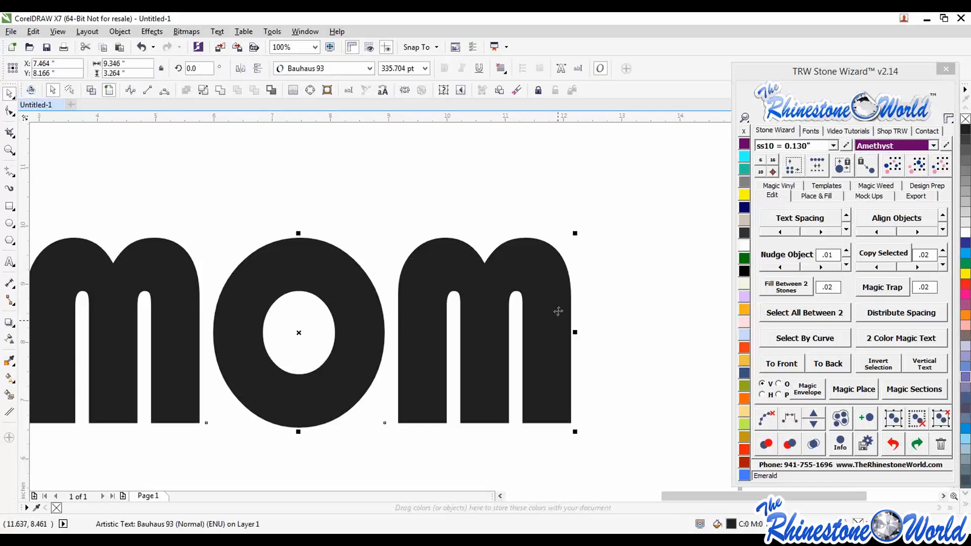
left_click_drag(557, 311, 601, 296)
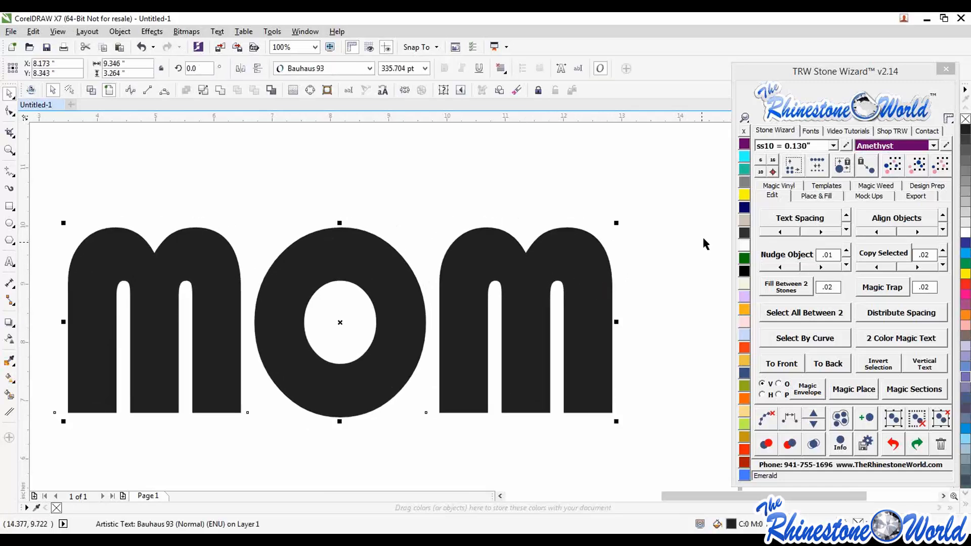
Create one inside island from the MOM text with a contour spacing of 0.075
left_click(824, 196)
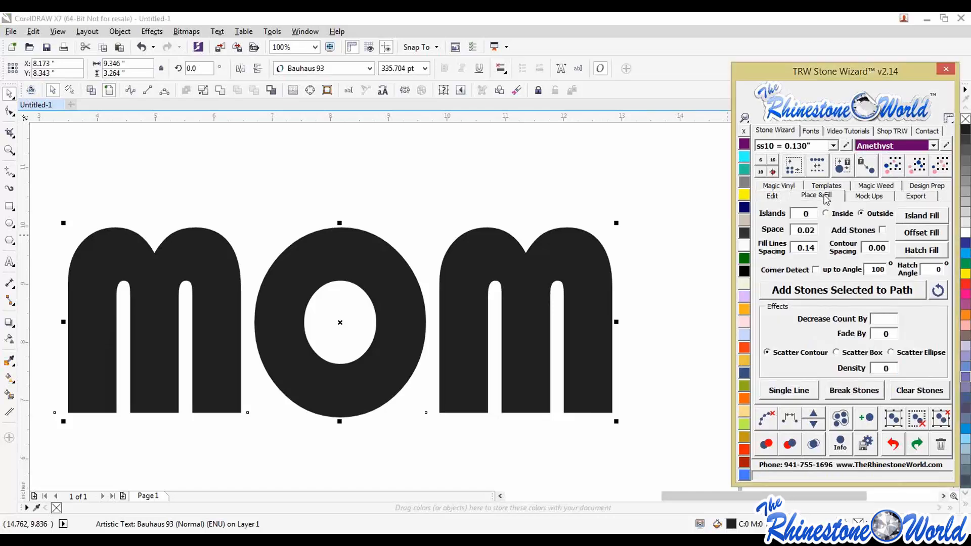
double_click(793, 213)
type("1")
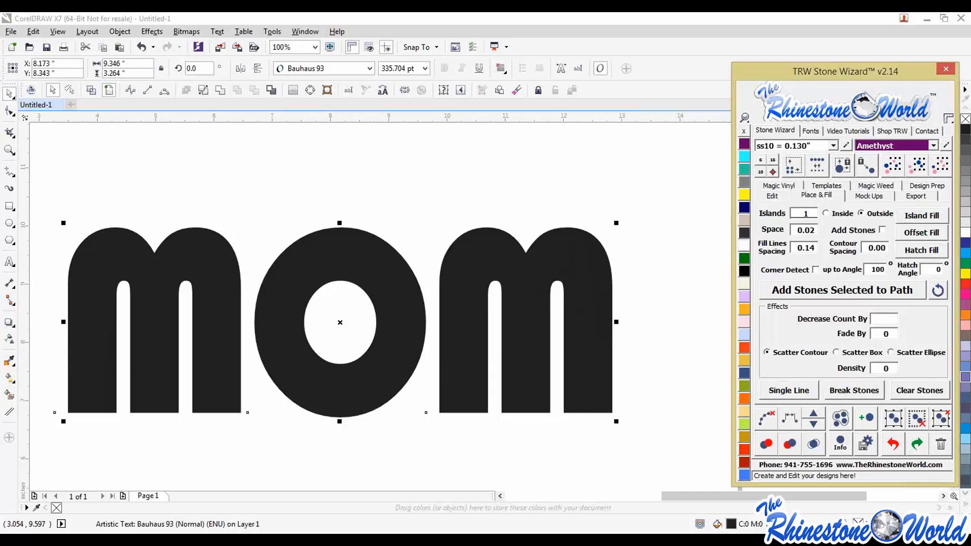
left_click(302, 185)
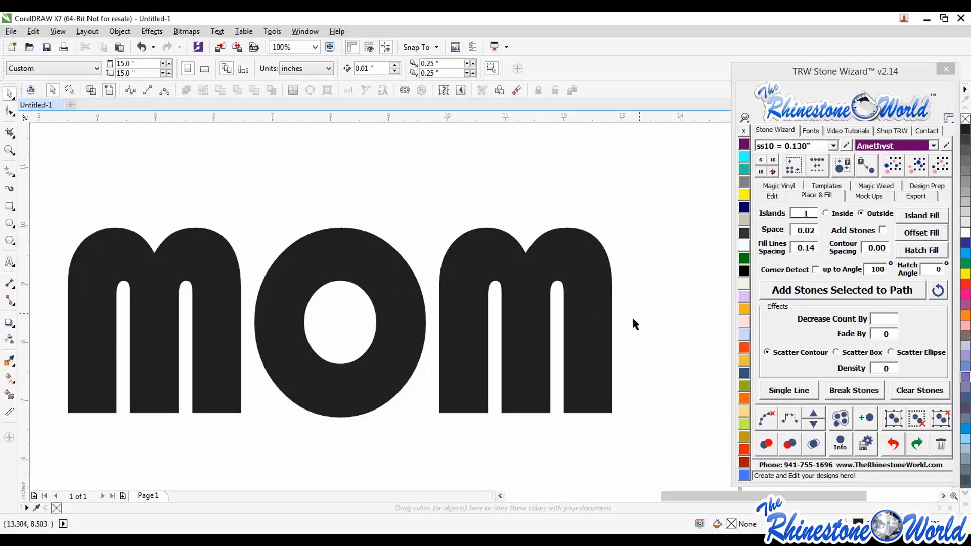
left_click(598, 329)
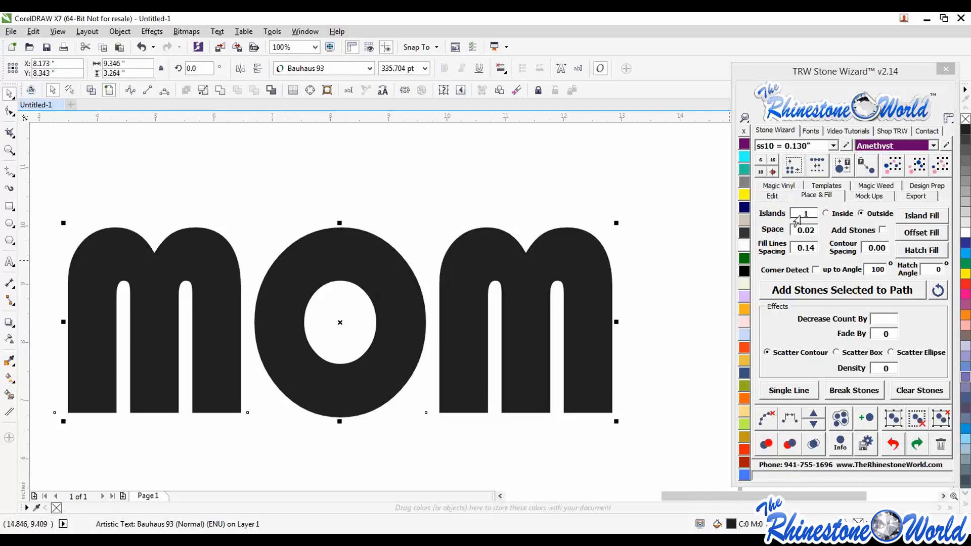
left_click(834, 214)
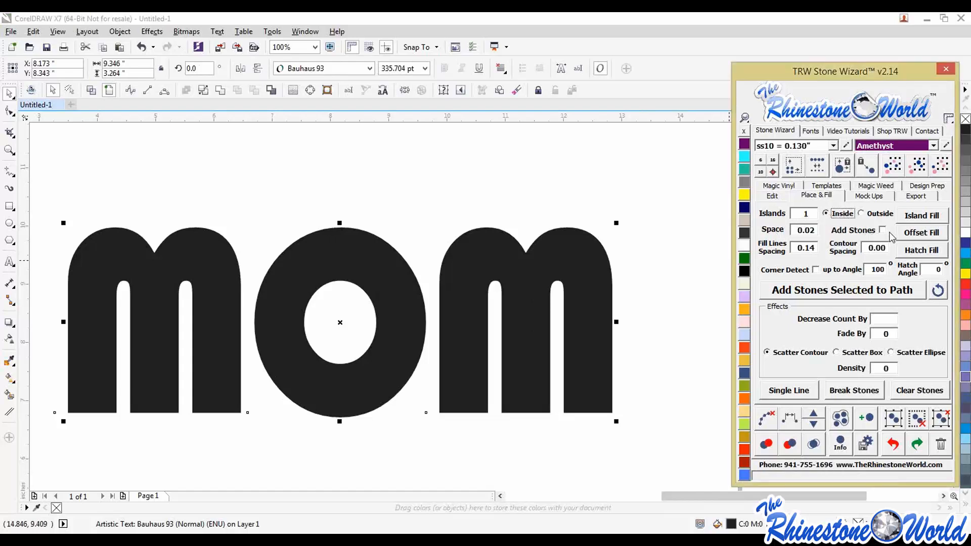
left_click_drag(882, 247, 893, 248)
type("75")
left_click(912, 217)
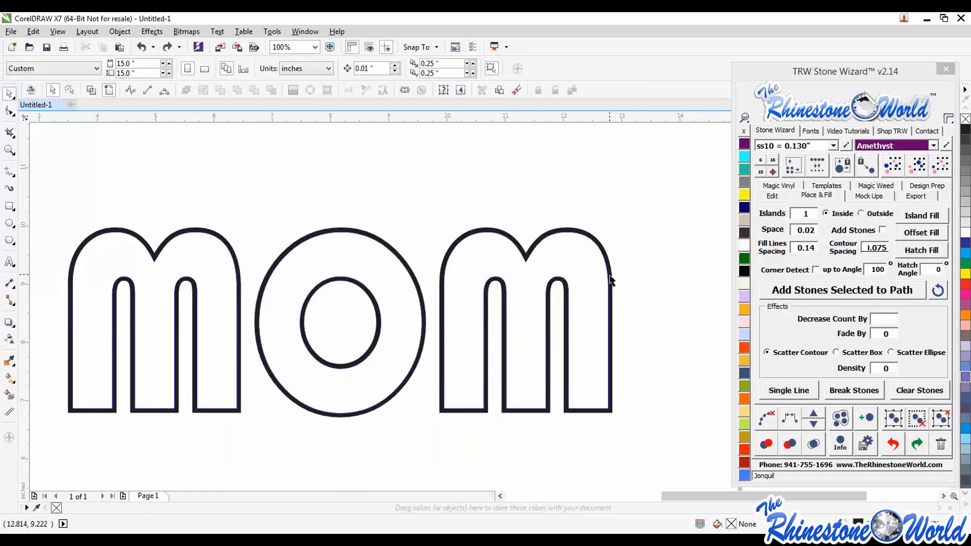
Create one outside island around the black MOM text with the same 0.075 contour spacing
left_click(612, 279)
left_click(872, 214)
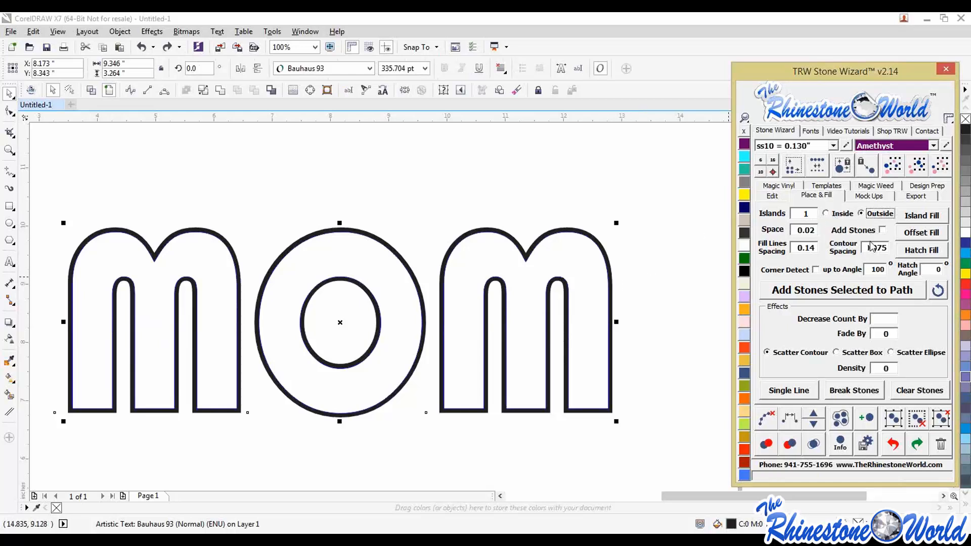
left_click(928, 217)
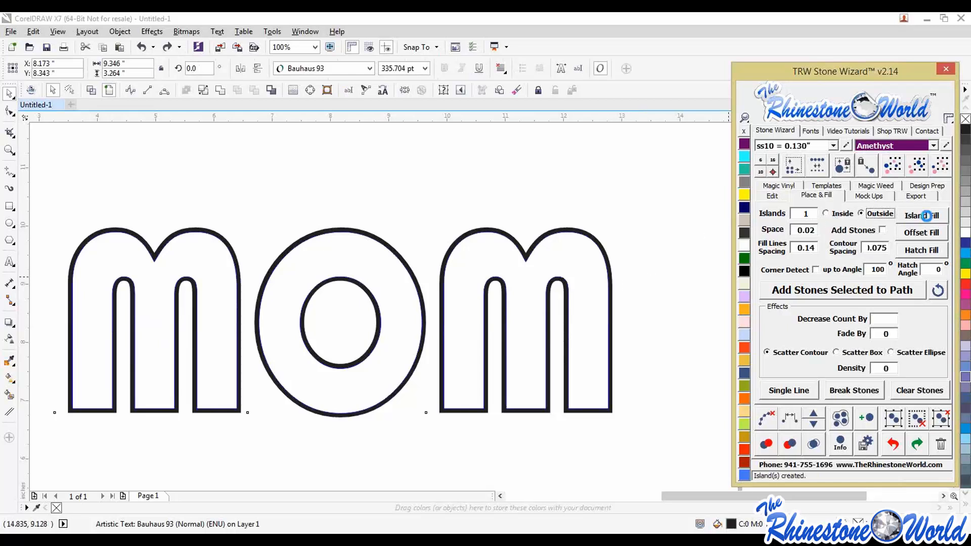
Fill the inner MOM contour with Citrine and the outer contour with Light Siam
left_click(625, 275)
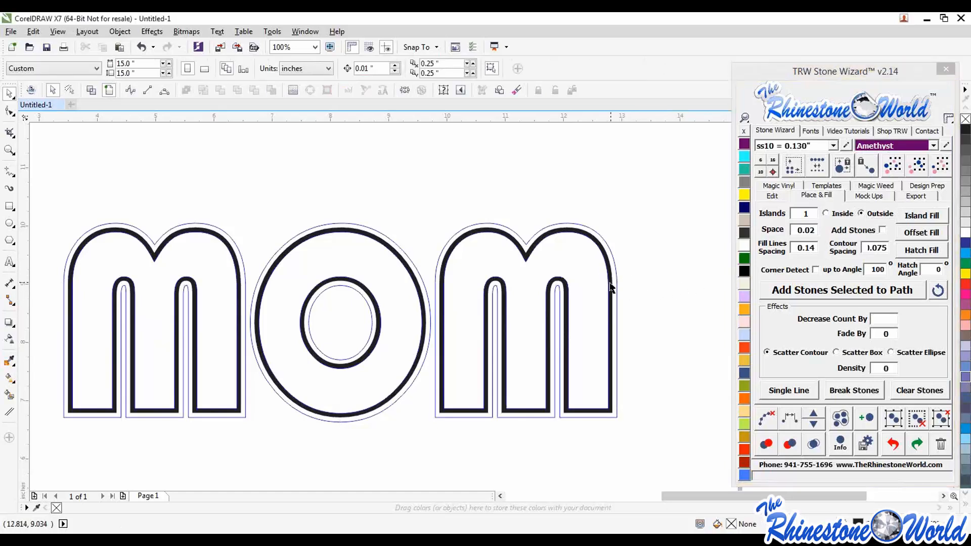
left_click(592, 289)
left_click(743, 195)
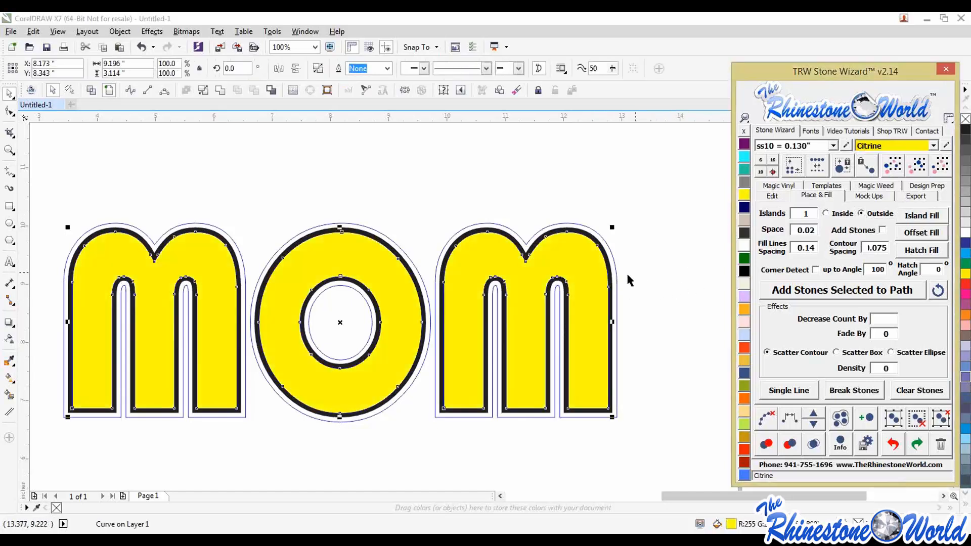
left_click(744, 347)
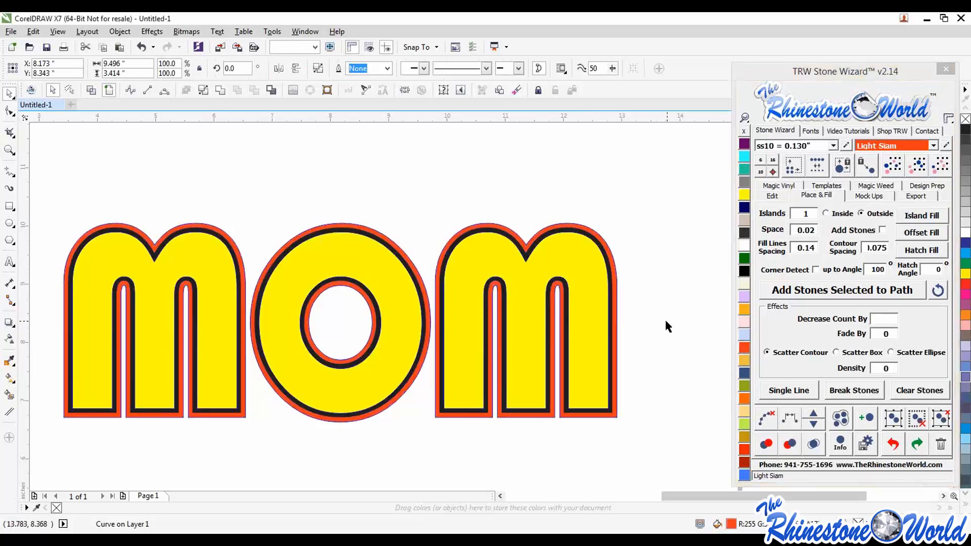
left_click(609, 306)
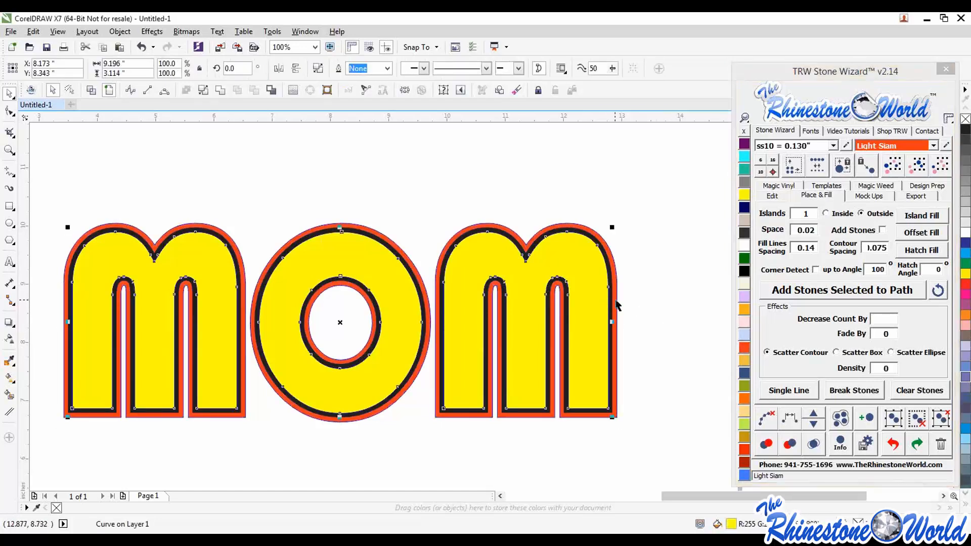
left_click(655, 300)
left_click(614, 280)
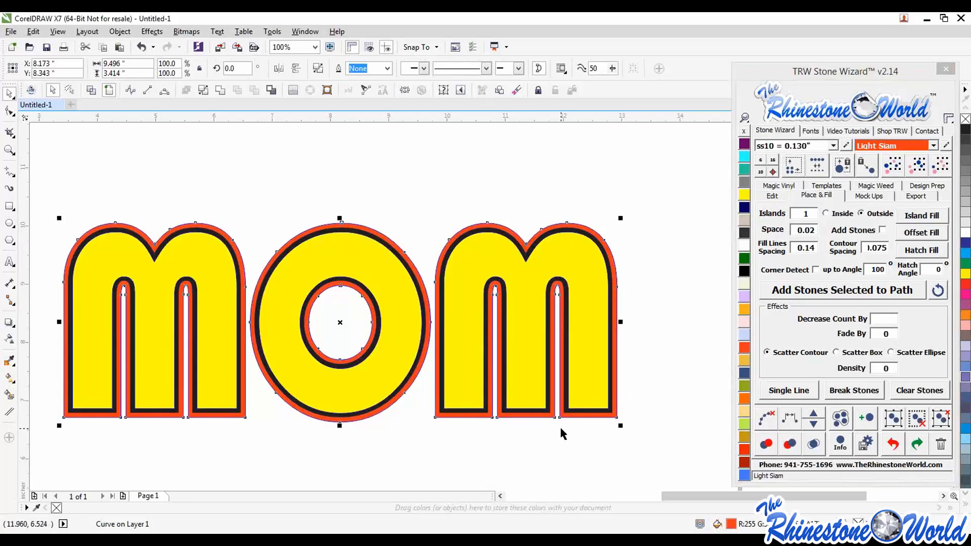
left_click(665, 317)
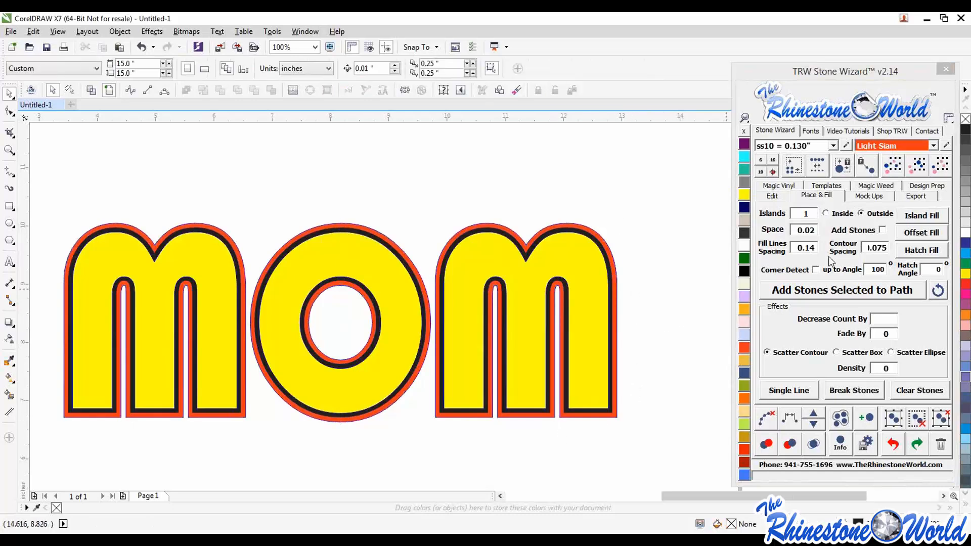
Create an outside island around the Light Siam contour with 0.15 contour spacing and fill it with Montana
double_click(873, 248)
type("0.1")
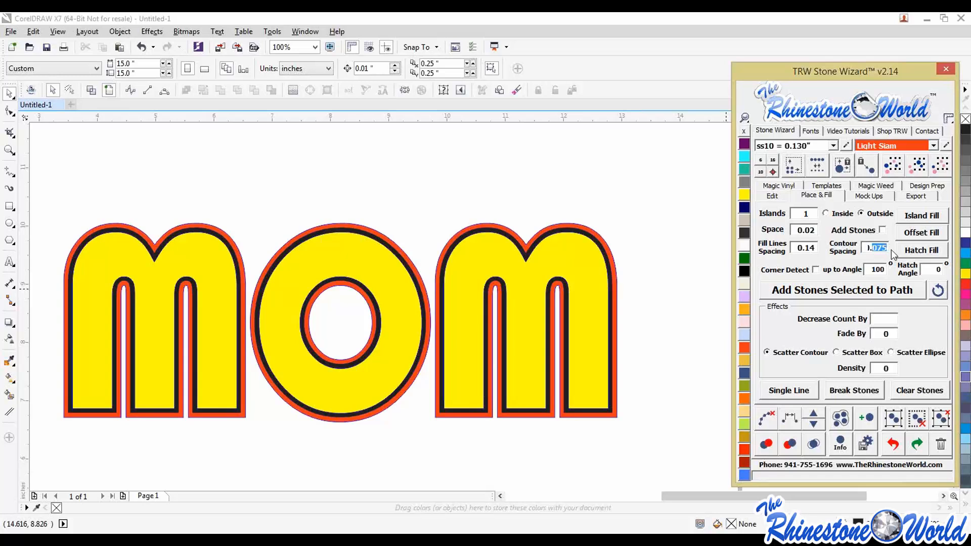
type("5")
left_click(622, 268)
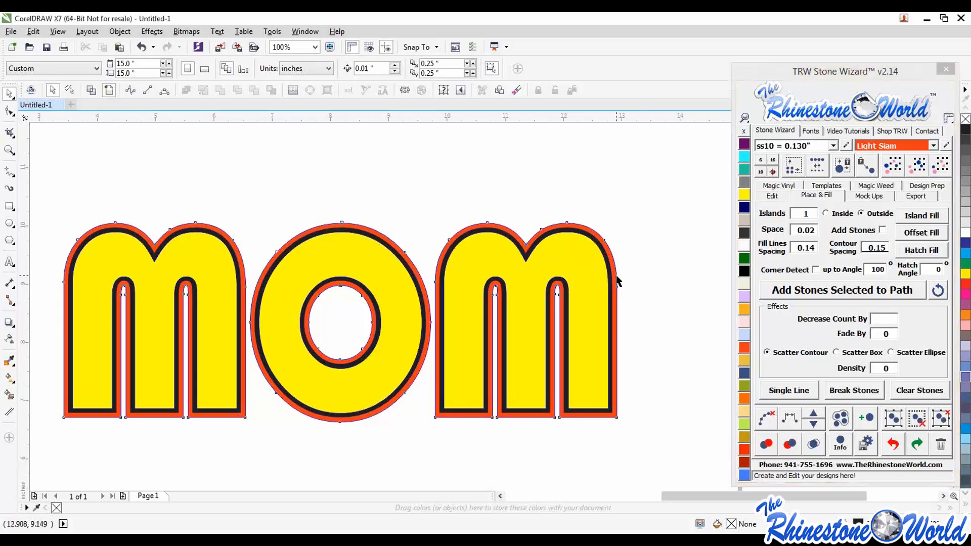
left_click(617, 279)
left_click(926, 216)
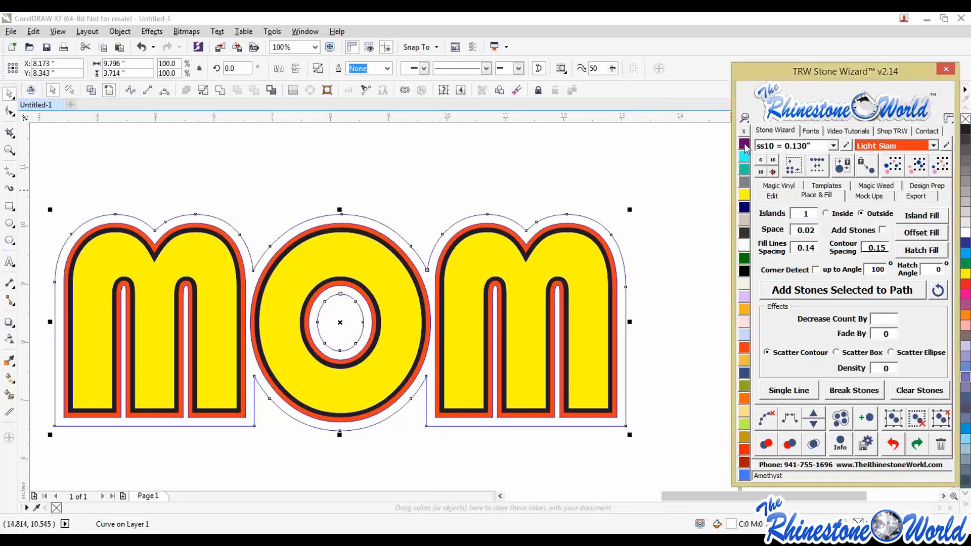
left_click(743, 374)
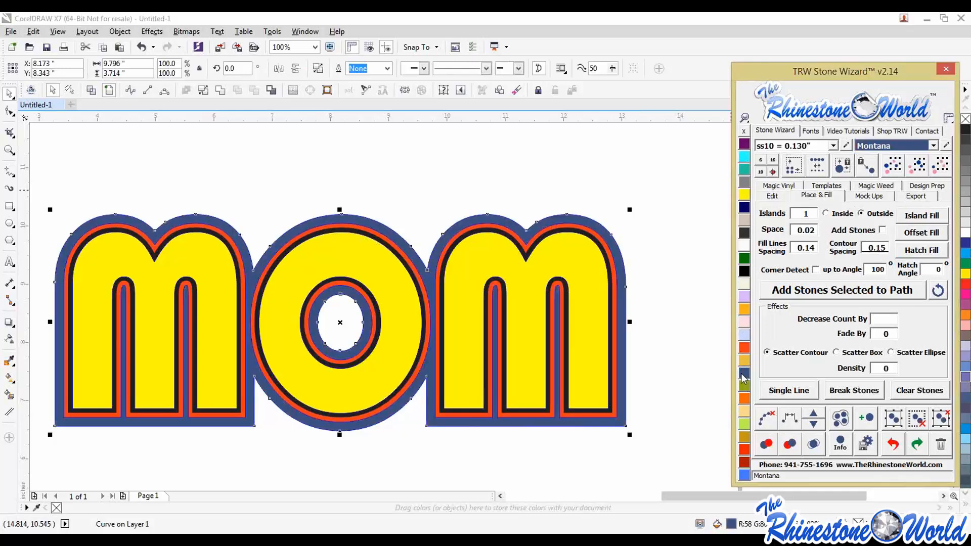
left_click(680, 357)
Move the yellow, black, orange and blue MOM layers apart to inspect the stack, and undo the moves
scroll(568, 247, "down", 2)
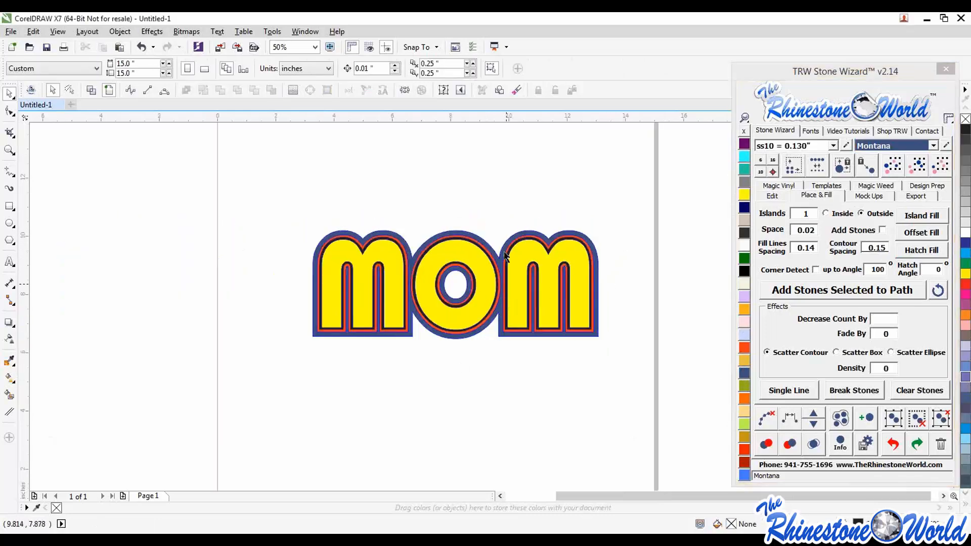
left_click_drag(516, 266, 447, 190)
left_click_drag(511, 284, 398, 373)
left_click_drag(540, 278, 598, 323)
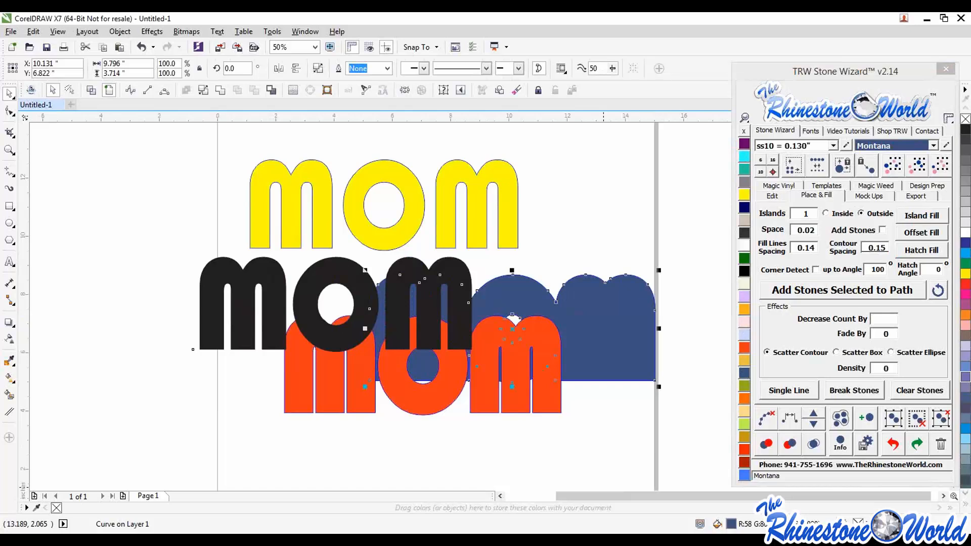
key("ctrl+z")
key("ctrl+z")
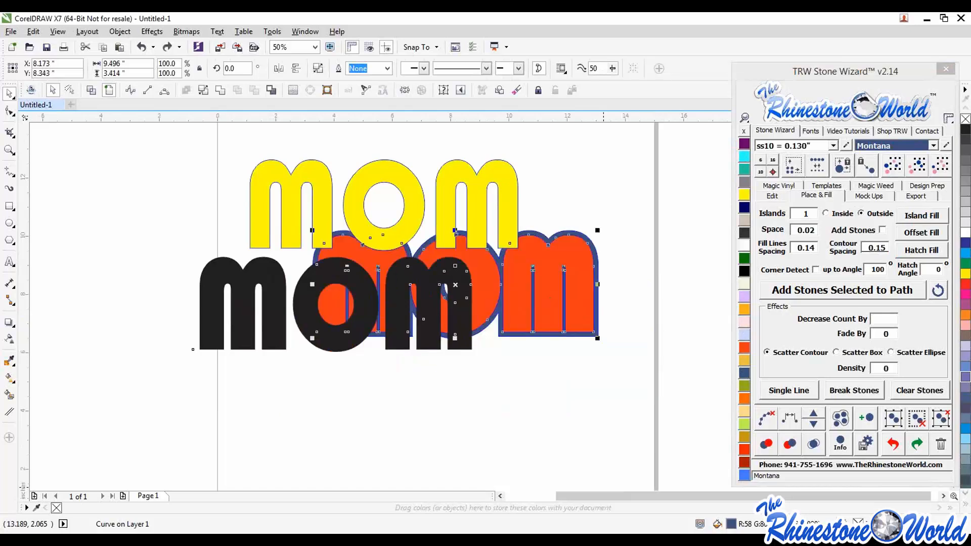
key("ctrl+z")
key("ctrl+z")
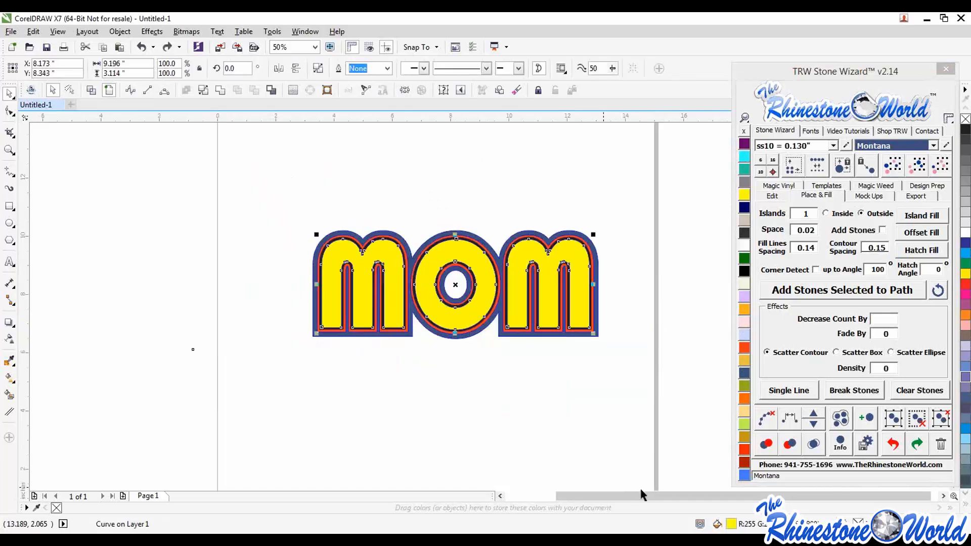
Add ss10 Aquamarine stones along the path of the black MOM text with Corner Detect turned on
left_click(627, 262)
scroll(591, 259, "up", 2)
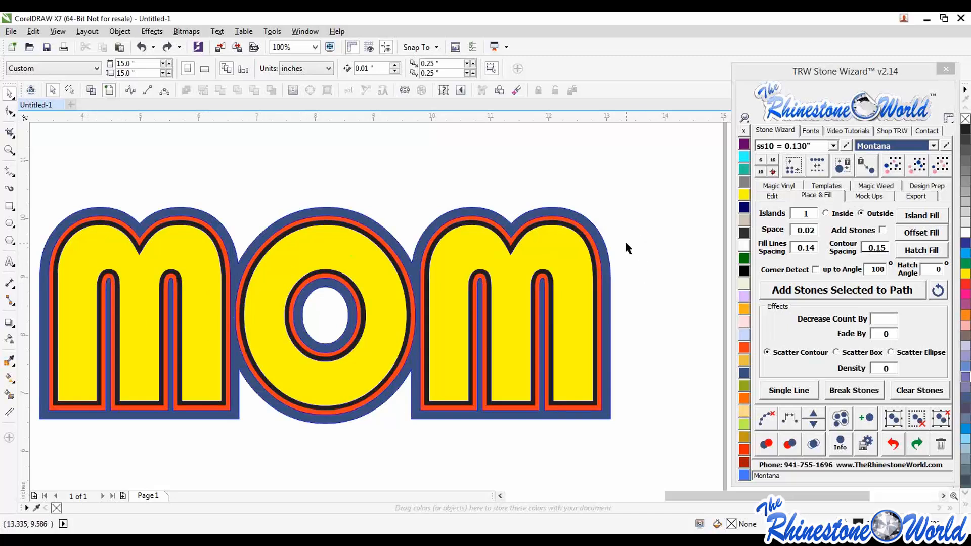
left_click(744, 156)
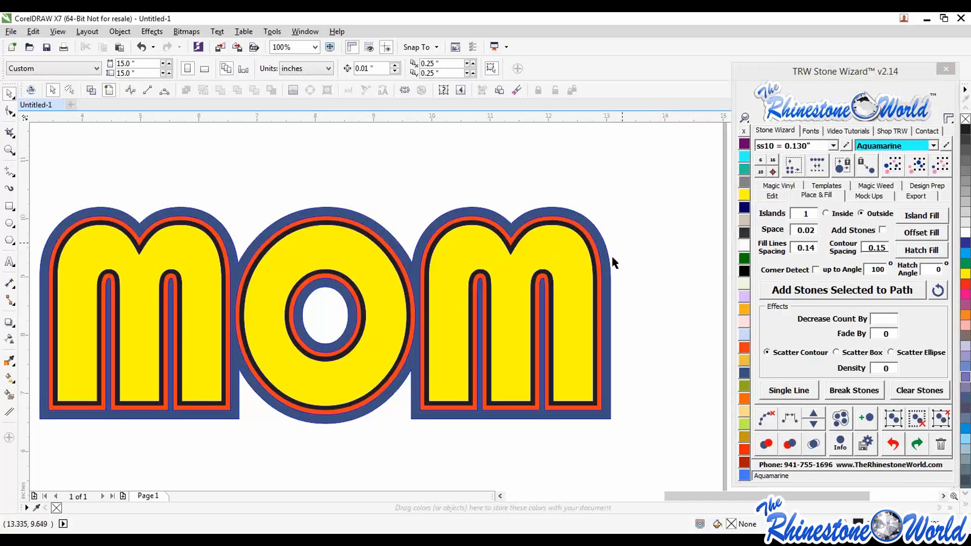
scroll(590, 339, "up", 1)
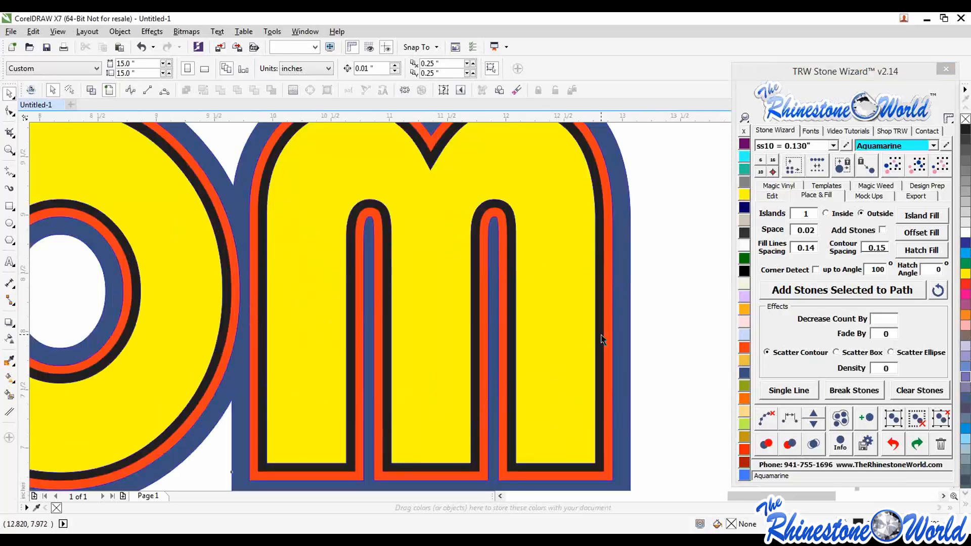
left_click(601, 334)
scroll(601, 334, "down", 1)
left_click_drag(600, 335, 656, 241)
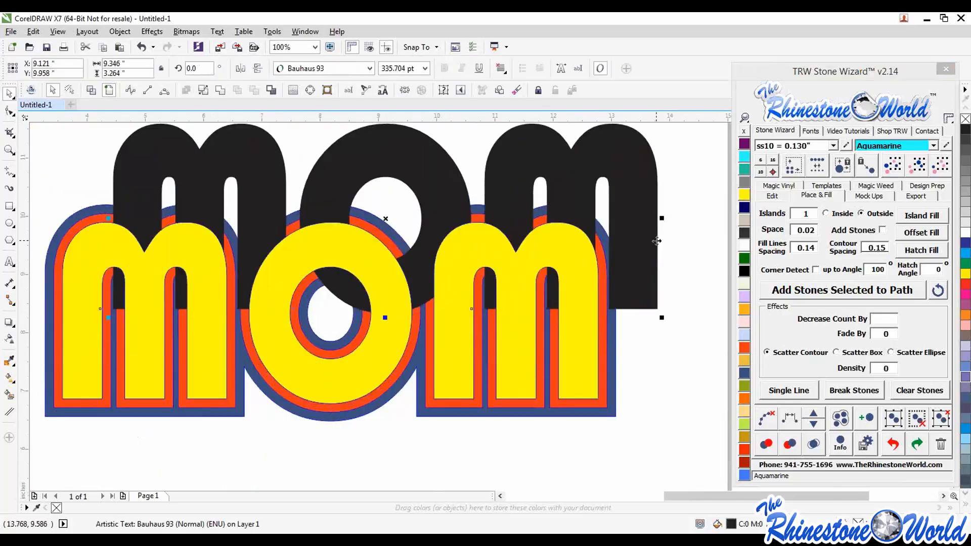
key("ctrl+z")
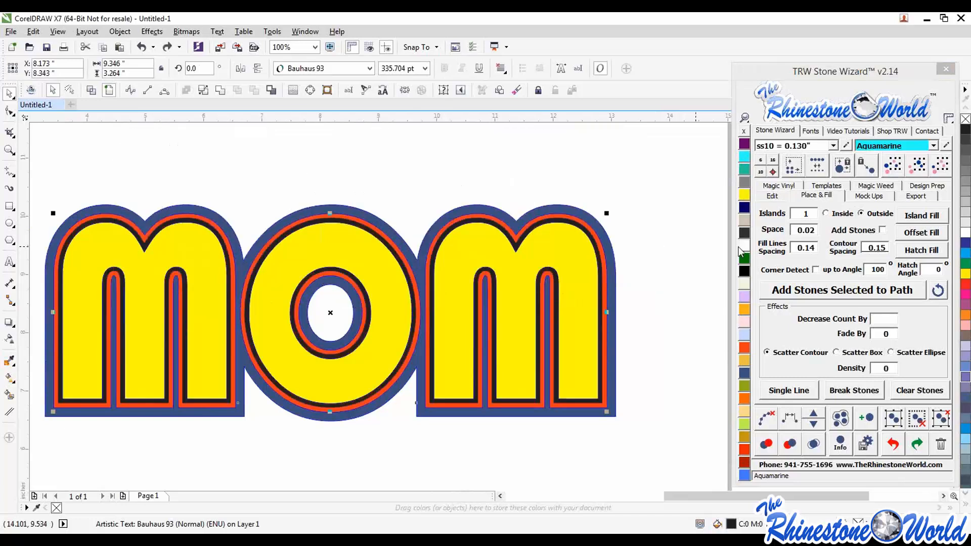
left_click(815, 271)
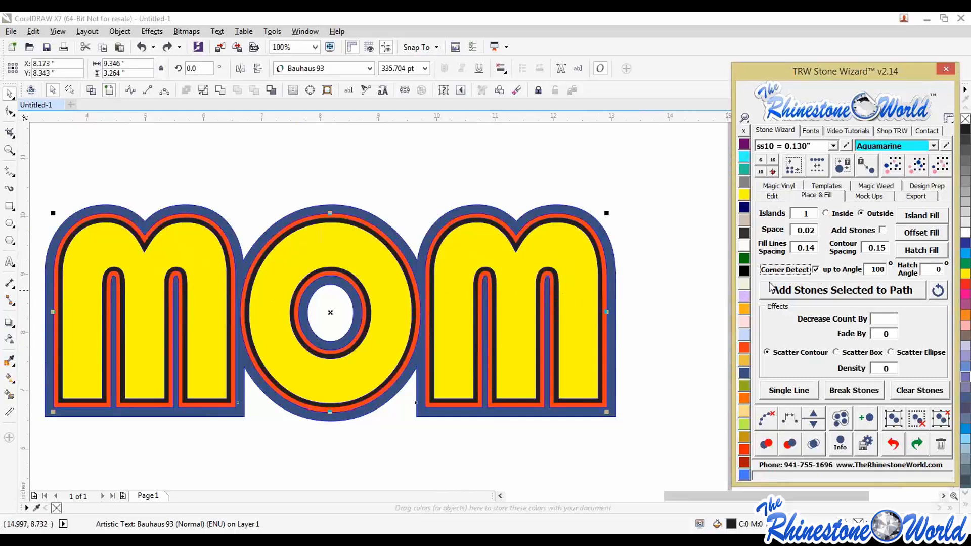
left_click(793, 289)
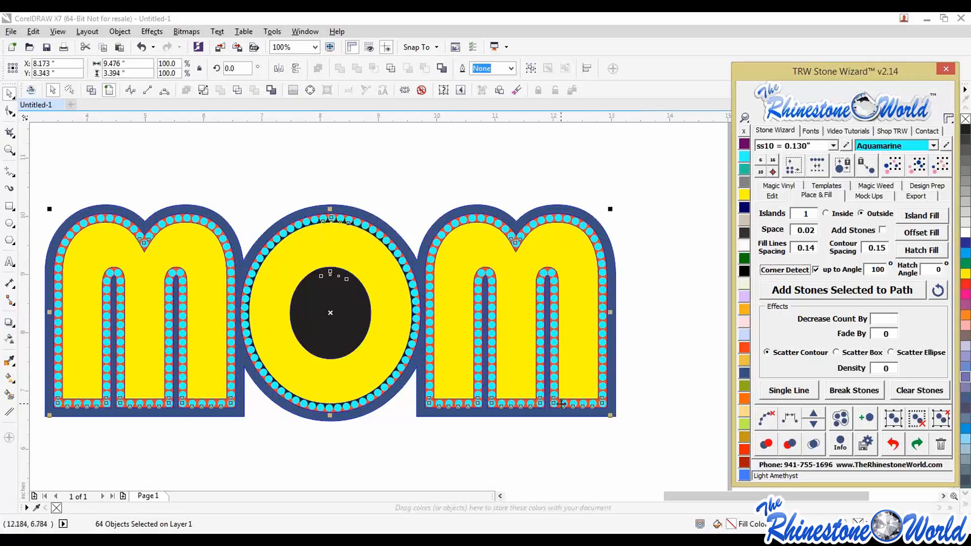
Clear the stone paths from the entire MOM design
left_click(642, 305)
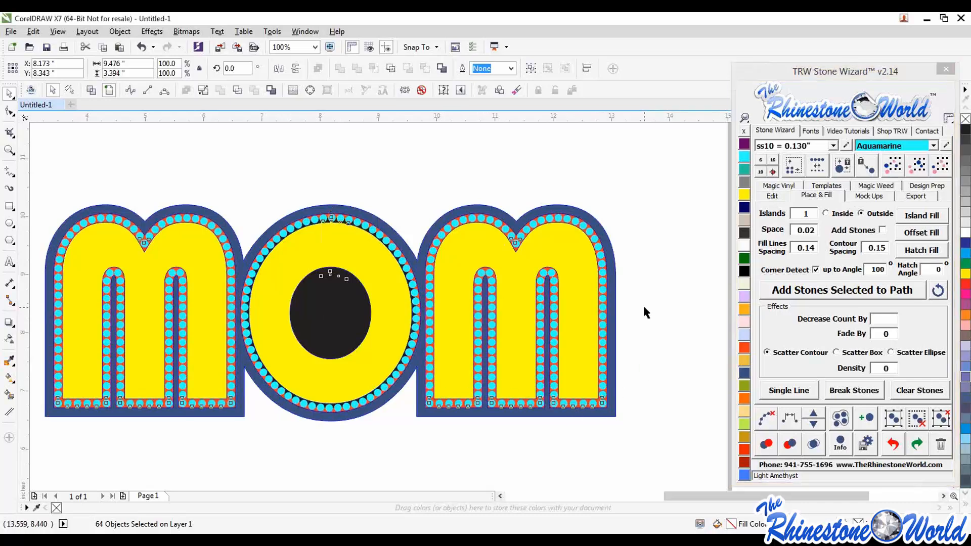
scroll(641, 277, "down", 1)
left_click_drag(668, 209, 289, 385)
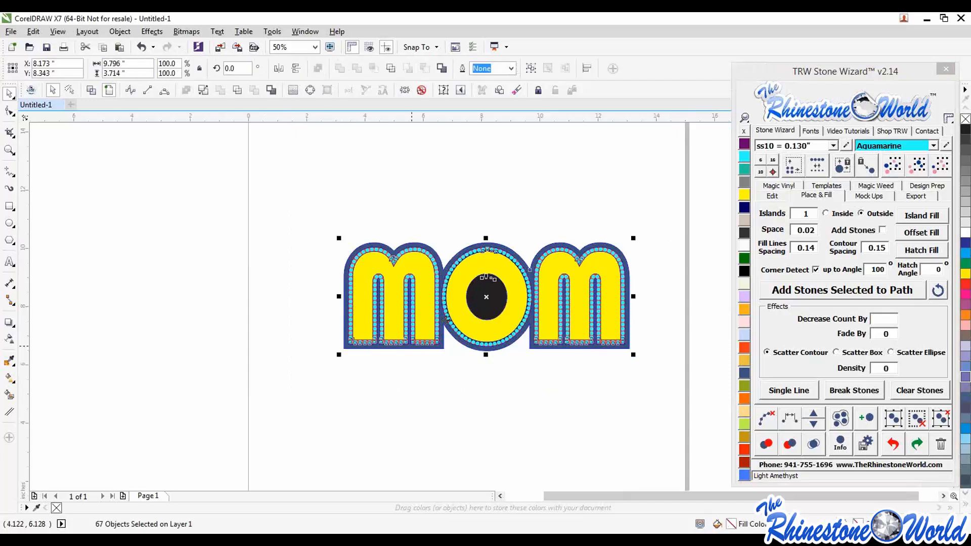
left_click(767, 425)
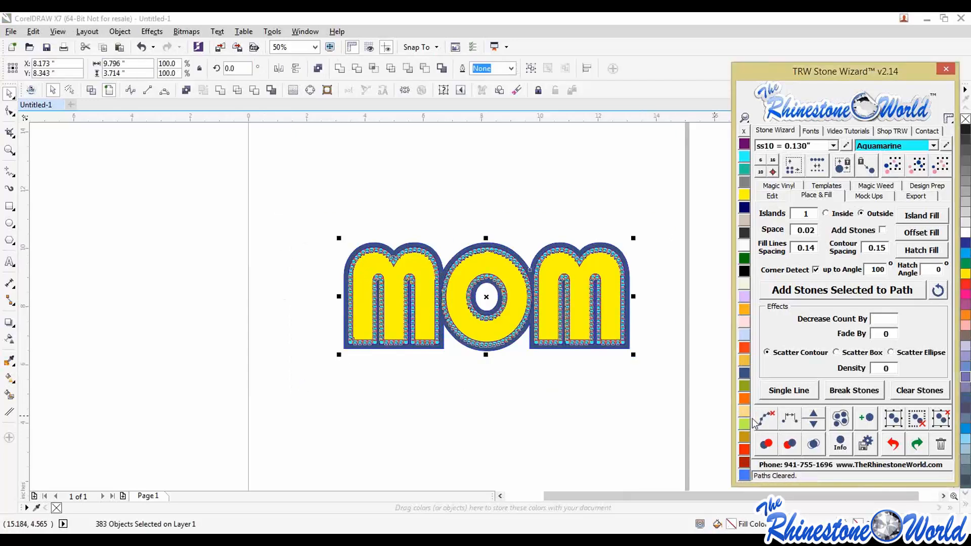
left_click(637, 331)
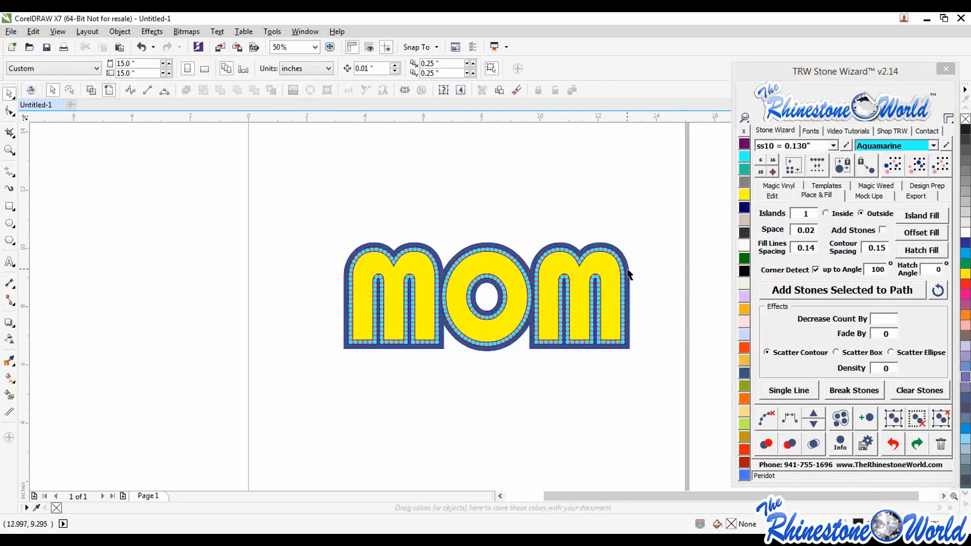
Move the orange MOM contour off the stones to about X 7.56, Y 9.05 inches
scroll(628, 274, "up", 3)
left_click(597, 278)
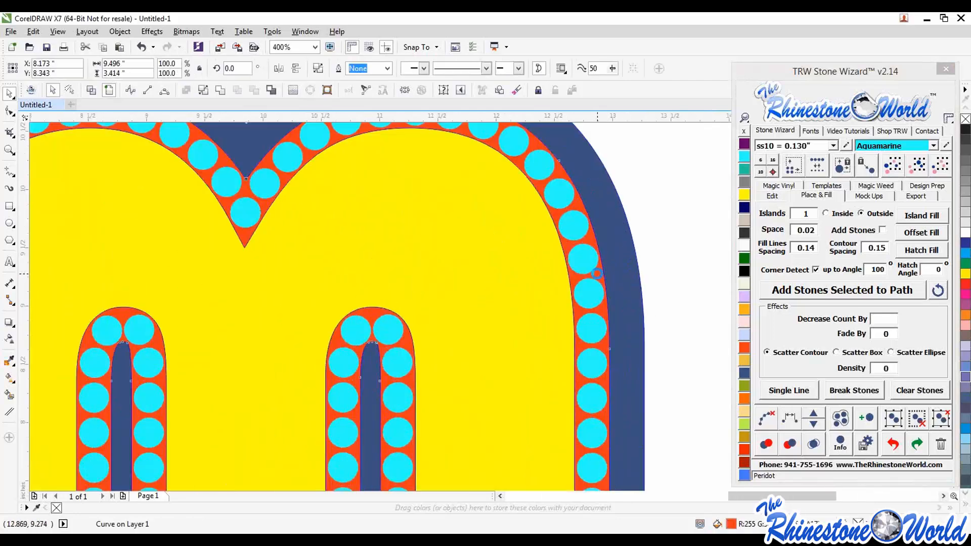
scroll(597, 276, "down", 1)
left_click_drag(598, 274, 526, 192)
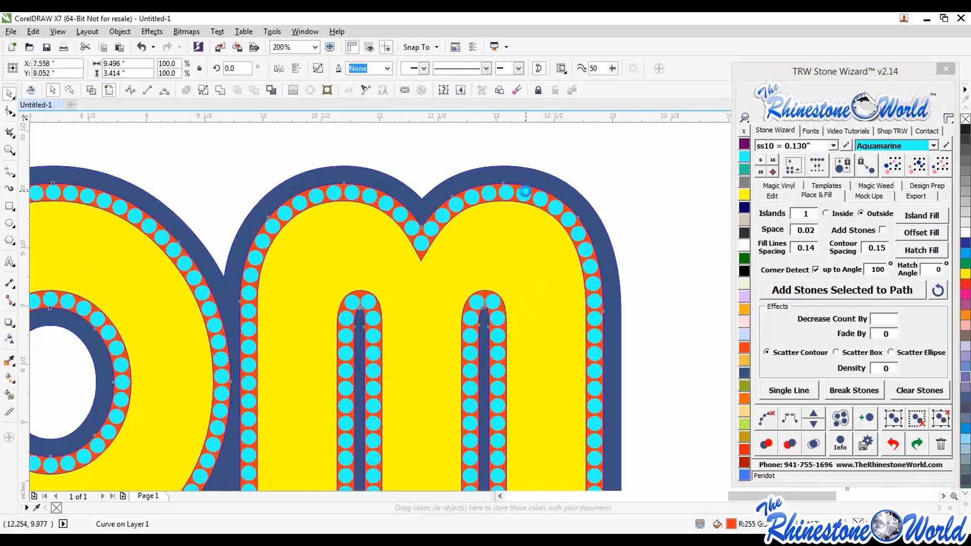
Undo the orange MOM contour's move and cut its shape out of the blue contour behind it
key("ctrl+z")
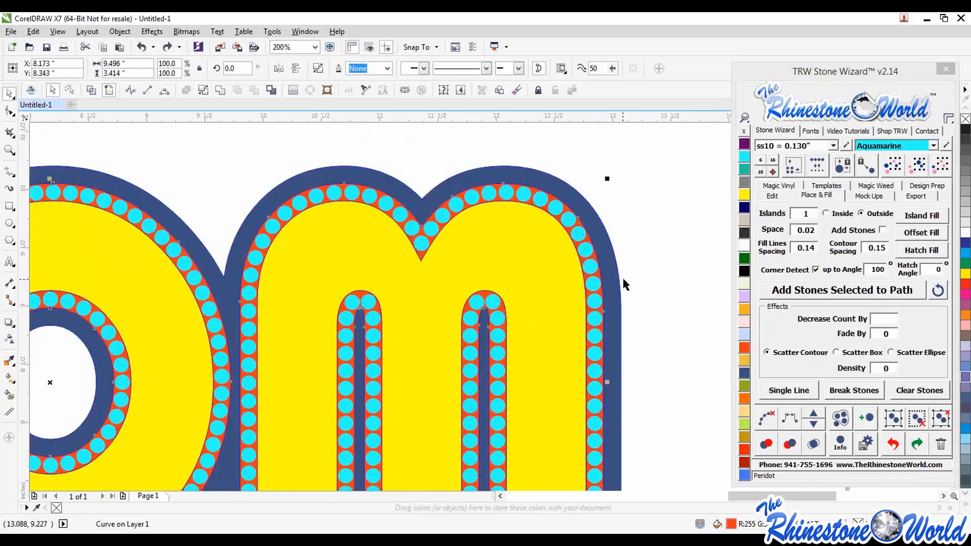
key("Escape")
left_click(599, 277)
left_click(611, 277, "shift")
scroll(611, 277, "down", 1)
left_click_drag(611, 277, 608, 190)
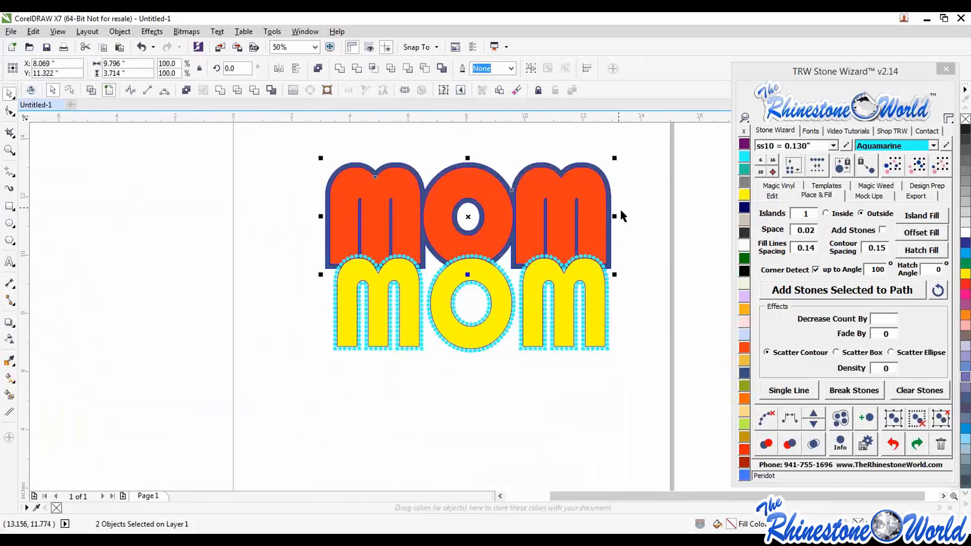
key("ctrl+z")
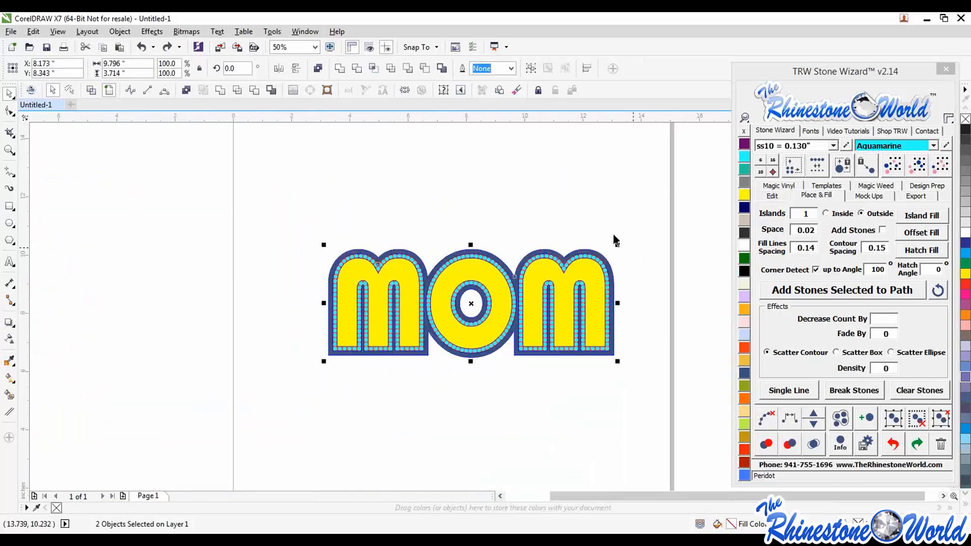
left_click(254, 91)
Delete the orange MOM contour lying between the yellow letters and the blue outline
left_click(650, 268)
scroll(611, 268, "up", 2)
scroll(610, 269, "up", 2)
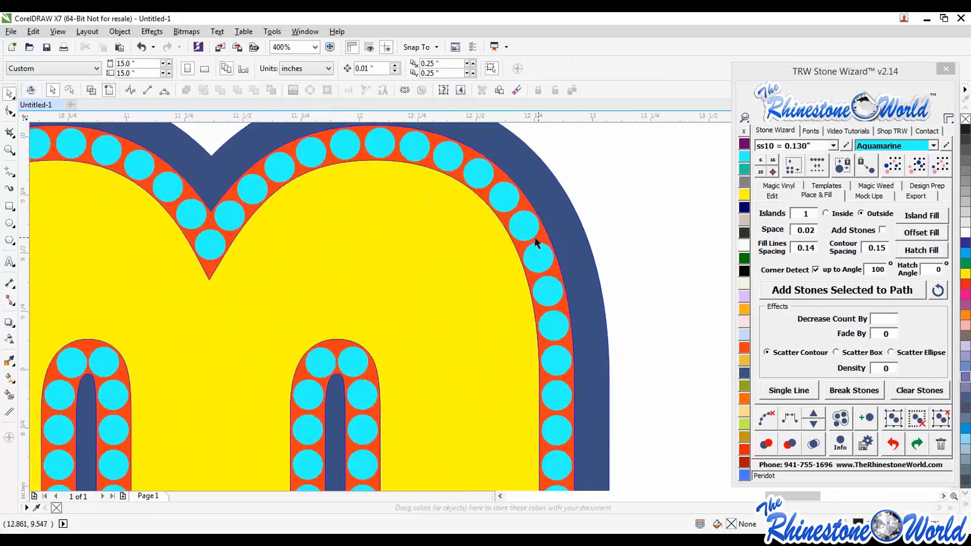
left_click(540, 238)
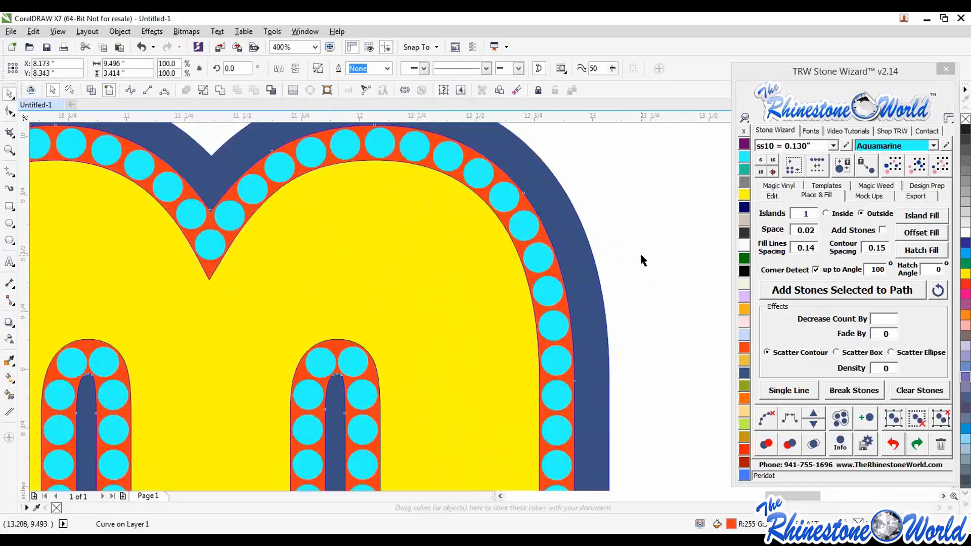
key("Delete")
scroll(638, 253, "down", 3)
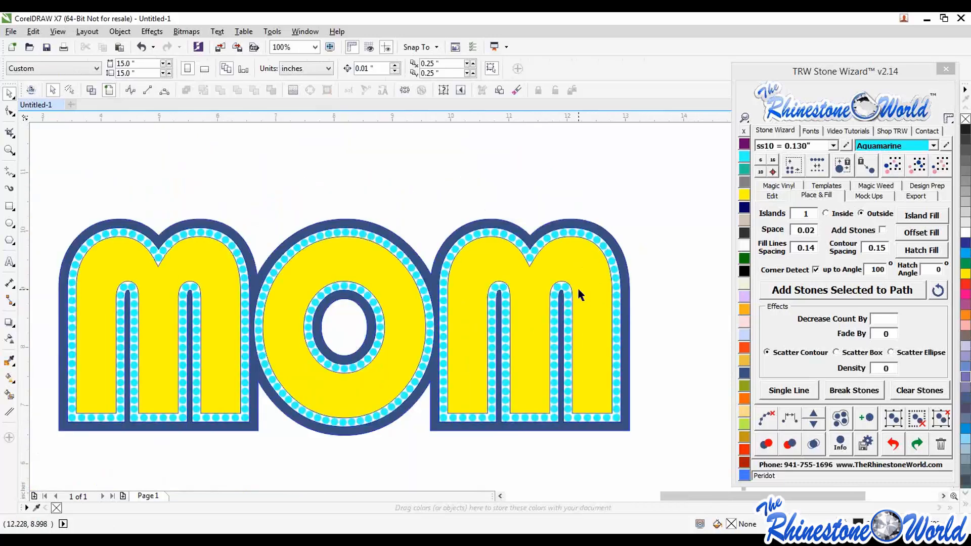
Move the yellow letters and the blue outline away from the stones to inspect the pieces, and undo the moves
left_click_drag(578, 286, 569, 364)
key("ctrl+z")
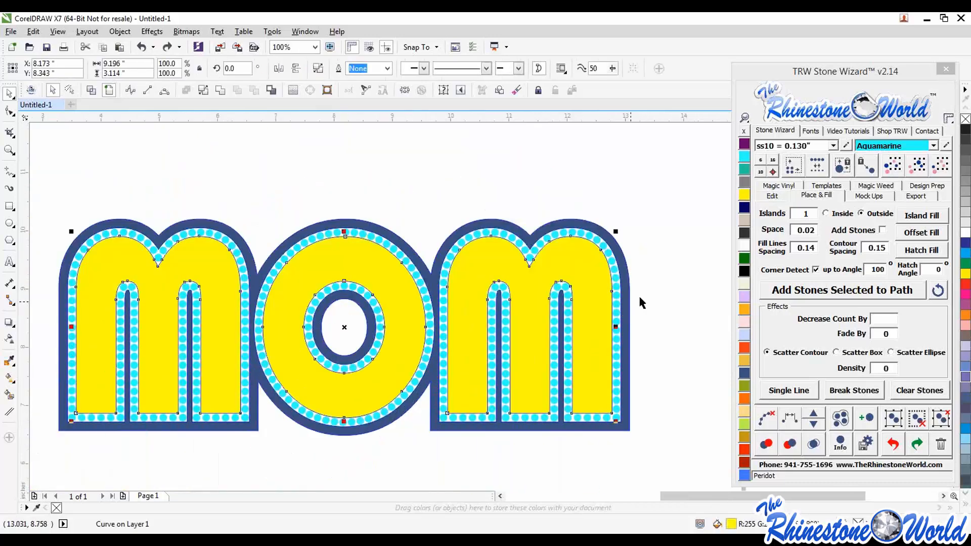
left_click(656, 286)
left_click_drag(589, 292, 534, 362)
left_click_drag(630, 283, 671, 225)
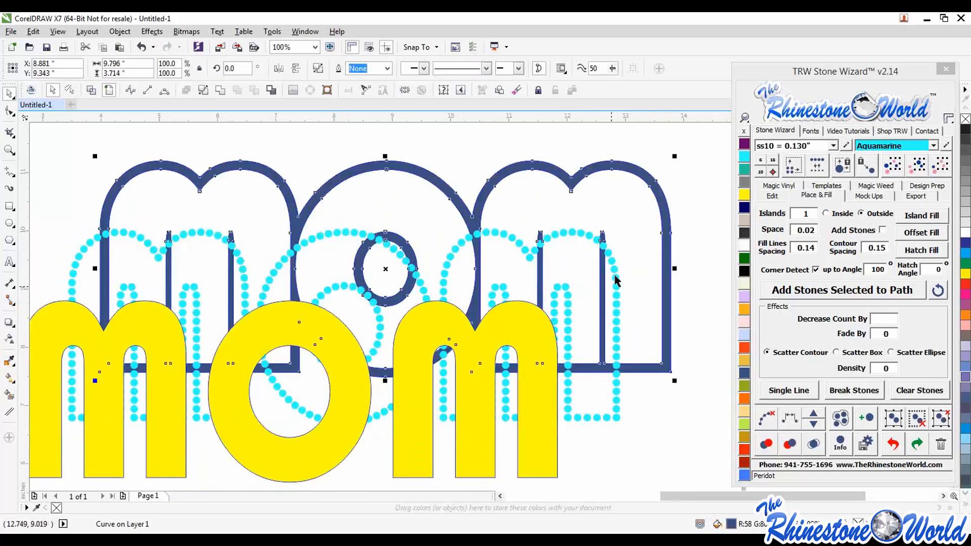
key("ctrl+z")
key("ctrl+z")
left_click(656, 286)
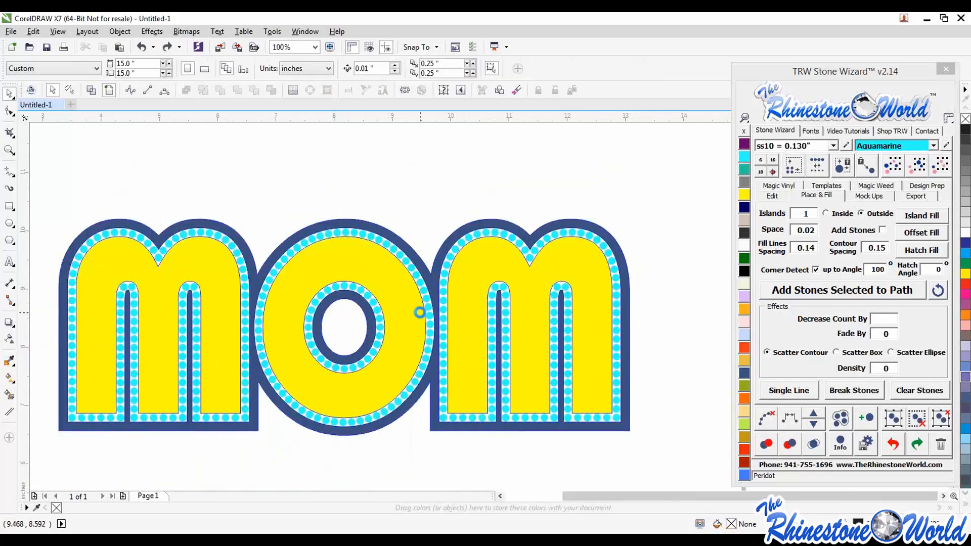
Remove the outline from every object in the MOM design
key("F3")
left_click_drag(540, 244, 214, 405)
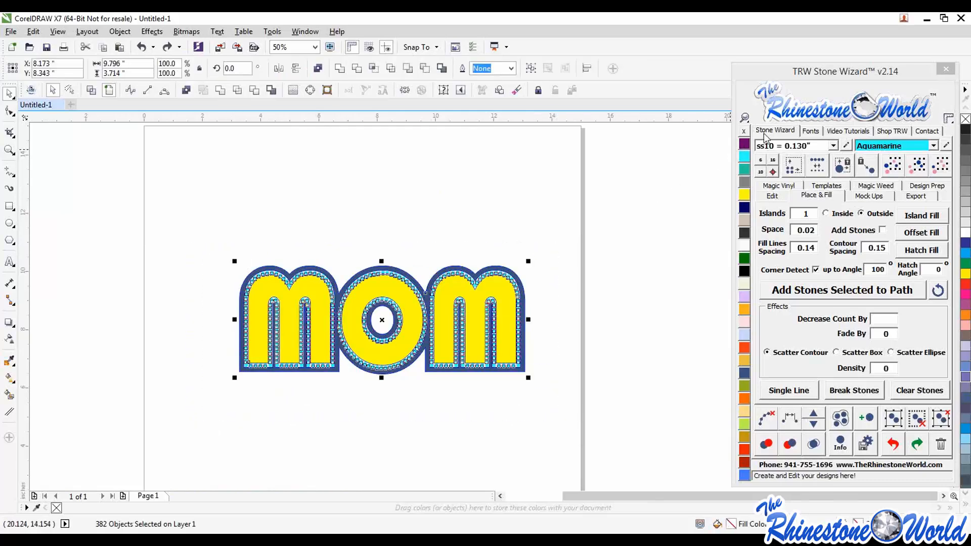
right_click(744, 131)
left_click(626, 309)
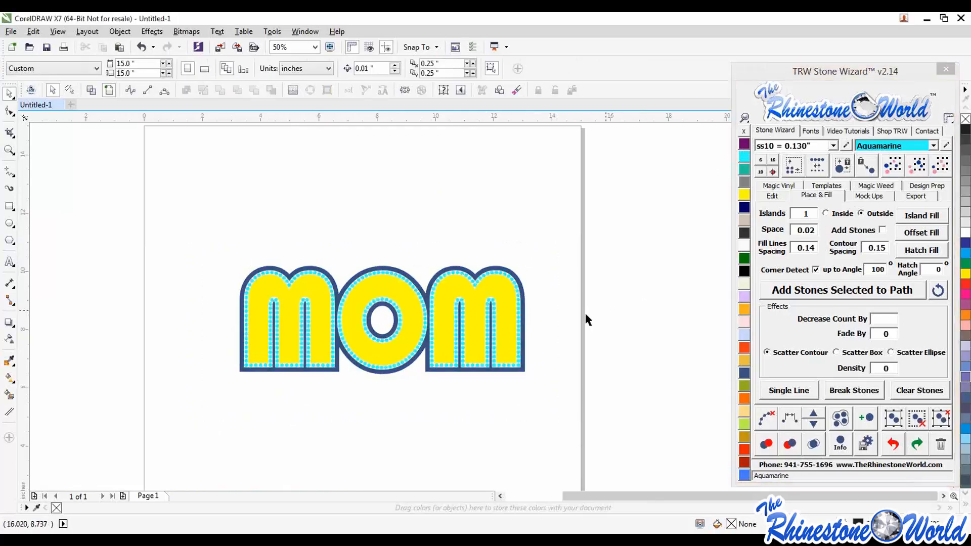
Try moving the stone at the last M's lower outer corner onto the blue outline, at about X 12.80, Y 6.59 inches
scroll(525, 374, "up", 3)
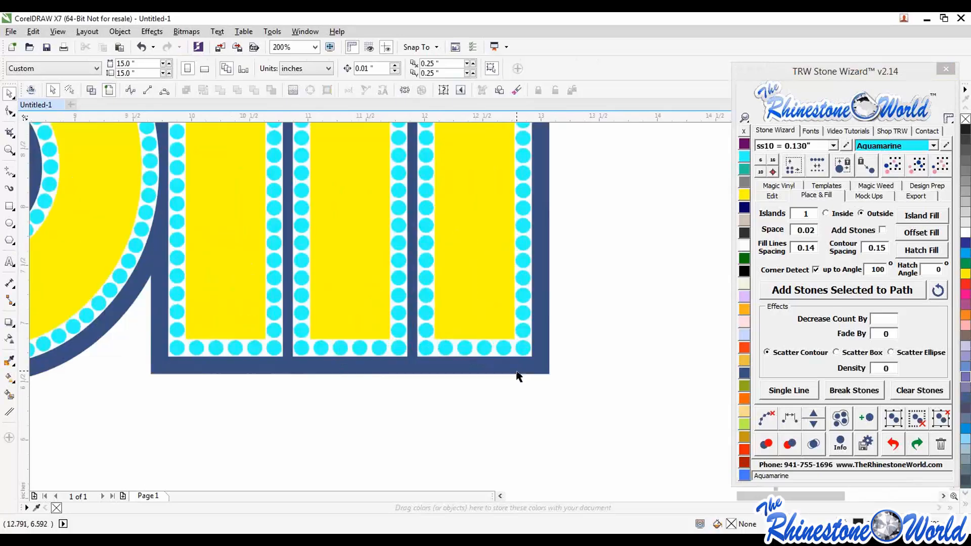
left_click(525, 360)
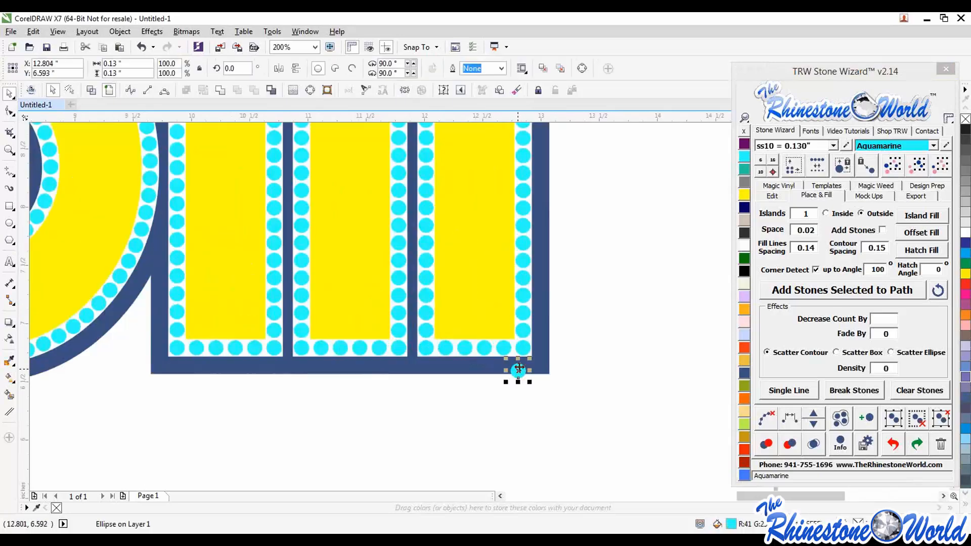
left_click(594, 346)
scroll(594, 345, "down", 2)
scroll(567, 336, "down", 2)
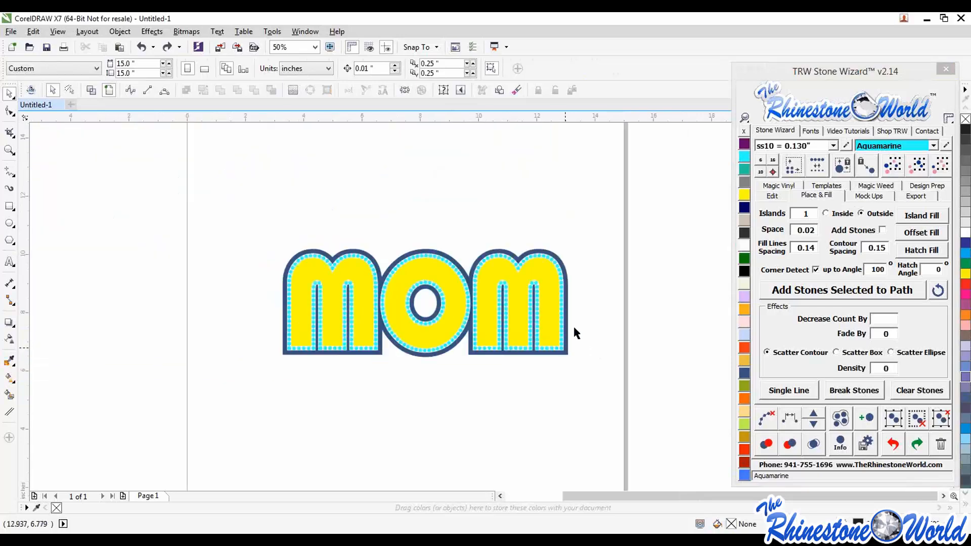
Select all Aquamarine stones by matching colour and recolour them Emerald
left_click_drag(603, 221, 289, 222)
scroll(573, 281, "up", 1)
left_click(550, 281)
left_click(910, 167)
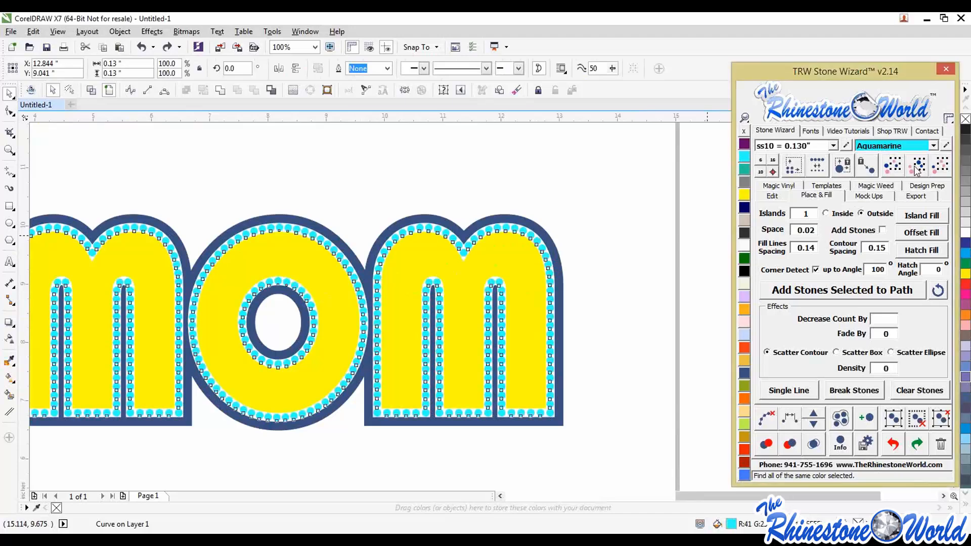
left_click(744, 258)
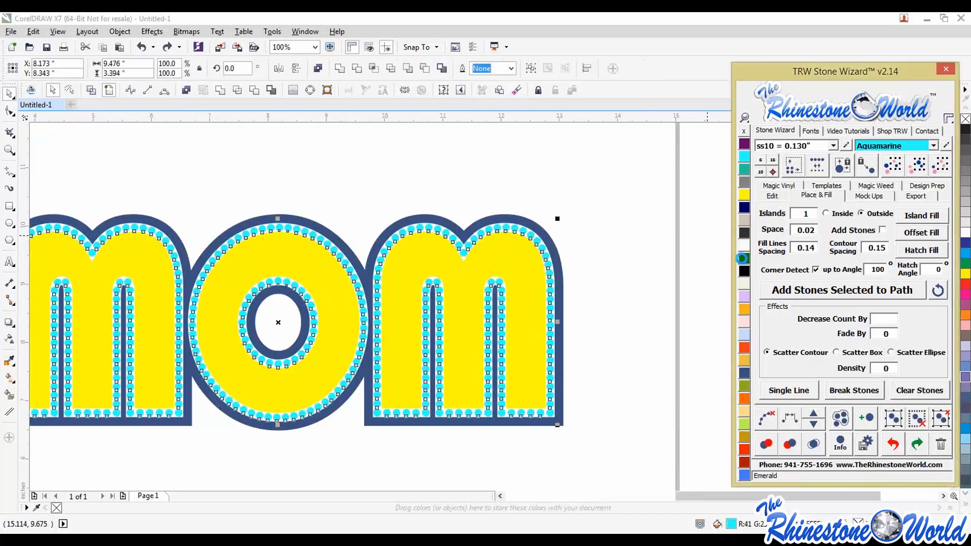
left_click(609, 301)
Select all Emerald stones, move them off the letters and back, and merge any overlapping ones
left_click(551, 299)
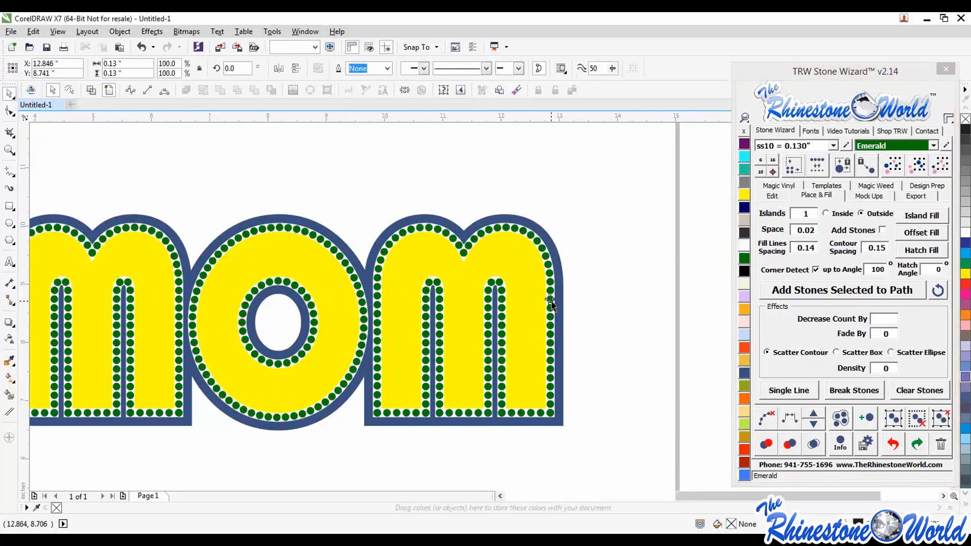
left_click(921, 169)
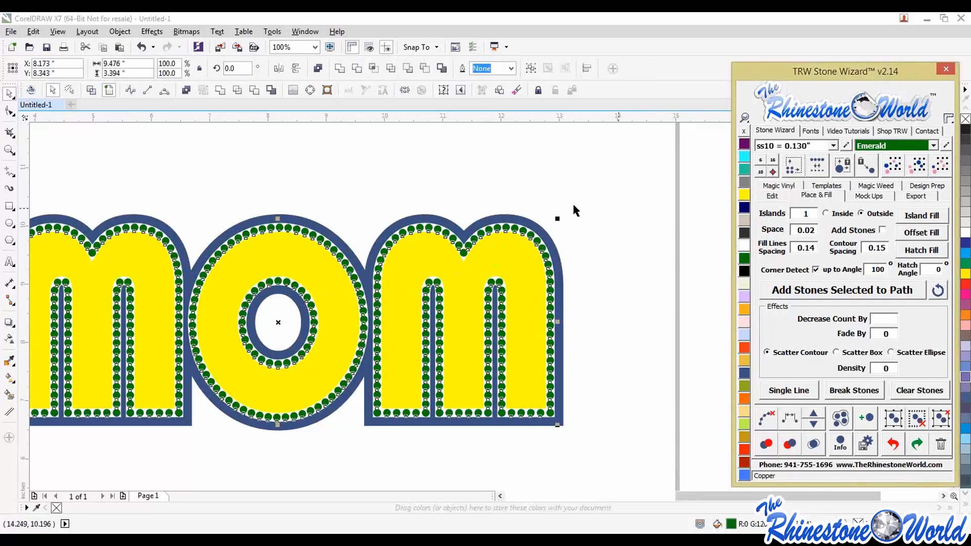
left_click_drag(548, 259, 601, 175)
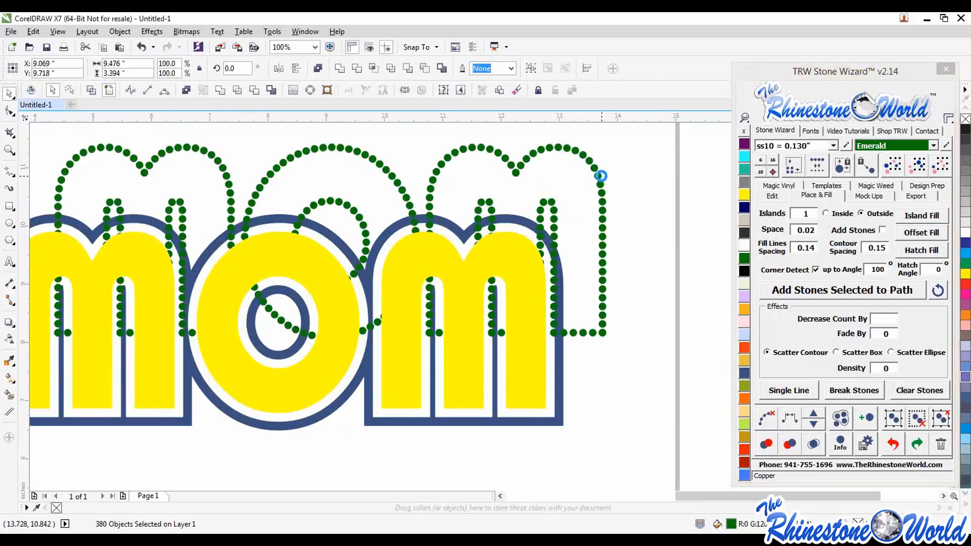
key("ctrl+z")
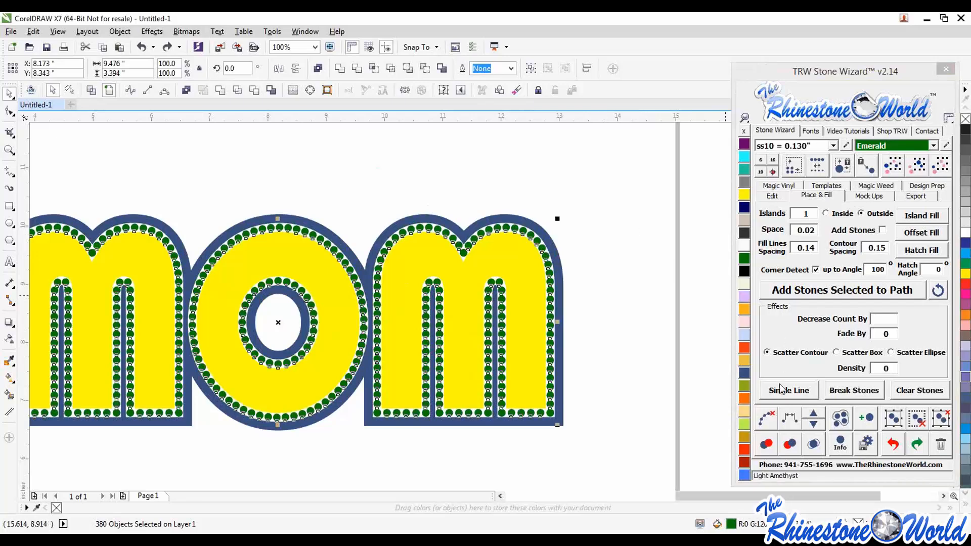
left_click(817, 448)
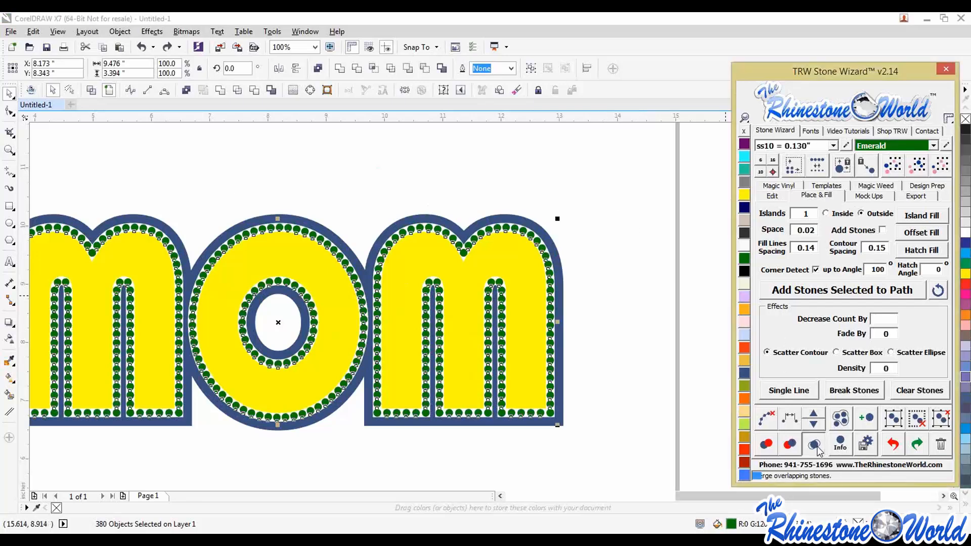
left_click(570, 423)
left_click(550, 412)
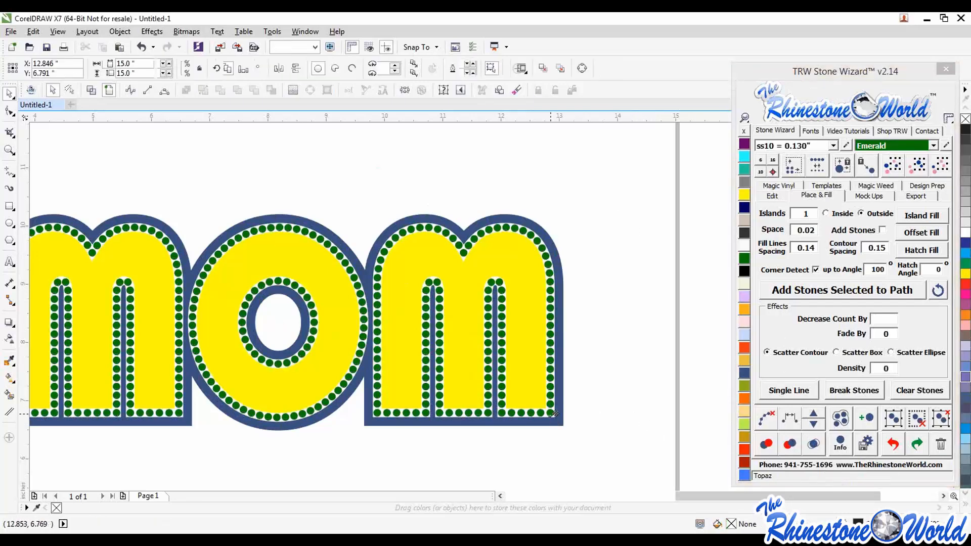
left_click(607, 375)
scroll(588, 330, "down", 2)
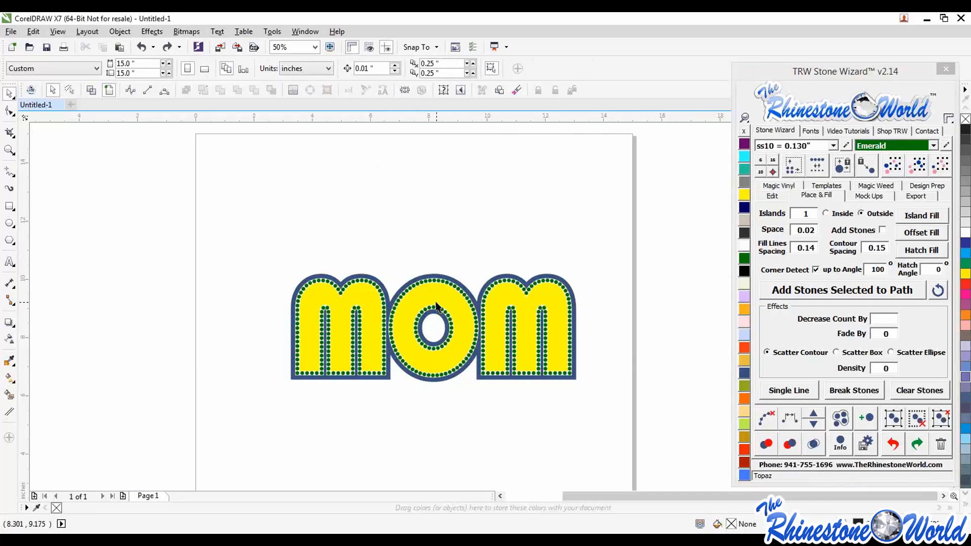
Fill the yellow MOM letters with pink and the blue outline with grey
scroll(435, 305, "up", 1)
left_click(453, 290)
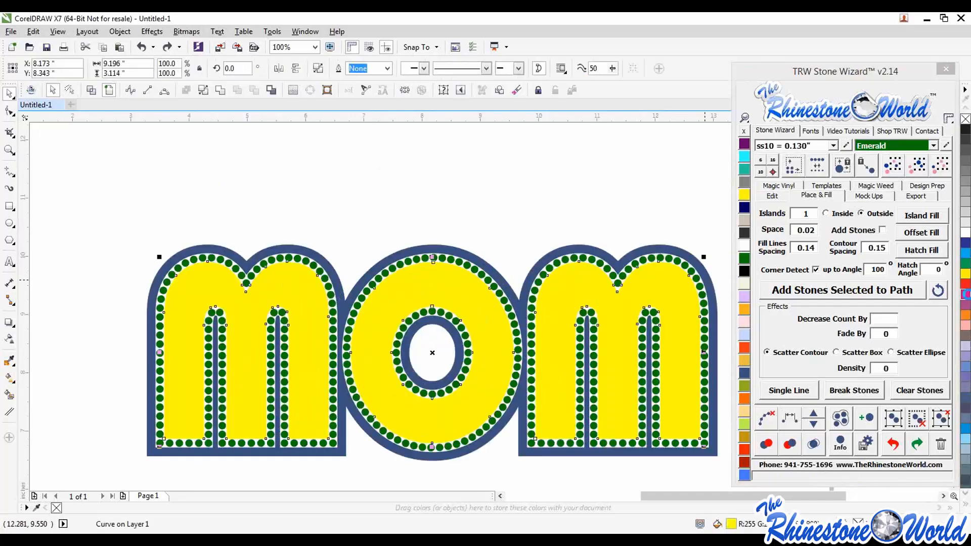
left_click(966, 292)
left_click(668, 249)
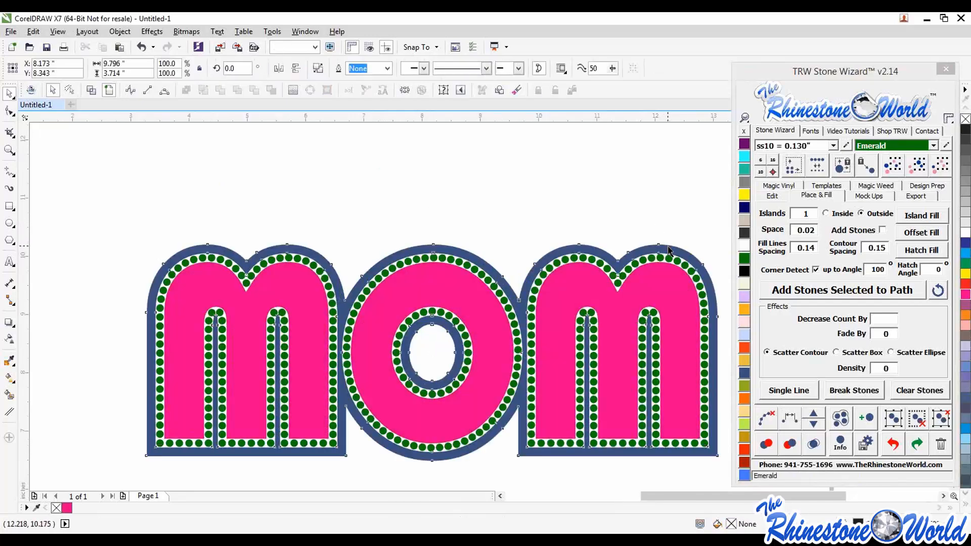
left_click(965, 187)
left_click(666, 182)
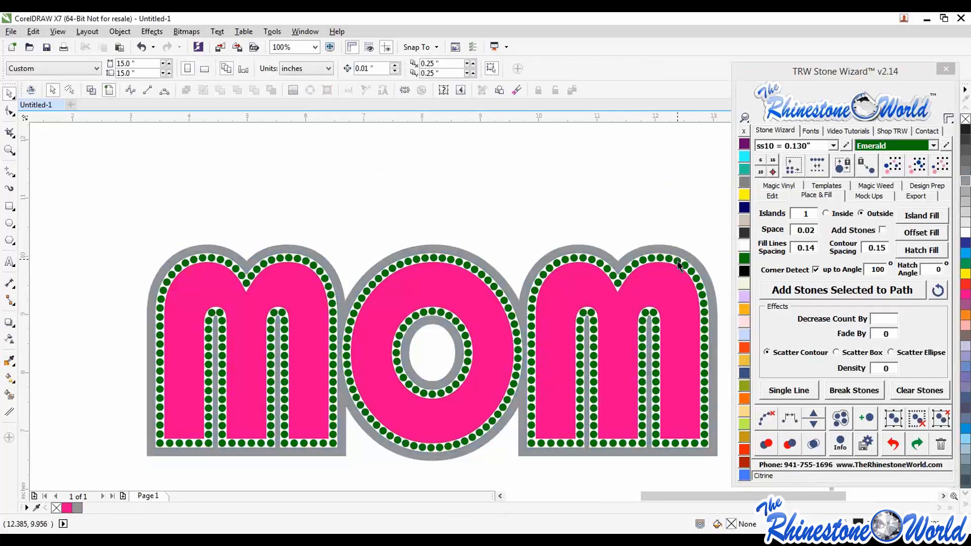
Select all Emerald stones by matching colour and recolour them Jet Black
left_click(677, 260)
left_click(915, 168)
left_click(745, 271)
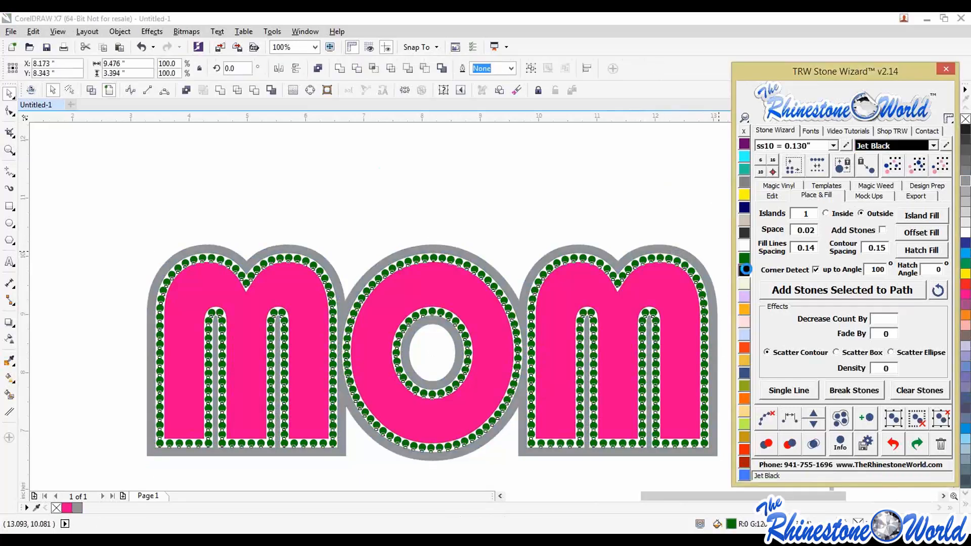
left_click(551, 213)
scroll(524, 226, "down", 2)
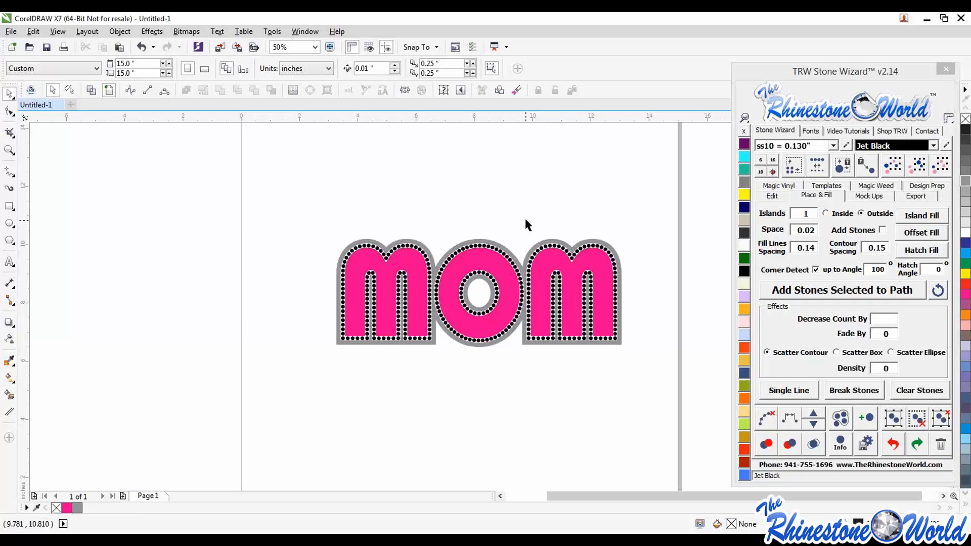
scroll(569, 225, "down", 1)
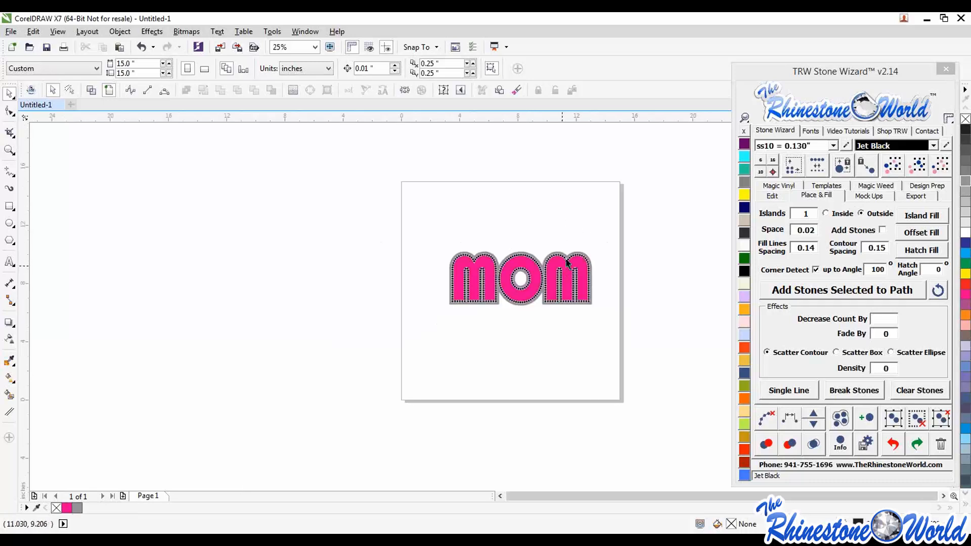
Add the artistic text "Dance" in 24 pt Arial above the MOM design
scroll(603, 172, "up", 1)
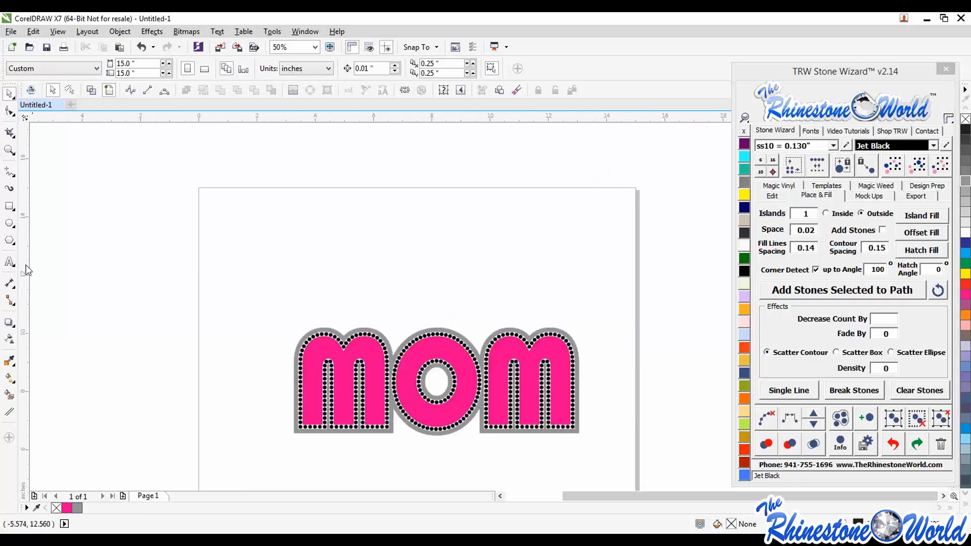
left_click(9, 262)
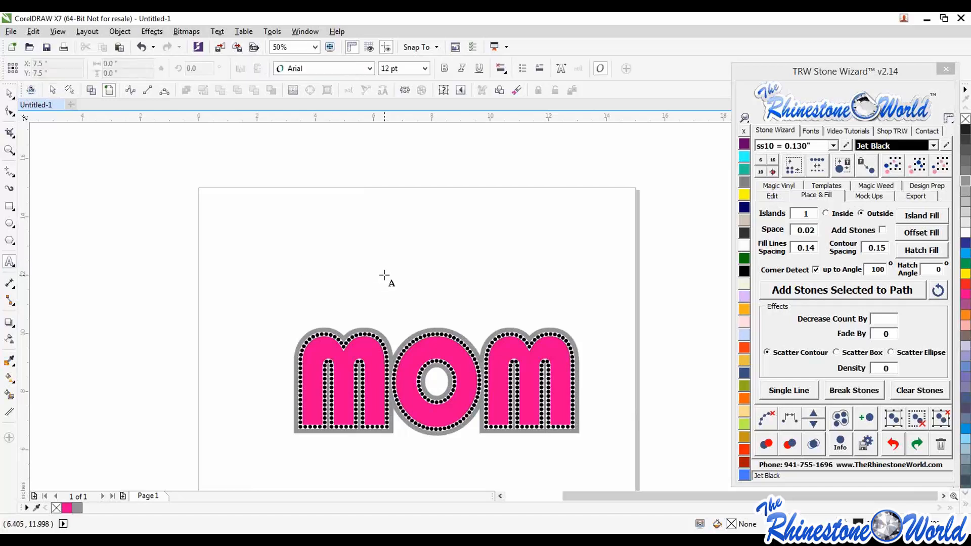
left_click(384, 275)
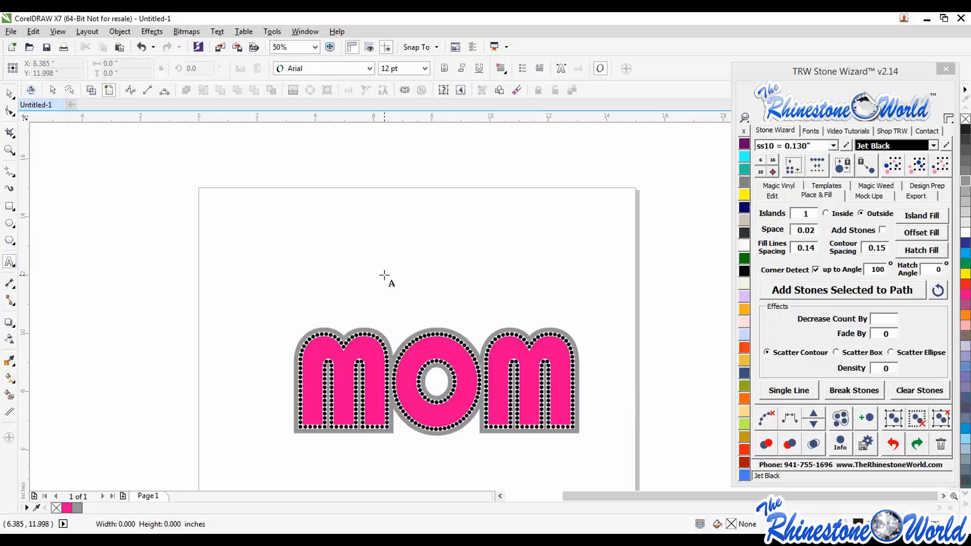
left_click(384, 275)
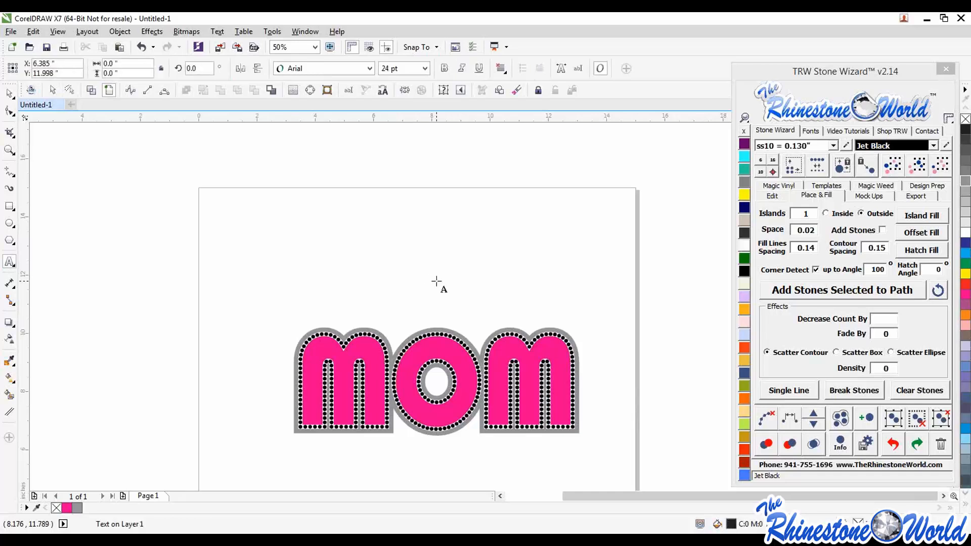
type("d")
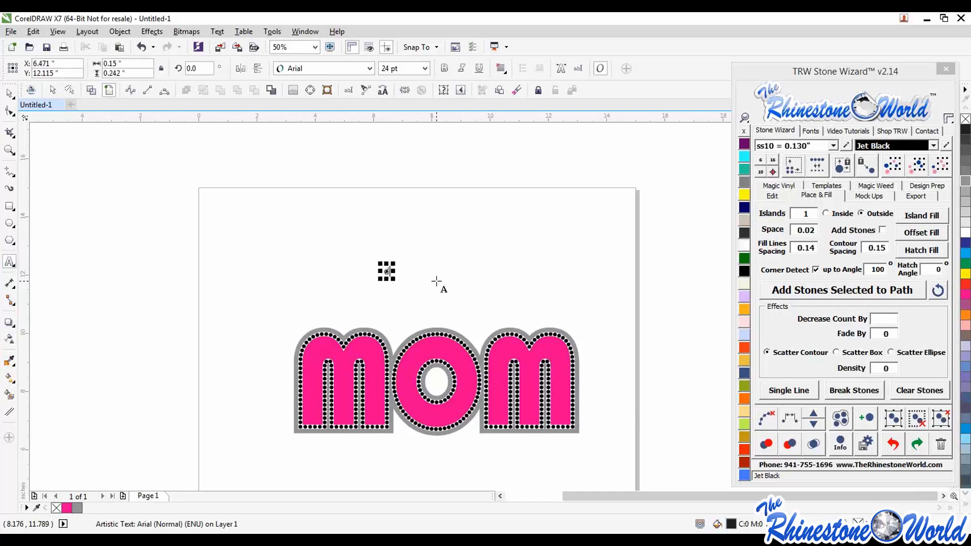
key("BackSpace")
type("Dance")
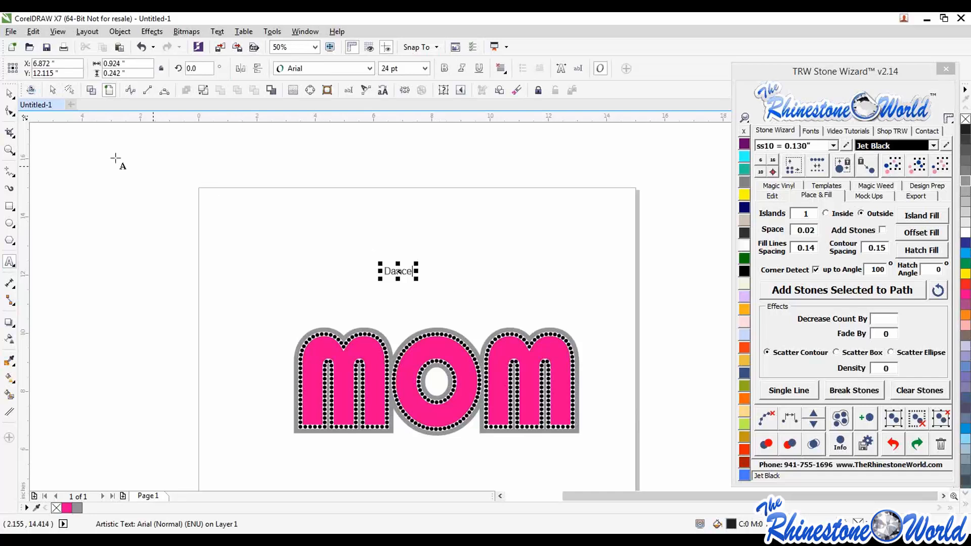
Enlarge the Dance text proportionally to about 8.5 inches wide and position it just above the MOM letters
left_click(9, 94)
left_click_drag(417, 263, 587, 221)
left_click_drag(544, 266, 516, 289)
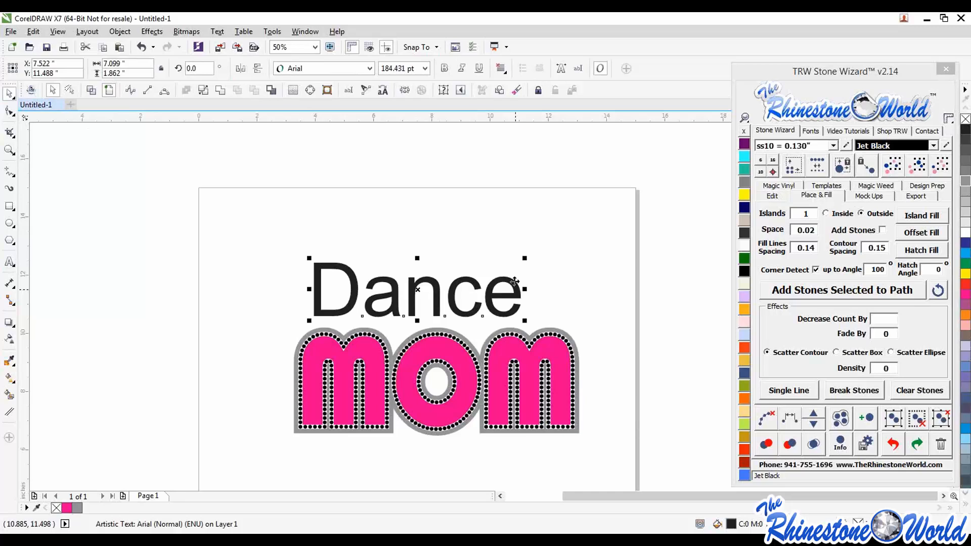
left_click_drag(524, 257, 565, 247)
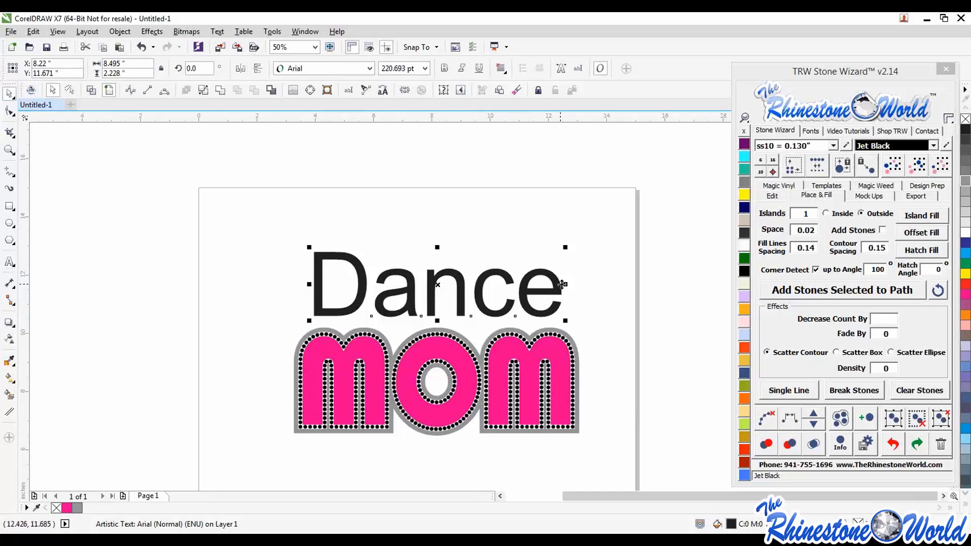
left_click(578, 277)
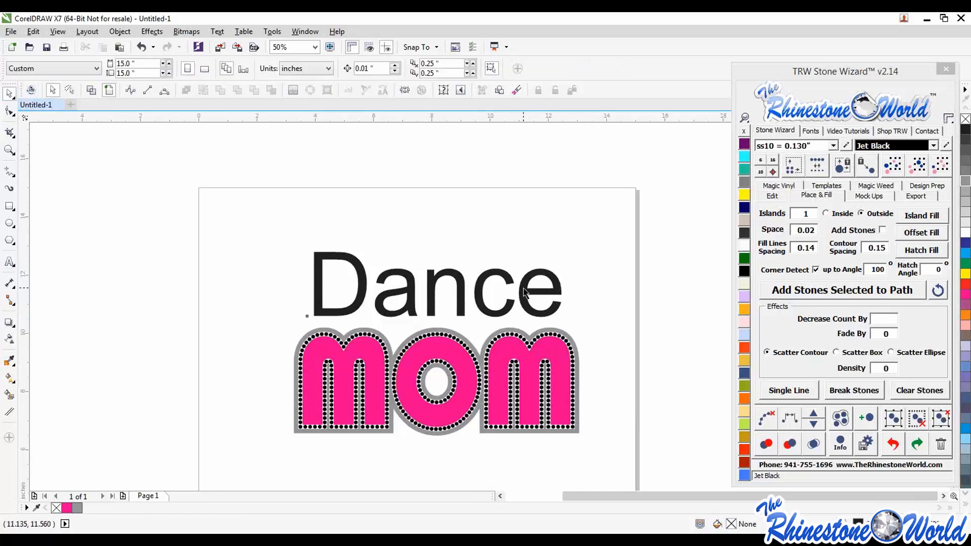
left_click_drag(524, 292, 518, 284)
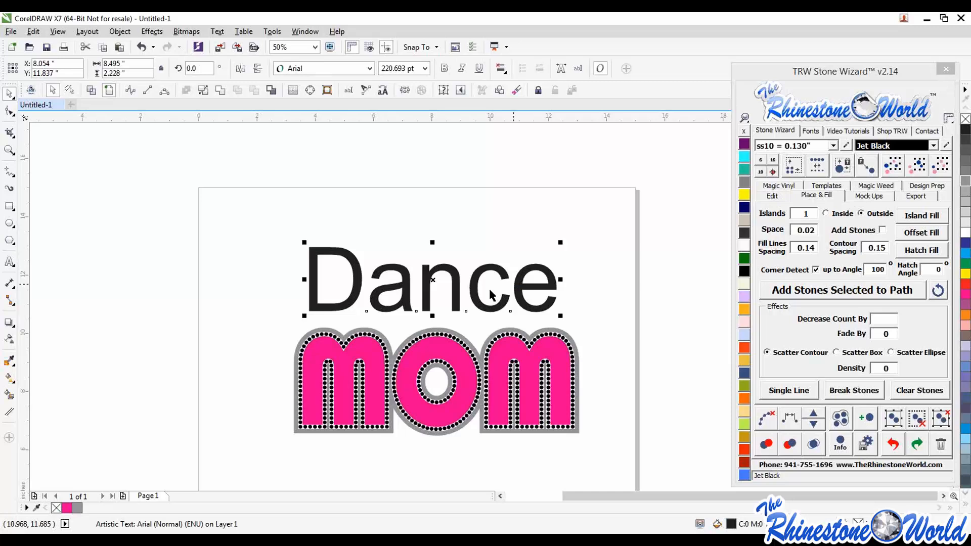
left_click(611, 261)
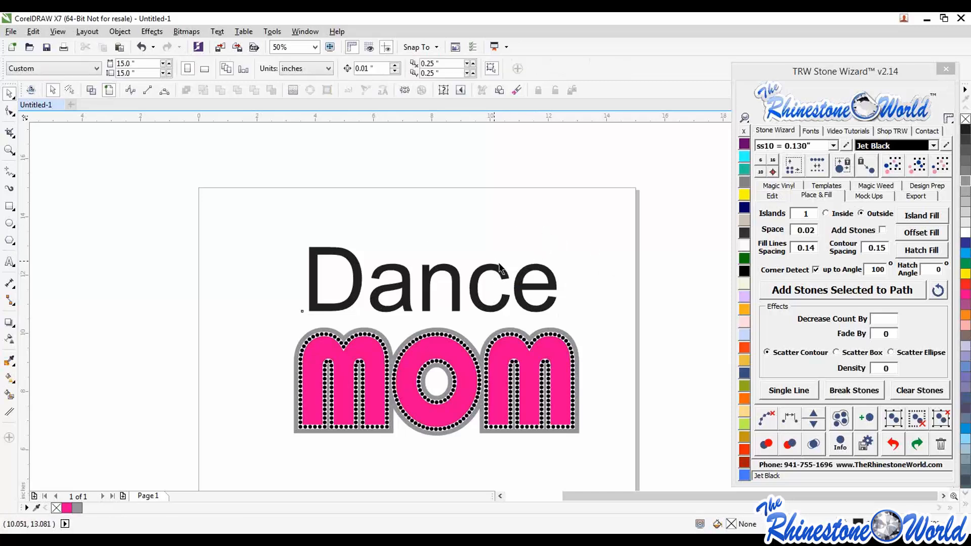
left_click_drag(523, 292, 519, 280)
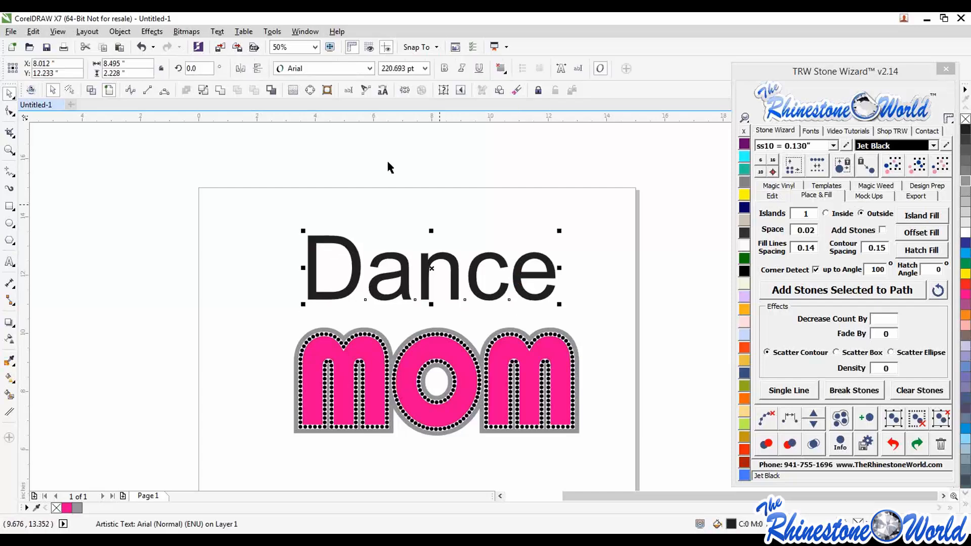
Change the font of the Dance text to Androgyne
left_click(368, 70)
mouse_move(489, 202)
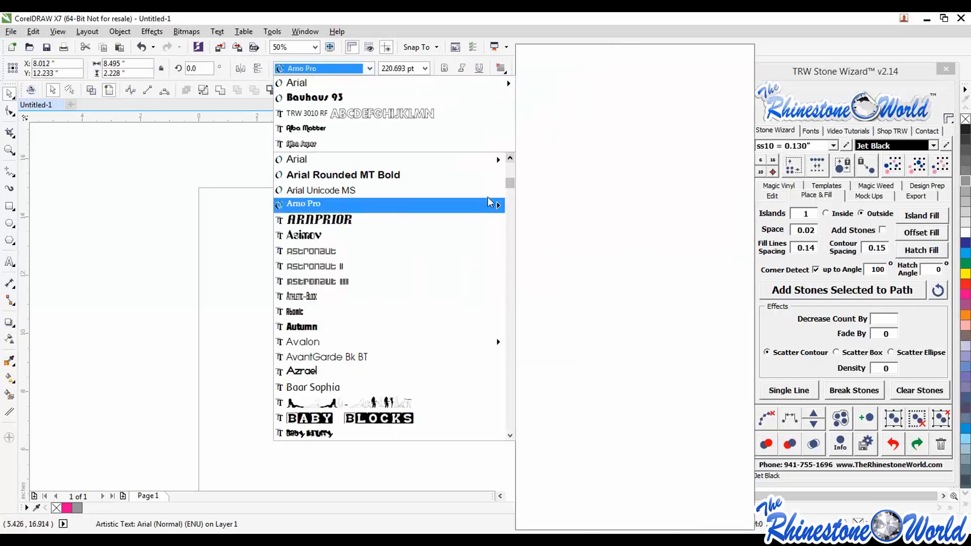
left_click(509, 172)
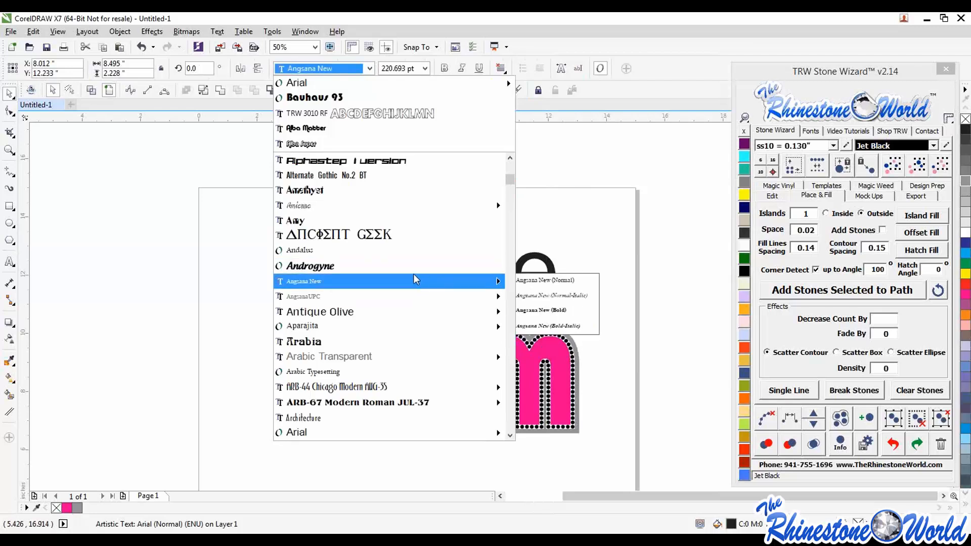
left_click(412, 266)
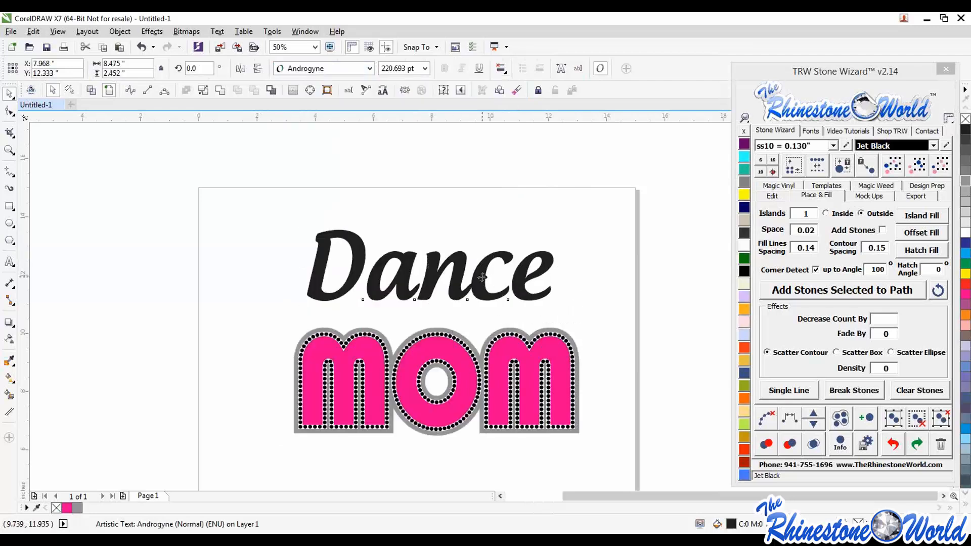
Move the Dance text close above MOM and enlarge it proportionally to about 9.7 inches wide, centred over the letters
left_click_drag(482, 276, 491, 273)
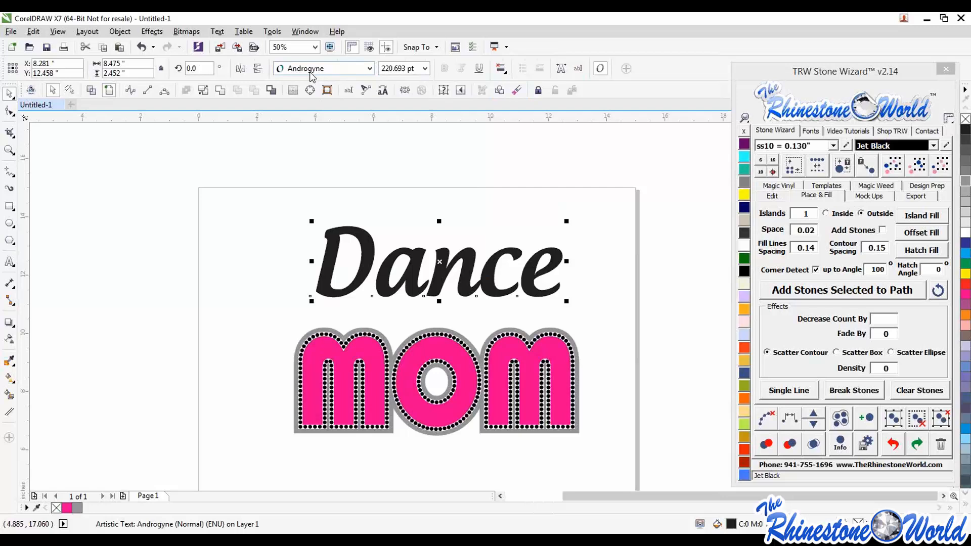
left_click_drag(487, 257, 476, 298)
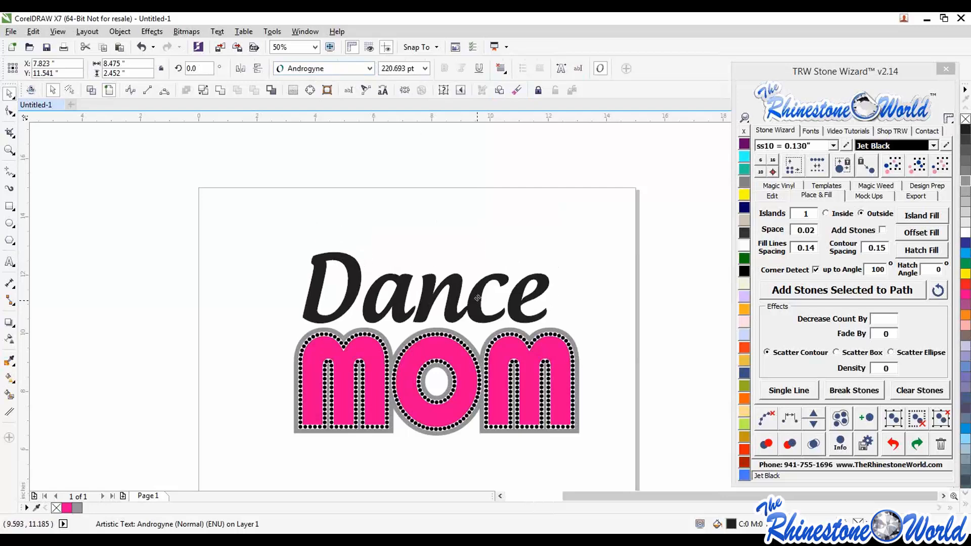
left_click_drag(552, 247, 590, 210)
scroll(436, 292, "up", 2)
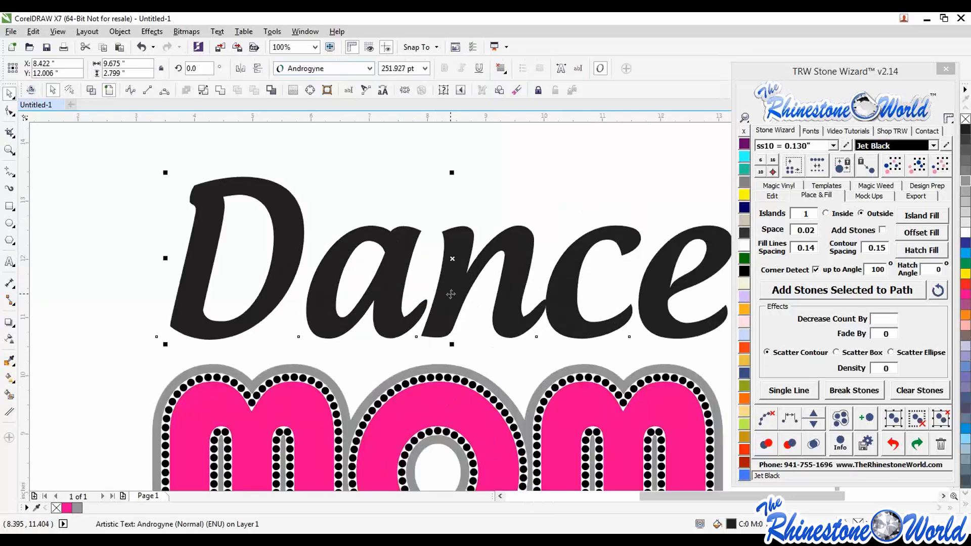
left_click_drag(450, 294, 435, 302)
scroll(434, 302, "down", 1)
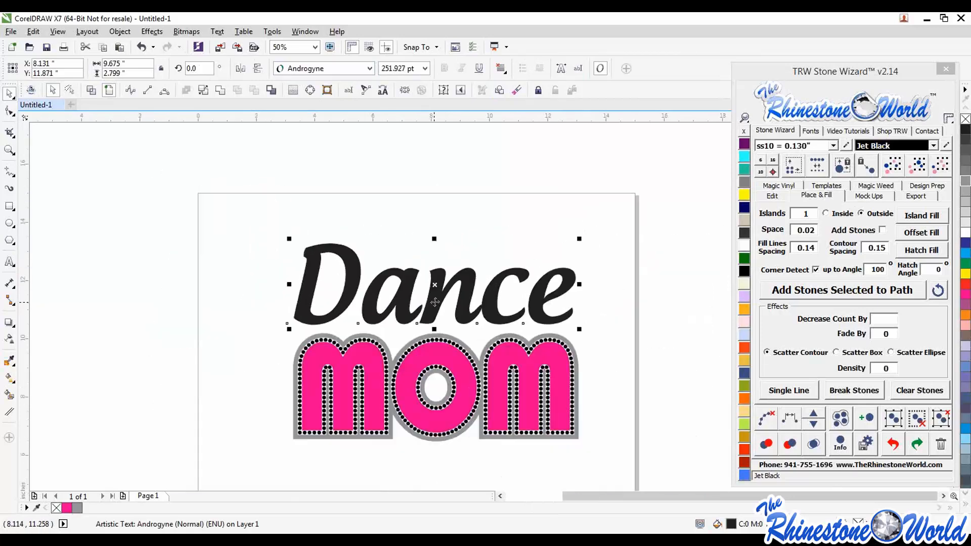
scroll(551, 306, "up", 1)
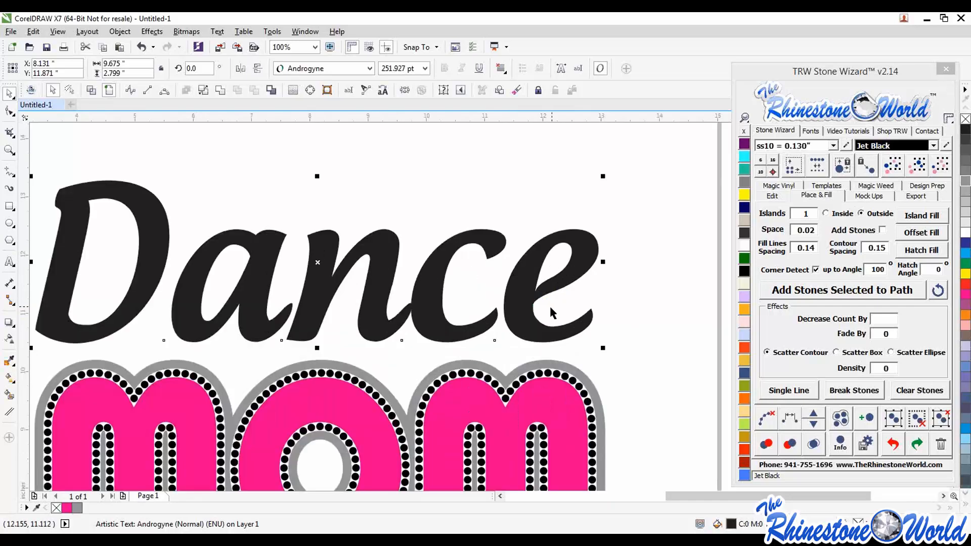
scroll(430, 302, "down", 1)
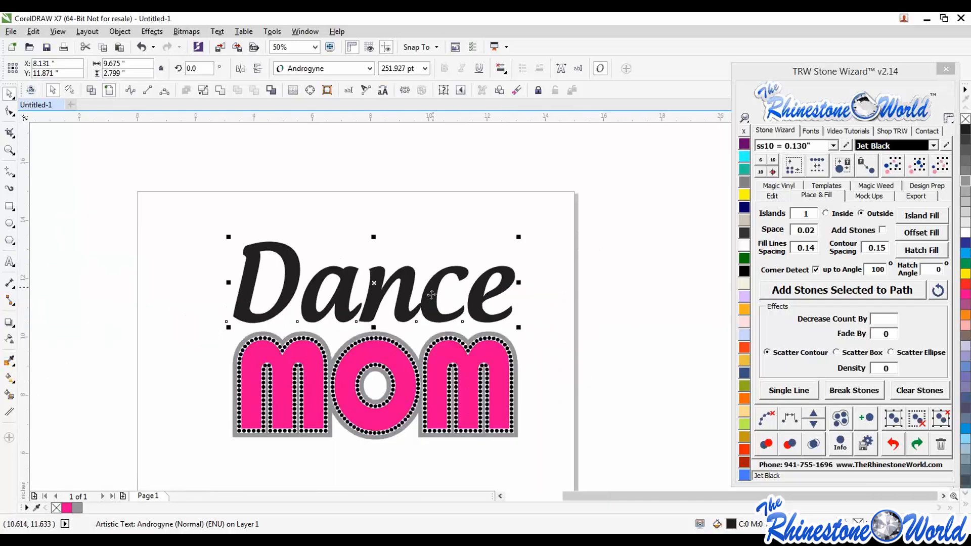
Tighten the letter spacing of the Dance text by four increments and inspect the gaps between its letters
left_click(773, 196)
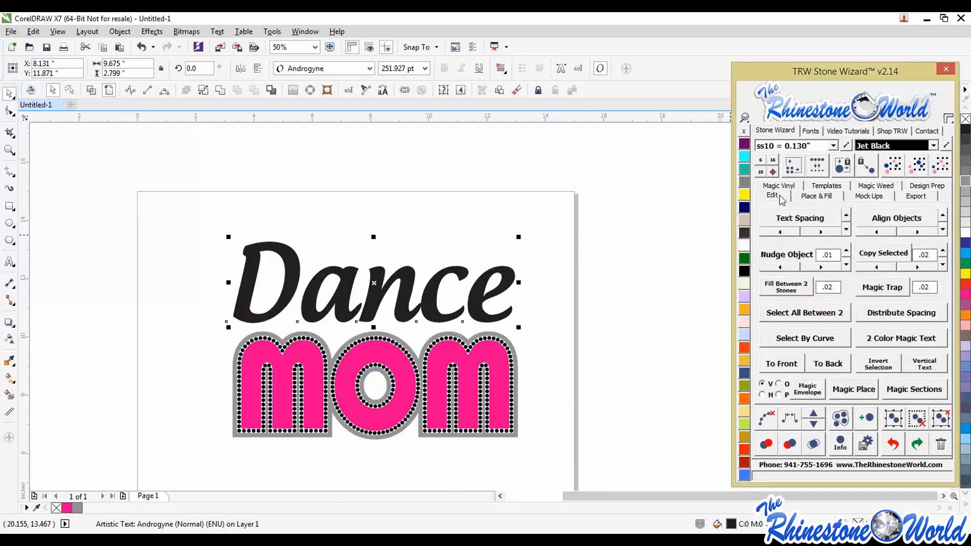
left_click(779, 231)
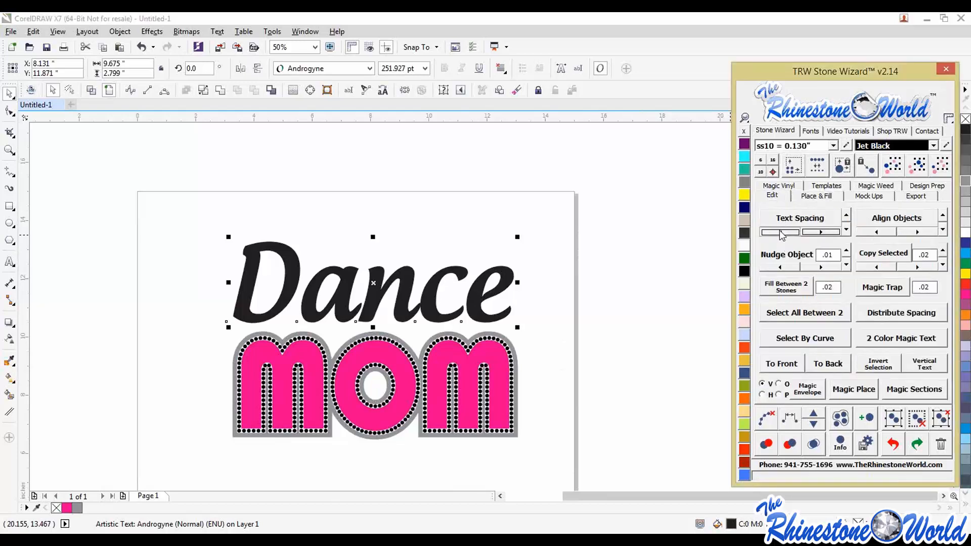
left_click(780, 232)
left_click(780, 231)
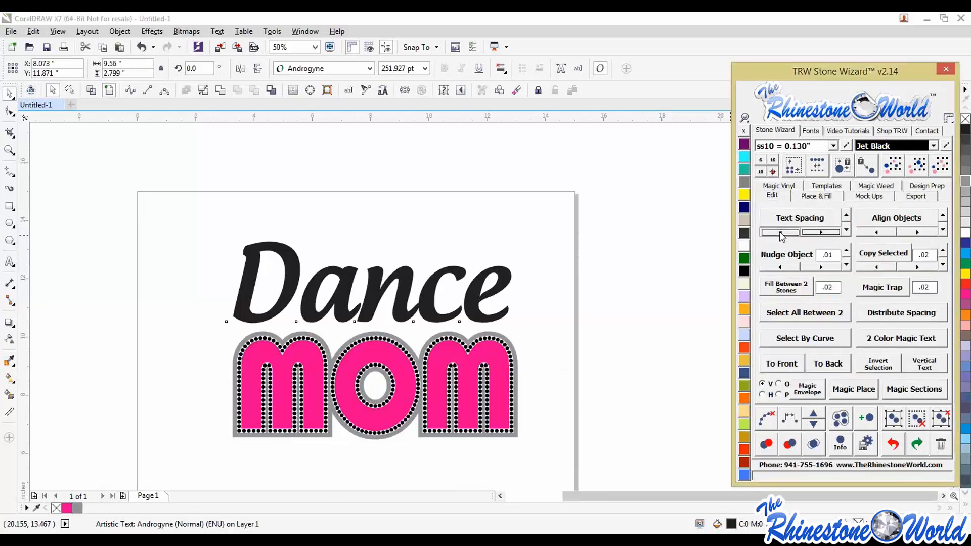
left_click(780, 232)
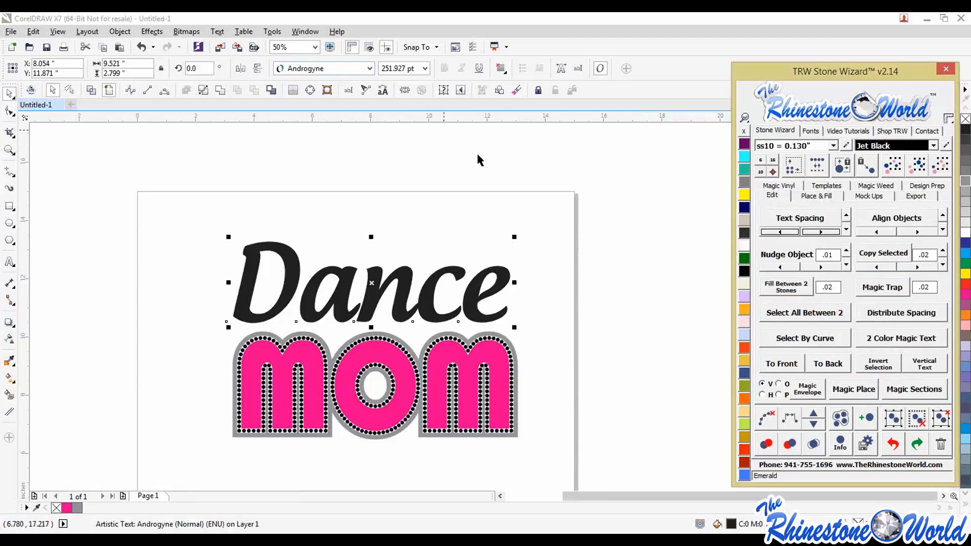
left_click(474, 222)
scroll(430, 306, "up", 1)
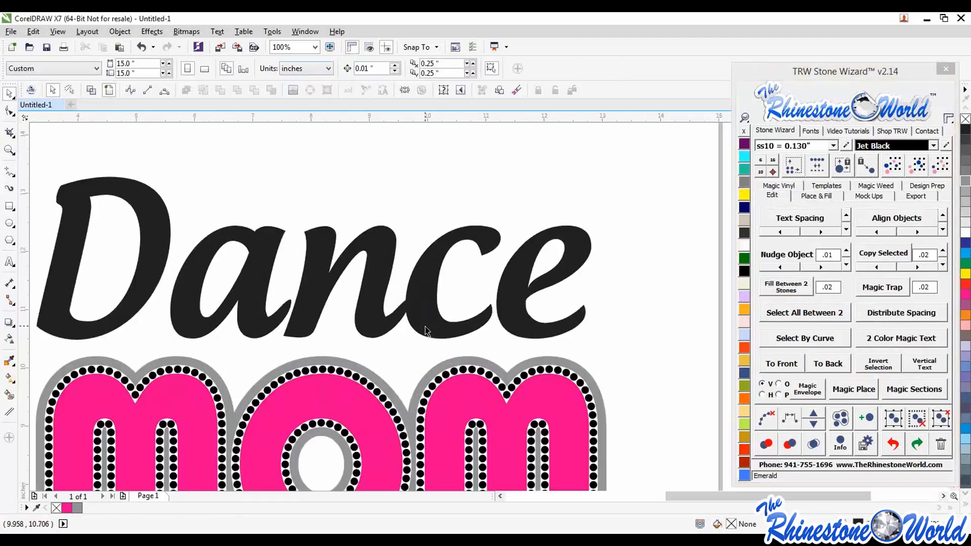
left_click(426, 326)
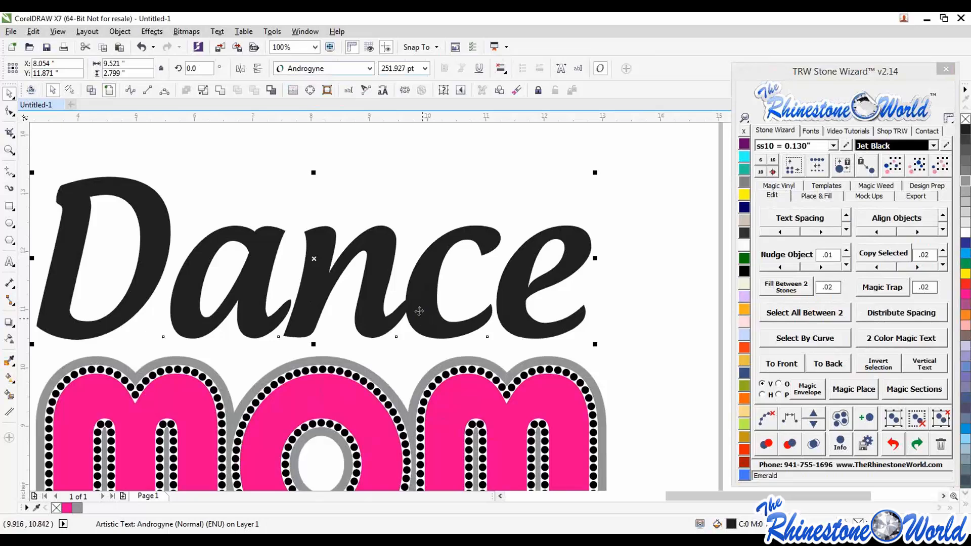
scroll(414, 306, "down", 1)
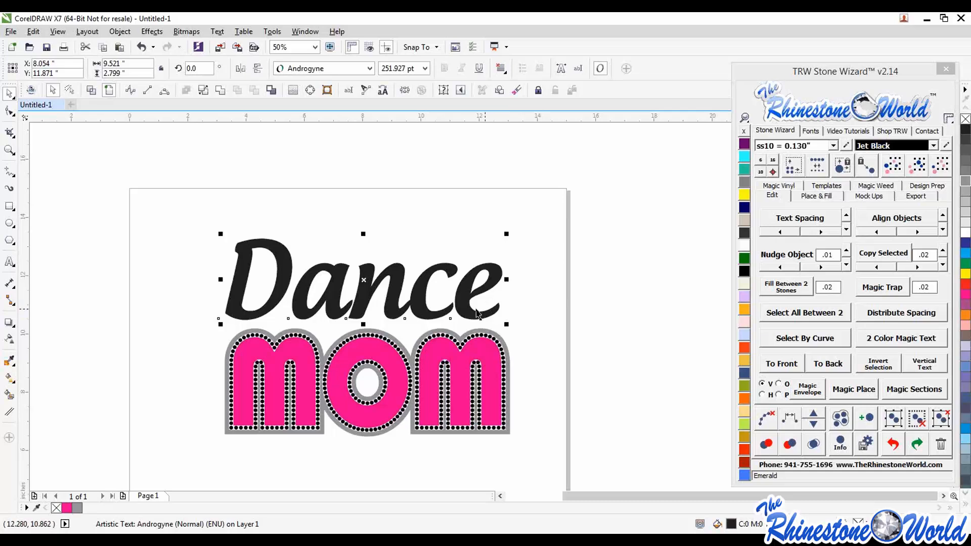
Scale the Dance text down to about 9.36 inches wide and adjust its position above the MOM outline
left_click_drag(417, 306, 423, 310)
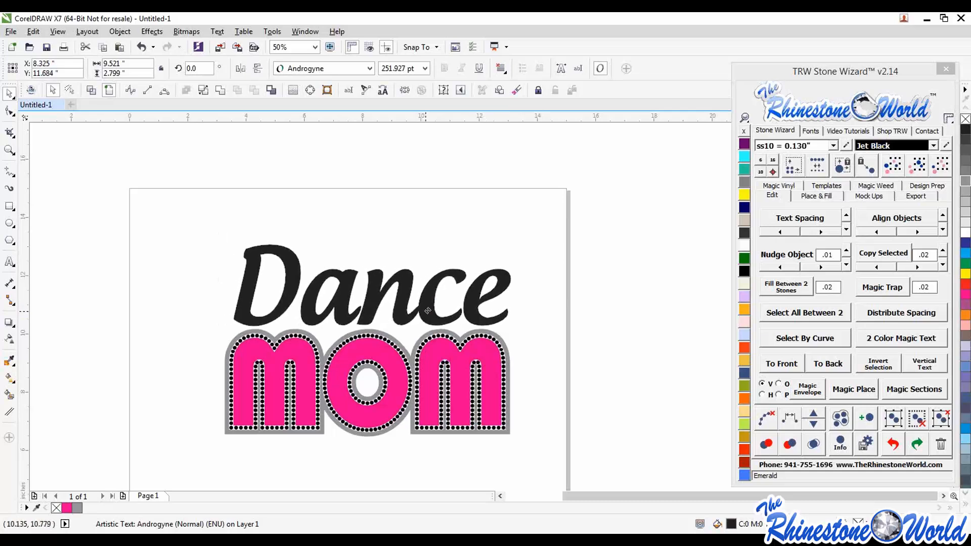
left_click_drag(522, 244, 512, 239)
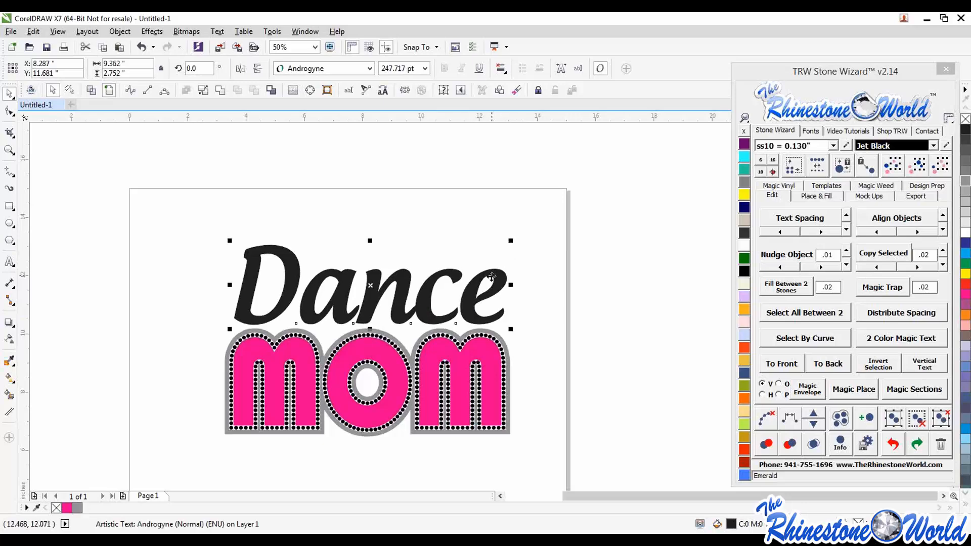
scroll(490, 289, "up", 1)
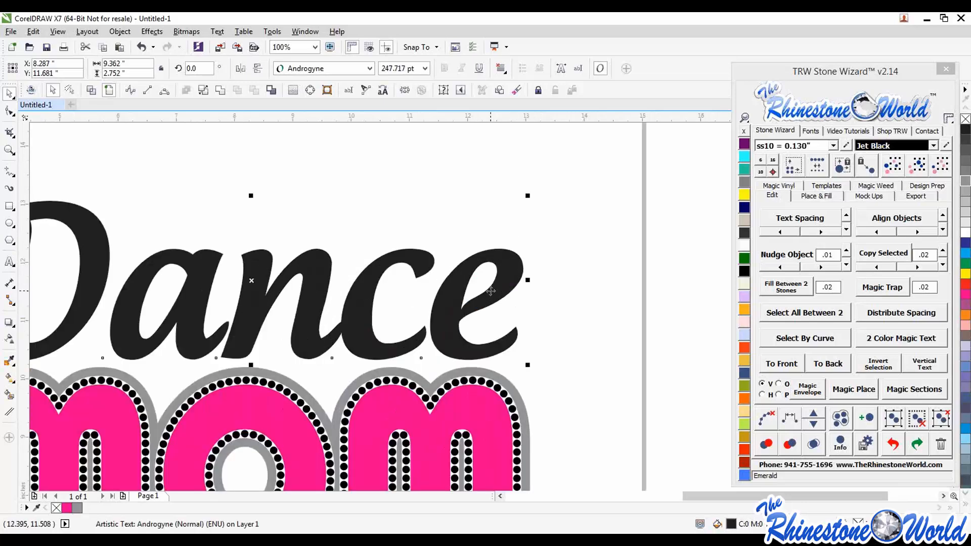
scroll(489, 289, "down", 1)
scroll(490, 297, "up", 1)
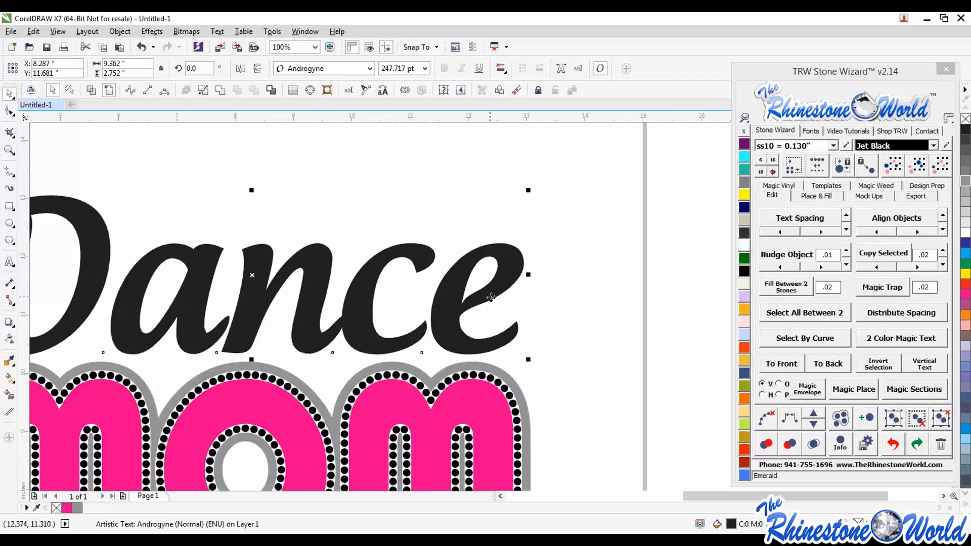
left_click_drag(493, 295, 489, 288)
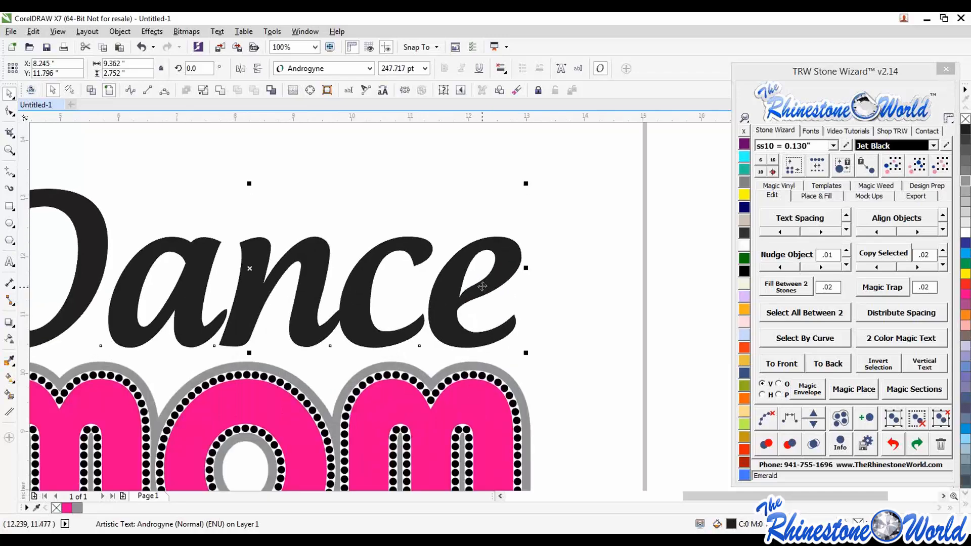
scroll(483, 286, "down", 1)
scroll(493, 279, "up", 1)
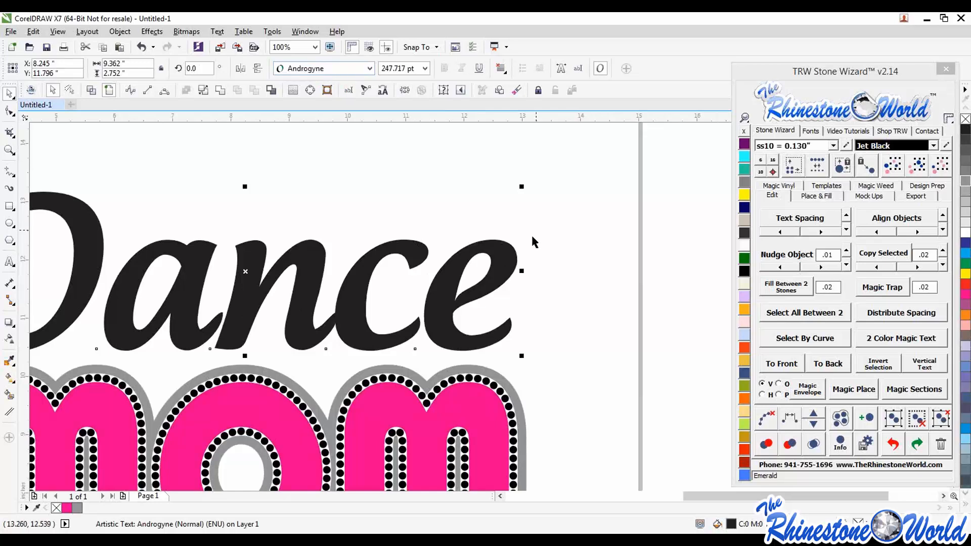
left_click(506, 272)
left_click_drag(506, 272, 506, 275)
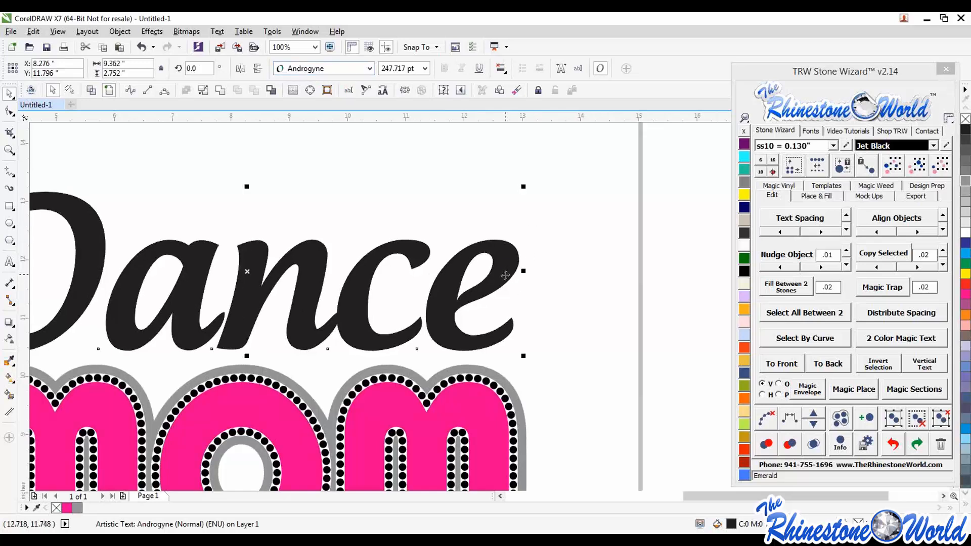
Set the fill options to Inside with 0.075 contour spacing and turn Corner Detect off
left_click(822, 197)
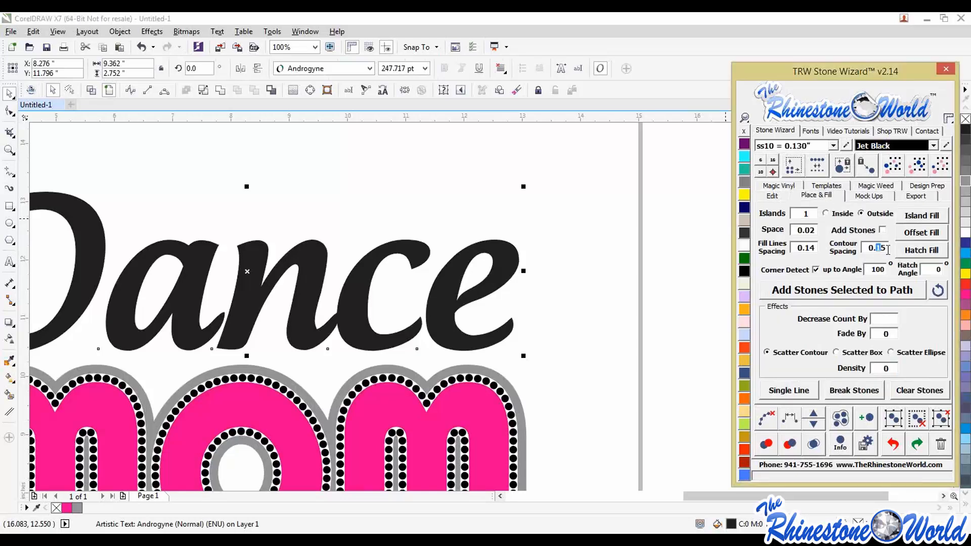
type("075")
left_click(839, 214)
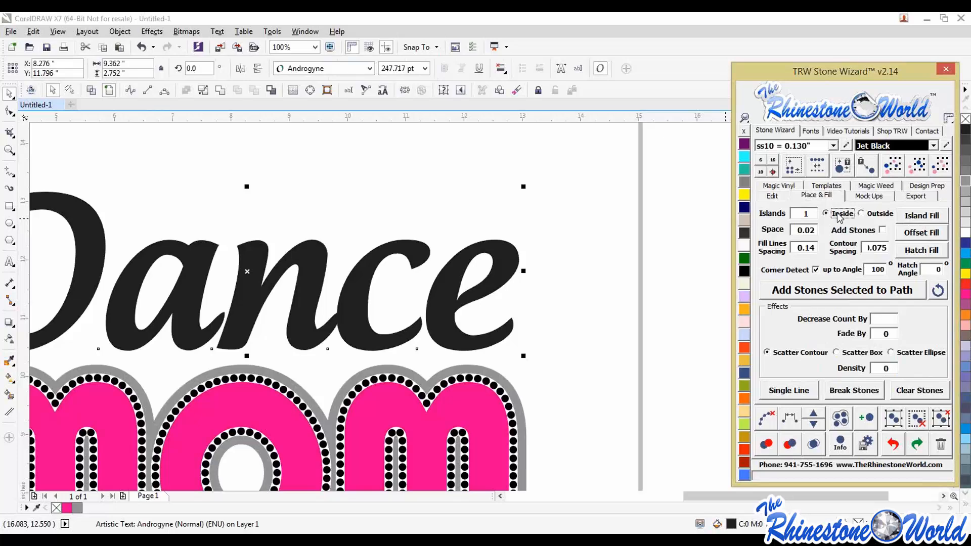
left_click(815, 270)
Try an Island Fill on the Dance text, inspect the inner contour around the letter e, and undo the fill
left_click(917, 216)
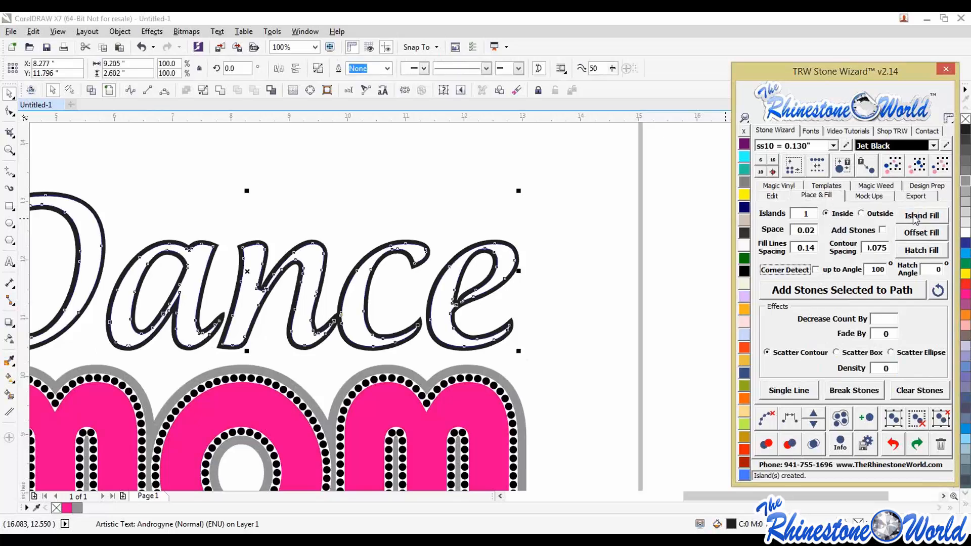
left_click(607, 283)
scroll(460, 300, "up", 2)
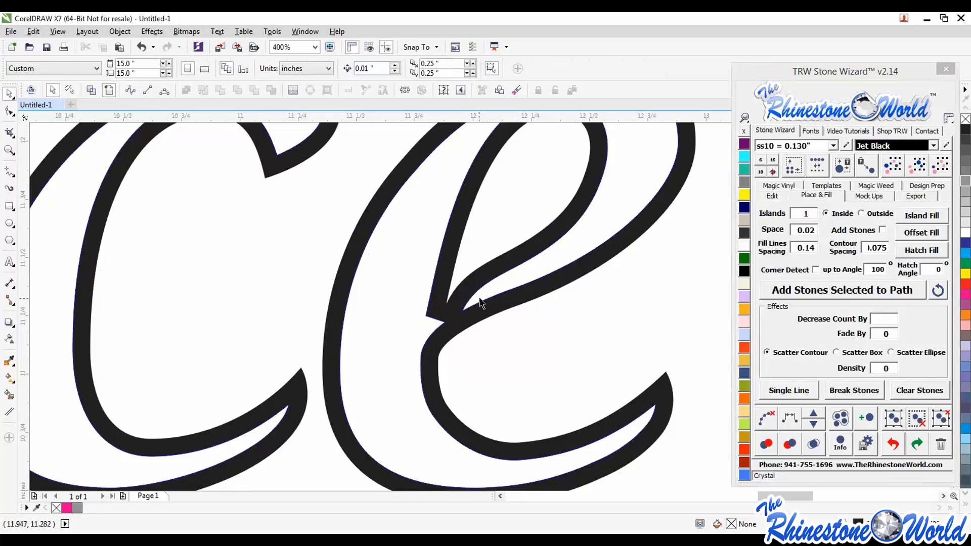
scroll(483, 291, "down", 2)
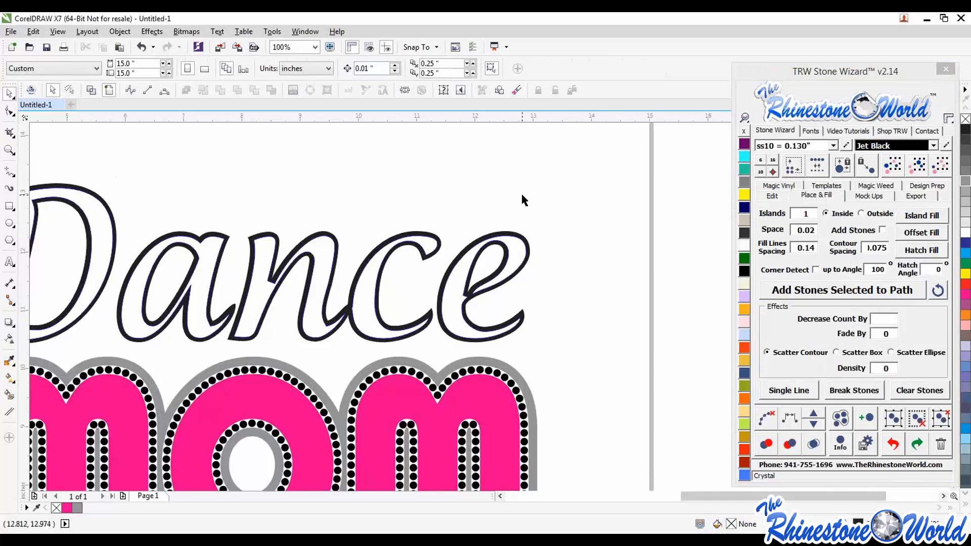
key("ctrl+z")
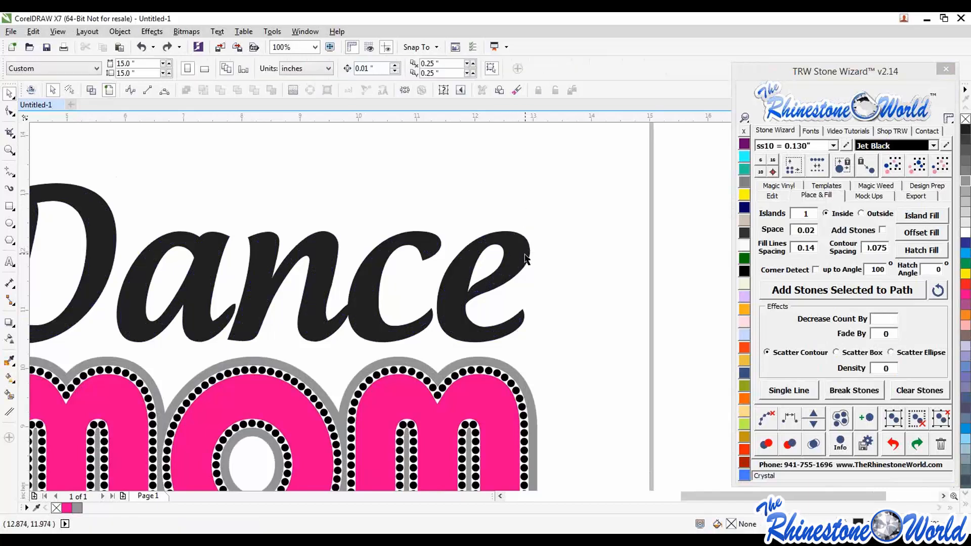
Create an outside 0.075 Island Fill contour around the Dance text, and a second one around that contour
left_click_drag(522, 252, 525, 249)
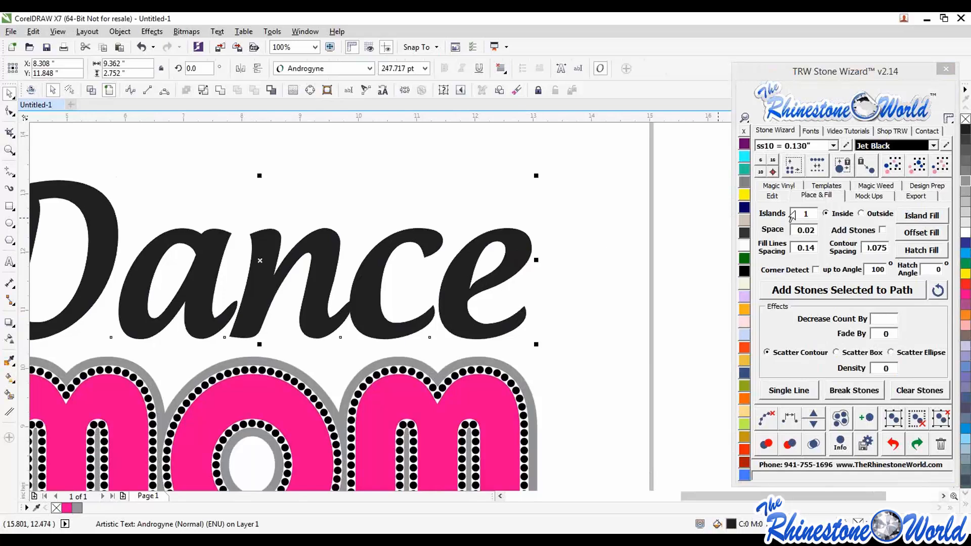
left_click(862, 214)
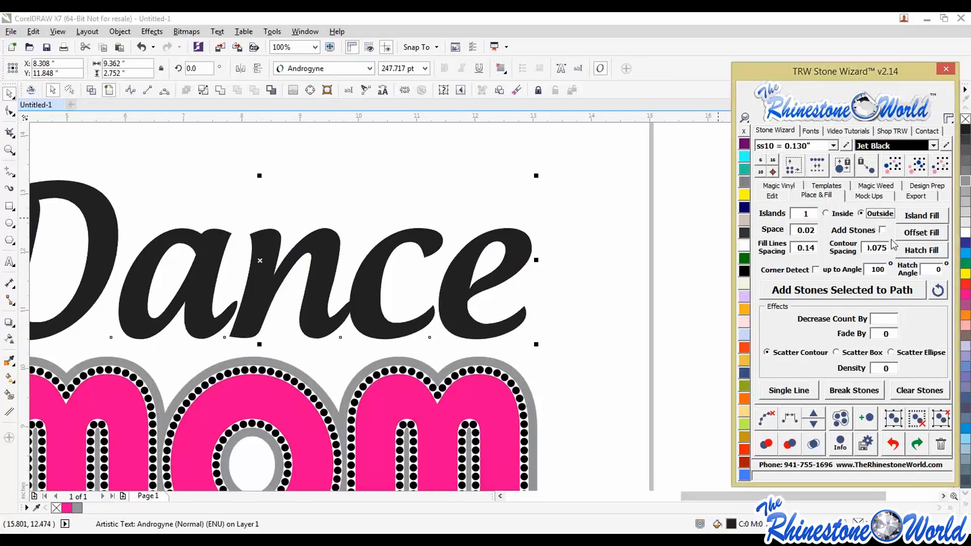
left_click(912, 219)
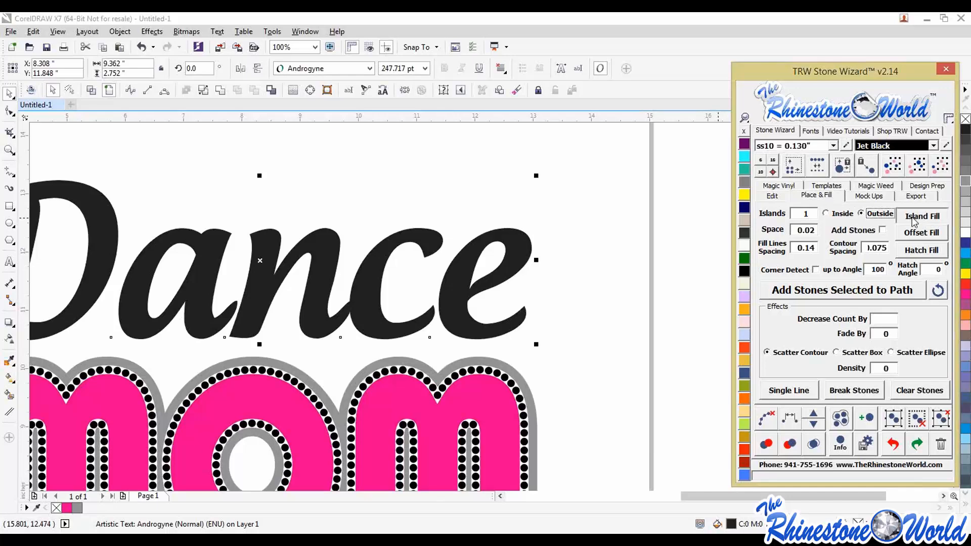
left_click(551, 275)
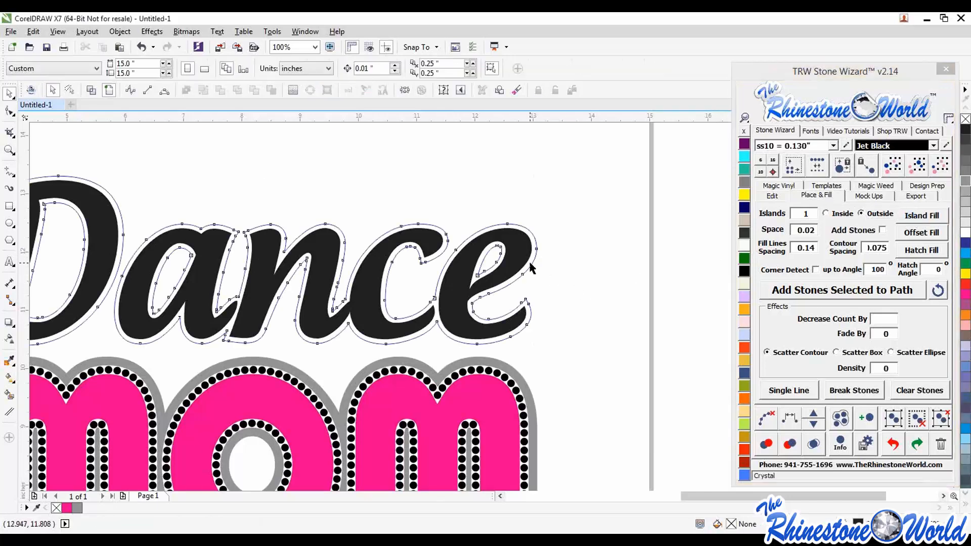
left_click(531, 268)
left_click(910, 221)
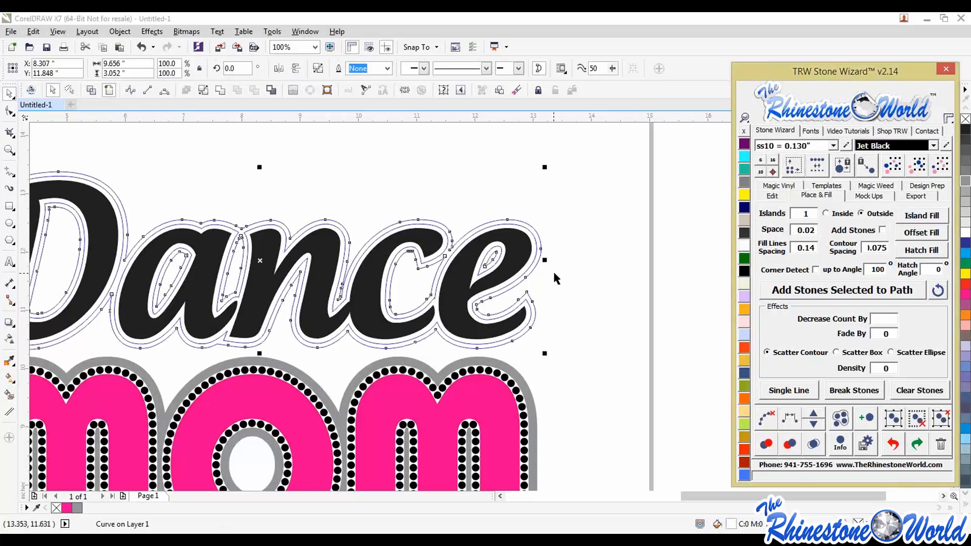
left_click(567, 286)
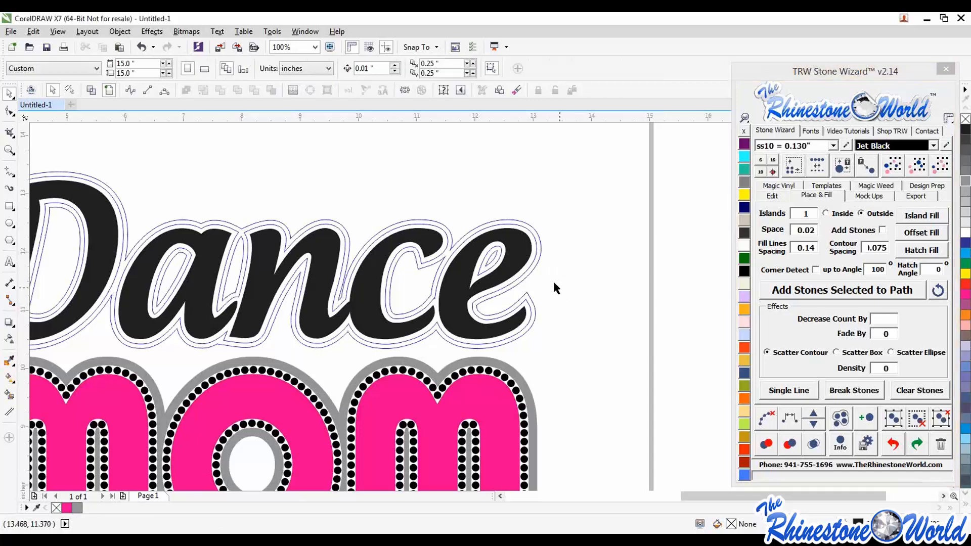
Set the contour spacing to 0.15 and create a third outside contour around the outermost Dance contour
left_click(537, 271)
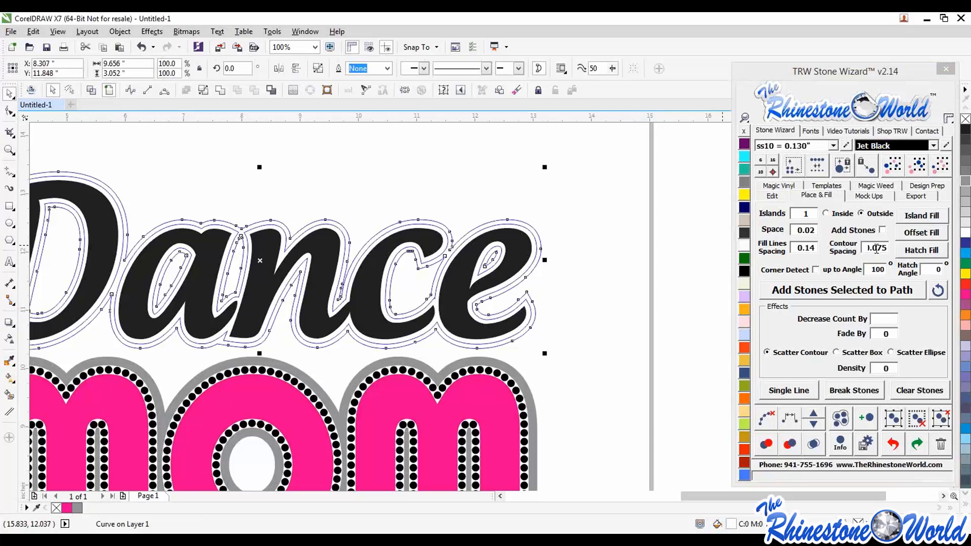
left_click_drag(874, 247, 896, 249)
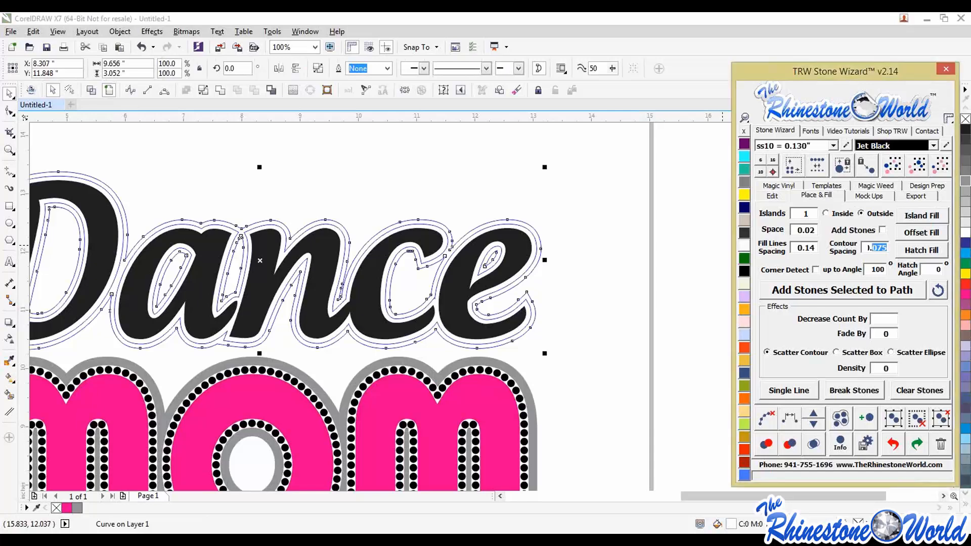
type("15")
left_click(914, 219)
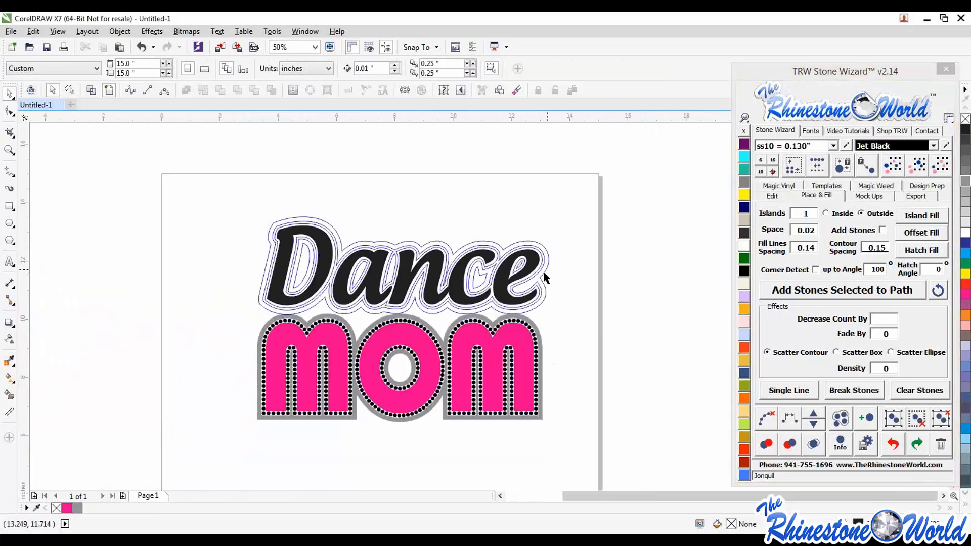
Inspect the overlap between the n and c of Dance in wireframe, and weld the Dance text into one curve
scroll(489, 304, "up", 2)
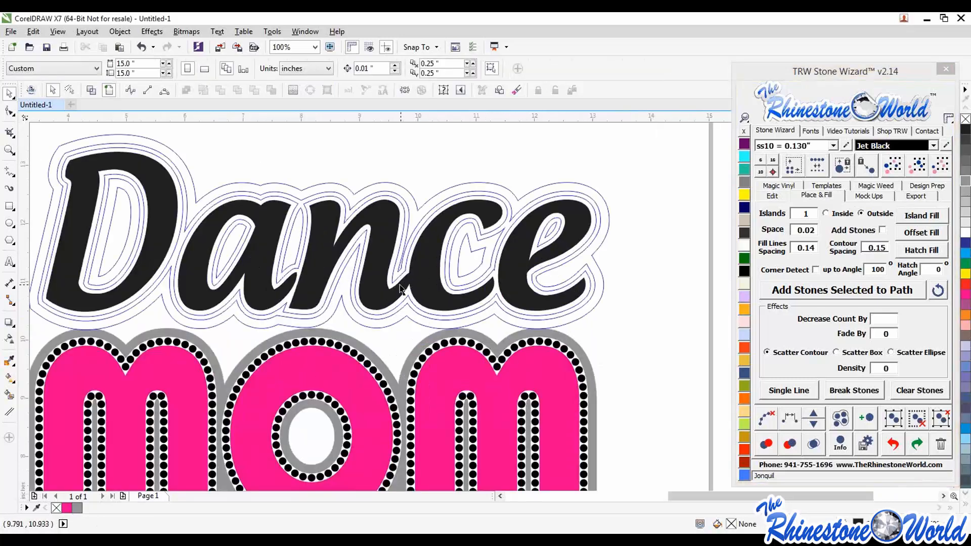
scroll(400, 286, "up", 2)
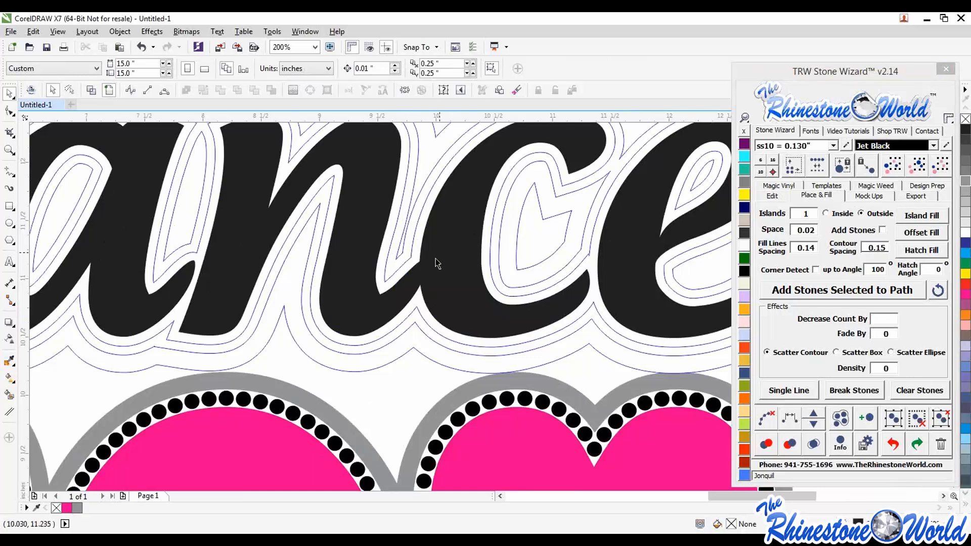
left_click(90, 93)
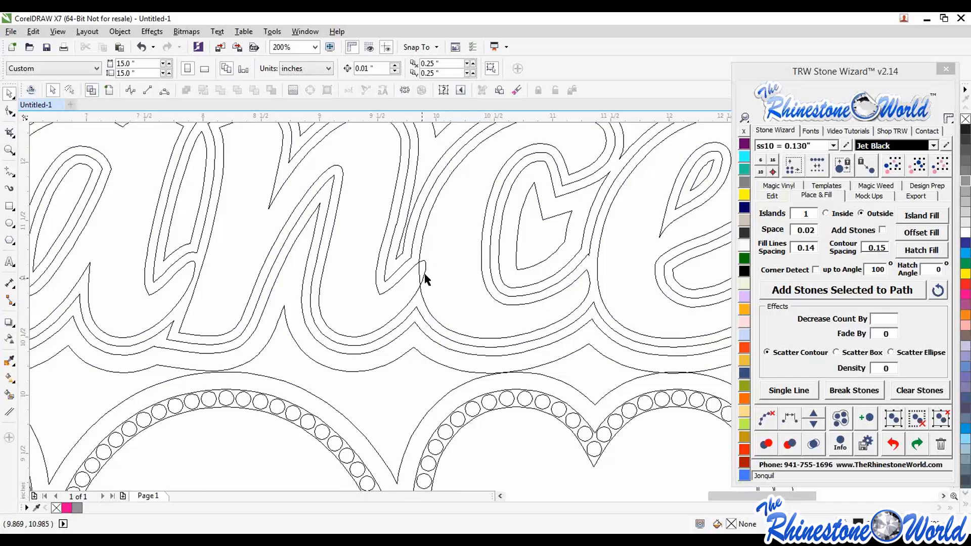
left_click(109, 90)
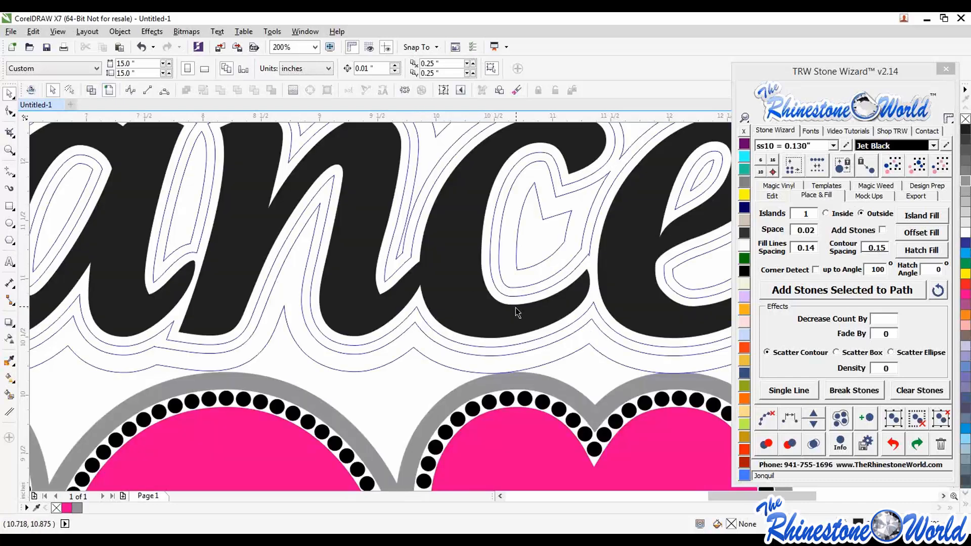
left_click(445, 279)
scroll(448, 280, "down", 1)
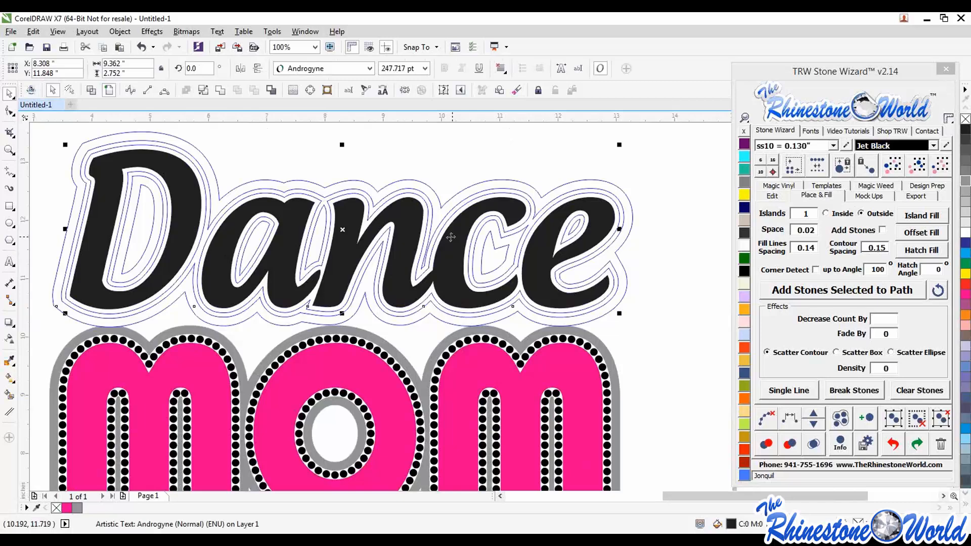
left_click(221, 91)
left_click(222, 90)
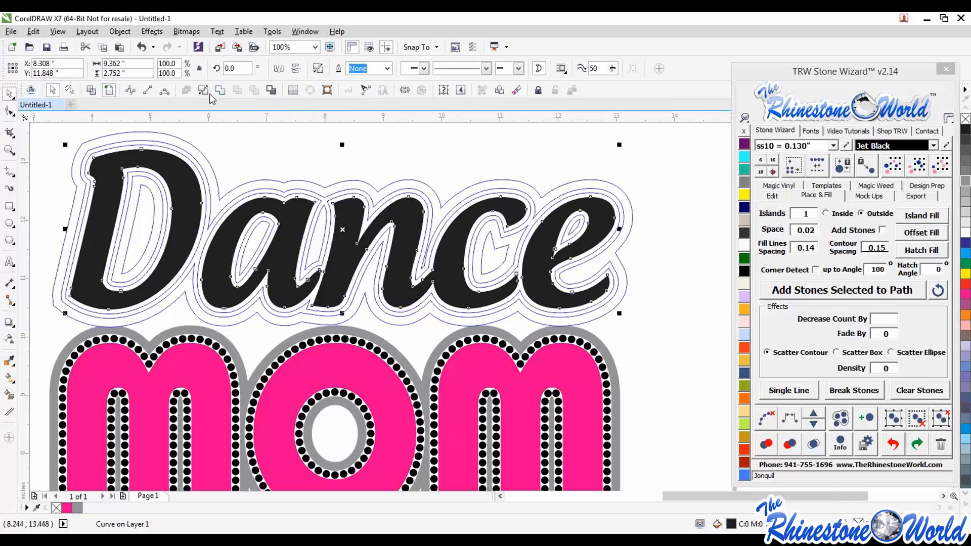
Examine the welded join between the n and c in wireframe view, and return to the full-color view
left_click(92, 90)
left_click(447, 161)
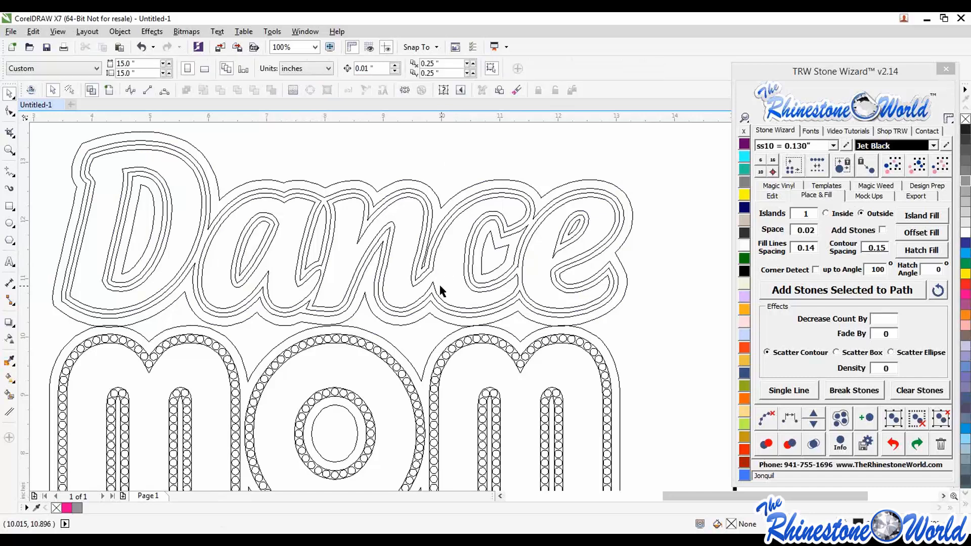
scroll(440, 290, "up", 6)
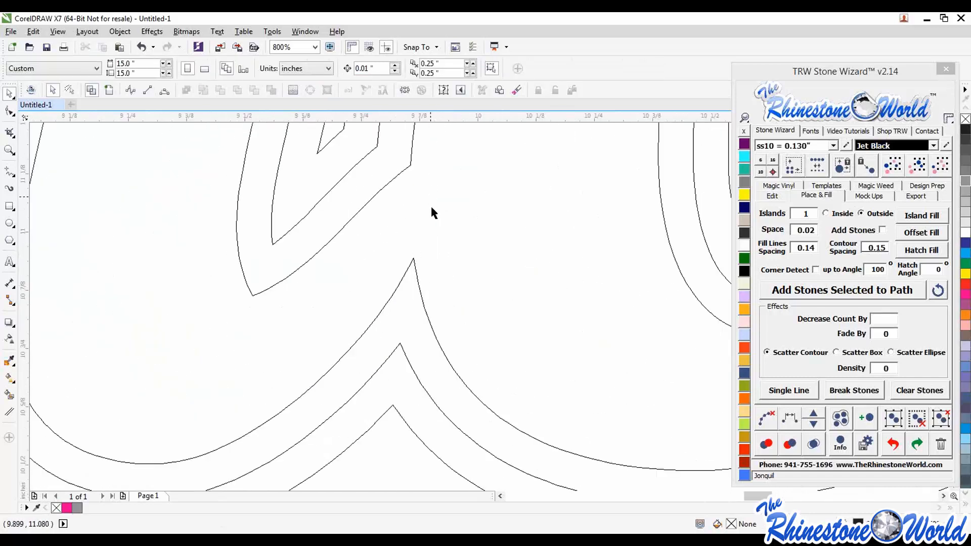
scroll(434, 225, "down", 3)
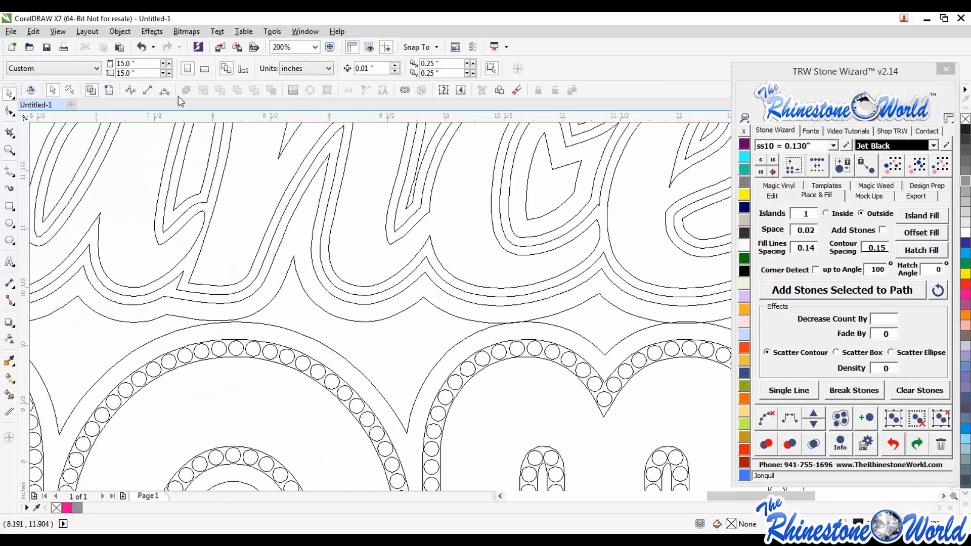
left_click(108, 91)
scroll(293, 307, "down", 2)
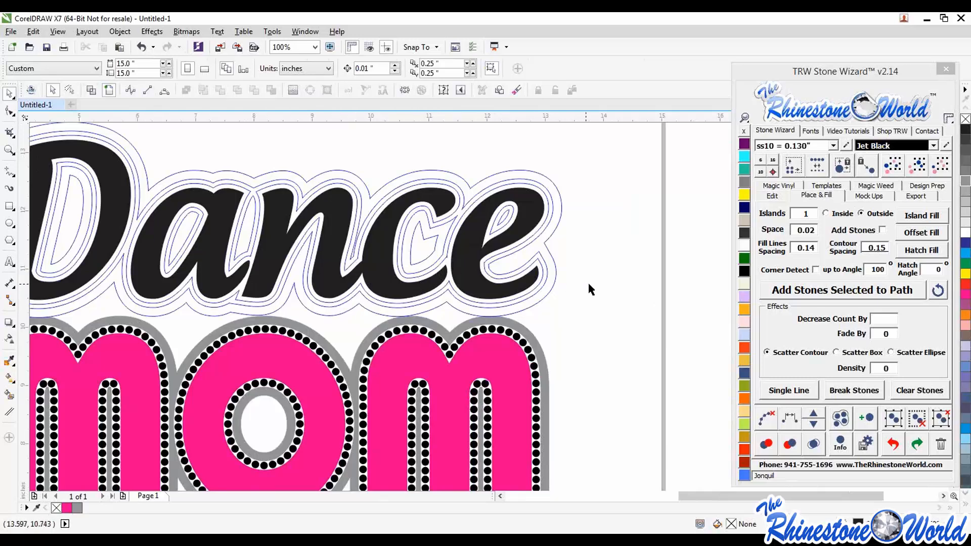
Fill the innermost Dance contour with Citrine and the middle contour with Light Siam
scroll(548, 209, "up", 1)
left_click(548, 216)
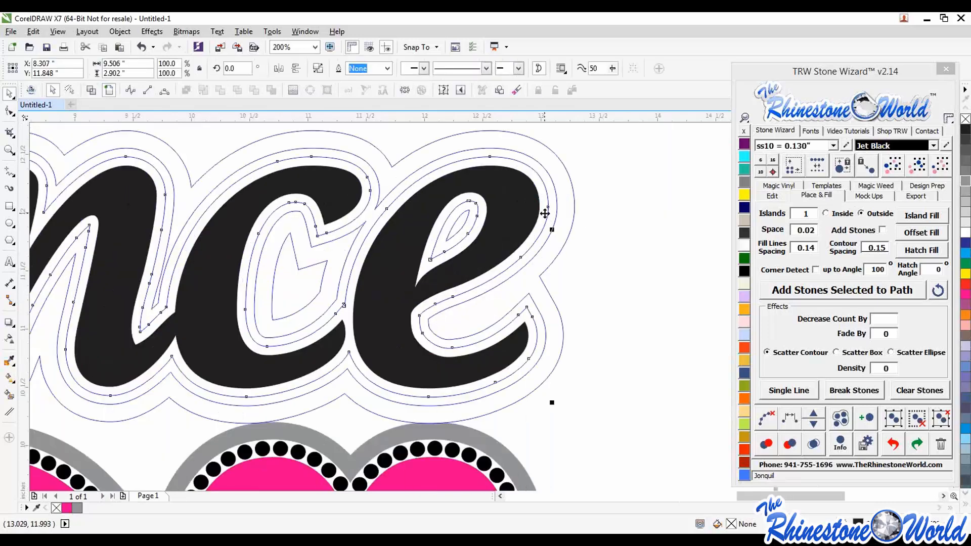
left_click(743, 194)
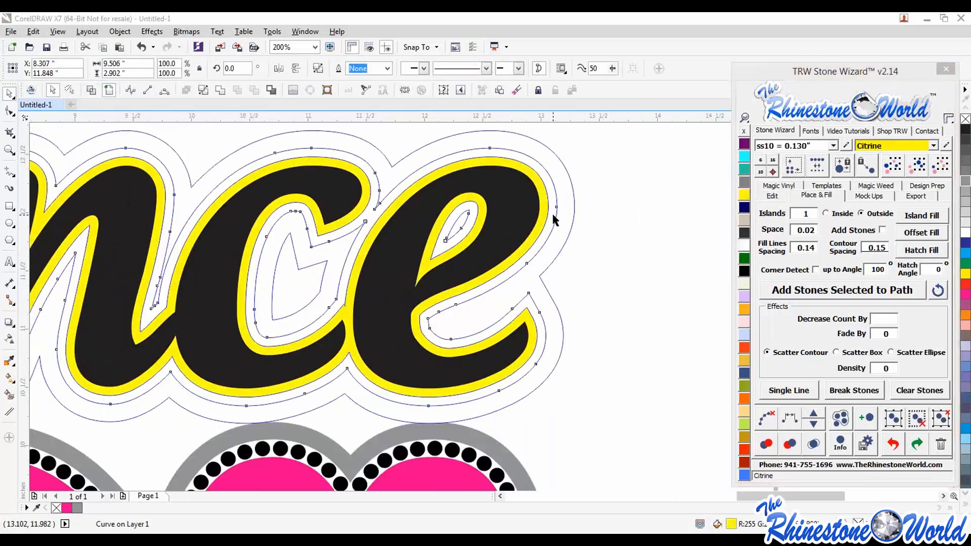
left_click(744, 347)
Recolor the innermost Dance contour to Emerald and fill the outermost contour with light grey
left_click(566, 248)
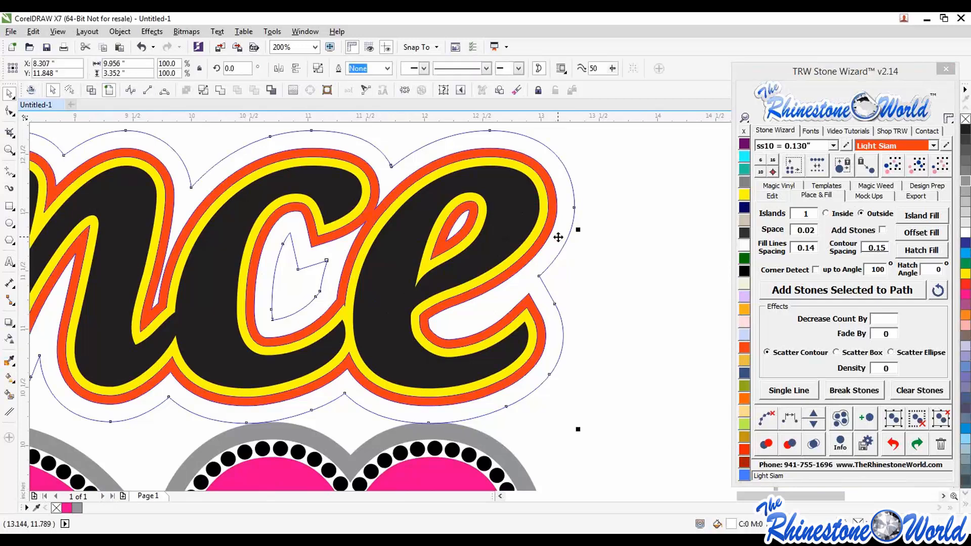
left_click(541, 227)
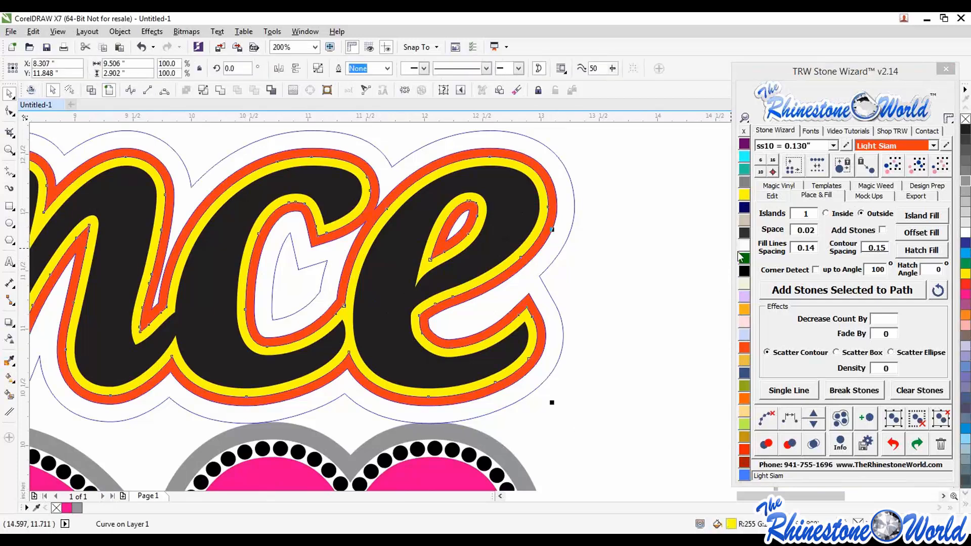
left_click(744, 258)
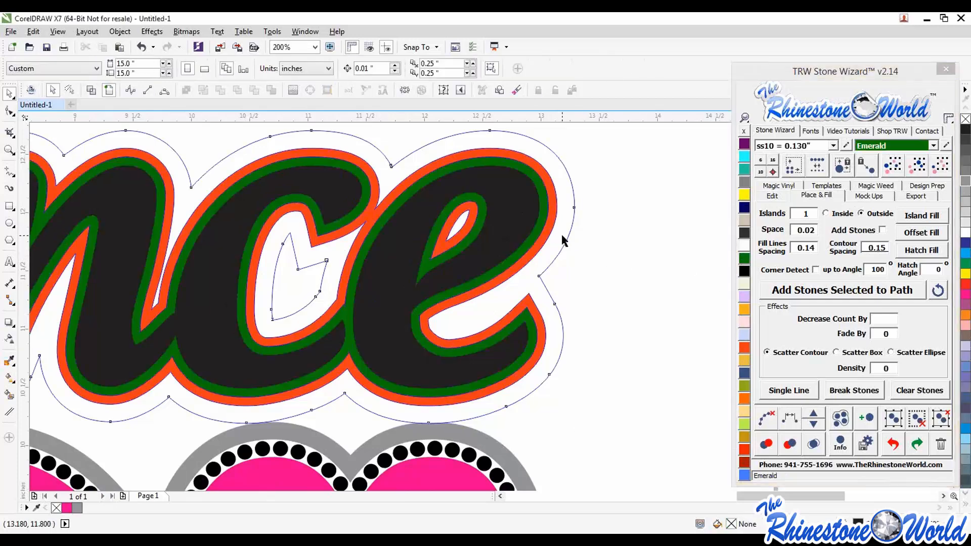
left_click(563, 240)
left_click(964, 213)
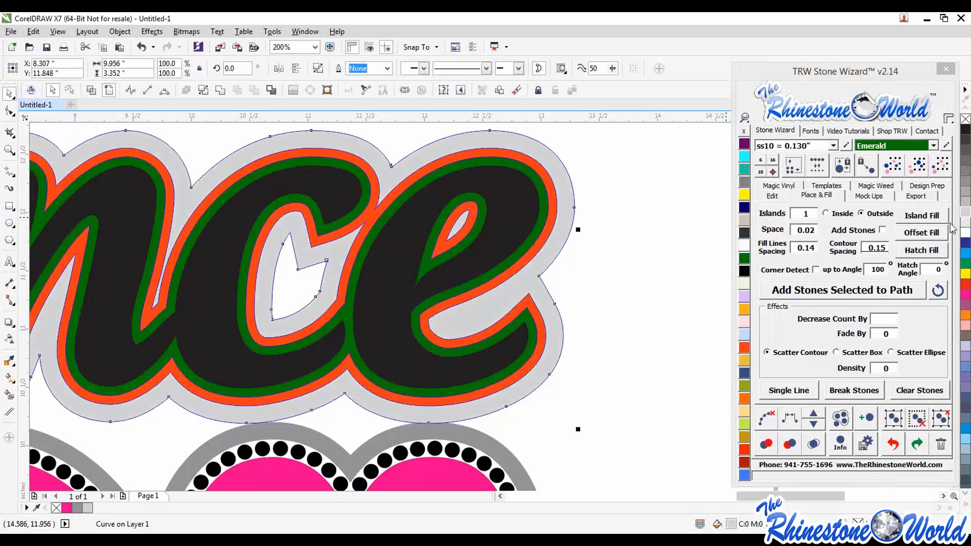
Remove the outlines from the Dance lettering and its three contours
left_click(580, 223)
scroll(450, 252, "down", 4)
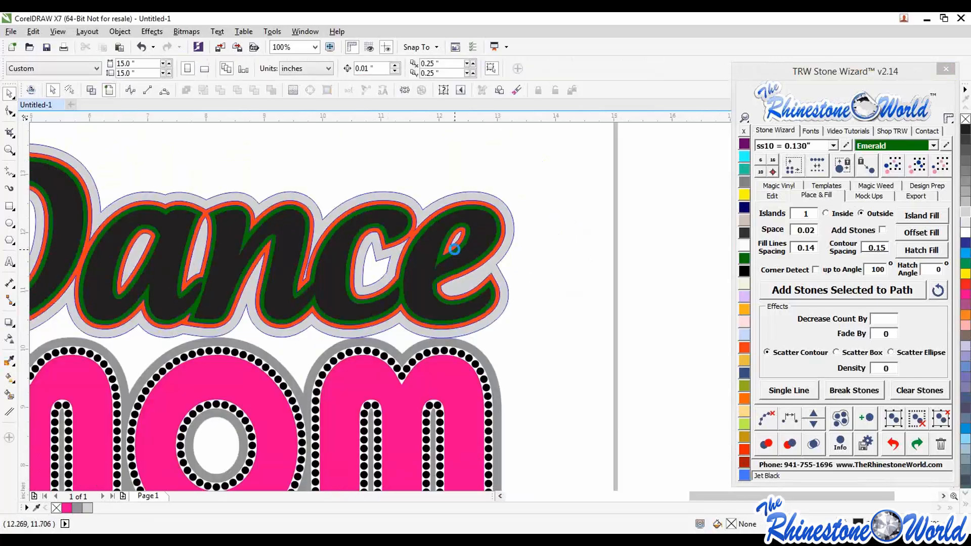
scroll(491, 245, "up", 6)
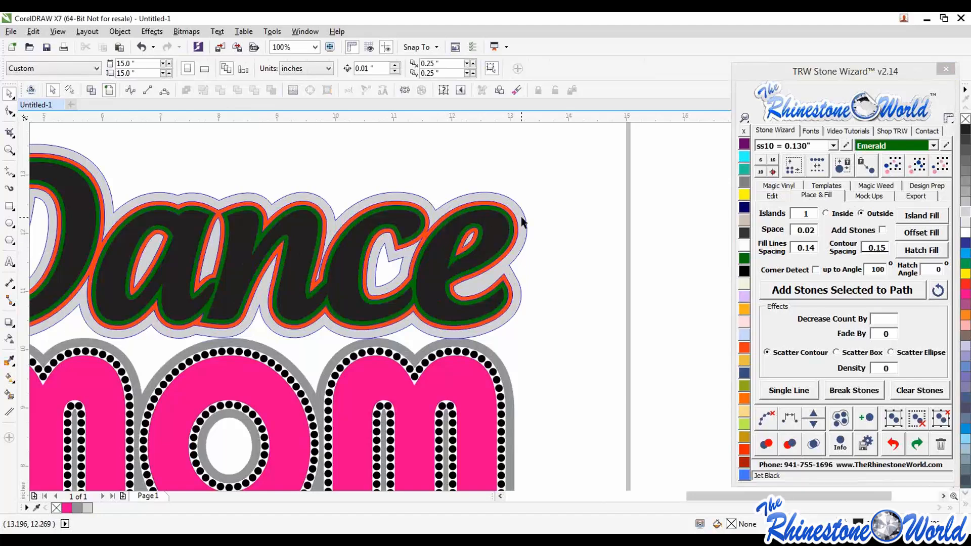
scroll(549, 251, "down", 6)
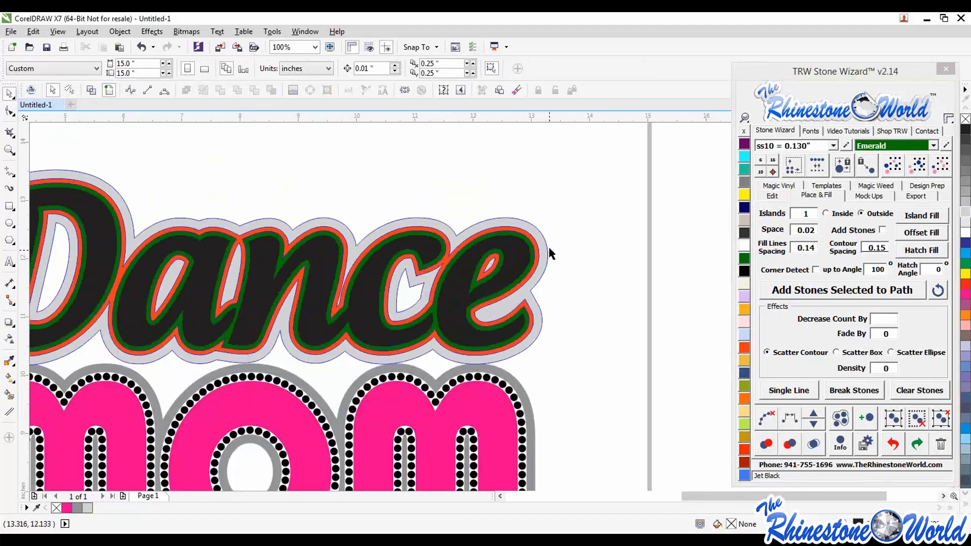
left_click_drag(244, 277, 213, 305)
scroll(512, 267, "up", 2)
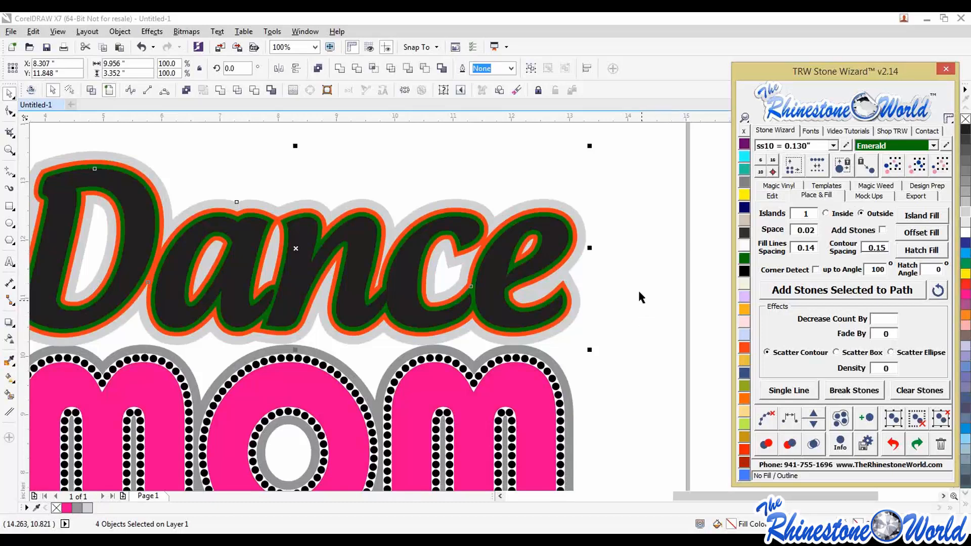
left_click(618, 287)
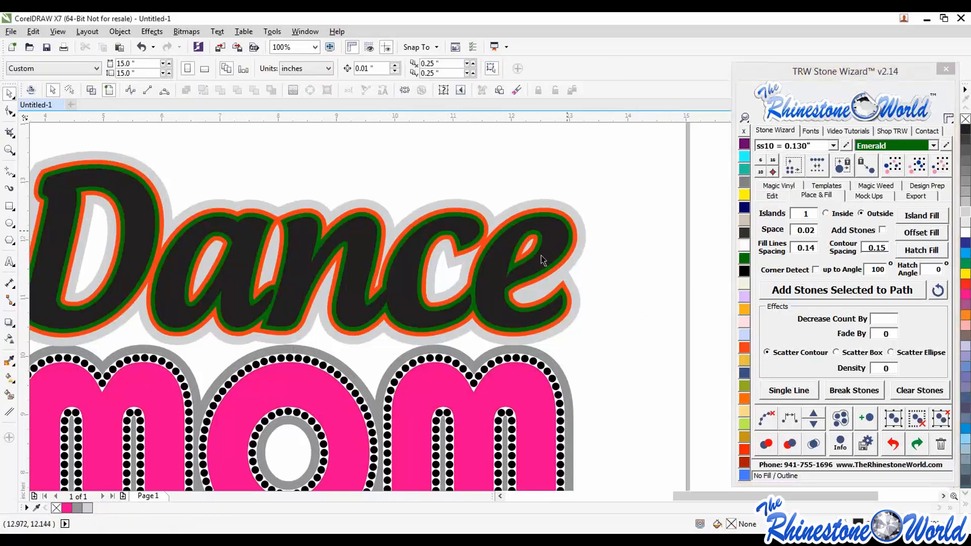
Set the rhinestone color to Amethyst and select the orange middle contour of the Dance lettering
scroll(580, 248, "up", 1)
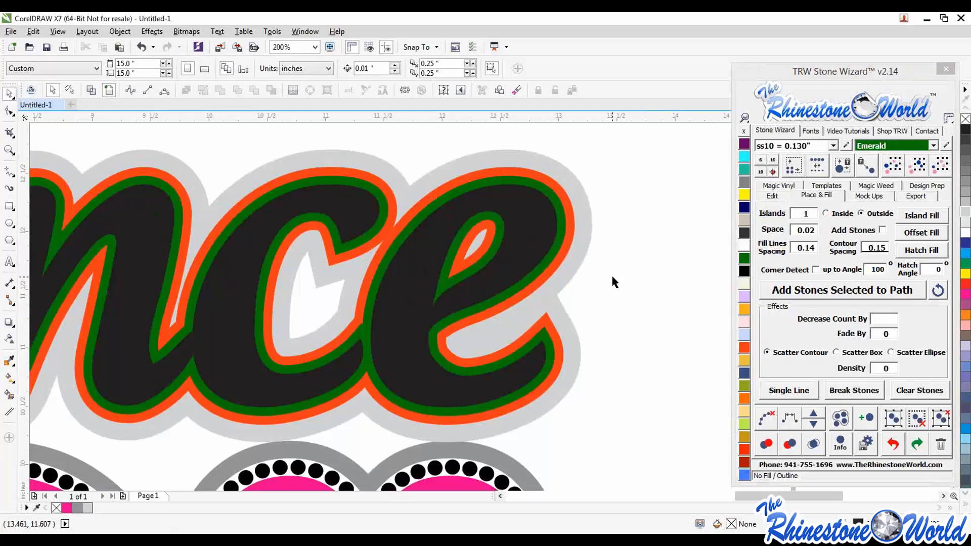
left_click(561, 263)
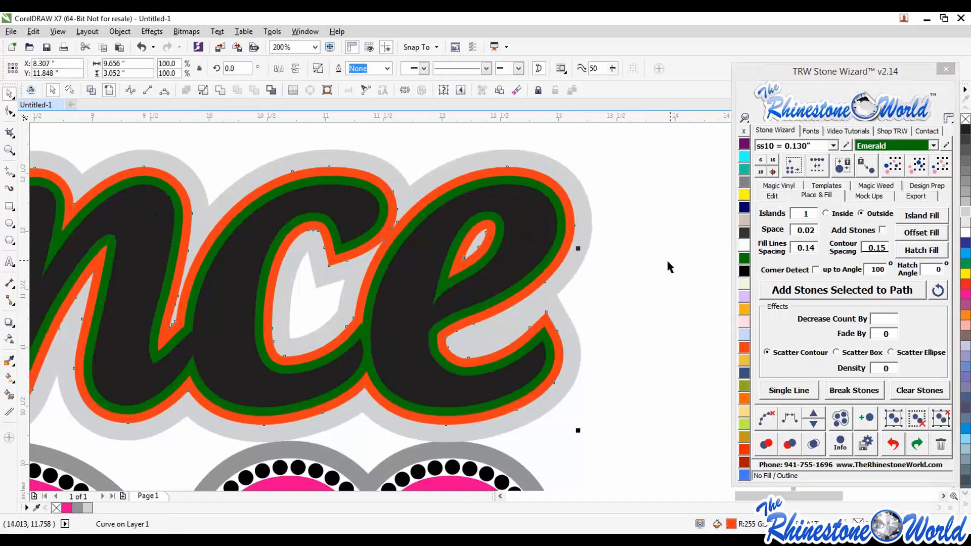
left_click(667, 259)
left_click(742, 150)
left_click(567, 259)
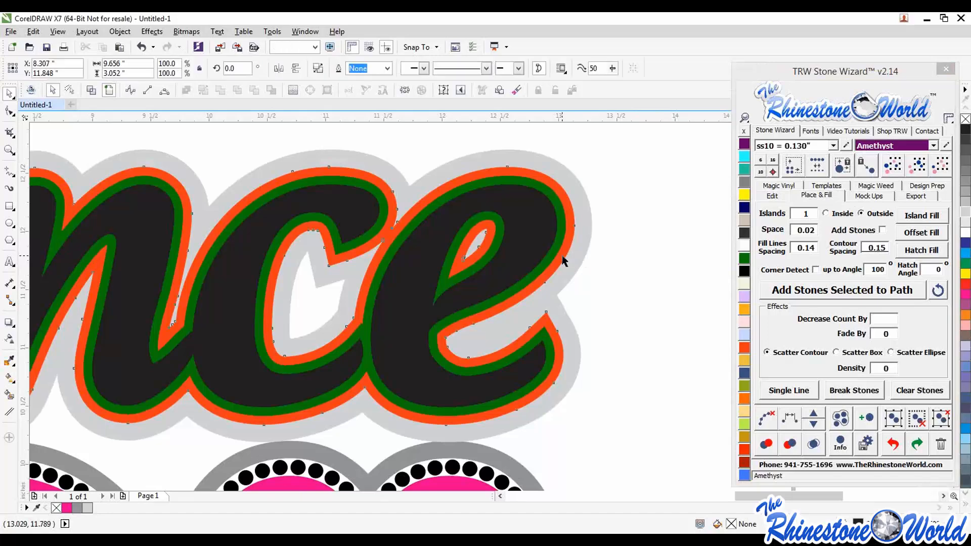
scroll(565, 257, "up", 2)
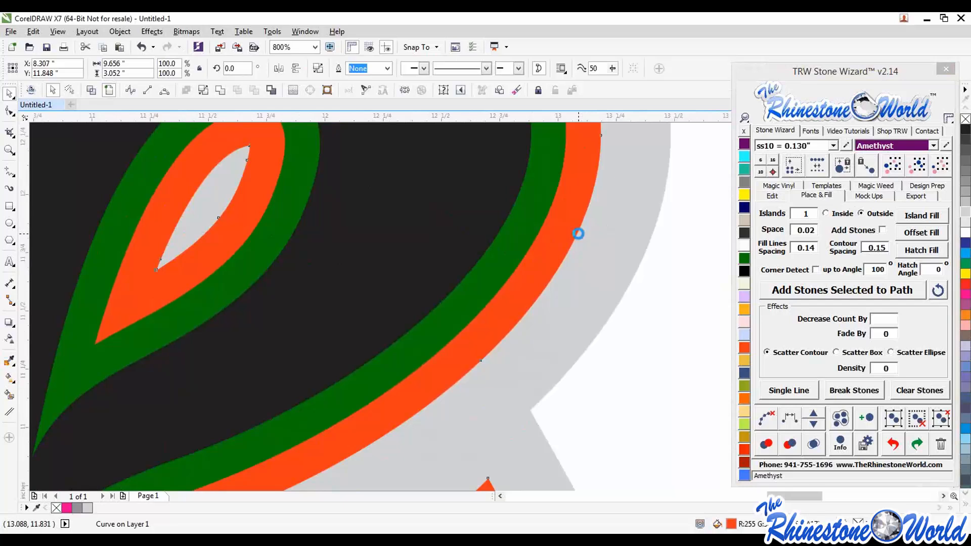
scroll(579, 234, "down", 1)
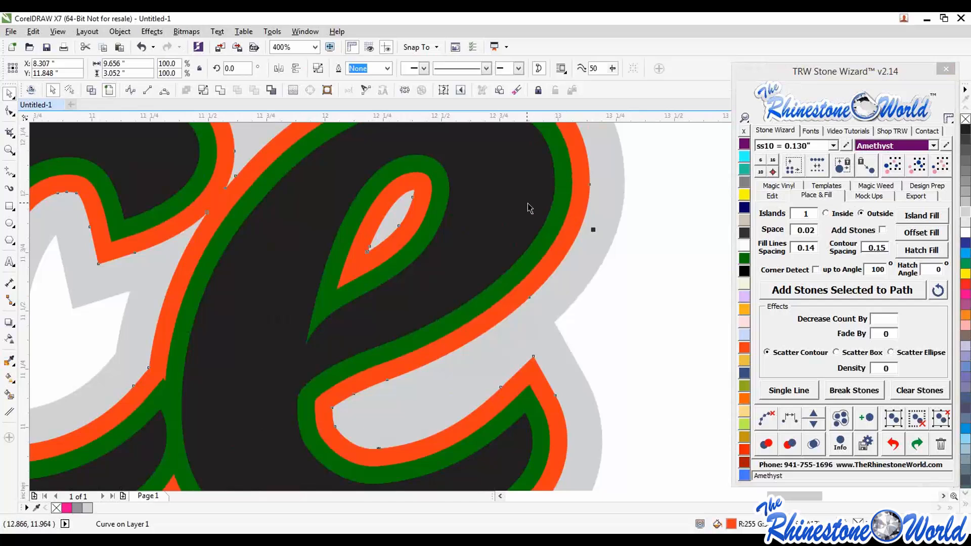
Add ss10 Amethyst stones along the green innermost Dance contour with Corner Detect enabled
left_click(633, 211)
left_click(565, 207)
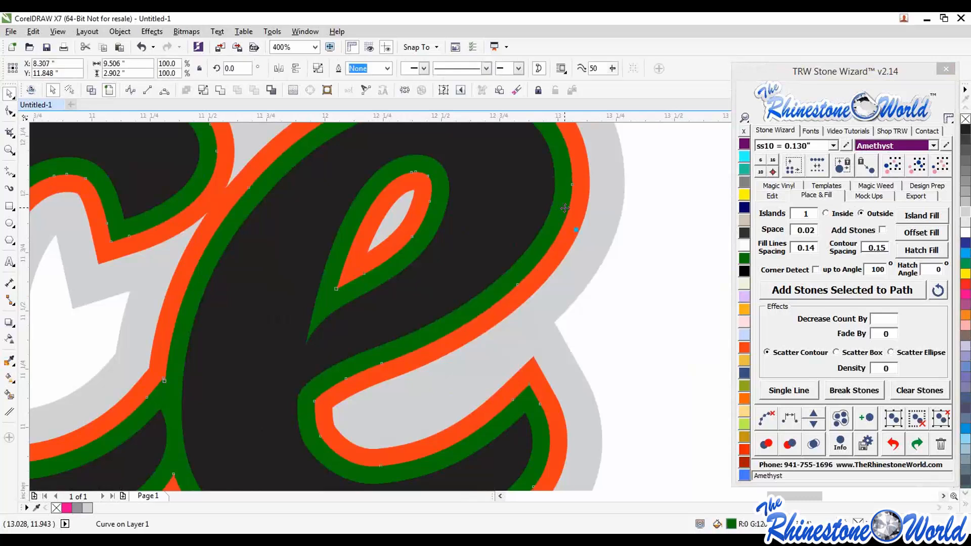
scroll(565, 207, "up", 1)
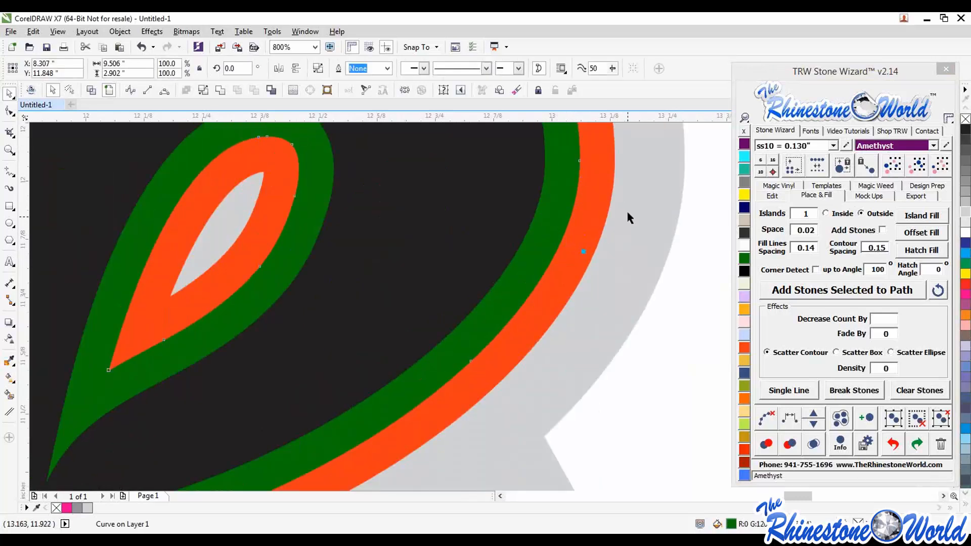
left_click(684, 292)
scroll(637, 268, "down", 1)
left_click(597, 252)
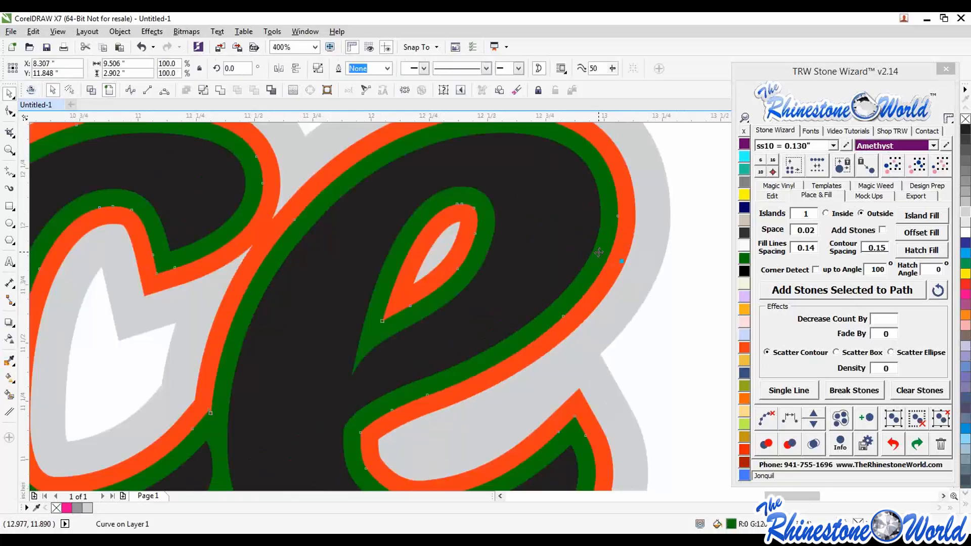
scroll(597, 253, "down", 1)
scroll(663, 265, "down", 1)
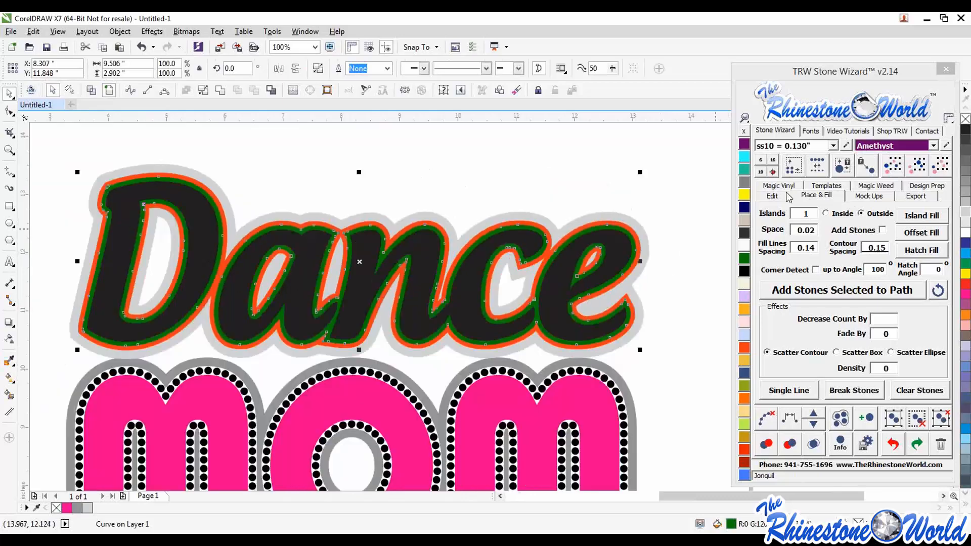
left_click(816, 270)
left_click(827, 292)
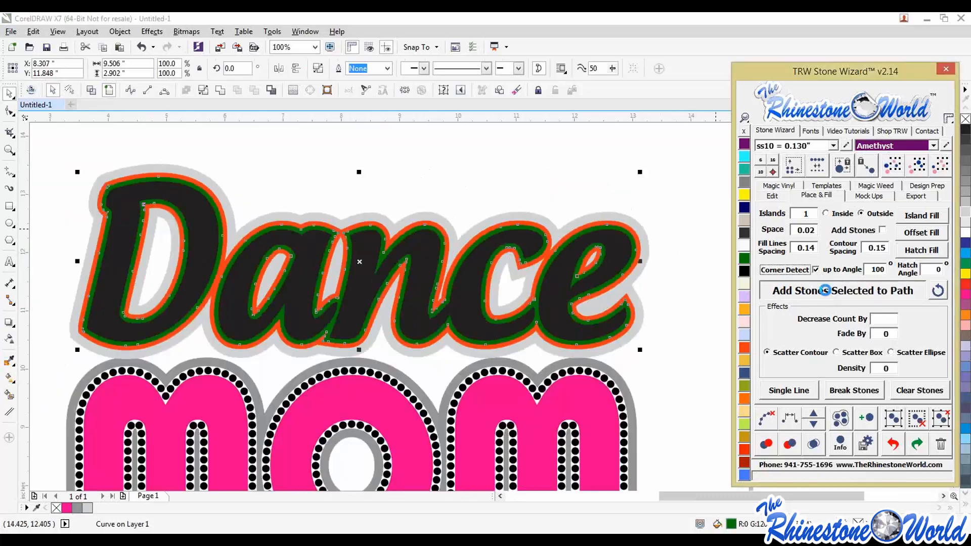
left_click(687, 308)
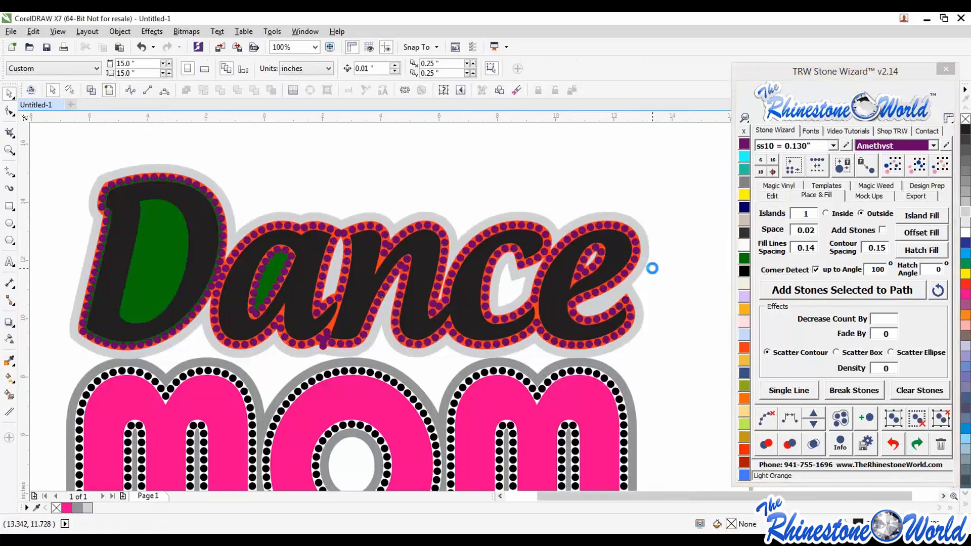
Clear the leftover green contour path from the stoned Dance word, keeping the Amethyst stones
scroll(657, 272, "down", 1)
left_click_drag(676, 190, 332, 314)
left_click(764, 421)
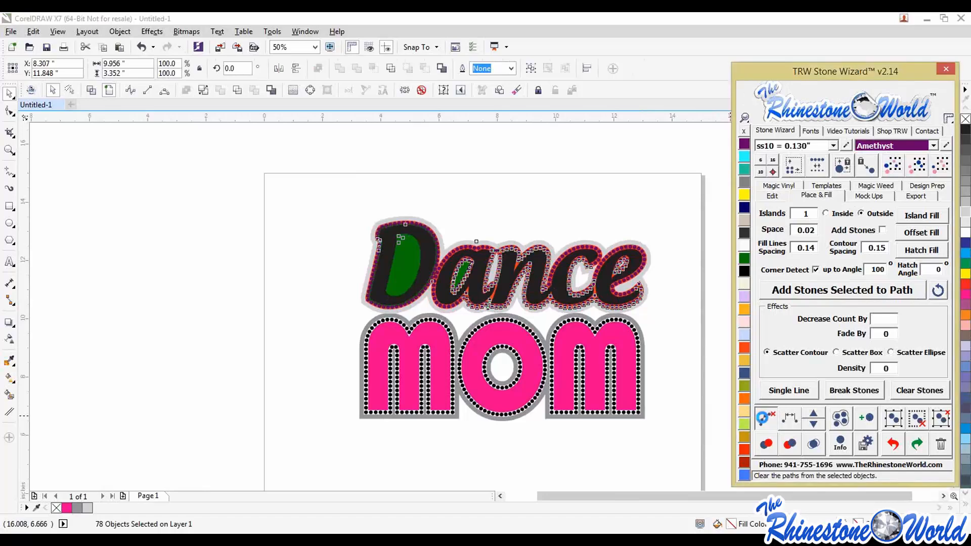
left_click(671, 329)
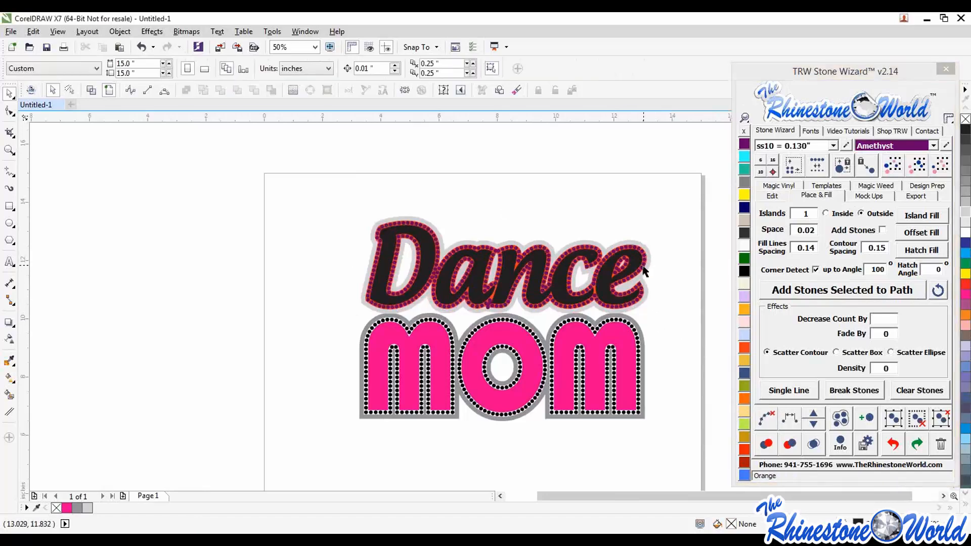
Try moving the orange contour away from the stones near the e, and undo the move
scroll(647, 263, "up", 2)
scroll(656, 253, "up", 1)
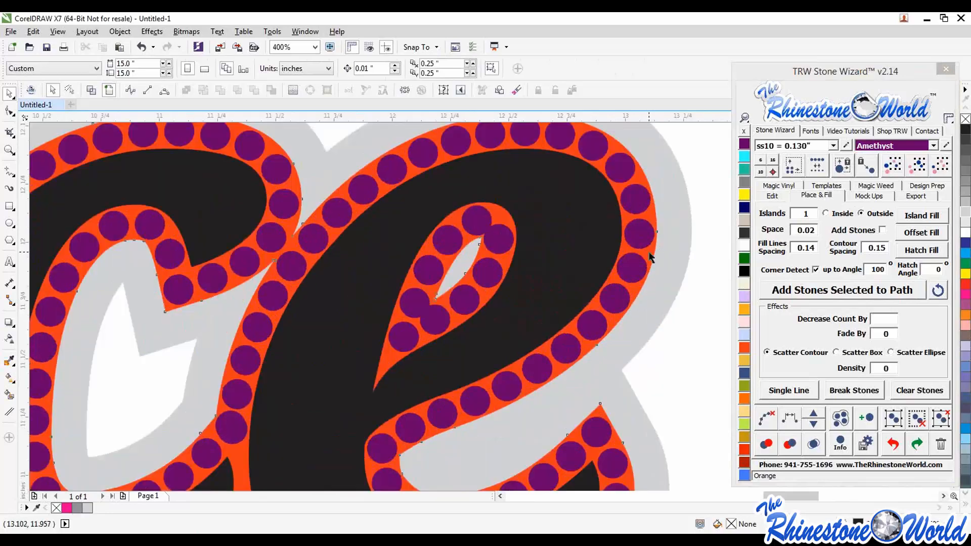
left_click_drag(650, 258, 618, 226)
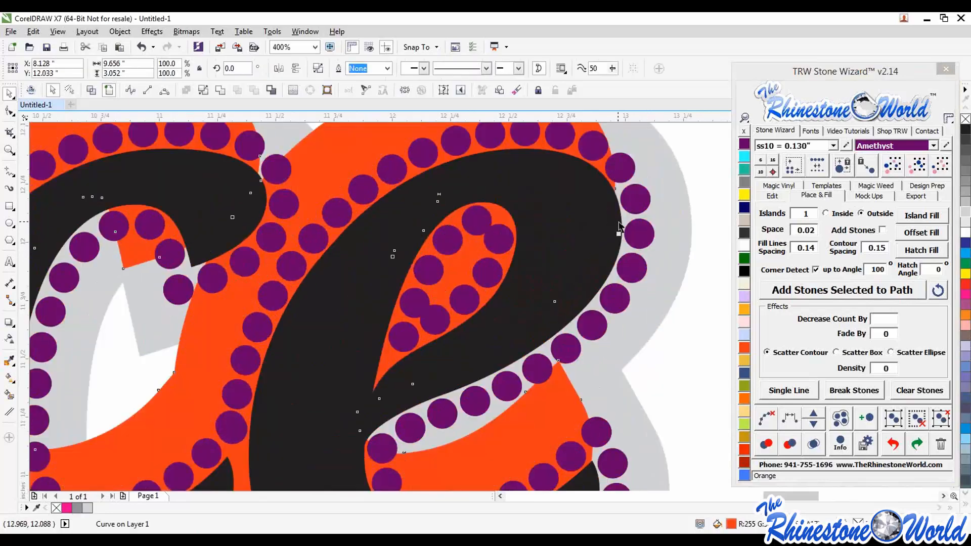
key("ctrl+z")
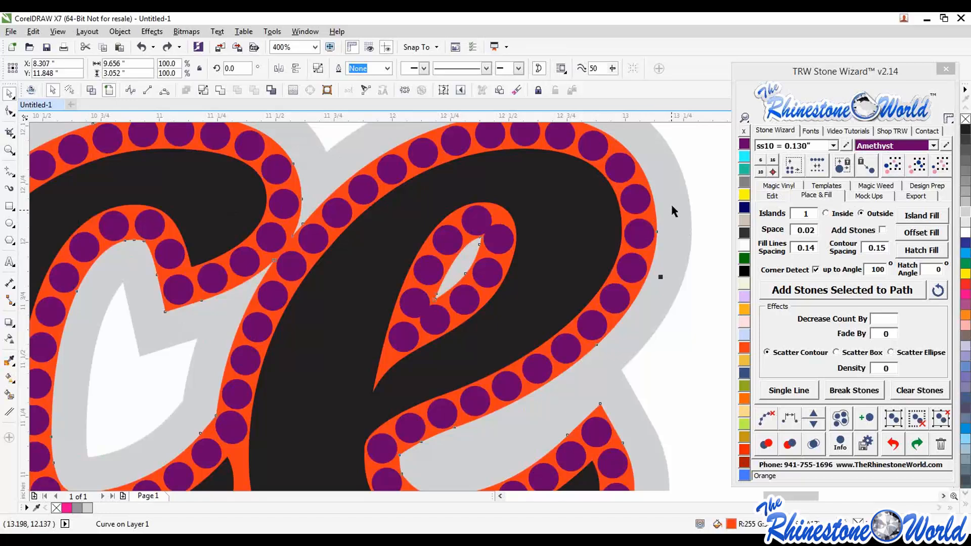
left_click(700, 202)
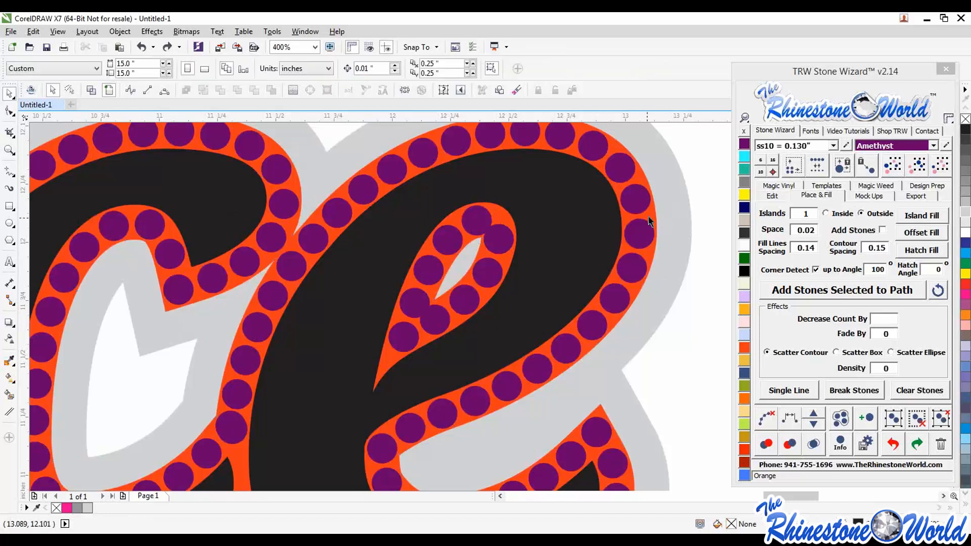
Try trimming the light grey contour with the orange contour, move the orange shape aside to check the cut, and undo both
left_click(652, 220)
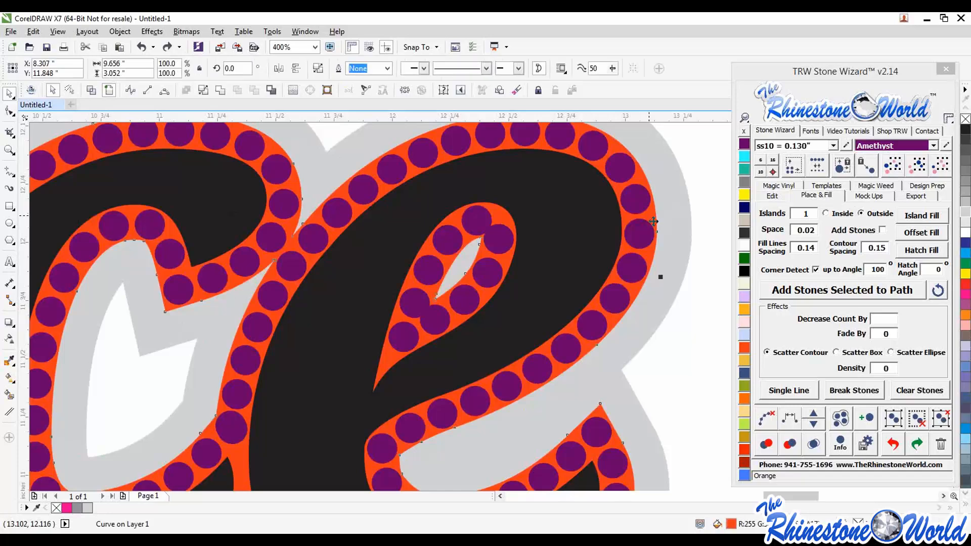
left_click(679, 231, "shift")
scroll(671, 237, "down", 3)
left_click_drag(672, 238, 677, 208)
key("ctrl+z")
scroll(669, 209, "up", 1)
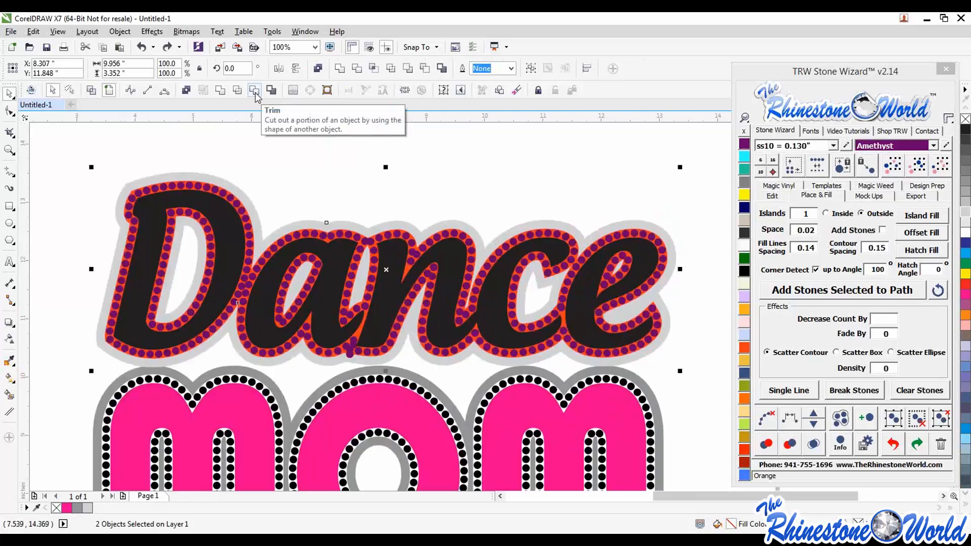
left_click(560, 172)
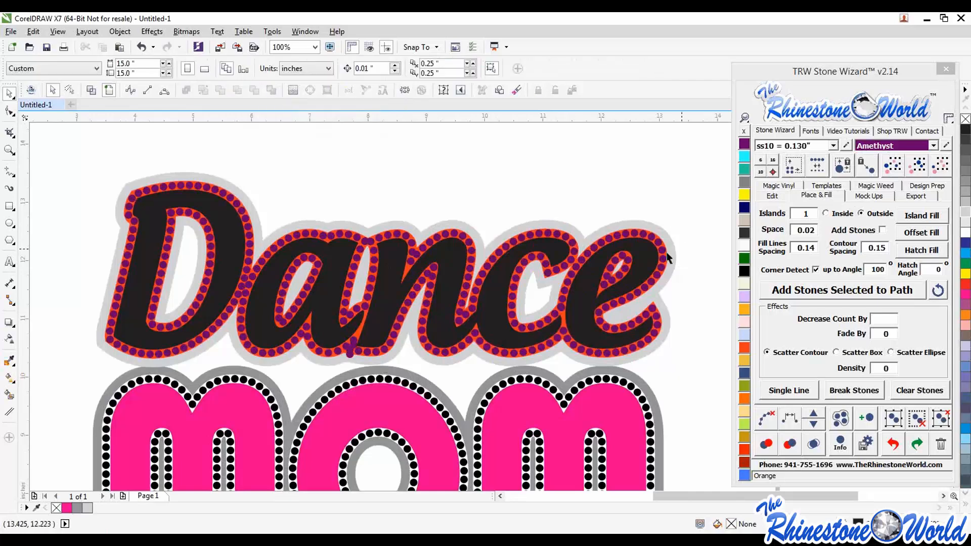
scroll(663, 249, "up", 1)
left_click(664, 248)
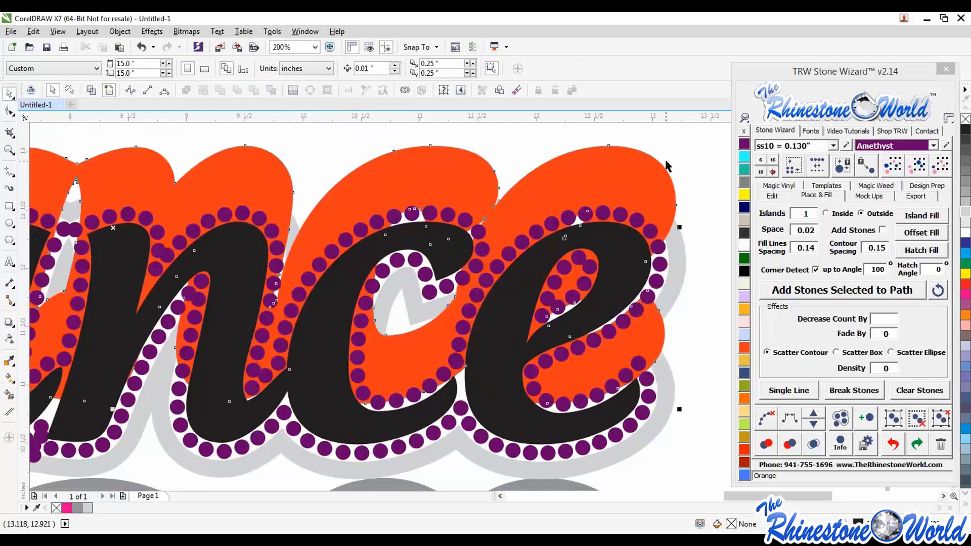
key("ctrl+z")
key("ctrl+z")
Try cutting the orange contour out of the light grey contour with Back minus front, and undo the cut
left_click(673, 157)
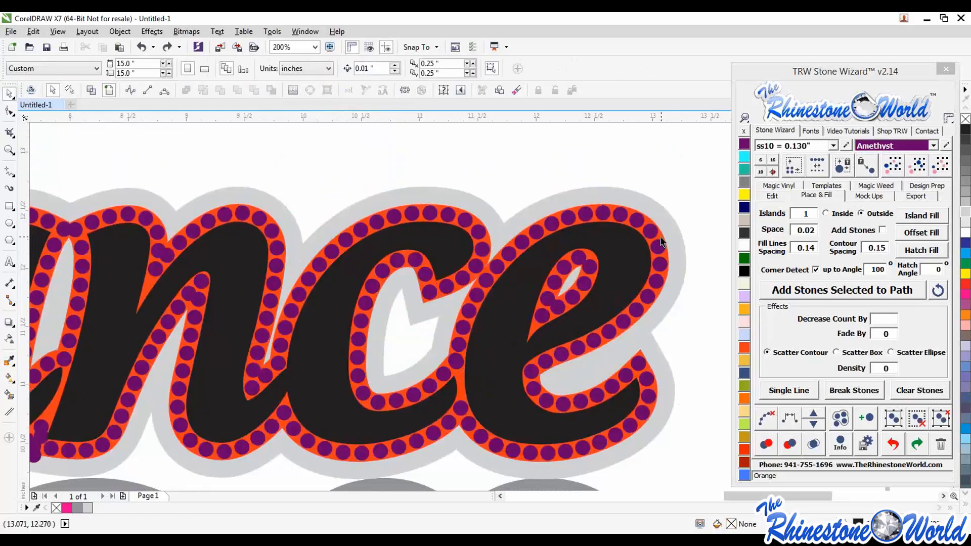
left_click_drag(660, 236, 625, 250)
key("ctrl+z")
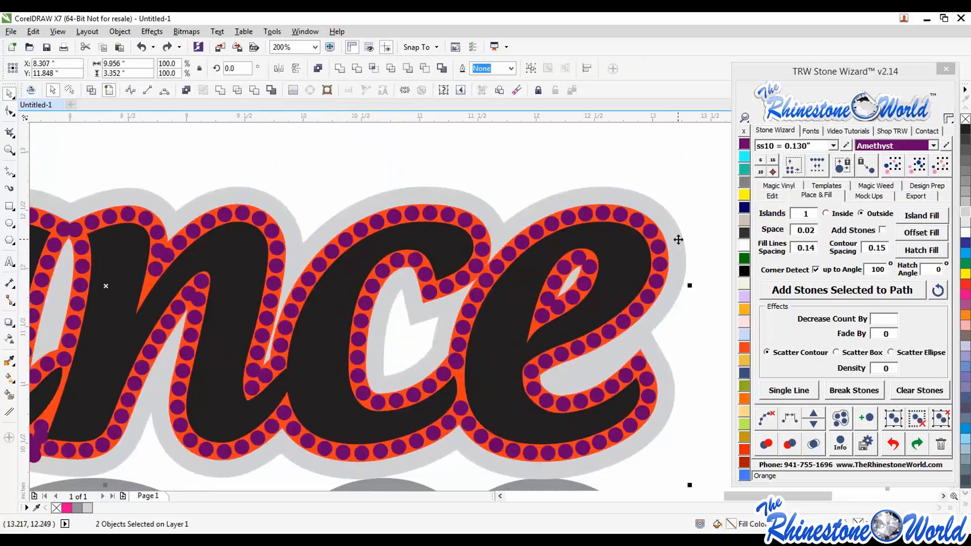
scroll(678, 239, "down", 1)
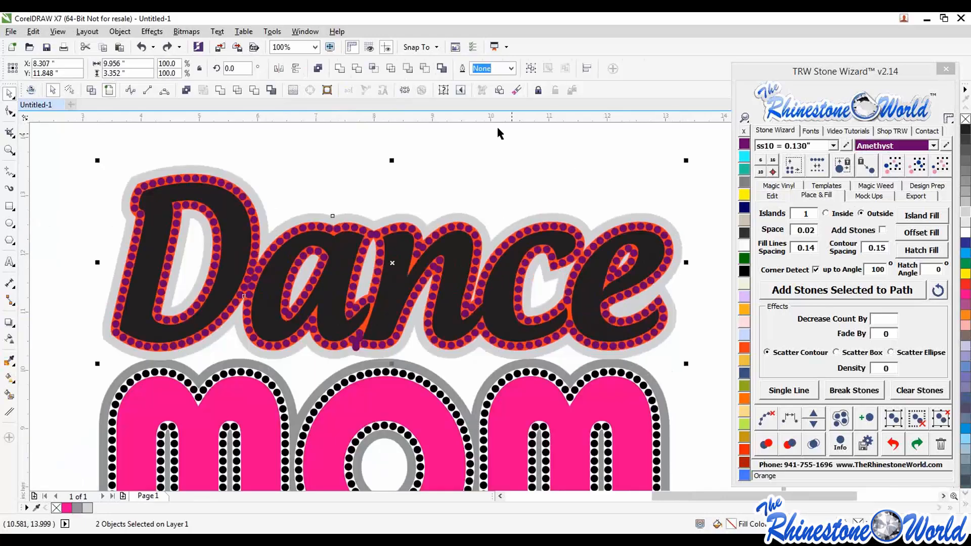
left_click(428, 72)
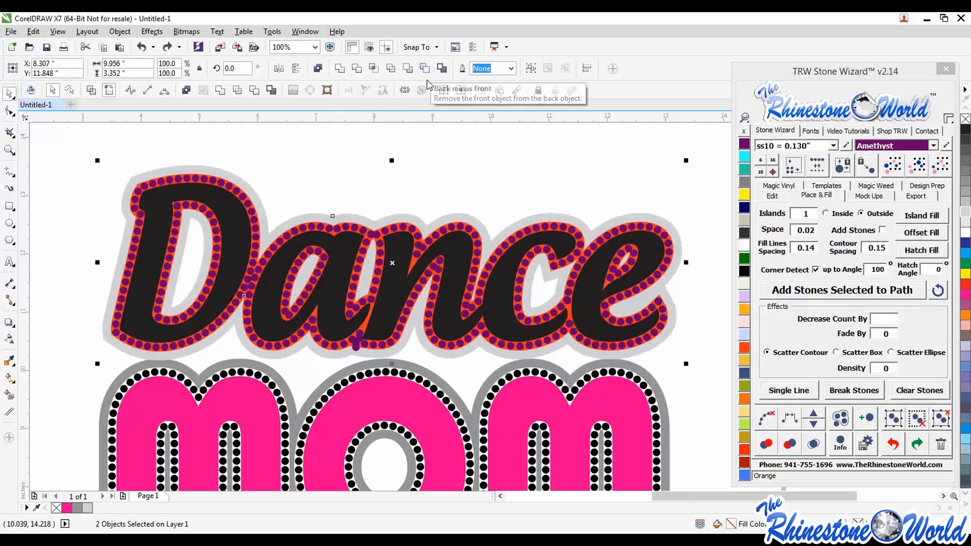
left_click(629, 165)
scroll(695, 259, "up", 1)
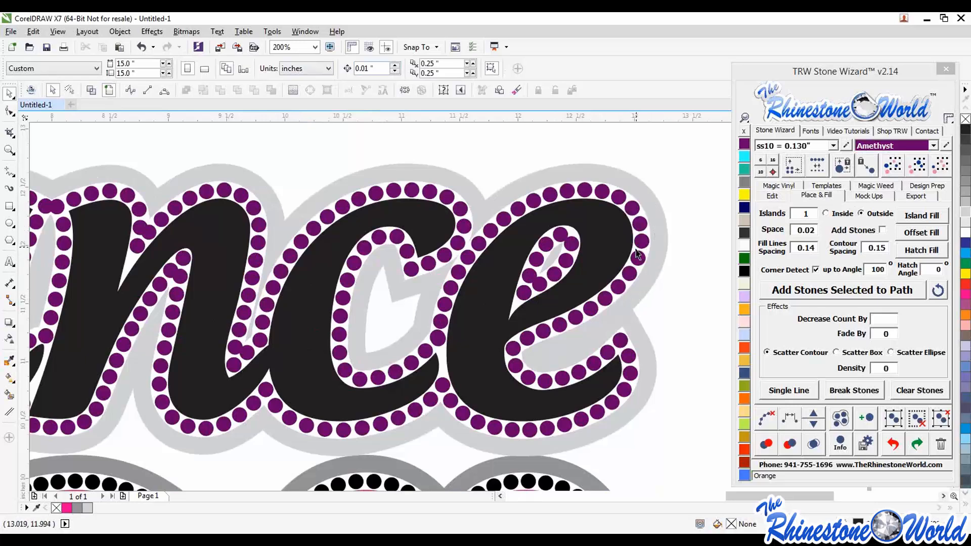
key("ctrl+z")
left_click(692, 226)
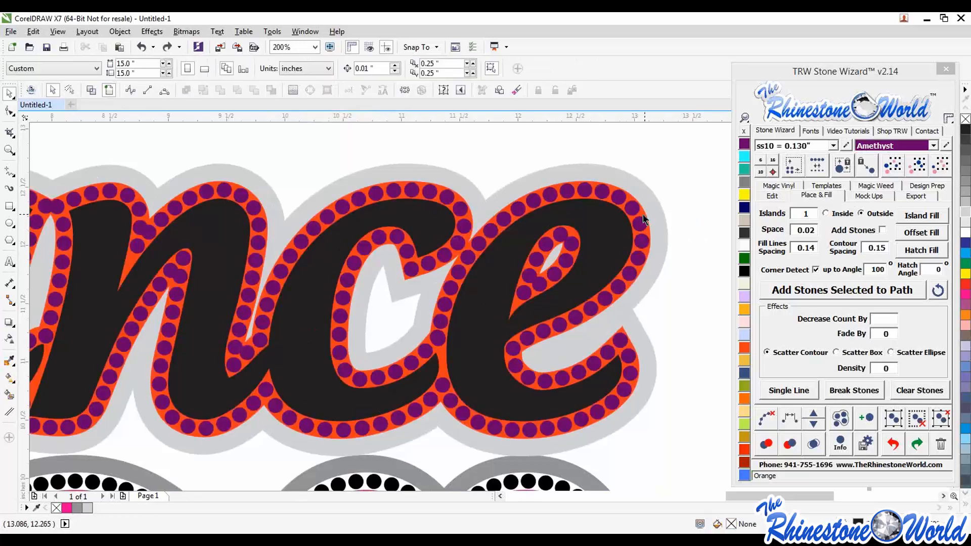
Subtract the orange contour from the light grey Dance contour using Back minus front
left_click_drag(642, 212, 595, 261)
left_click_drag(556, 353, 676, 277)
left_click(663, 238, "shift")
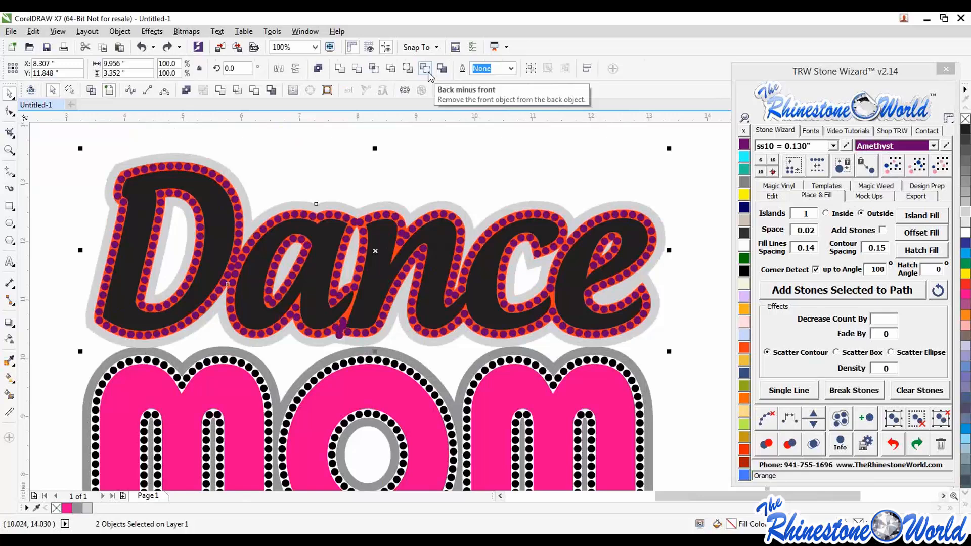
left_click(428, 74)
left_click(560, 166)
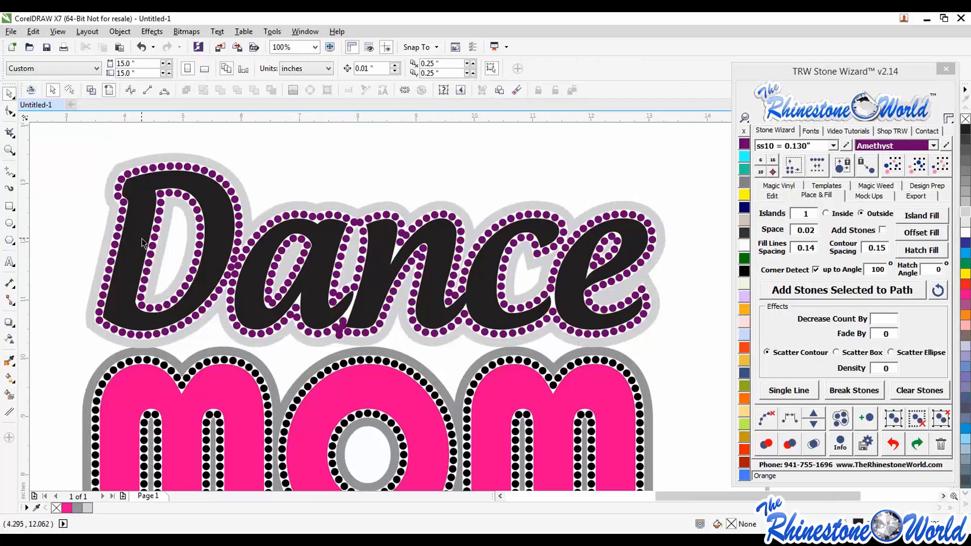
Shift two crowded Amethyst stones between the D and the a slightly outward to separate them from their neighbours
scroll(243, 273, "up", 4)
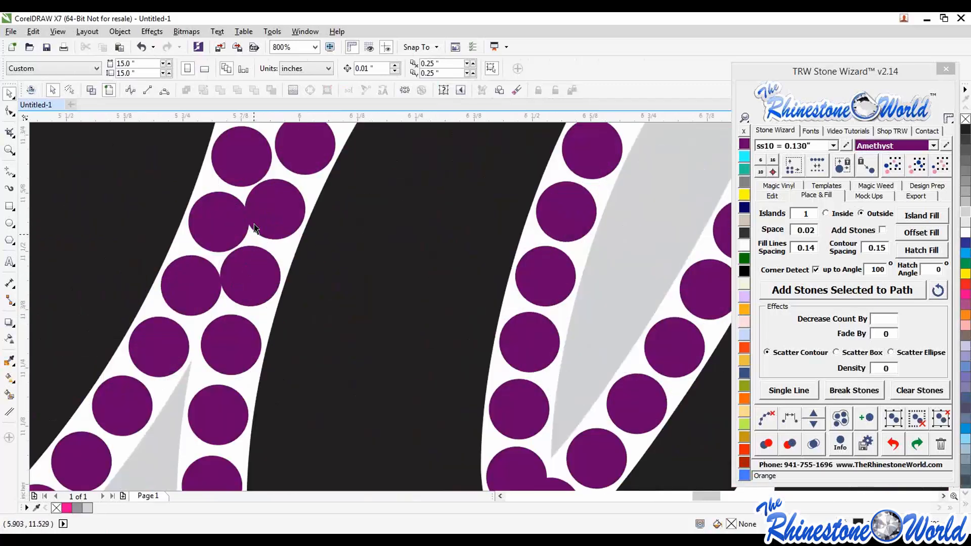
scroll(269, 201, "up", 1)
left_click_drag(277, 218, 285, 217)
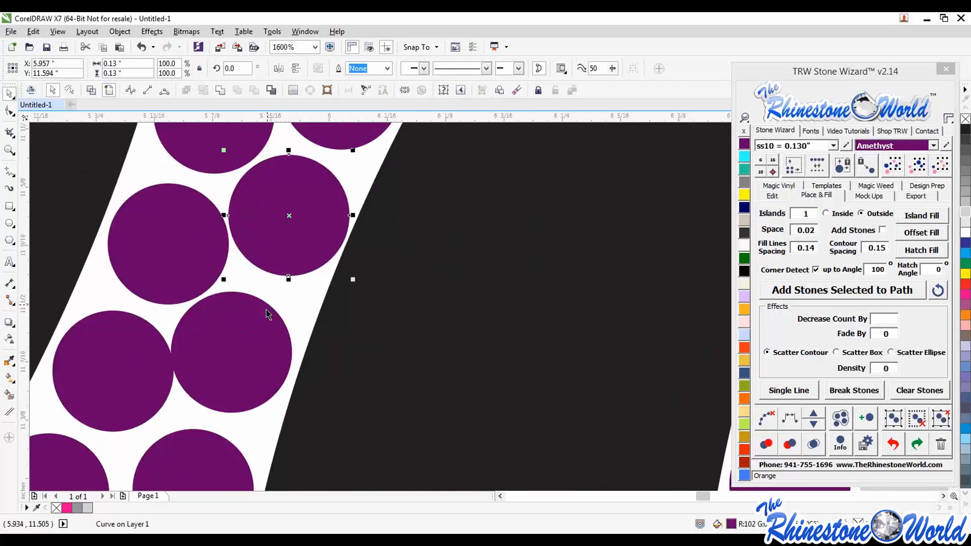
left_click_drag(248, 331, 255, 329)
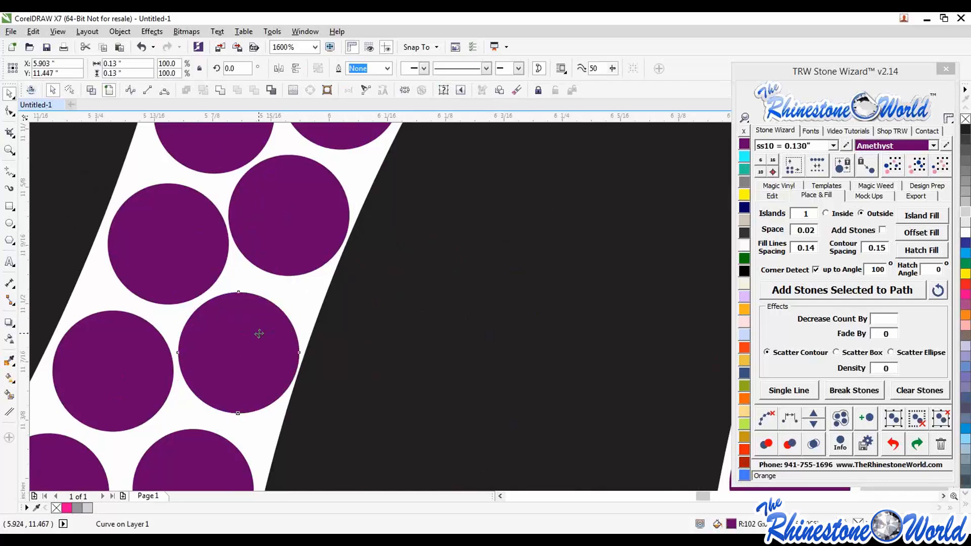
scroll(213, 253, "down", 1)
scroll(212, 252, "down", 3)
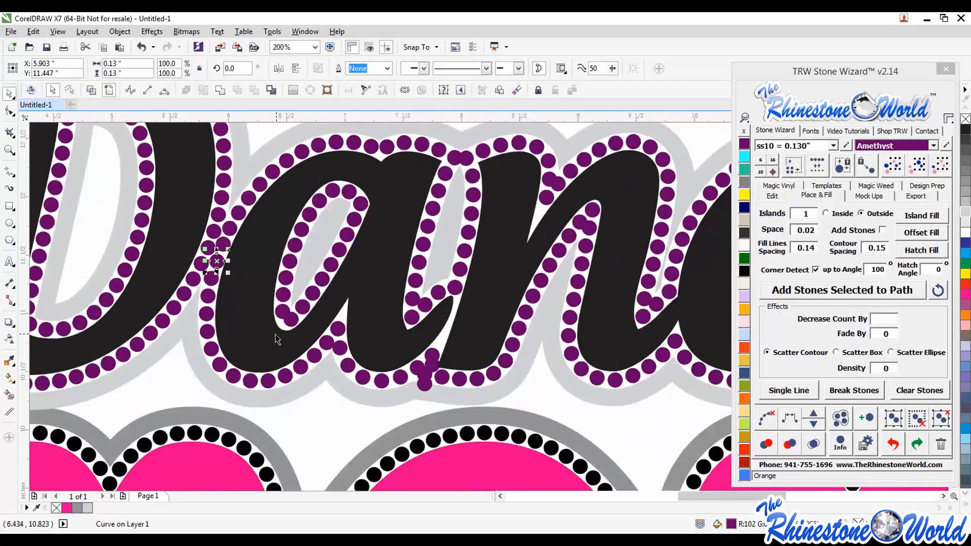
key("Escape")
scroll(319, 333, "down", 1)
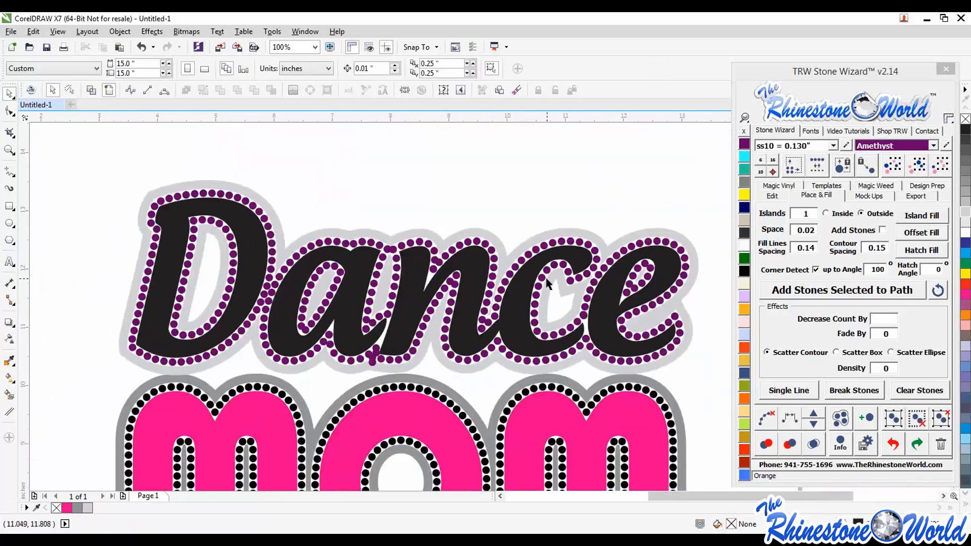
scroll(548, 284, "down", 1)
scroll(587, 283, "up", 1)
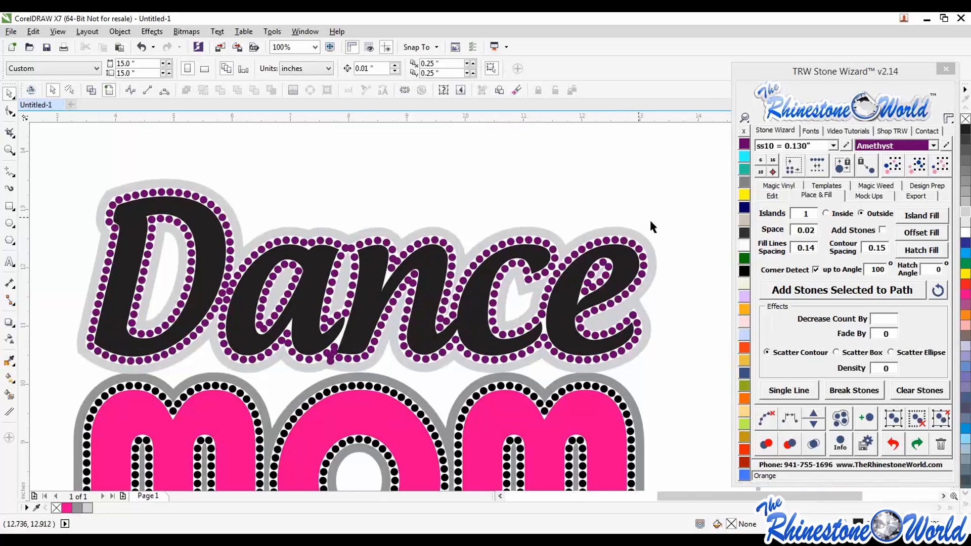
Select all Amethyst stones of the same colour around Dance, test-move them with an undo, and remove the overlapping stones
left_click(639, 282)
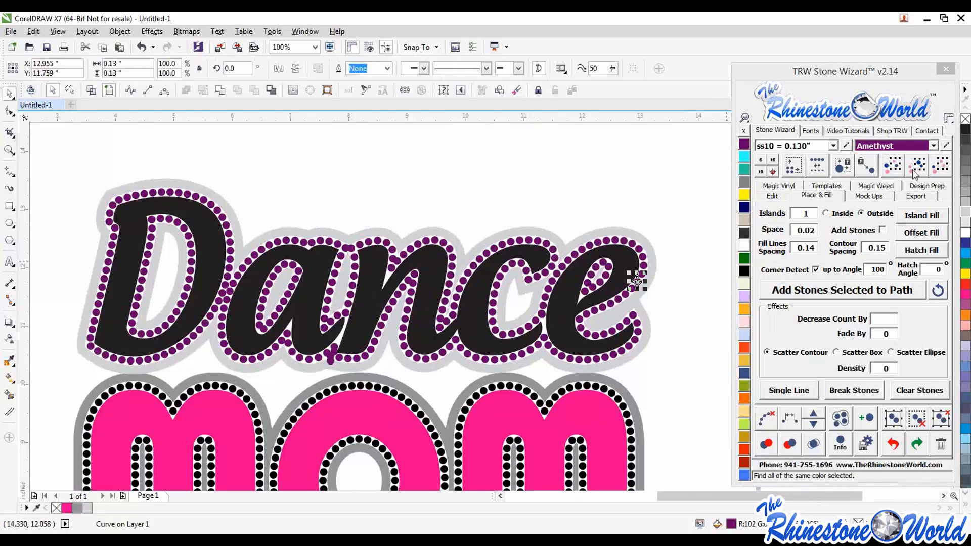
left_click(645, 259)
left_click_drag(645, 259, 618, 181)
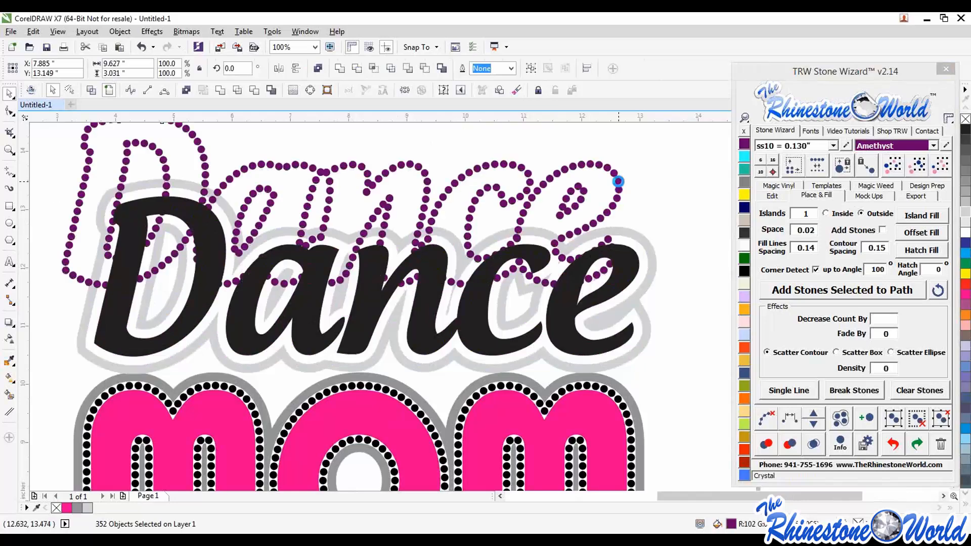
key("ctrl+z")
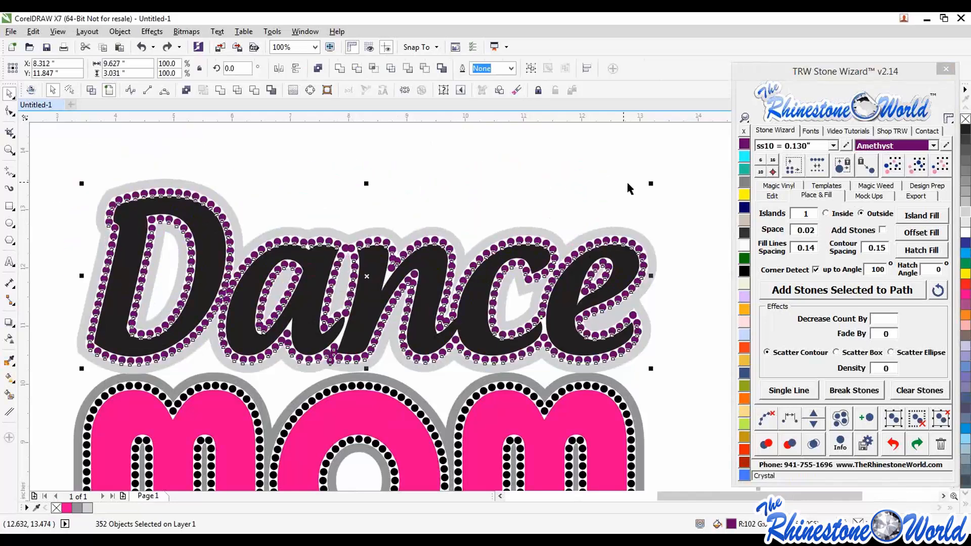
left_click(813, 445)
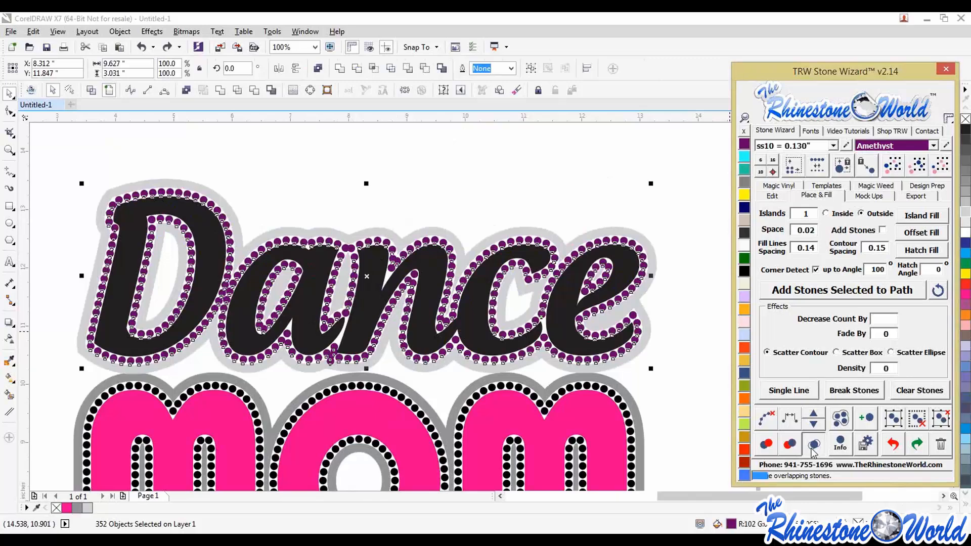
left_click(672, 383)
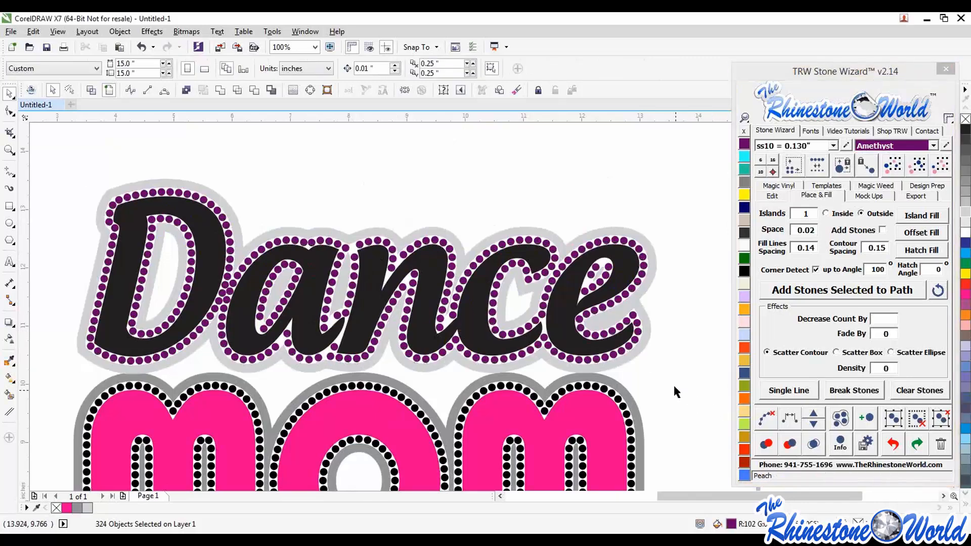
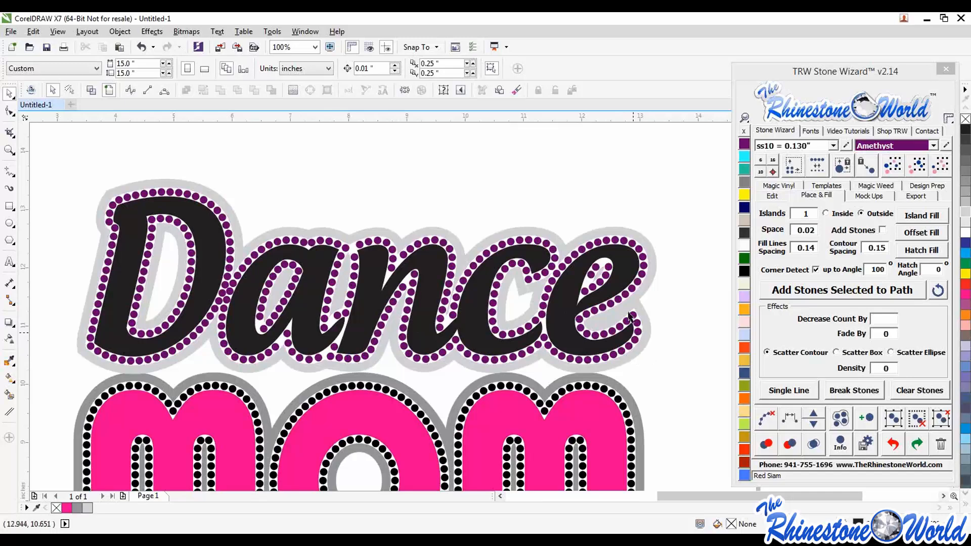
Space out the Amethyst stones inside the e's loop, shifting two along its left edge and adding a duplicate near its top
scroll(606, 268, "up", 3)
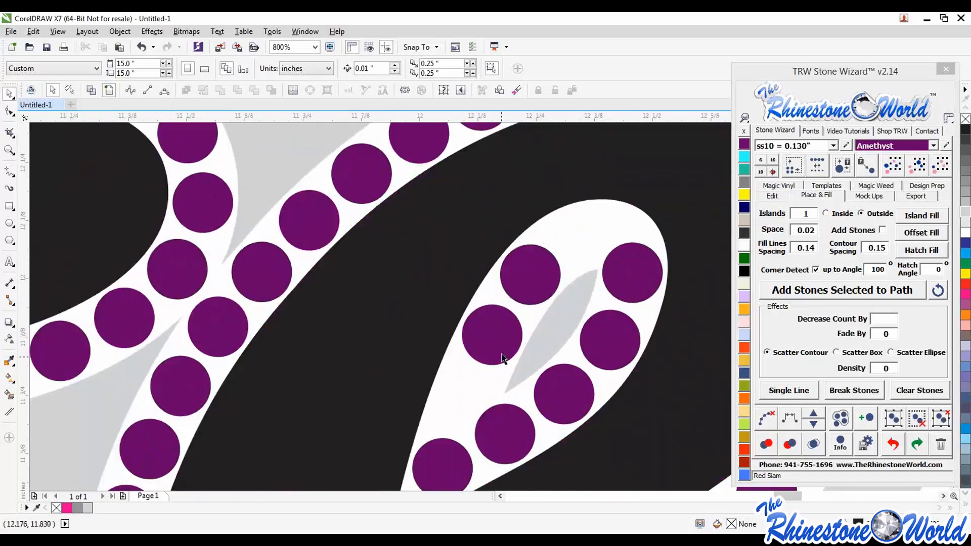
left_click_drag(501, 350, 487, 387)
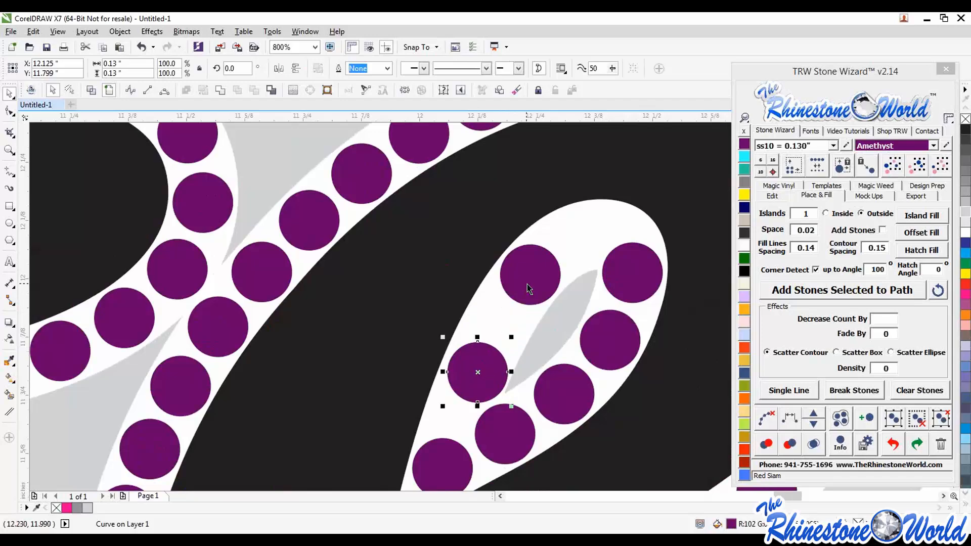
left_click_drag(528, 283, 559, 256)
right_click(558, 256)
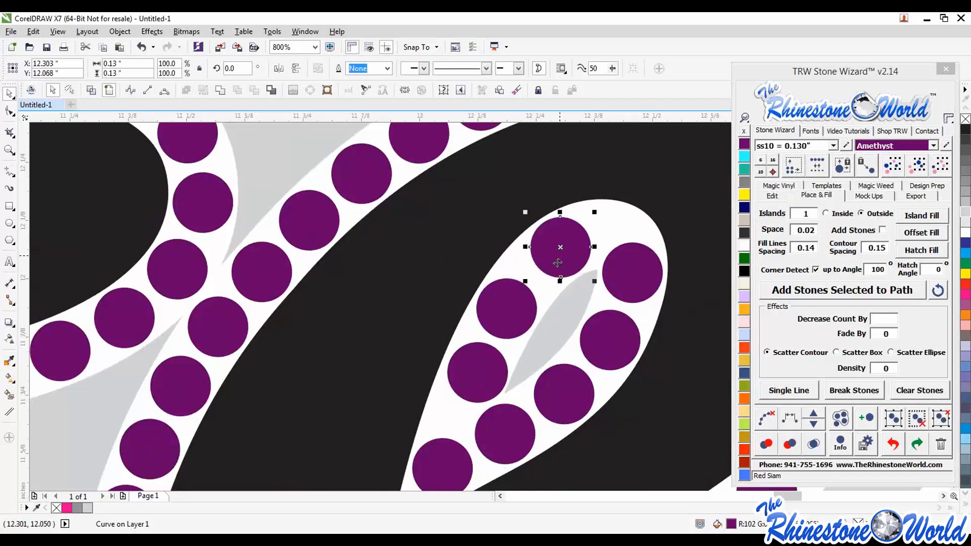
left_click_drag(522, 315, 524, 310)
left_click(609, 231)
scroll(555, 253, "down", 1)
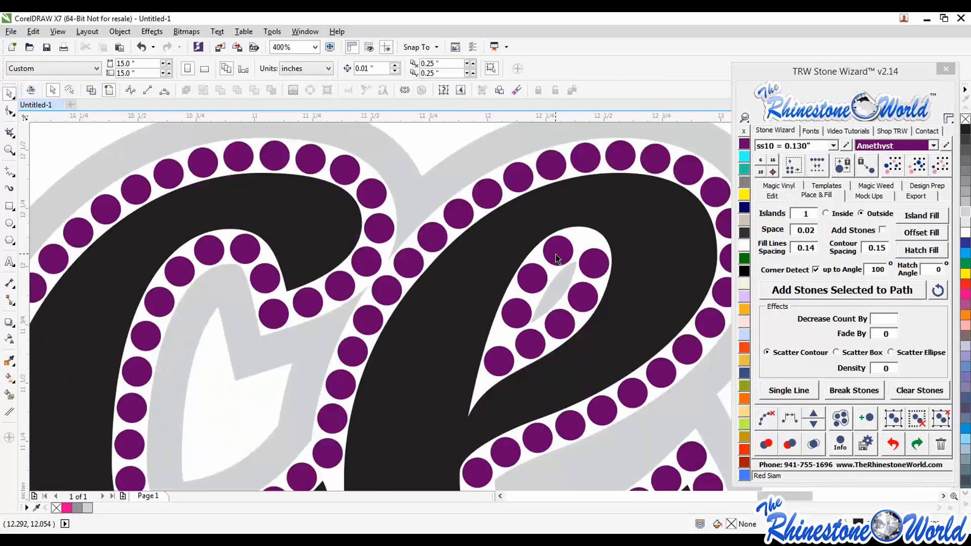
scroll(552, 256, "down", 1)
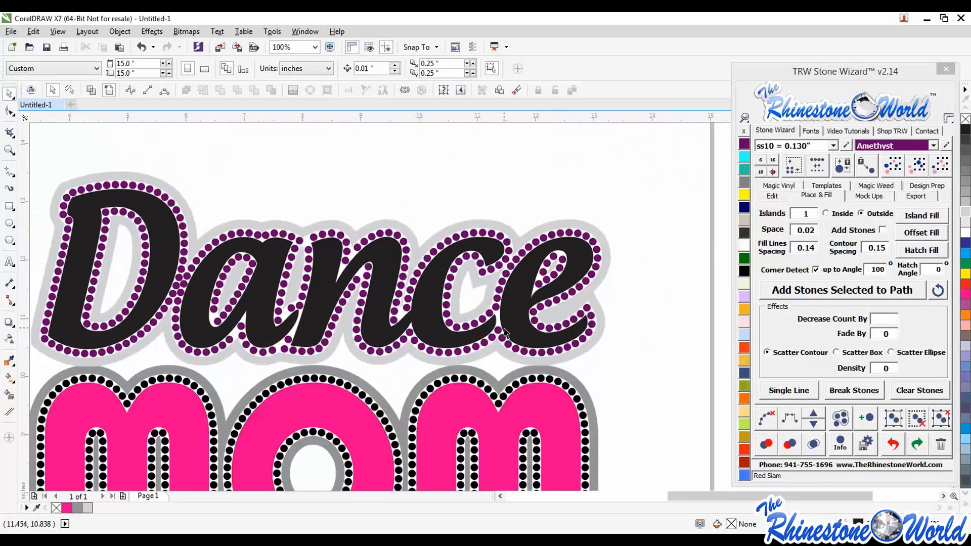
Move two Amethyst stones in the gap between the n and the c downward to close the space at the letter join
scroll(411, 318, "up", 3)
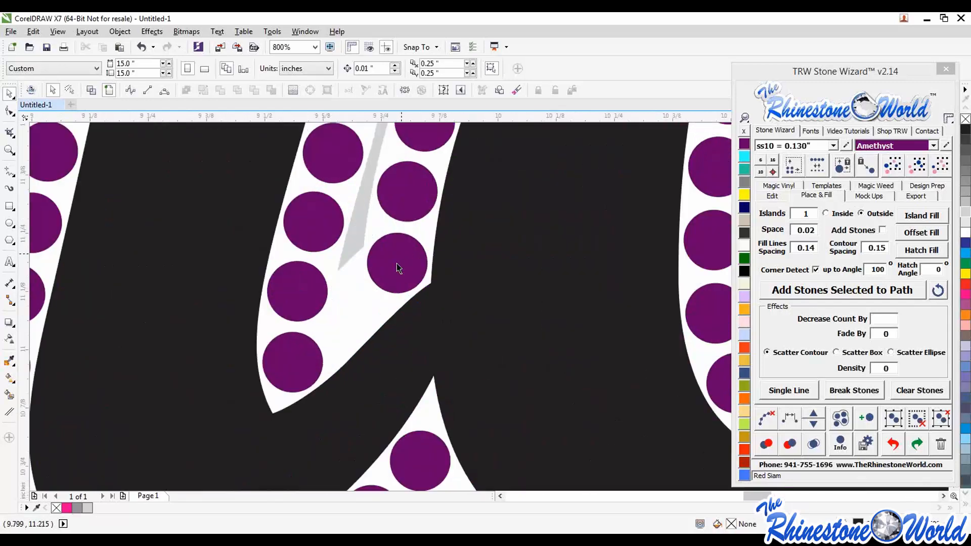
left_click_drag(408, 272, 368, 297)
scroll(372, 296, "down", 1)
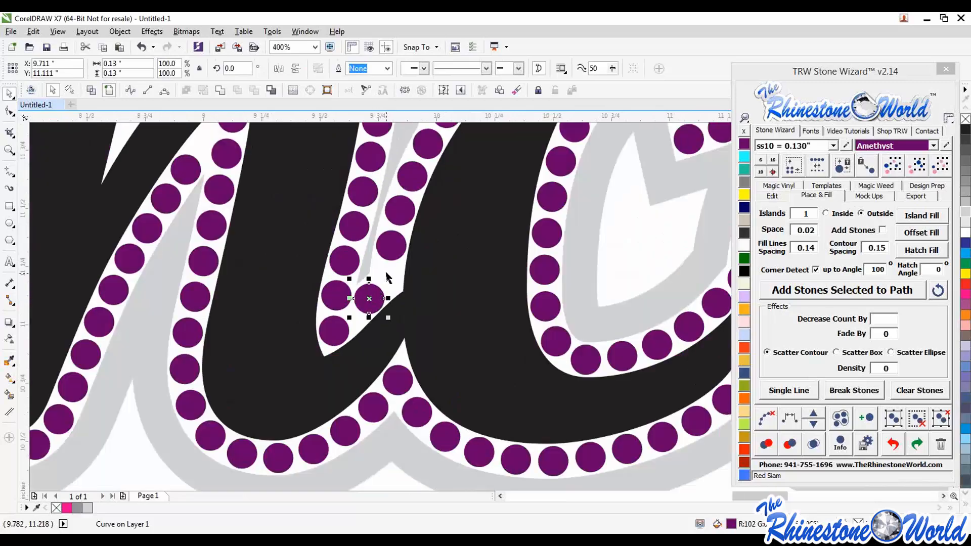
scroll(411, 232, "down", 1)
scroll(386, 267, "up", 1)
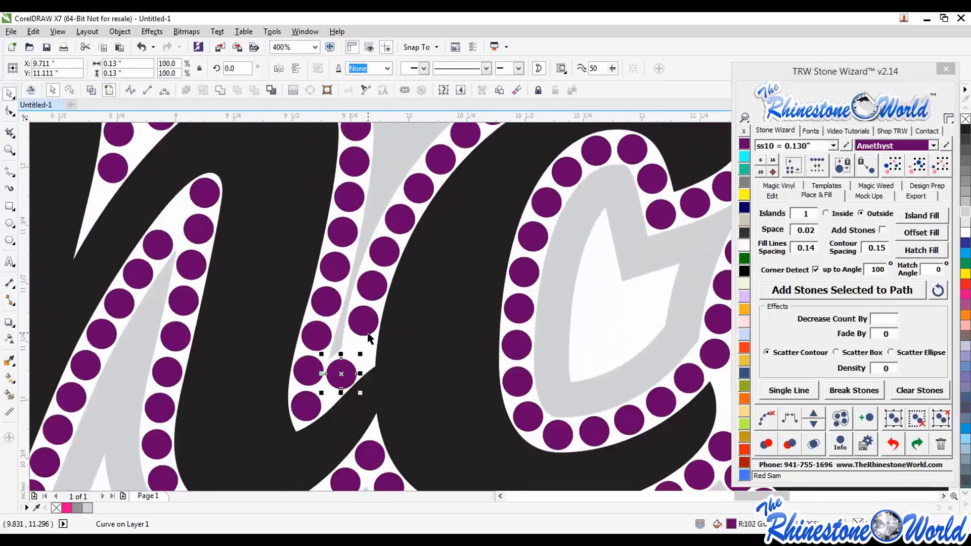
scroll(369, 336, "up", 1)
left_click_drag(368, 314, 362, 361)
scroll(359, 357, "down", 1)
scroll(359, 357, "down", 1)
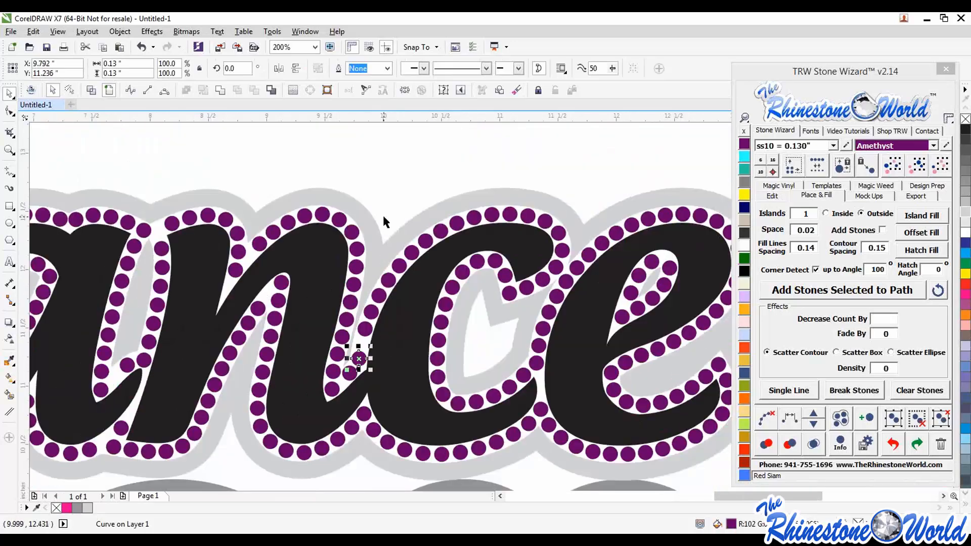
Lock the black Dance lettering and clear the selection
left_click(411, 302)
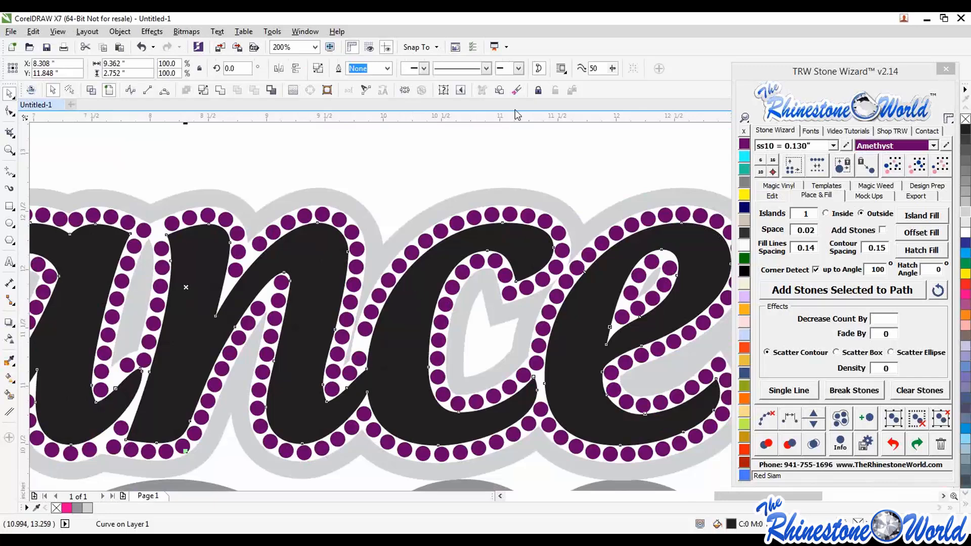
left_click(538, 90)
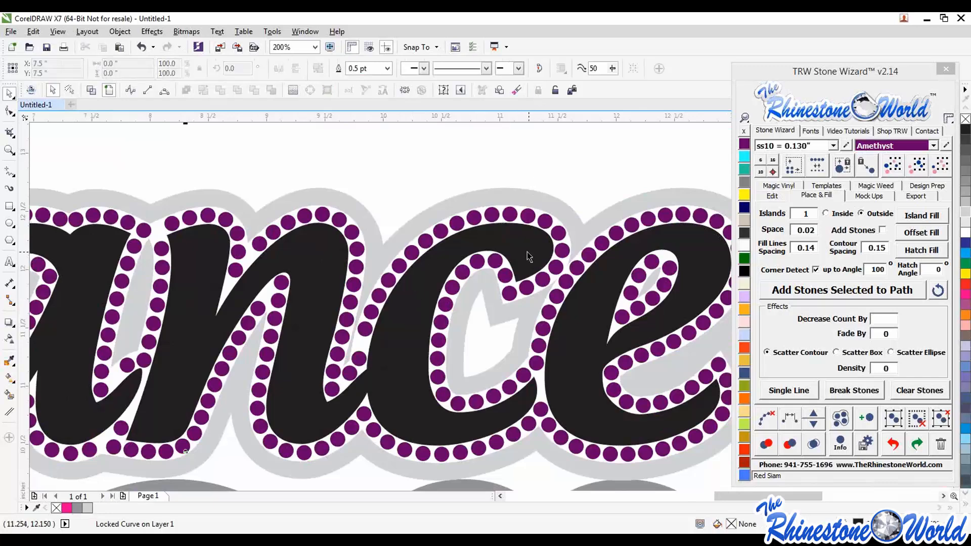
key("Escape")
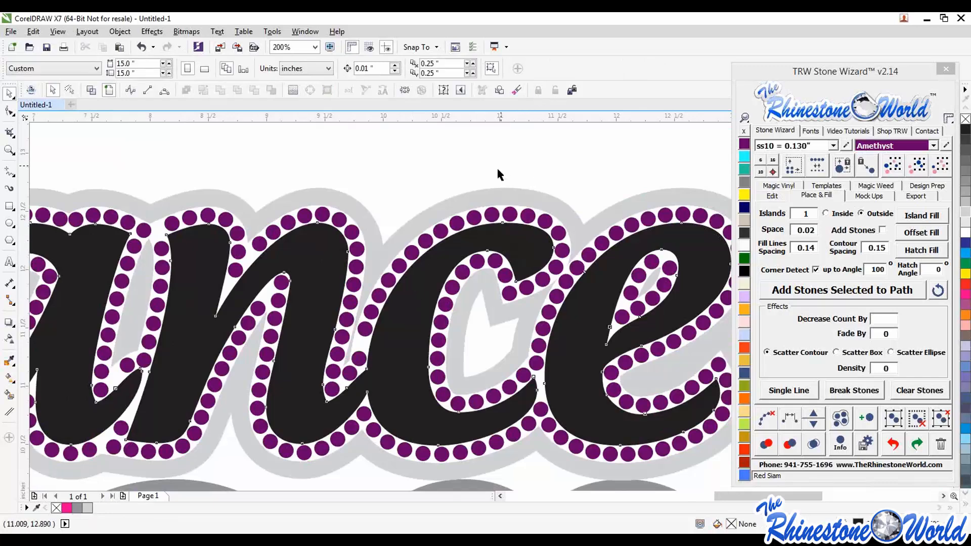
Freehand-select the Amethyst stones along the c's outer left curve up to its top, distribute them evenly, and remove the guide path
left_click(69, 91)
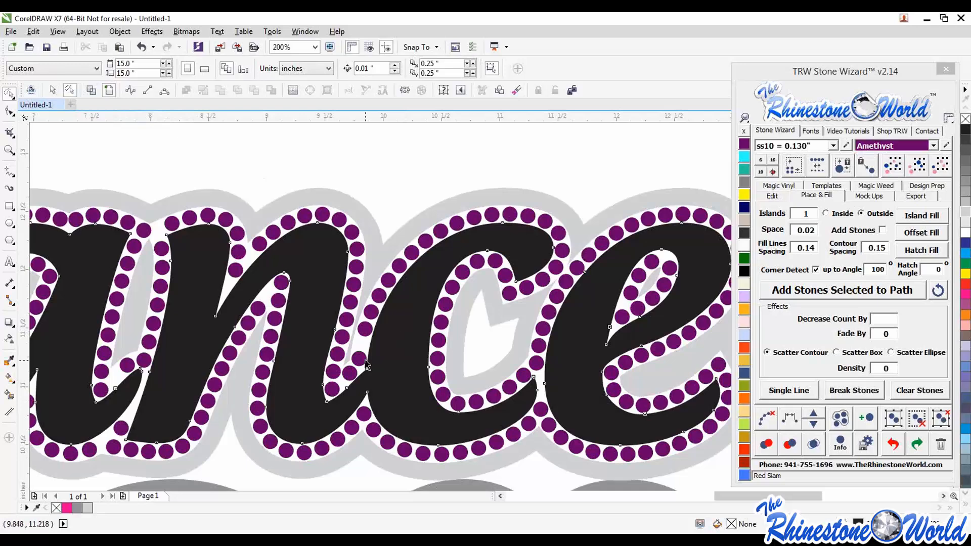
scroll(360, 347, "up", 3)
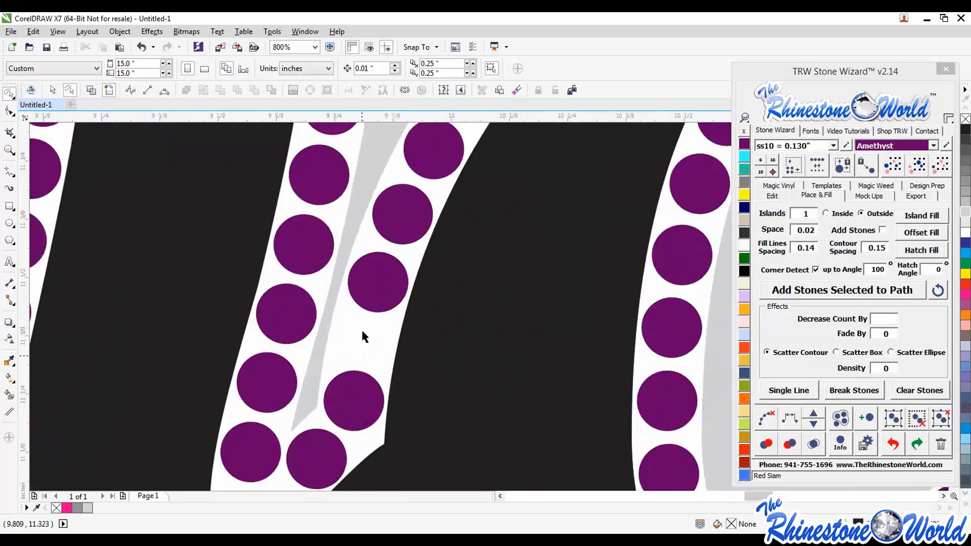
scroll(377, 310, "down", 3)
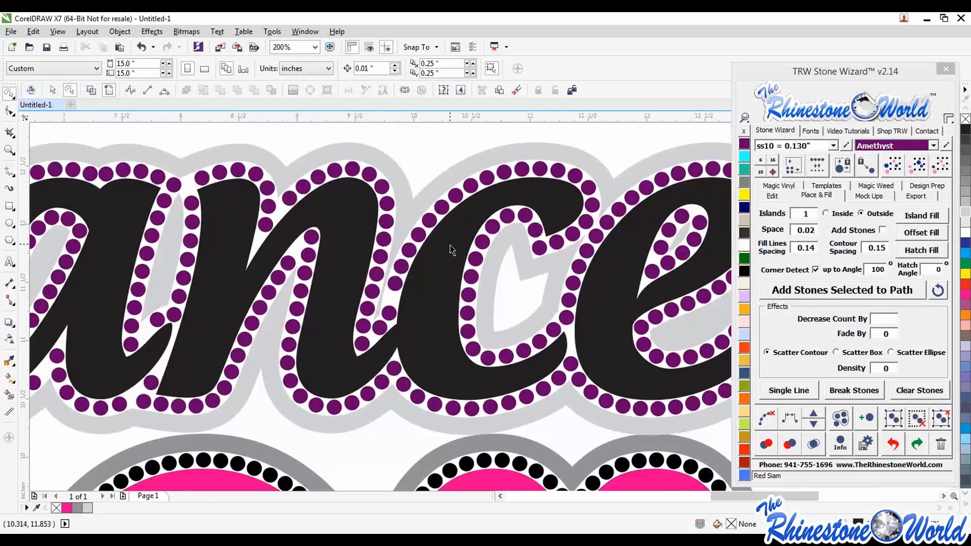
mouse_move(451, 241)
left_mouse_down()
mouse_move(518, 183)
mouse_move(522, 163)
mouse_move(510, 155)
mouse_move(470, 163)
mouse_move(427, 192)
mouse_move(385, 263)
mouse_move(400, 325)
left_mouse_up()
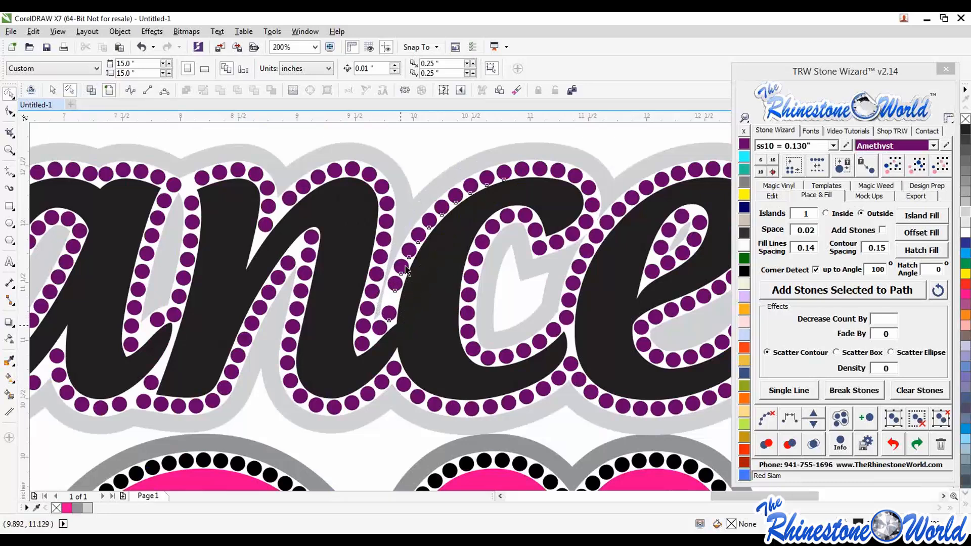
left_click(523, 172, "shift")
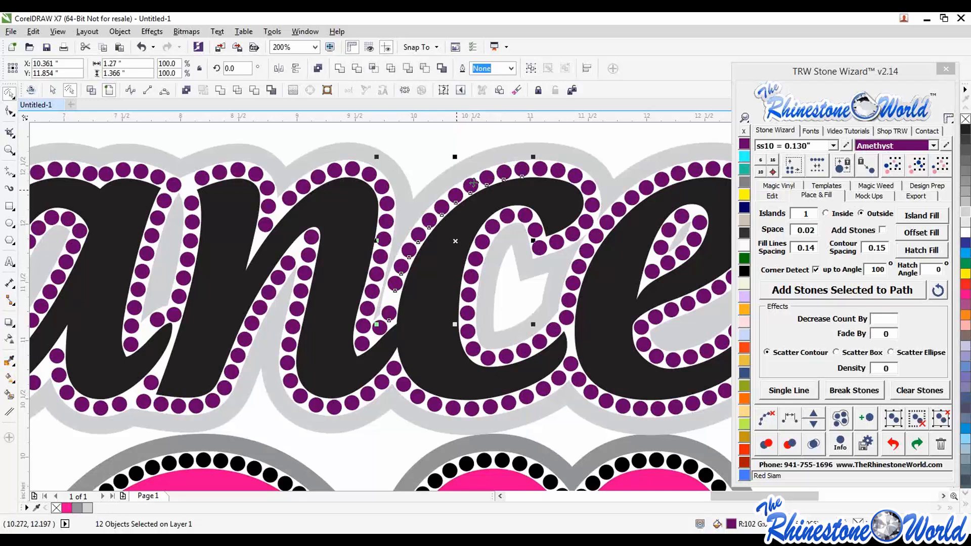
left_click(790, 420)
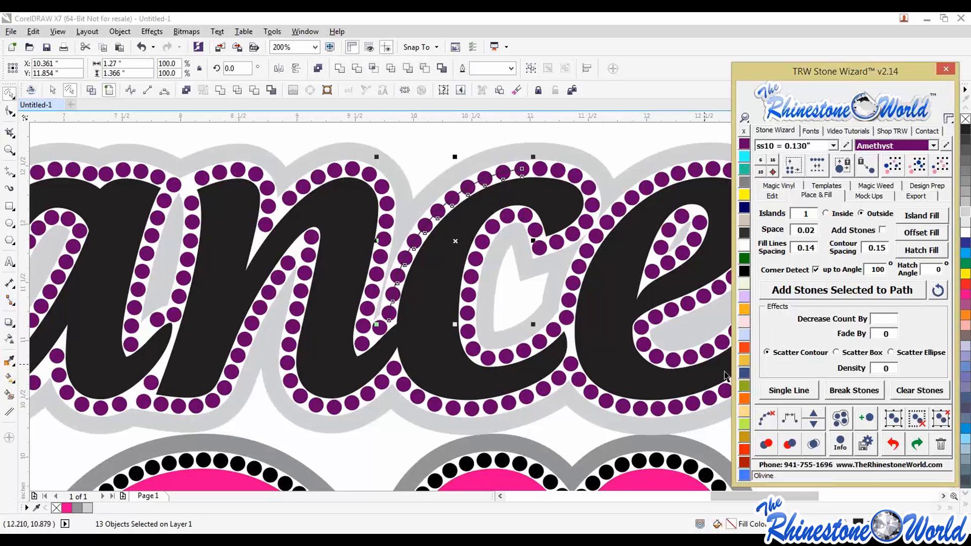
left_click(769, 423)
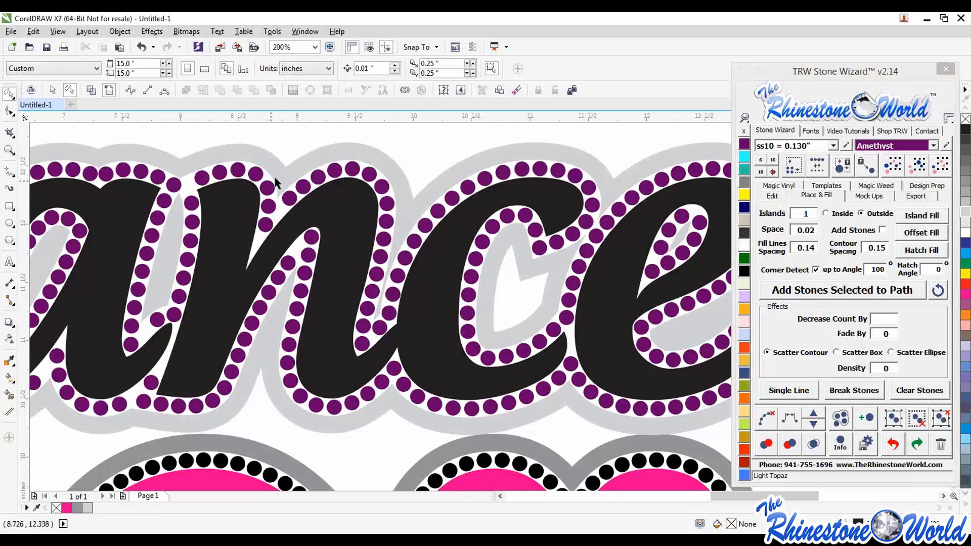
Move the first Amethyst stone of the n's second arch down into the notch beside the first stem's stones
scroll(274, 182, "up", 2)
left_click_drag(337, 260, 319, 282)
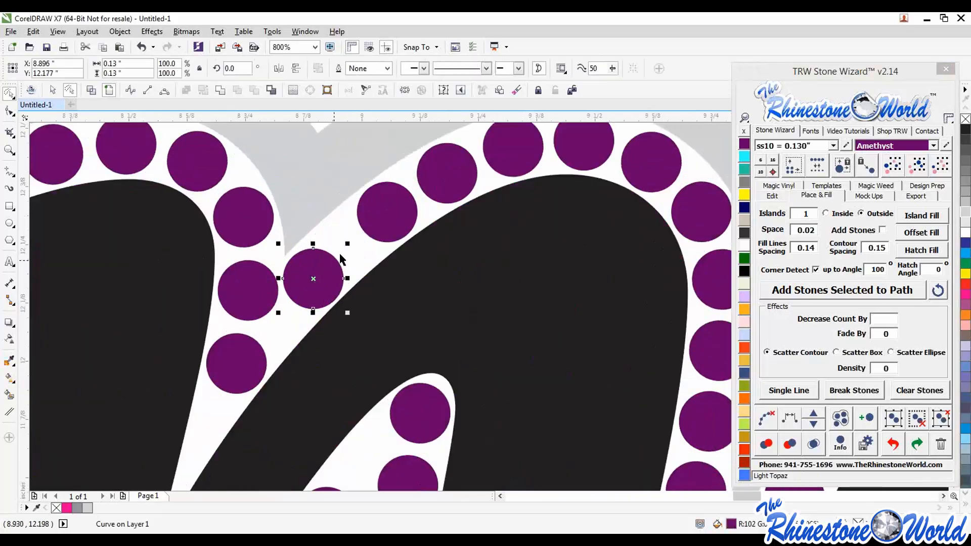
scroll(384, 241, "down", 2)
scroll(402, 225, "up", 2)
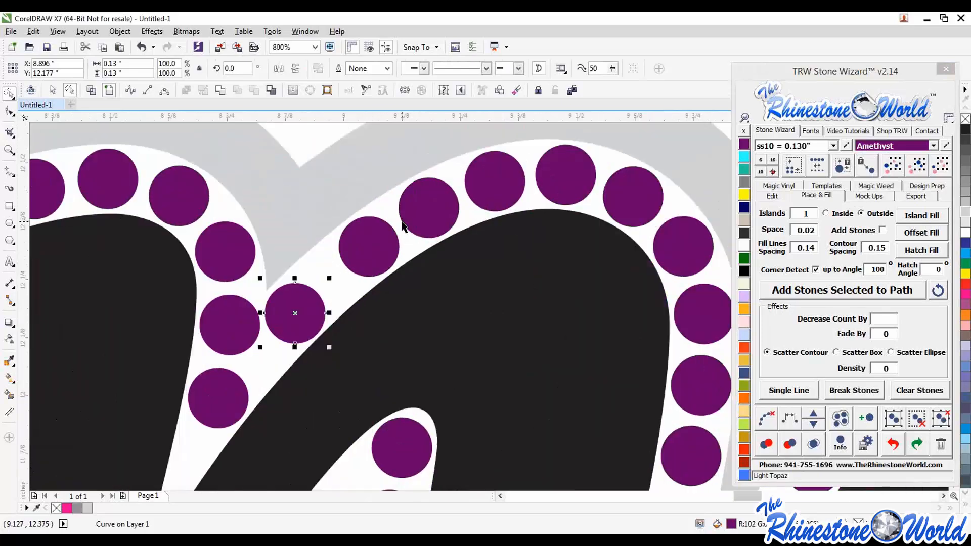
Try shifting the next Amethyst stones on the n's arch by hand, and undo those moves
scroll(371, 264, "up", 1)
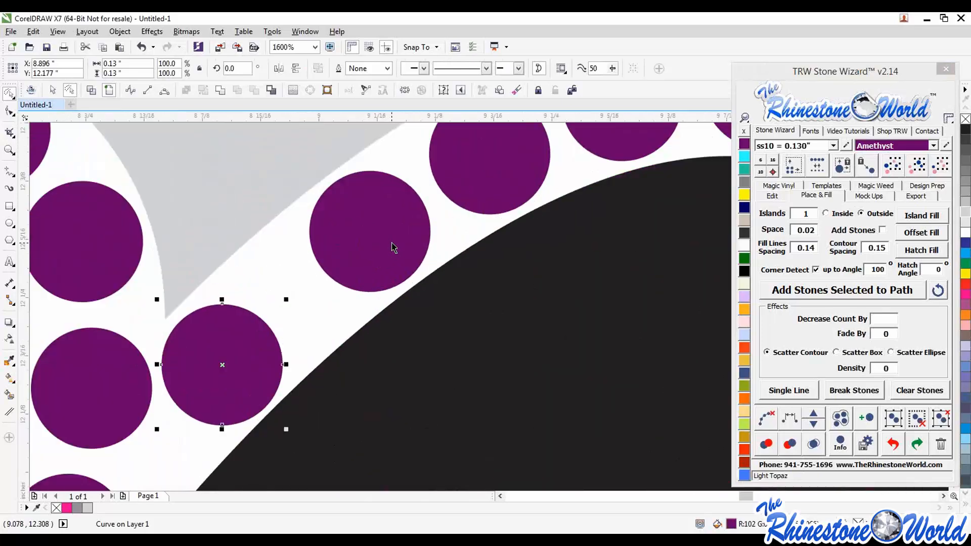
left_click_drag(395, 247, 357, 279)
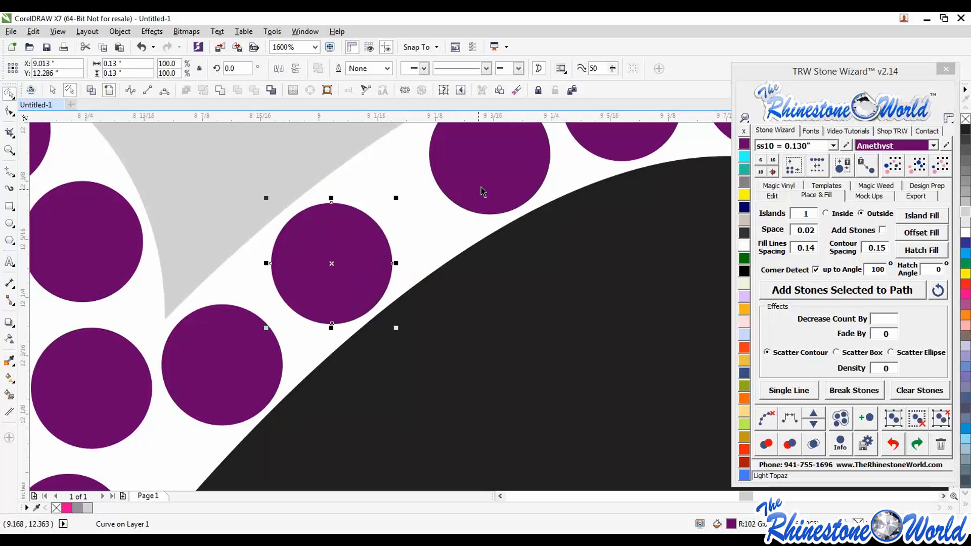
left_click_drag(479, 194, 571, 225)
scroll(483, 216, "down", 3)
scroll(526, 213, "up", 2)
mouse_move(333, 285)
left_mouse_down()
mouse_move(329, 268)
mouse_move(430, 238)
mouse_move(395, 240)
mouse_move(333, 273)
left_mouse_up()
scroll(329, 268, "down", 2)
key("Escape")
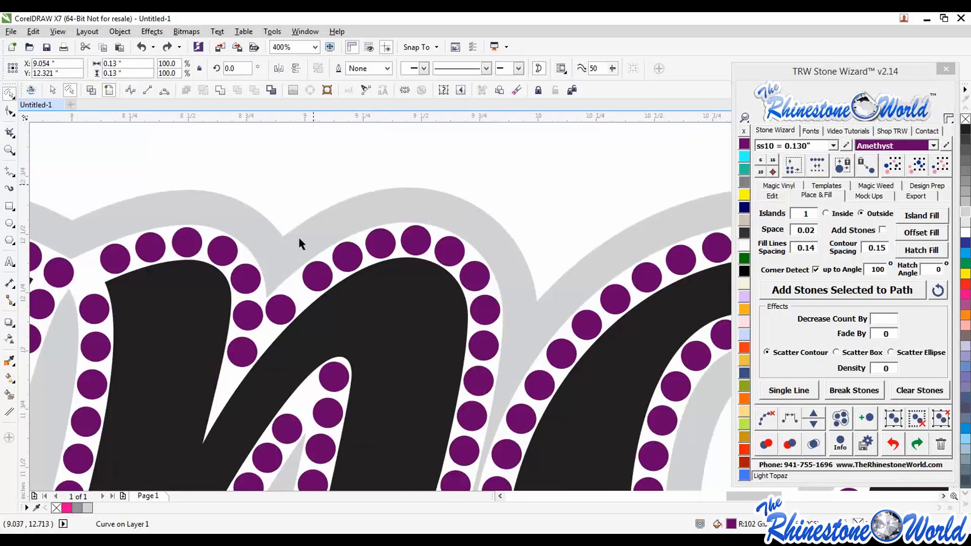
Freehand-select the Amethyst stones over the n's second arch, including one more on its right side, and distribute them evenly
scroll(292, 312, "up", 1)
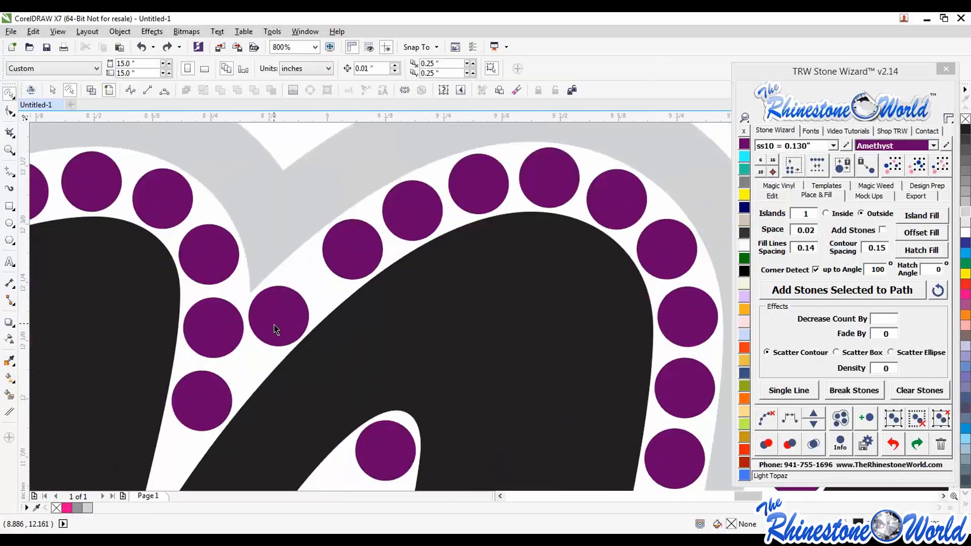
scroll(282, 325, "down", 1)
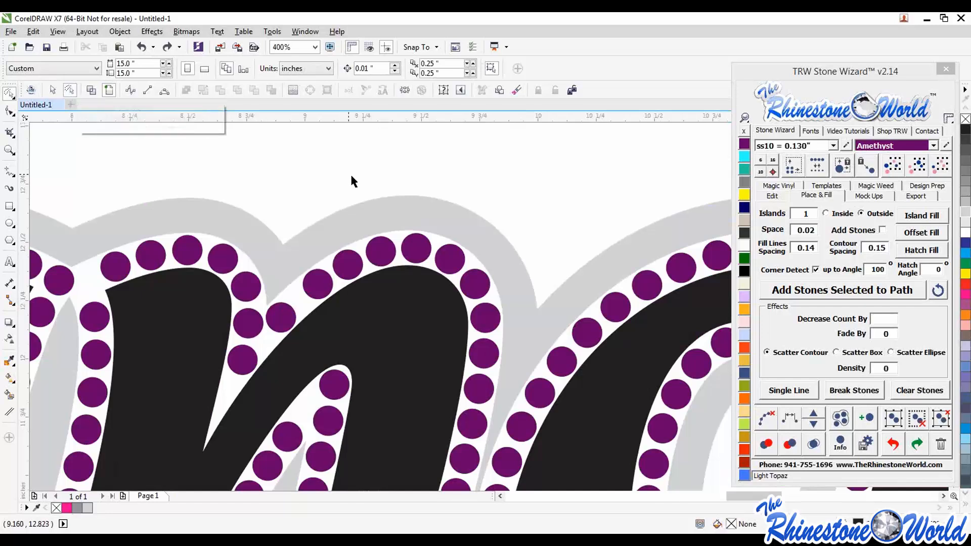
mouse_move(269, 273)
left_mouse_down()
mouse_move(258, 305)
mouse_move(267, 340)
left_mouse_up()
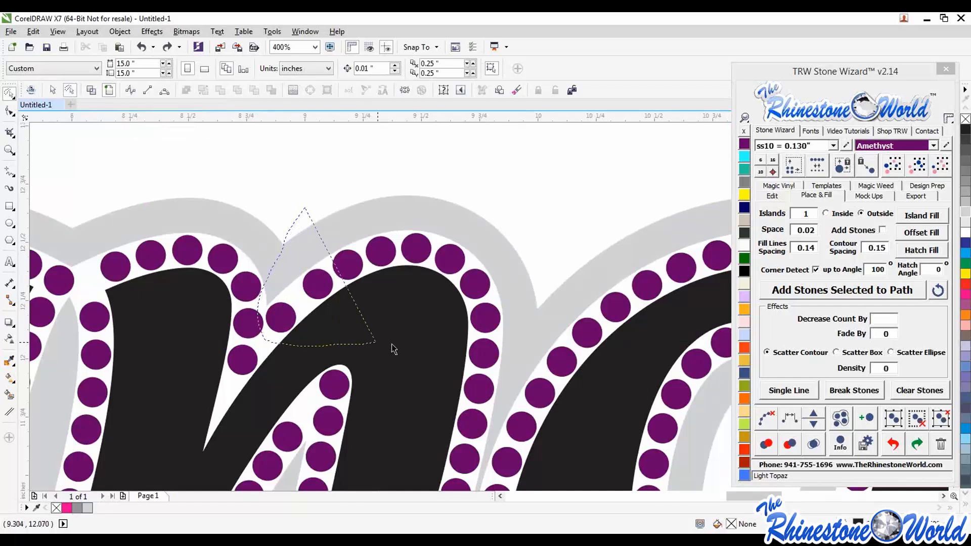
left_click_drag(519, 233, 464, 339)
left_click(488, 357, "shift")
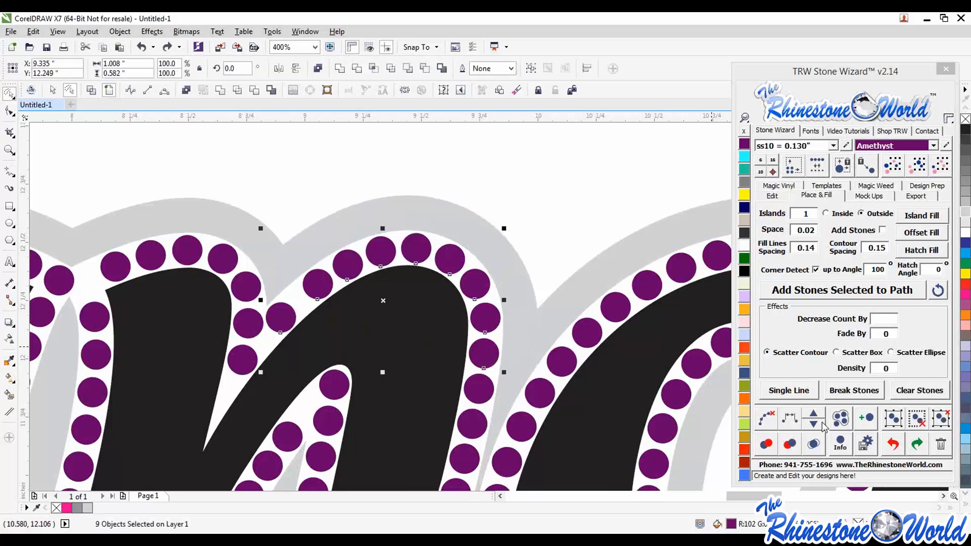
left_click(788, 417)
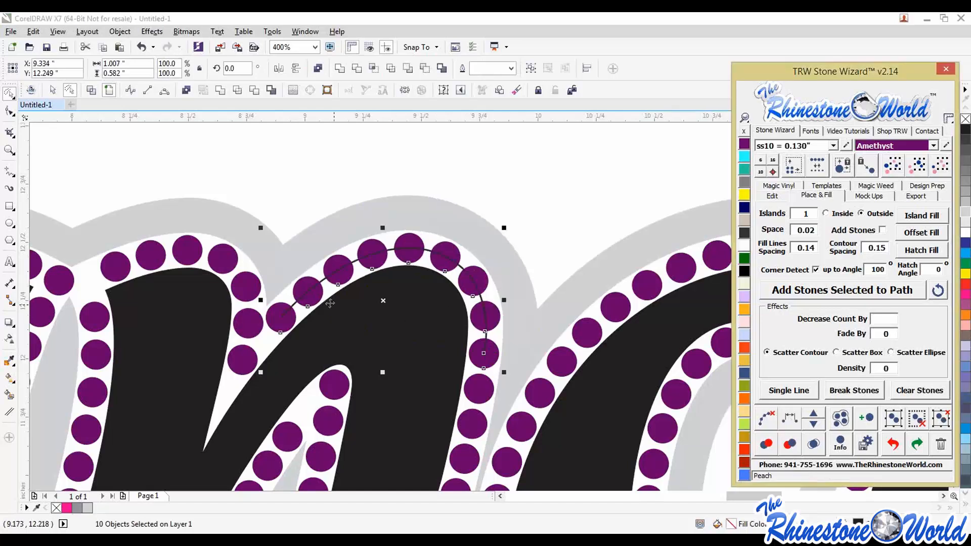
Remove the guide path left over the n's second arch
left_click(666, 347)
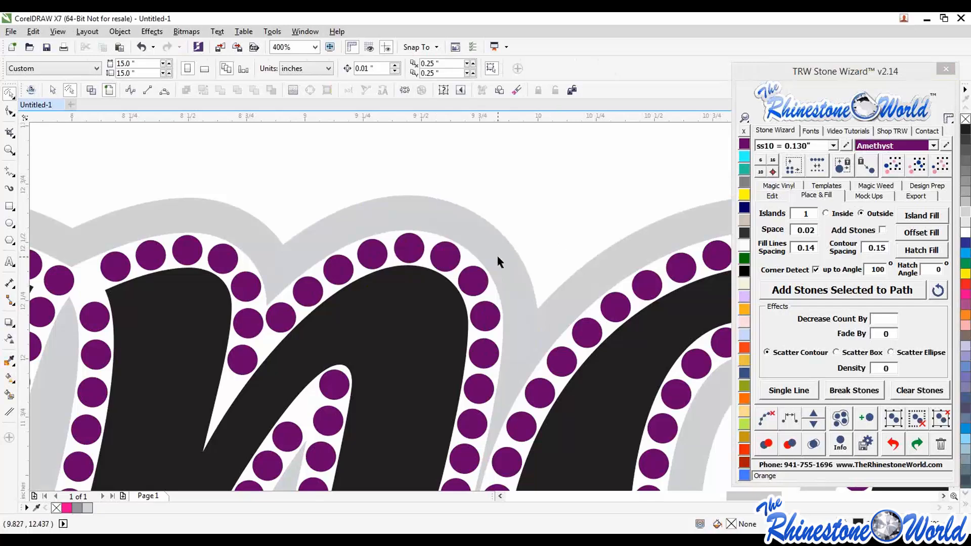
scroll(485, 258, "down", 1)
scroll(436, 335, "up", 2)
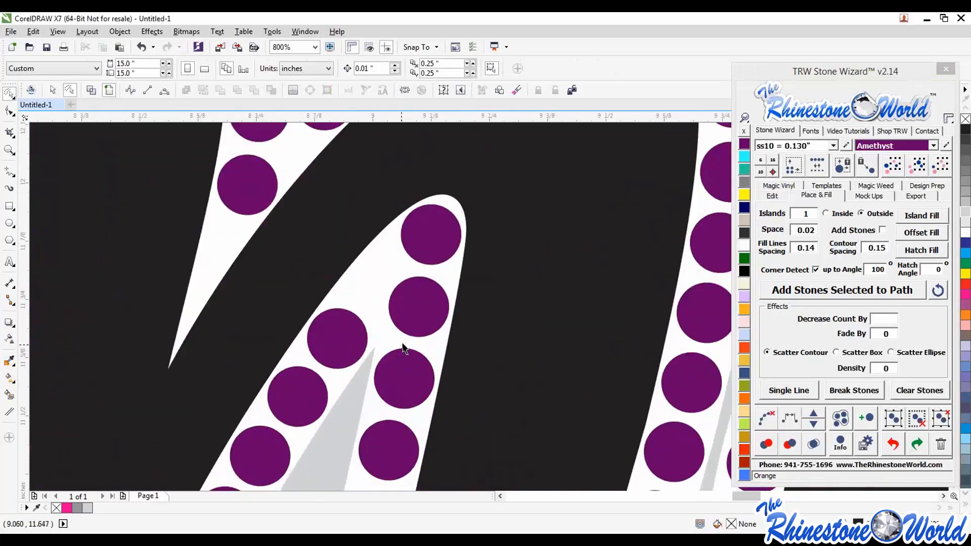
Shift the second Amethyst stone inside the n's inner counter toward the left row, and undo the extra overlapping stone
scroll(424, 314, "up", 1)
left_click(406, 314)
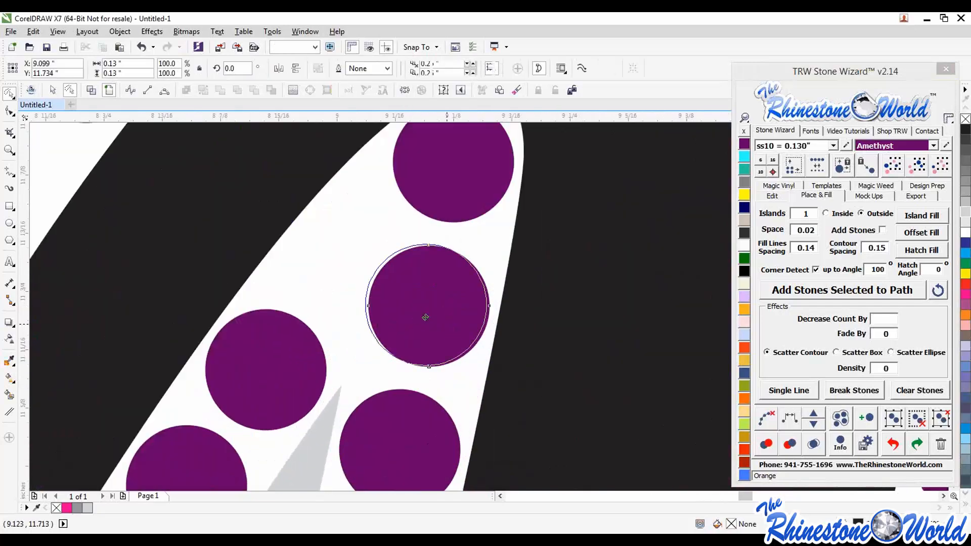
left_click_drag(406, 314, 449, 317)
scroll(470, 280, "down", 1)
key("Escape")
scroll(471, 280, "down", 2)
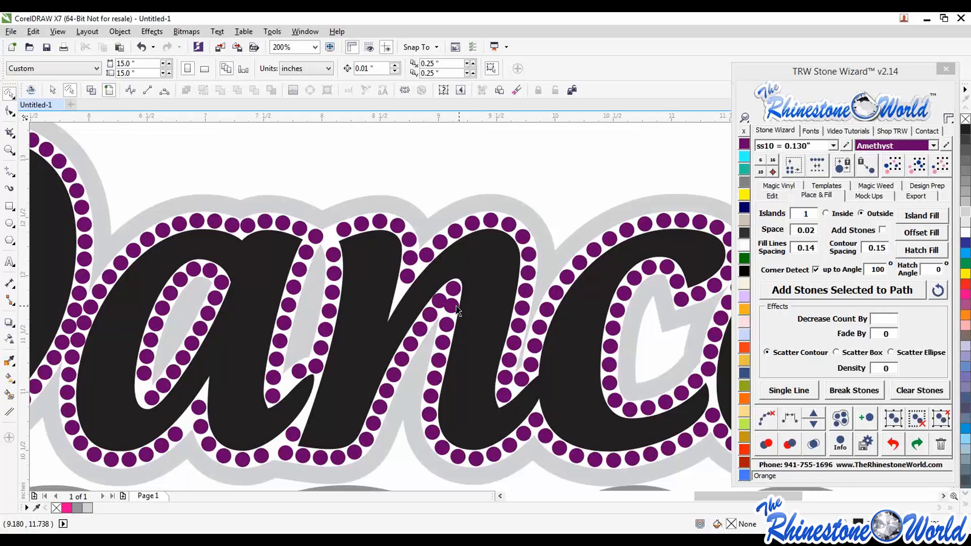
scroll(457, 309, "up", 1)
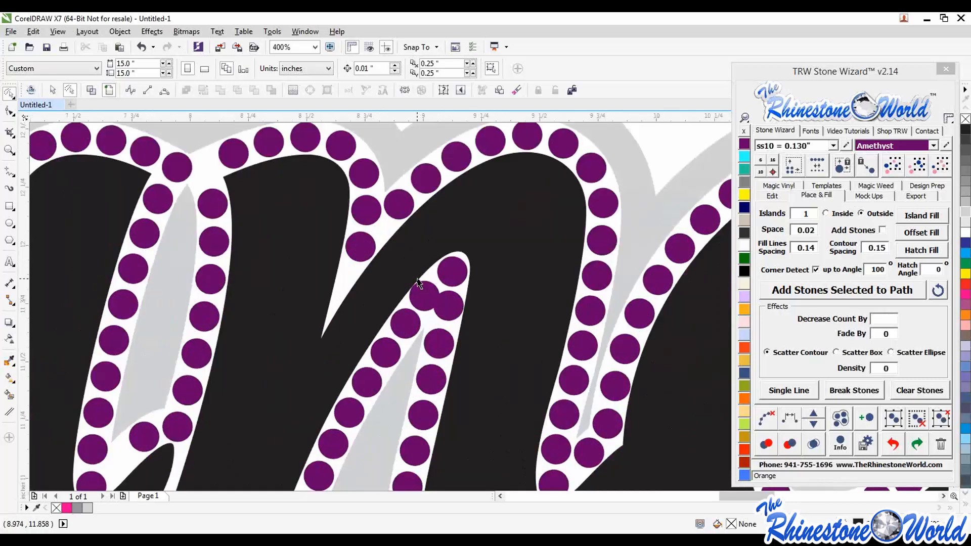
key("ctrl+z")
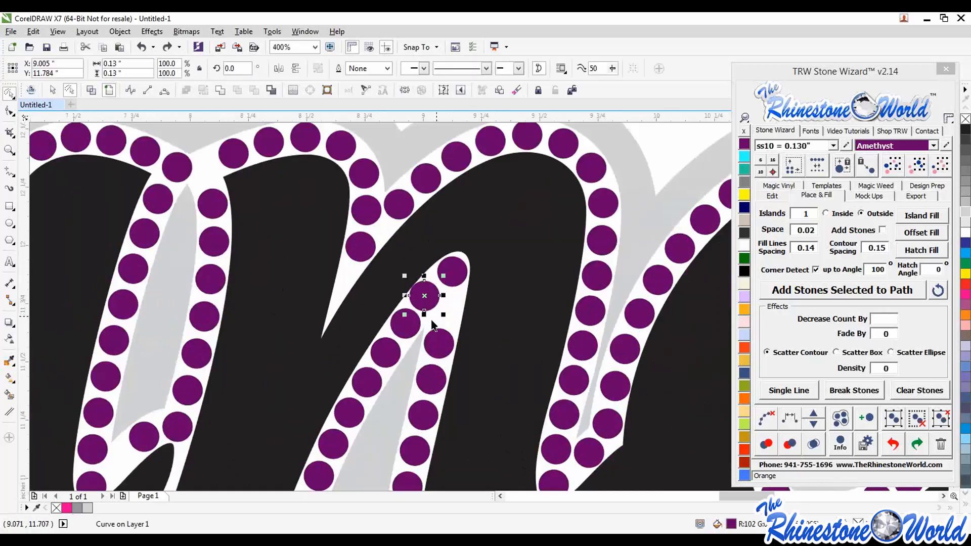
Move the shifted stone down and right so it sits centred below the top stone of the n's inner counter
key("Escape")
scroll(433, 310, "up", 2)
left_click_drag(427, 274, 471, 304)
key("Escape")
scroll(487, 357, "down", 3)
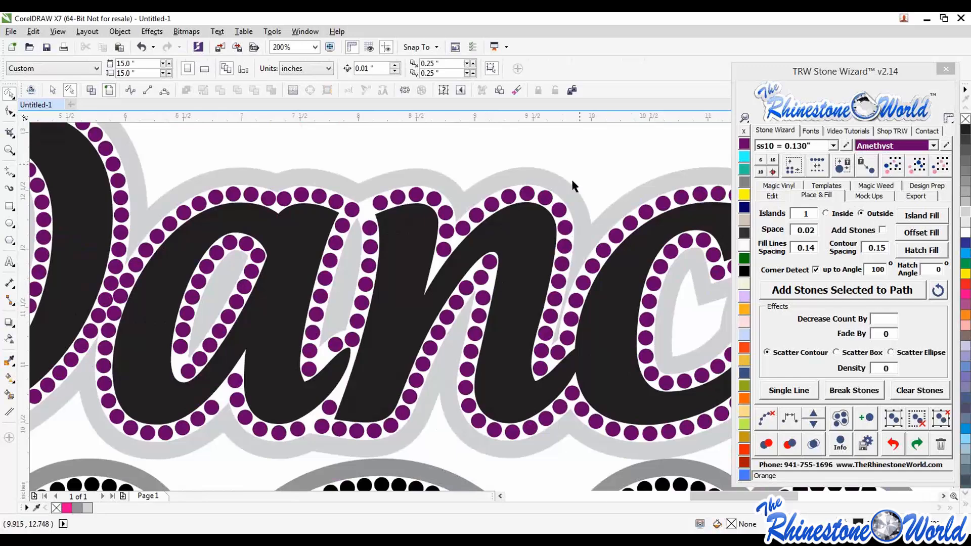
Move the first Amethyst stone of the n's first arch down and left, beside the a's end stone in the notch
scroll(372, 202, "up", 2)
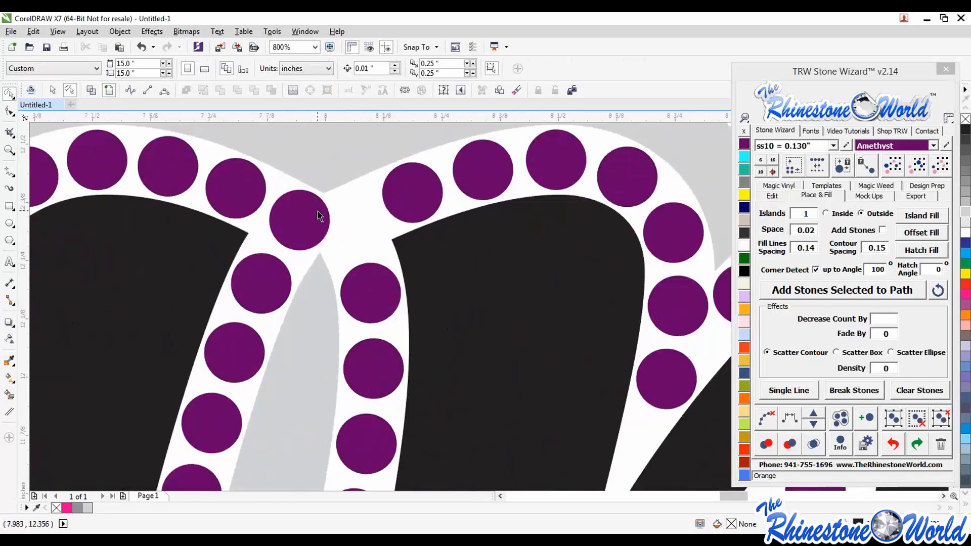
scroll(324, 215, "down", 1)
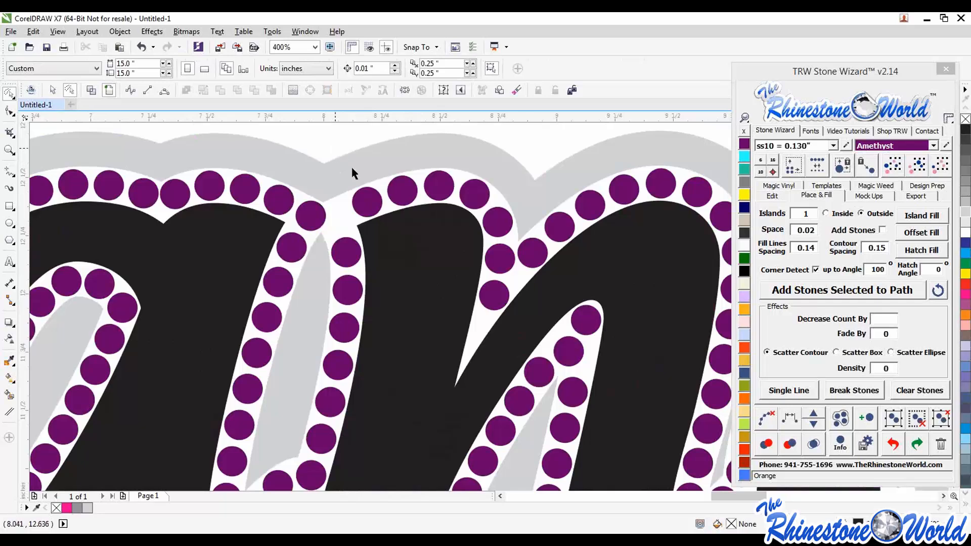
scroll(369, 201, "up", 2)
left_click(386, 211)
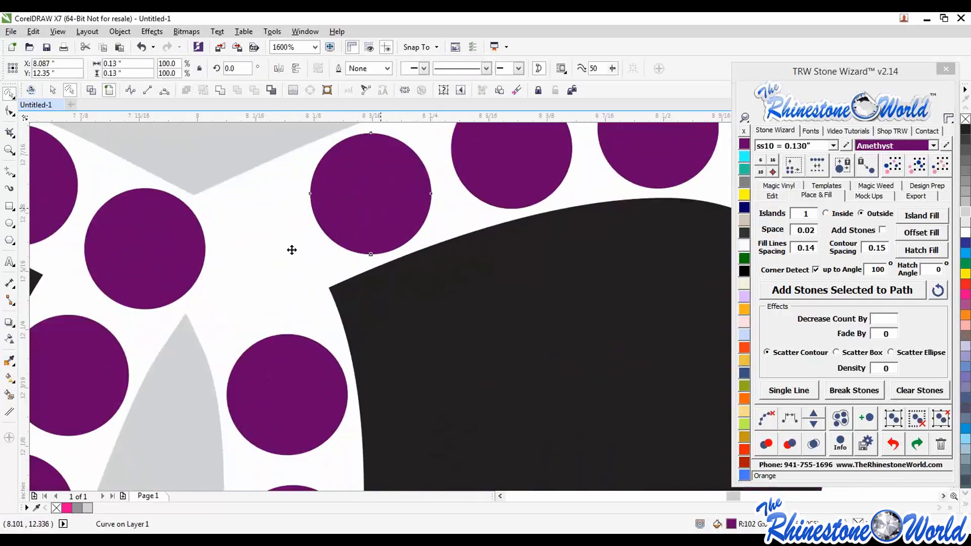
scroll(292, 250, "down", 3)
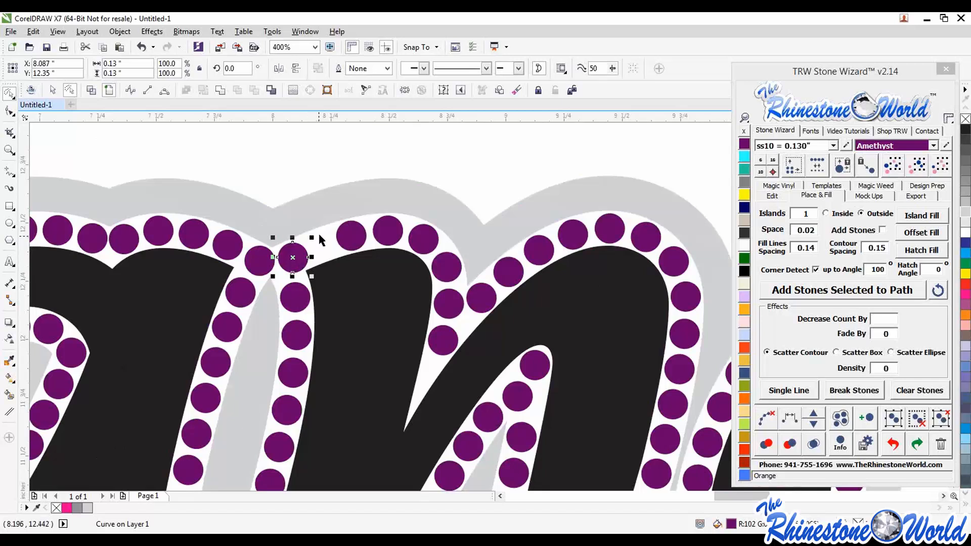
Freehand-select the Amethyst stones over the n's first arch plus the a's end stone, distribute them evenly, and remove the guide path
left_click(309, 163)
mouse_move(264, 247)
left_mouse_down()
mouse_move(275, 271)
mouse_move(357, 289)
mouse_move(441, 385)
mouse_move(472, 356)
mouse_move(475, 284)
mouse_move(471, 218)
mouse_move(448, 195)
mouse_move(467, 268)
left_mouse_up()
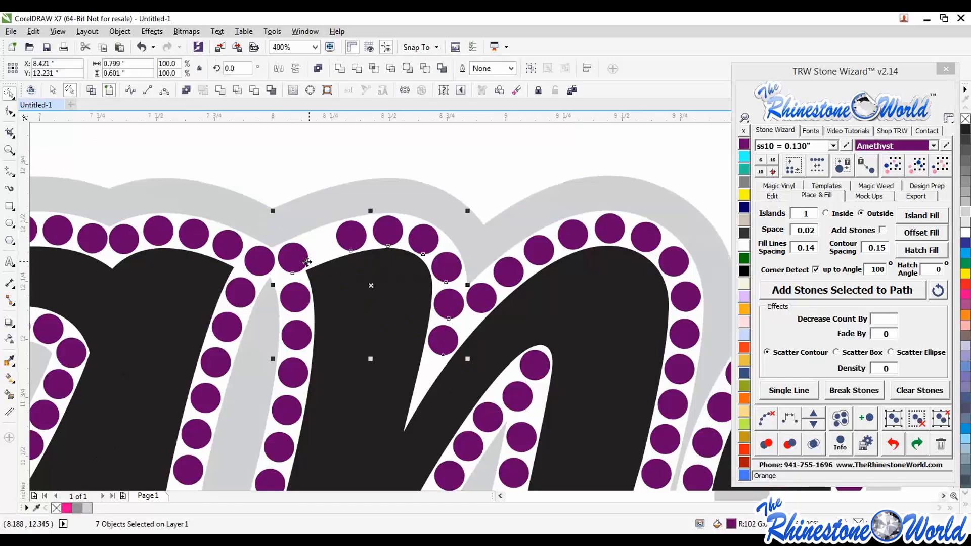
left_click(266, 265, "shift")
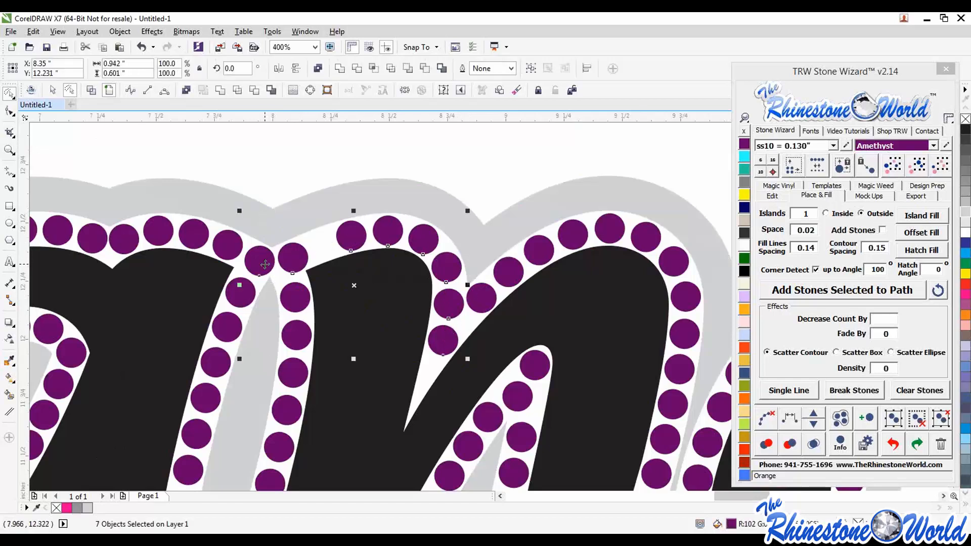
left_click(787, 423)
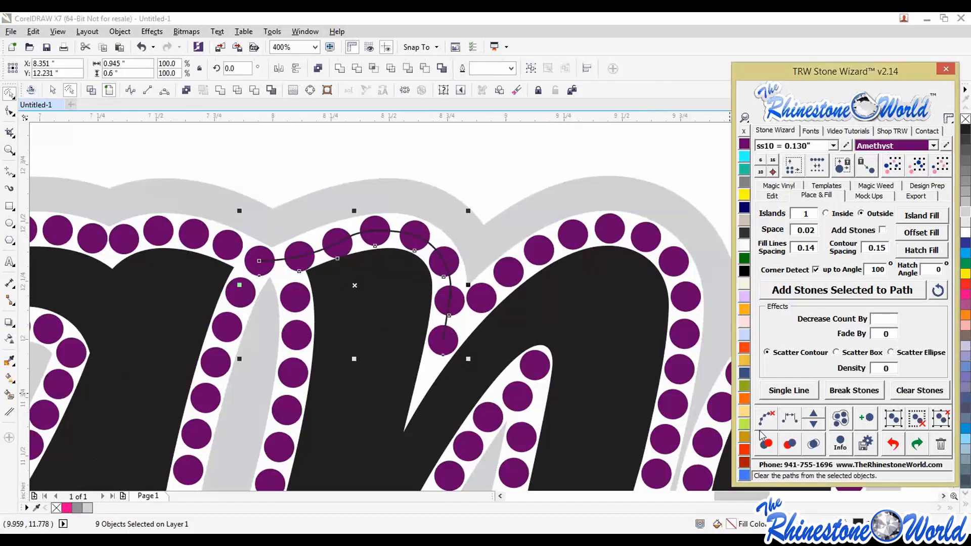
left_click(768, 418)
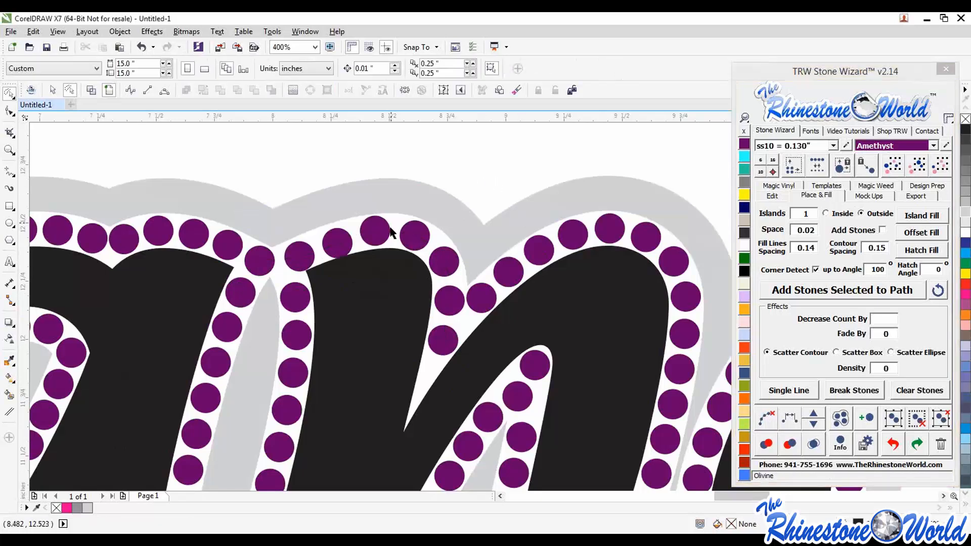
Nudge the Amethyst stone overlapping the start of the n's first arch up, clear of the black lettering
scroll(336, 247, "up", 3)
left_click(359, 244)
scroll(358, 245, "down", 6)
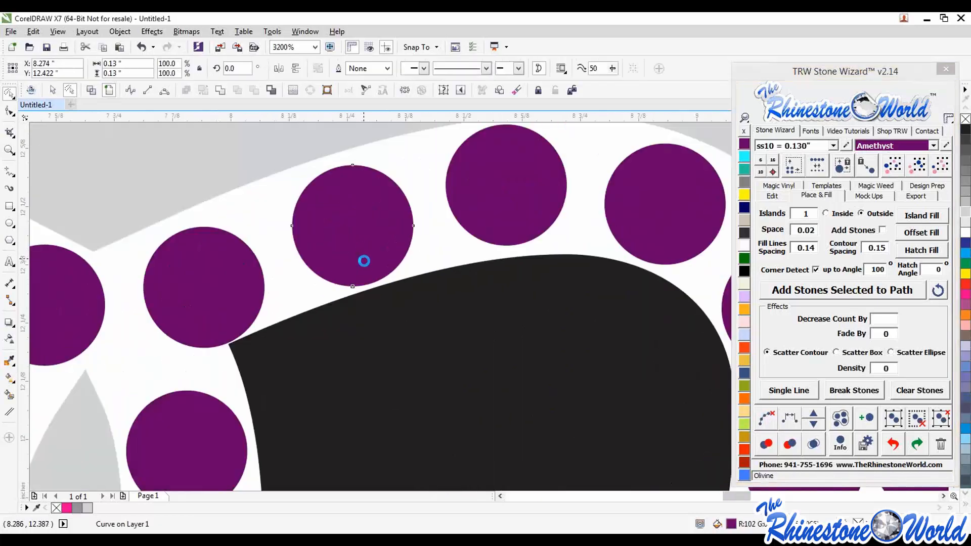
key("Escape")
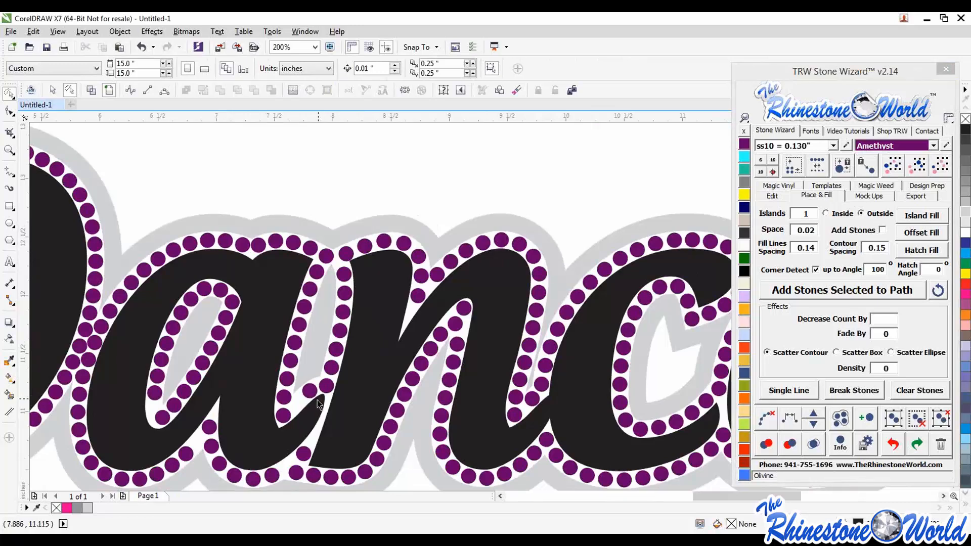
Nudge the Amethyst stone above the a's tail up, place a copy down-left in the gap, and shift the neighbouring stone left
scroll(314, 392, "up", 3)
left_click(361, 286)
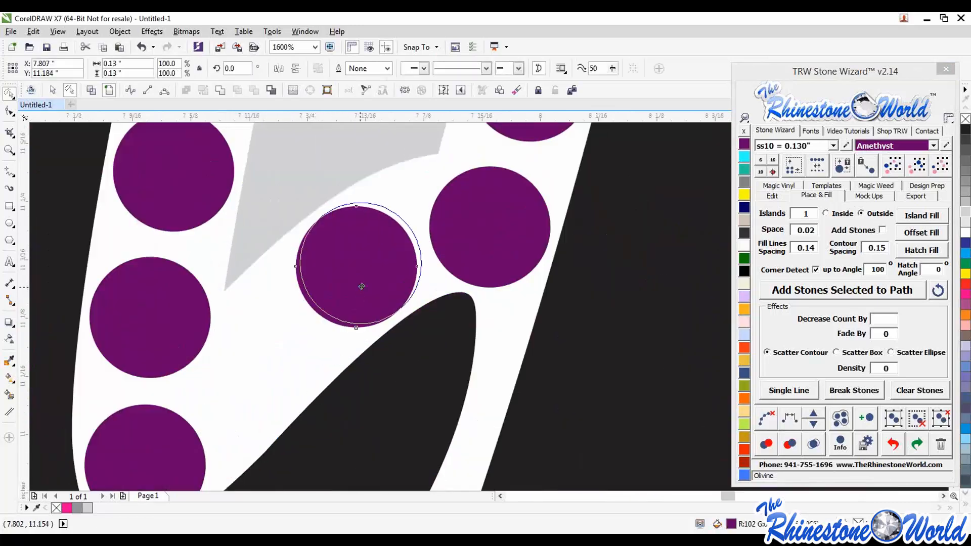
left_click_drag(361, 287, 266, 379)
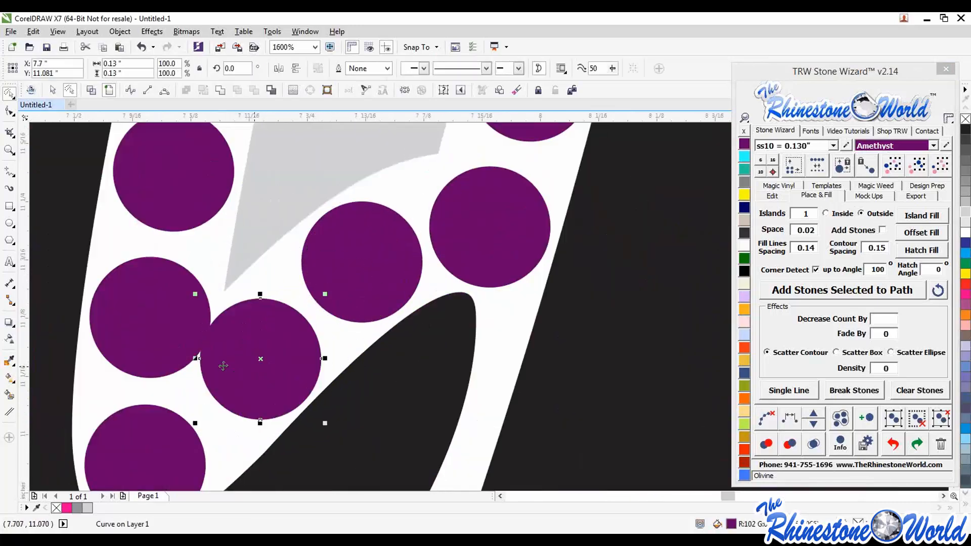
left_click_drag(167, 357, 160, 355)
left_click(285, 280)
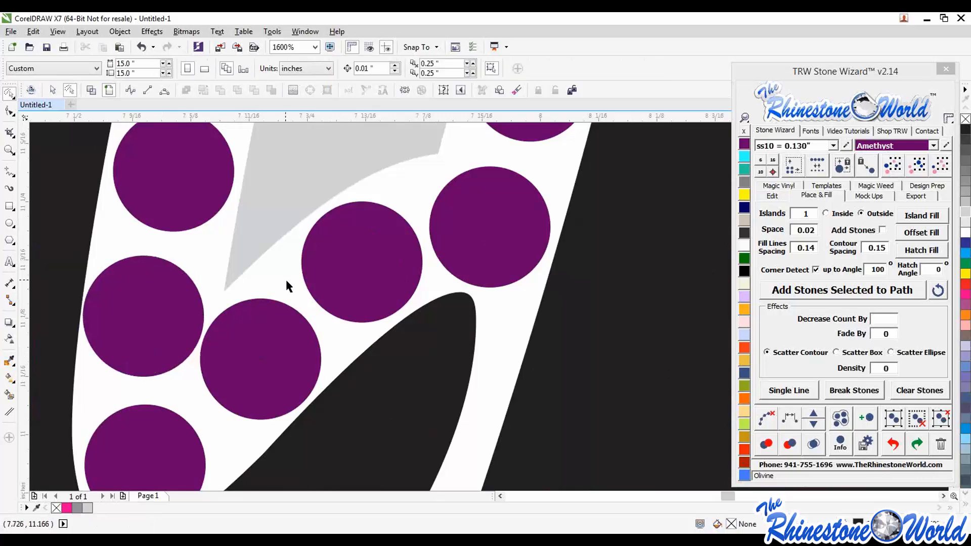
scroll(286, 285, "down", 4)
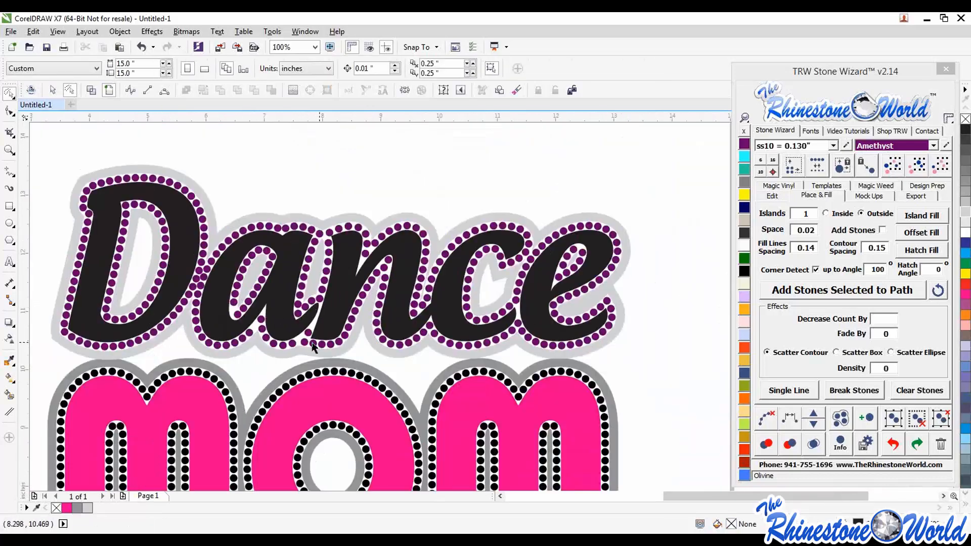
Move the Amethyst stone at the bottom a-n junction up-left into the a's row, and bring the stone above it slightly down-left
scroll(312, 348, "up", 3)
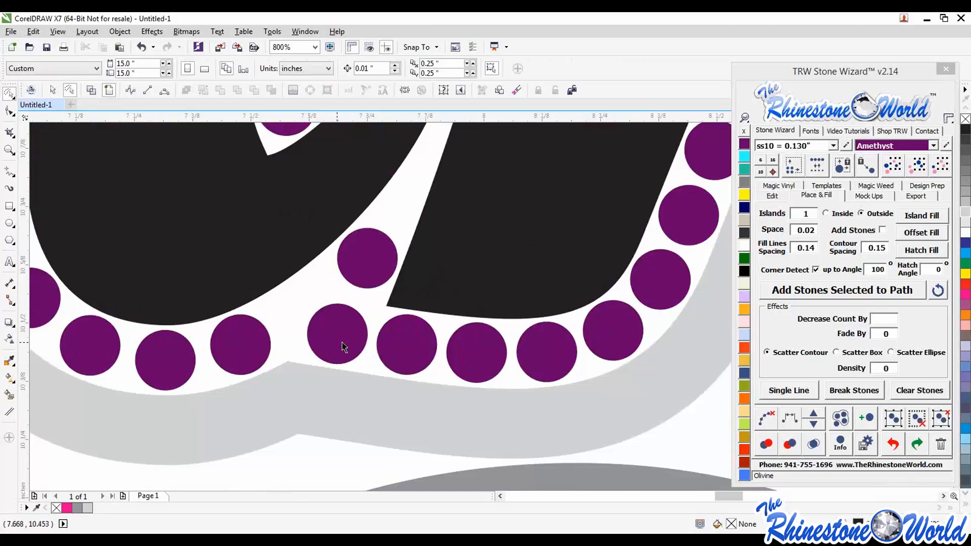
left_click_drag(343, 346, 321, 330)
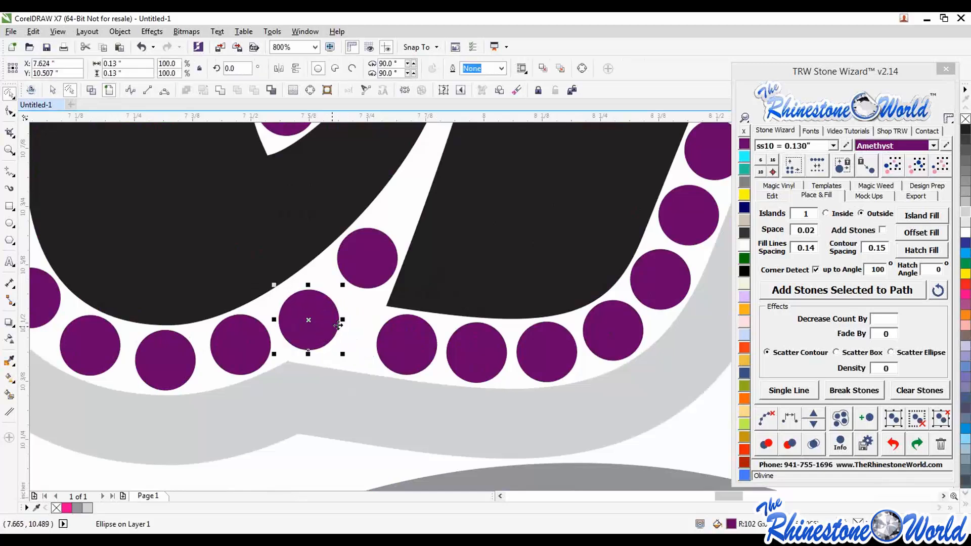
left_click(358, 309)
left_click_drag(365, 256, 359, 266)
left_click(389, 224)
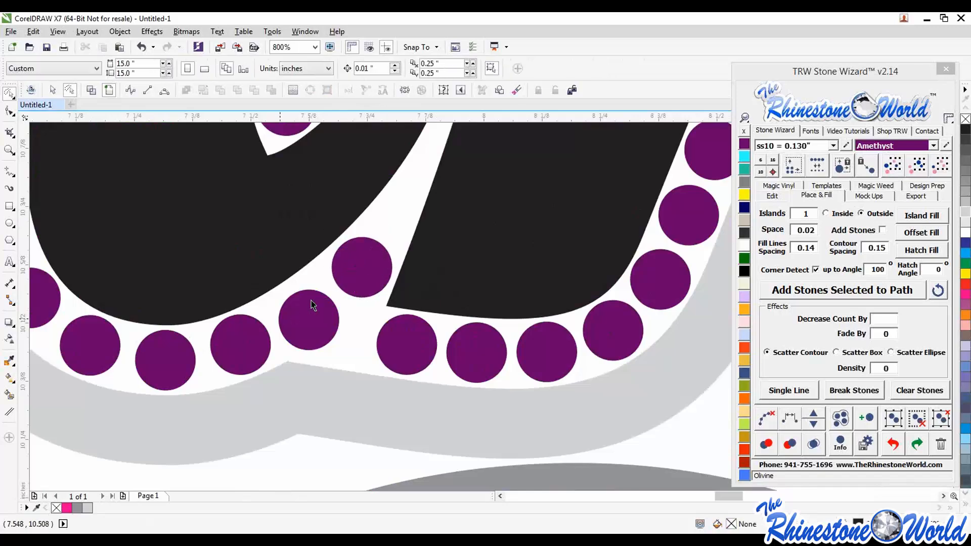
scroll(322, 334, "down", 1)
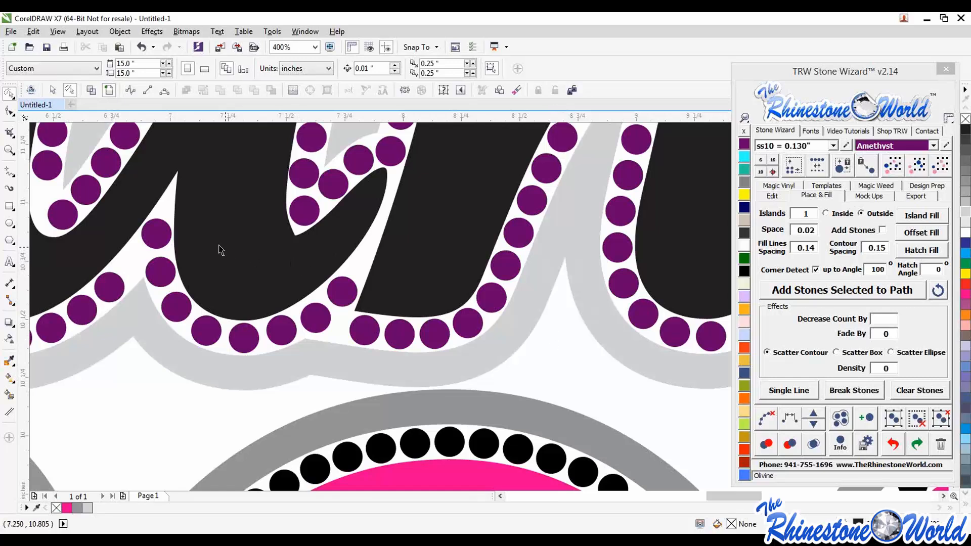
left_click(14, 175)
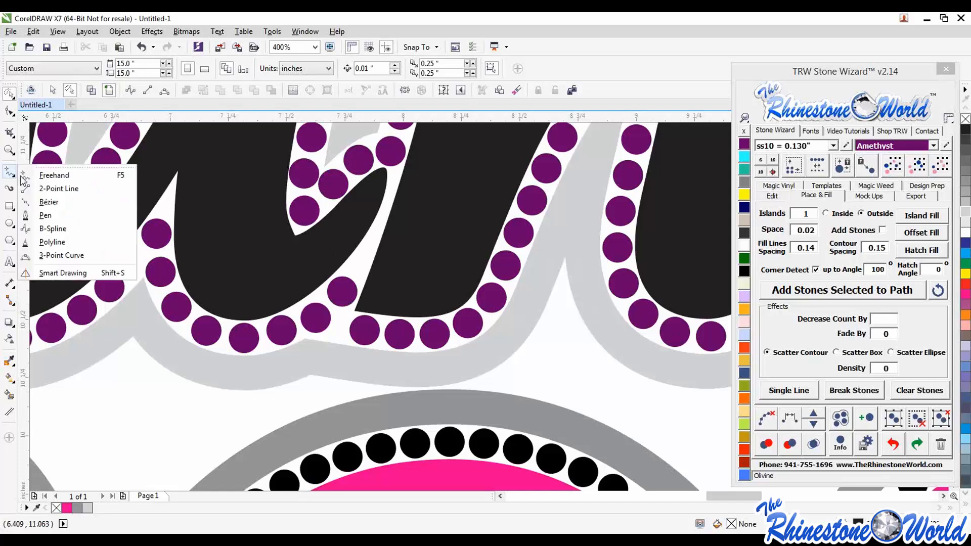
left_click(55, 177)
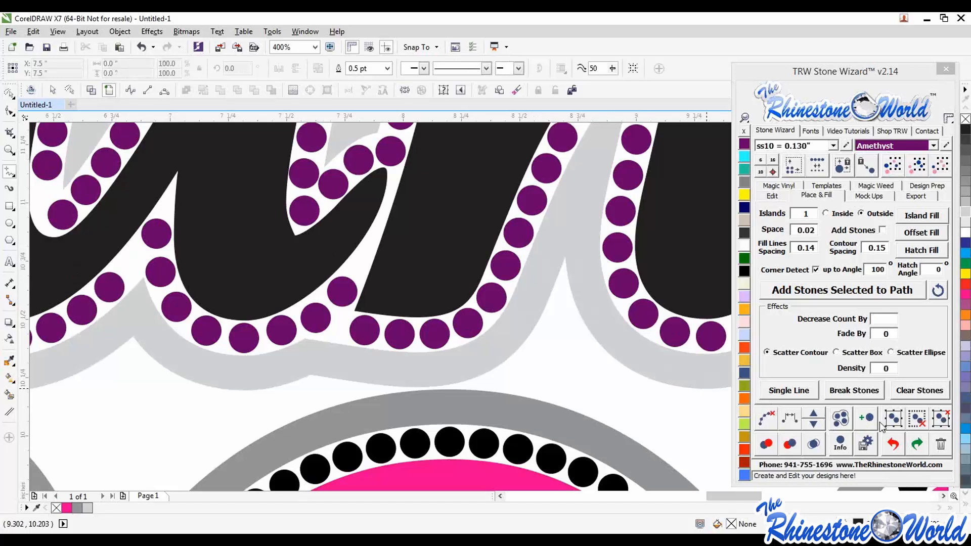
left_click(843, 420)
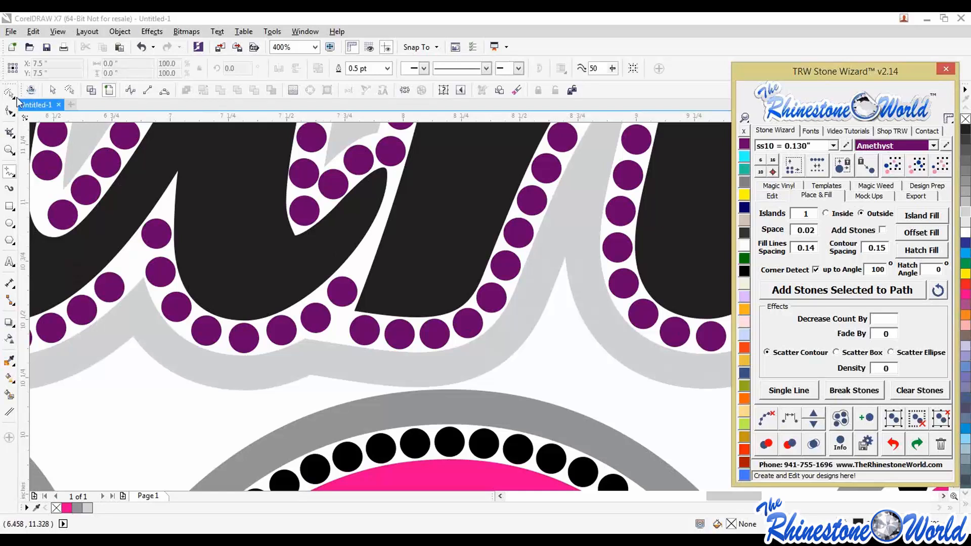
left_click(53, 91)
left_click(53, 93)
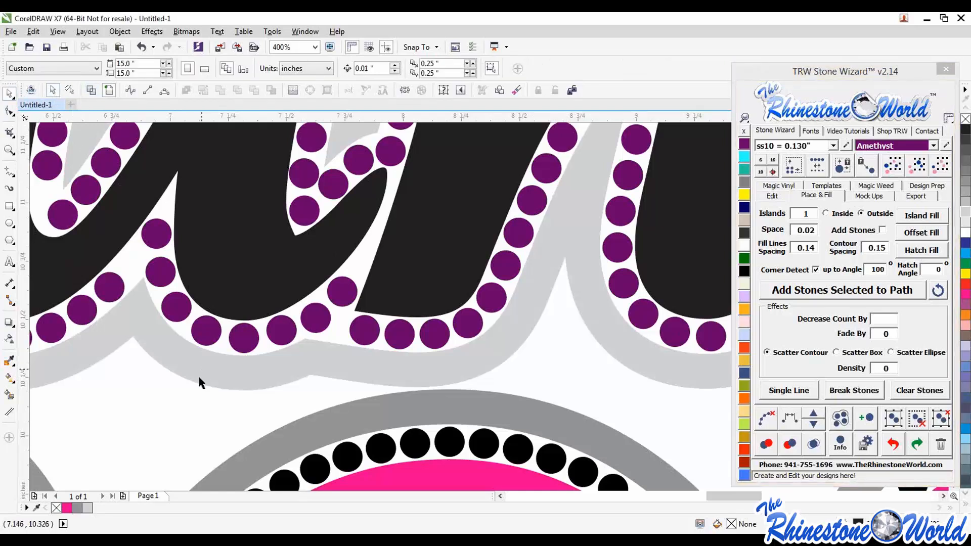
Move the first Amethyst stone under the n's first stem left toward the a's bottom row
scroll(373, 343, "up", 2)
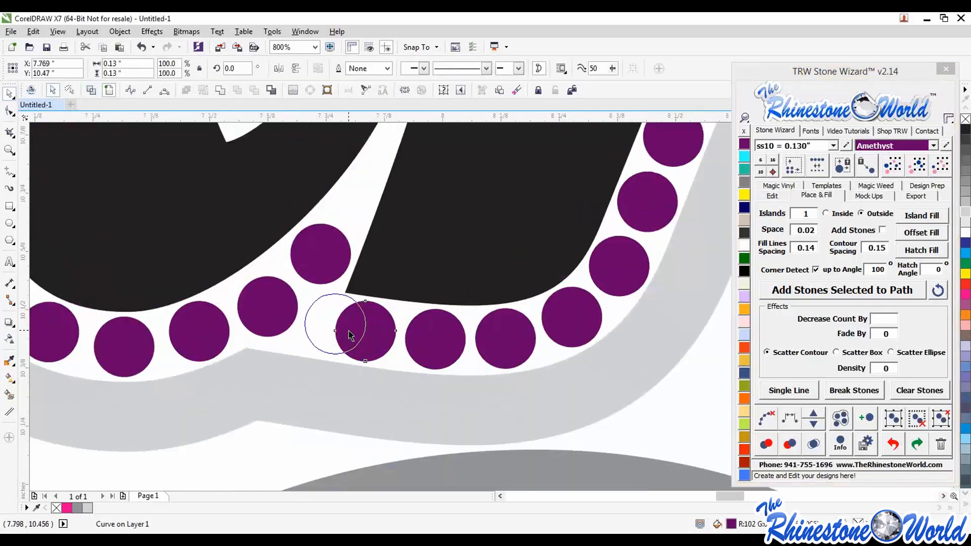
left_click(372, 335)
scroll(351, 331, "down", 2)
left_click(449, 357)
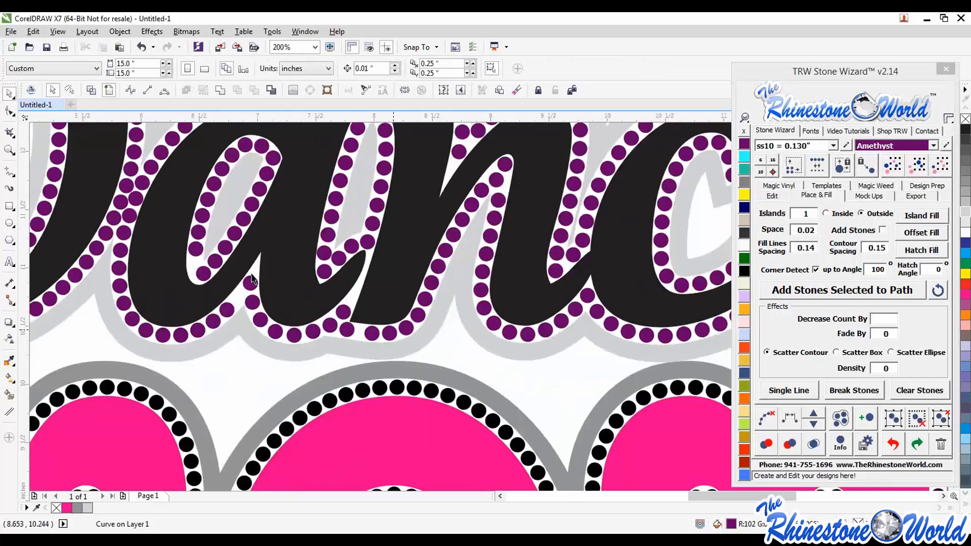
Draw a freehand outline around the stones under the n's first stem, select those inside plus the next one up, and distribute them evenly
left_click(10, 173)
mouse_move(428, 354)
left_mouse_down()
mouse_move(446, 340)
mouse_move(443, 293)
mouse_move(433, 283)
mouse_move(392, 298)
left_mouse_up()
mouse_move(354, 320)
left_mouse_down()
mouse_move(335, 340)
mouse_move(346, 345)
mouse_move(420, 350)
left_mouse_up()
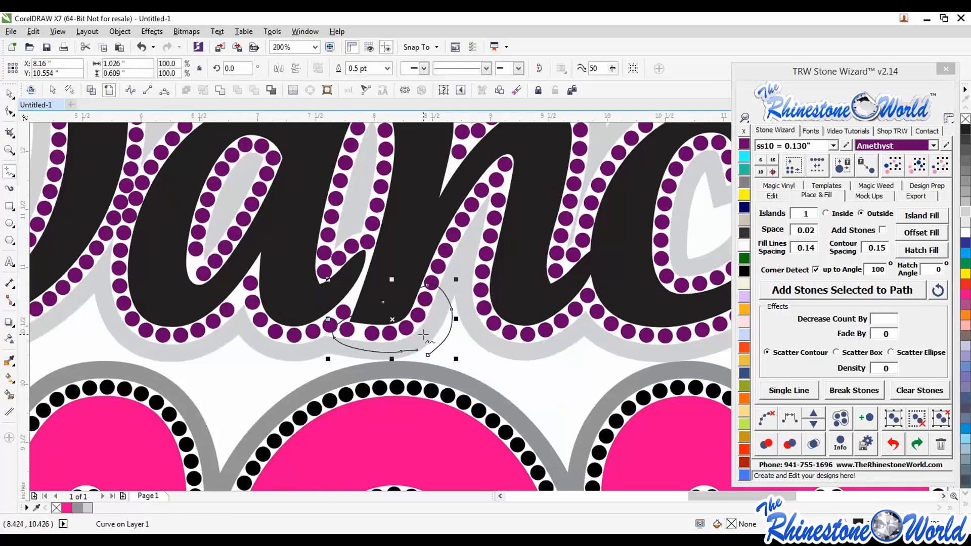
left_click(845, 426)
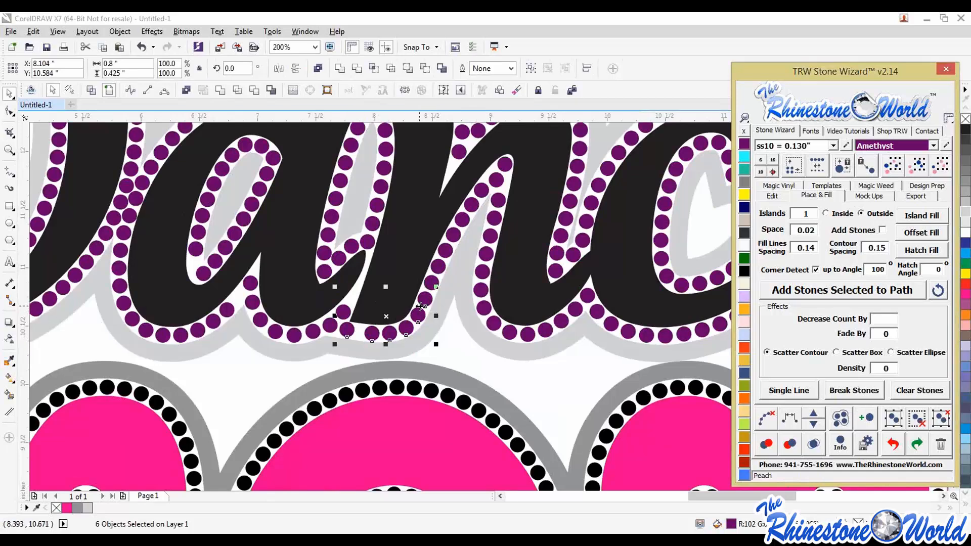
left_click(430, 286, "shift")
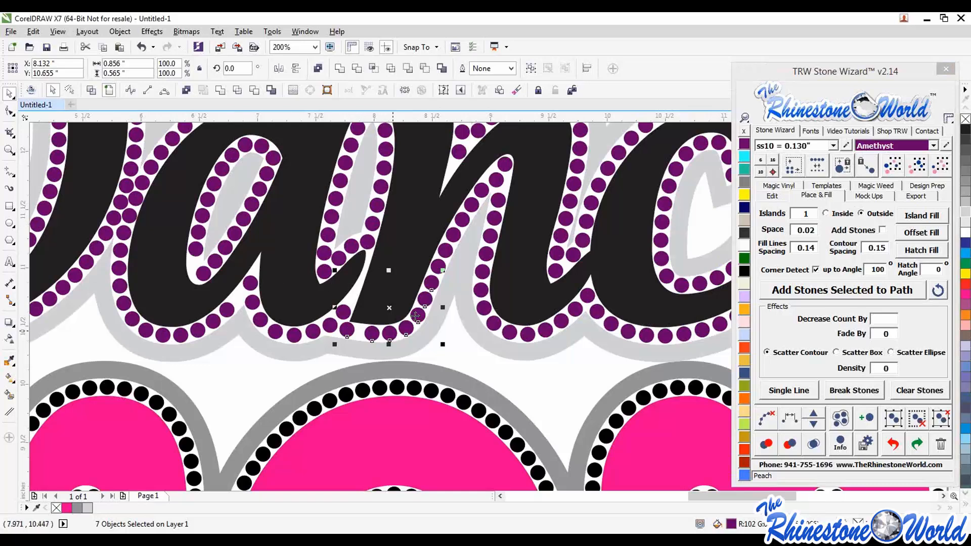
left_click(794, 419)
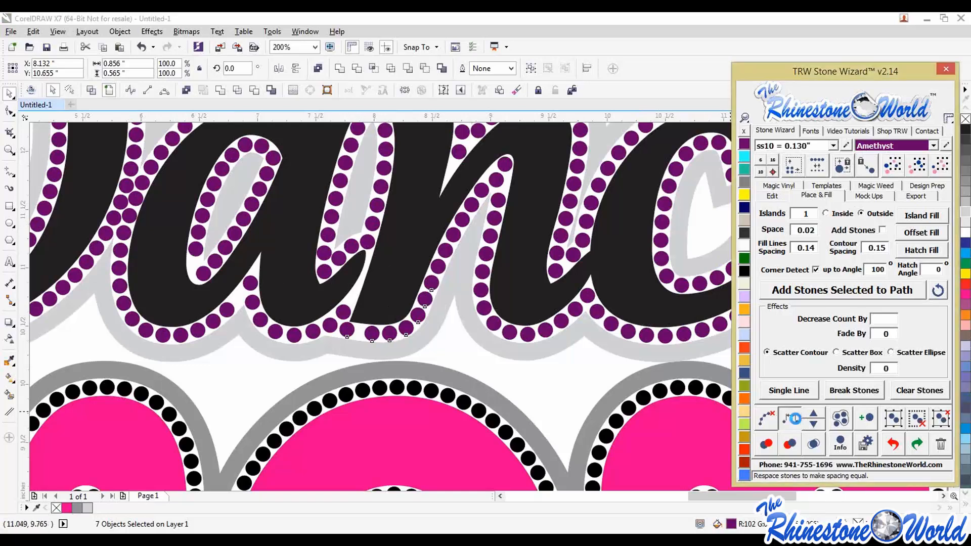
Place a copy of the Amethyst stone in the notch between the a's bowl and stem, and nudge the original slightly down and right
left_click(767, 420)
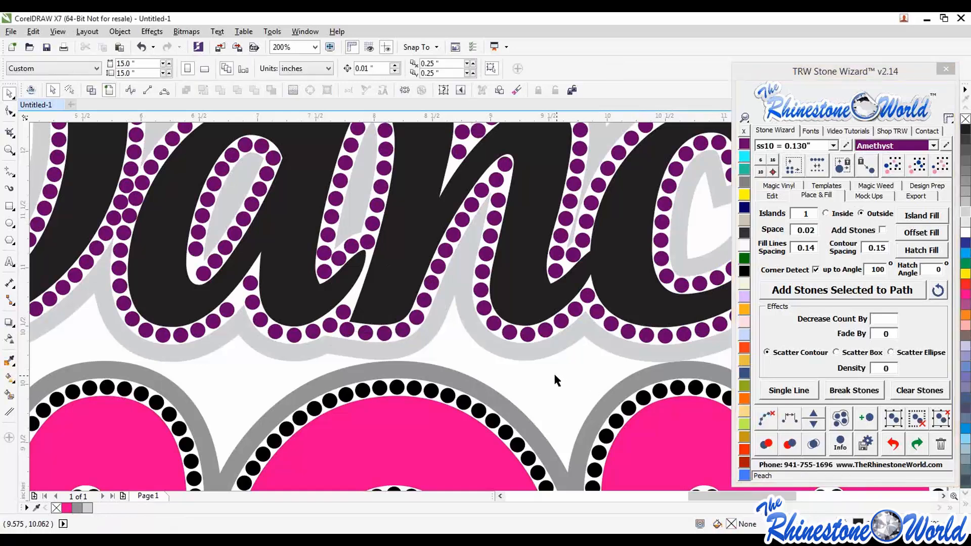
scroll(468, 325, "down", 1)
scroll(355, 314, "up", 2)
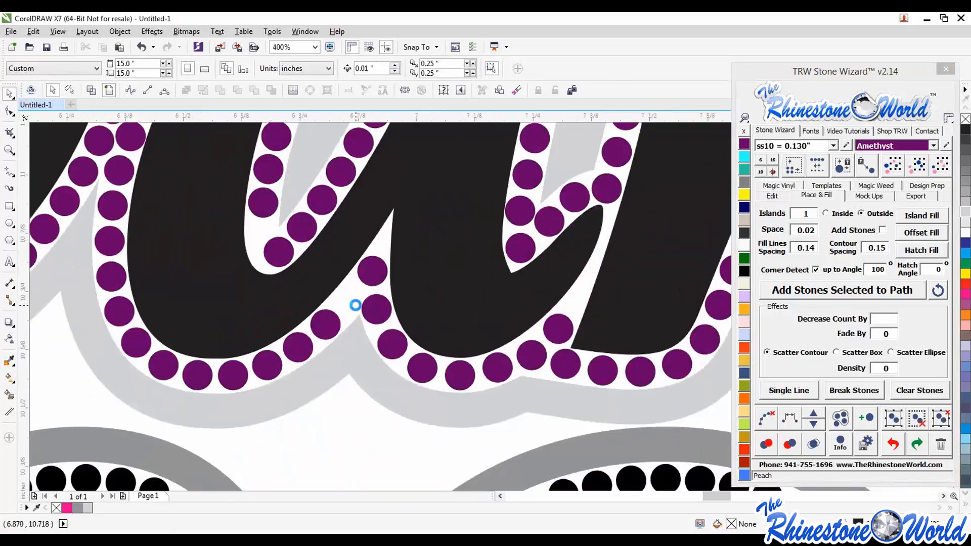
scroll(356, 306, "up", 2)
left_click_drag(458, 337, 354, 291)
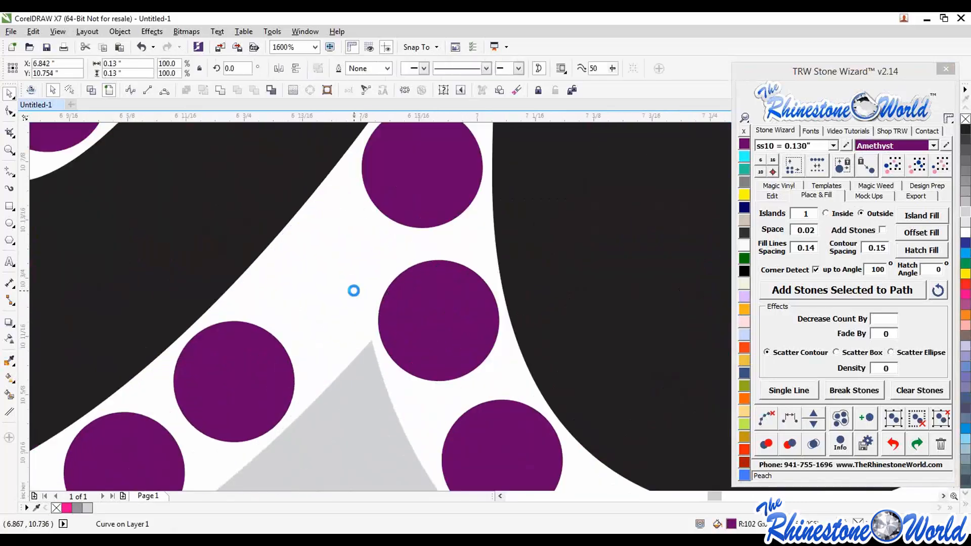
left_click_drag(457, 347, 461, 351)
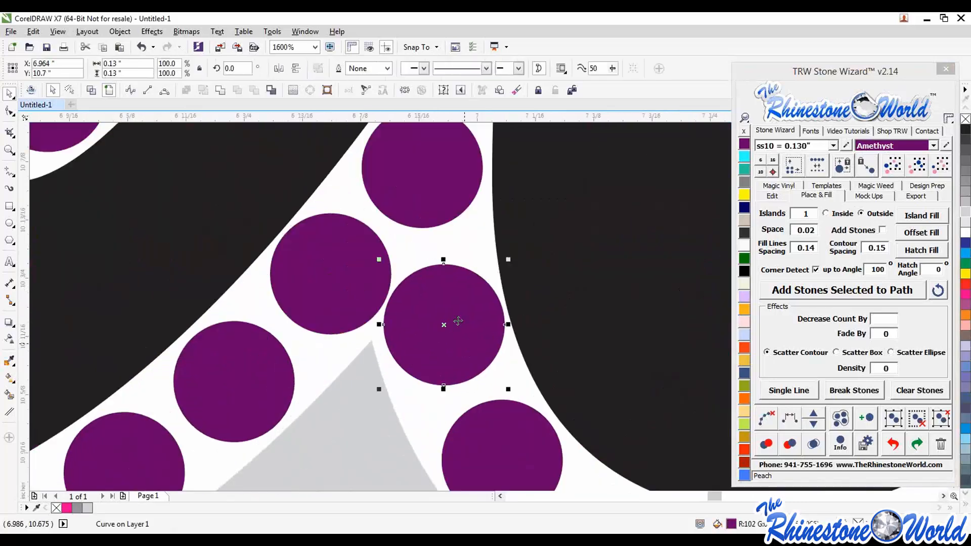
left_click(455, 233)
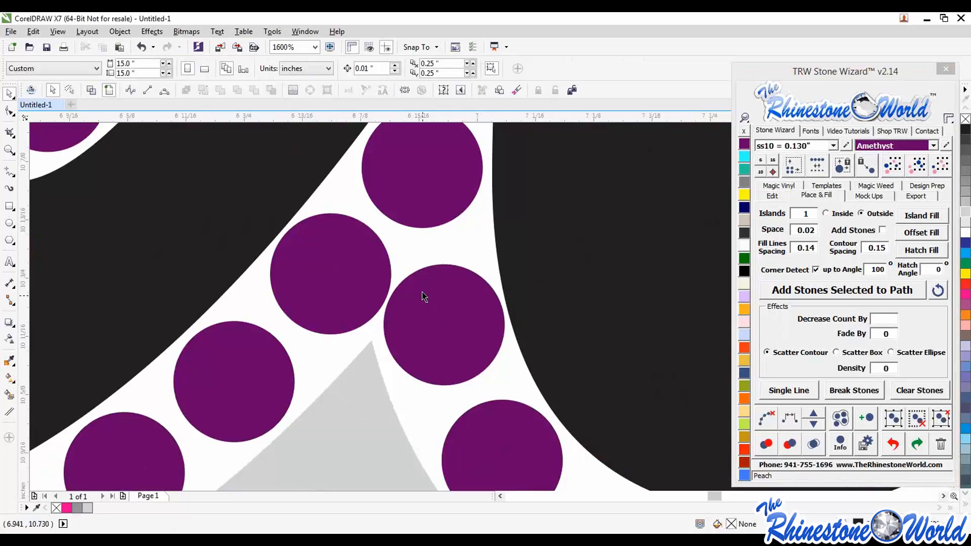
Move the lowest Amethyst stone on the left side of the a's inner opening down toward the bottom stone
scroll(423, 295, "down", 1)
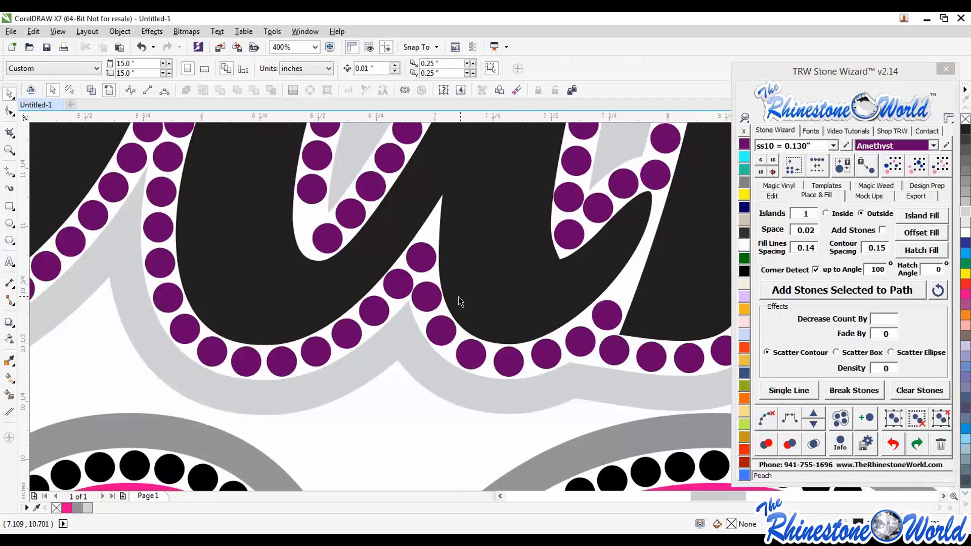
scroll(363, 297, "down", 2)
scroll(345, 270, "up", 2)
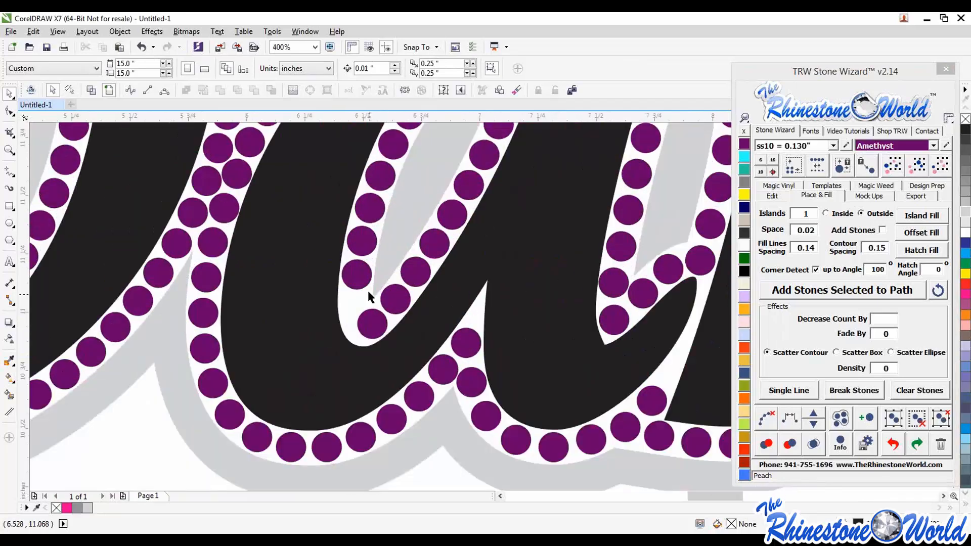
scroll(374, 291, "up", 2)
left_click_drag(344, 214, 346, 292)
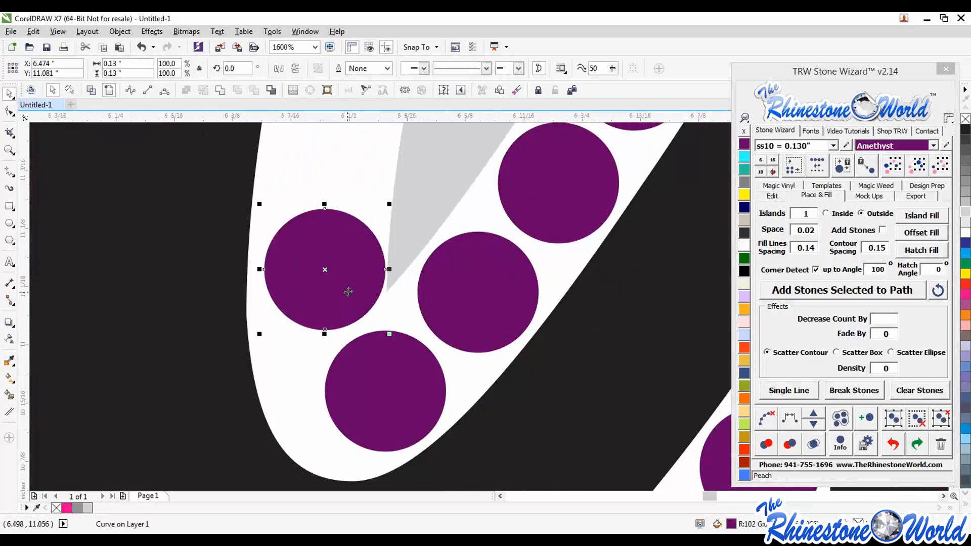
scroll(351, 286, "down", 2)
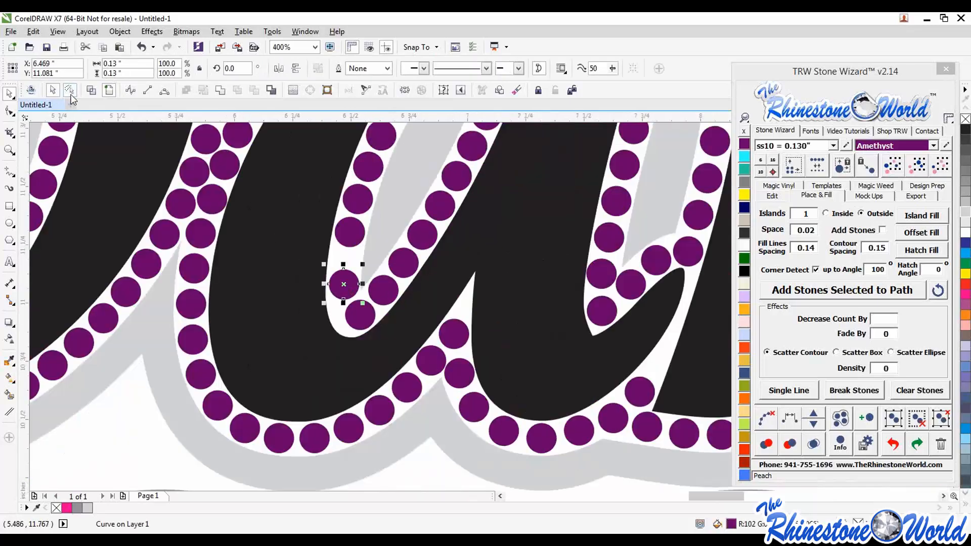
scroll(424, 316, "down", 1)
left_click(452, 190)
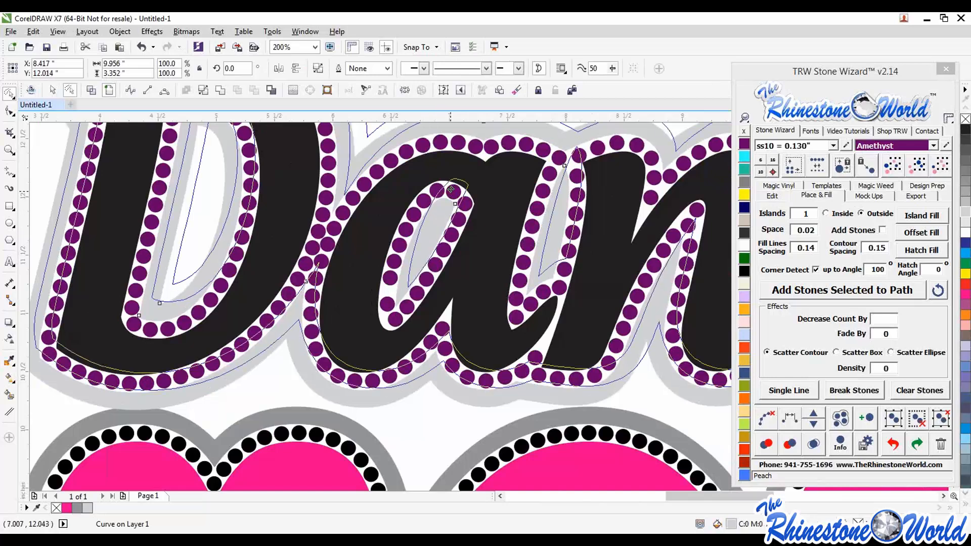
left_click_drag(451, 190, 439, 209)
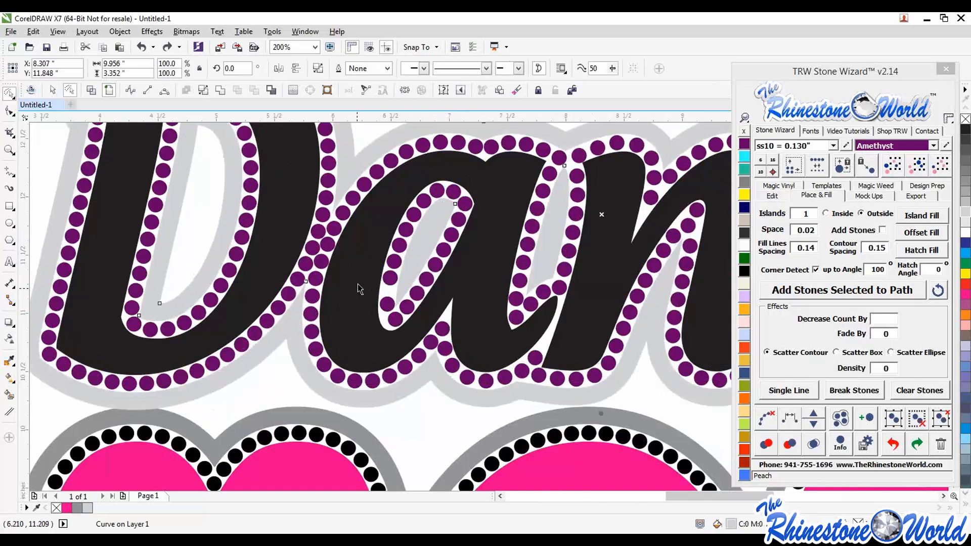
Draw a freehand selection around the stones on the left side of the a's opening, add the top one, and space them equally
mouse_move(350, 293)
left_mouse_down()
mouse_move(392, 319)
mouse_move(446, 188)
mouse_move(405, 183)
mouse_move(399, 222)
left_mouse_up()
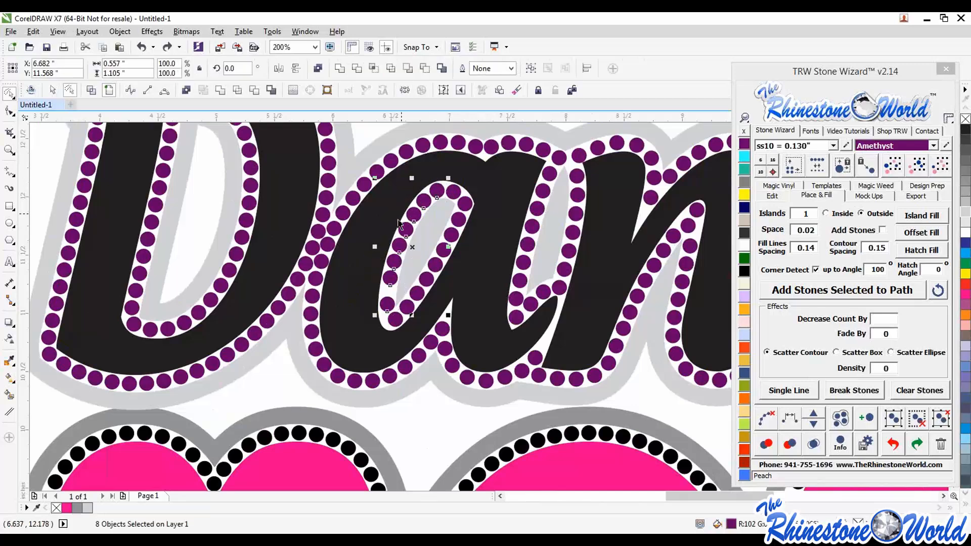
left_click(452, 193, "shift")
left_click(787, 420)
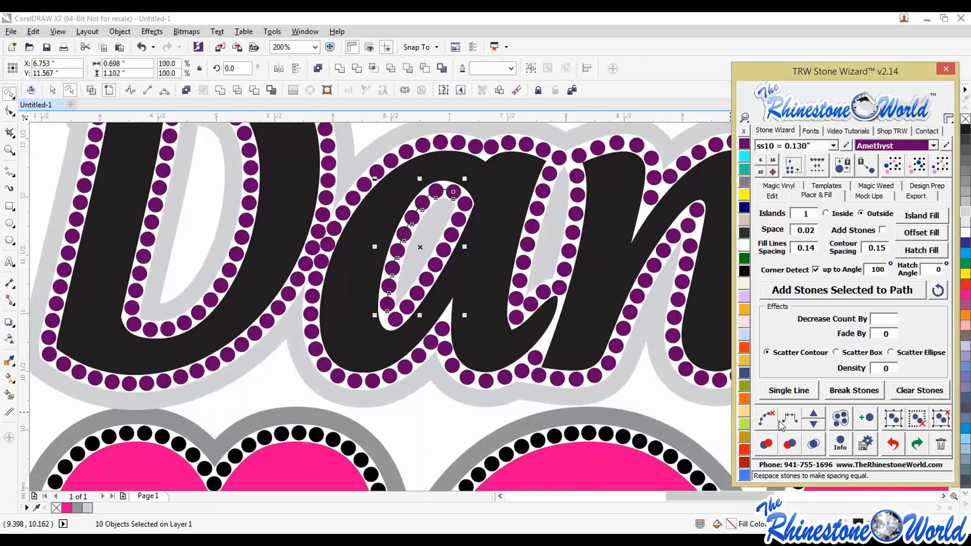
left_click(422, 425)
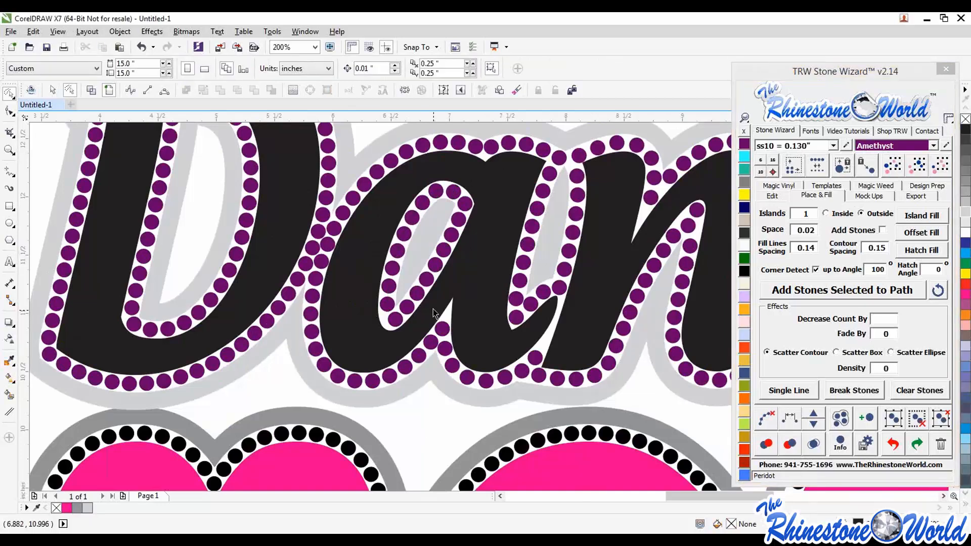
Review the stone layout across the whole Dance MOM design, then examine the stones around the e closely
scroll(427, 292, "down", 2)
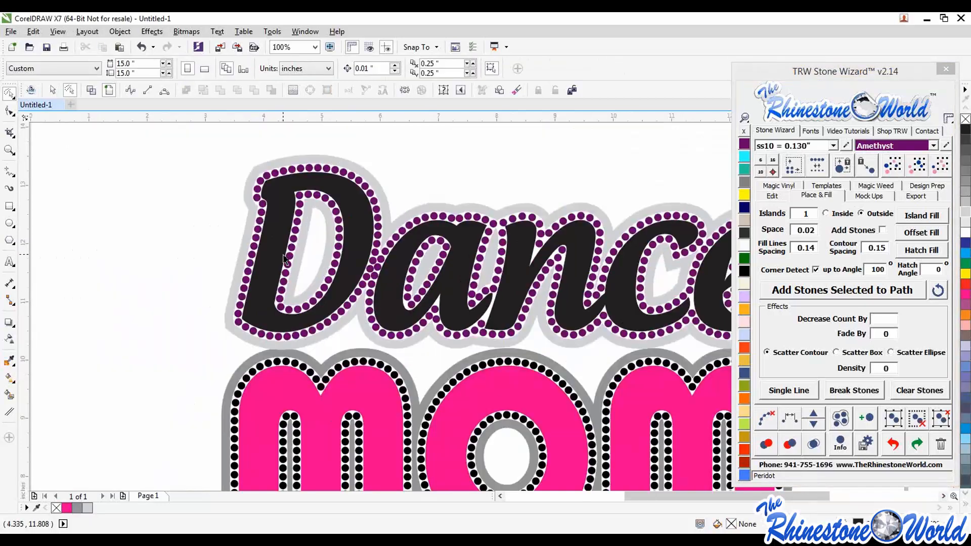
scroll(284, 260, "down", 2)
scroll(469, 257, "up", 2)
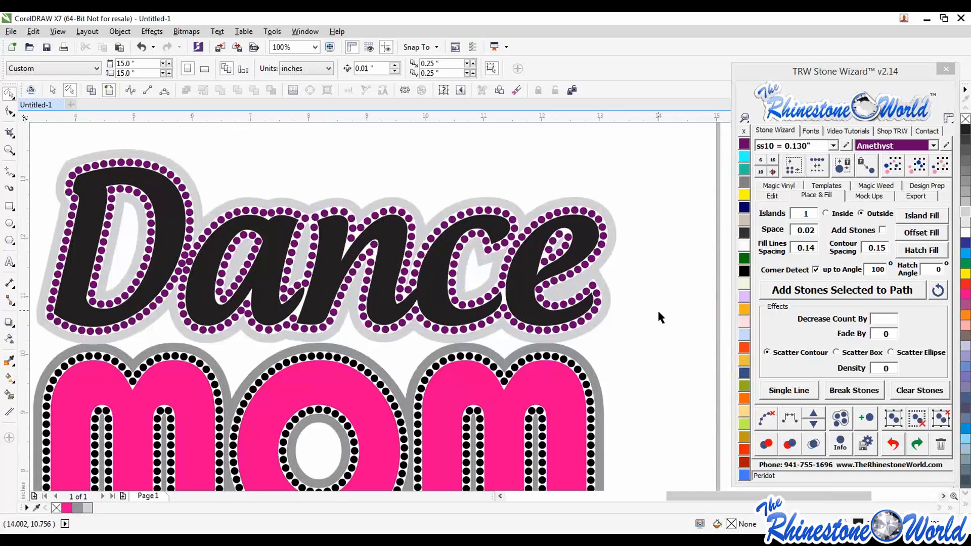
scroll(647, 306, "down", 2)
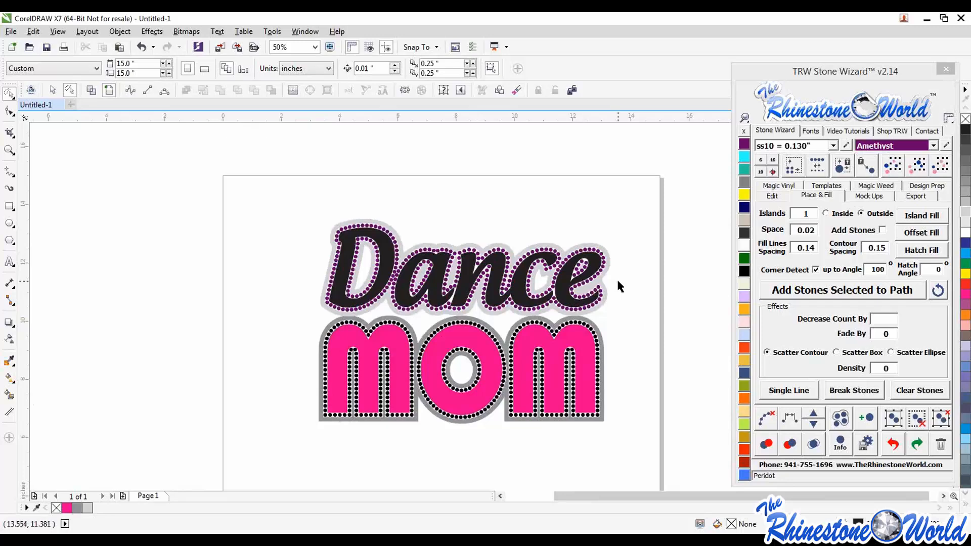
scroll(616, 281, "up", 2)
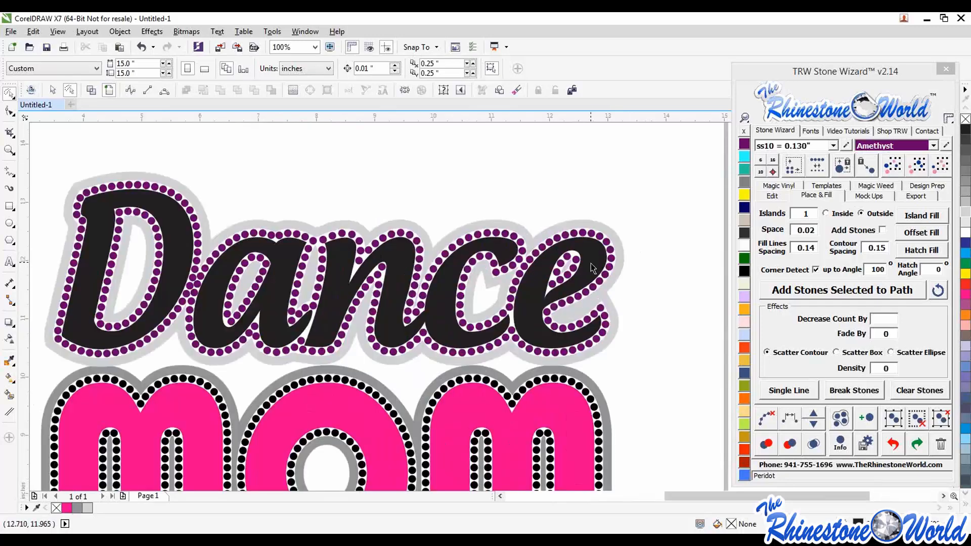
scroll(591, 263, "up", 2)
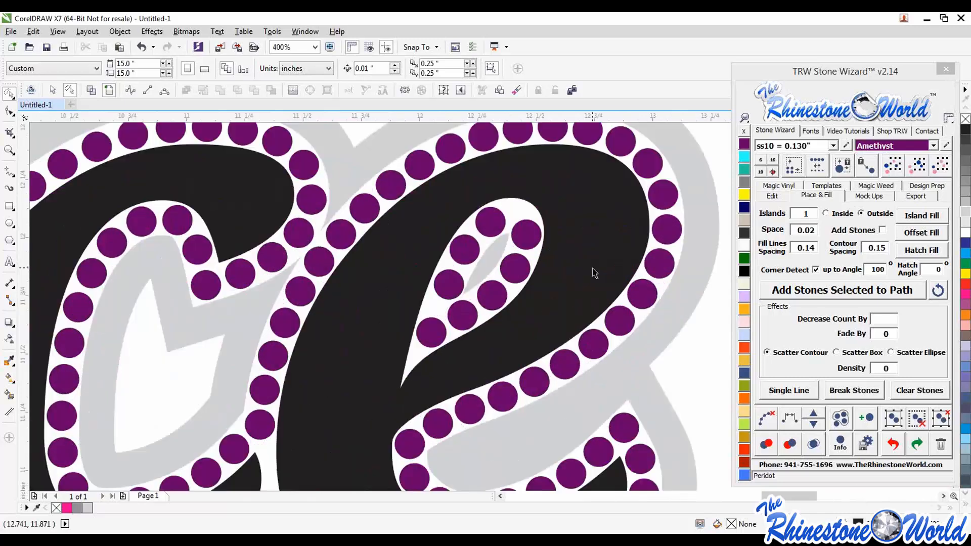
scroll(593, 270, "down", 1)
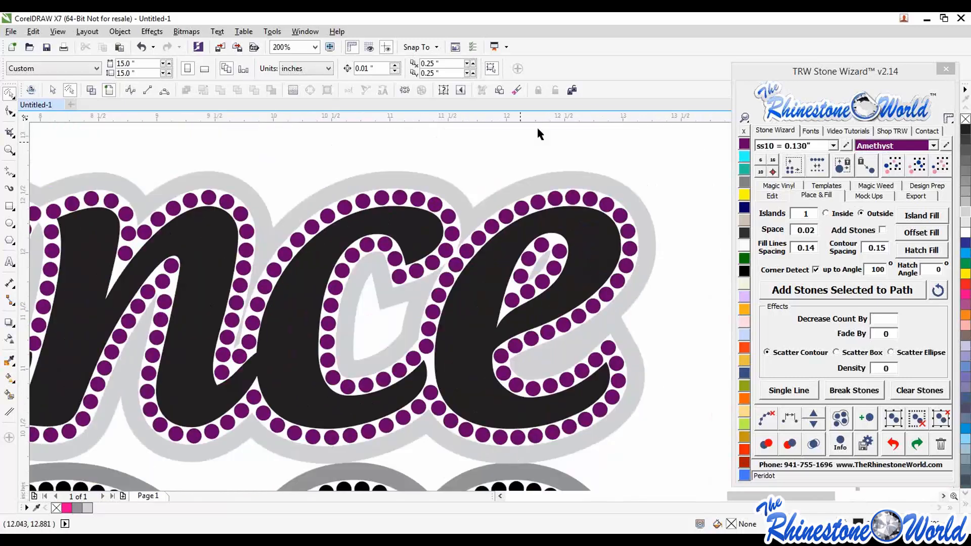
Move the black Dance lettering up and left away from its stones, and undo the move
left_click(595, 275)
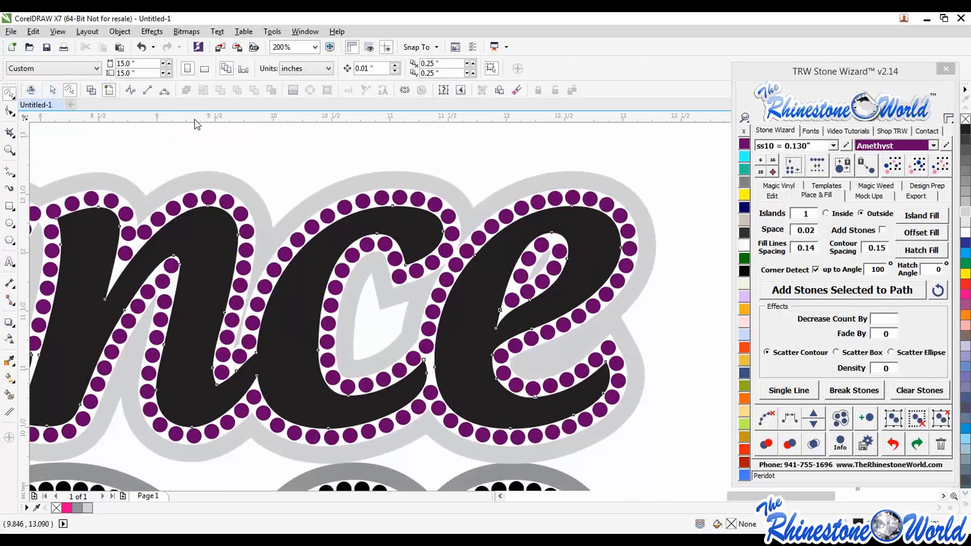
left_click_drag(589, 277, 554, 177)
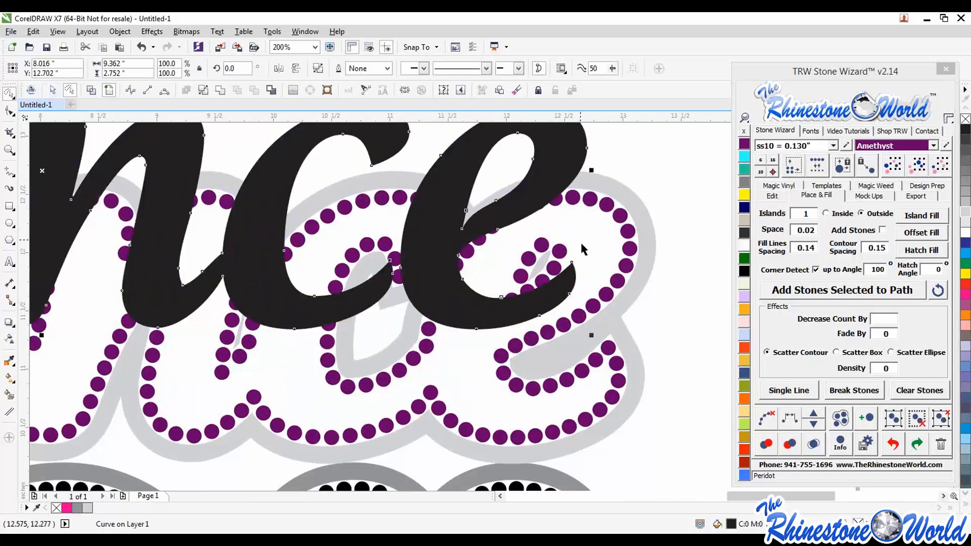
left_click(608, 288)
key("ctrl+z")
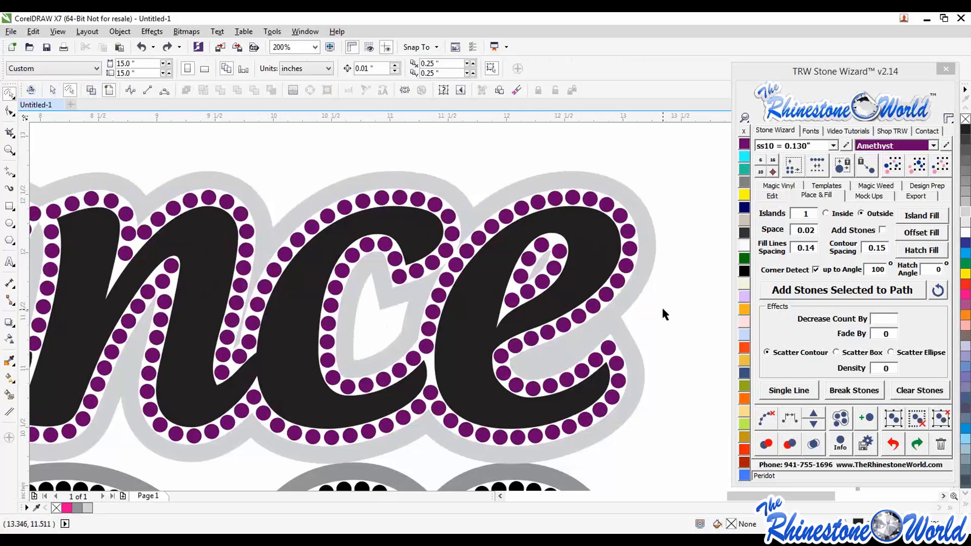
scroll(535, 289, "down", 2)
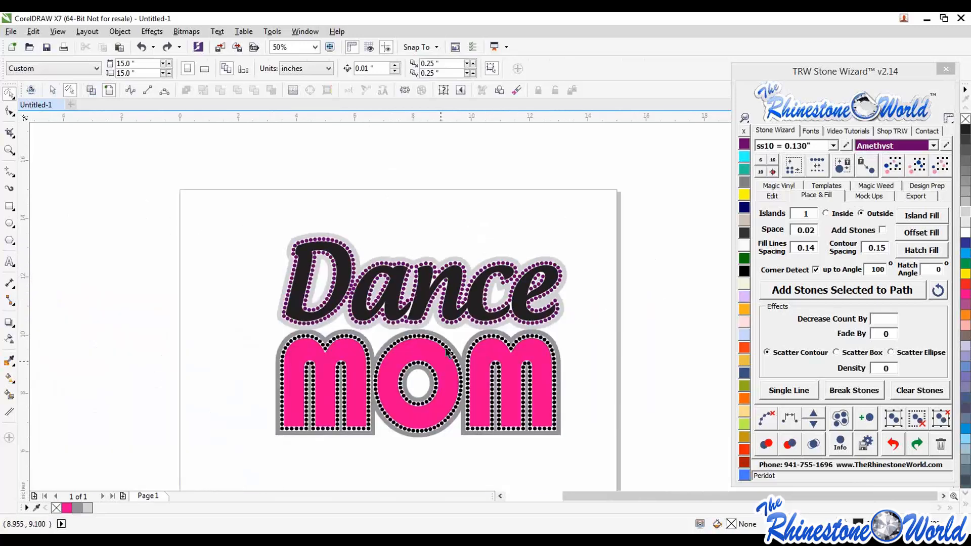
mouse_move(605, 211)
left_mouse_down()
mouse_move(428, 245)
mouse_move(258, 307)
mouse_move(251, 322)
mouse_move(264, 276)
left_mouse_up()
left_click(264, 276)
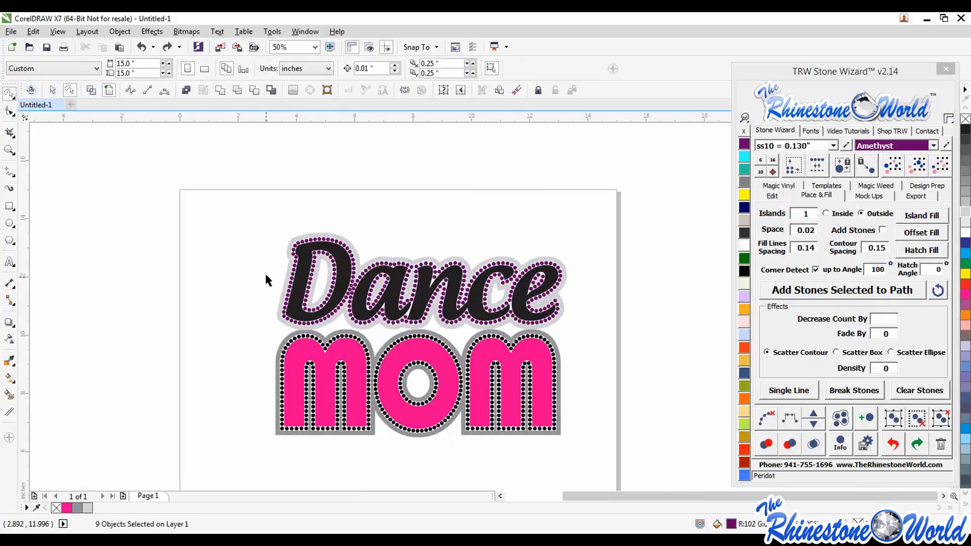
Select the whole Dance word with its stones and contour, and nudge it 0.12 inch down and 0.02 inch left toward MOM
left_click(53, 90)
left_click_drag(227, 184, 615, 335)
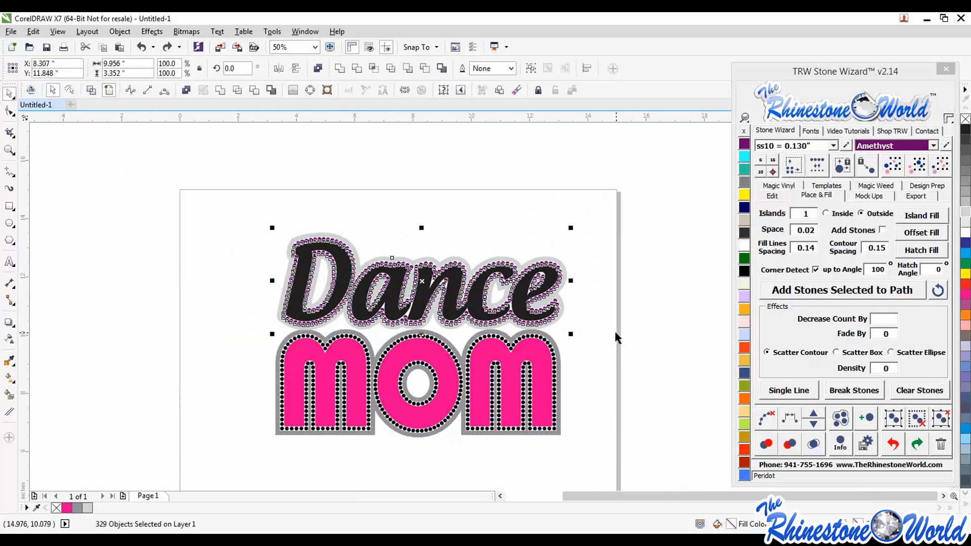
scroll(419, 330, "up", 2)
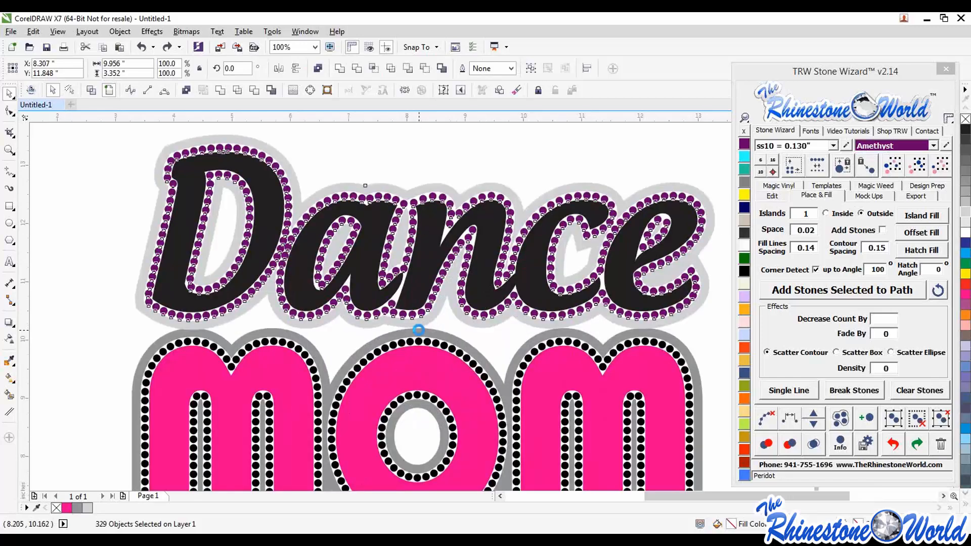
key("Down")
key("Down")
key("Down")
key("Down")
key("Down")
key("Down")
key("Down")
key("Down")
key("Down")
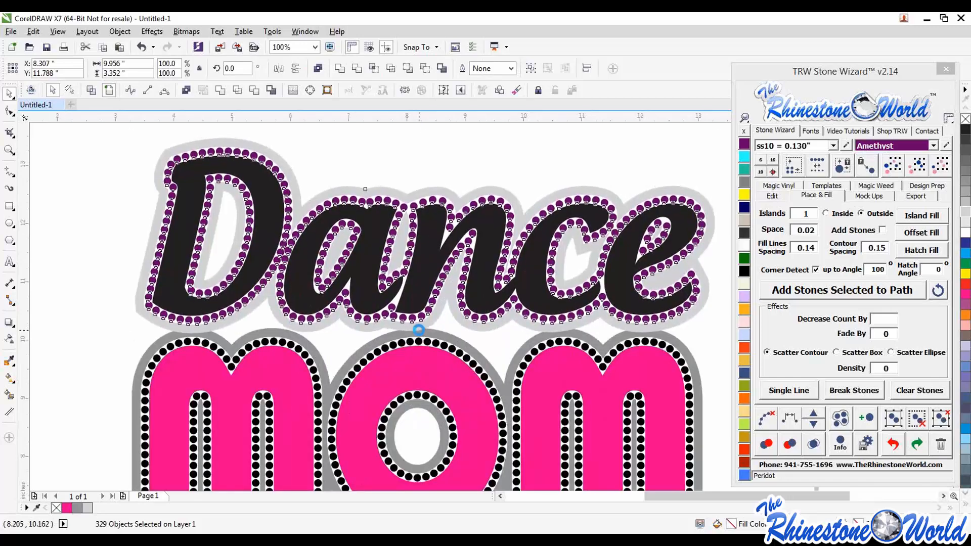
key("Left")
key("Left")
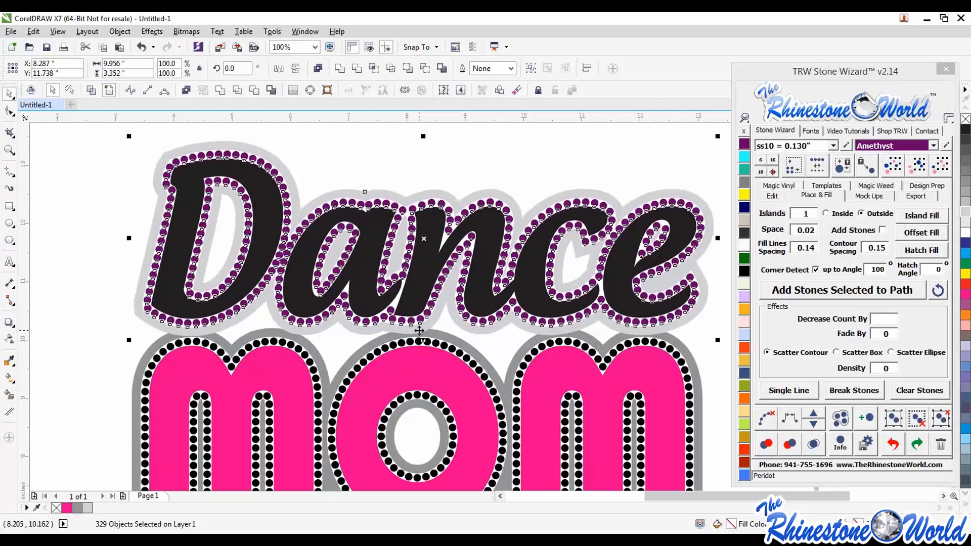
key("Down")
key("Down")
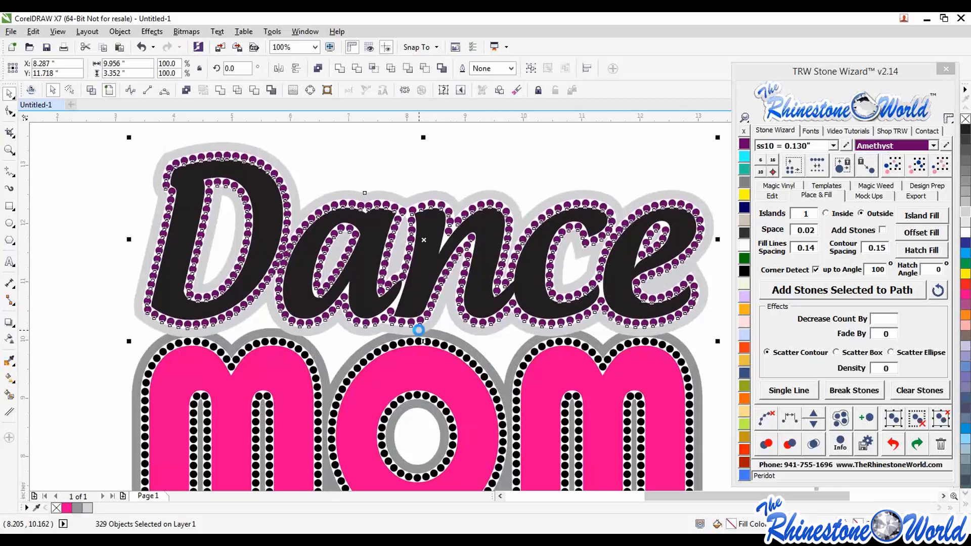
key("Down")
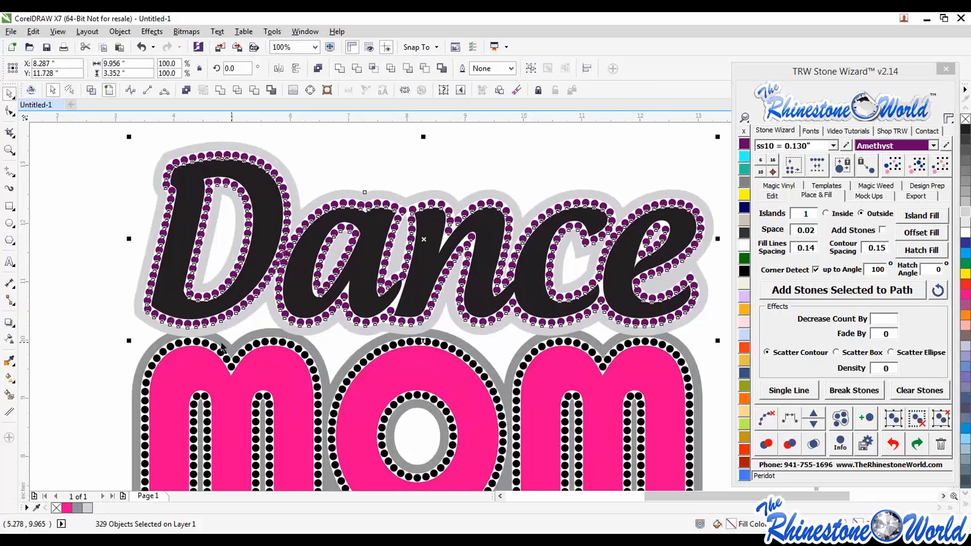
left_click(78, 308)
Place a copy of the complete MOM word, including its stones and contour, beside the page to the right of the original
scroll(108, 287, "down", 2)
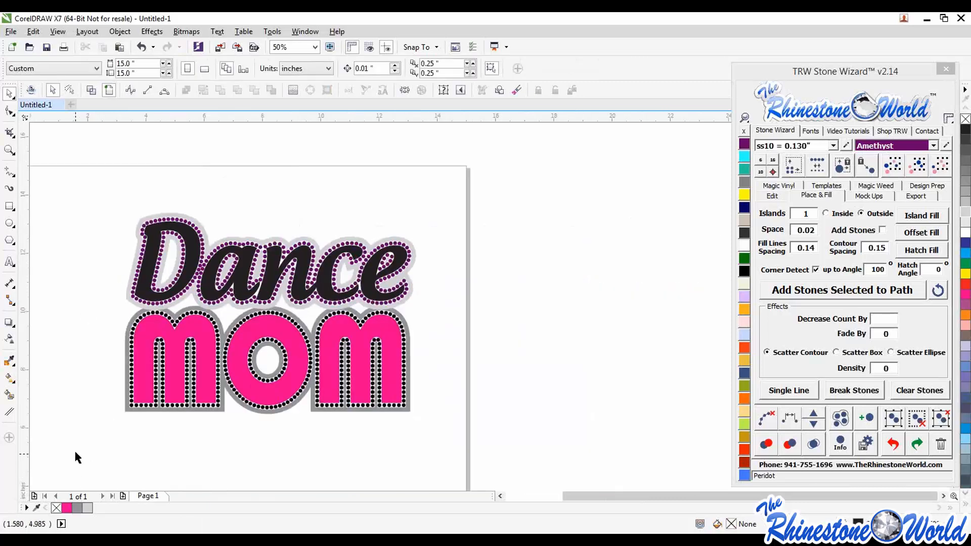
left_click_drag(503, 317, 512, 301)
left_click_drag(394, 341, 680, 337)
left_click(615, 264)
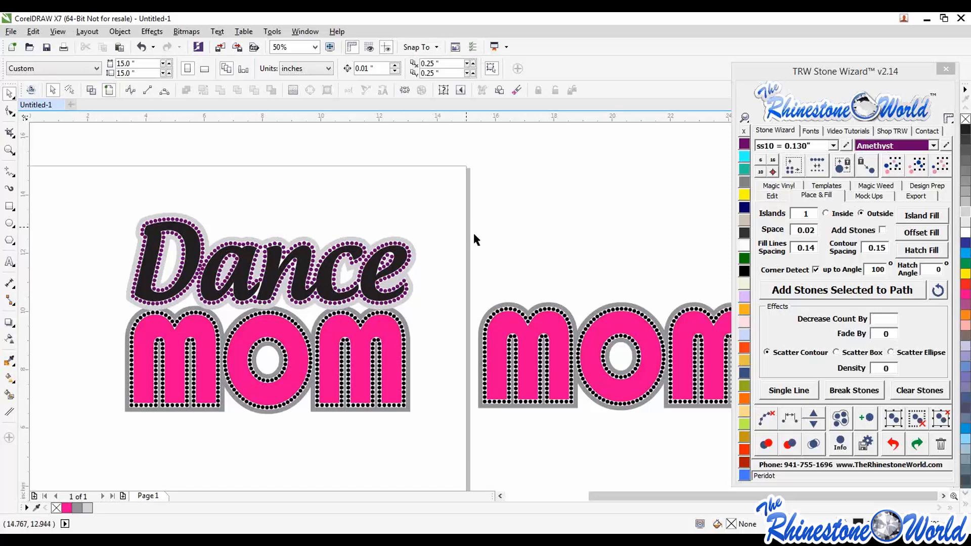
Place a copy of the stones along the outer edge of the MOM copy's first M above it, and delete three middle stones
left_click_drag(488, 356, 470, 230)
left_click(510, 209)
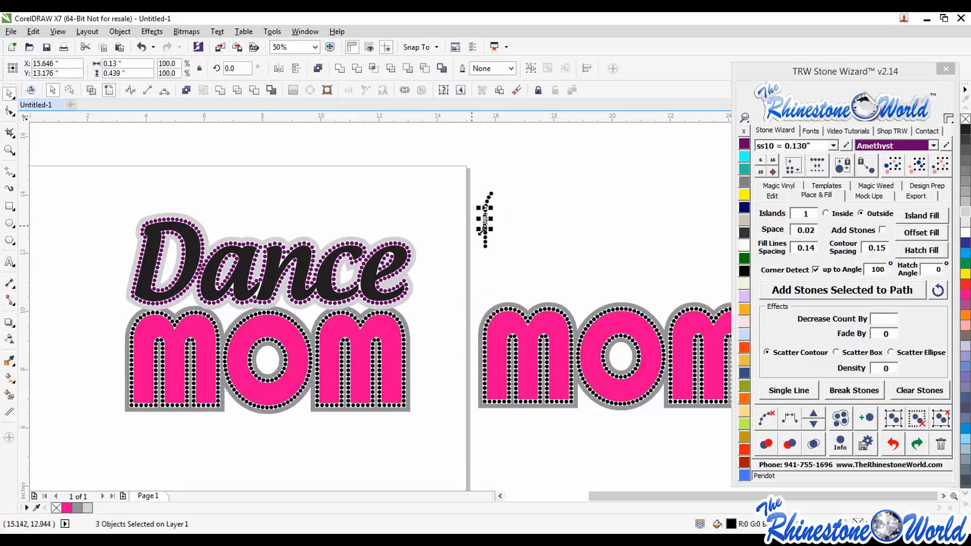
key("Delete")
Respace the ten remaining stones evenly along their line above the MOM copy, and delete the whole line of stones
left_click_drag(457, 273, 510, 180)
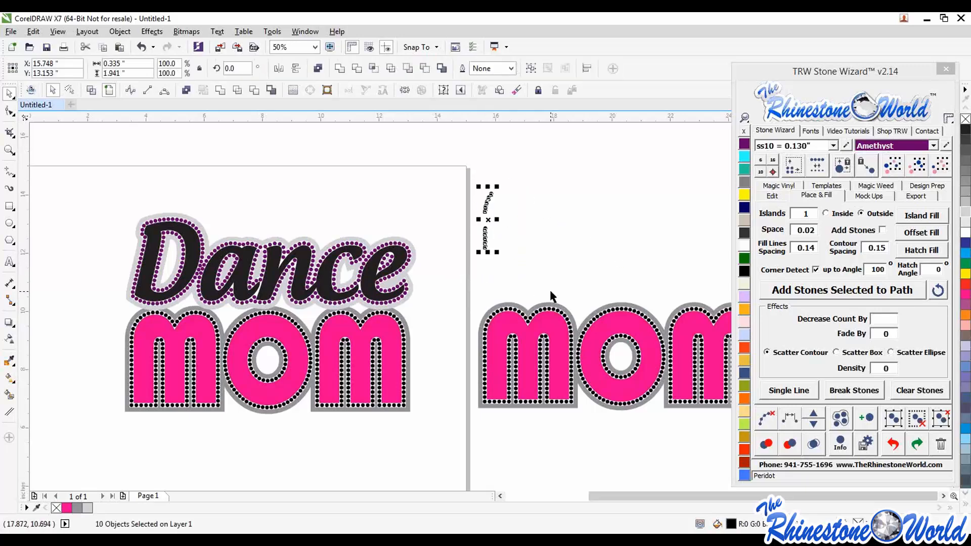
left_click(790, 415)
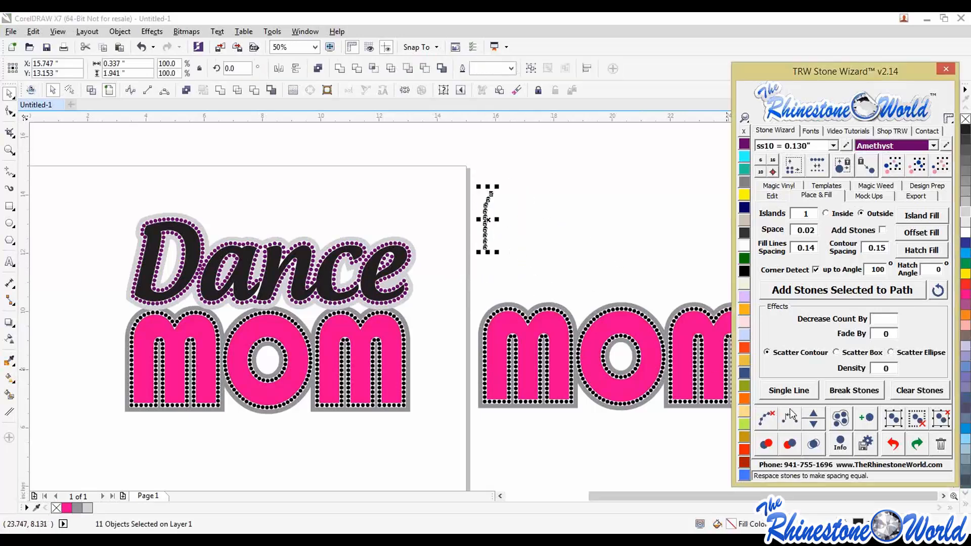
scroll(498, 211, "up", 3)
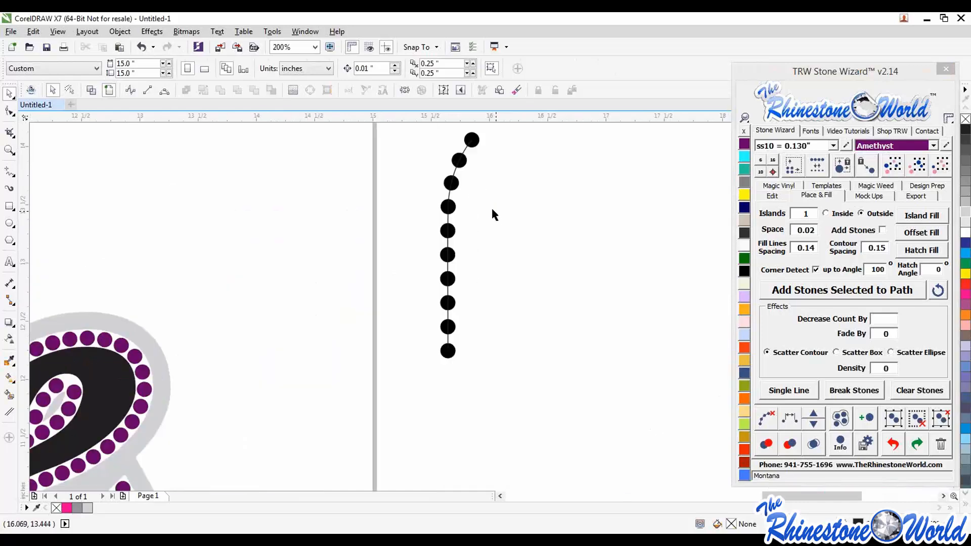
scroll(526, 265, "down", 2)
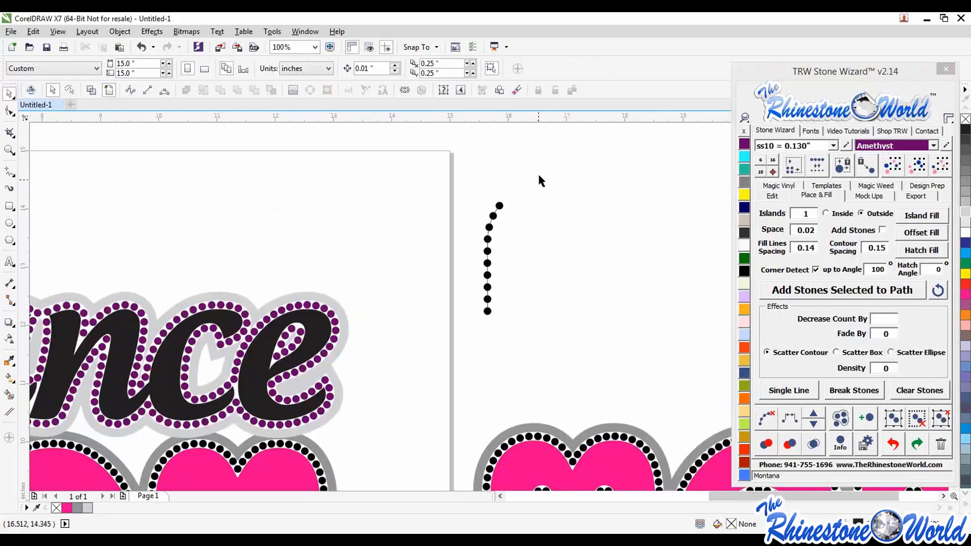
left_click_drag(538, 176, 456, 338)
key("Delete")
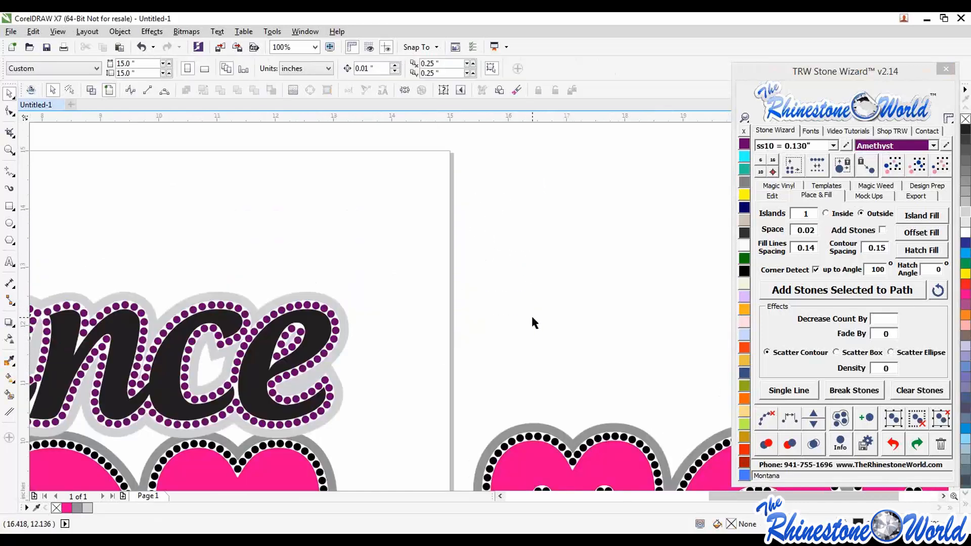
Examine where the Dance and MOM contours overlap, then select both contours and check their outlines in wireframe view
scroll(530, 318, "down", 2)
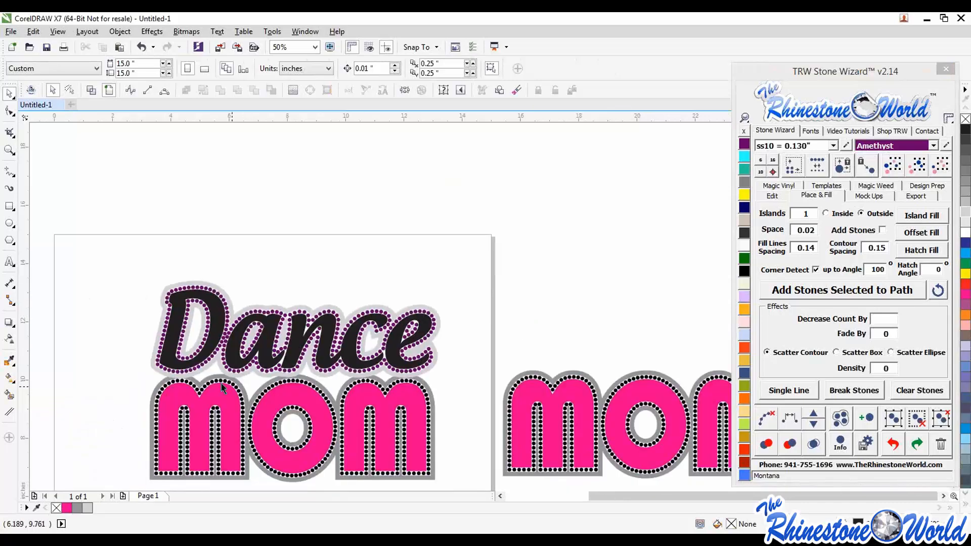
scroll(220, 383, "up", 2)
scroll(323, 335, "down", 2)
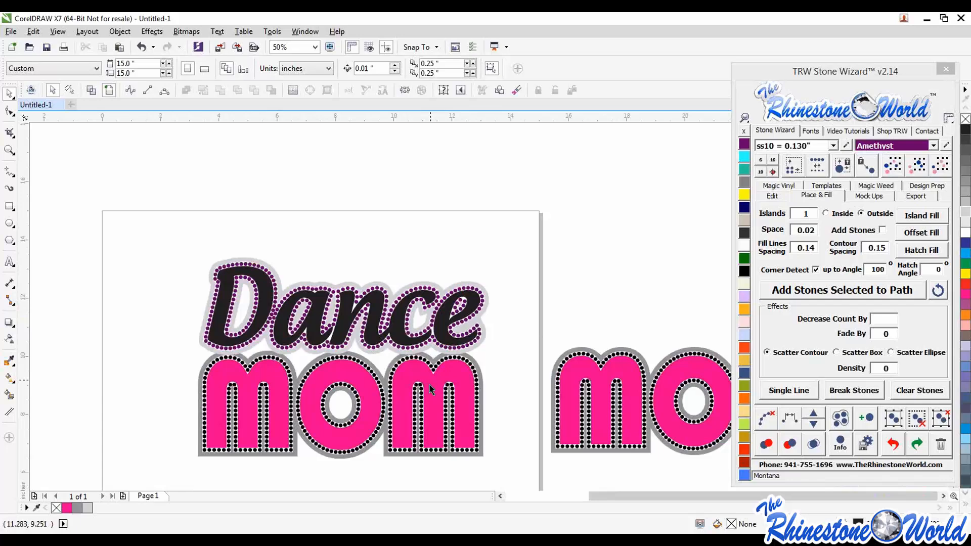
scroll(461, 362, "up", 6)
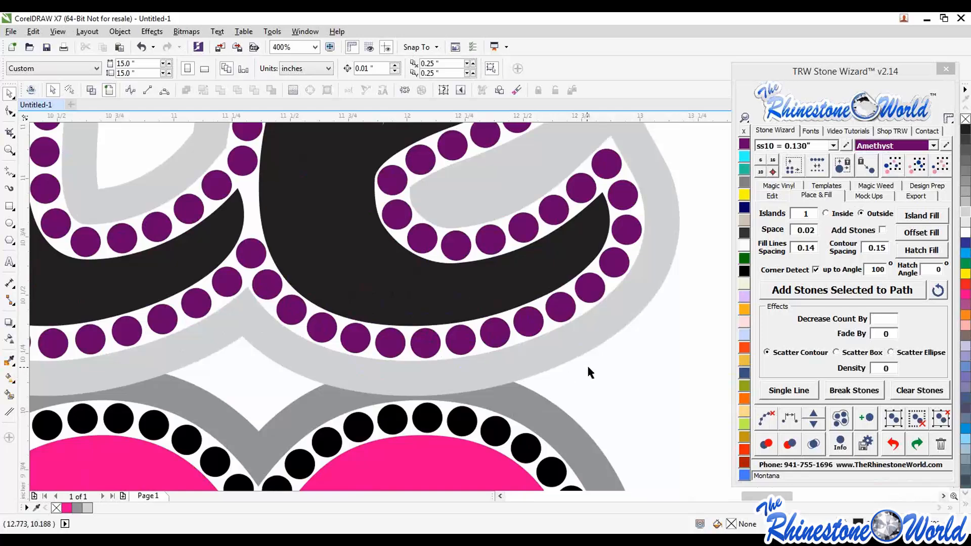
scroll(345, 286, "down", 3)
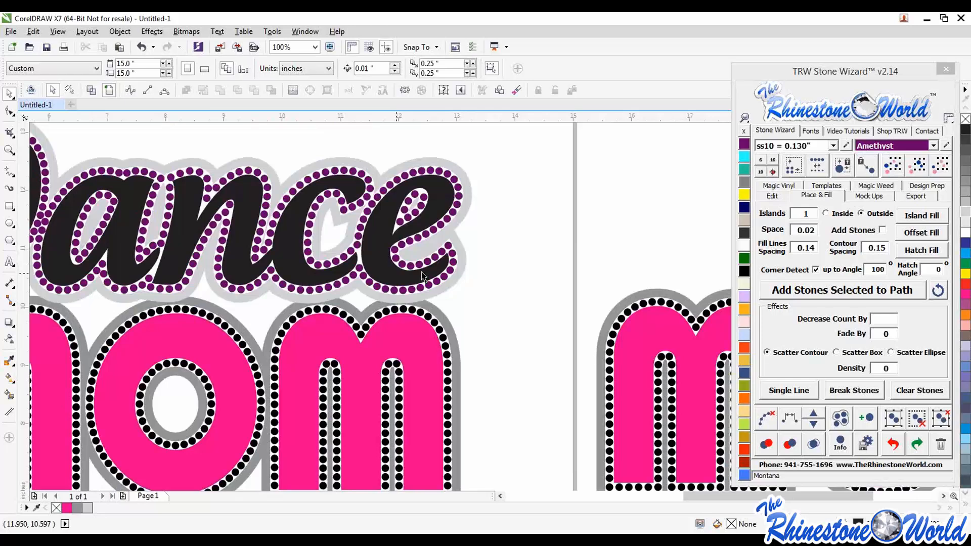
left_click(439, 304)
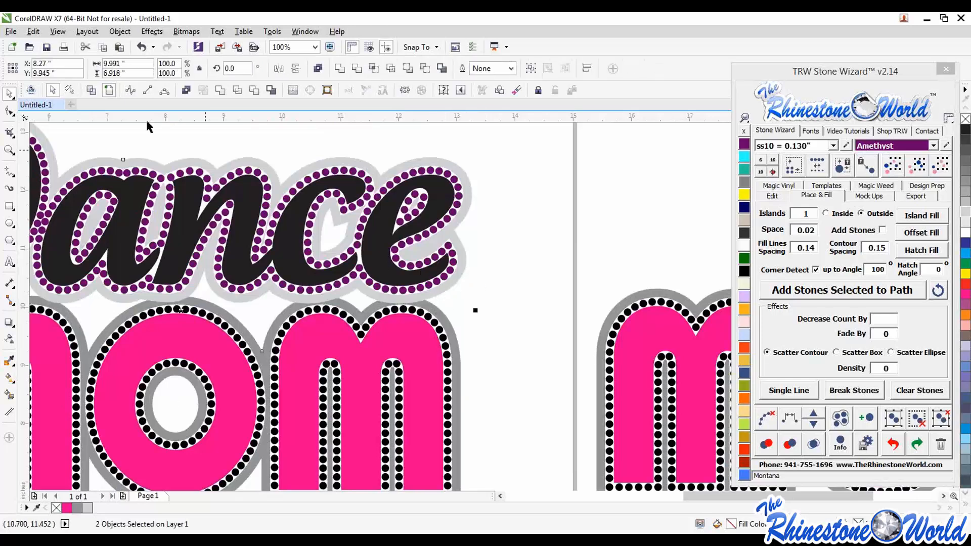
left_click(91, 90)
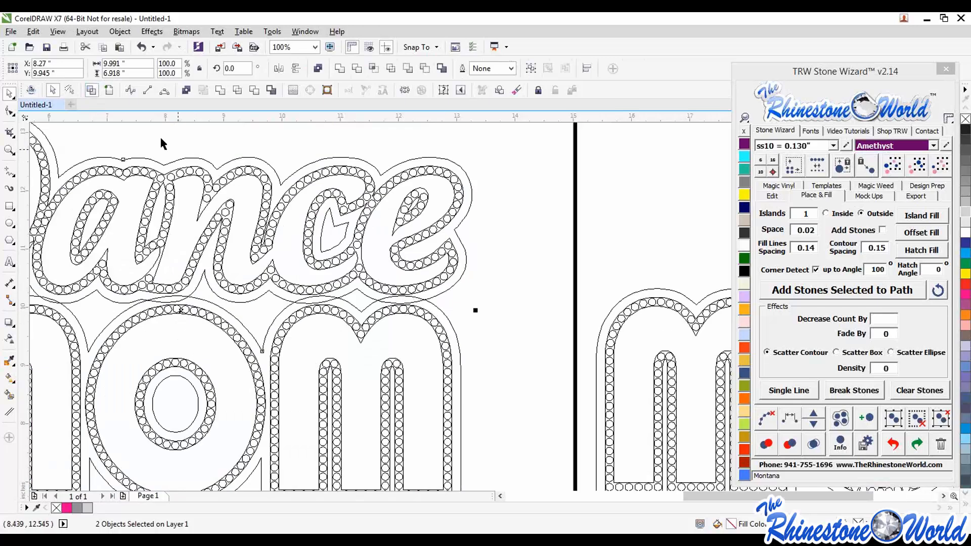
left_click(109, 91)
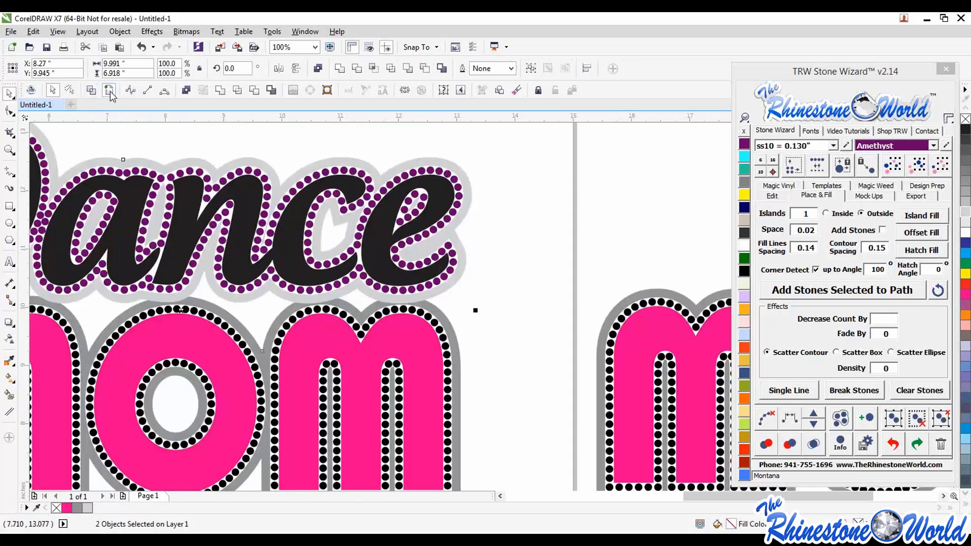
Move the separate Dance and MOM contours together up and right away from the lettering, and undo the move
left_click(443, 312)
left_click(444, 316, "shift")
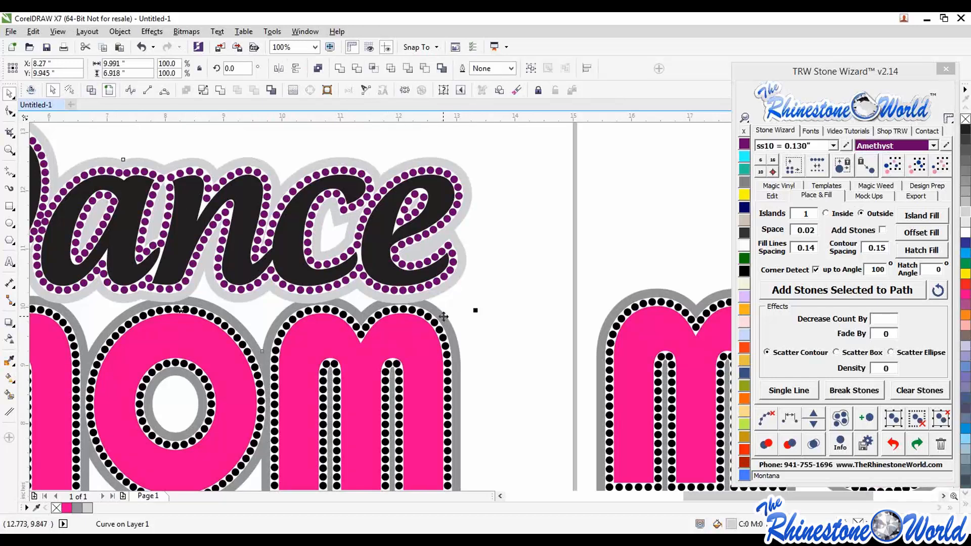
key("F10")
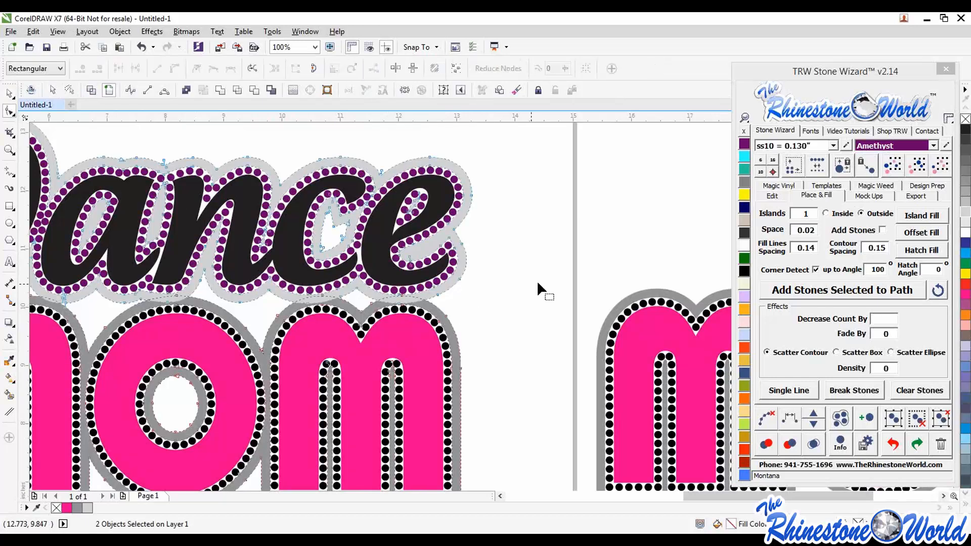
left_click(9, 94)
left_click_drag(441, 313, 559, 288)
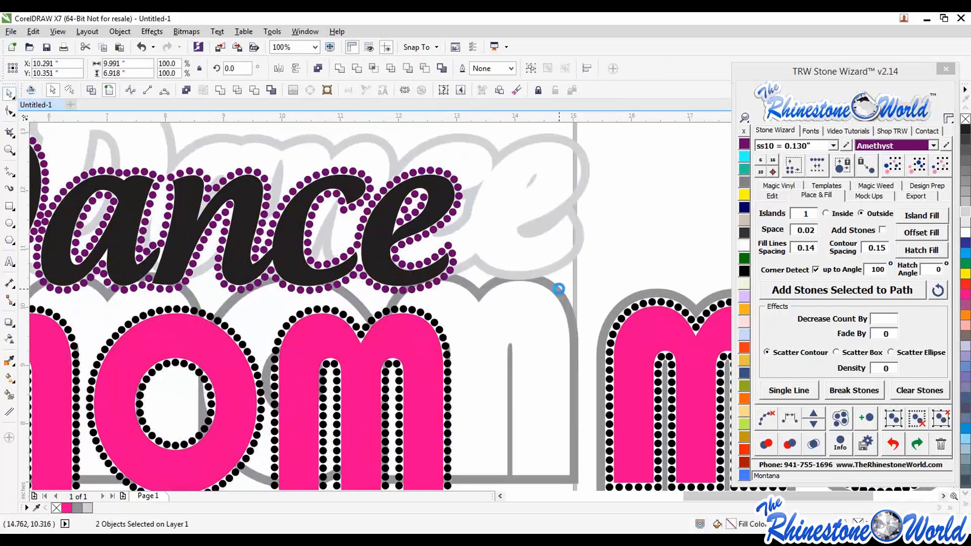
key("ctrl+z")
Weld the Dance and MOM contours into one light grey shape, test-move it up and right, and undo the move
left_click(221, 92)
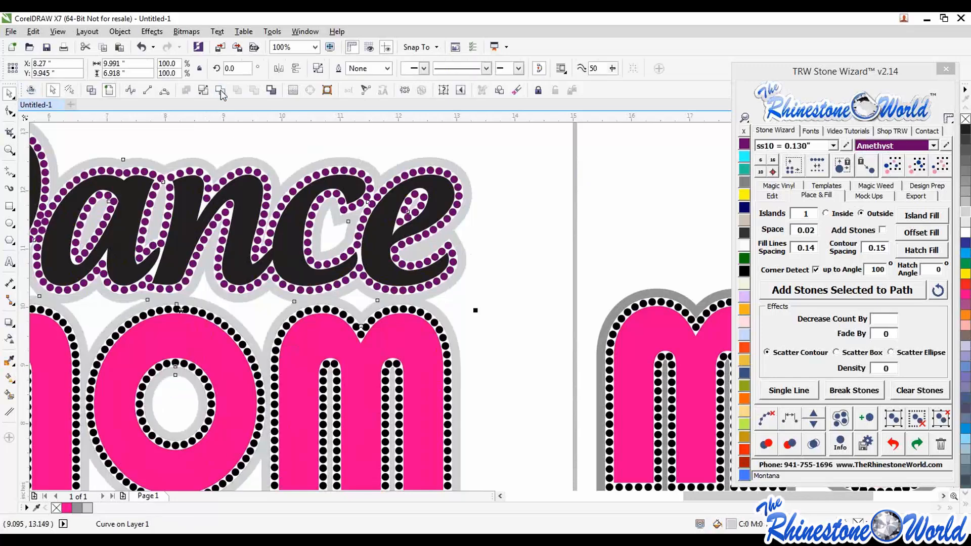
left_click(529, 330)
left_click_drag(447, 322, 561, 321)
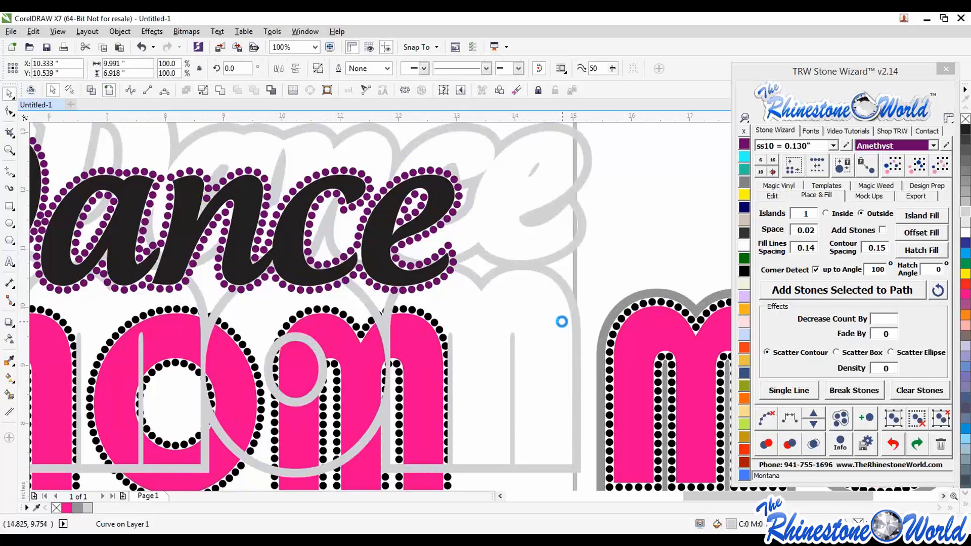
key("ctrl+z")
left_click(542, 327)
Select the black Dance and pink MOM lettering together, move both up and left off their stones, and undo the move
left_click(387, 277)
scroll(387, 277, "down", 1)
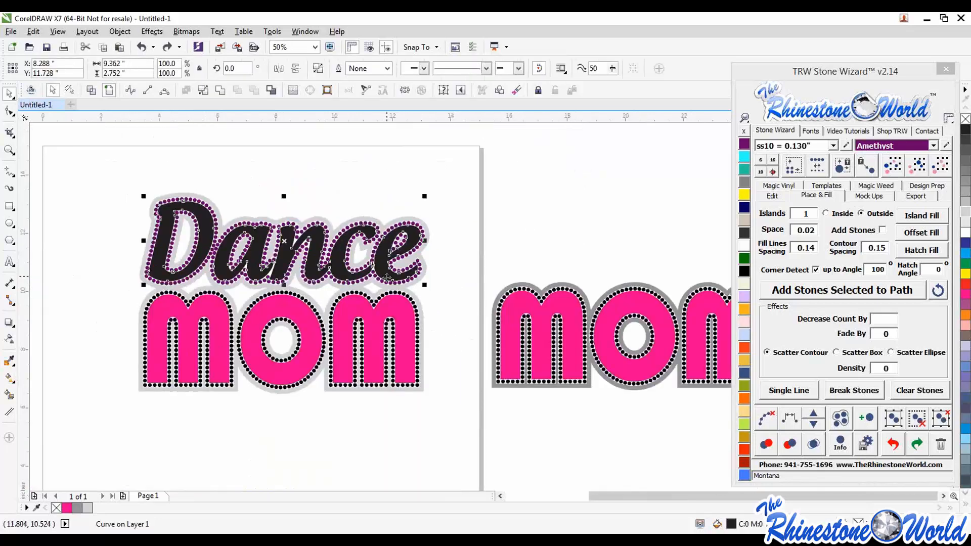
scroll(205, 271, "up", 1)
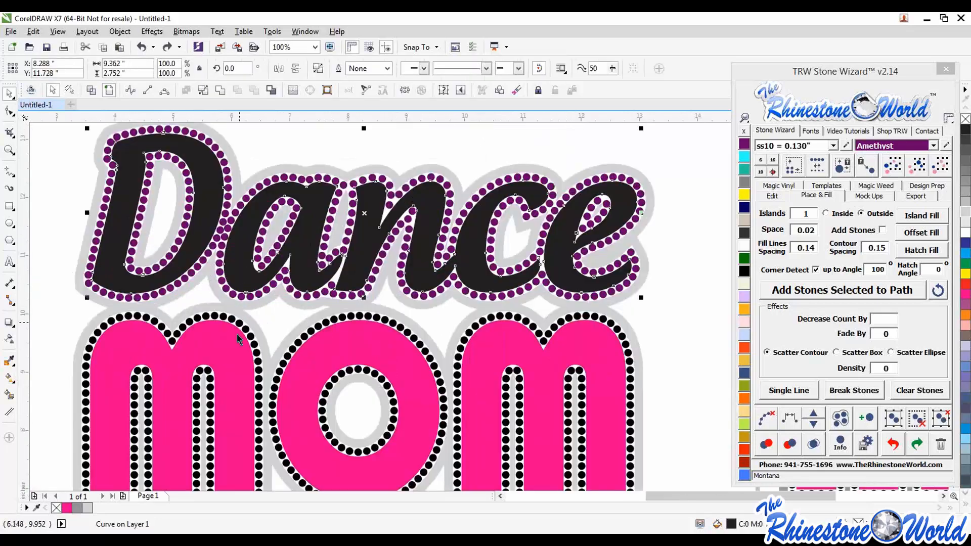
left_click(238, 274)
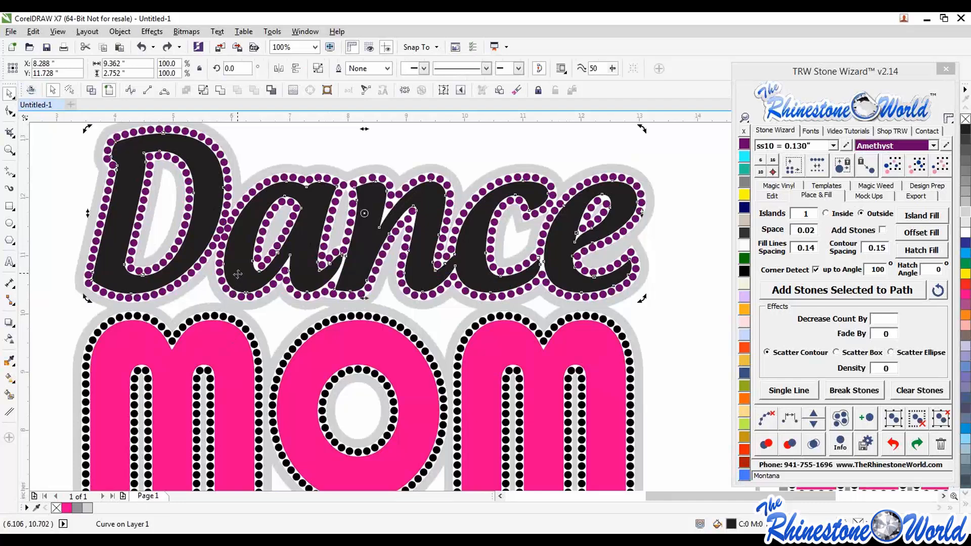
left_click(235, 372, "shift")
scroll(235, 372, "down", 1)
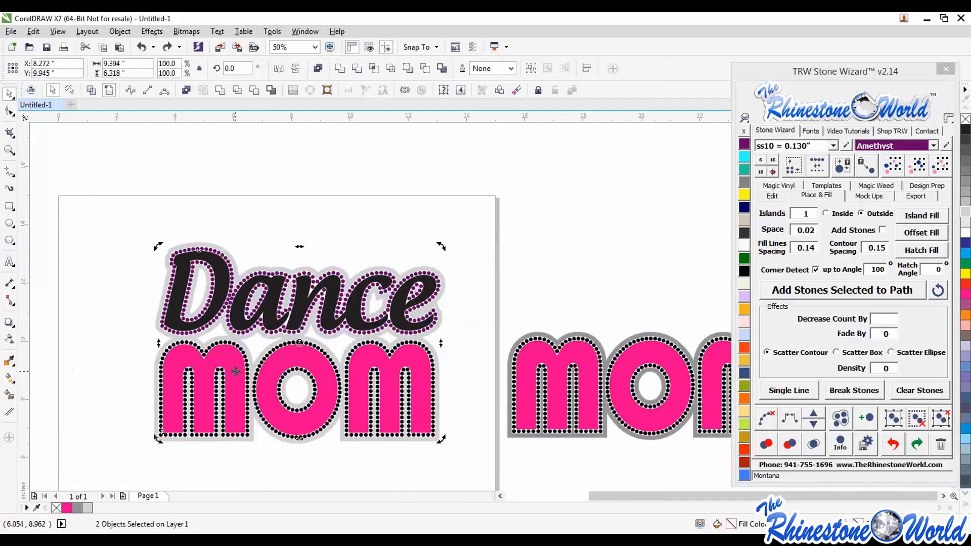
left_click_drag(235, 372, 132, 275)
key("ctrl+z")
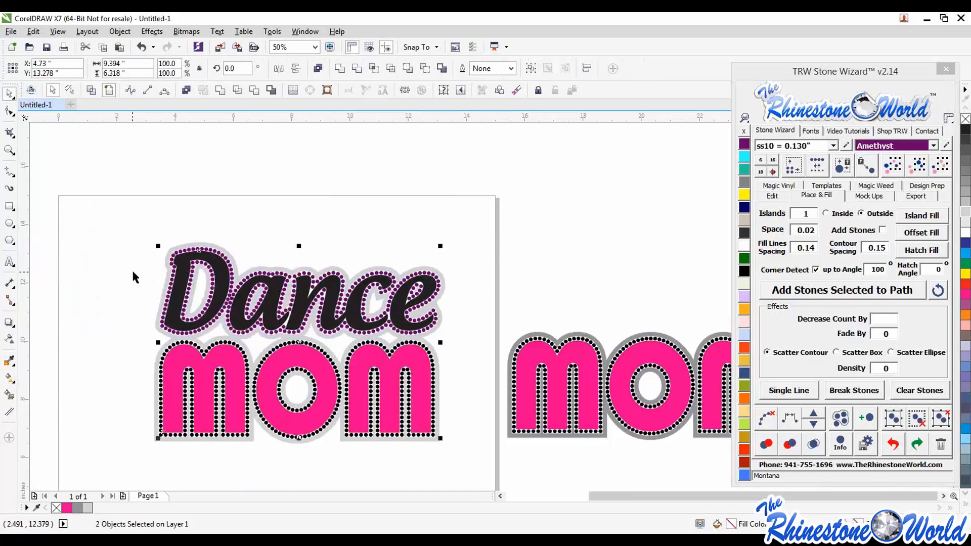
Weld the Dance and MOM lettering into one pink shape, and move it up and right away from the stones
left_click(220, 90)
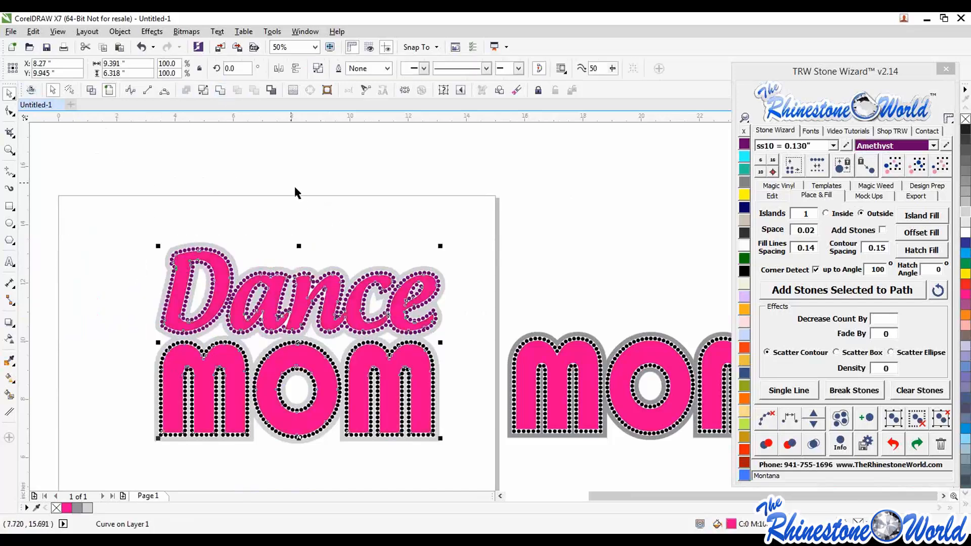
left_click_drag(358, 382, 480, 282)
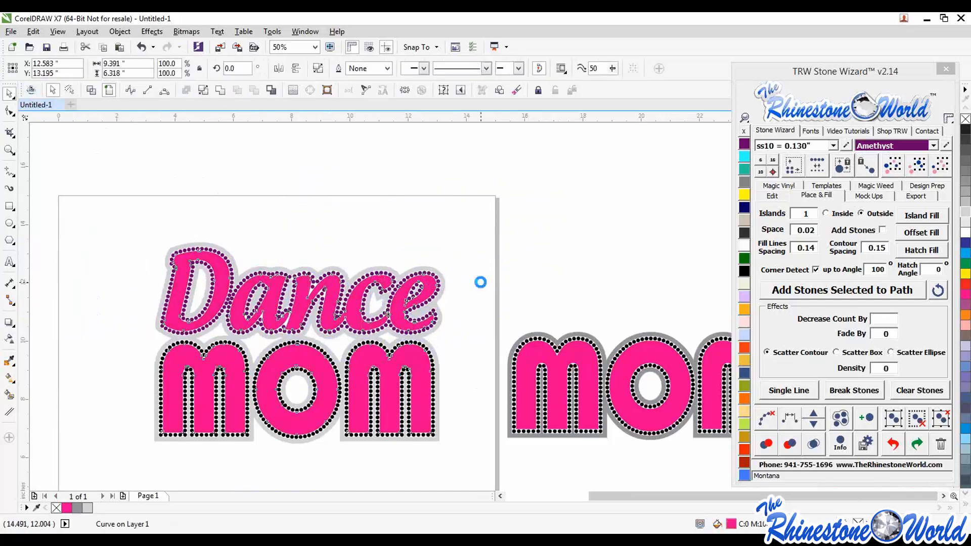
Undo the last change and recolor all the amethyst rhinestones around "Dance" to Jet Black
key("ctrl+z")
left_click(482, 268)
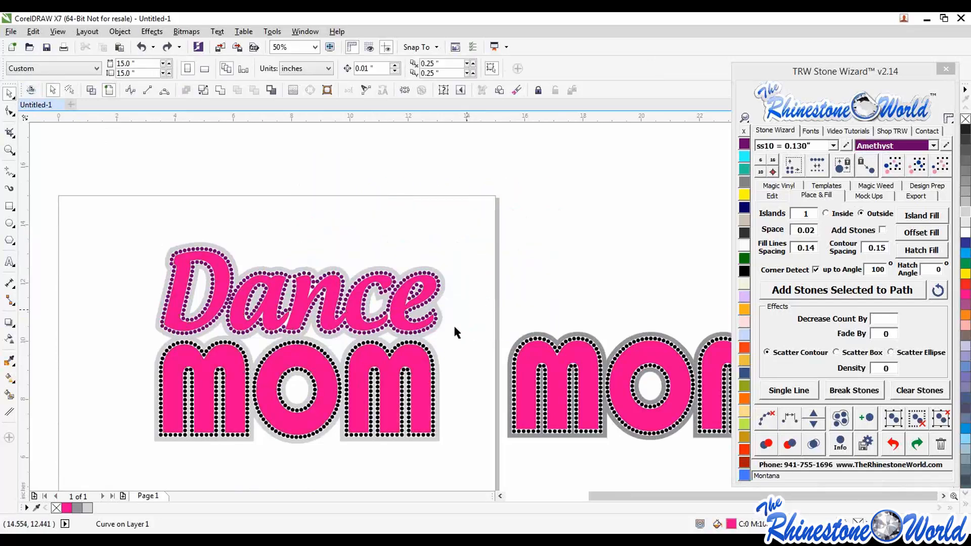
scroll(438, 330, "up", 1)
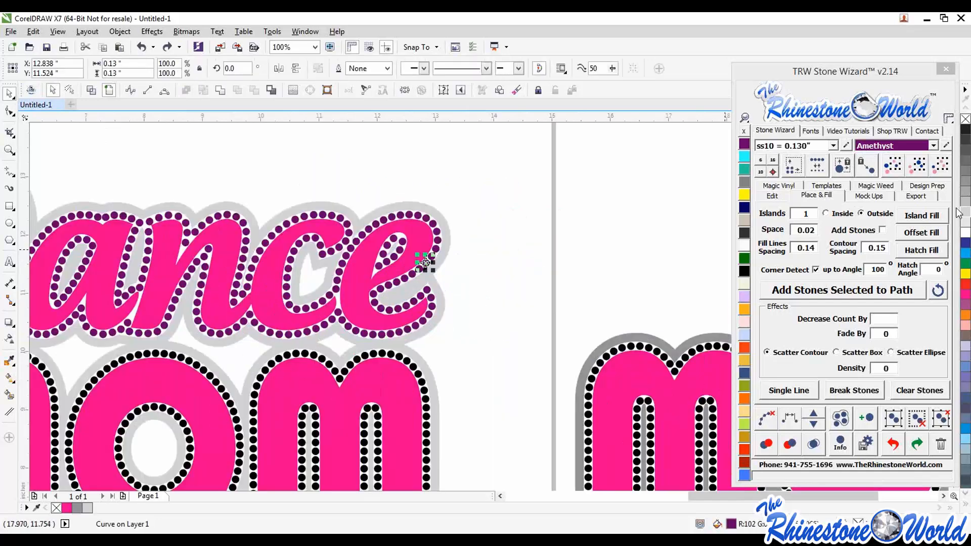
left_click(918, 167)
left_click(744, 271)
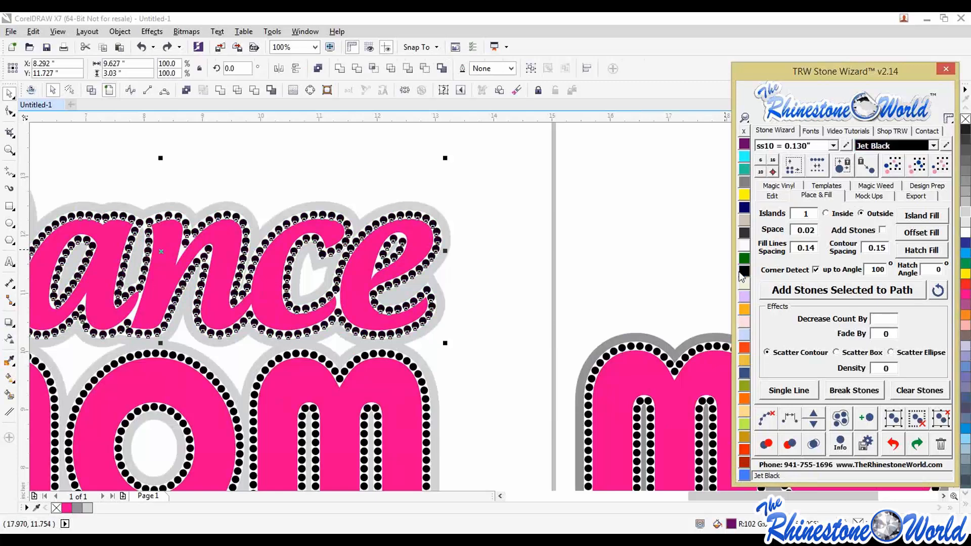
left_click(513, 305)
Select every Jet Black stone matching the one on the "MOM" outline to check them across both designs
left_click(425, 399)
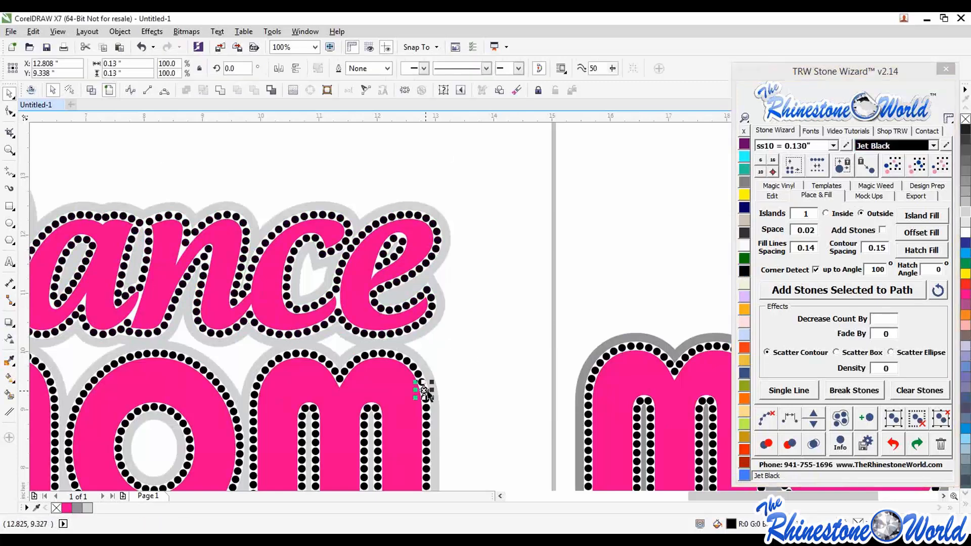
left_click(917, 167)
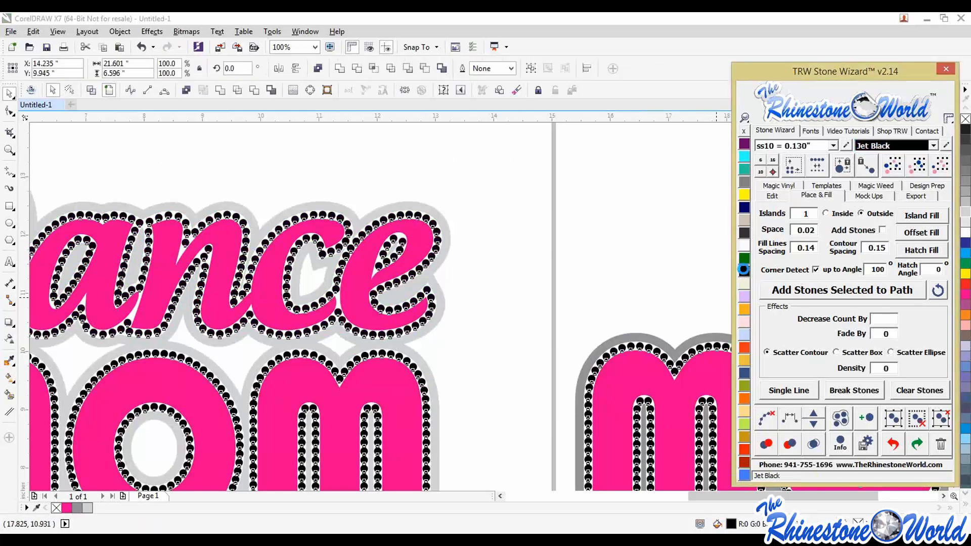
scroll(486, 263, "down", 4)
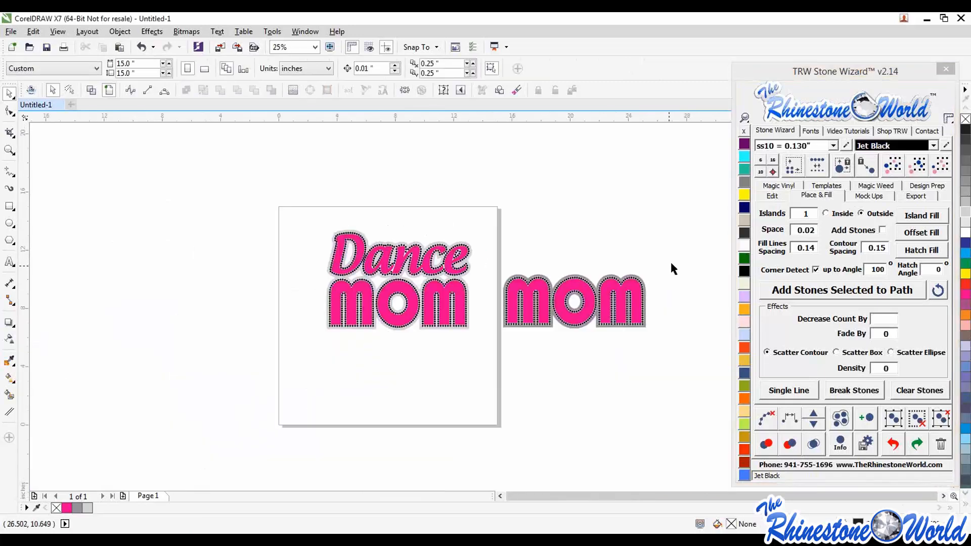
Copy the separate "MOM" design into a new 15 × 15 inch document and position it on the page
mouse_move(686, 260)
left_mouse_down()
mouse_move(519, 346)
mouse_move(544, 352)
left_mouse_up()
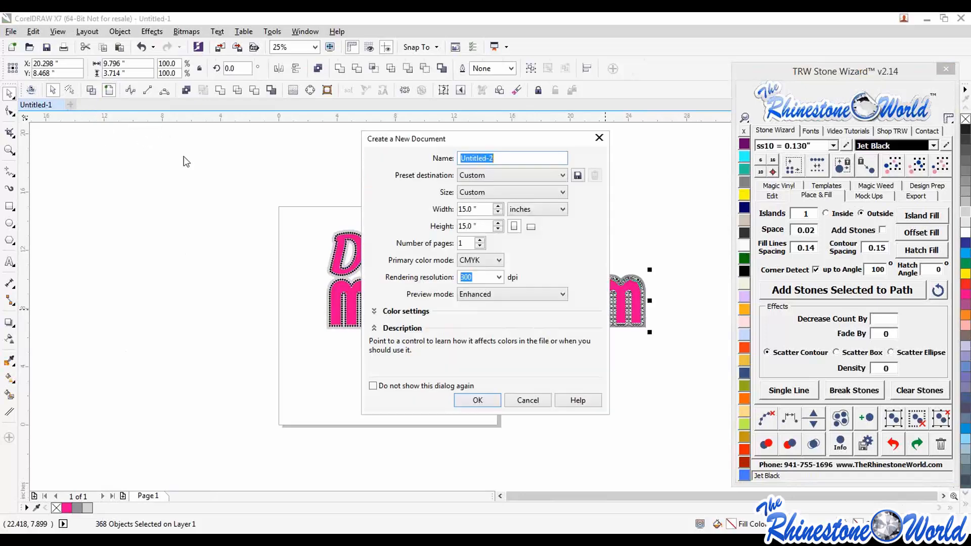
left_click(479, 402)
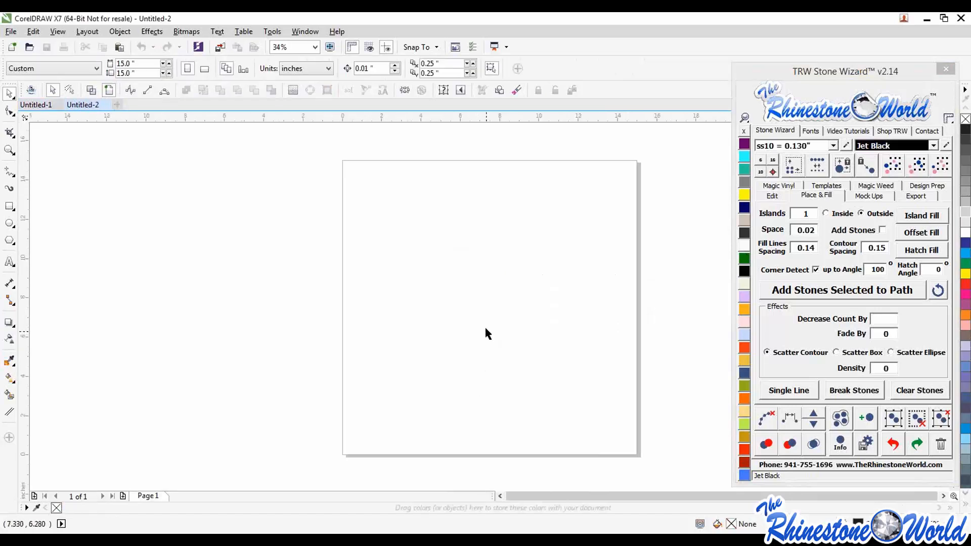
key("ctrl+v")
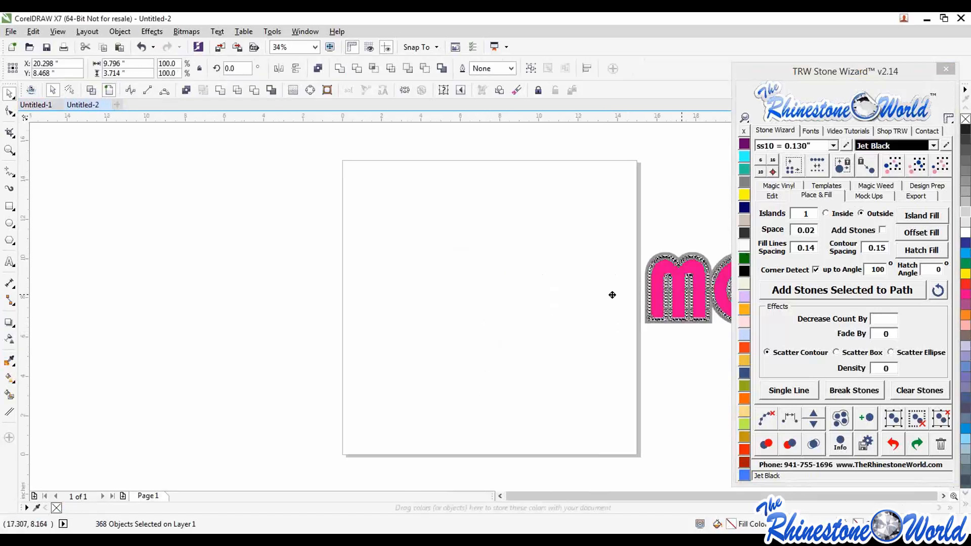
left_click_drag(689, 294, 425, 277)
left_click(418, 349)
Delete the original separate "MOM" design beside the page in Untitled-1
left_click(46, 105)
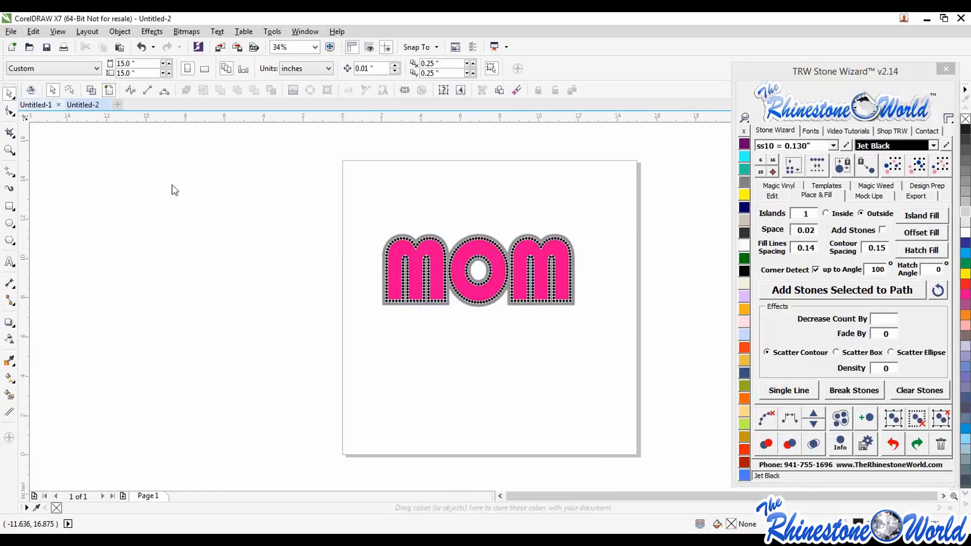
left_click_drag(691, 244, 488, 364)
key("Delete")
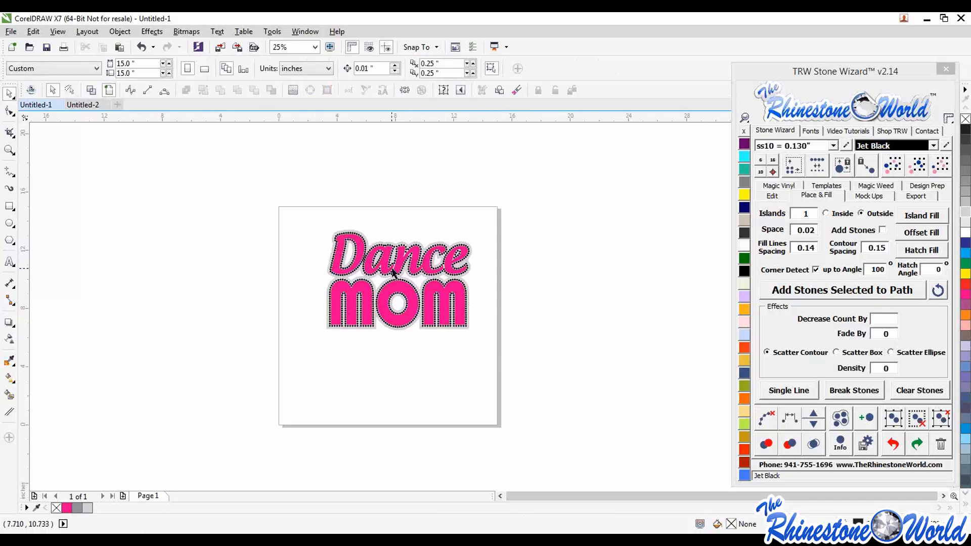
Try moving the pink lettering and the grey outline away from the stones, undoing each move
scroll(393, 269, "up", 1)
scroll(461, 270, "up", 2)
left_click(550, 253)
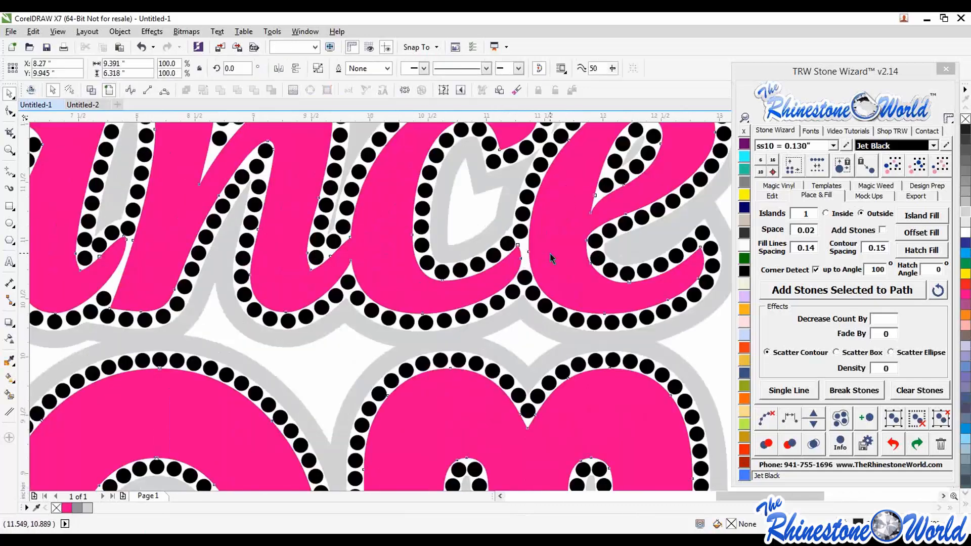
scroll(549, 253, "down", 2)
left_click_drag(550, 253, 293, 212)
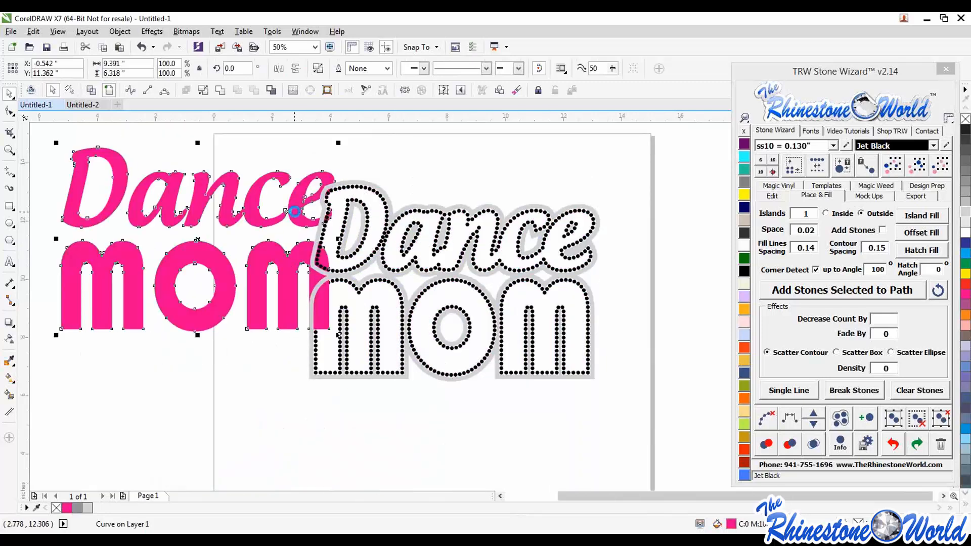
key("ctrl+z")
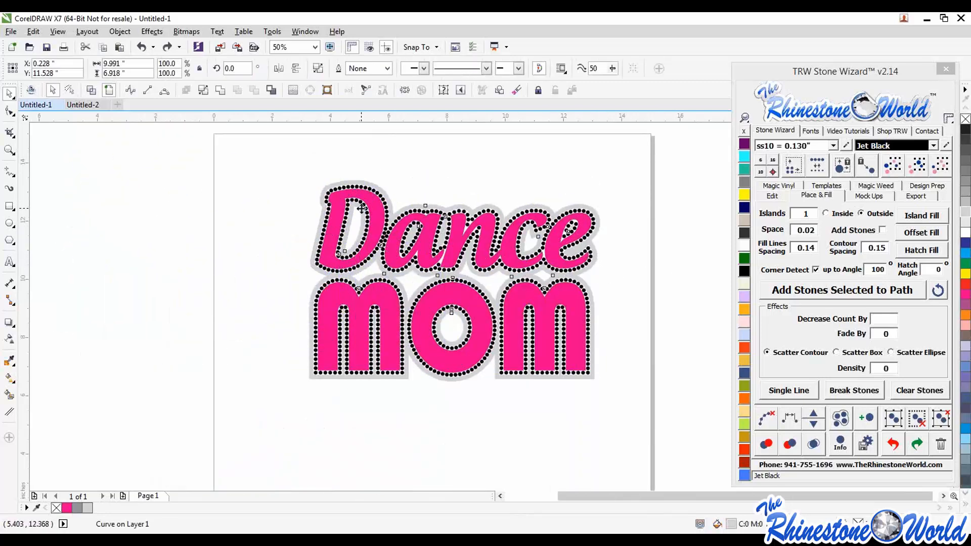
left_click_drag(586, 280, 353, 234)
key("ctrl+z")
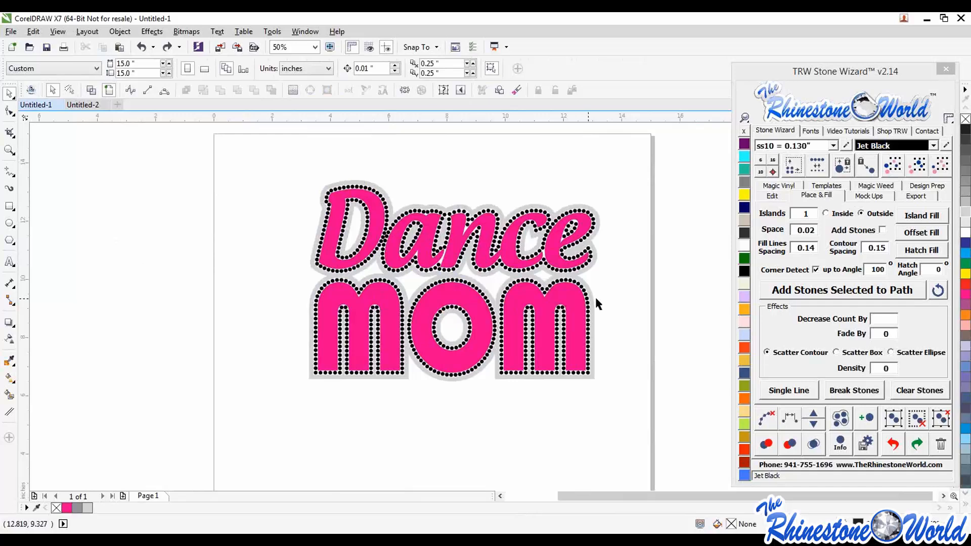
Move the whole "Dance MOM" design about 2.2 inches to the left and about 0.5 inch down on the page
left_click_drag(639, 165, 232, 419)
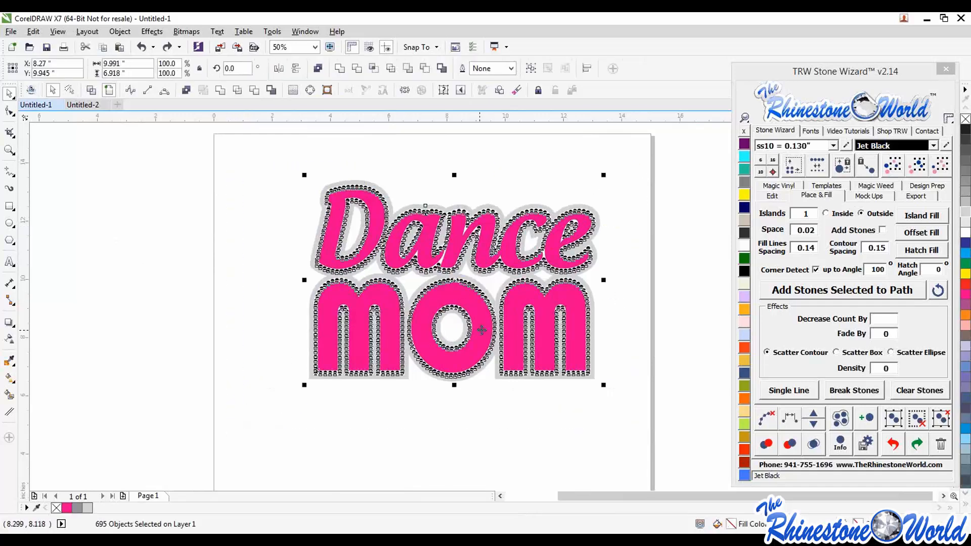
left_click_drag(481, 331, 418, 343)
left_click(578, 343)
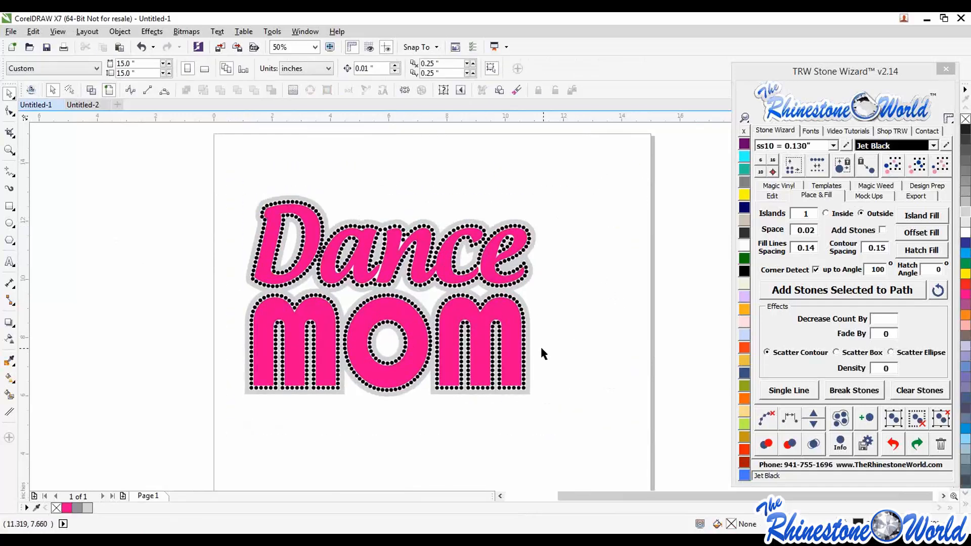
Fill the pink lettering with Hot Pink Magic Glitter vinyl and the grey outline with Silver
left_click(508, 349)
left_click(769, 186)
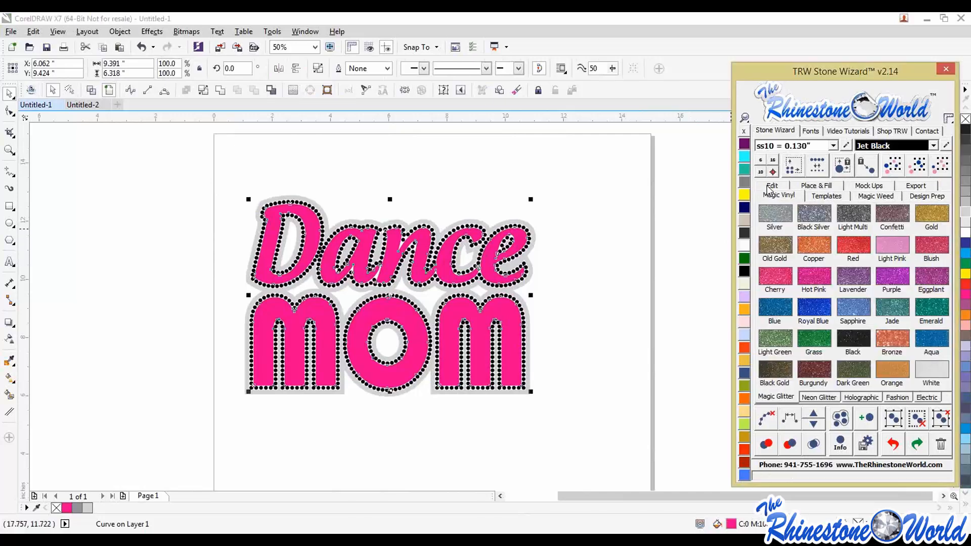
left_click(819, 278)
left_click(532, 343)
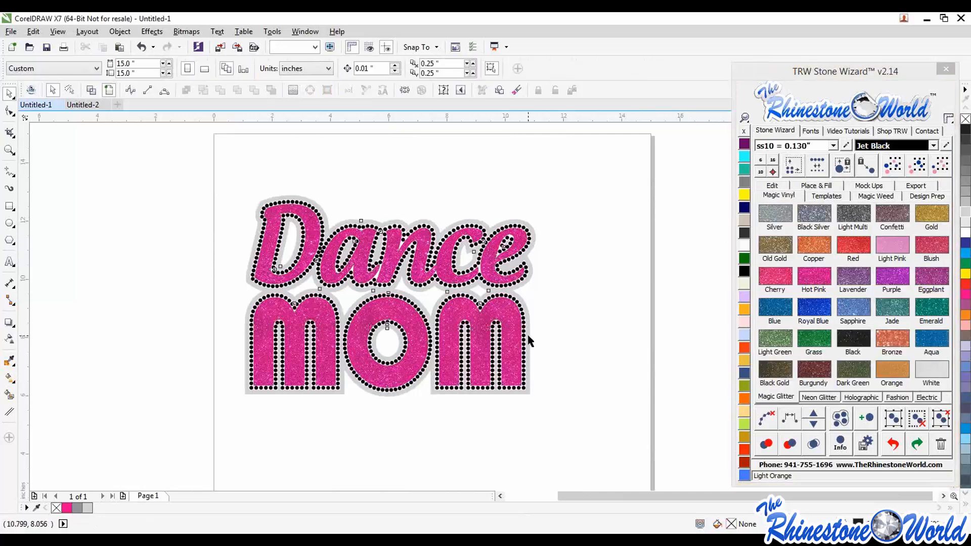
left_click(528, 338)
left_click(774, 212)
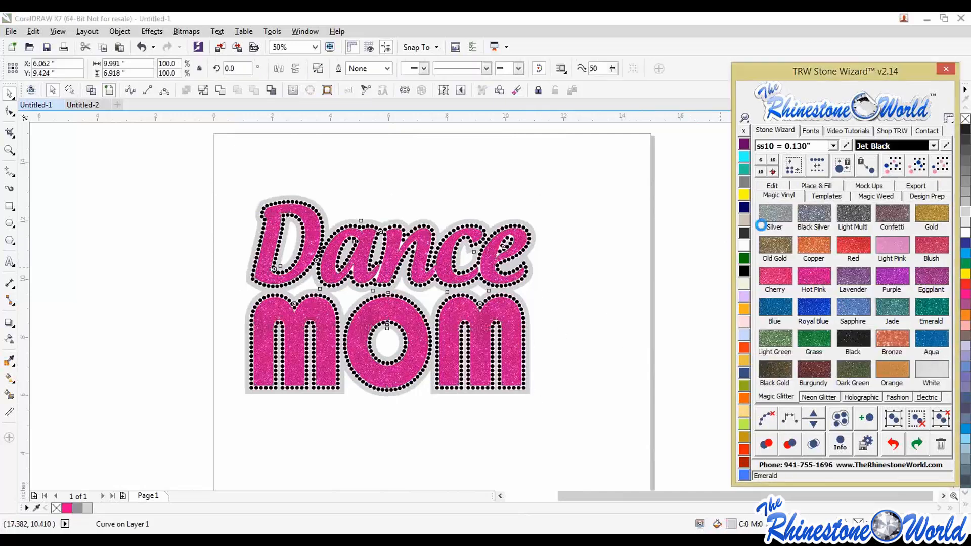
Select all the matching black stones in the design and recolor them to Crystal
left_click(525, 268)
left_click(915, 165)
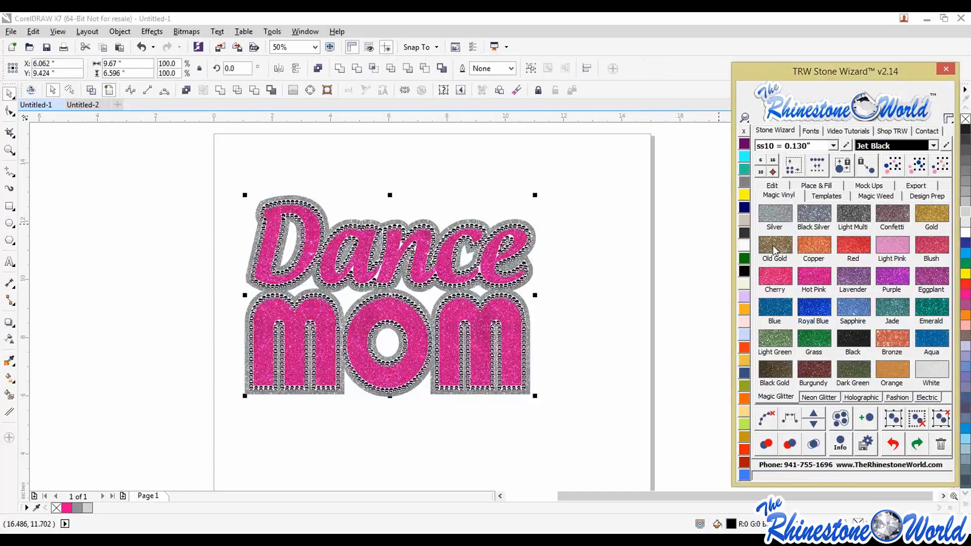
left_click(744, 246)
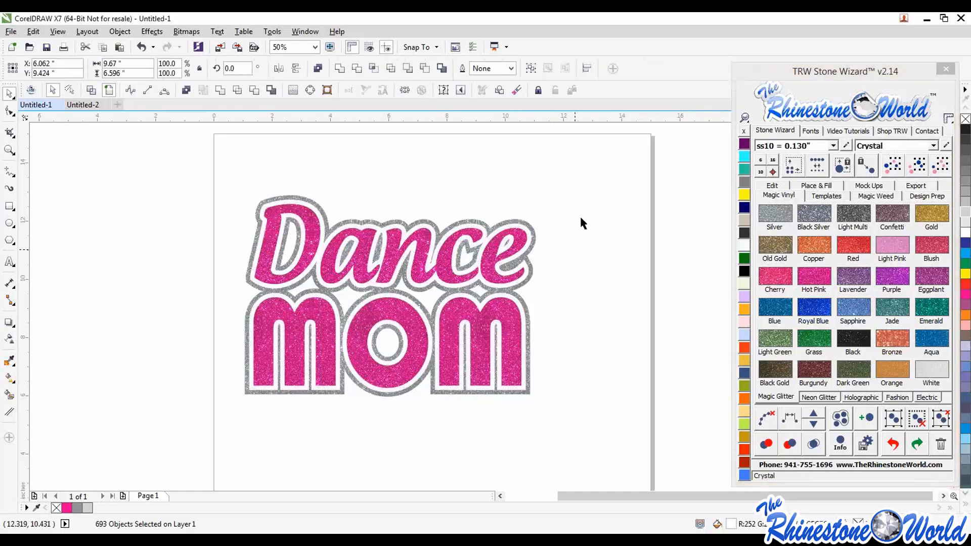
Create a Quick Proof of the whole design with a background, a watermark and simulated stones
left_click_drag(580, 154, 179, 426)
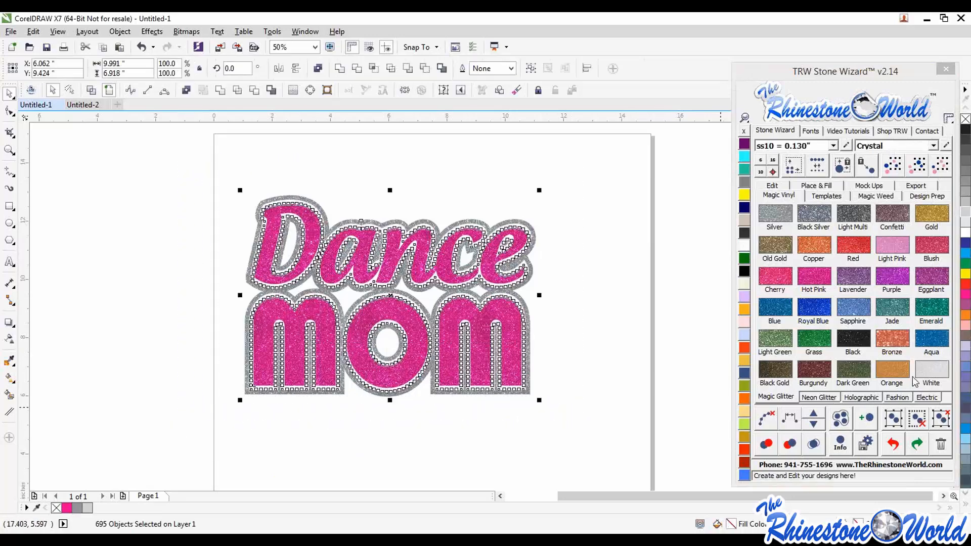
left_click(923, 199)
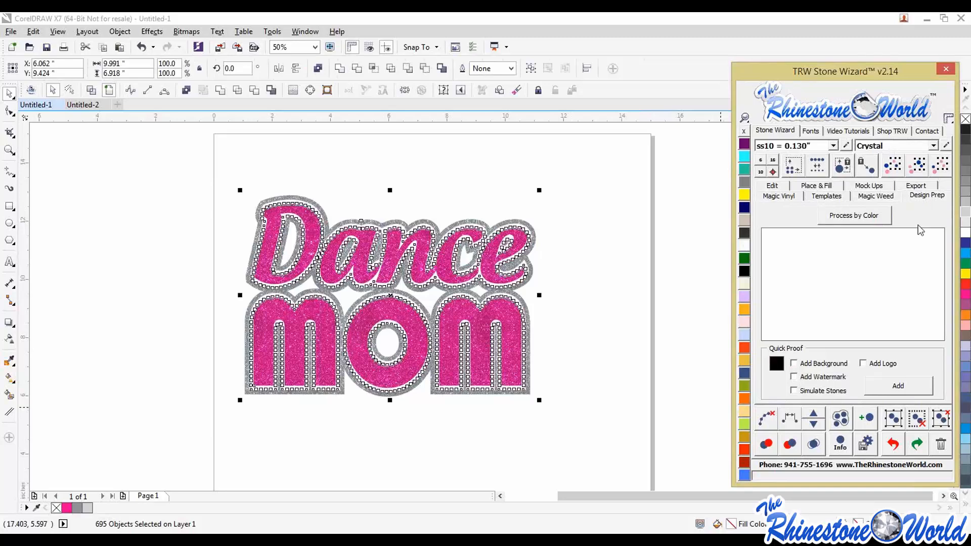
left_click(821, 364)
left_click(824, 377)
left_click(823, 391)
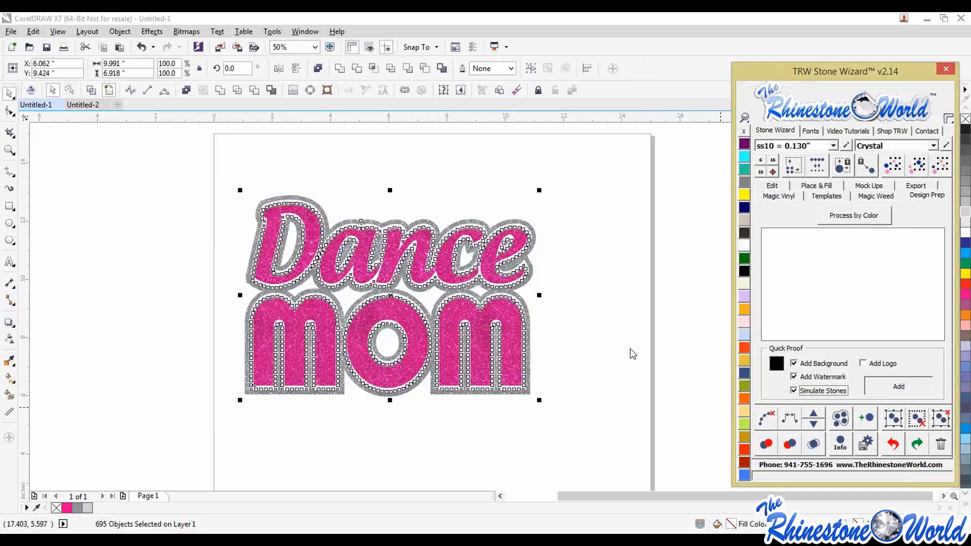
left_click(600, 357)
Examine the proof's simulated stones, glitter vinyl fills and watermark up close and as a whole
scroll(347, 281, "up", 2)
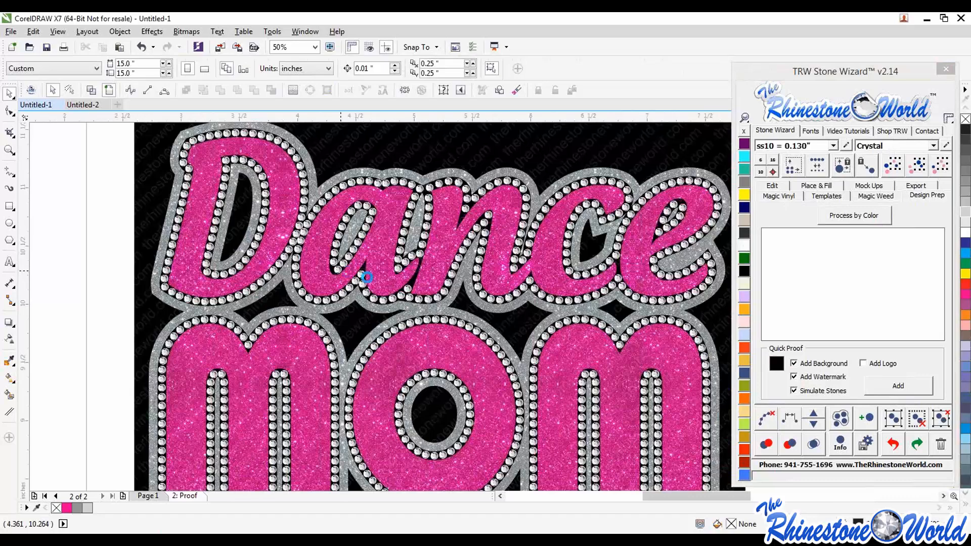
scroll(367, 277, "up", 2)
scroll(394, 372, "down", 3)
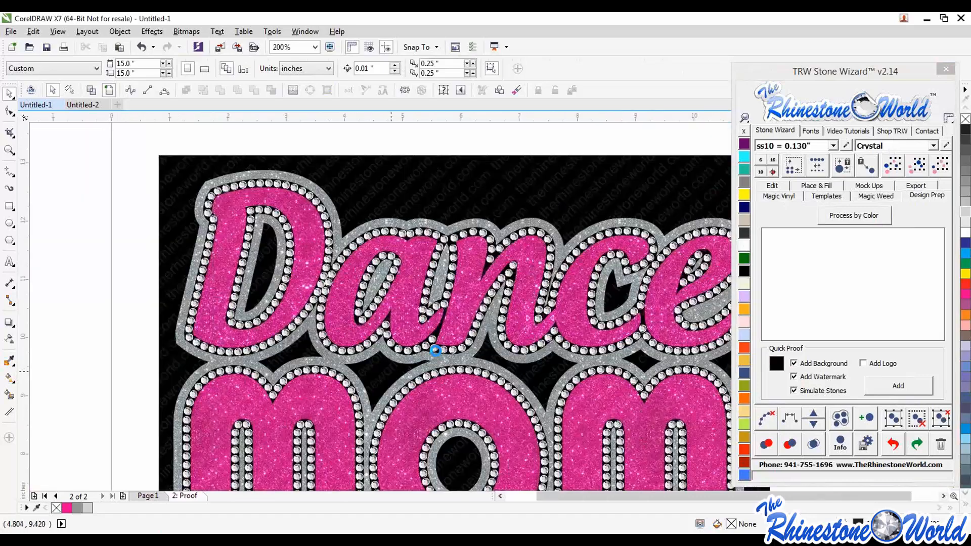
scroll(435, 350, "down", 4)
scroll(450, 388, "up", 2)
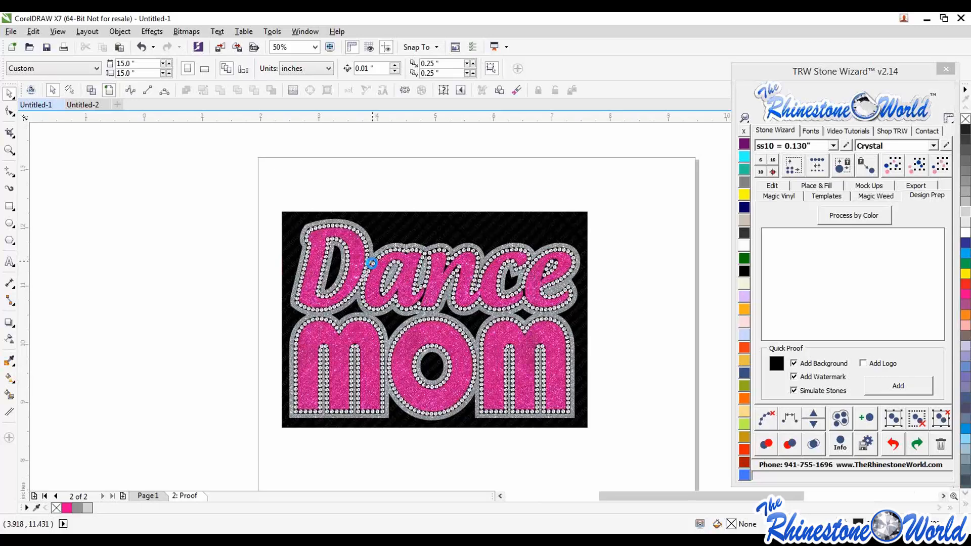
scroll(373, 263, "up", 3)
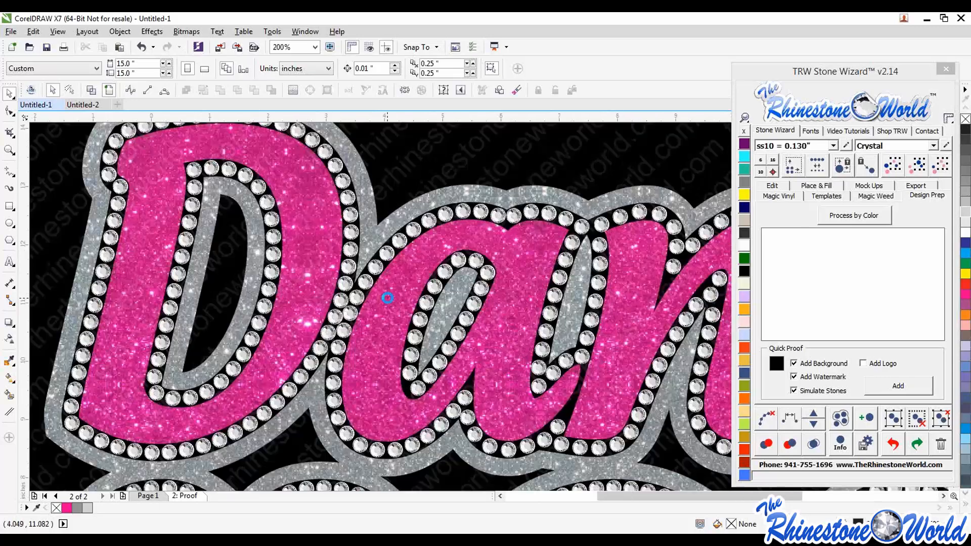
scroll(433, 277, "down", 4)
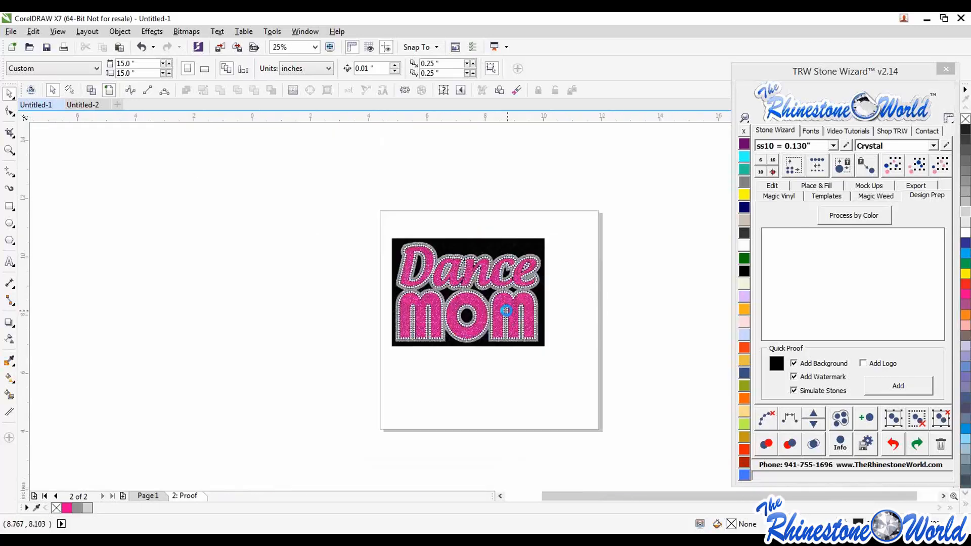
scroll(510, 310, "up", 1)
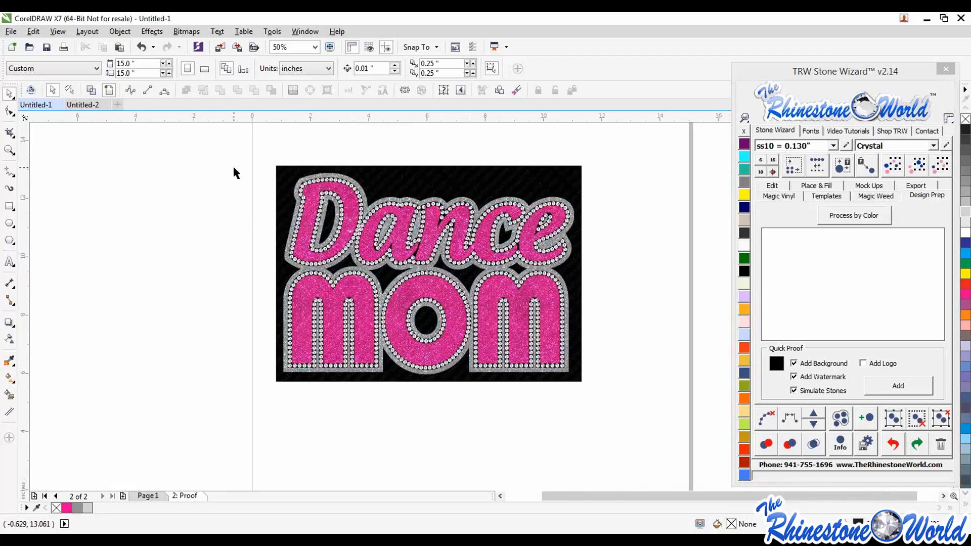
On Page 1, add the text "of" followed by the child's name under the last M of "MOM" and enlarge it to about 73 pt
left_click(151, 496)
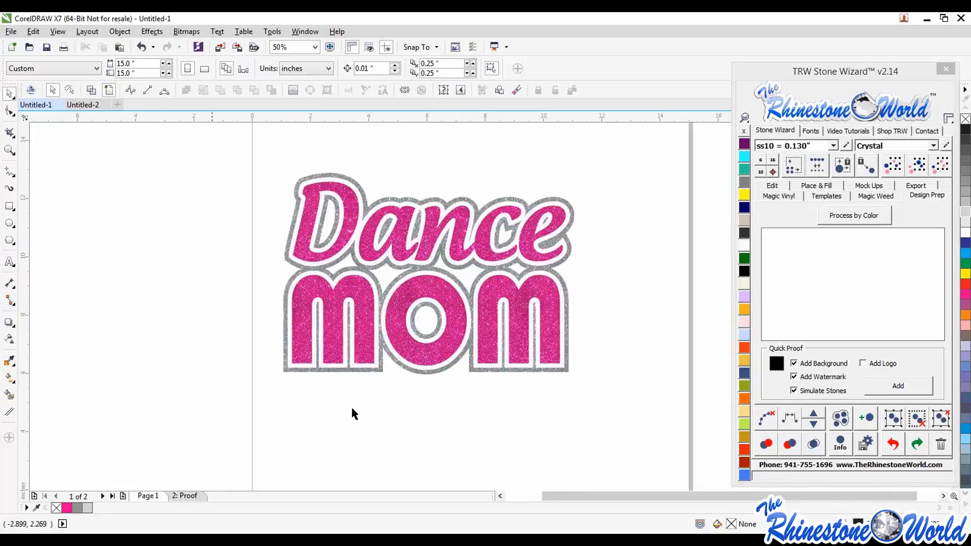
left_click_drag(617, 143, 238, 396)
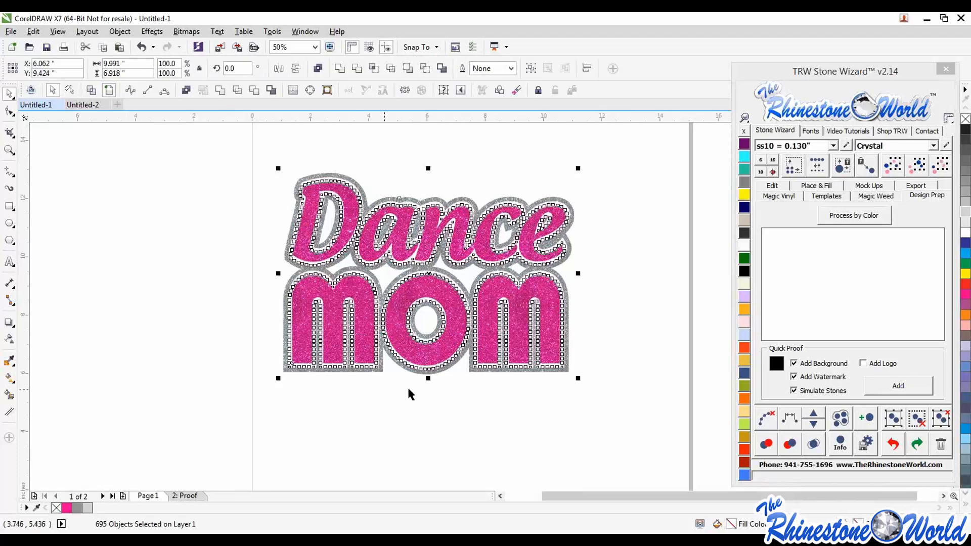
left_click(433, 389)
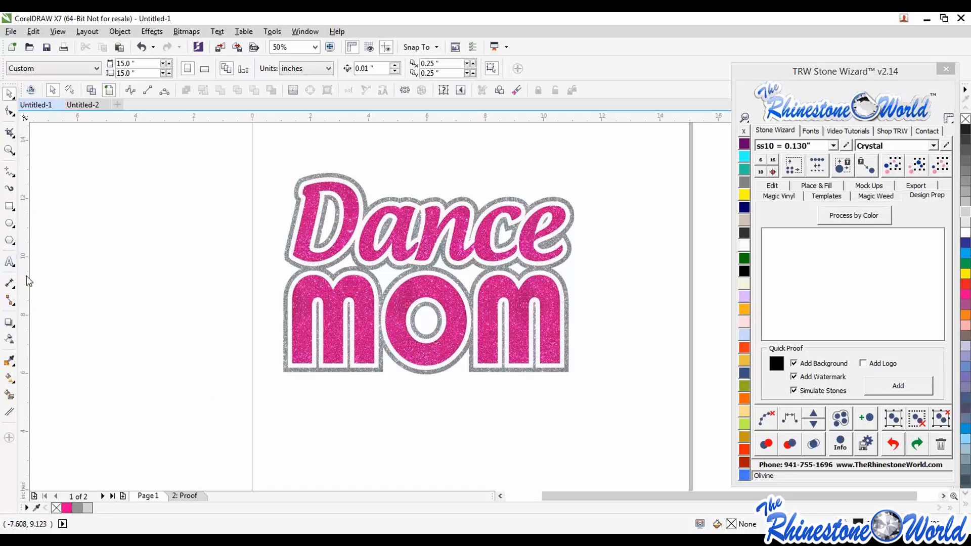
left_click(9, 262)
left_click(470, 393)
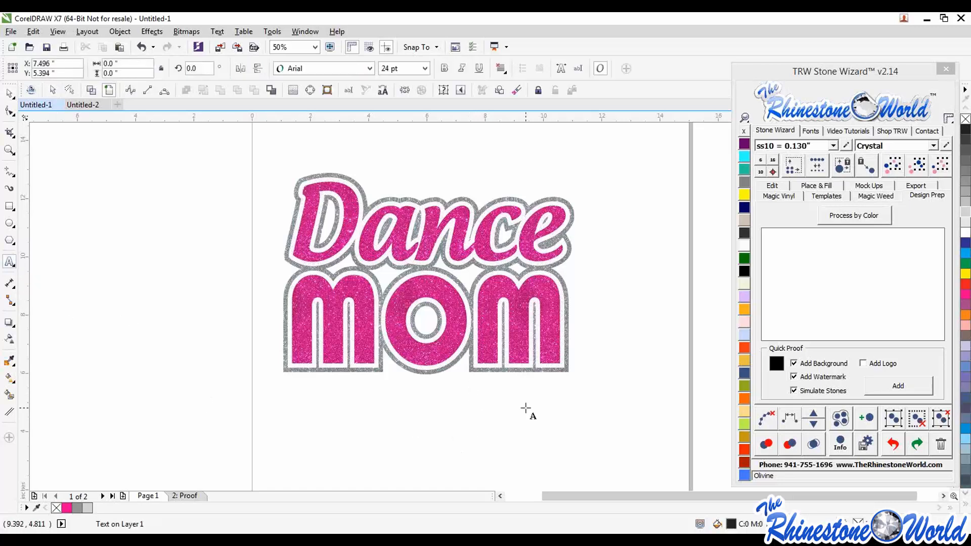
type("of M")
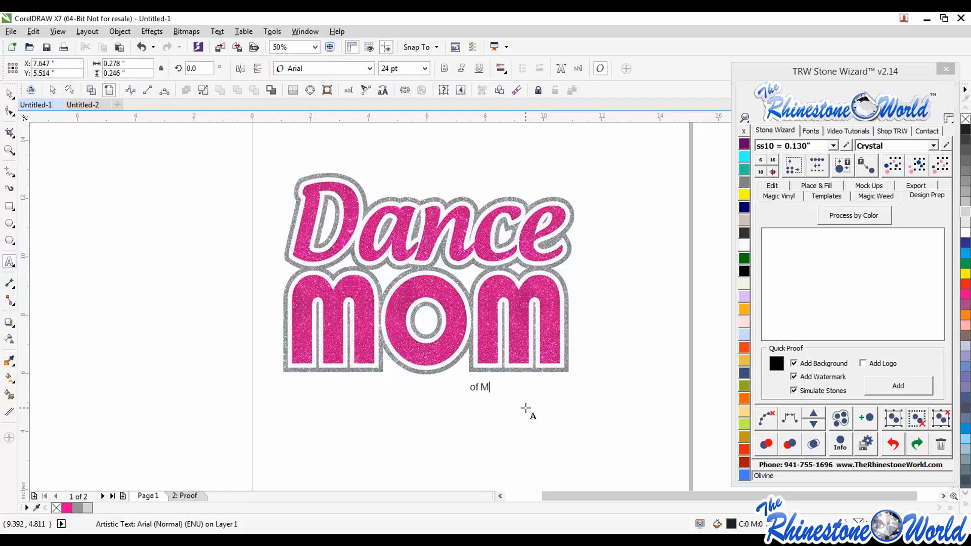
type("adi")
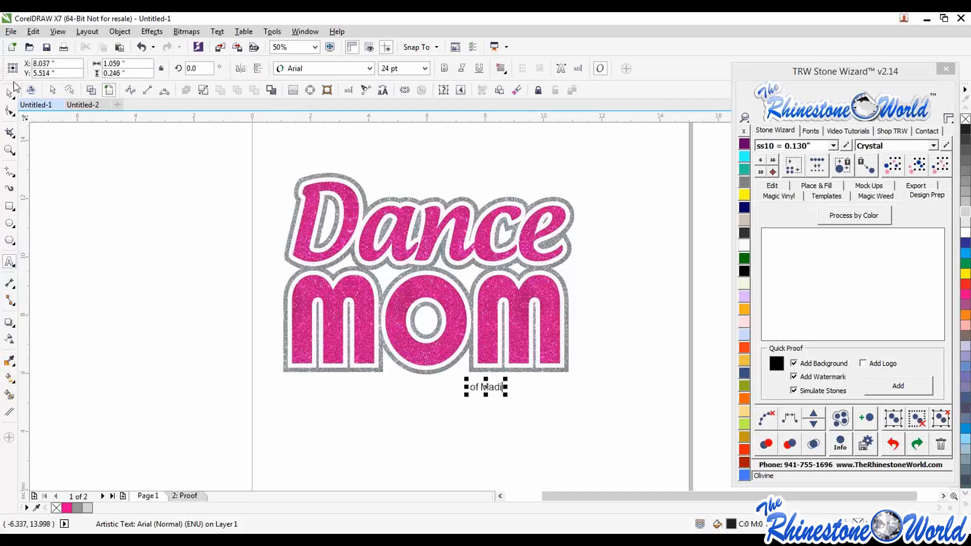
left_click(9, 93)
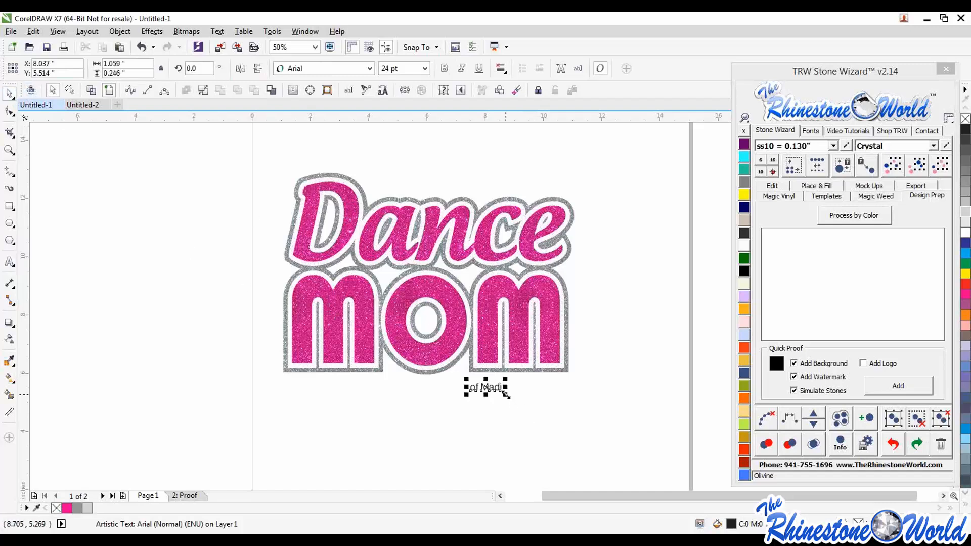
left_click_drag(505, 394, 547, 392)
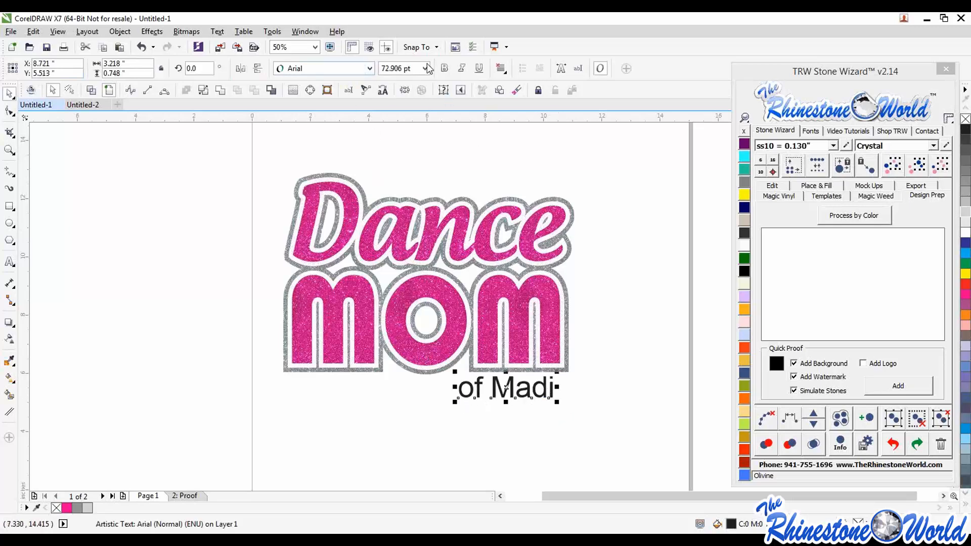
Set the name line in the Androgyne font, scale it to about 80.6 pt and align it with the right edge of "MOM"
left_click(370, 68)
left_click(355, 102)
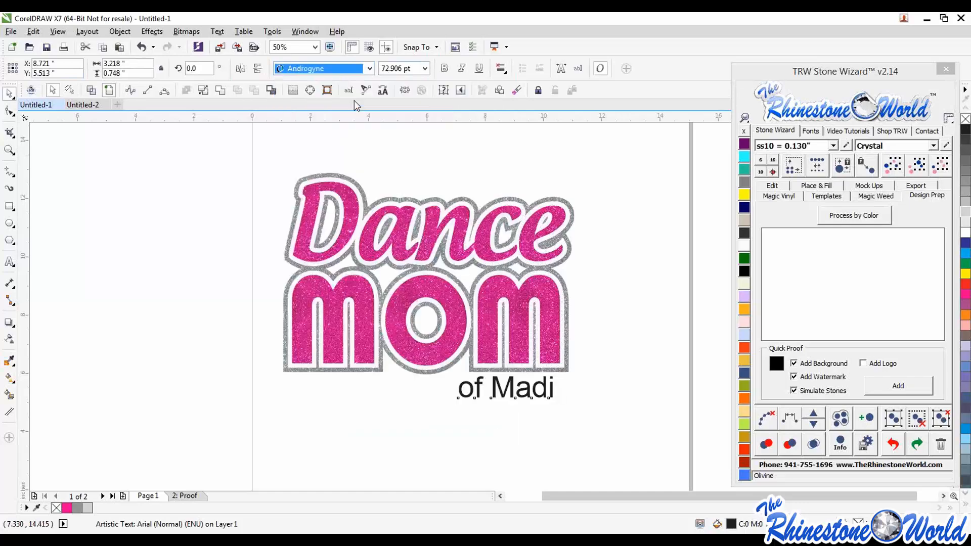
scroll(525, 399, "up", 2)
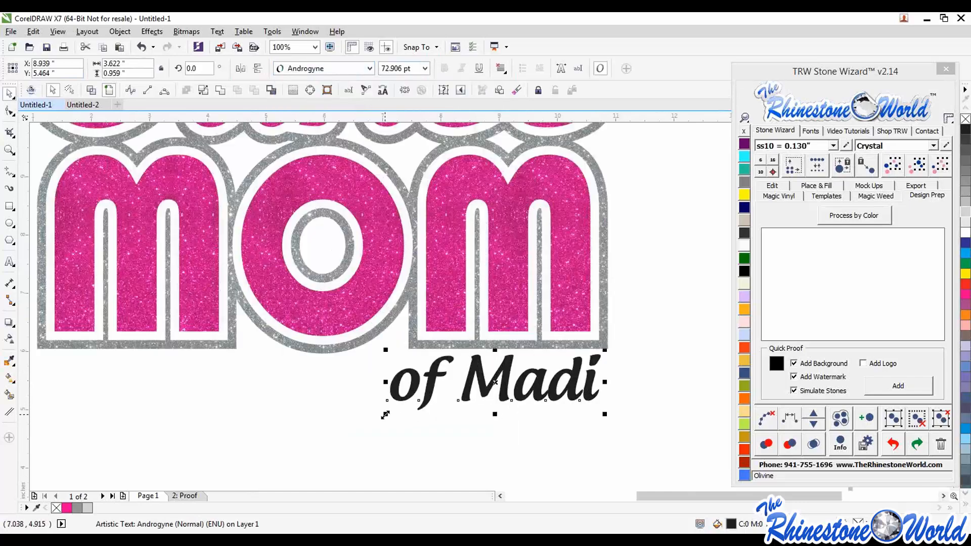
left_click_drag(386, 415, 363, 420)
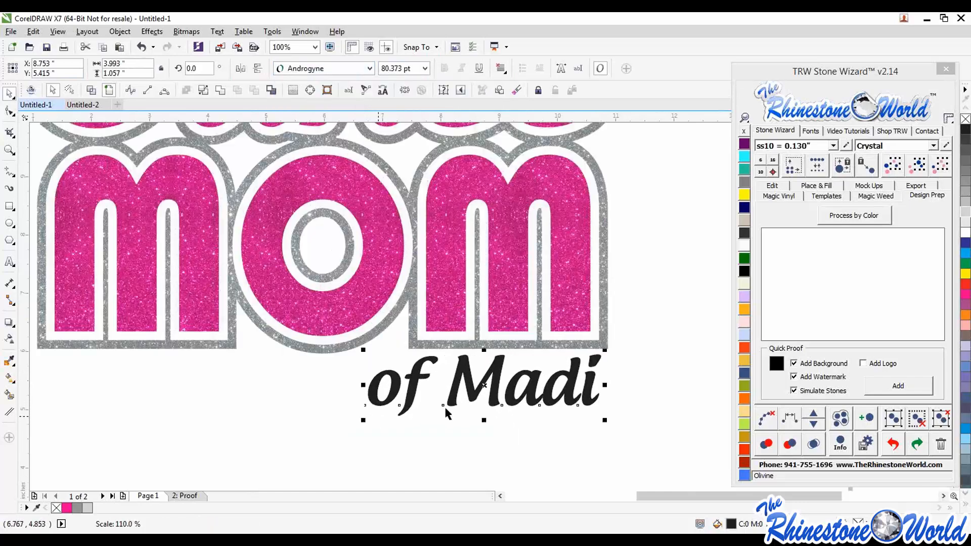
left_click_drag(588, 380, 594, 374)
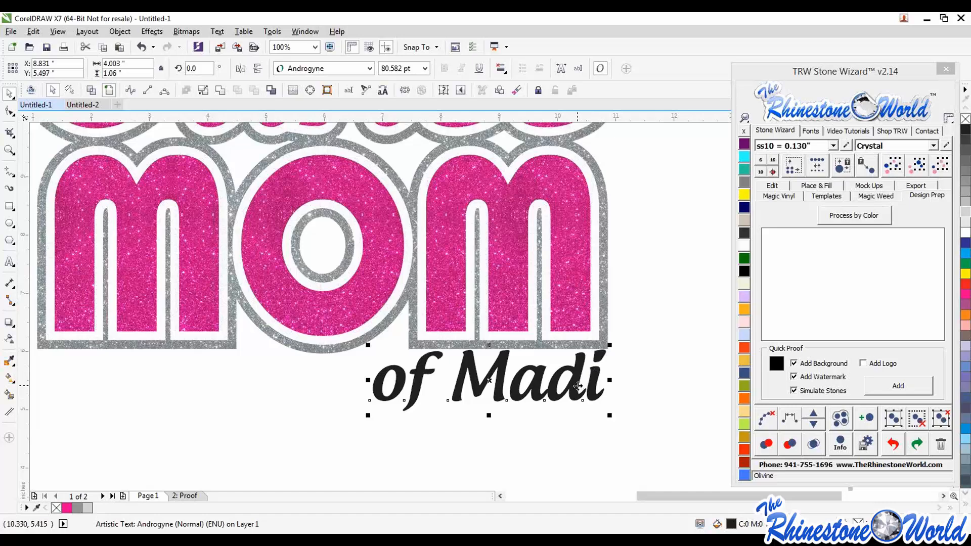
left_click_drag(594, 383, 592, 384)
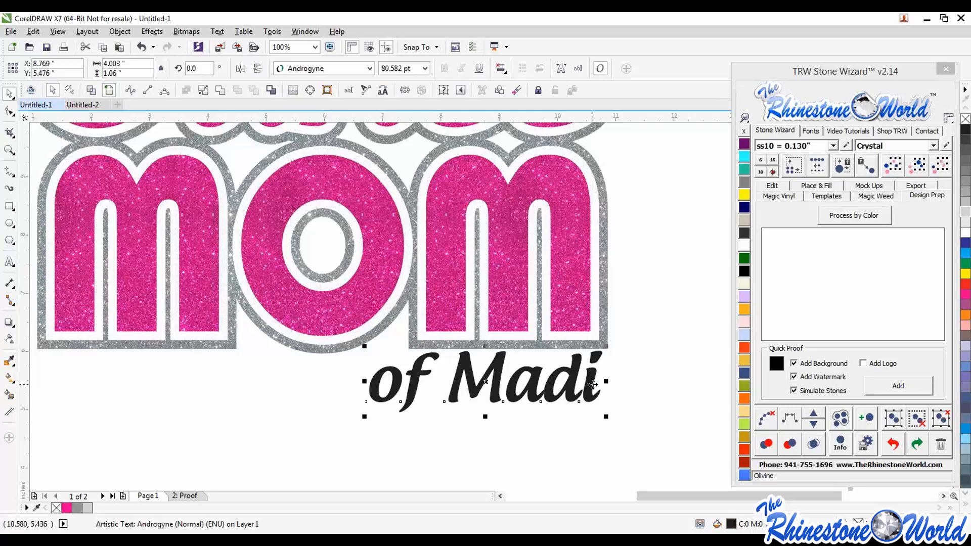
left_click(614, 392)
left_click(591, 384)
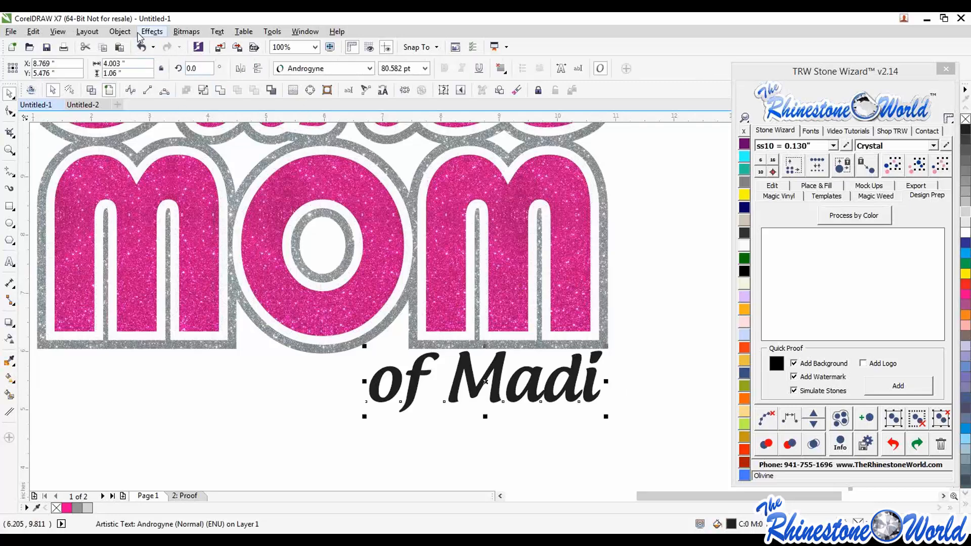
Convert the name line to curves, try a Silver fill, and fill it with Hot Pink Magic Glitter vinyl
left_click(310, 90)
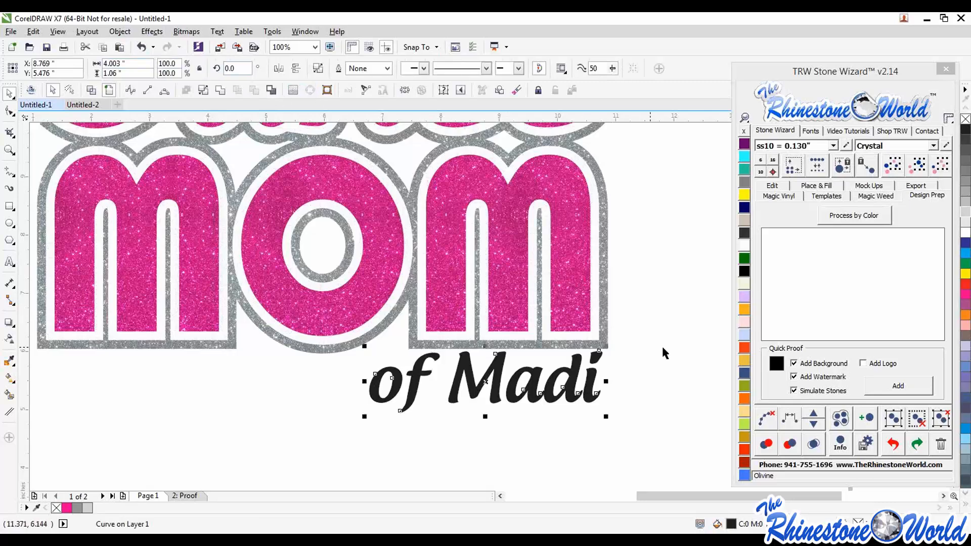
left_click(775, 196)
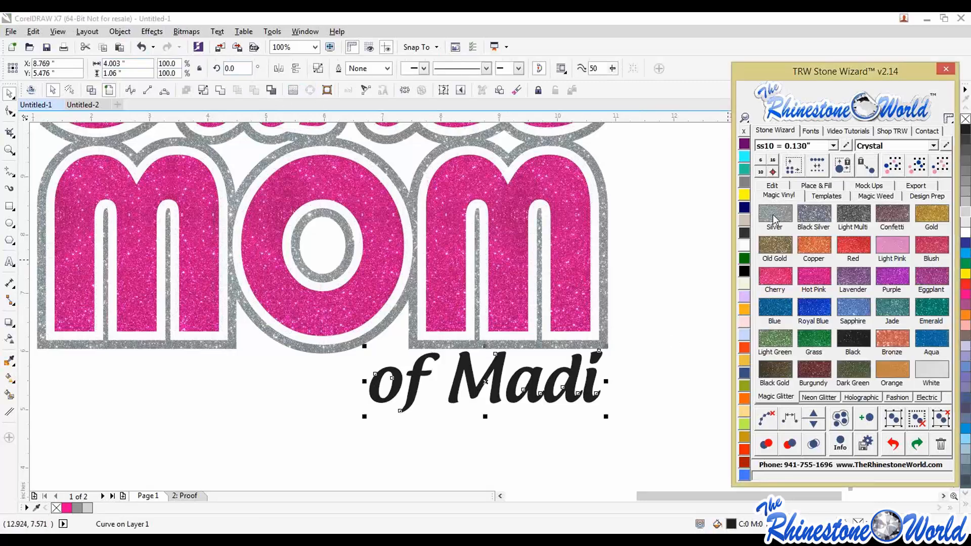
left_click(773, 215)
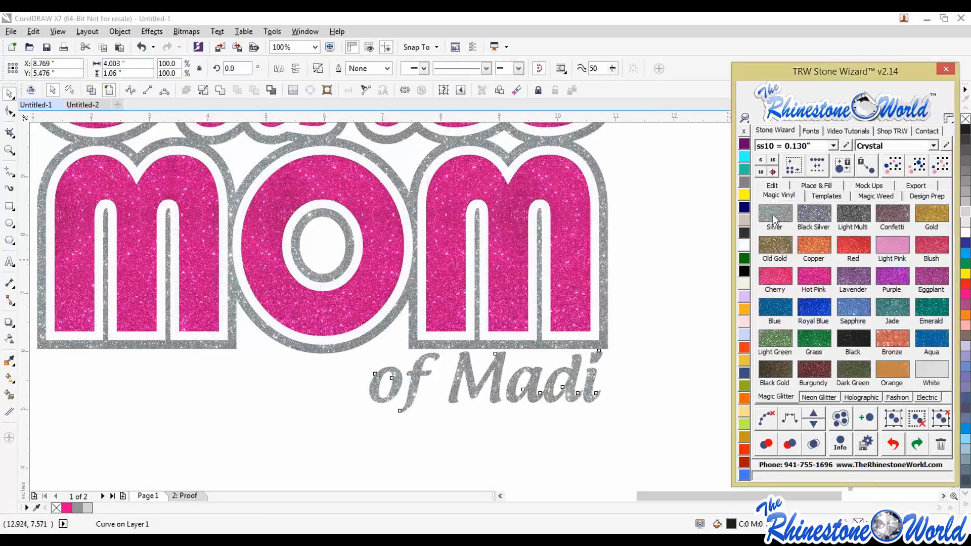
left_click(823, 280)
left_click(657, 323)
scroll(574, 347, "down", 2)
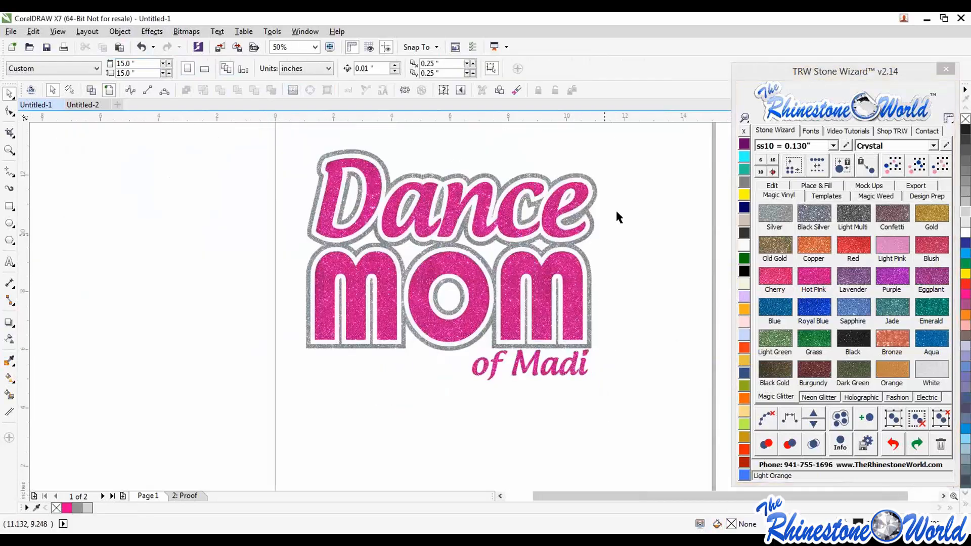
Create a Quick Proof of the whole design including the name line, with a background, a watermark and simulated stones
left_click_drag(642, 134, 203, 424)
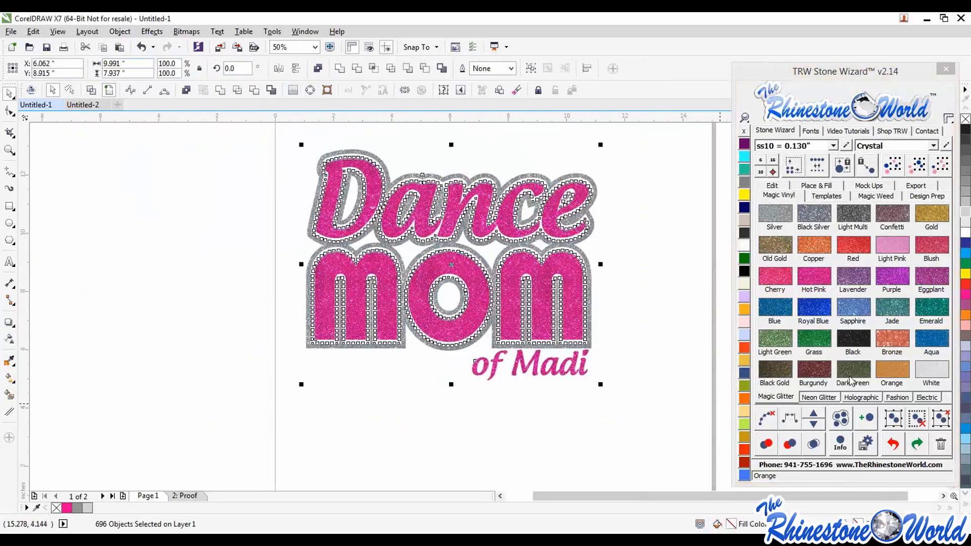
left_click(918, 197)
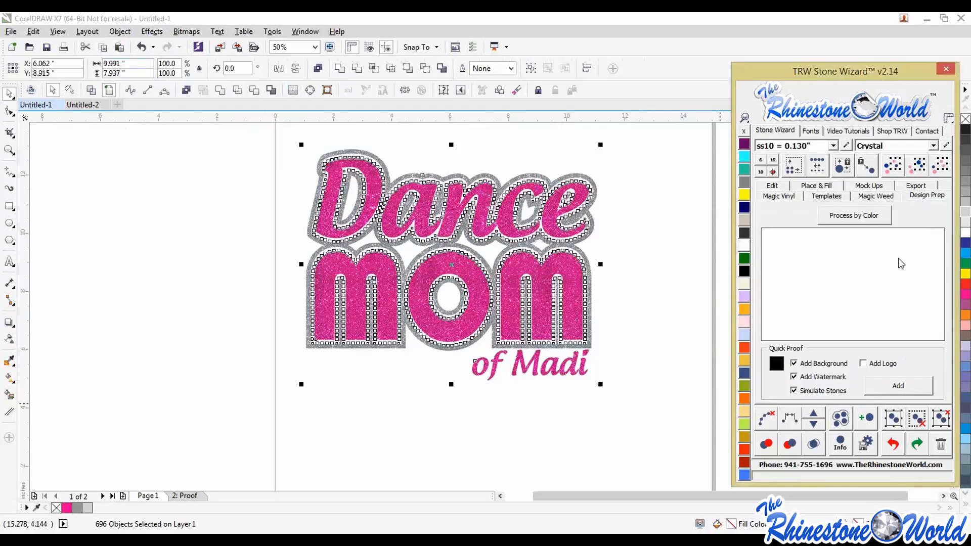
left_click(891, 394)
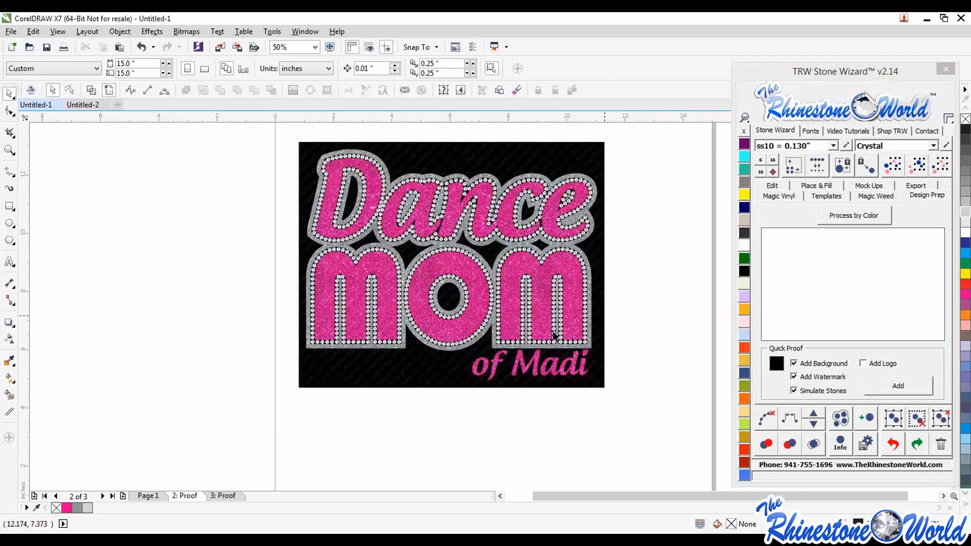
Add the text "20" in the blank area below the proof and enlarge it to about 130 pt
left_click(9, 261)
left_click(405, 439)
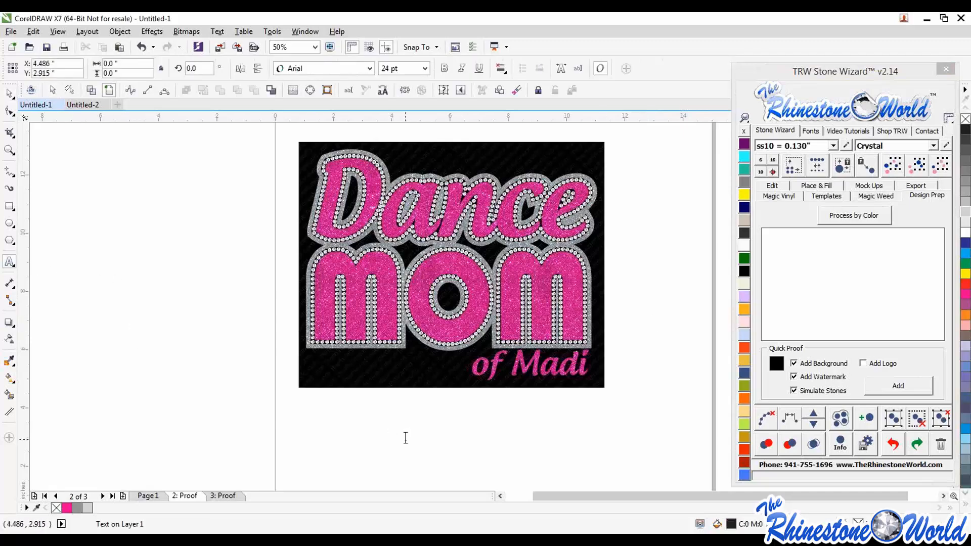
type("20")
key("ctrl+space")
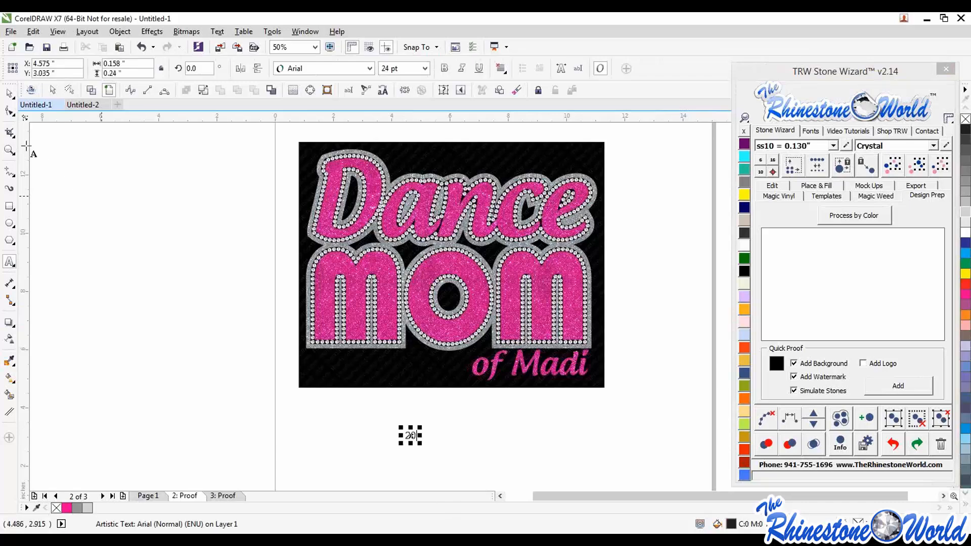
left_click_drag(421, 441, 471, 484)
left_click(414, 435)
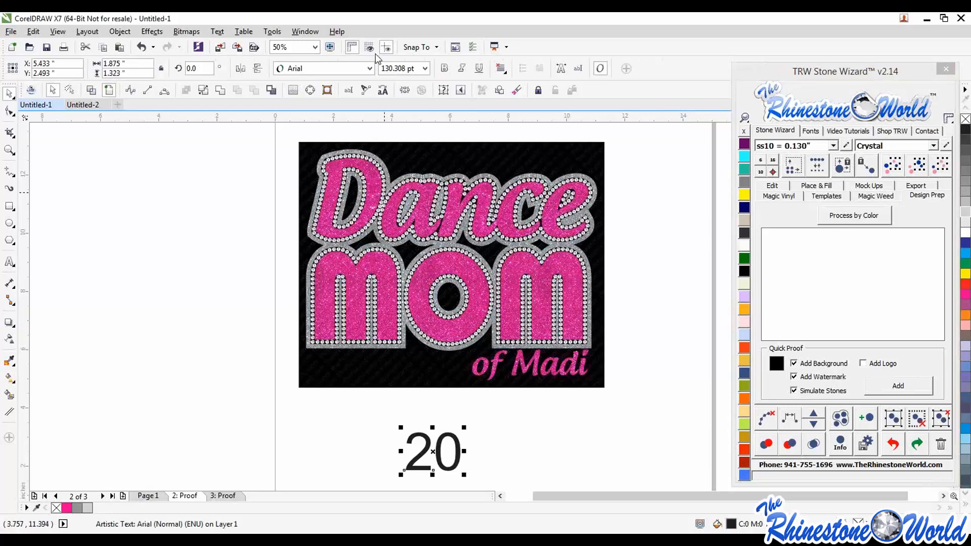
Try the TRW 3010 RF rhinestone font on the "20", scaled up to about 175 pt, and delete the text
left_click(372, 68)
left_click(373, 132)
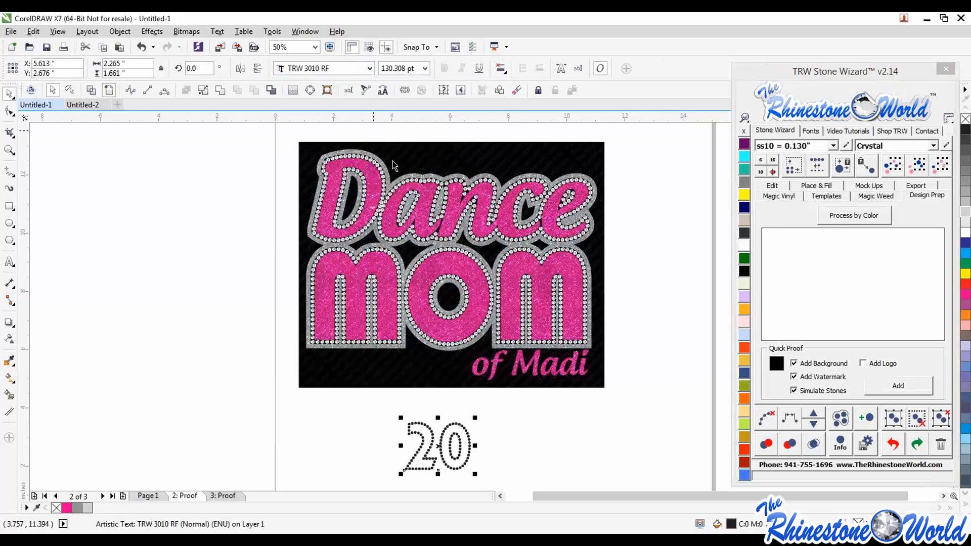
left_click_drag(464, 427, 502, 399)
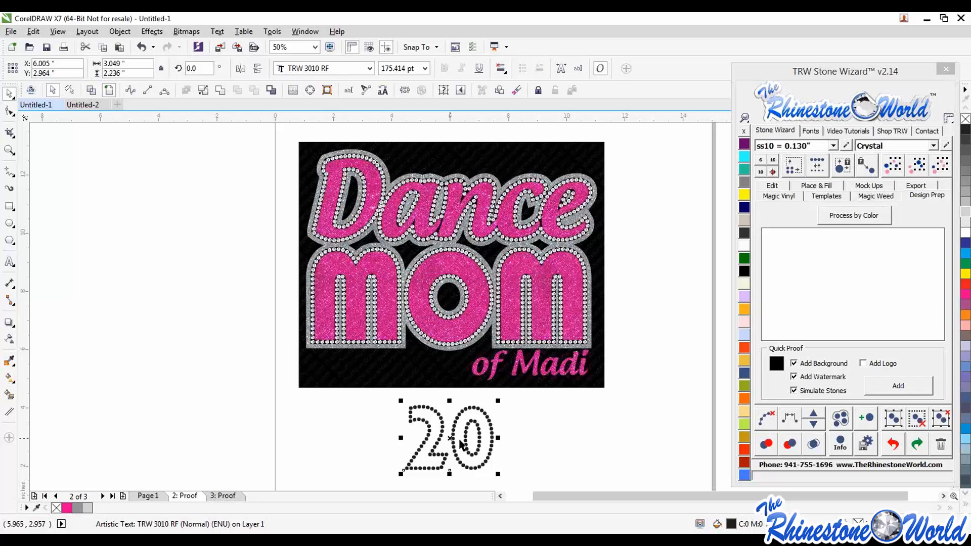
left_click(523, 434)
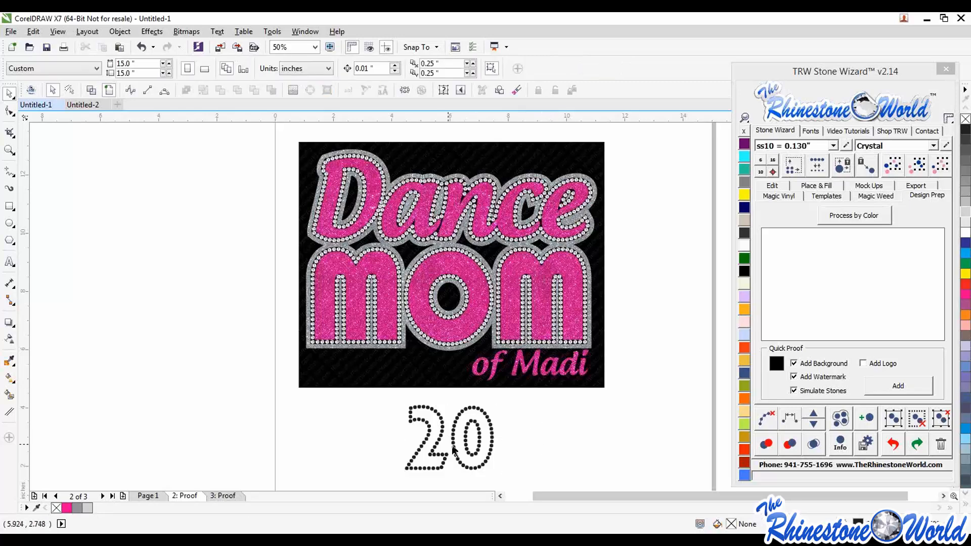
left_click_drag(453, 441, 457, 441)
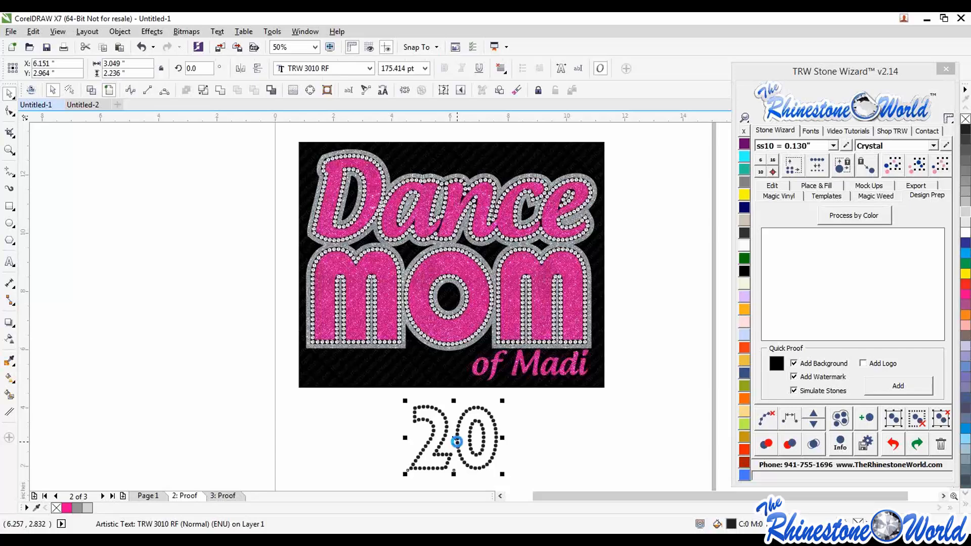
key("Delete")
Go back to the original design on Page 1 and delete the name line below "MOM"
scroll(484, 399, "down", 1)
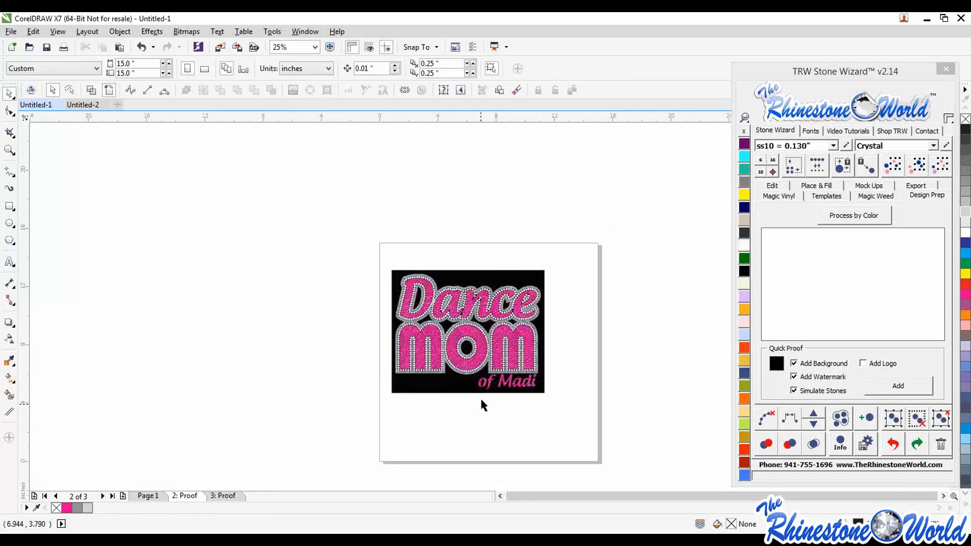
scroll(495, 327, "up", 1)
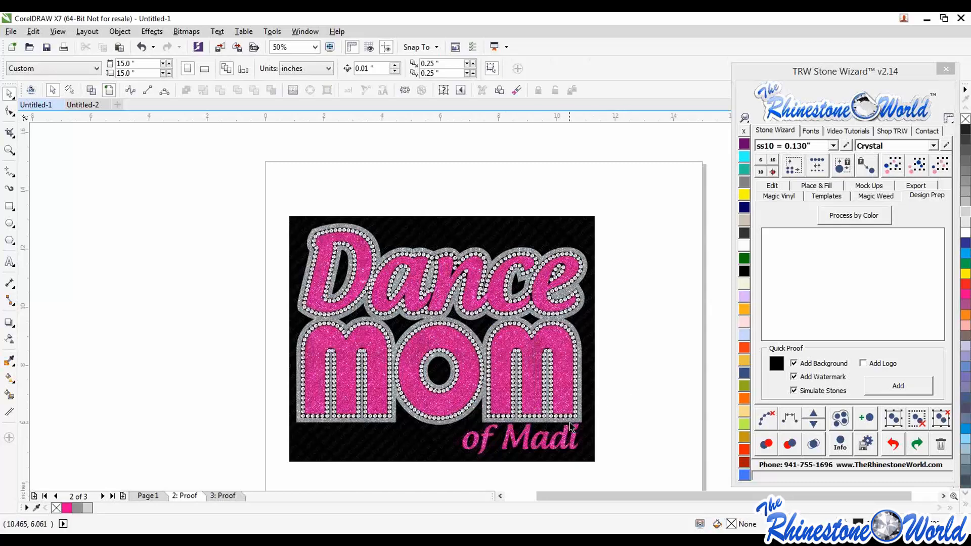
left_click(148, 495)
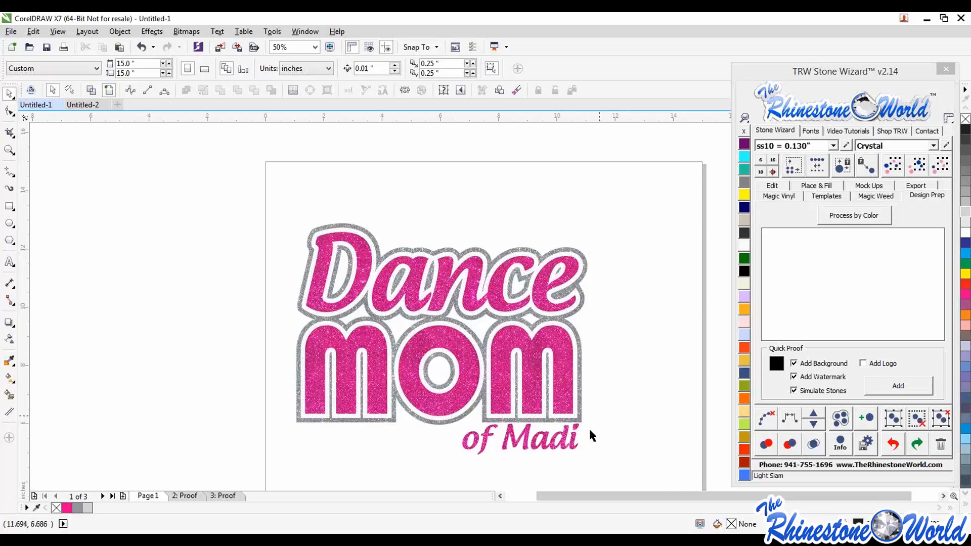
left_click(580, 439)
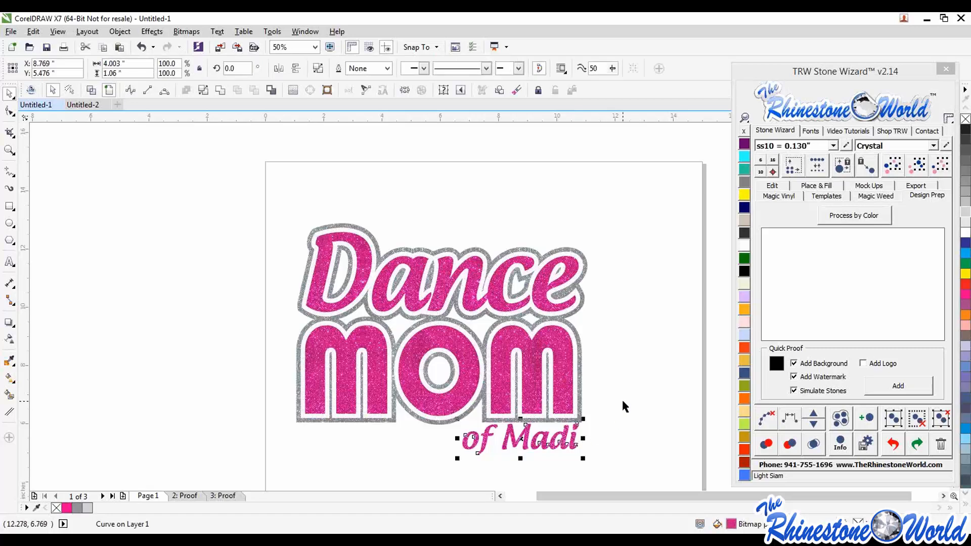
key("Delete")
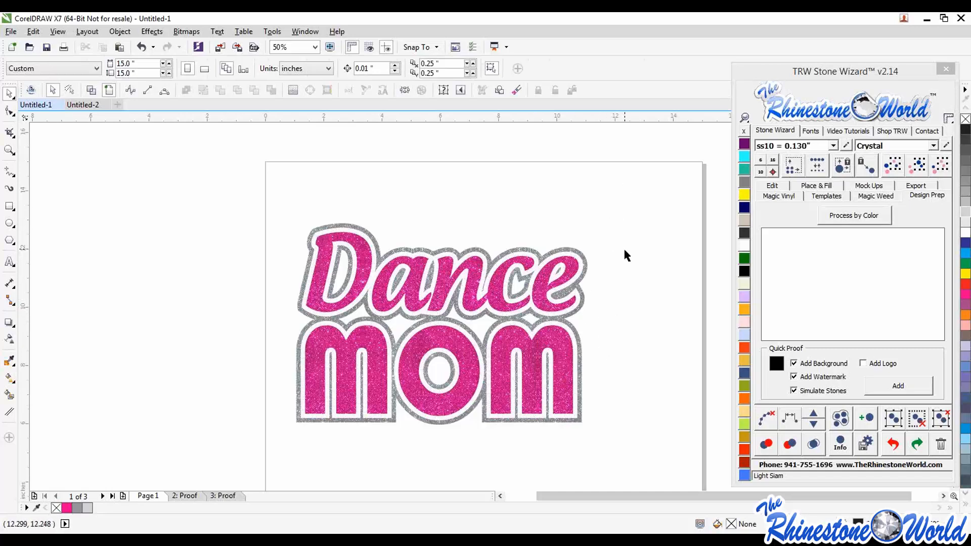
Scale the pink lettering and grey outline, without the stones, down to about 5.82 by 4.03 inches and select both
left_click(581, 270)
left_click(852, 216)
left_click_drag(627, 192, 412, 345)
left_click(361, 348)
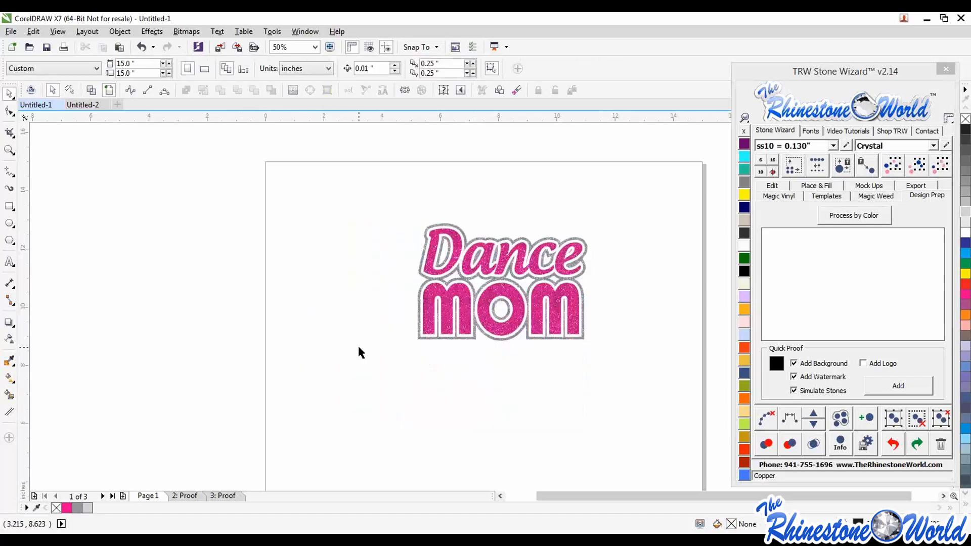
left_click_drag(372, 185, 650, 388)
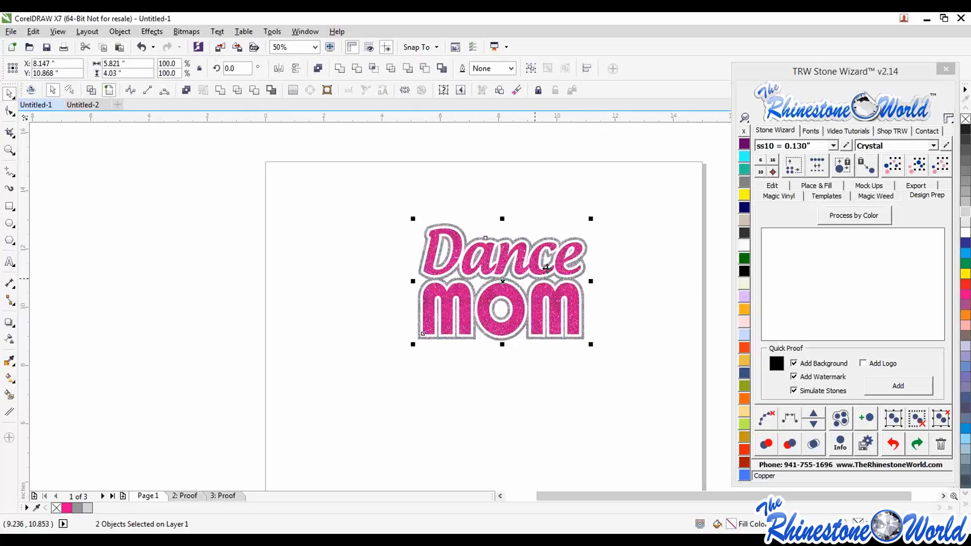
Enlarge the design slightly to about 5.9 by 4.08 inches and fill the pink lettering with Light Pink glitter vinyl
left_click_drag(590, 219, 596, 217)
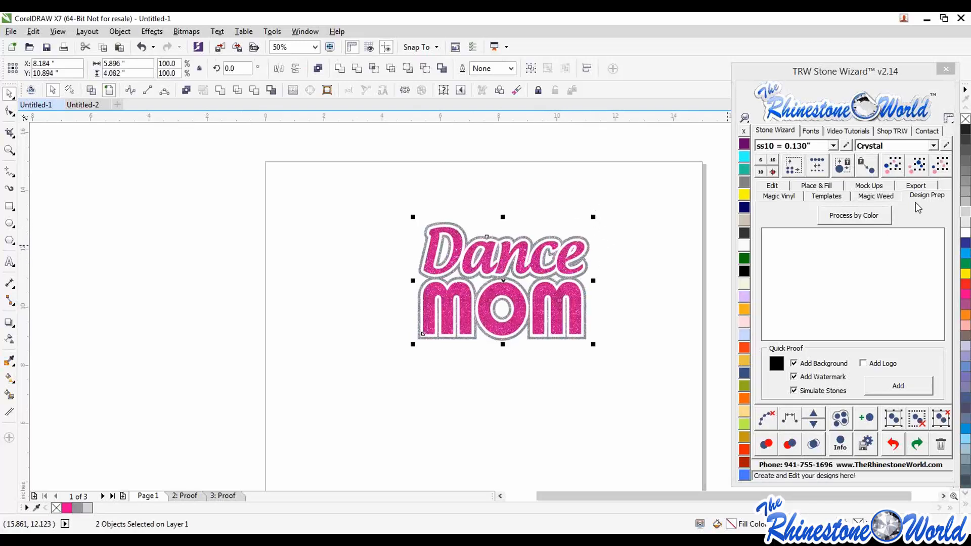
left_click(877, 187)
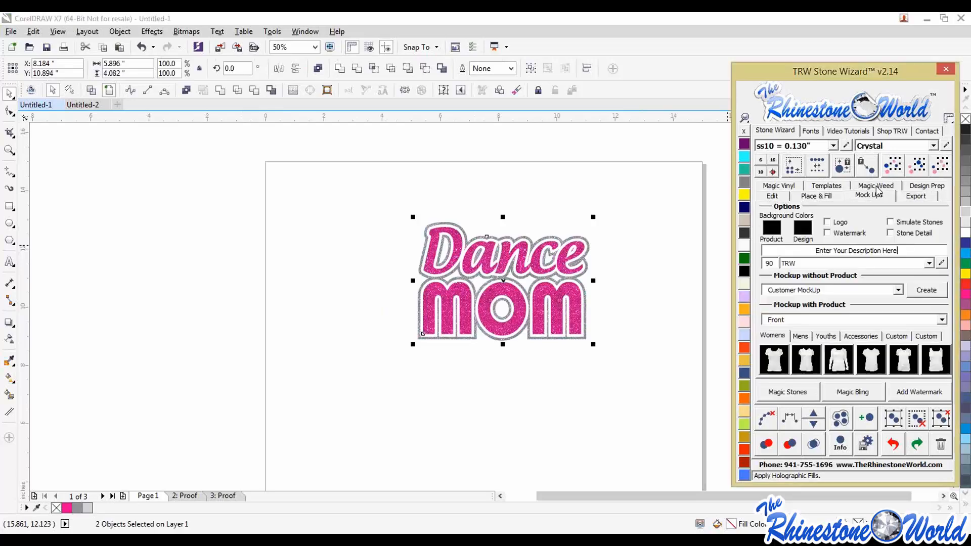
left_click(581, 319)
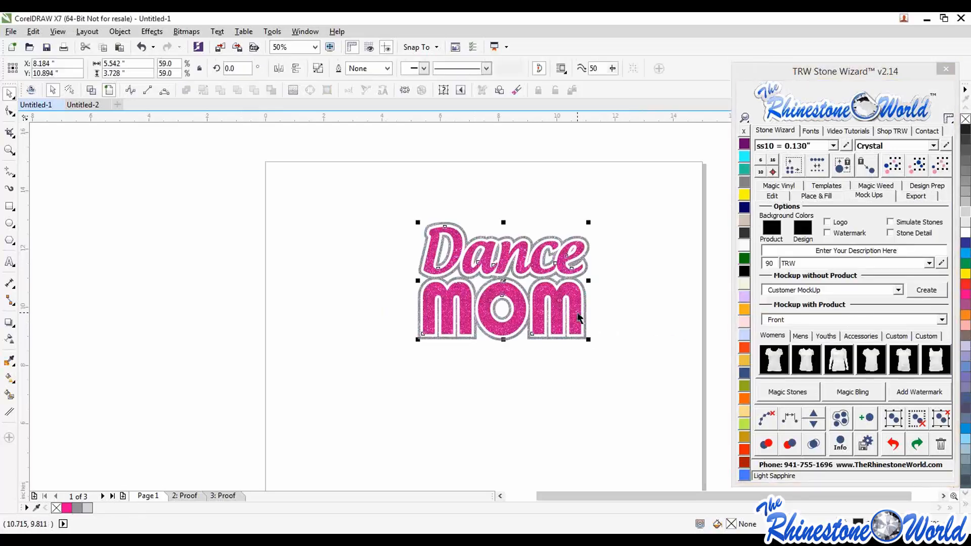
left_click(784, 187)
left_click(888, 249)
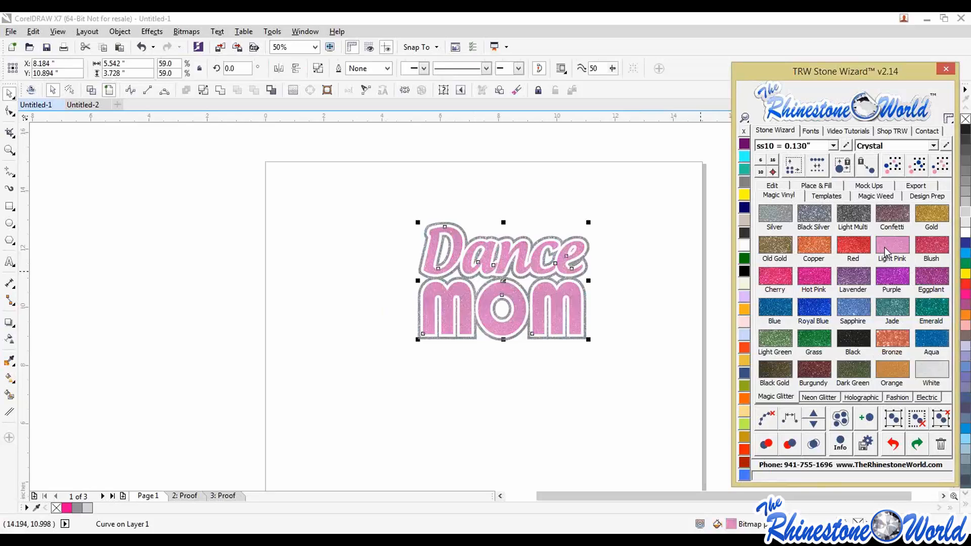
Create a Car Decal accessory mockup of the whole design with the Logo option on
left_click(624, 323)
left_click_drag(699, 173, 377, 362)
left_click(873, 187)
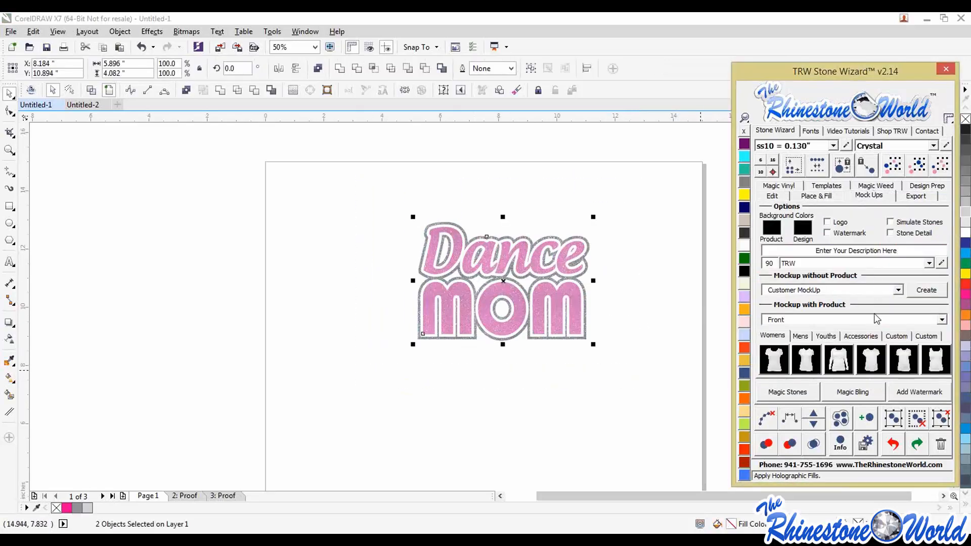
left_click(825, 224)
left_click(875, 339)
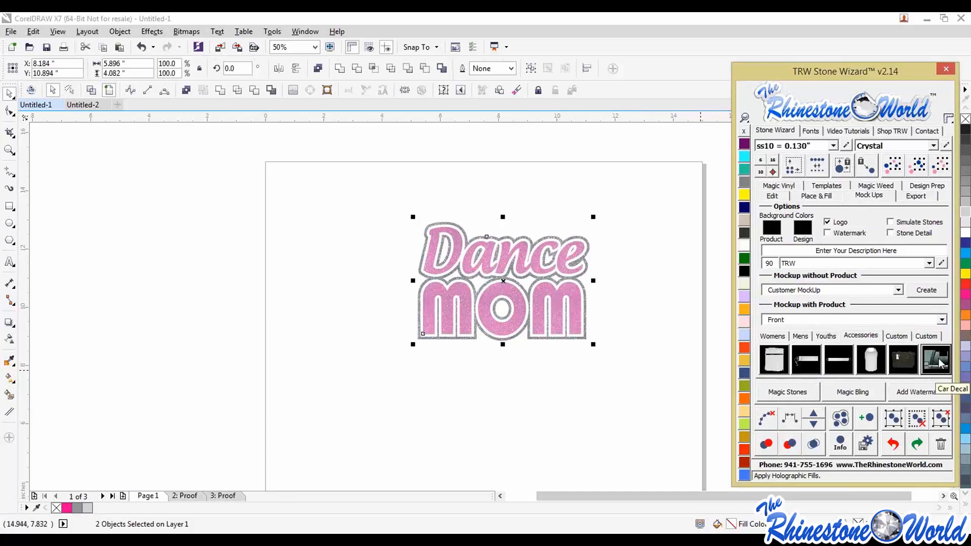
left_click(938, 361)
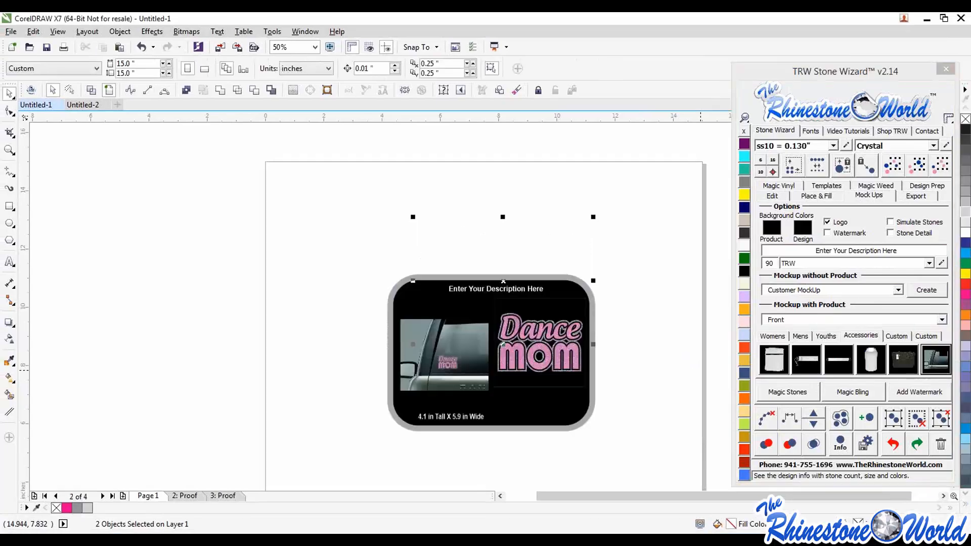
Examine the decal's size and look on the car window in the mockup
scroll(446, 364, "up", 3)
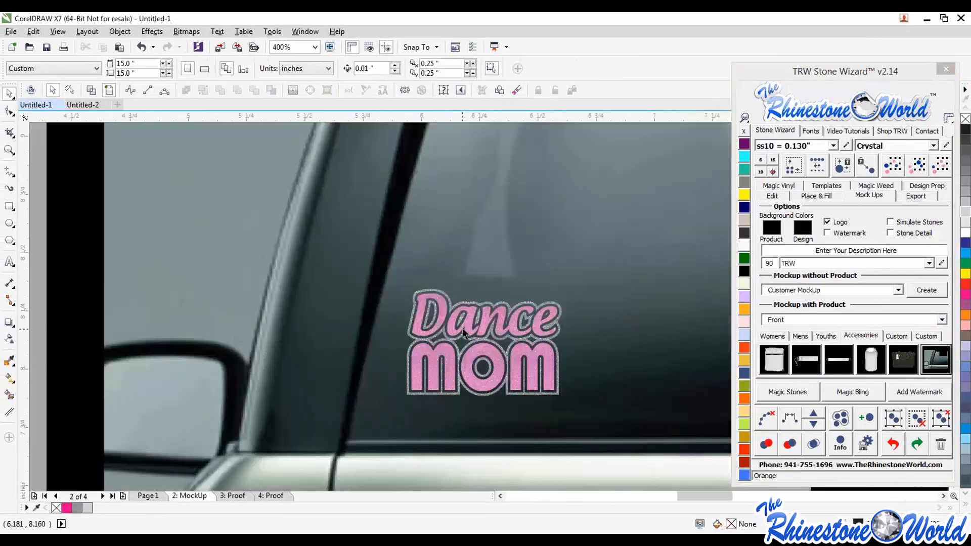
scroll(462, 331, "down", 1)
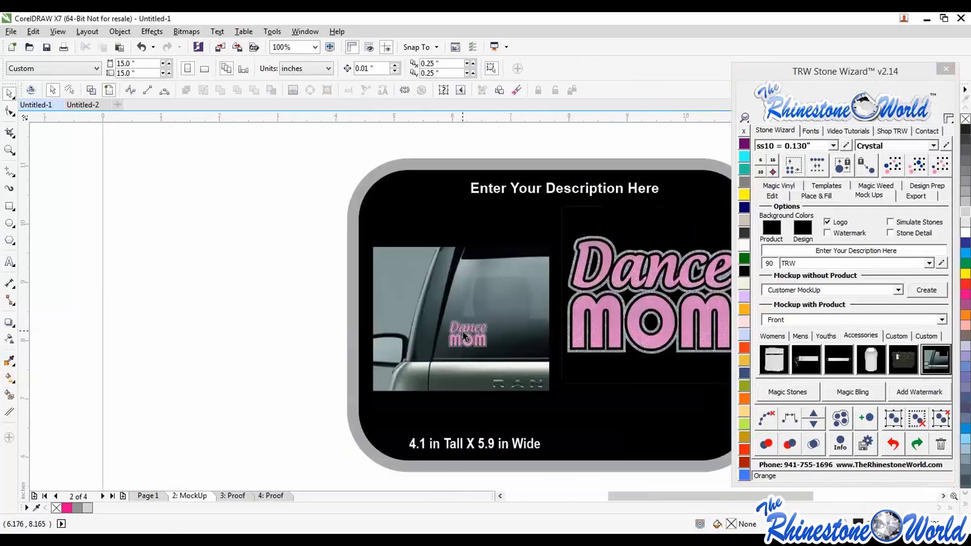
scroll(475, 338, "up", 1)
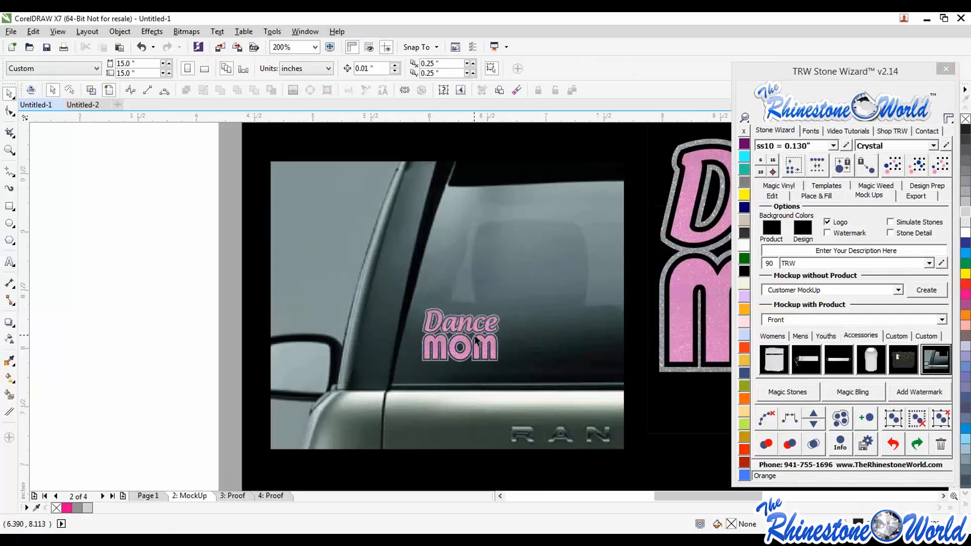
scroll(476, 342, "up", 1)
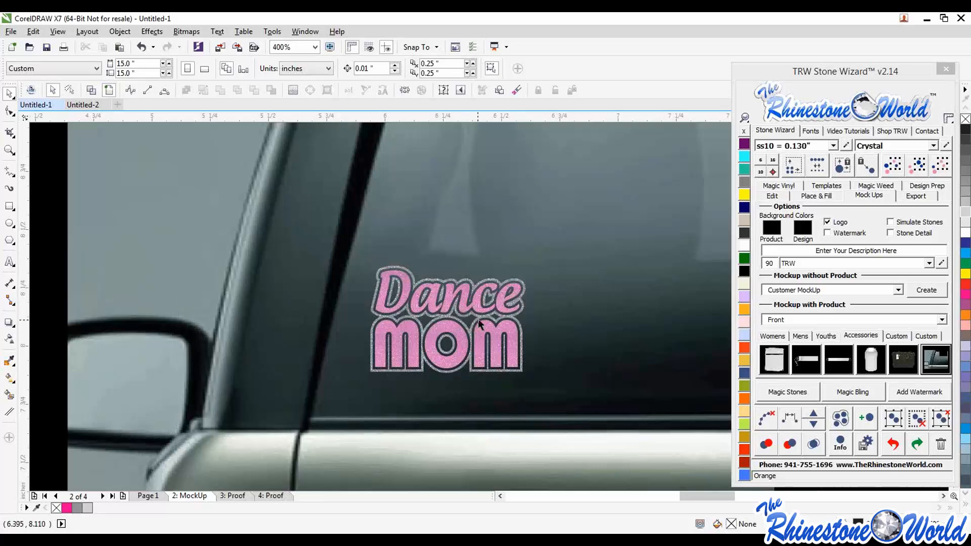
scroll(486, 310, "down", 1)
scroll(486, 310, "down", 1)
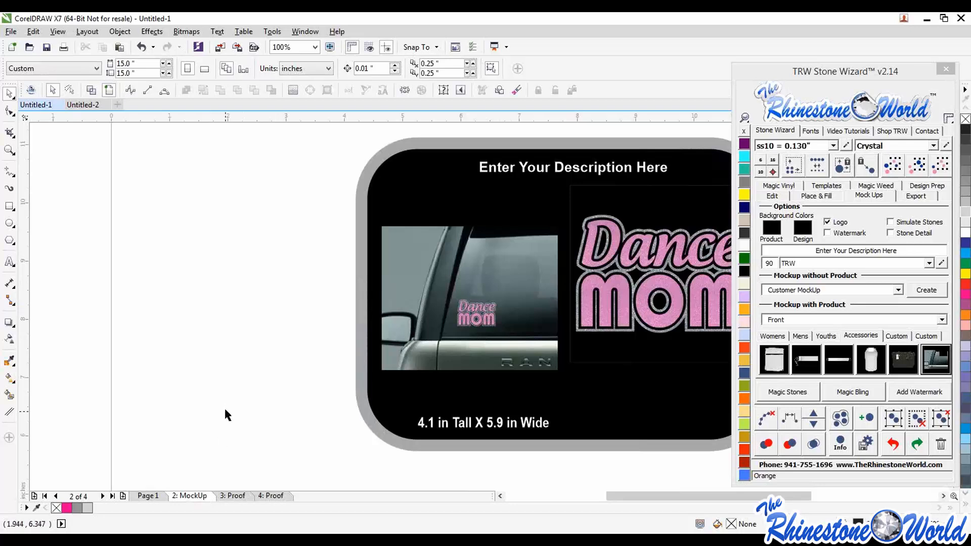
scroll(448, 299, "down", 2)
scroll(495, 302, "up", 2)
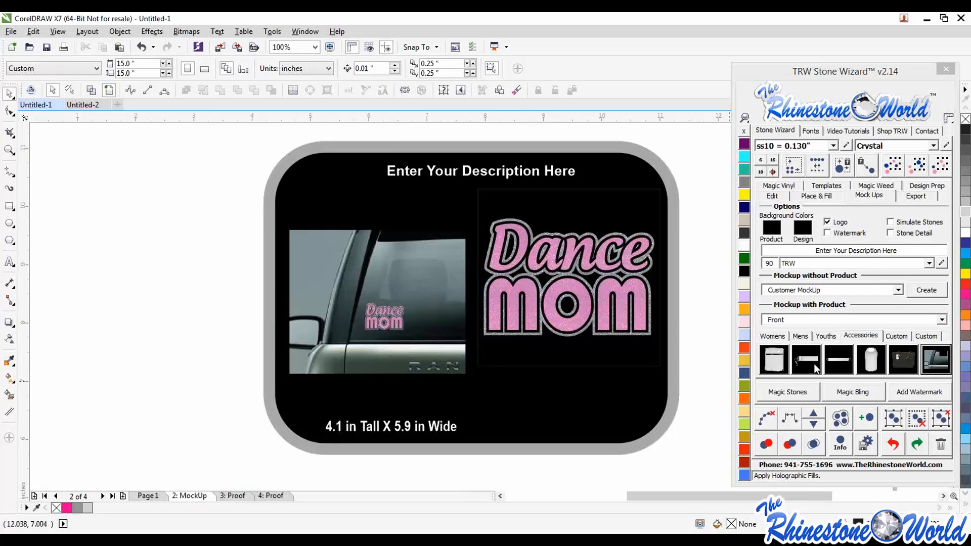
Scale the Page 1 design down to about 2.39 by 1.65 inches and recolor its outline Jet Black
left_click(895, 336)
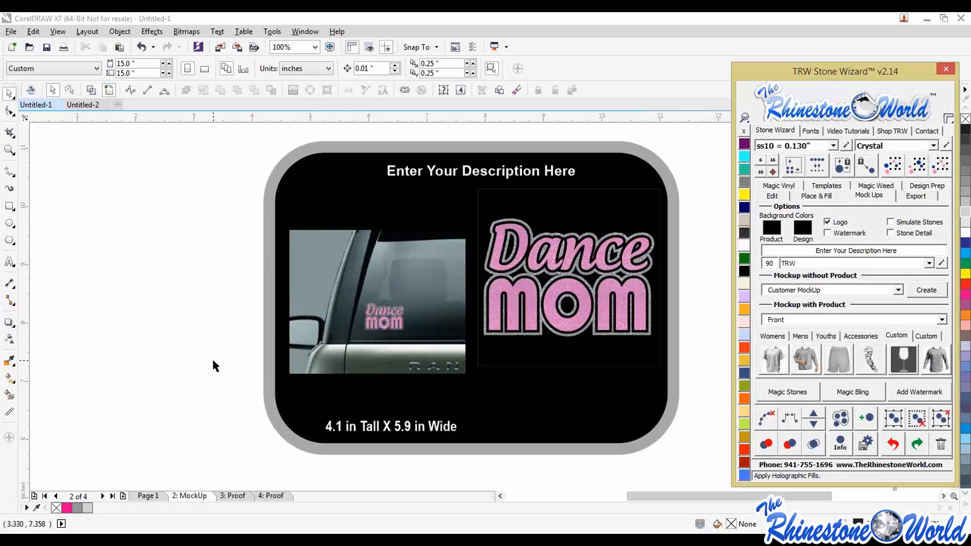
scroll(245, 327, "down", 2)
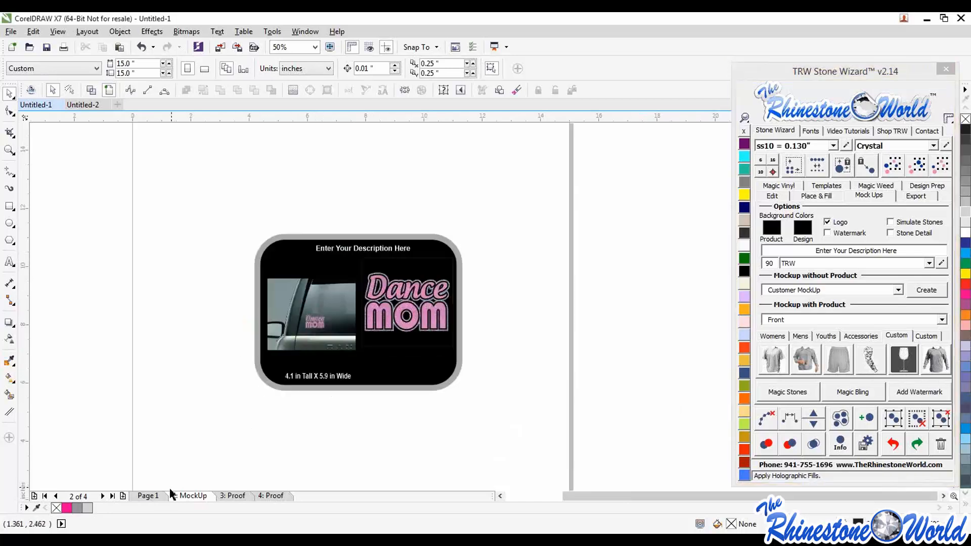
left_click(158, 496)
left_click_drag(499, 155, 234, 332)
scroll(357, 162, "up", 2)
left_click_drag(563, 196, 359, 293)
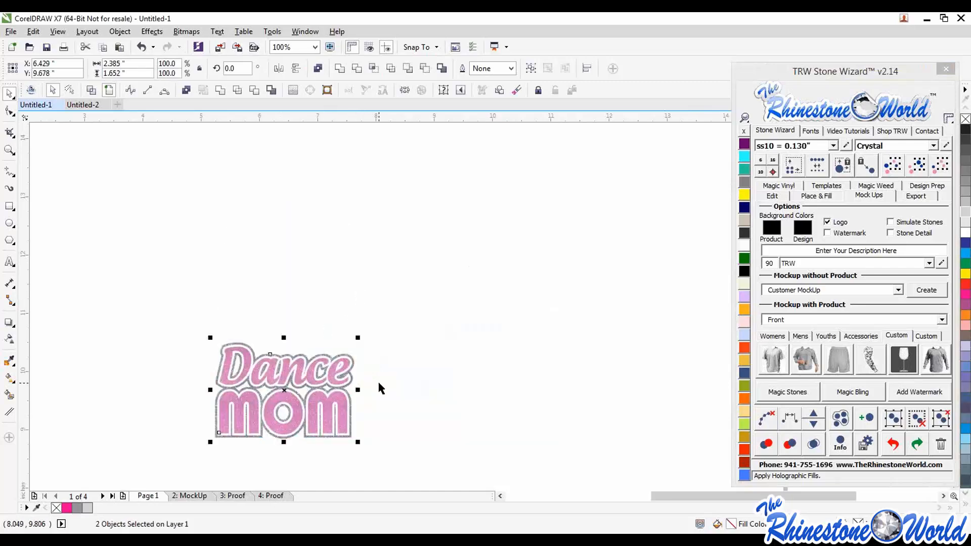
left_click(347, 383)
left_click(744, 271)
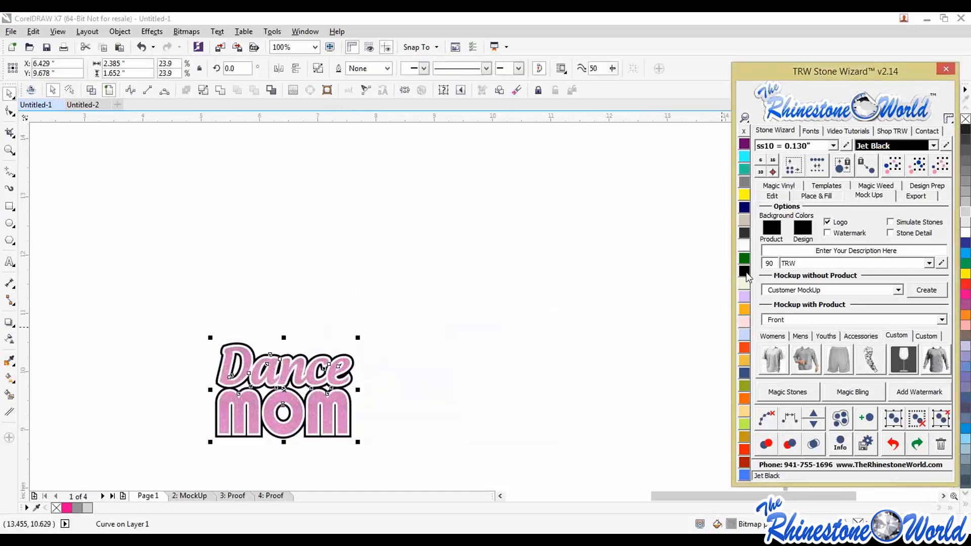
Create a wine glass mockup of the whole design with the product background set to White
left_click_drag(418, 289, 169, 447)
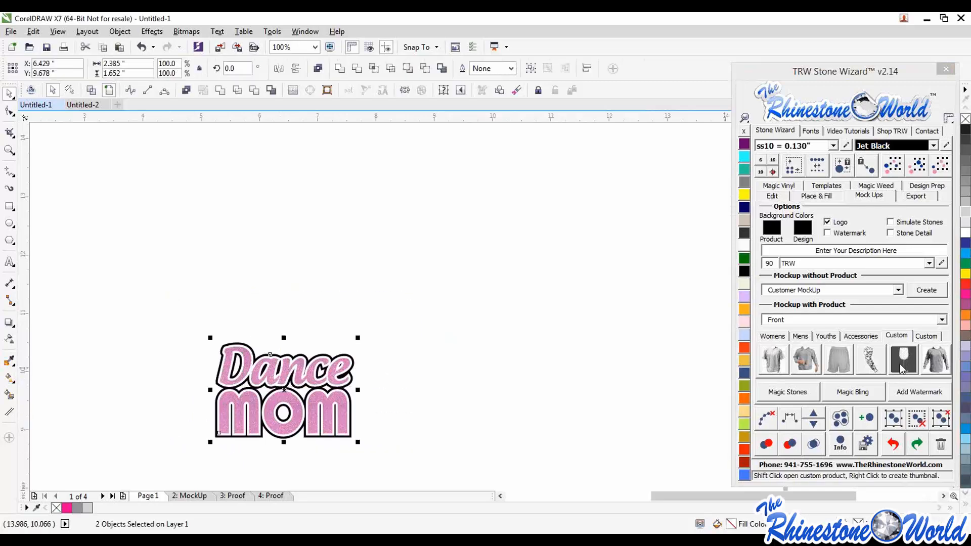
left_click(772, 228)
left_click(436, 274)
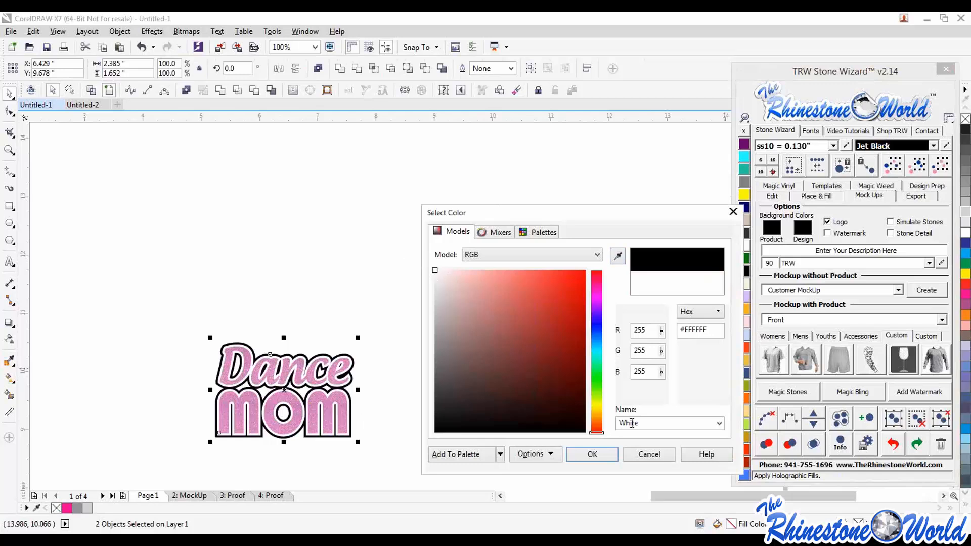
left_click(590, 455)
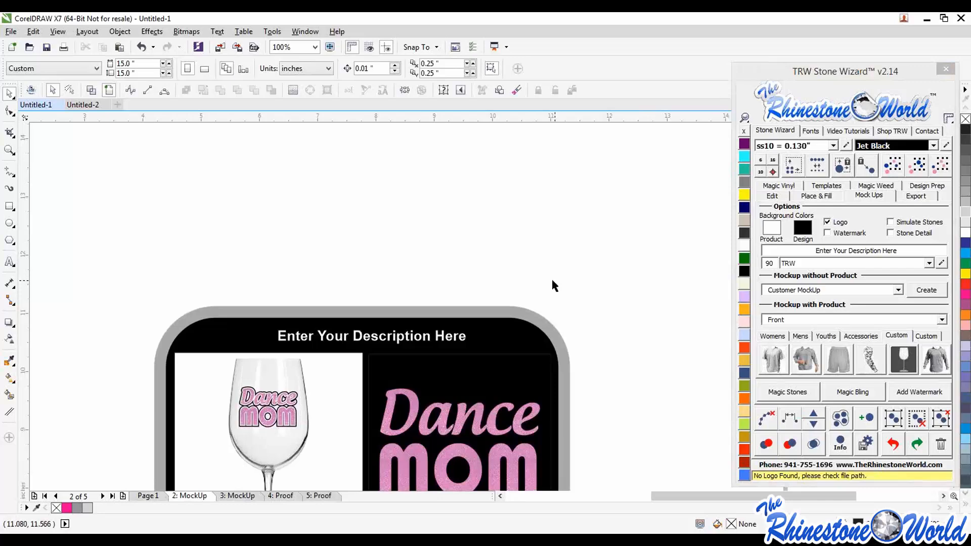
Inspect the design on the wine glass, then delete both the wine glass and car decal mockup pages
scroll(523, 251, "down", 1)
scroll(399, 343, "up", 2)
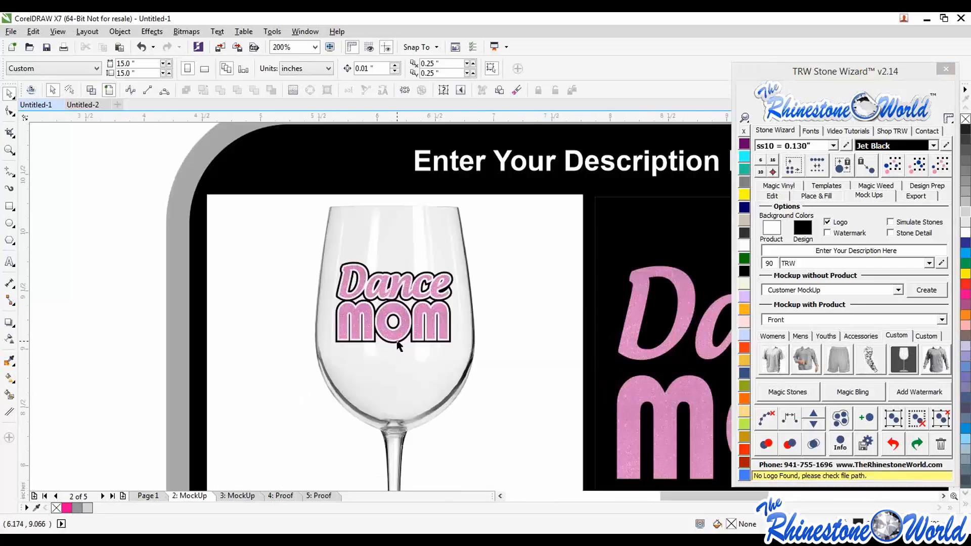
scroll(398, 338, "down", 1)
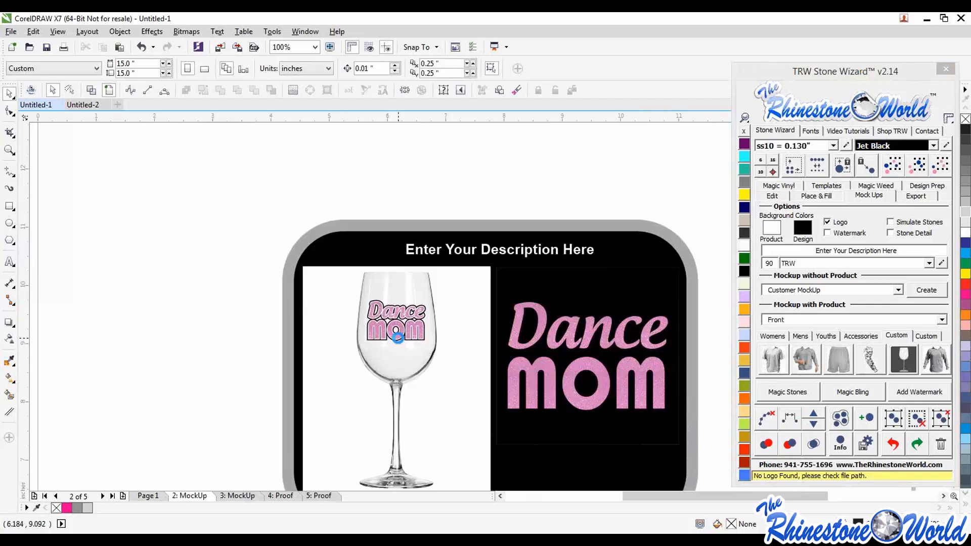
scroll(398, 338, "down", 1)
scroll(430, 372, "up", 1)
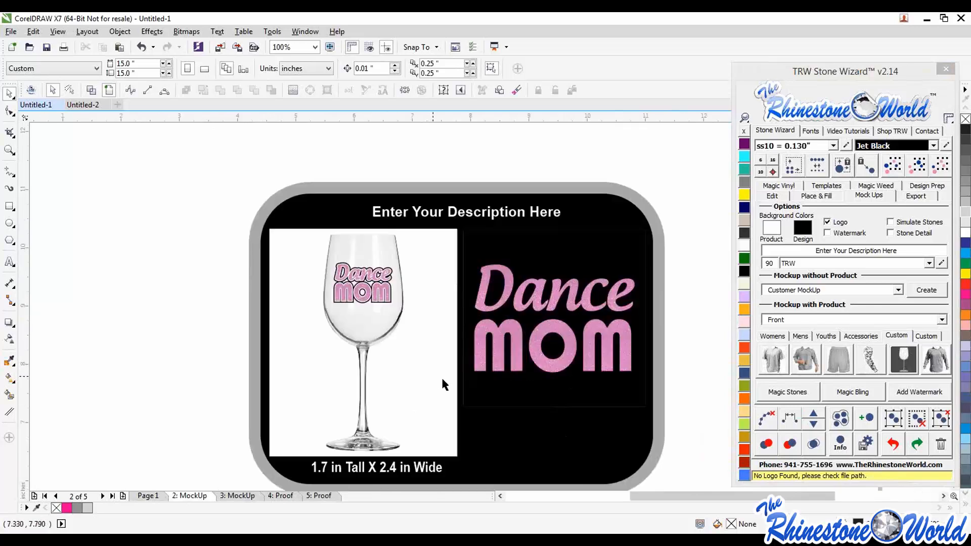
right_click(195, 496)
left_click(230, 463)
right_click(200, 497)
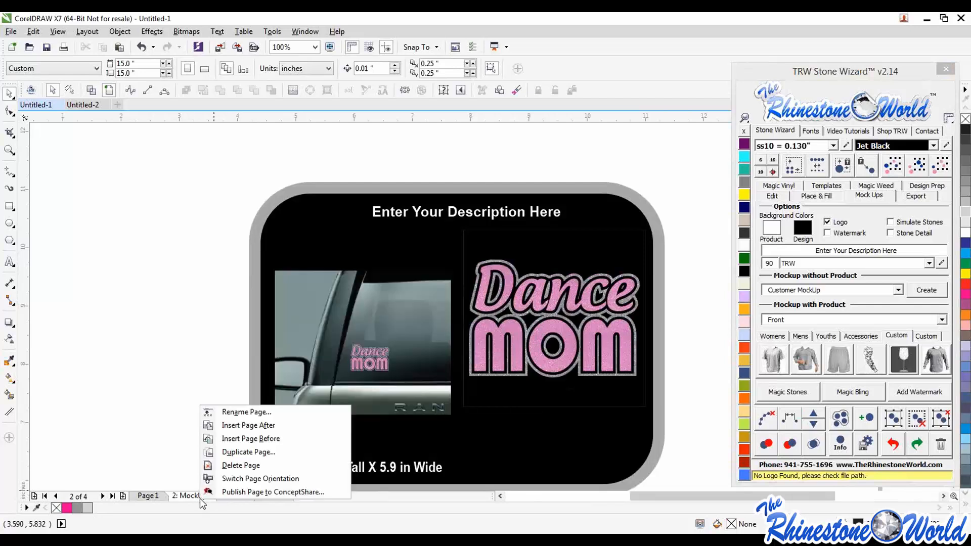
left_click(215, 467)
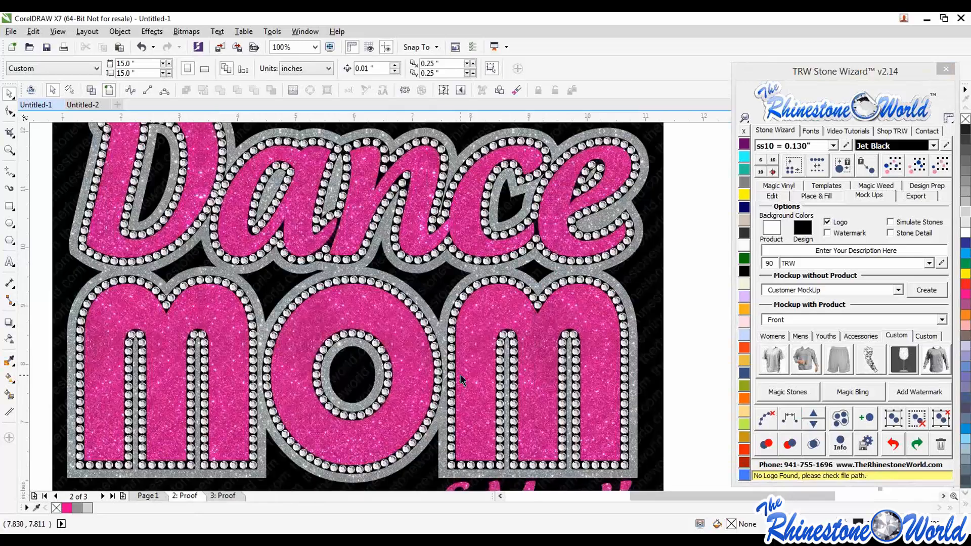
Go back to Page 1 and paste the copied "Baseball MOM" rhinestone design image
scroll(462, 380, "down", 2)
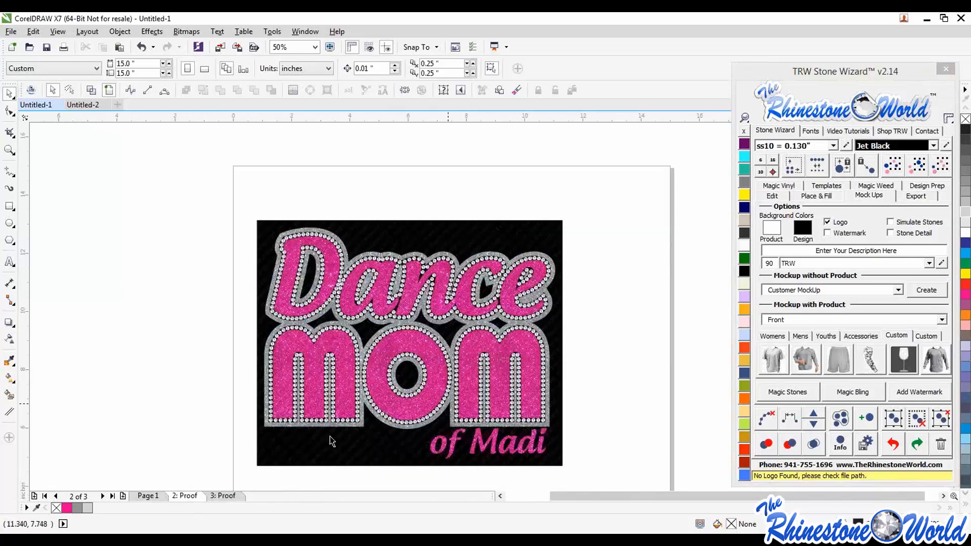
left_click(151, 496)
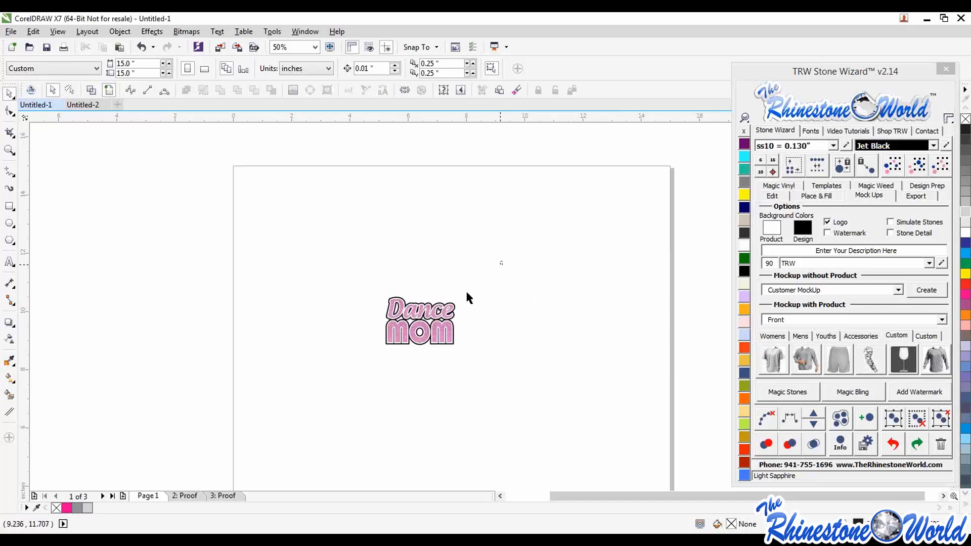
left_click_drag(501, 262, 267, 406)
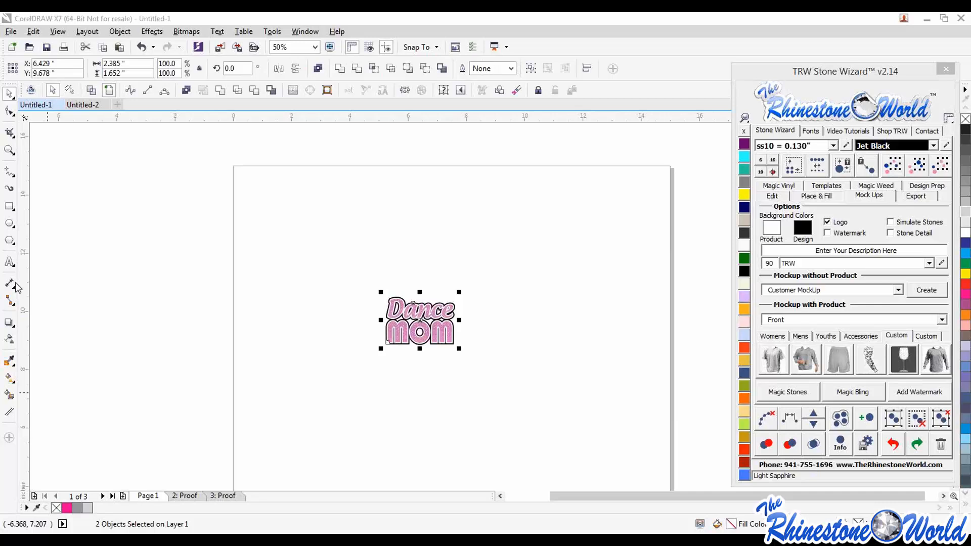
left_click(281, 238)
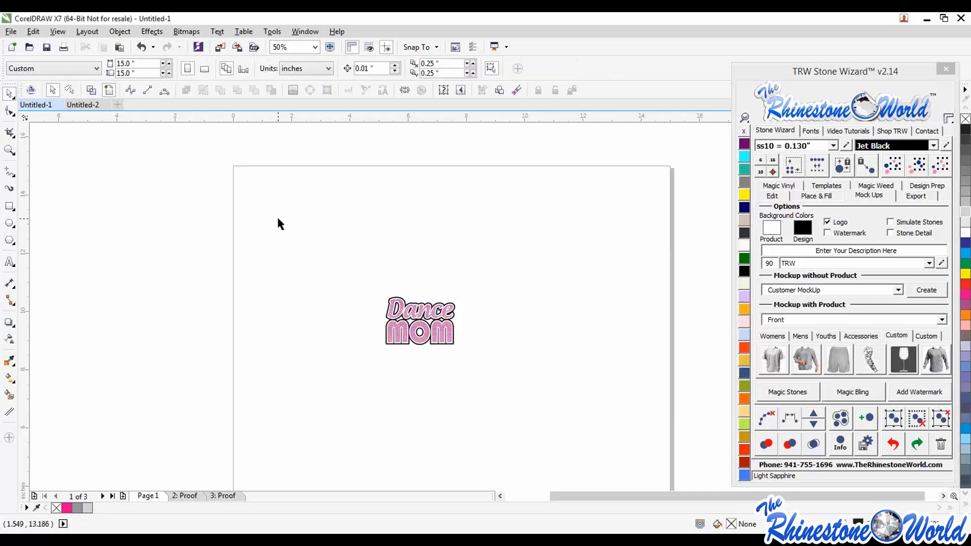
right_click(278, 217)
left_click(310, 298)
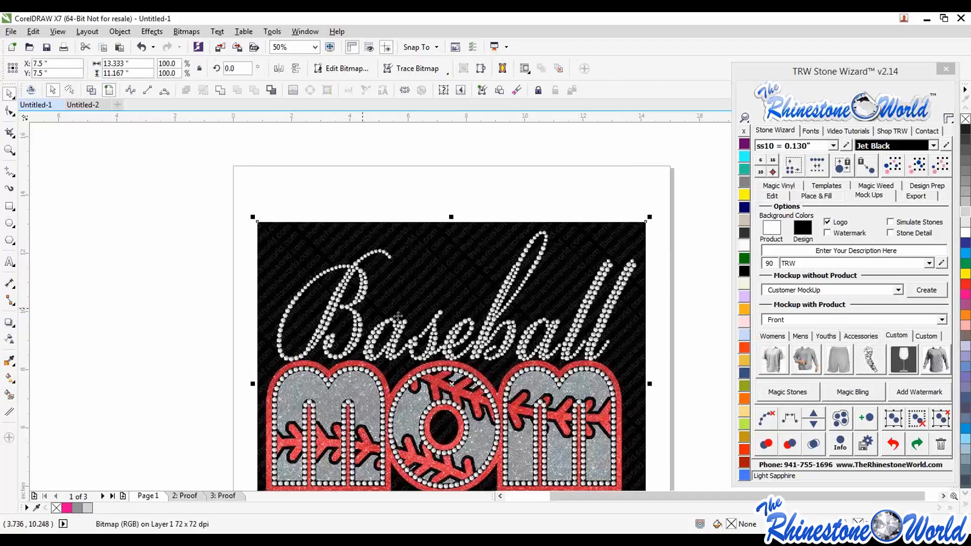
Move the "Baseball MOM" image to about X 0.8, Y 7.9 inches, partly off the page
scroll(370, 293, "down", 1)
left_click(232, 314)
scroll(460, 354, "up", 1)
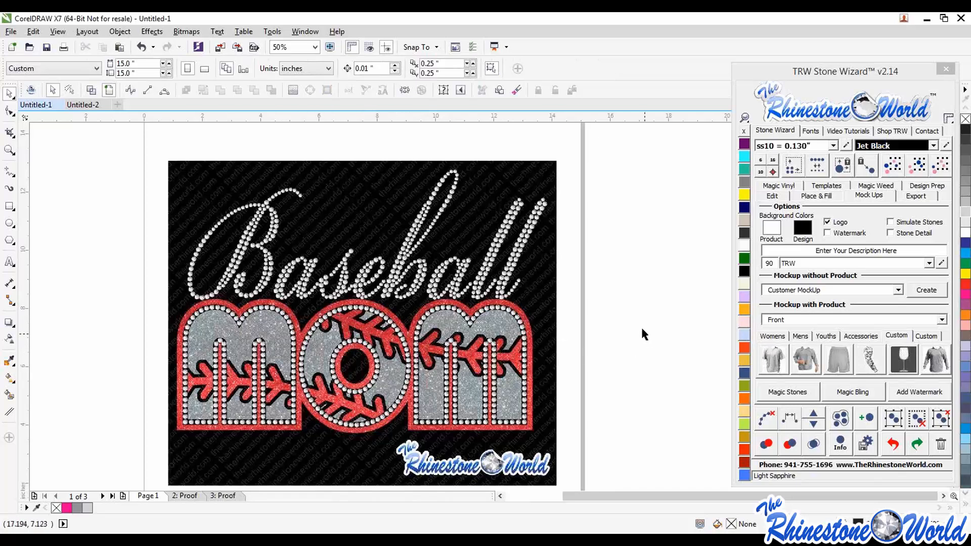
scroll(606, 337, "down", 1)
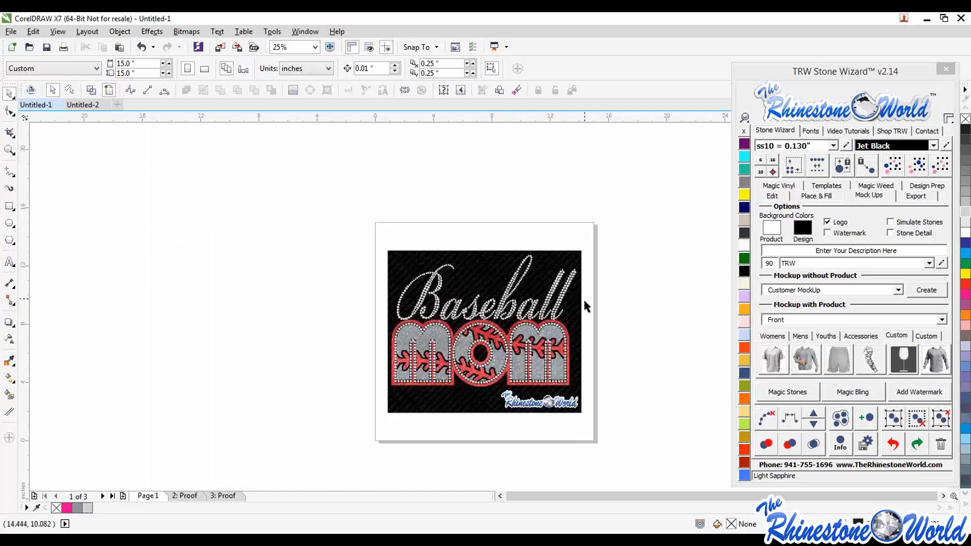
mouse_move(578, 304)
left_mouse_down()
mouse_move(479, 298)
mouse_move(476, 312)
left_mouse_up()
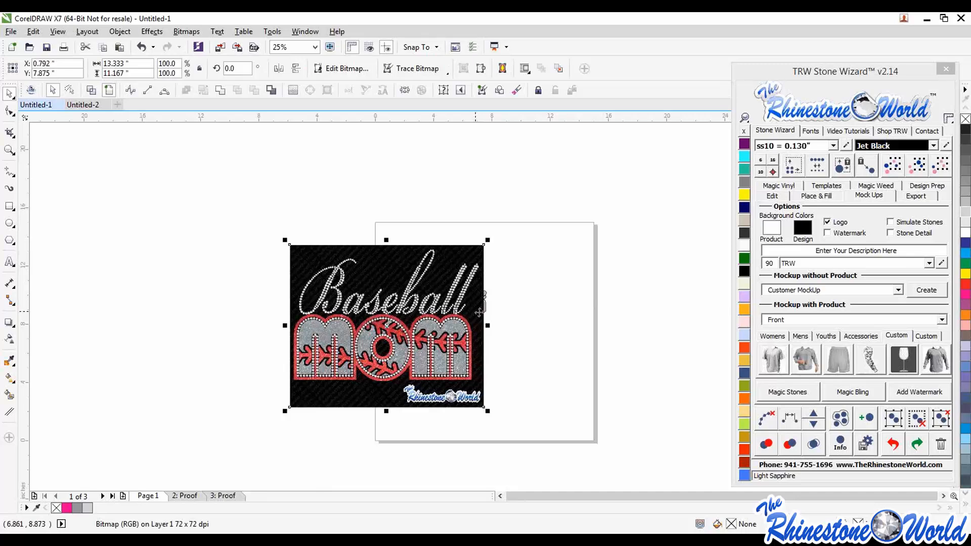
scroll(358, 307, "up", 1)
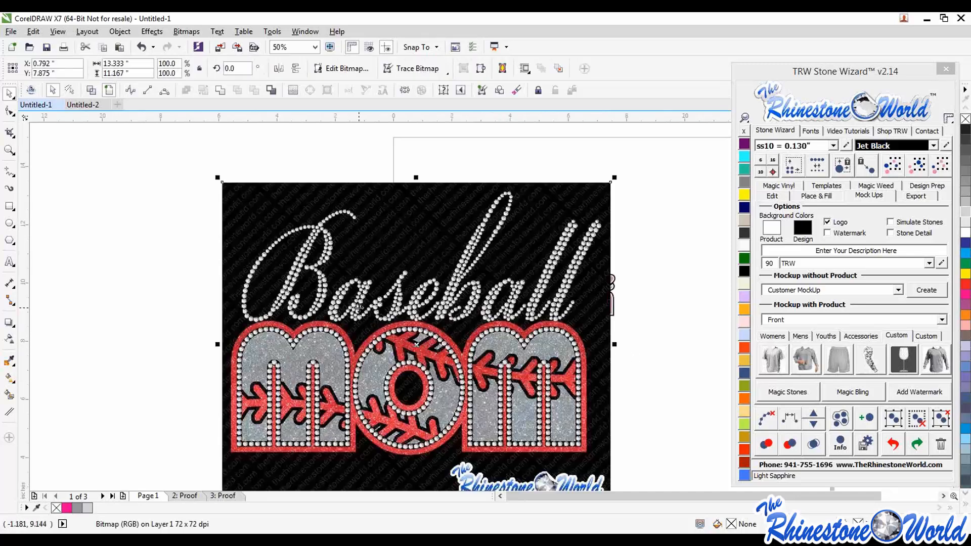
scroll(409, 314, "down", 1)
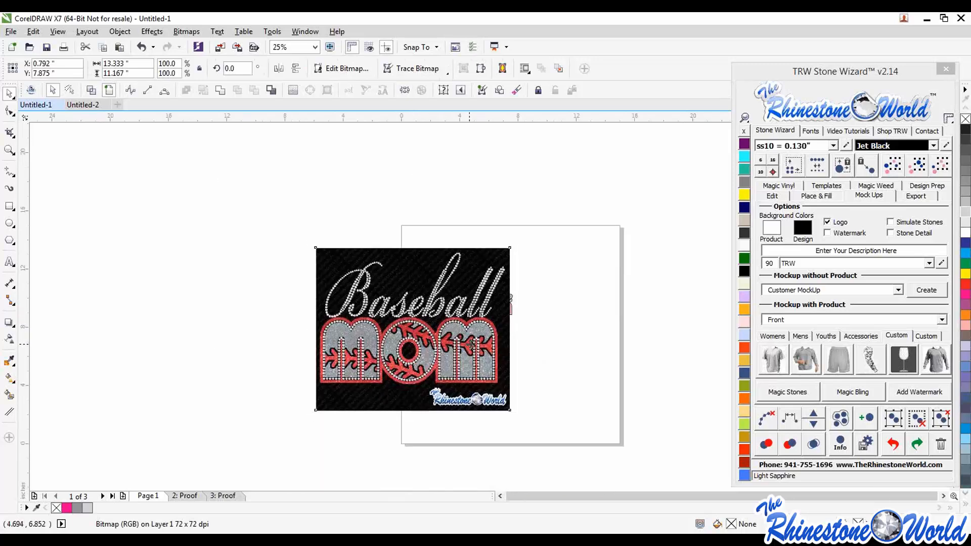
Move the "Baseball MOM" image fully onto the page, at about X 8.1, Y 8.0 inches, and examine its lettering and stitching up close
left_click_drag(471, 345, 591, 341)
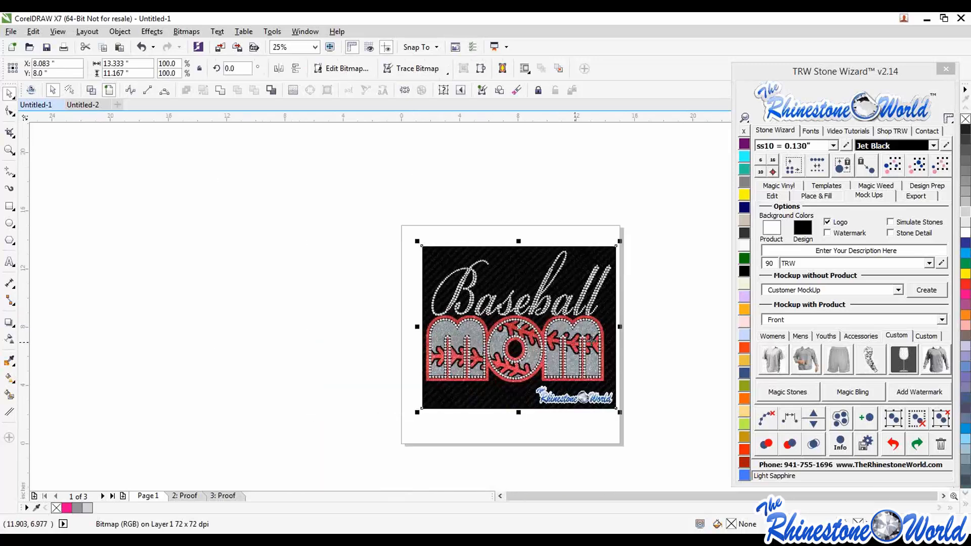
left_click(667, 331)
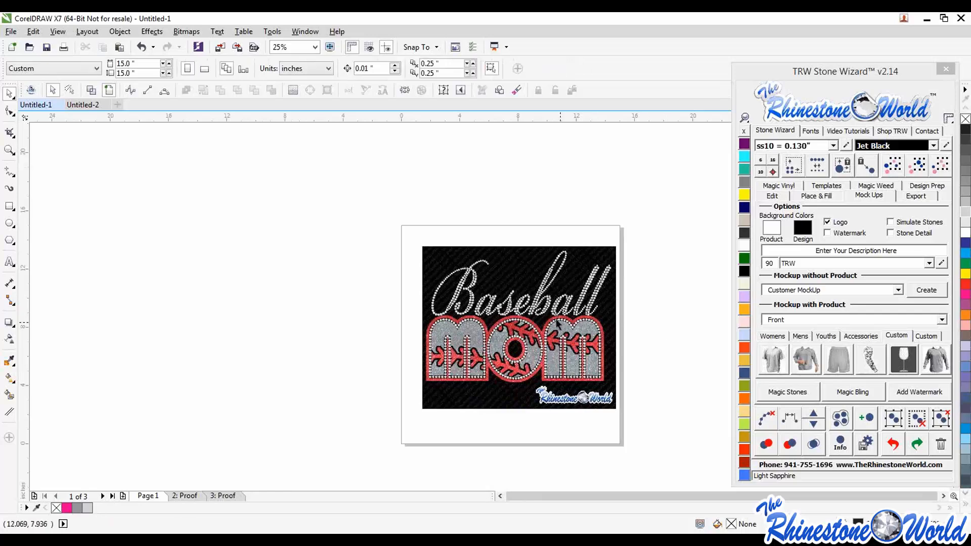
scroll(554, 318, "up", 1)
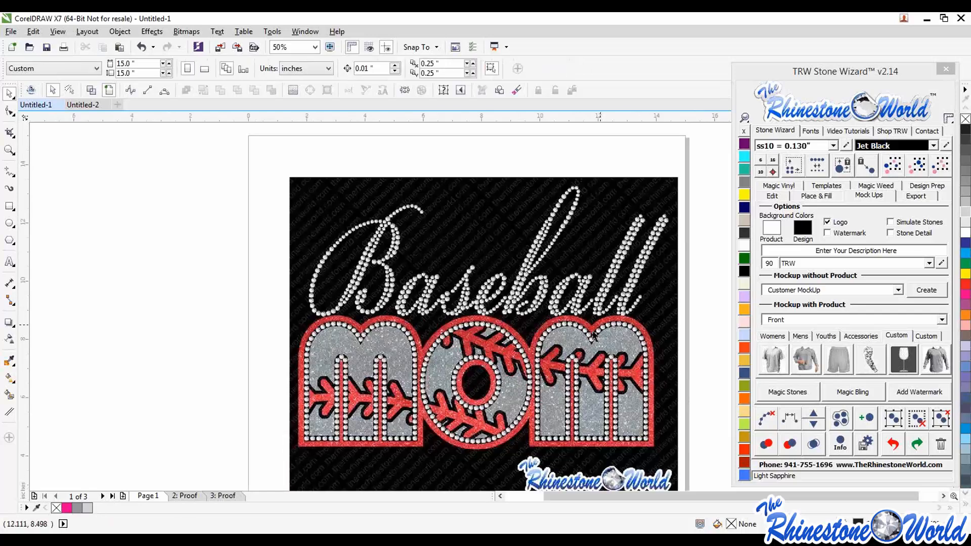
scroll(533, 348, "down", 1)
scroll(538, 347, "up", 1)
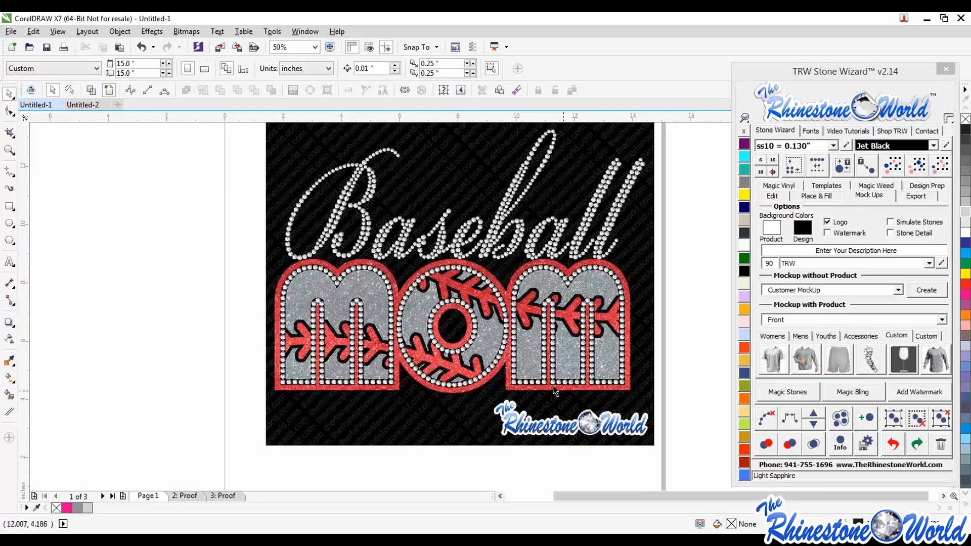
scroll(519, 361, "down", 1)
scroll(537, 315, "up", 1)
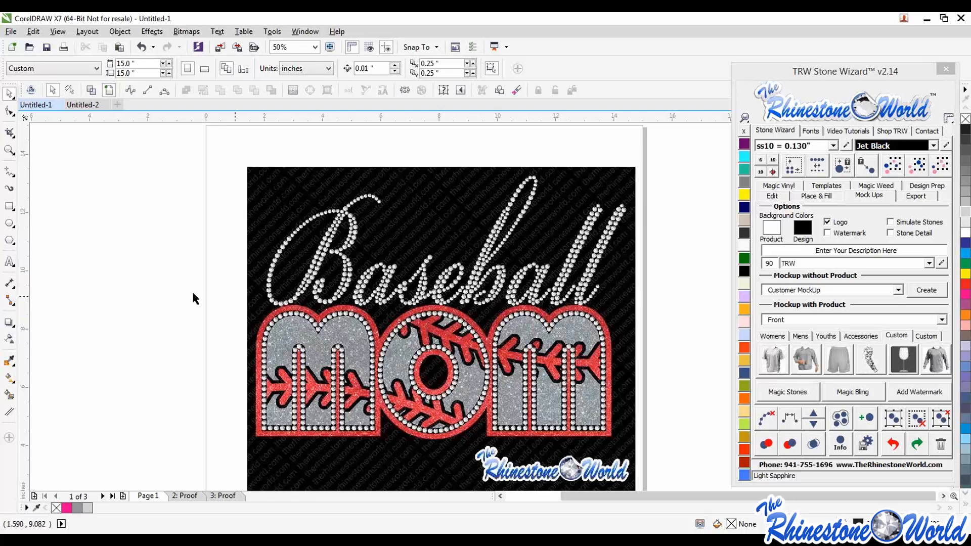
scroll(201, 266, "down", 1)
Delete the "Baseball MOM" image and the small "Dance MOM" design from Page 1, then check the MOM lettering in Untitled-2 and return to Untitled-1
left_click(305, 301)
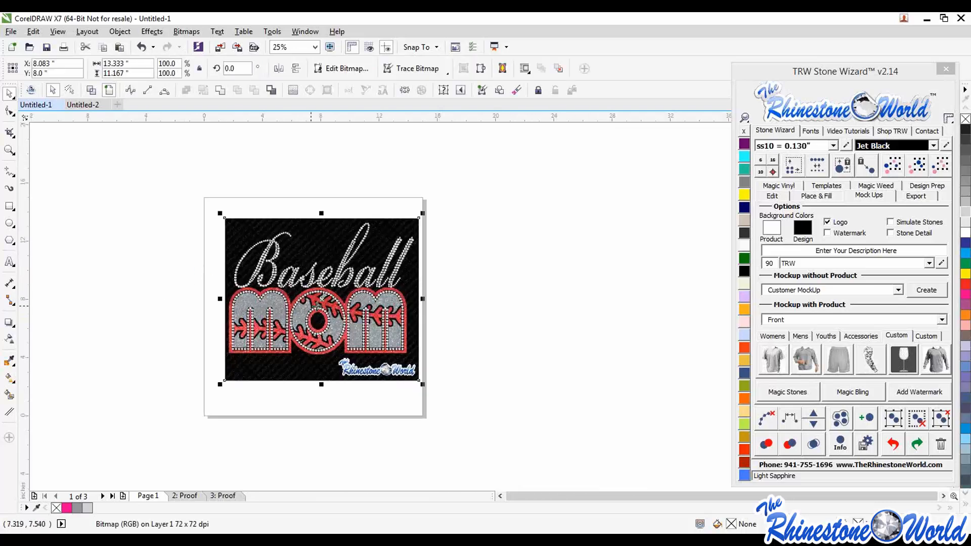
key("Delete")
left_click_drag(381, 240, 242, 322)
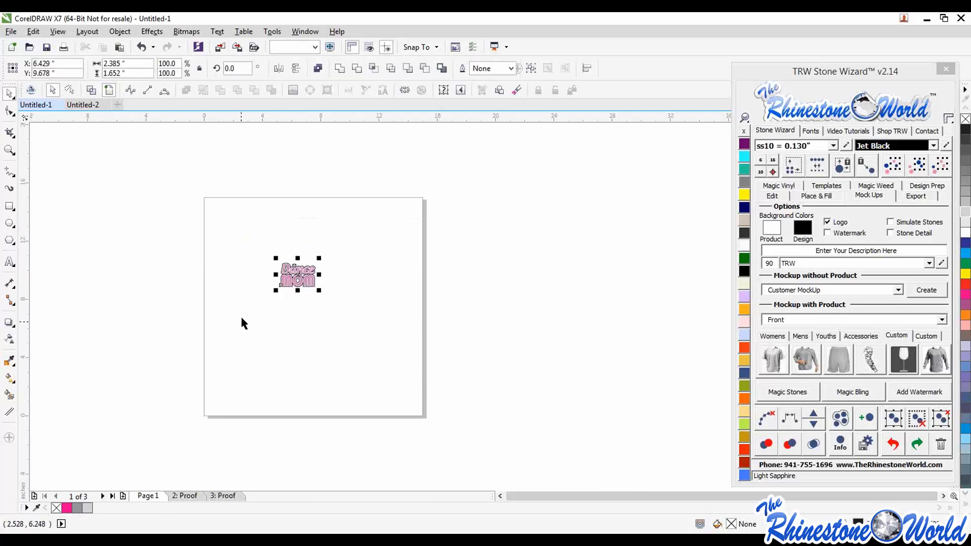
key("Delete")
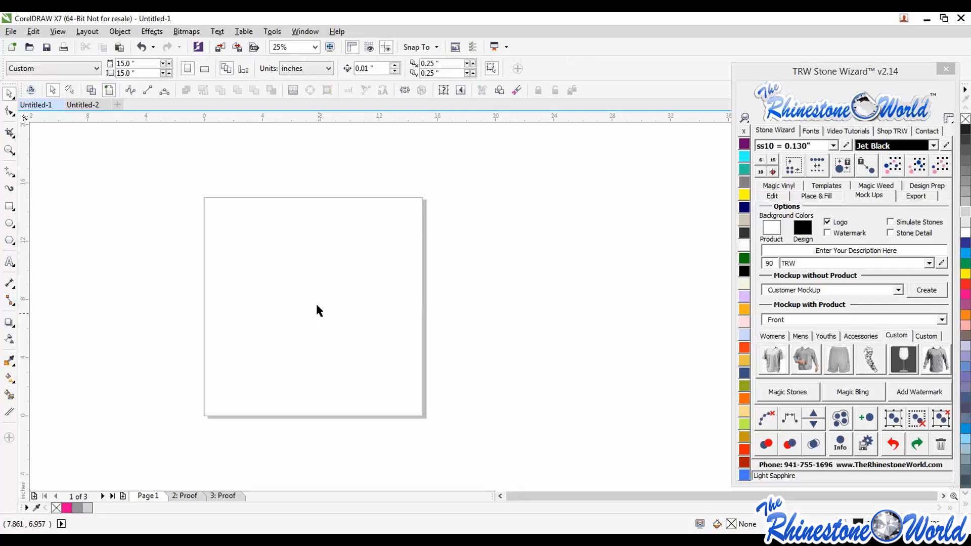
left_click(88, 104)
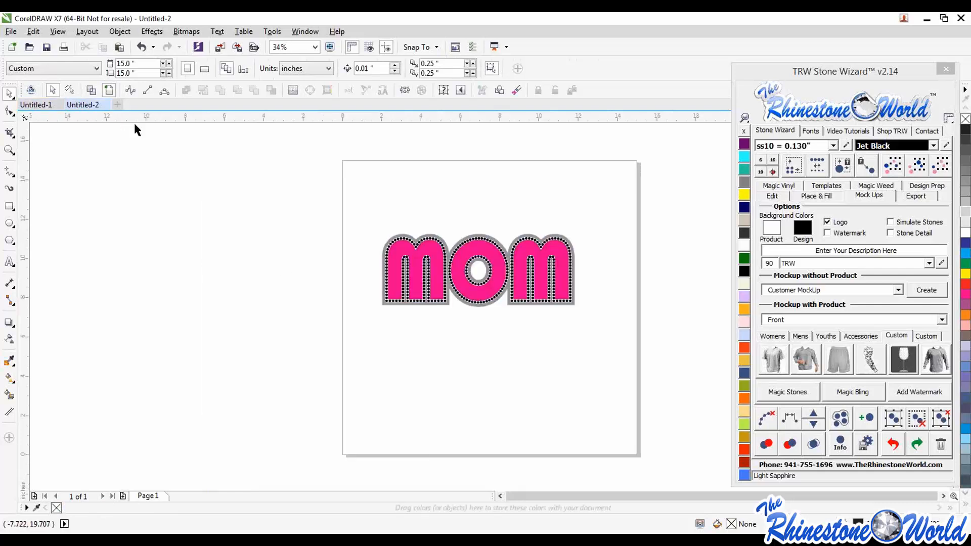
left_click(41, 104)
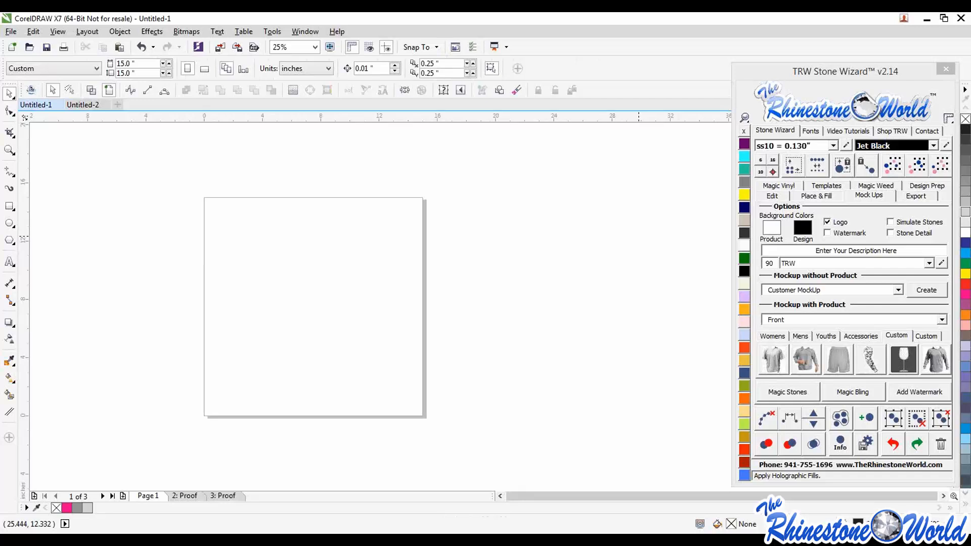
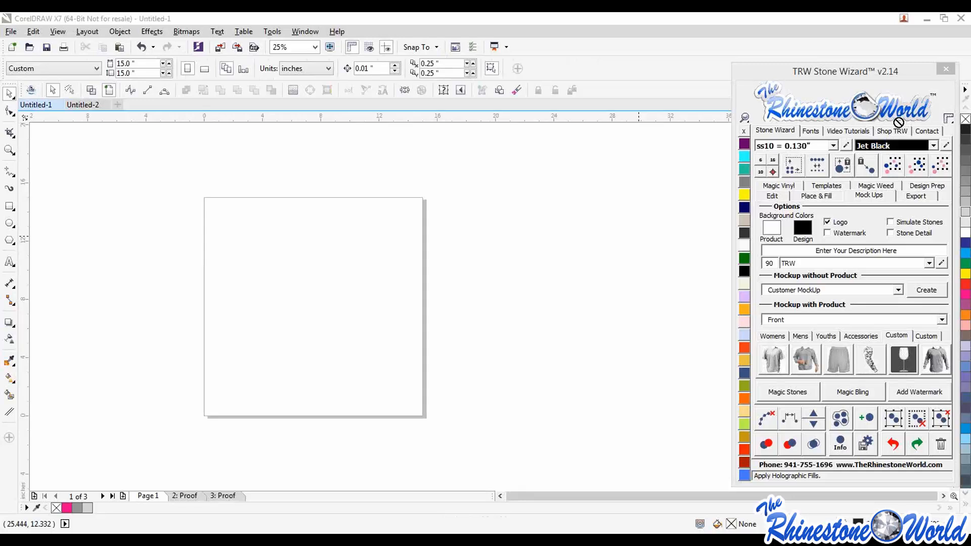
Import Baseball Laces Webinar.cdr onto Page 1 and position the laces at about X 8.5, Y 7.6 inches
left_click_drag(898, 122, 438, 303)
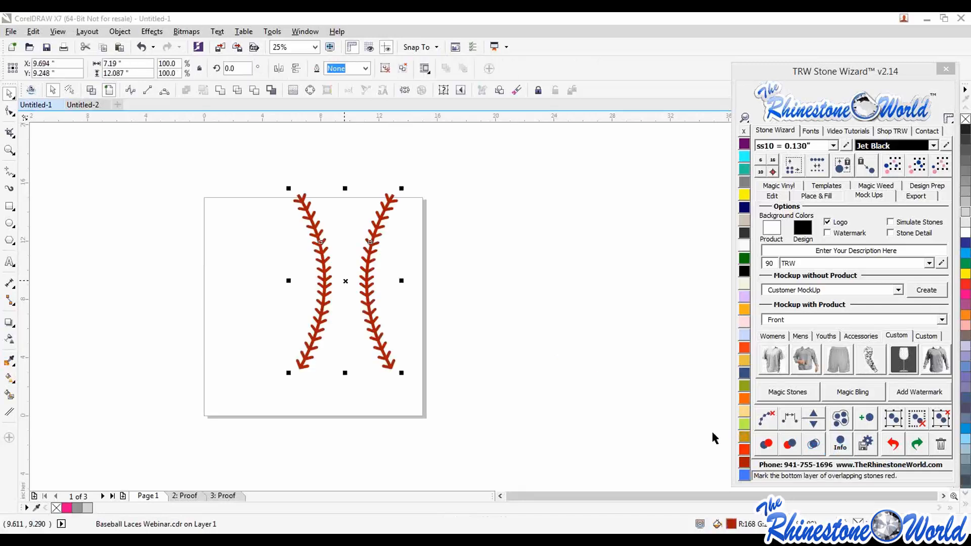
left_click_drag(379, 311, 348, 339)
left_click(419, 317)
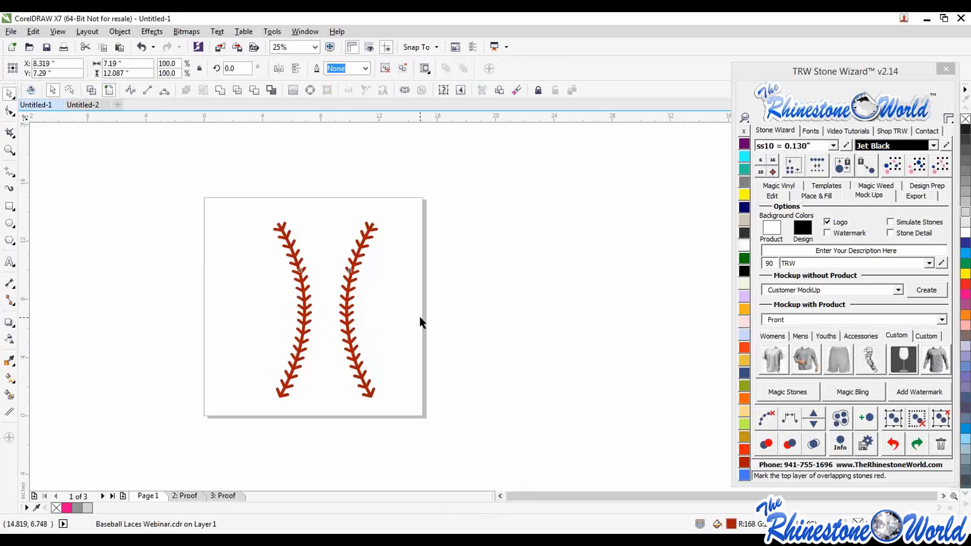
scroll(308, 322, "up", 1)
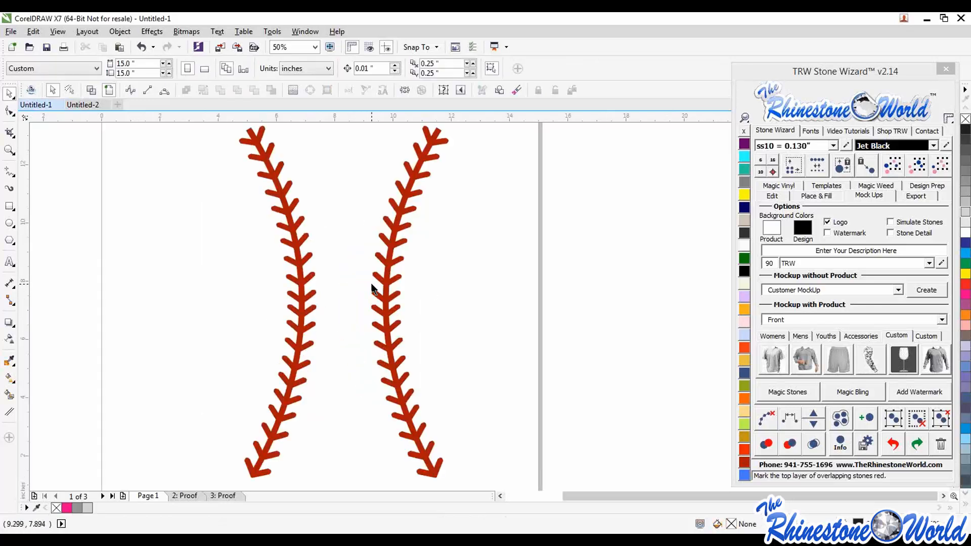
scroll(375, 303, "down", 1)
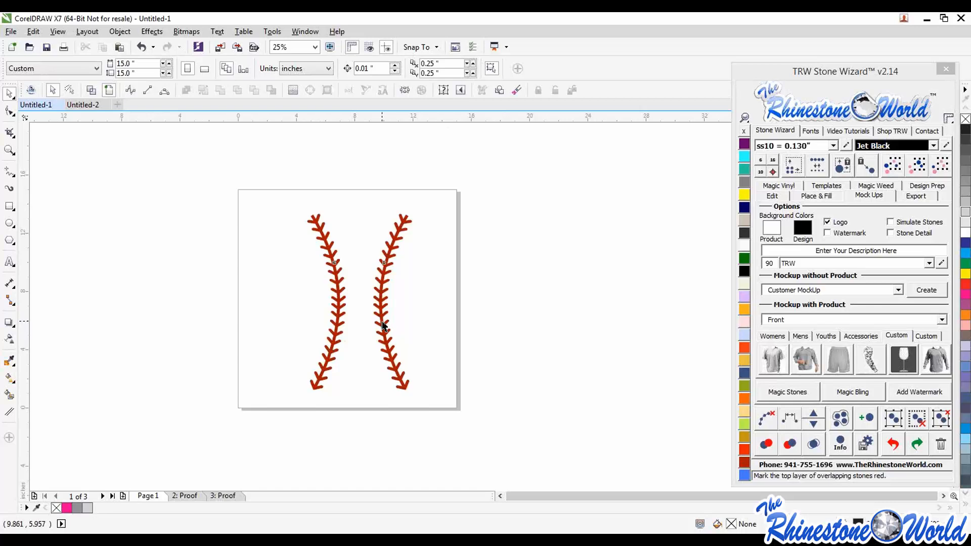
left_click(384, 318)
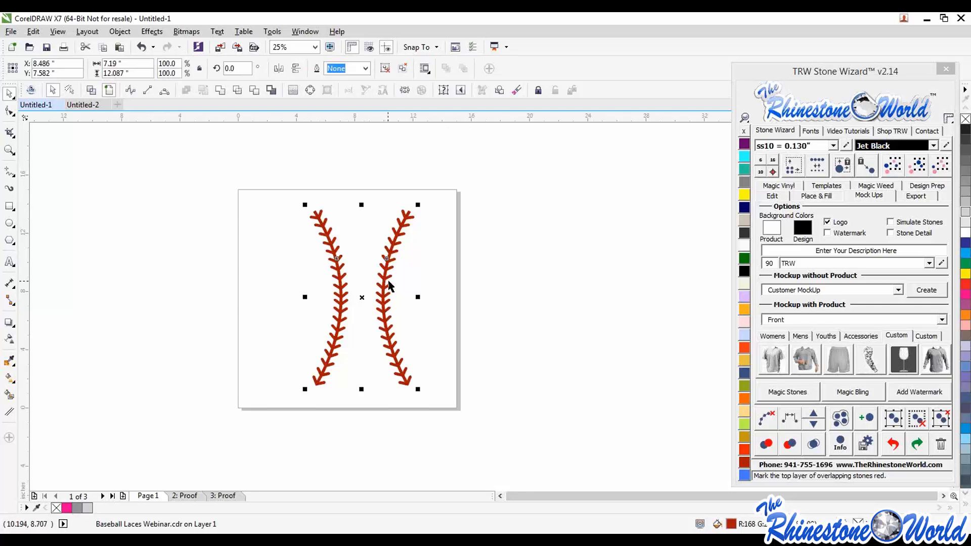
left_click(447, 326)
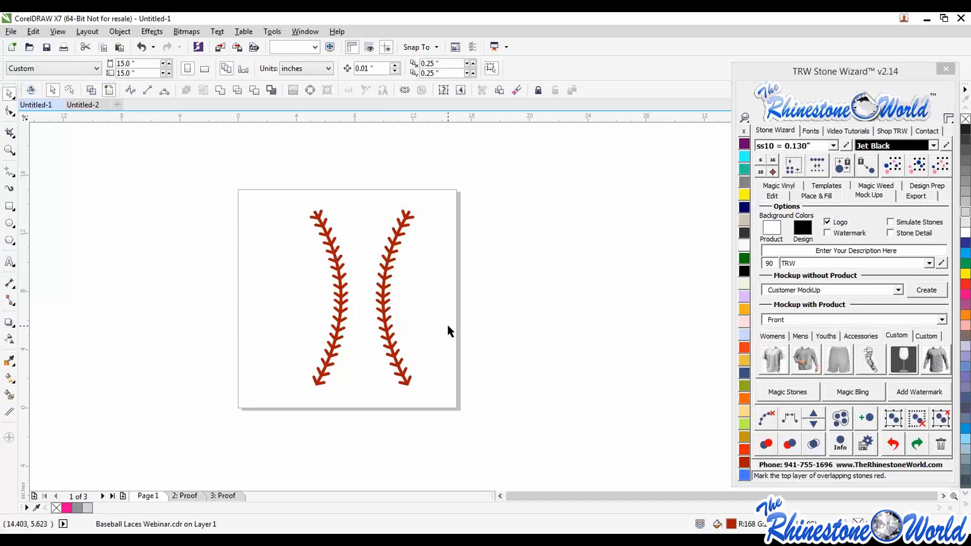
Ungroup the baseball laces, try moving the right lace on its own, and undo that move
left_click(396, 366)
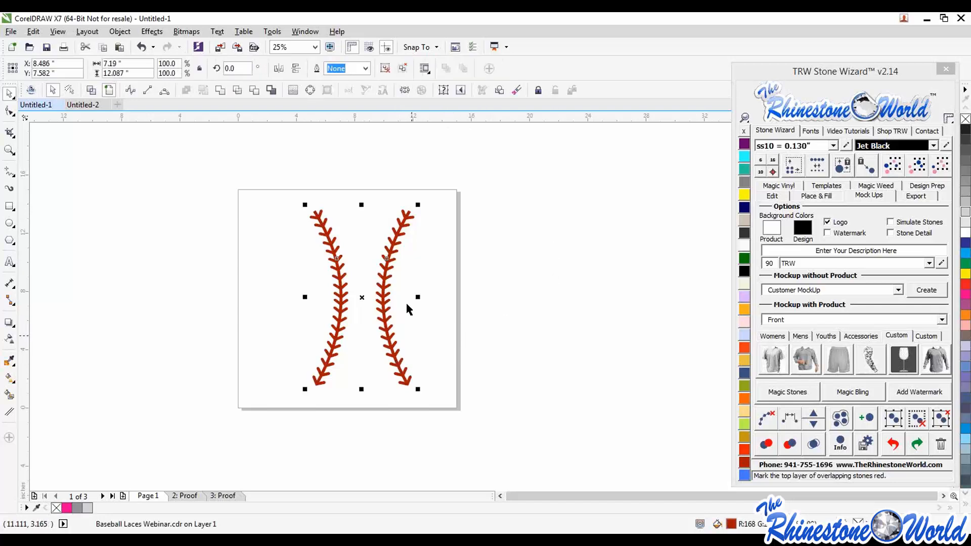
left_click(943, 423)
left_click_drag(396, 352, 436, 345)
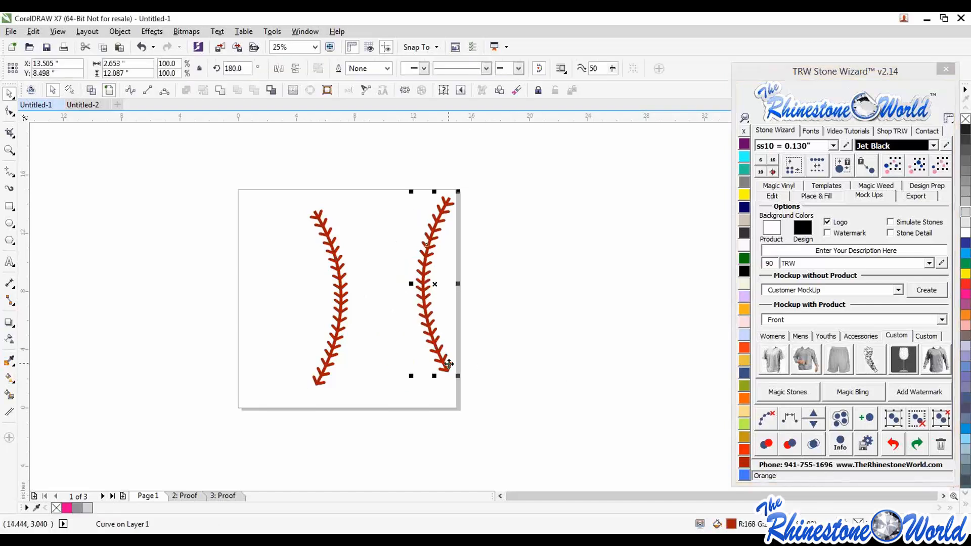
key("ctrl+z")
Move both laces together toward the outside of the page, to about X -2.8, Y 8.0 inches
left_click_drag(425, 166, 262, 391)
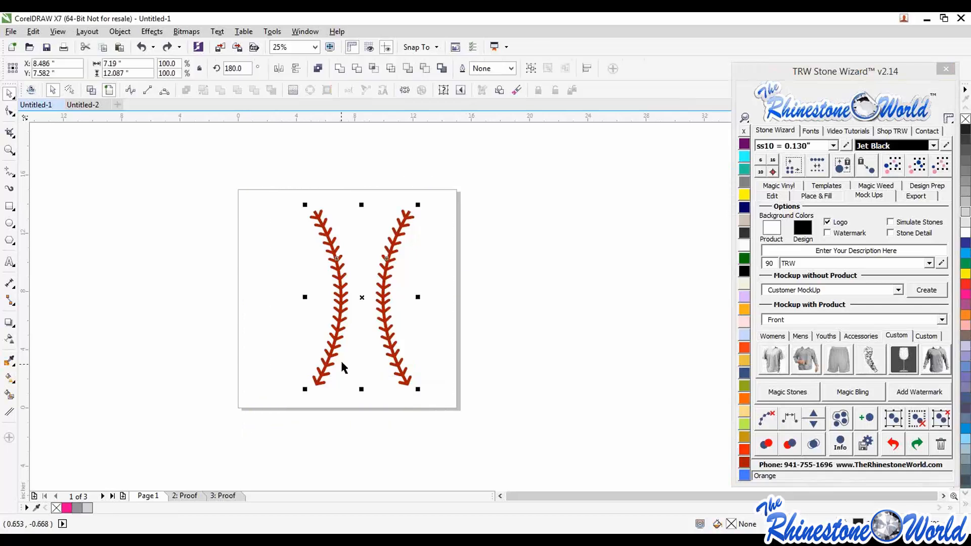
left_click_drag(341, 359, 176, 353)
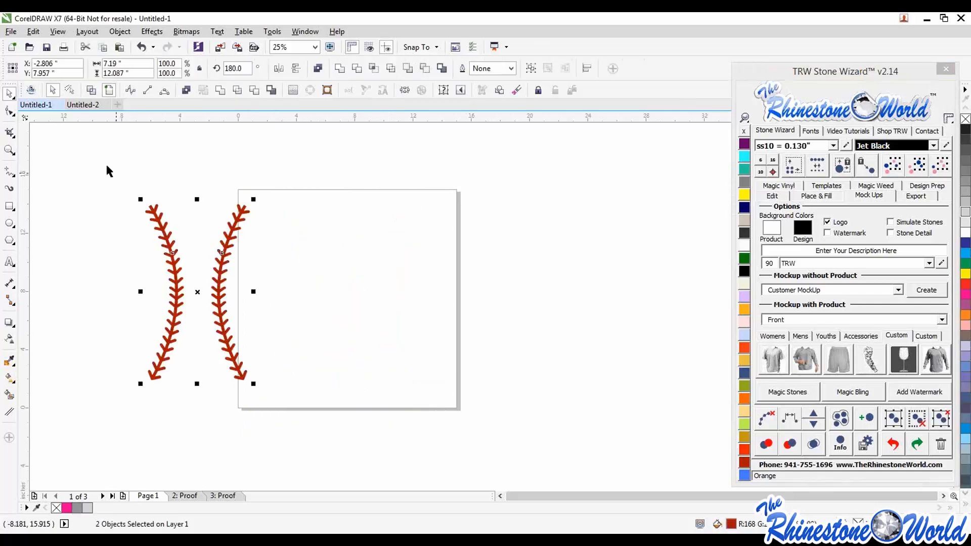
left_click(86, 95)
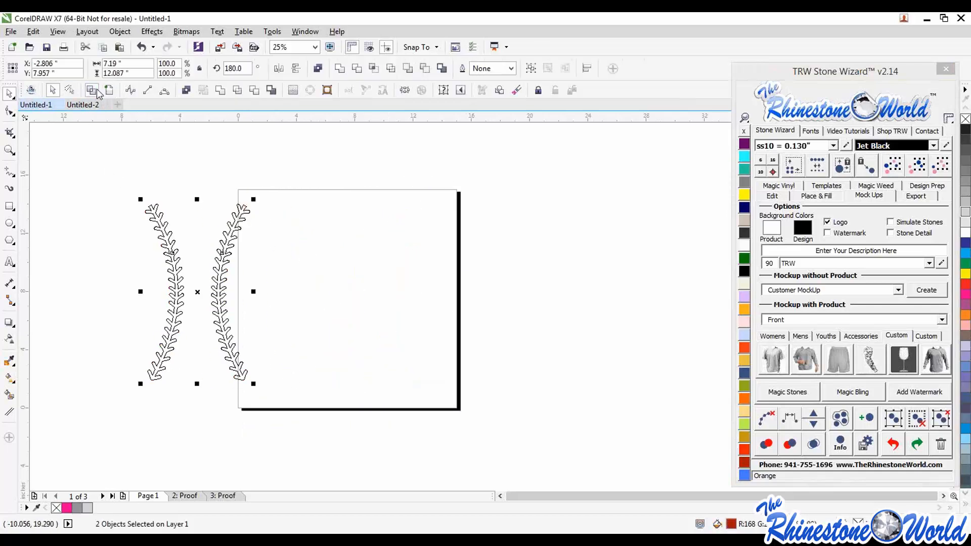
left_click(98, 94)
Copy the whole rhinestone MOM lettering from Untitled-2, paste it into Page 1 of Untitled-1, and move it into the lower half of the page
left_click(93, 106)
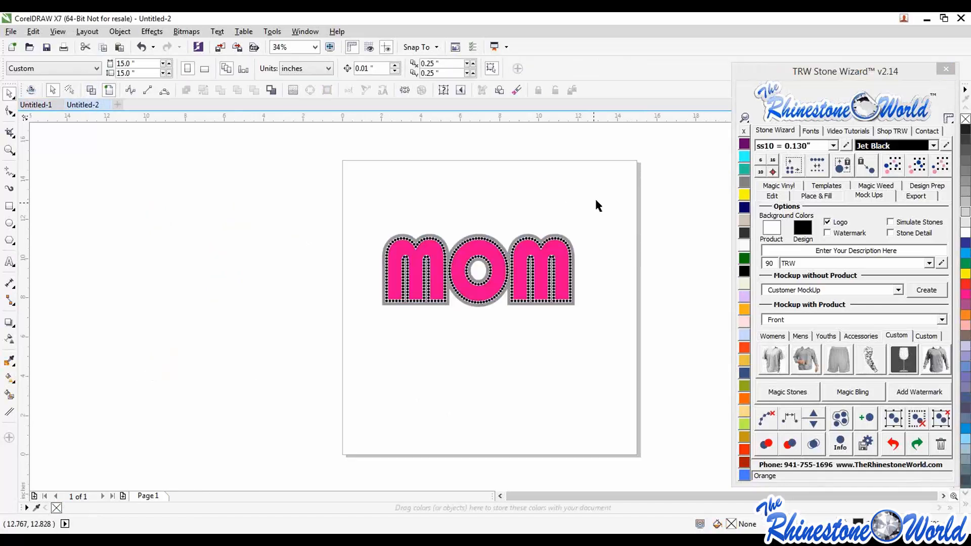
left_click_drag(596, 205, 313, 338)
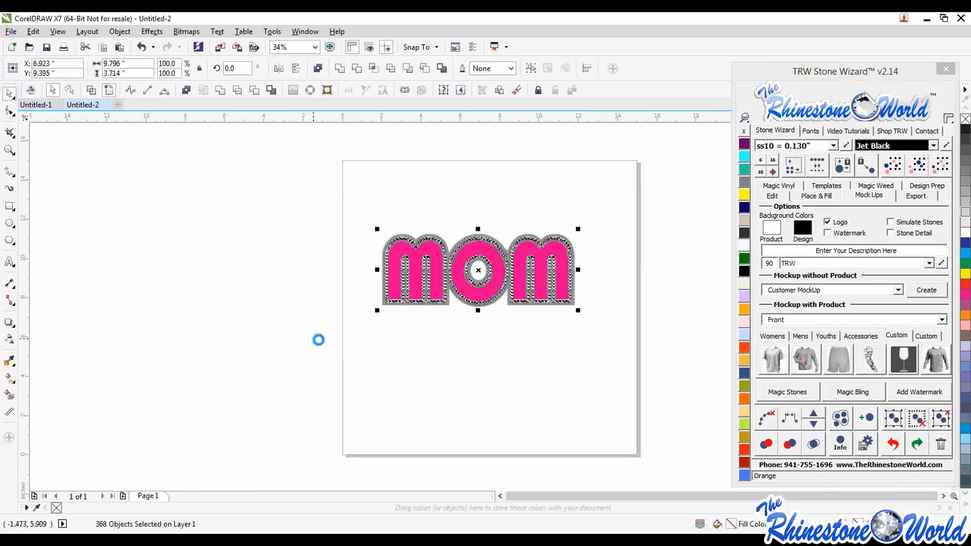
left_click(50, 104)
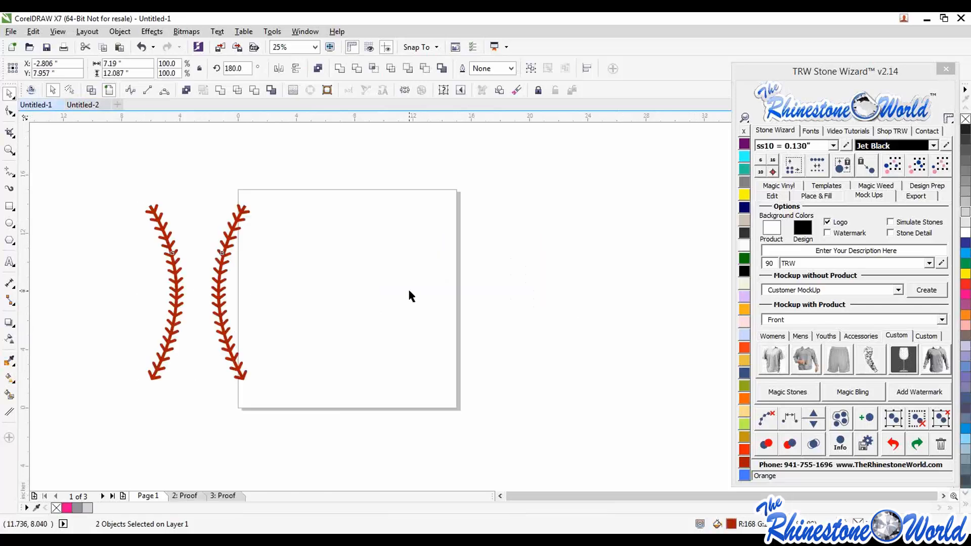
left_click(408, 292)
key("ctrl+v")
left_click_drag(357, 300, 370, 354)
left_click(360, 267)
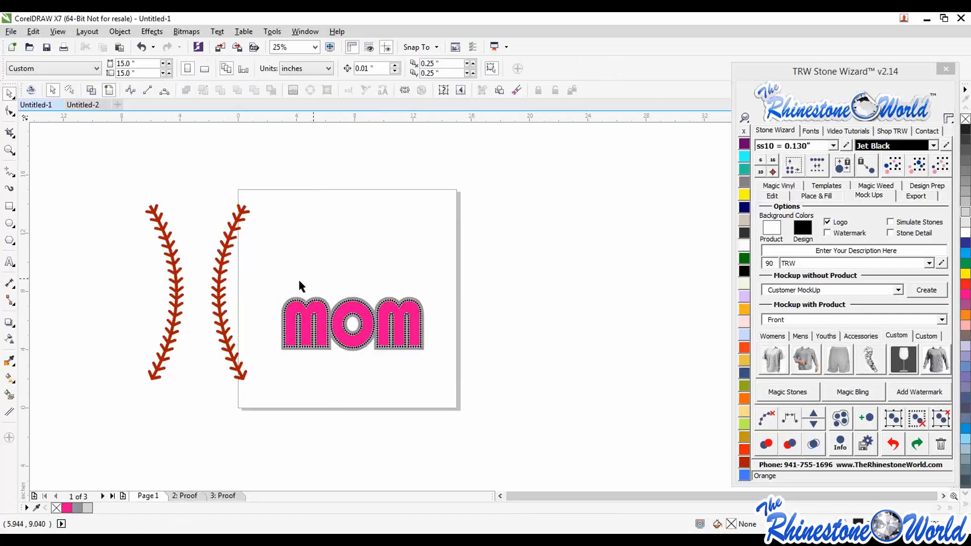
Examine the lace and the layers and stones of the MOM lettering up close, and check the lettering's font among the favorite fonts
scroll(219, 289, "up", 2)
left_click(219, 288)
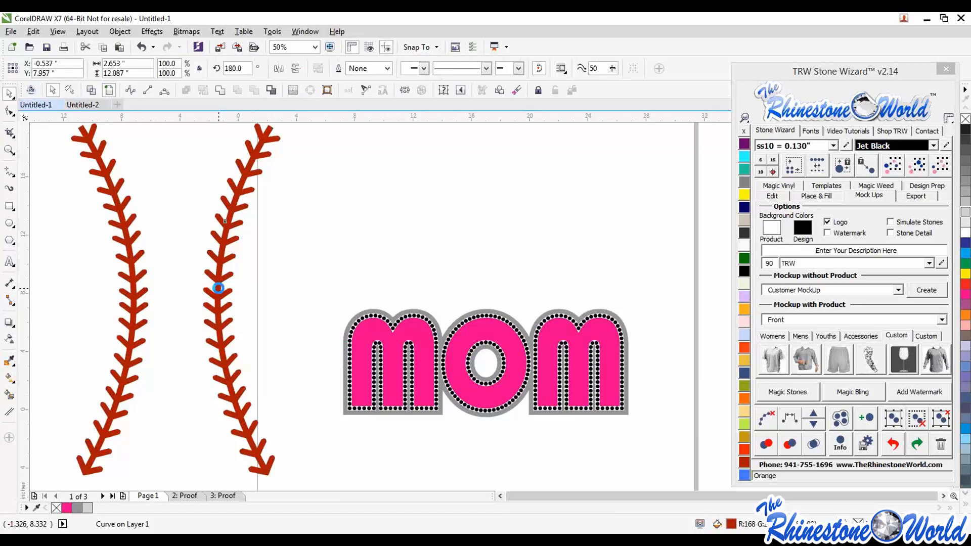
scroll(218, 288, "down", 2)
scroll(334, 309, "up", 2)
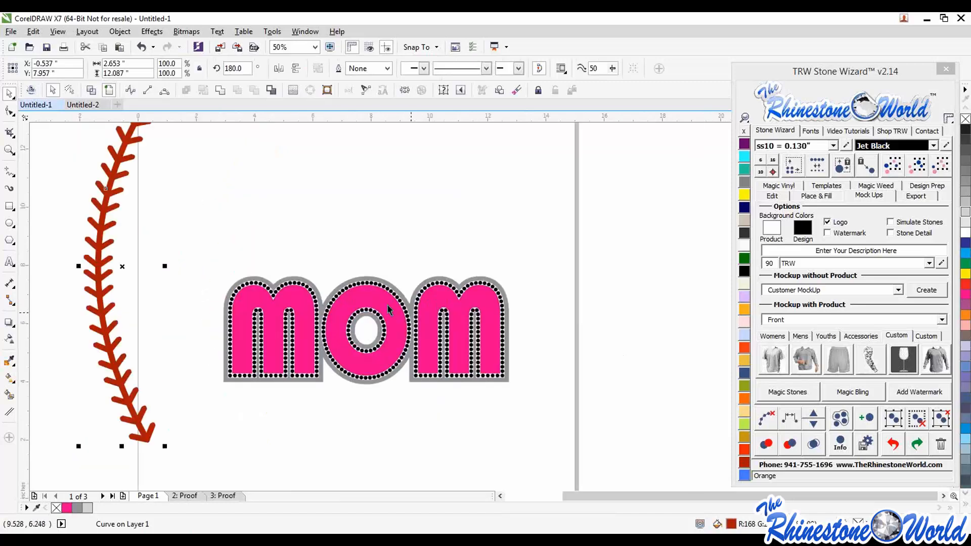
scroll(338, 334, "up", 2)
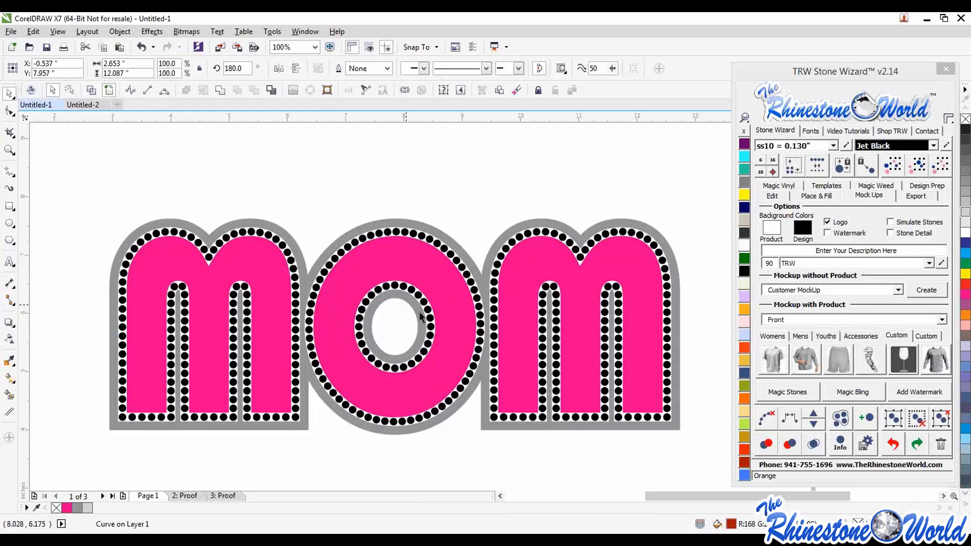
scroll(471, 298, "down", 1)
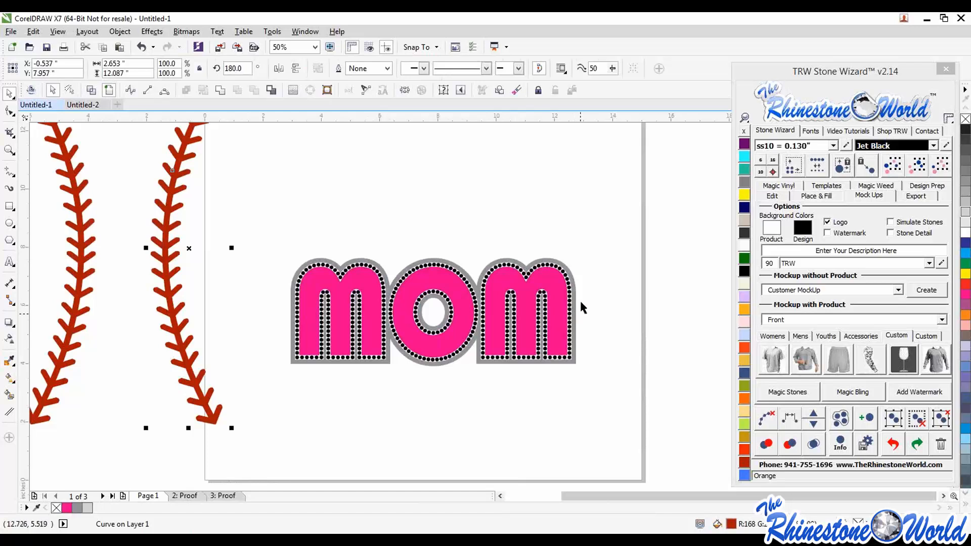
left_click(609, 242)
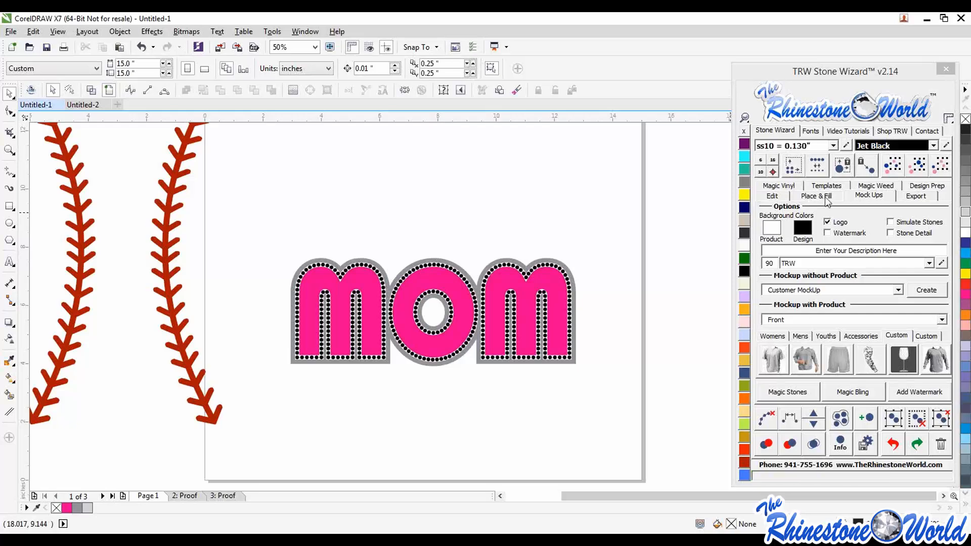
left_click(809, 130)
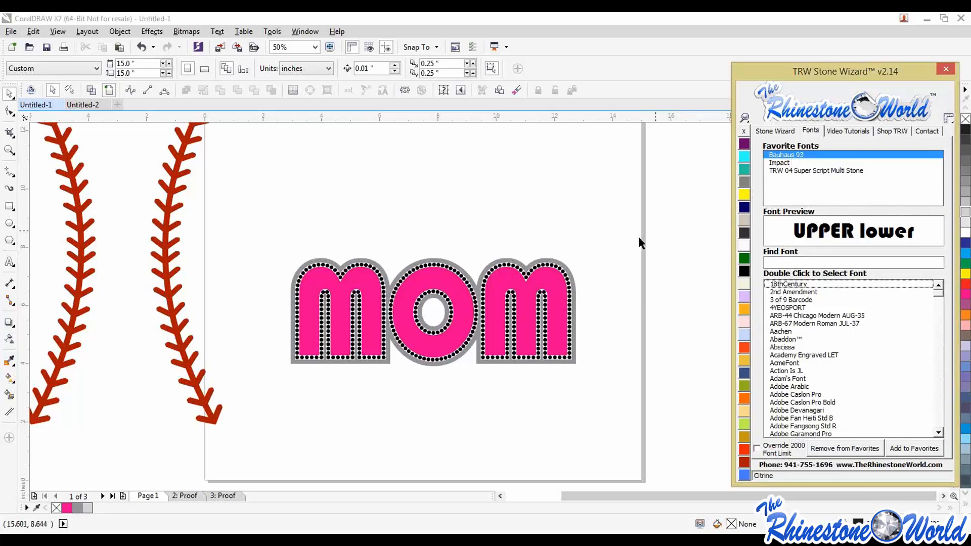
left_click(618, 243)
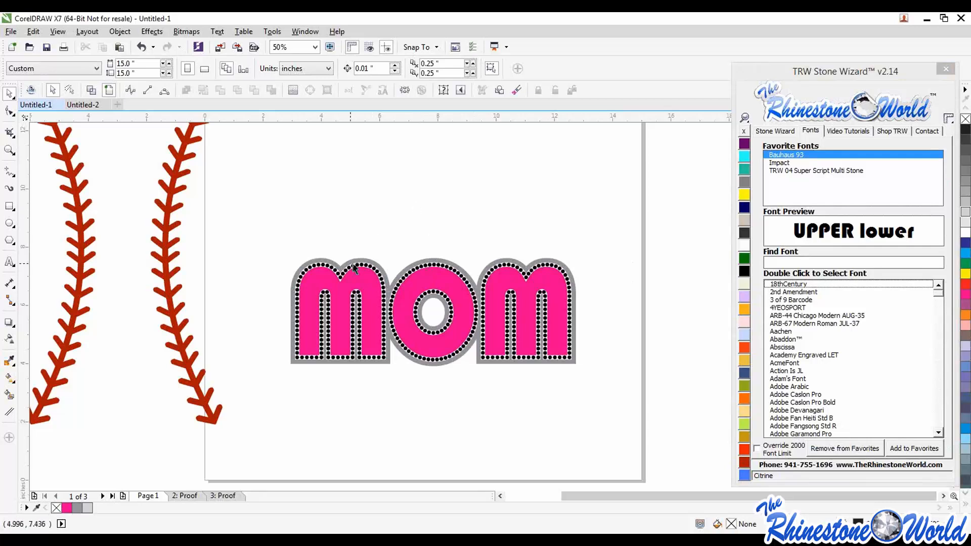
Move the right baseball lace over the O of MOM, at about X 8.8, Y 7.1 inches, and bring back the stone design tools
left_click_drag(171, 303, 213, 312)
scroll(212, 312, "down", 1)
left_click_drag(213, 271, 297, 263)
scroll(356, 275, "up", 1)
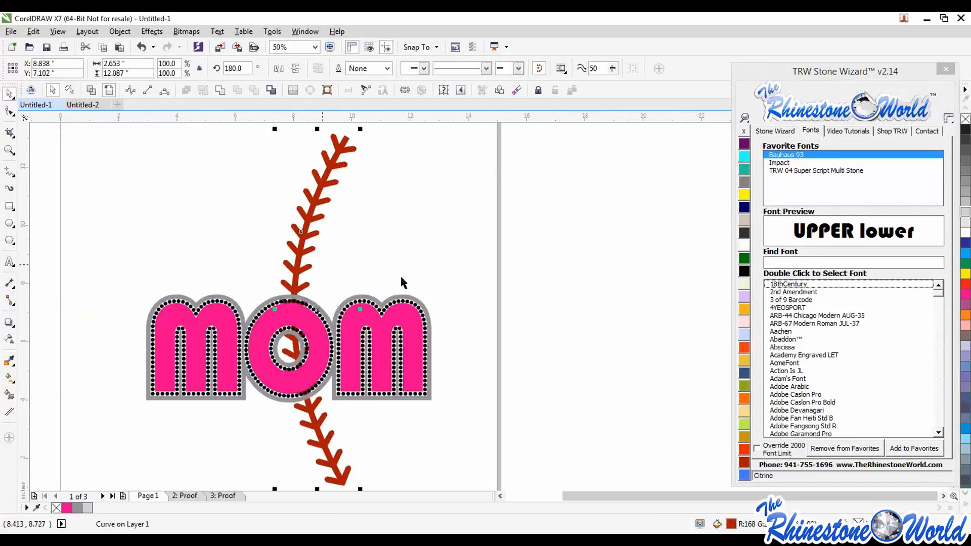
left_click(773, 131)
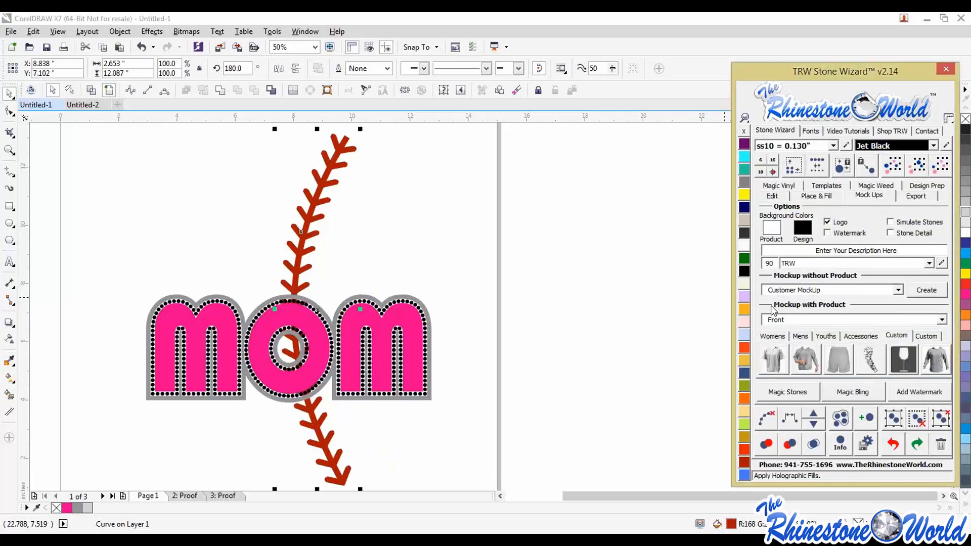
Bring the right baseball lace to the front and move it over the last M of MOM, at about X 10.9, Y 7.2 inches
left_click(782, 198)
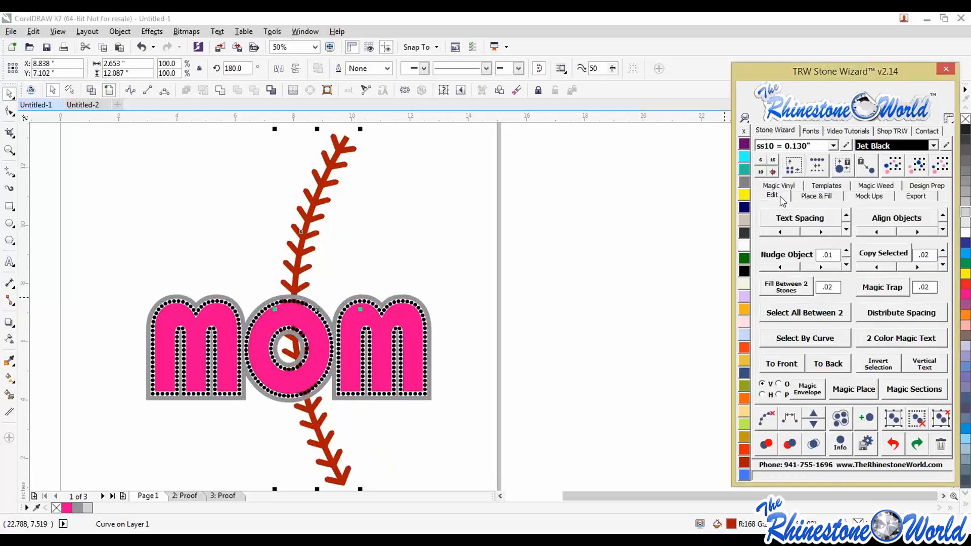
left_click(775, 365)
left_click_drag(297, 332, 352, 326)
scroll(353, 326, "down", 2)
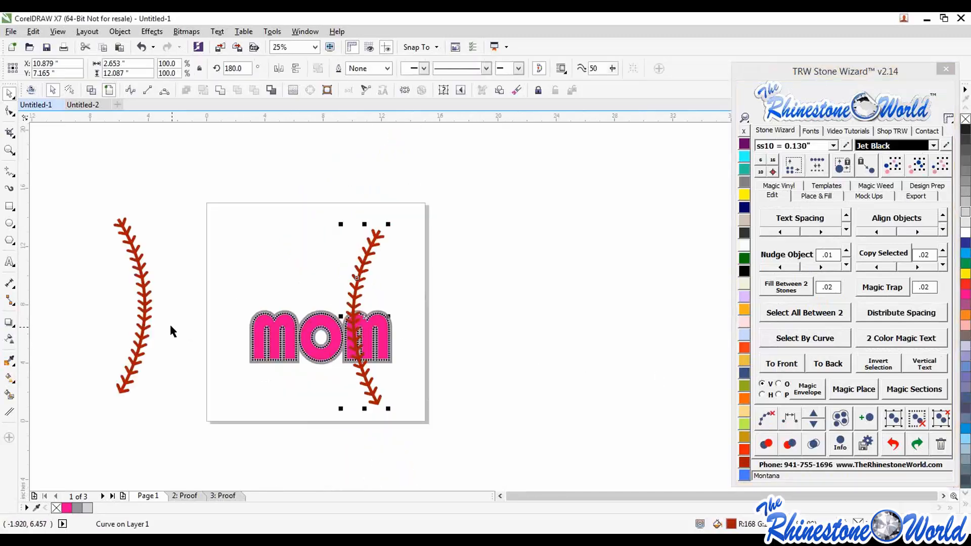
Move the left baseball lace over the first M of MOM, in front of the lettering, at about X 4.9, Y 6.0 inches
left_click_drag(144, 323, 287, 345)
left_click(314, 384)
left_click(287, 306)
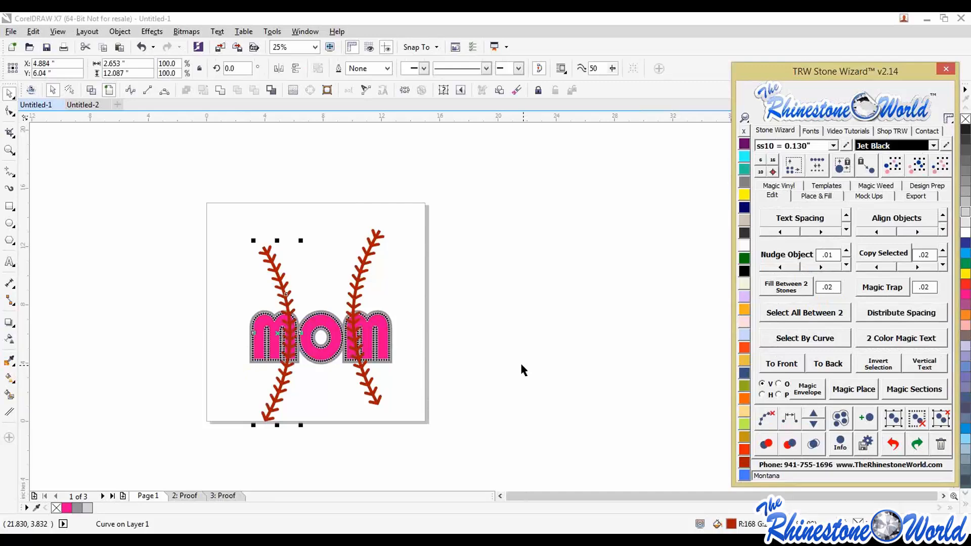
left_click(483, 359)
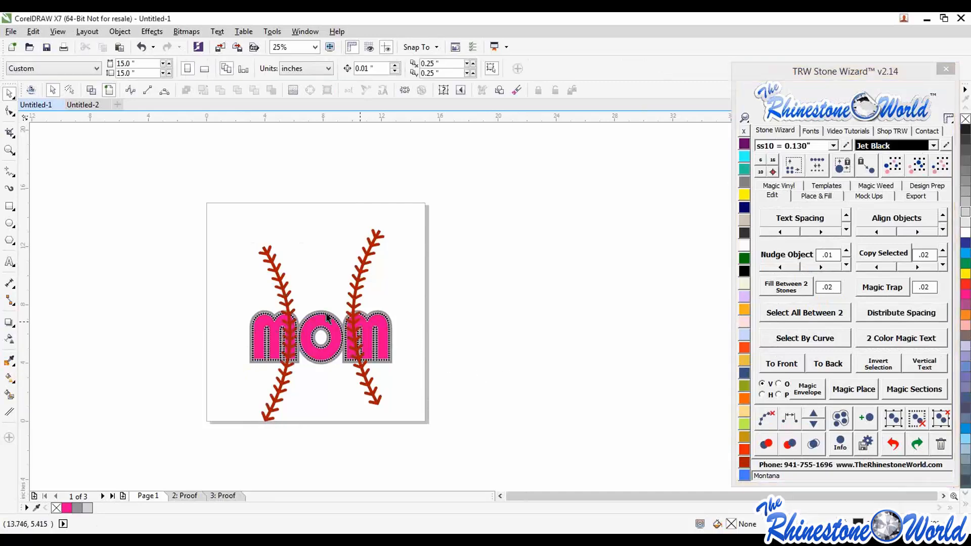
Fine-tune the right baseball lace on the last M, shifting it slightly down to about X 10.8, Y 6.8 inches
scroll(326, 317, "up", 2)
scroll(421, 318, "up", 2)
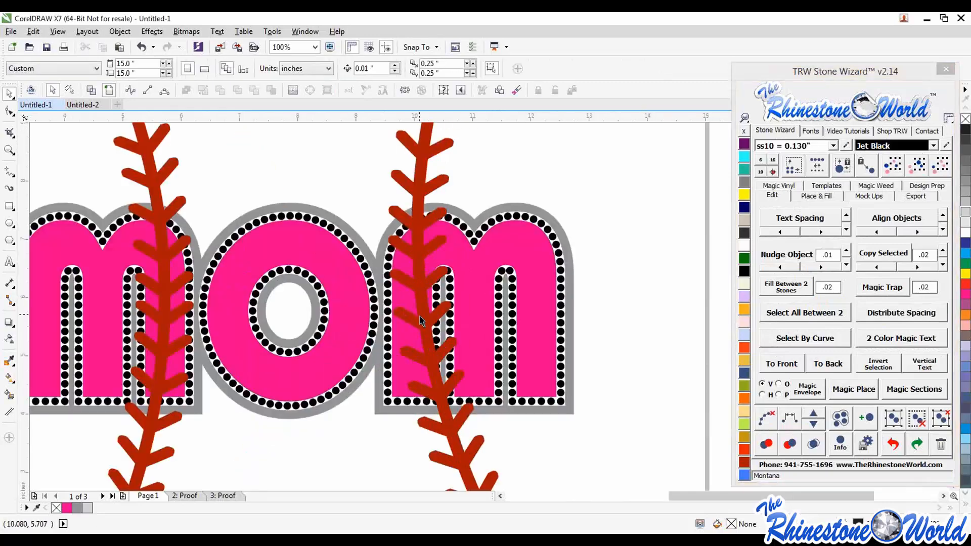
left_click(419, 319)
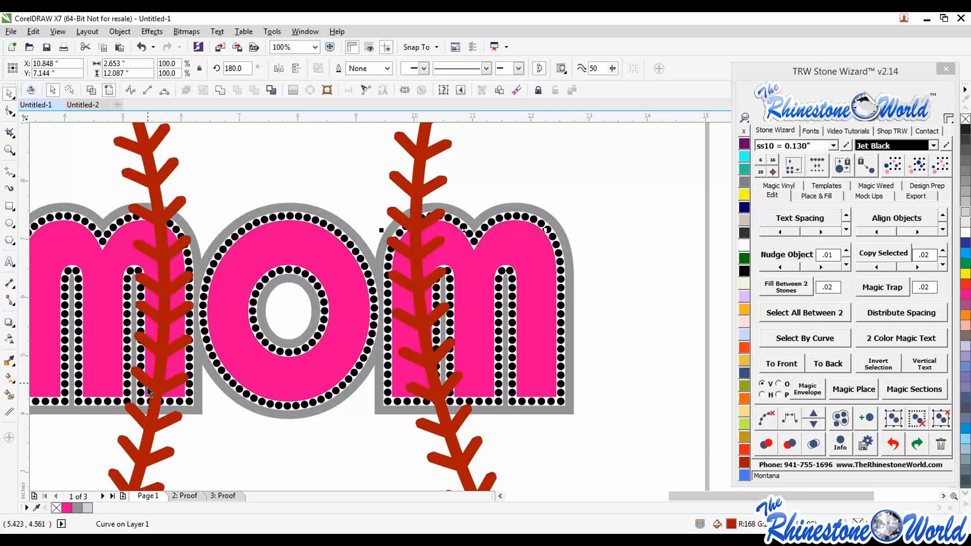
left_click(230, 202)
scroll(235, 202, "down", 5)
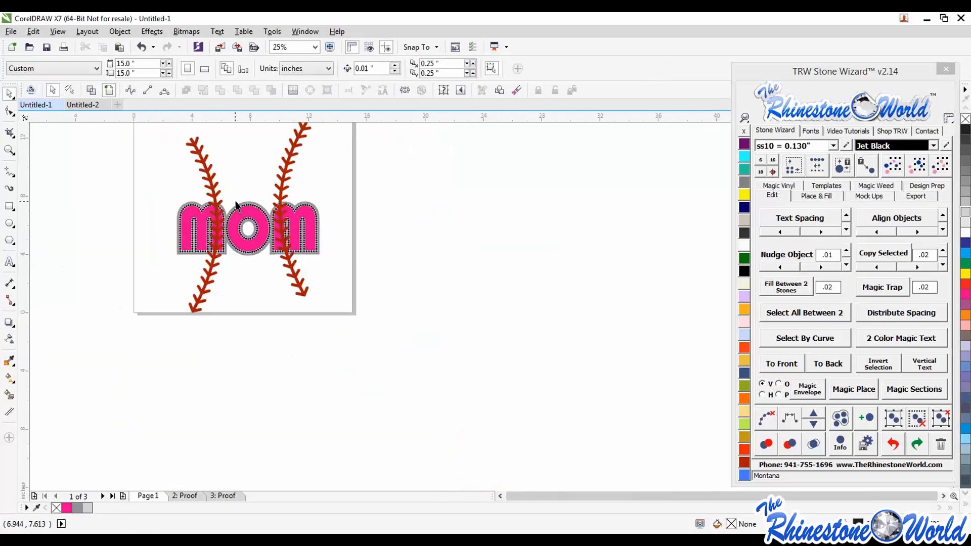
scroll(268, 152, "up", 2)
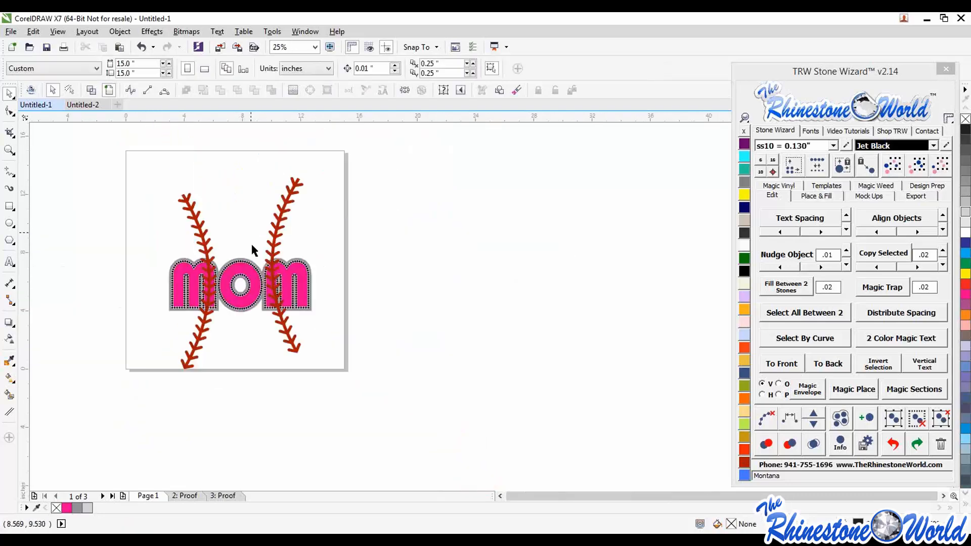
scroll(253, 283, "up", 3)
left_click(347, 263)
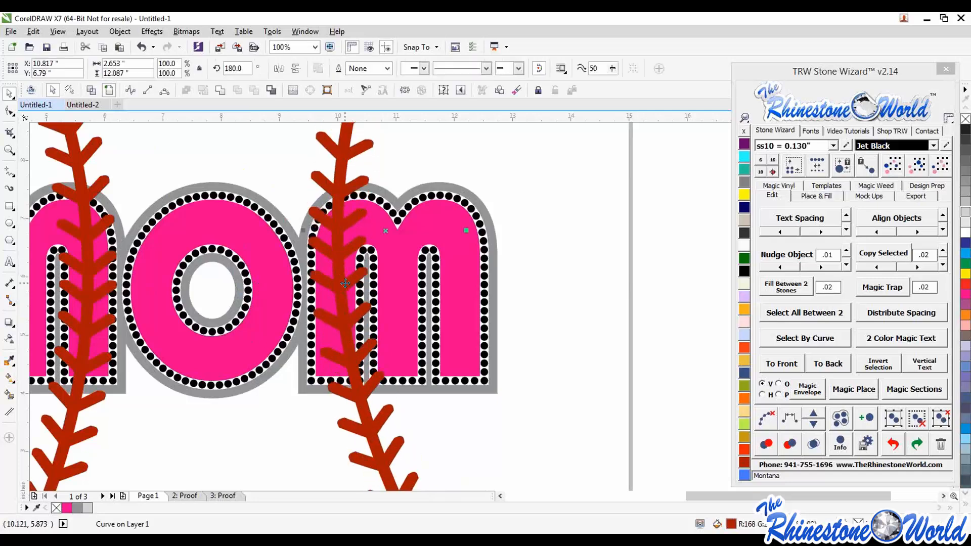
Place a copy of the whole MOM and laces design beside the page, at about X 21.7, Y 6.4 inches
scroll(346, 281, "down", 2)
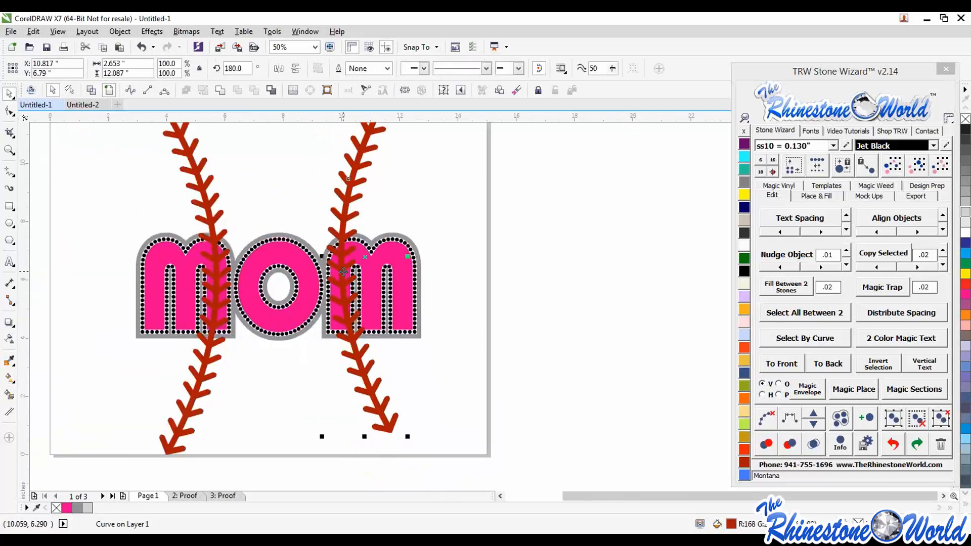
scroll(354, 298, "down", 1)
left_click_drag(440, 167, 203, 398)
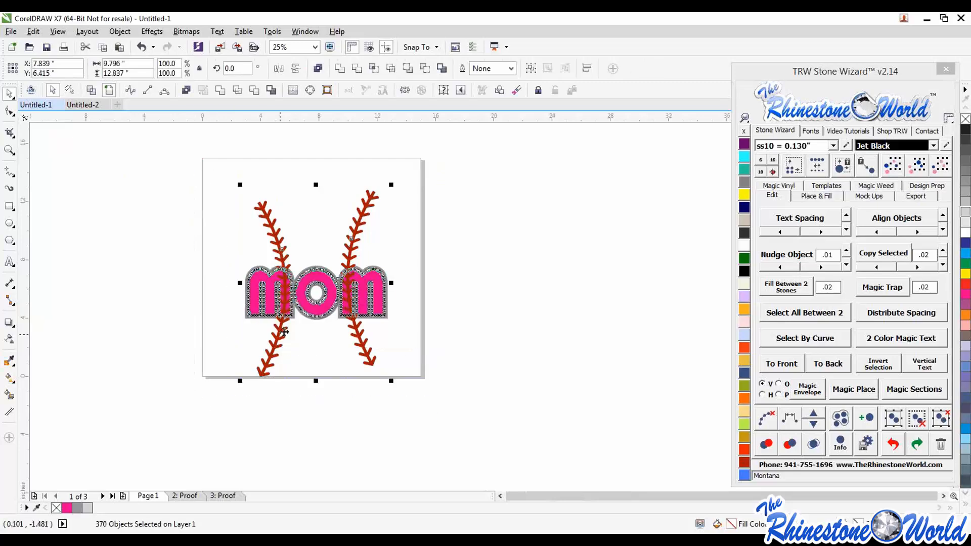
left_click_drag(284, 332, 488, 305)
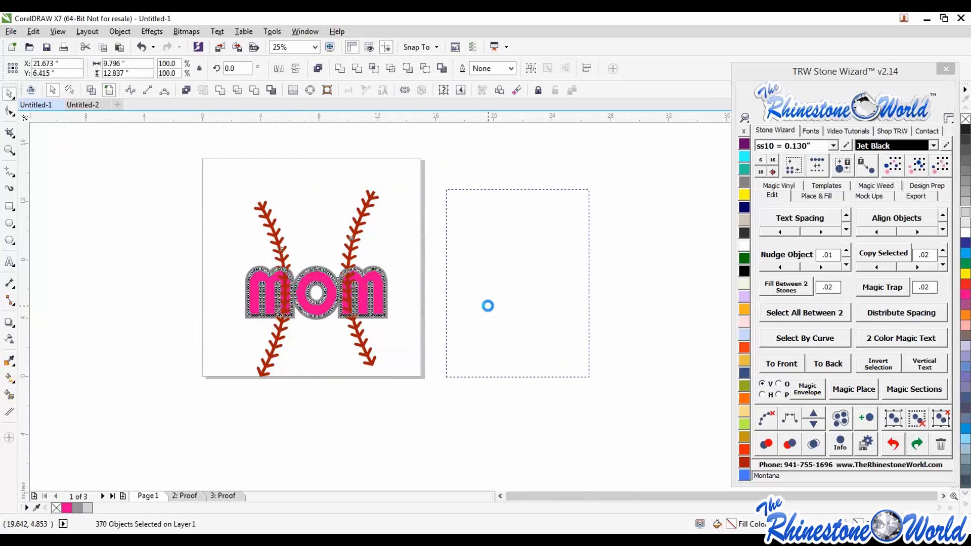
left_click(457, 417)
Intersect the left baseball lace with the pink MOM layer to create a piece from their overlap
scroll(312, 283, "up", 2)
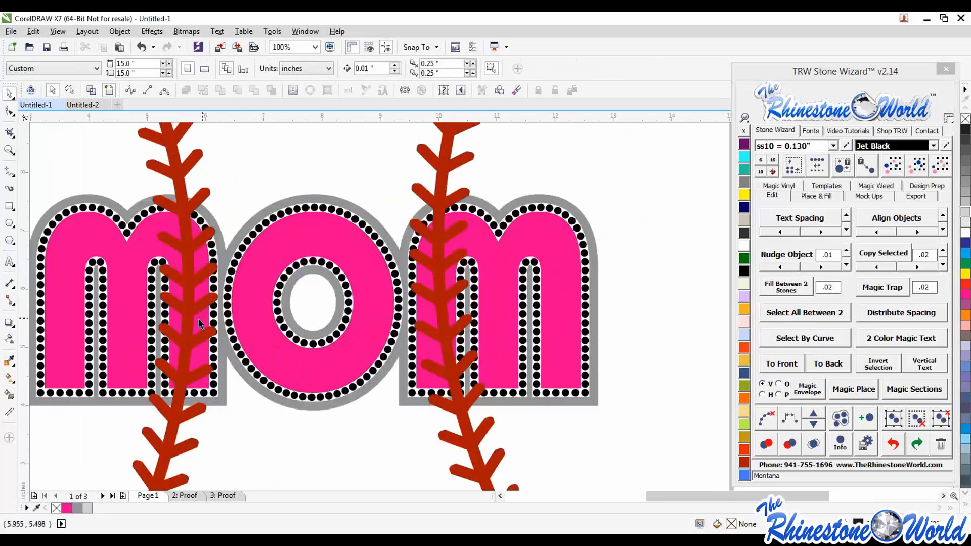
left_click(200, 323)
scroll(197, 323, "down", 1)
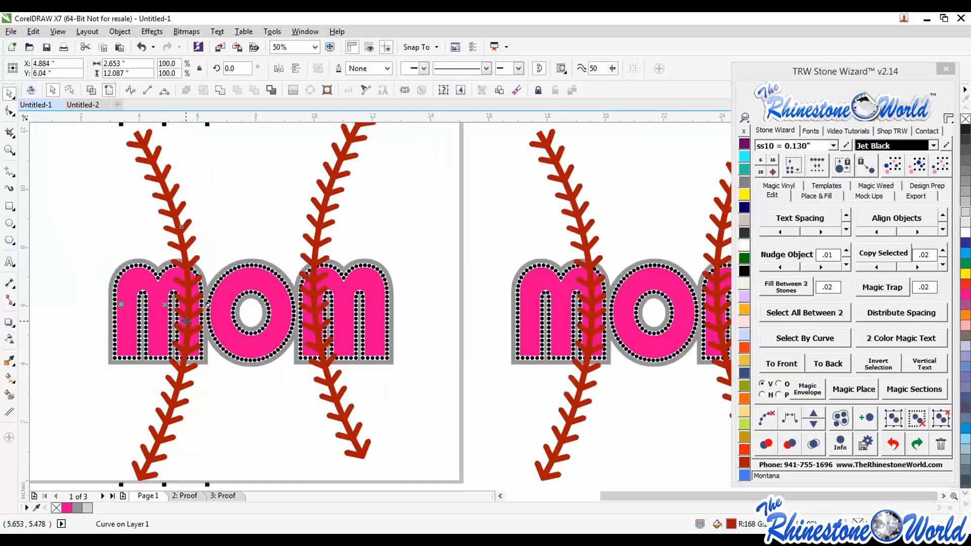
left_click(159, 322, "shift")
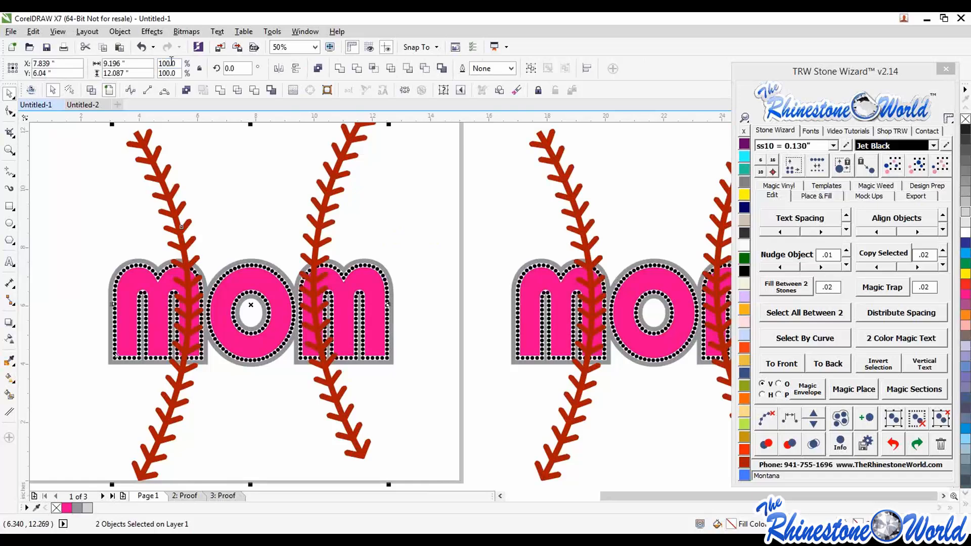
left_click(374, 68)
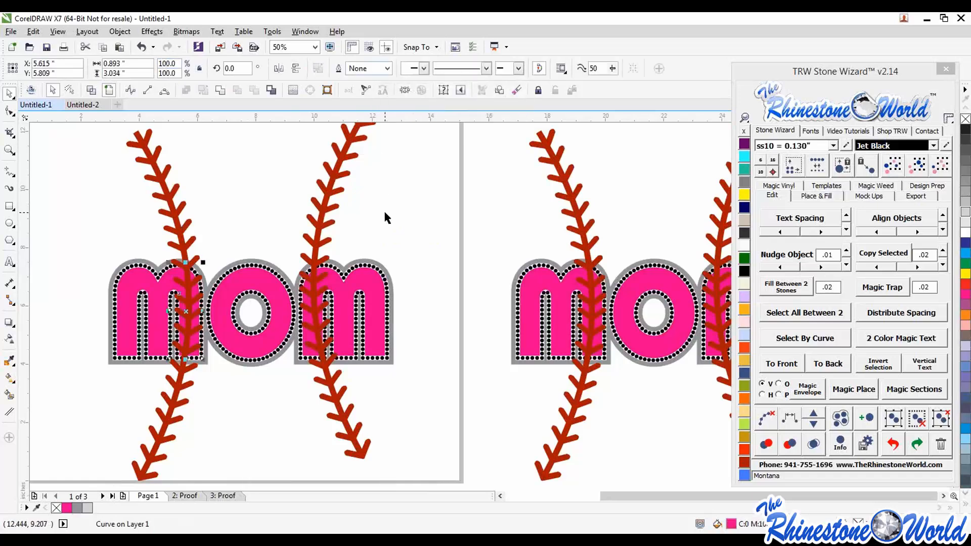
Intersect the right baseball lace with the pink MOM layer to create a piece from their overlap
left_click(313, 284)
left_click(377, 261, "shift")
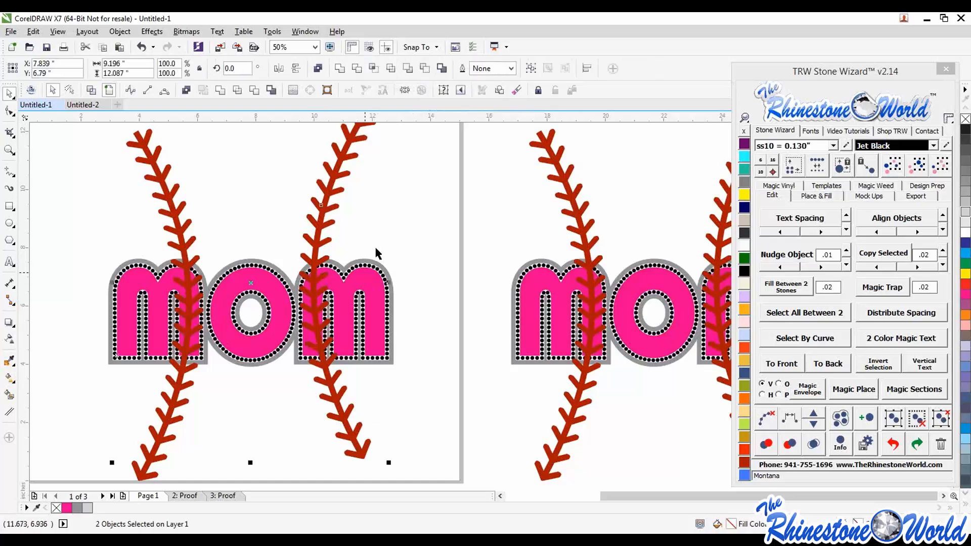
left_click(373, 70)
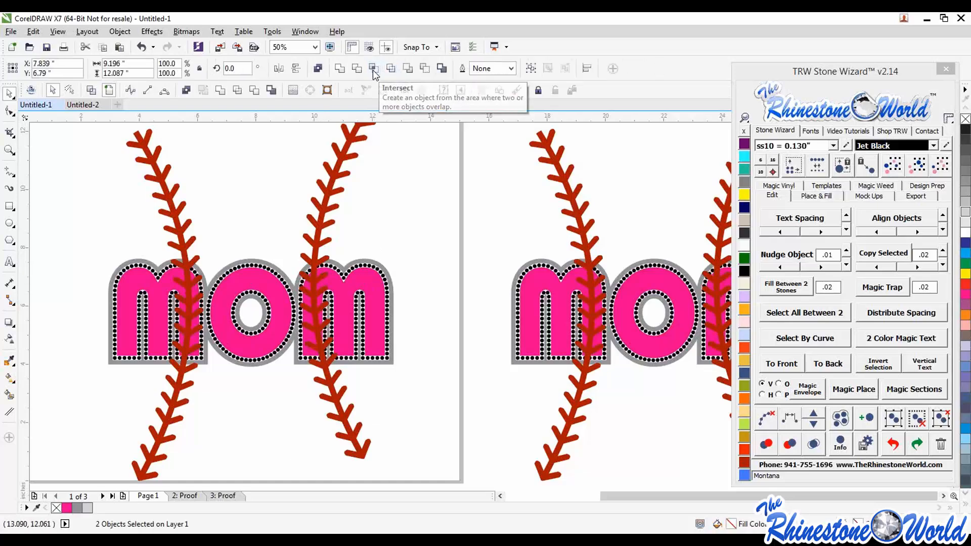
left_click(387, 203)
Add one outside island contour without stones at 0.09 spacing around the right baseball lace, and try the same on the left lace
left_click(314, 237)
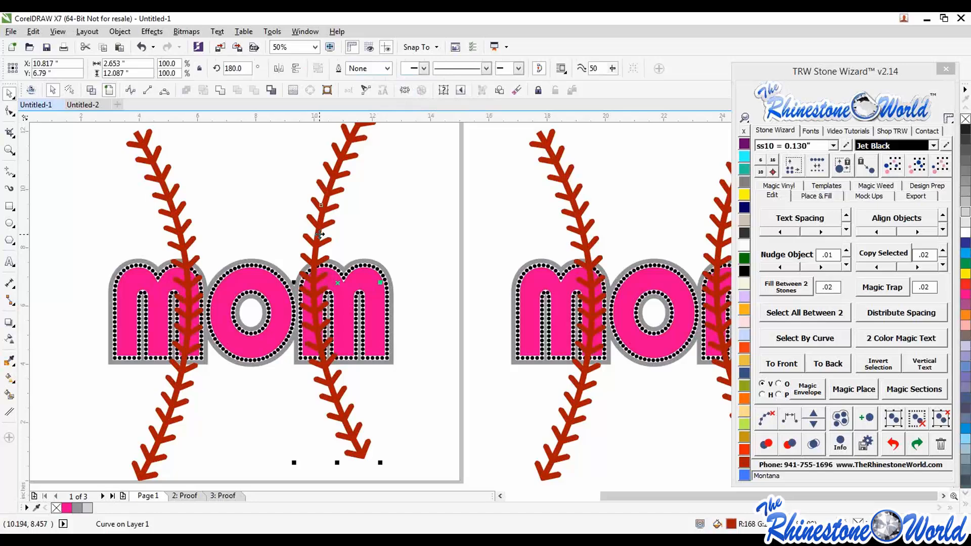
left_click(809, 197)
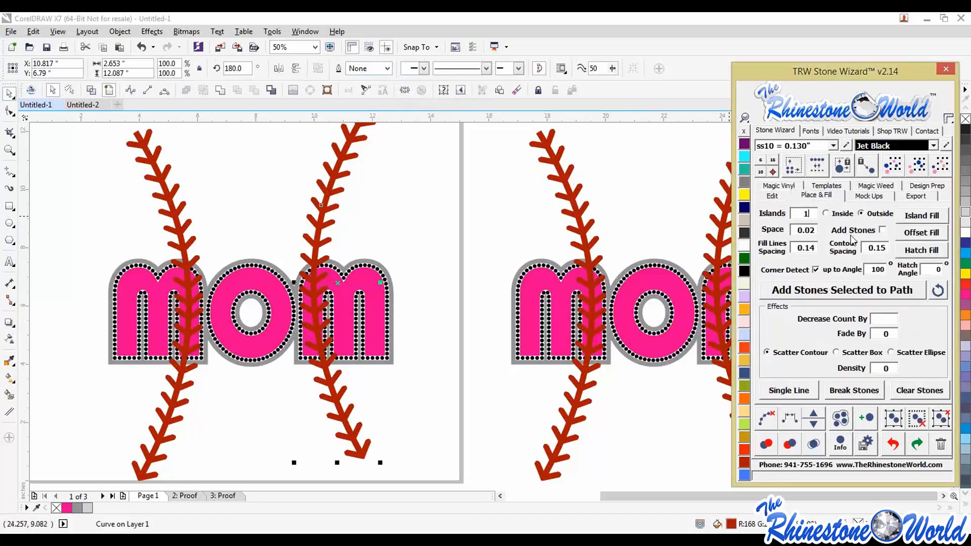
double_click(878, 248)
left_click(917, 216)
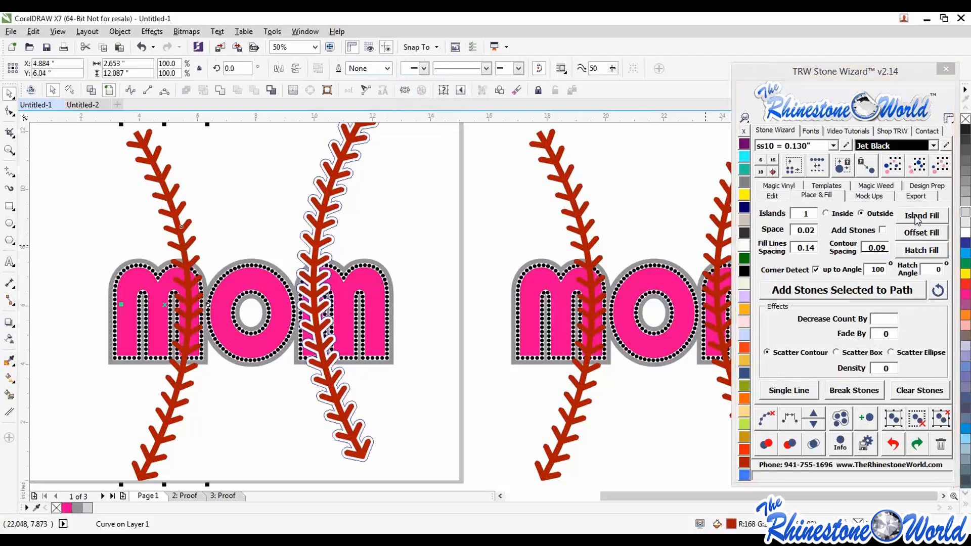
left_click(918, 217)
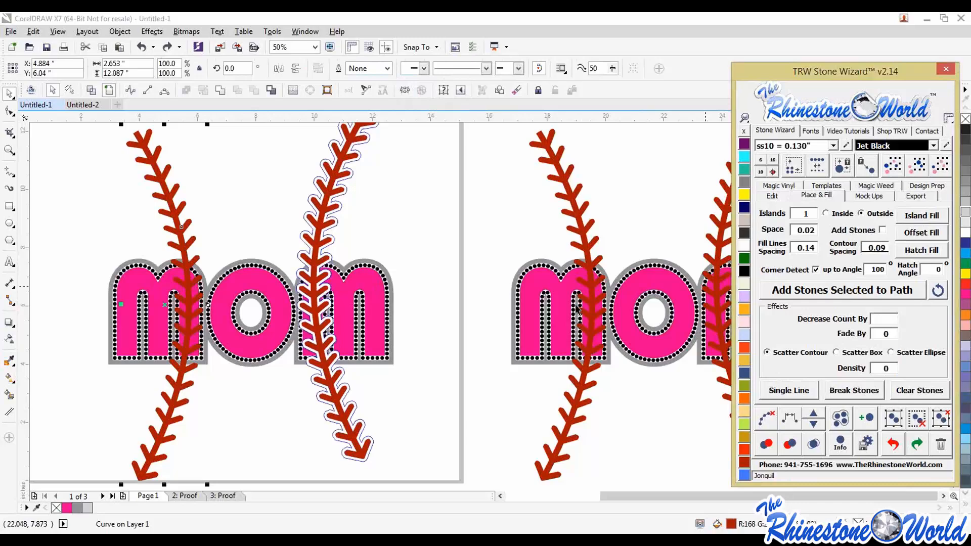
left_click(235, 228)
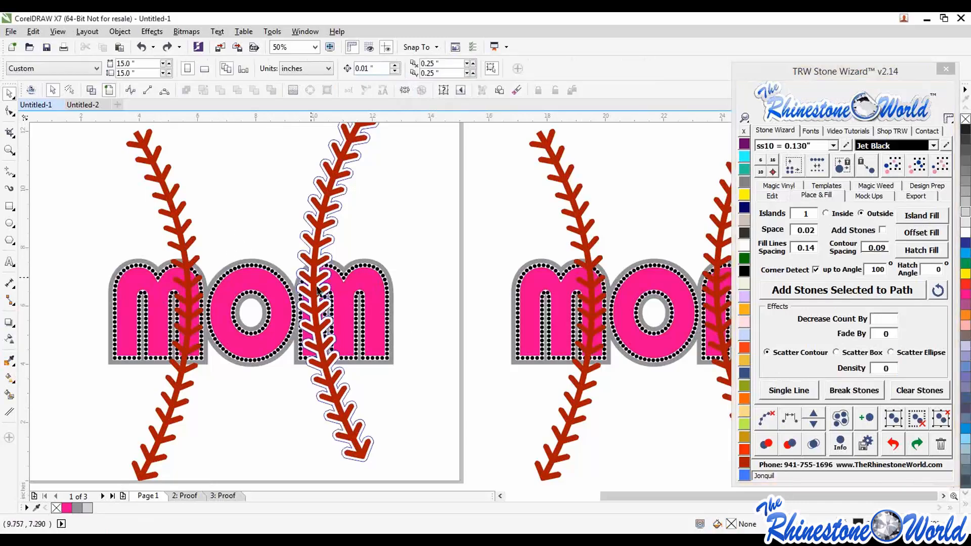
Delete the left baseball lace and the pink intersected lace piece lying over the first M
left_click(181, 246)
key("Delete")
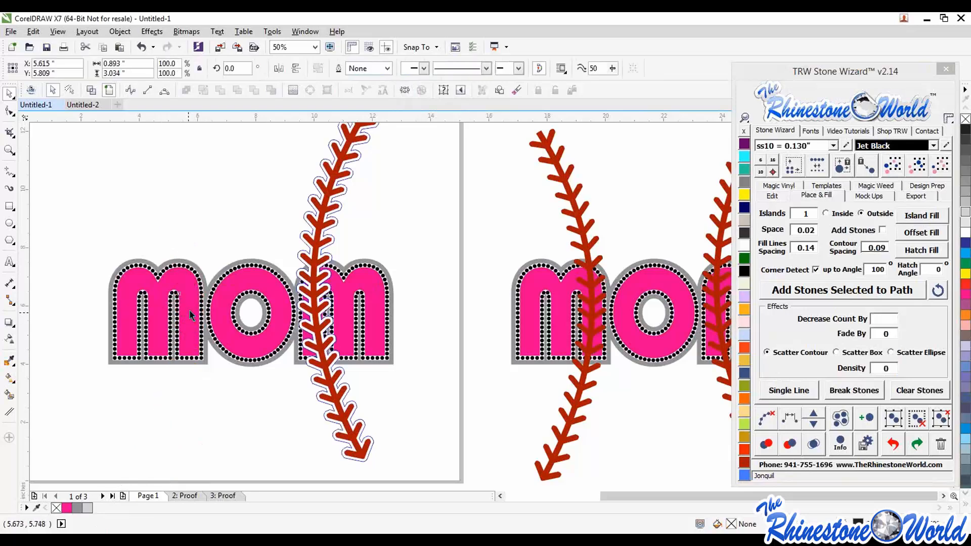
left_click_drag(195, 307, 218, 232)
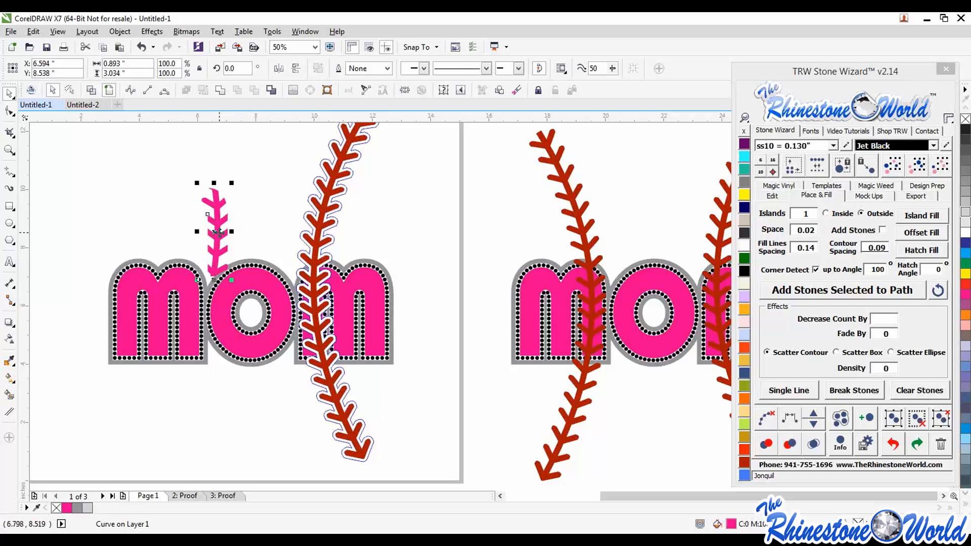
mouse_move(218, 233)
left_mouse_down()
mouse_move(207, 175)
mouse_move(216, 213)
left_mouse_up()
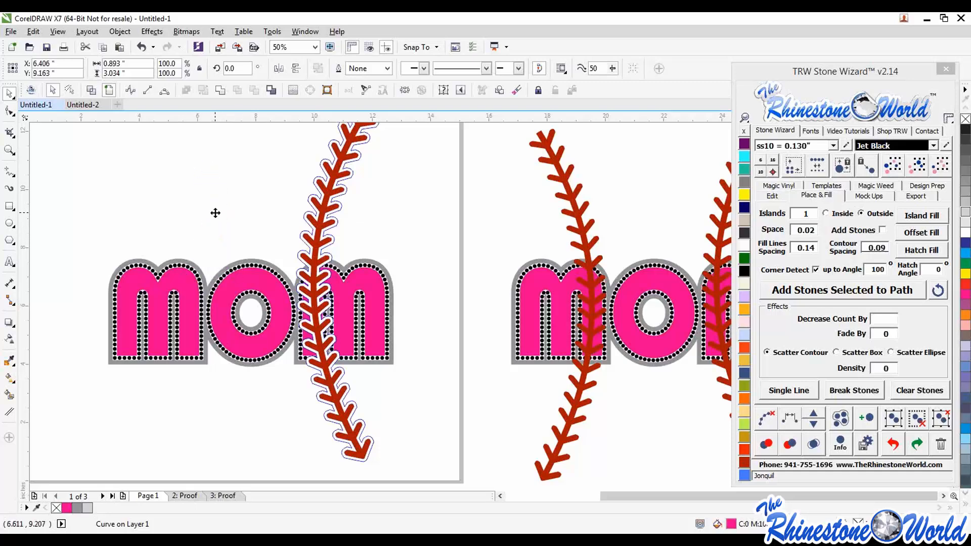
key("Delete")
Create a mirrored copy of the right lace with its contour and place it over the first M, at about X 4.9, Y 6.8 inches
scroll(245, 252, "down", 1)
scroll(291, 228, "up", 1)
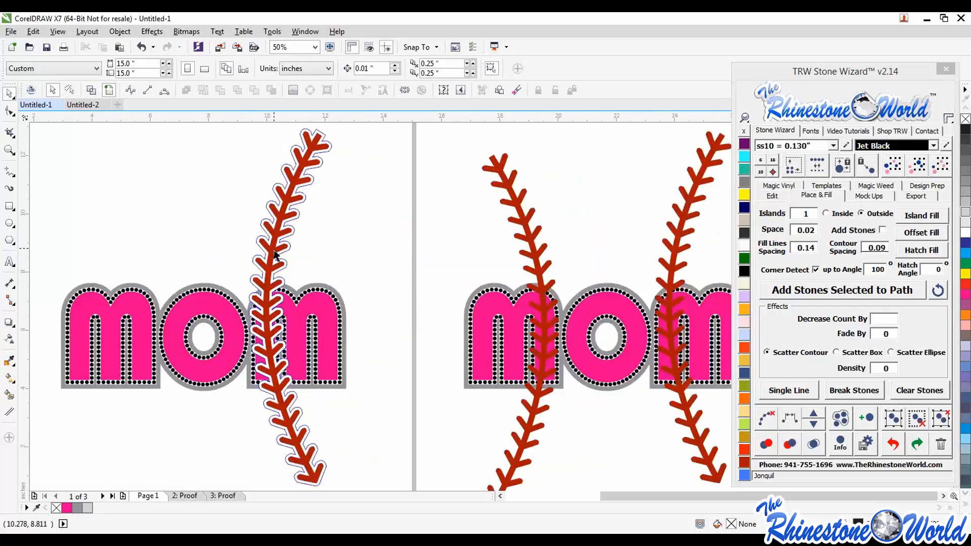
left_click(274, 256)
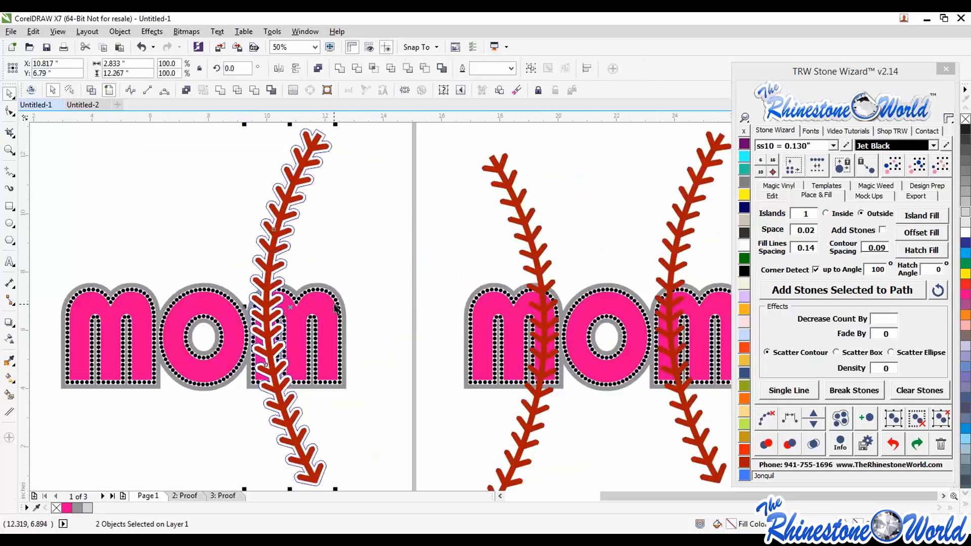
left_click_drag(334, 307, 210, 317)
right_click(210, 317)
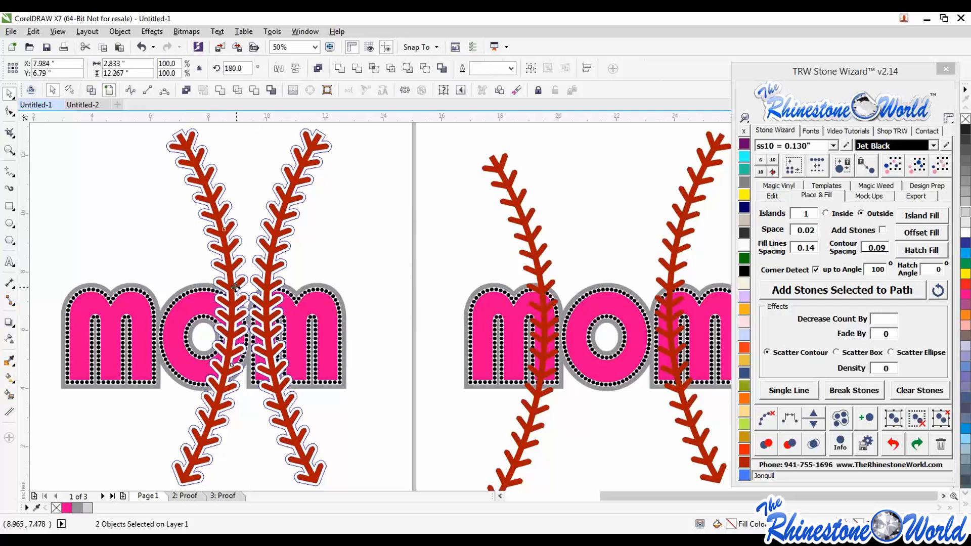
left_click_drag(235, 287, 151, 289)
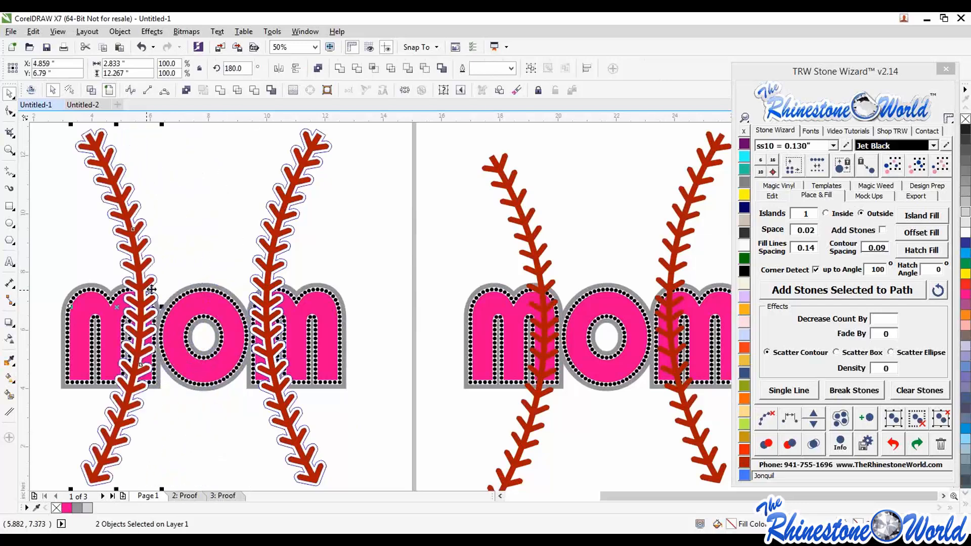
left_click(171, 267)
Intersect the mirrored left baseball lace with the pink MOM layer
left_click(140, 303)
left_click(82, 346, "shift")
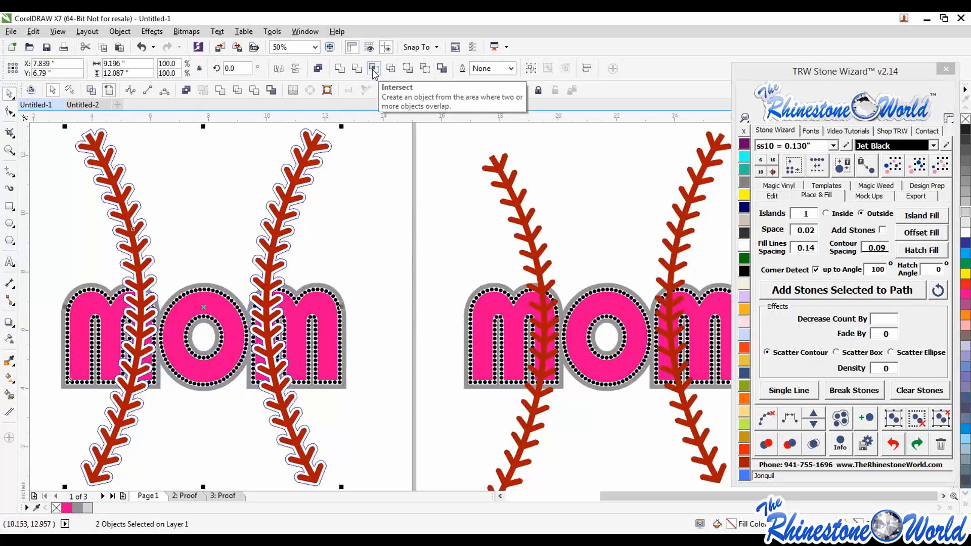
left_click(373, 70)
left_click(369, 205)
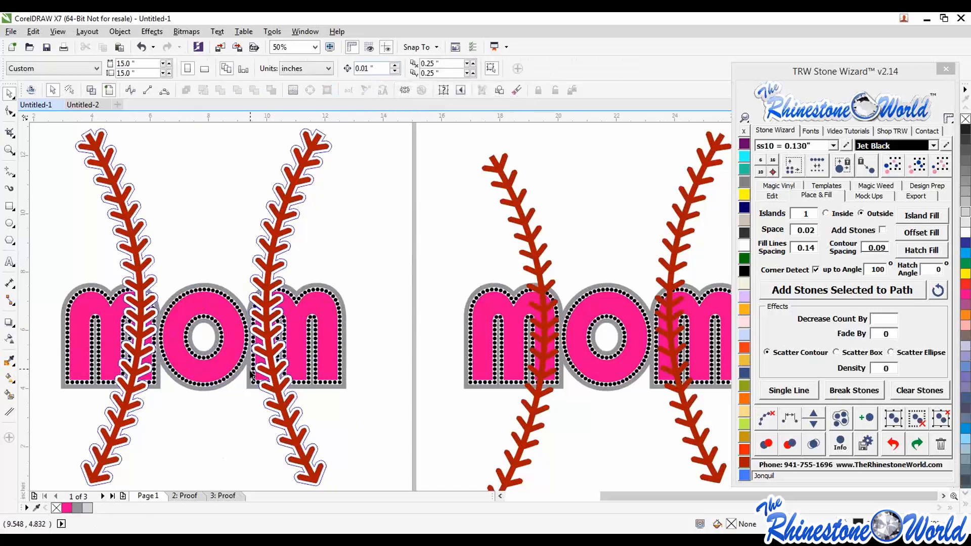
Cut the right lace's contour shape out of the pink MOM lettering using Back minus front
scroll(251, 375, "up", 2)
scroll(352, 279, "down", 1)
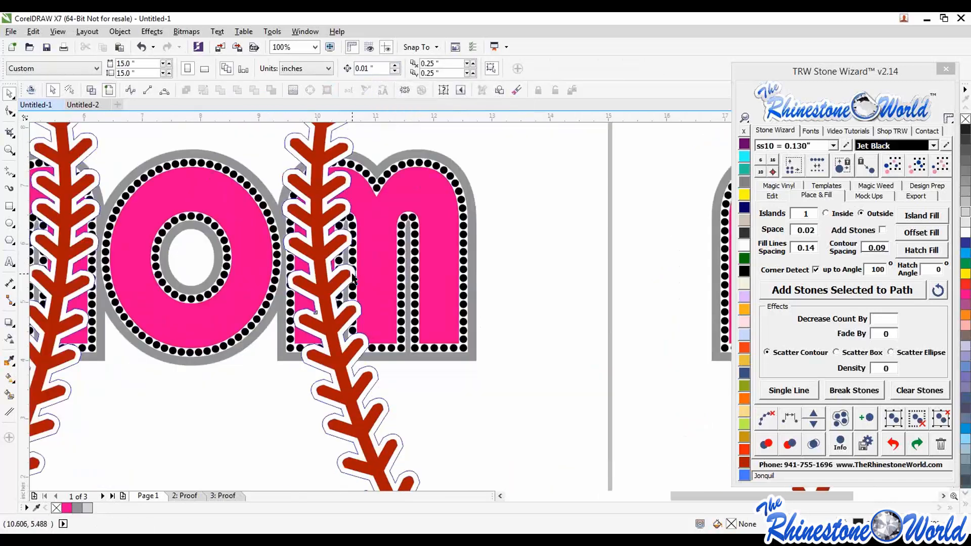
left_click(353, 279)
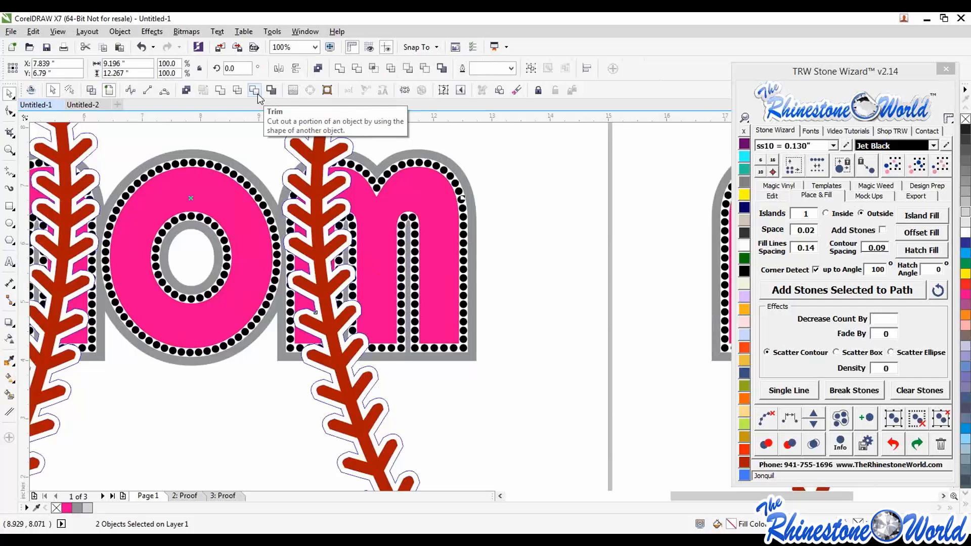
left_click(425, 68)
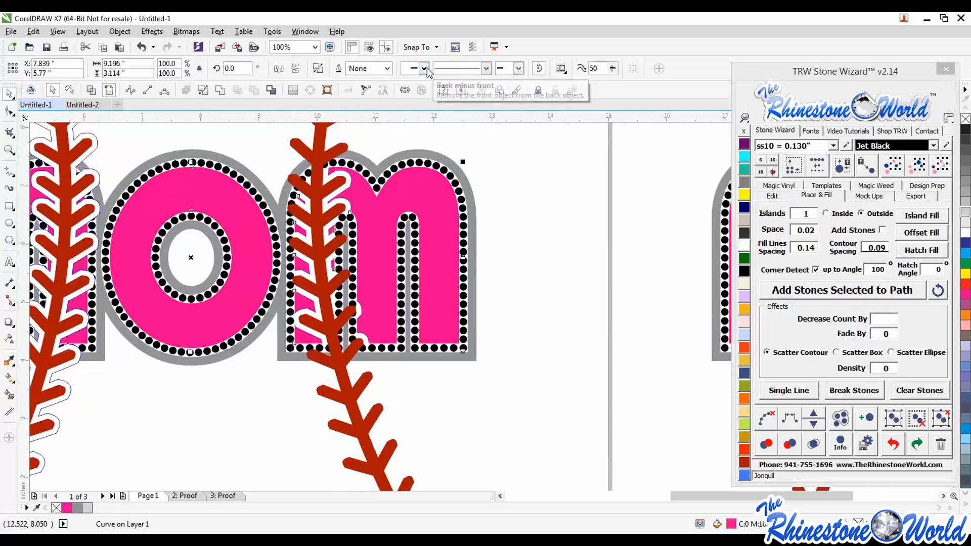
Delete the full-length red laces lying over the second M and the first M
left_click(530, 213)
left_click(318, 227)
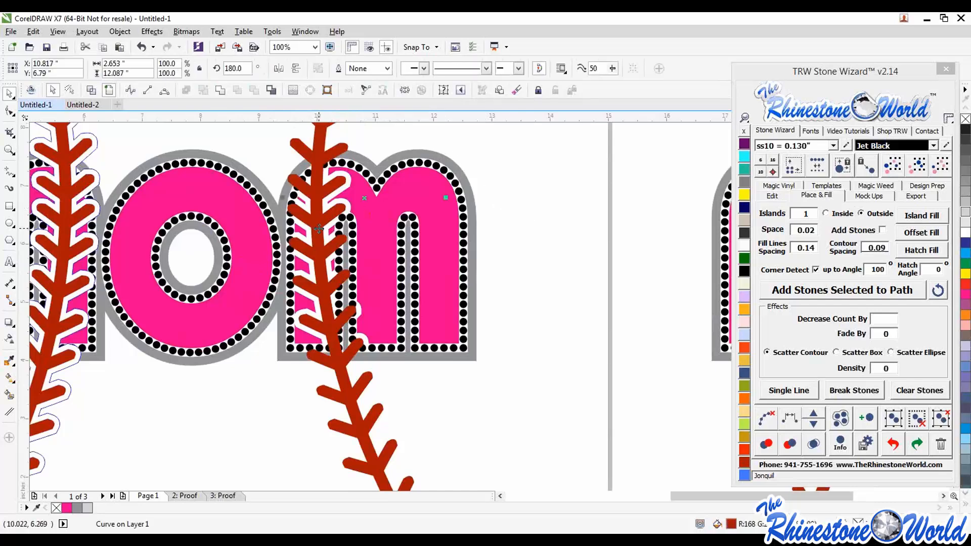
key("Delete")
scroll(328, 243, "down", 1)
scroll(188, 264, "up", 1)
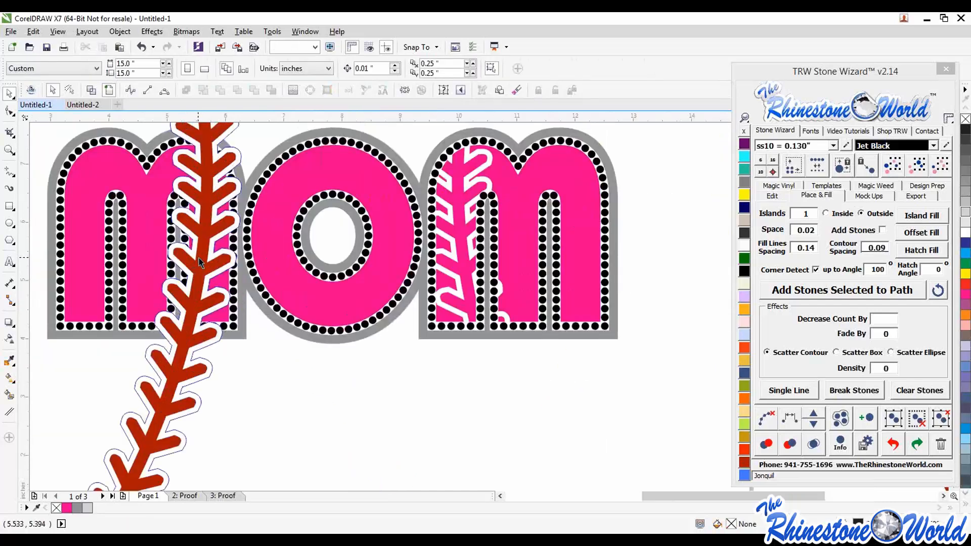
left_click(199, 258)
key("Delete")
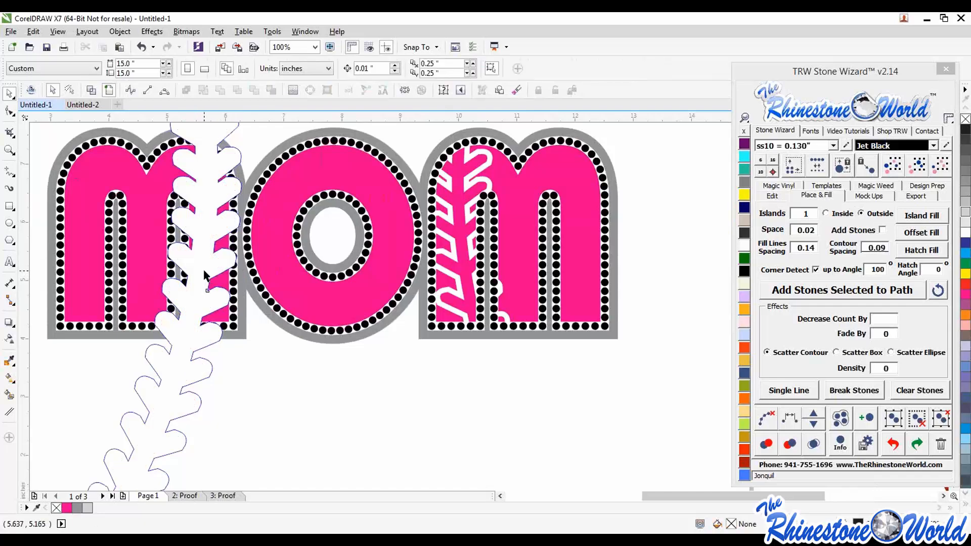
Cut the mirrored lace's contour shape out of the pink lettering at the first M using Back minus front
left_click(205, 274)
left_click(164, 283, "shift")
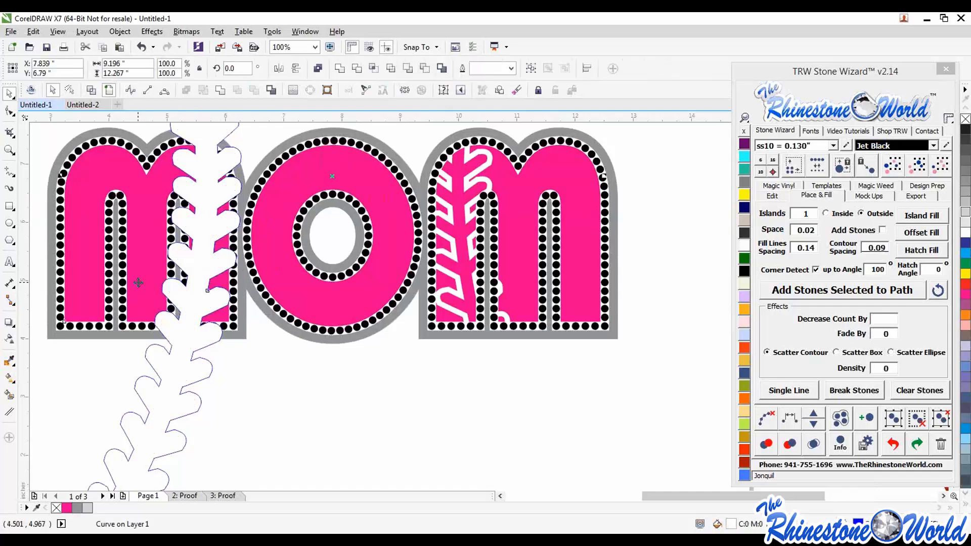
left_click(423, 69)
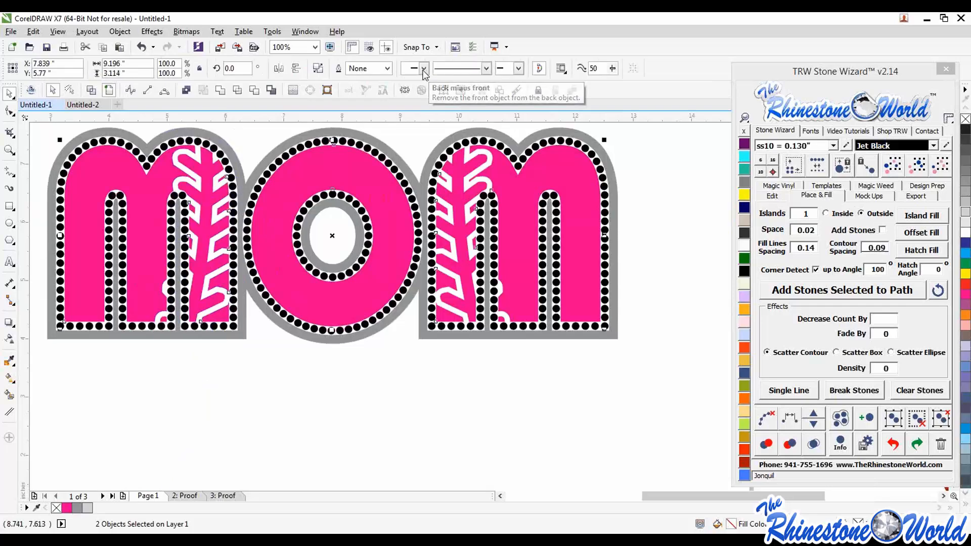
left_click(402, 393)
Color the two intersected lace pieces Ruby Maroon and fill the rest of the pink MOM lettering light gray
left_click(199, 282)
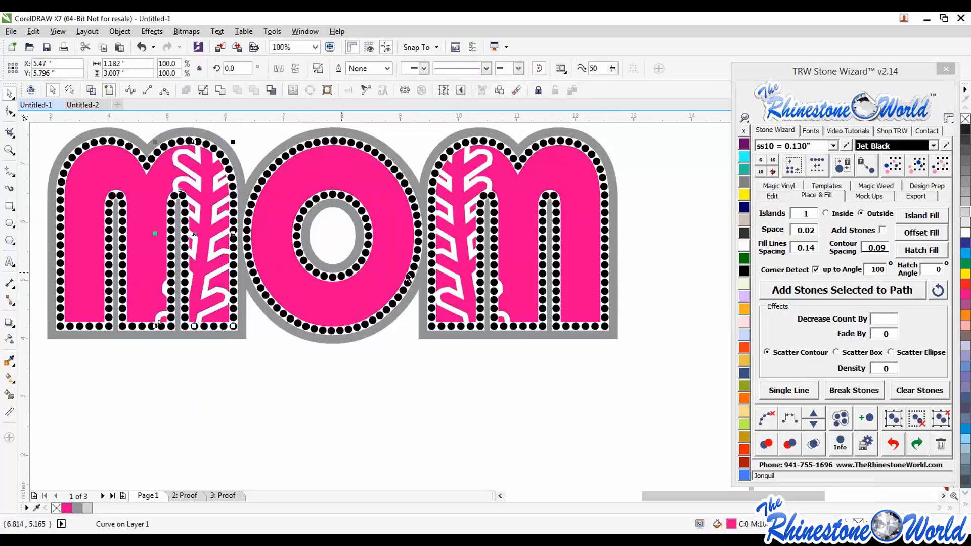
left_click(460, 260, "shift")
left_click(744, 461)
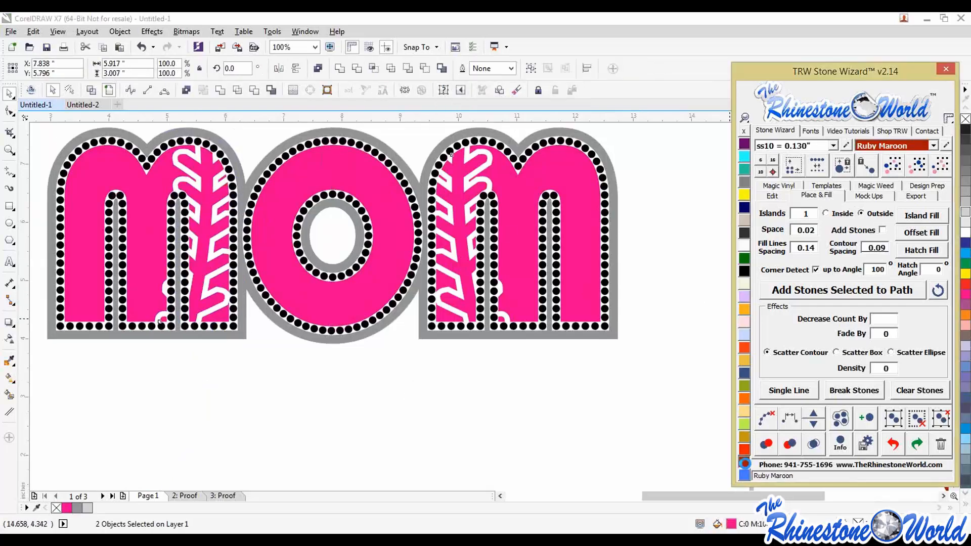
left_click(965, 201)
left_click(680, 312)
scroll(387, 299, "down", 1)
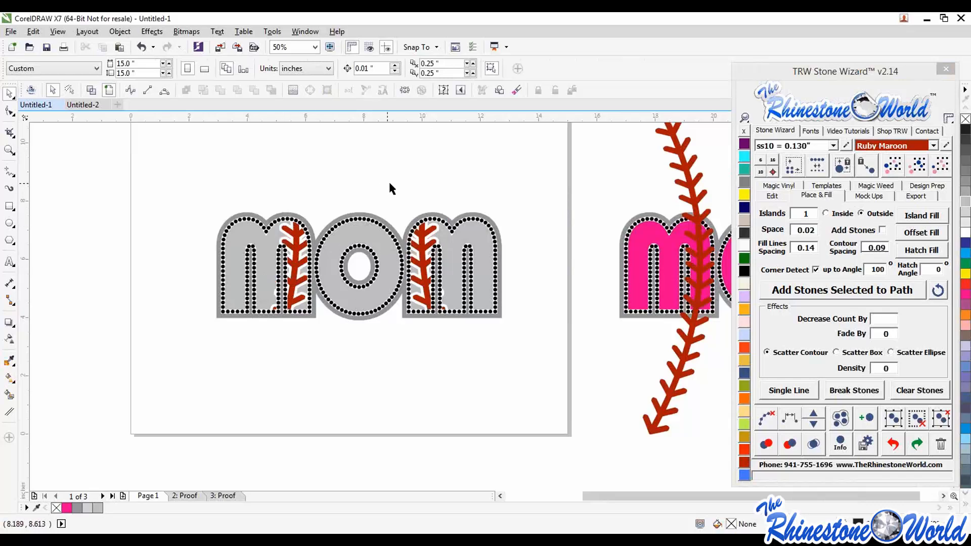
Recolor the thick gray outer border layer of the MOM design on the page to Ruby Maroon
left_click(454, 217)
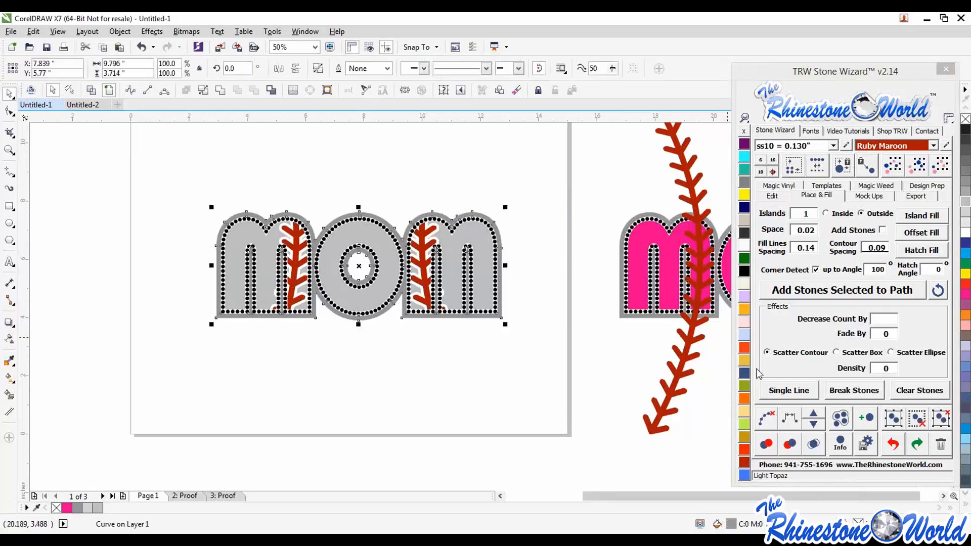
left_click(744, 462)
left_click(511, 329)
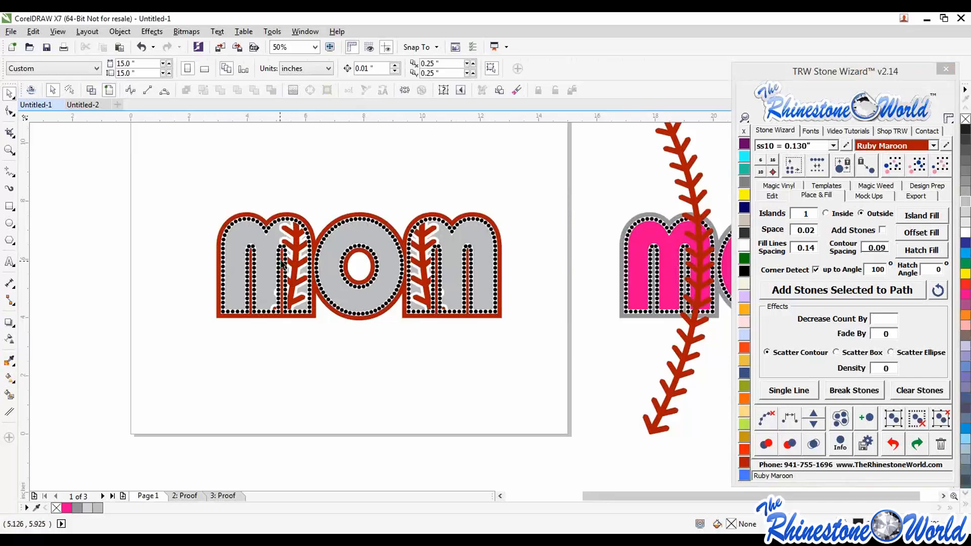
scroll(314, 242, "up", 1)
scroll(393, 247, "down", 1)
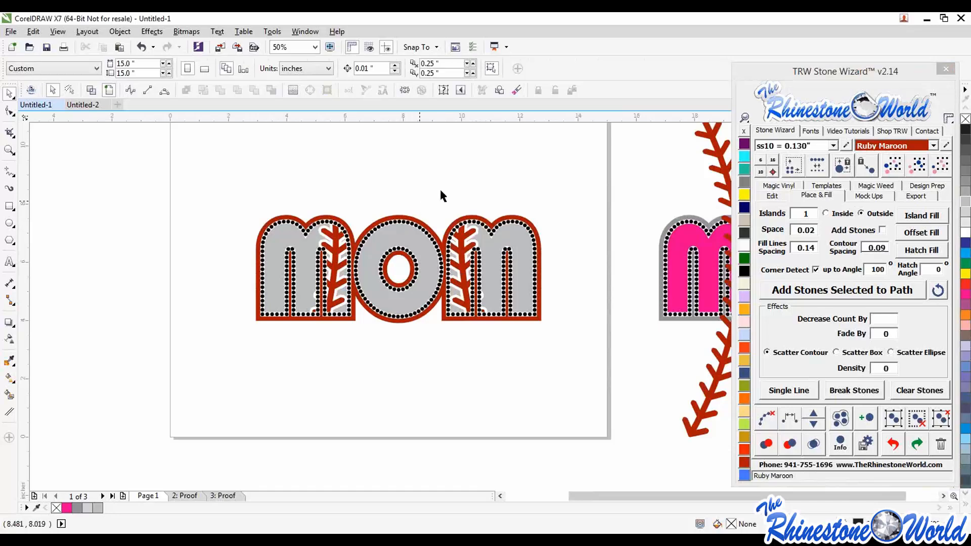
Delete the left lace on the spare pink MOM copy and move the remaining lace over its O, at about X 21.8, Y 7.0 inches
scroll(483, 172, "down", 2)
scroll(523, 214, "up", 1)
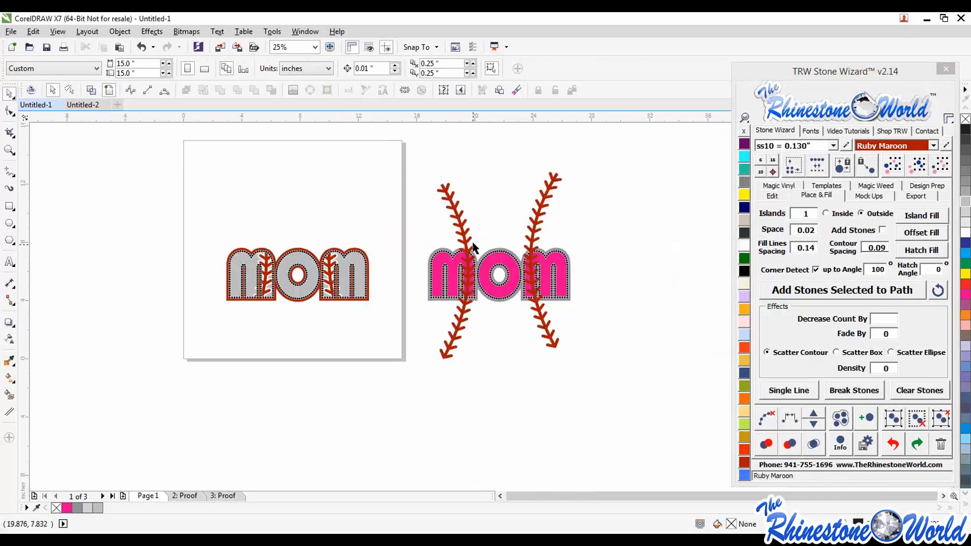
left_click(465, 235)
left_click_drag(531, 240, 490, 228)
left_click(490, 228)
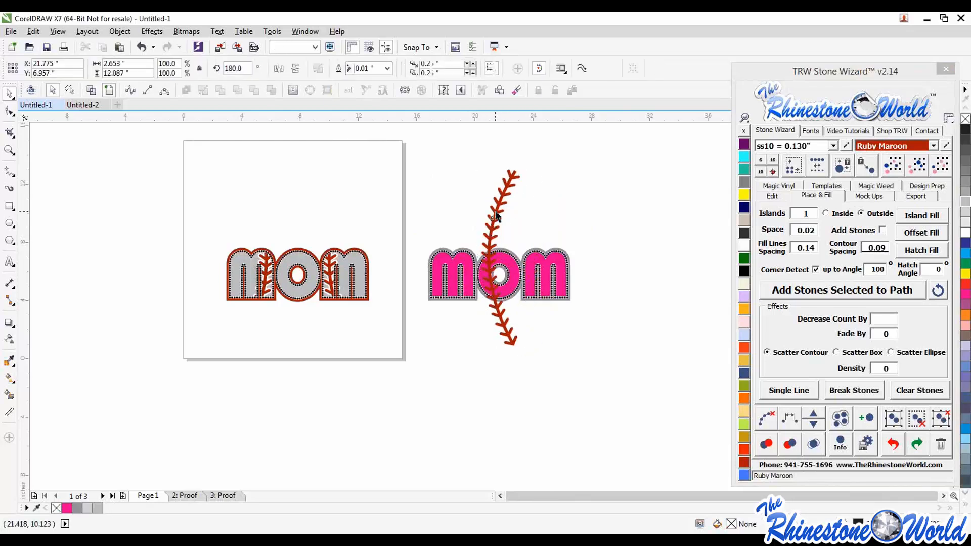
Rotate the remaining lace to about 241.9 degrees and lay it diagonally across the pink second M, at about X 24.3, Y 7.3 inches
left_click_drag(524, 165, 403, 172)
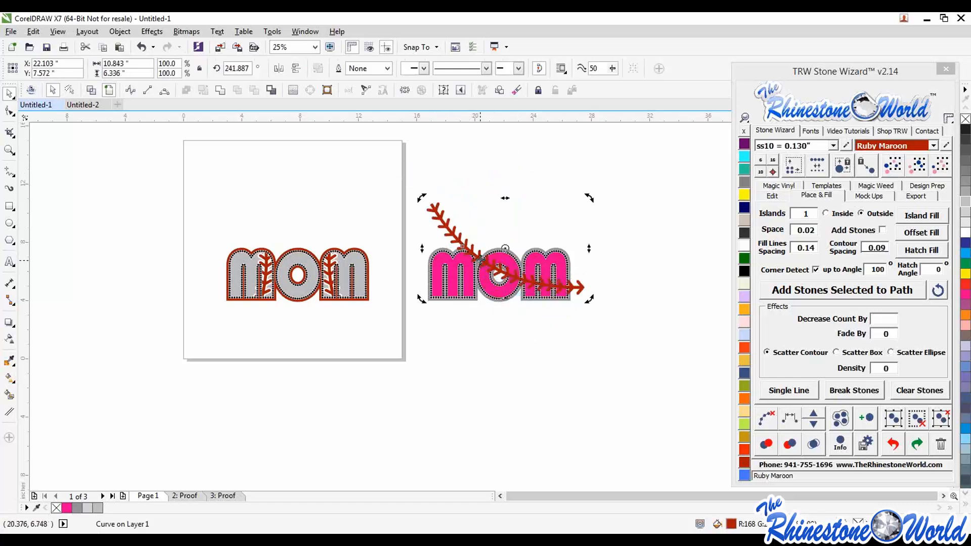
left_click_drag(480, 259, 555, 261)
scroll(527, 279, "up", 2)
scroll(554, 259, "down", 2)
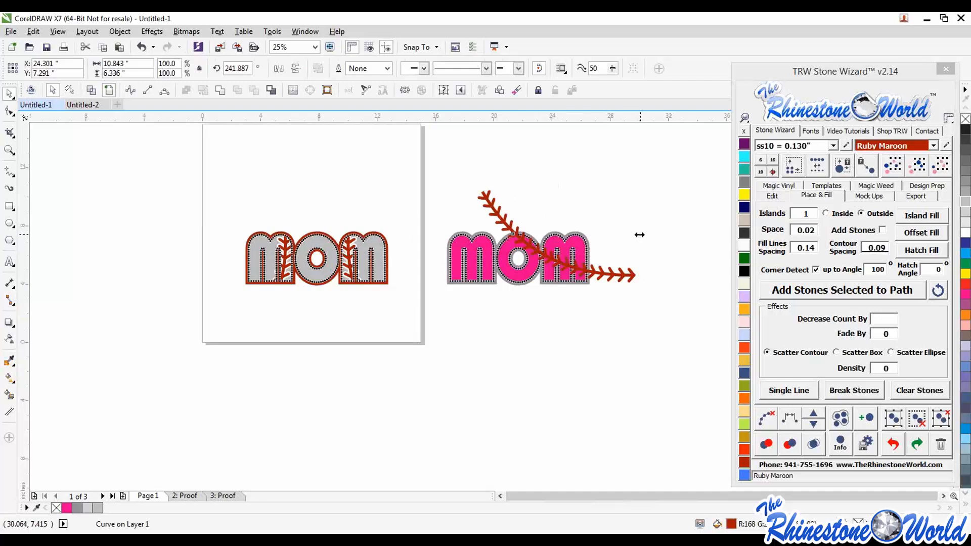
left_click_drag(639, 235, 423, 225)
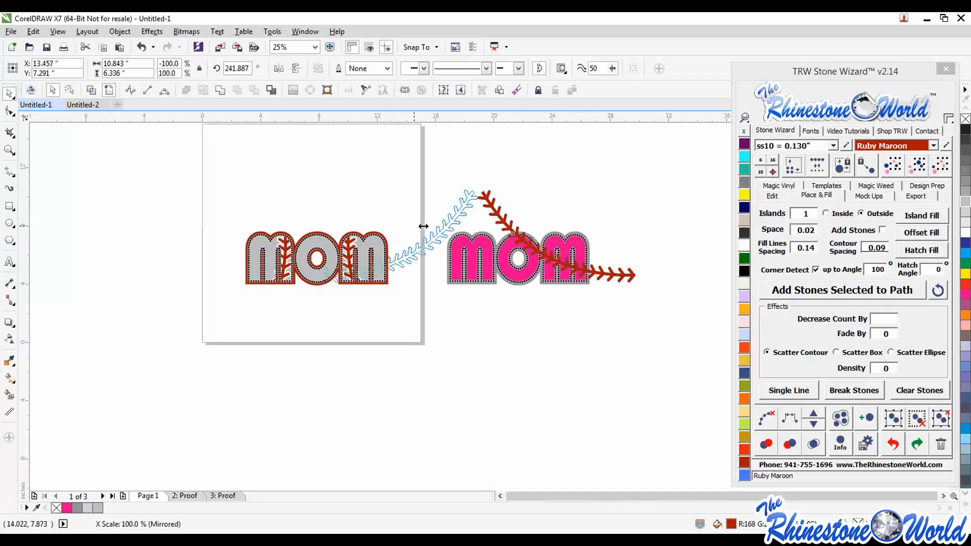
key("Escape")
left_click(558, 205)
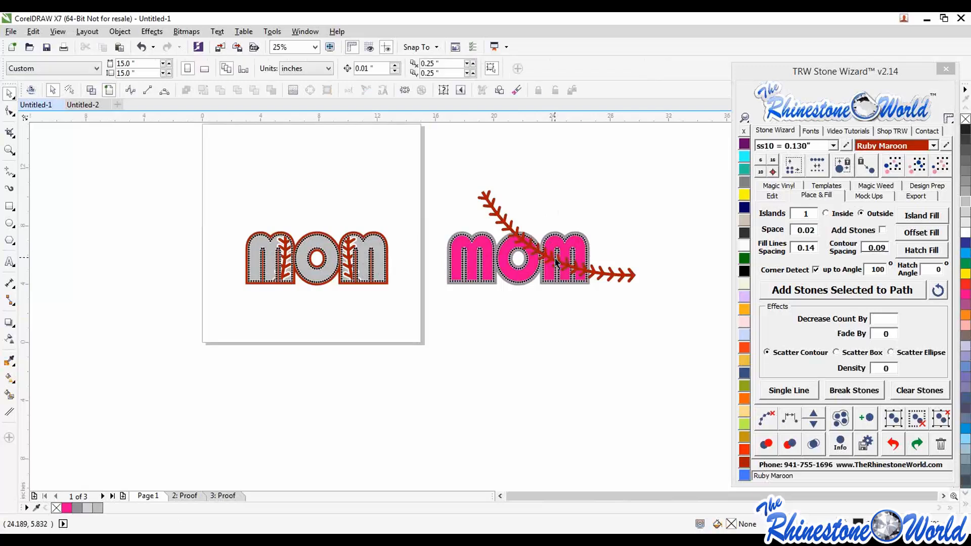
Try Island Fill on the rotated lace crossing the pink MOM lettering
left_click(558, 265)
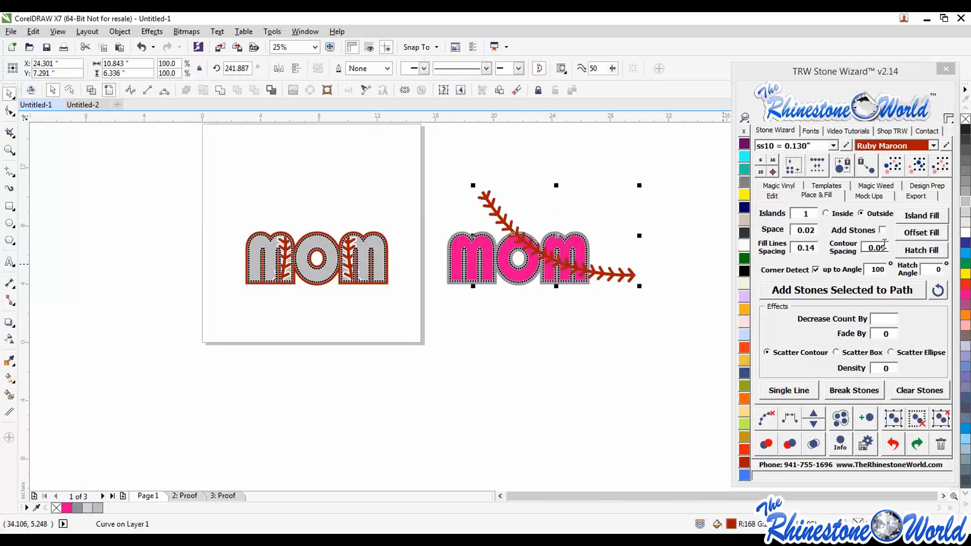
left_click(918, 216)
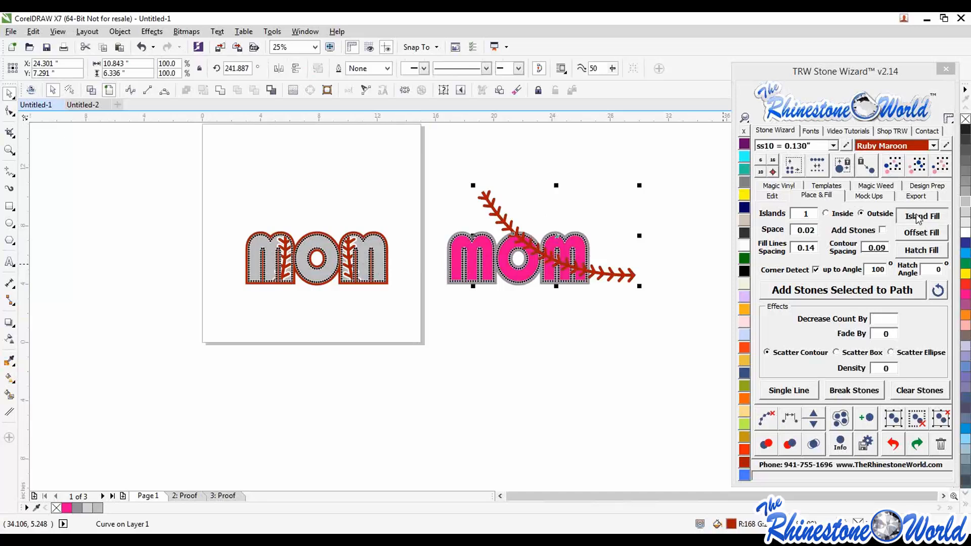
left_click(630, 278)
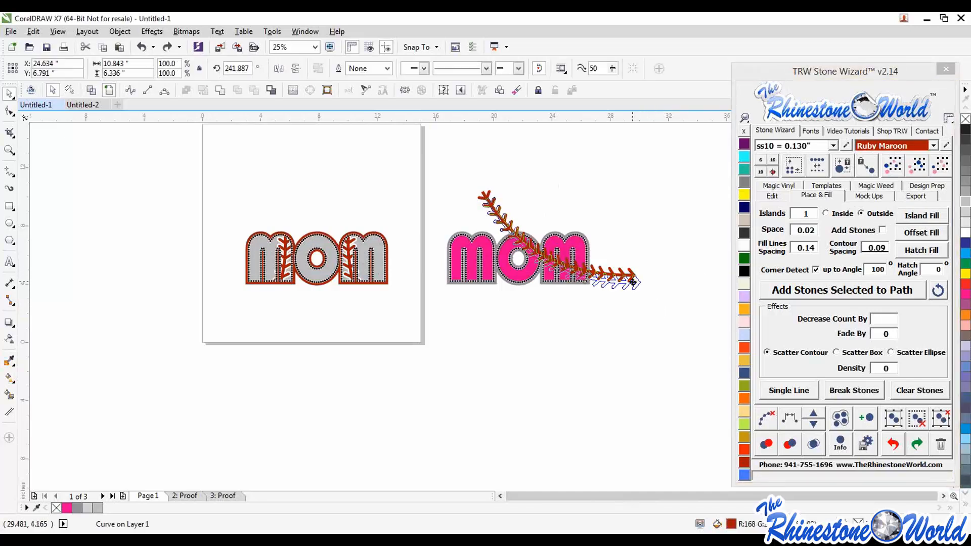
left_click(918, 217)
Move the rotated lace down and away from the second M, to about X 23.2, Y 4.1 inches
left_click_drag(642, 275, 637, 334)
left_click(604, 374)
scroll(593, 332, "up", 3)
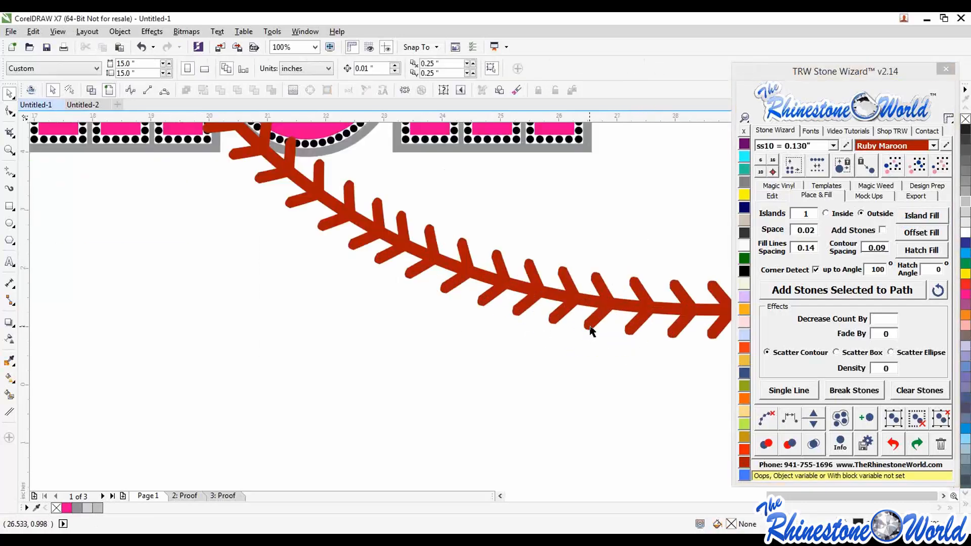
scroll(594, 324, "down", 1)
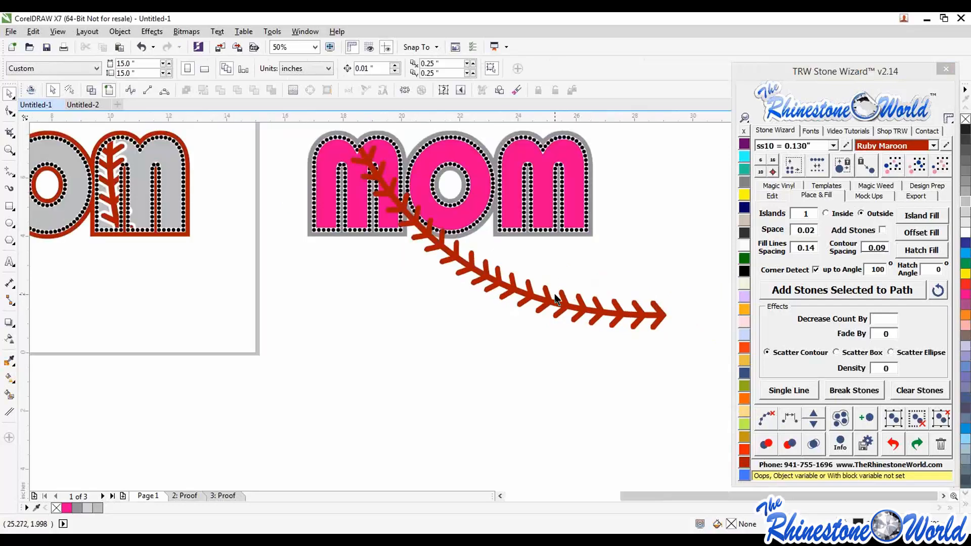
left_click_drag(501, 280, 489, 276)
scroll(491, 332, "down", 1)
left_click(422, 355)
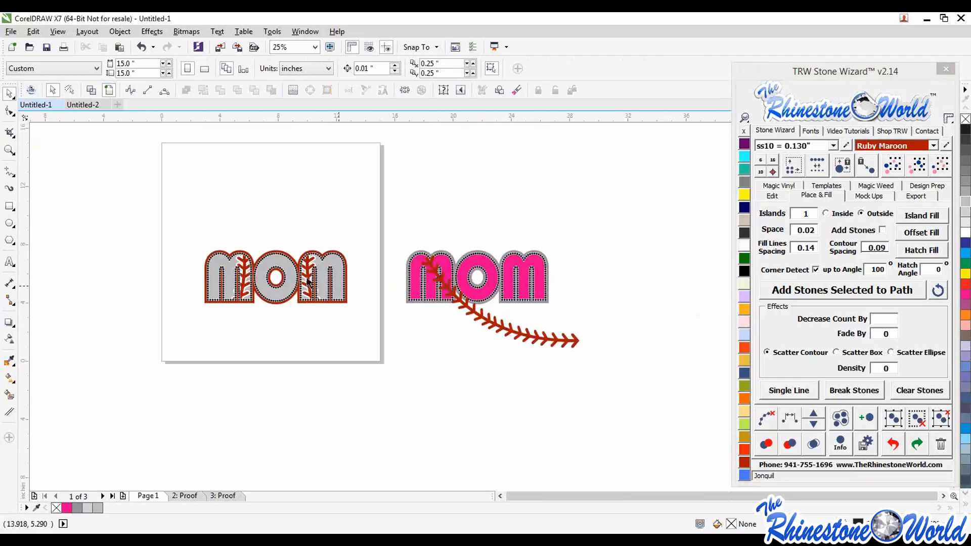
Move the red lace piece off the gray second M to expose the cutout beneath, and undo the move
scroll(310, 282, "up", 2)
left_click_drag(300, 301, 333, 366)
scroll(333, 366, "down", 1)
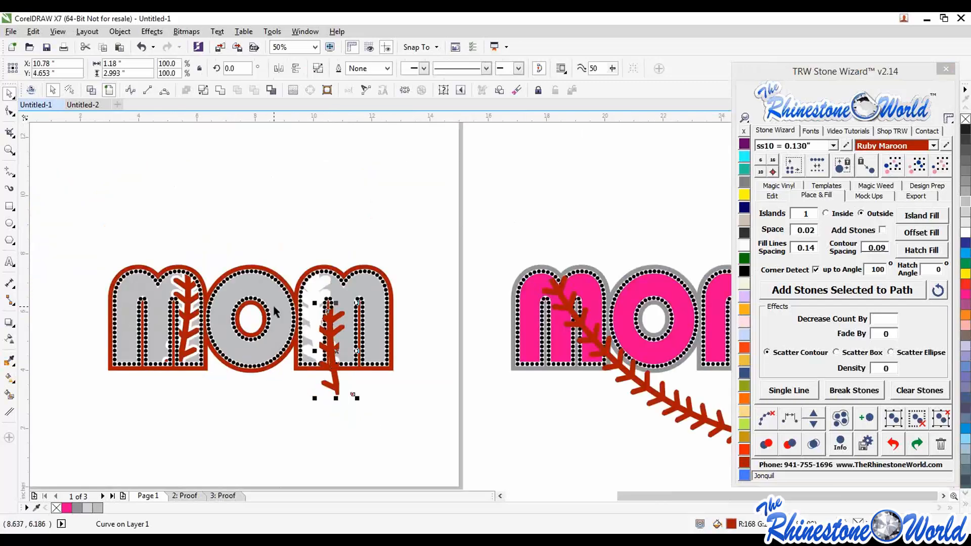
scroll(245, 336, "up", 1)
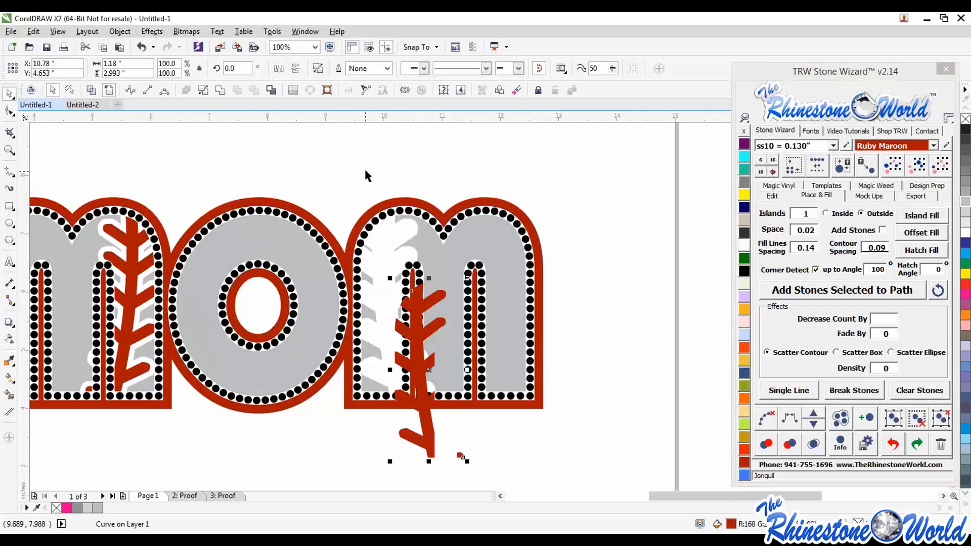
key("ctrl+z")
left_click(409, 177)
scroll(355, 220, "down", 1)
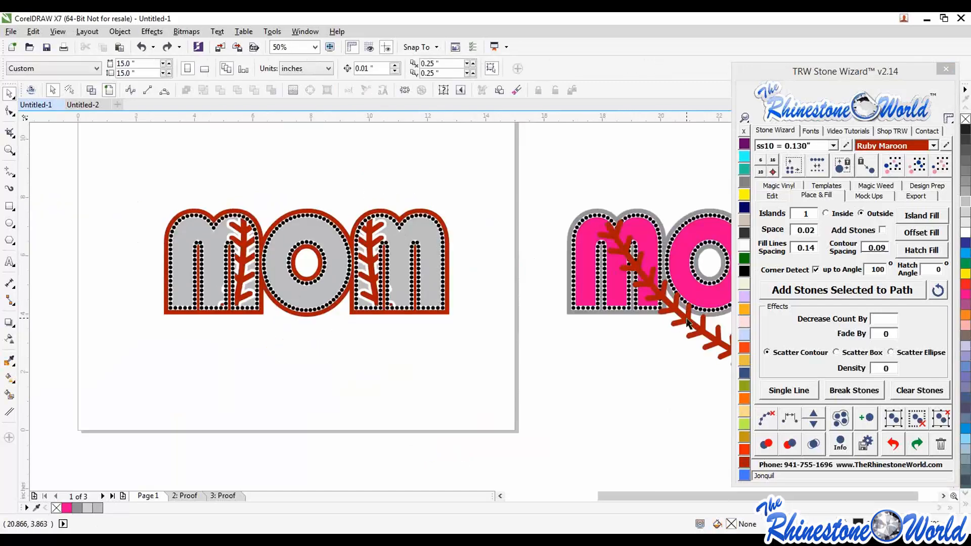
left_click(688, 322)
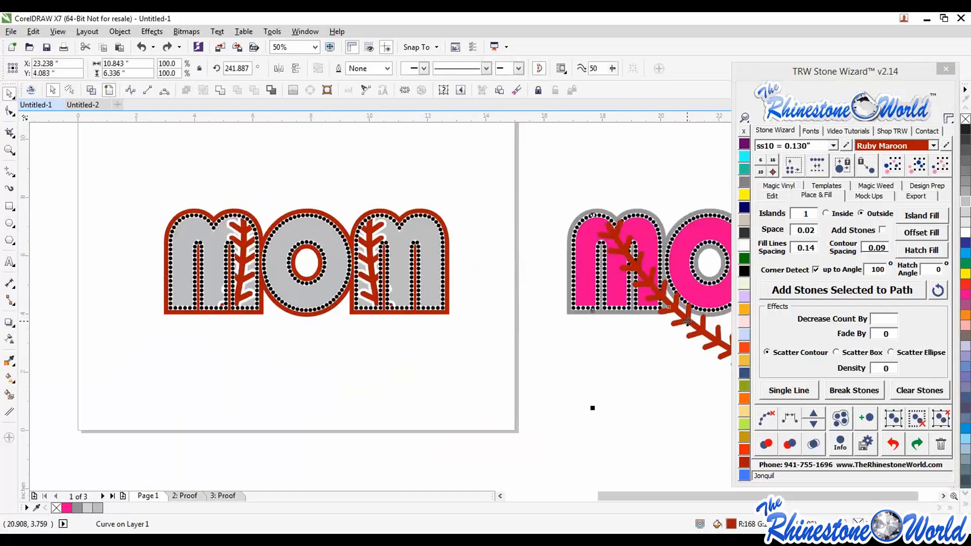
left_click(222, 93)
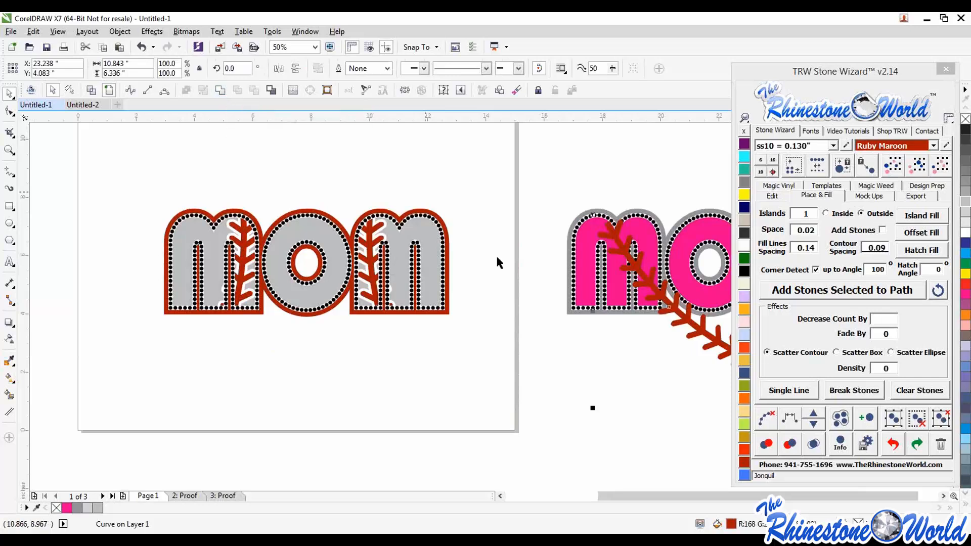
left_click(923, 221)
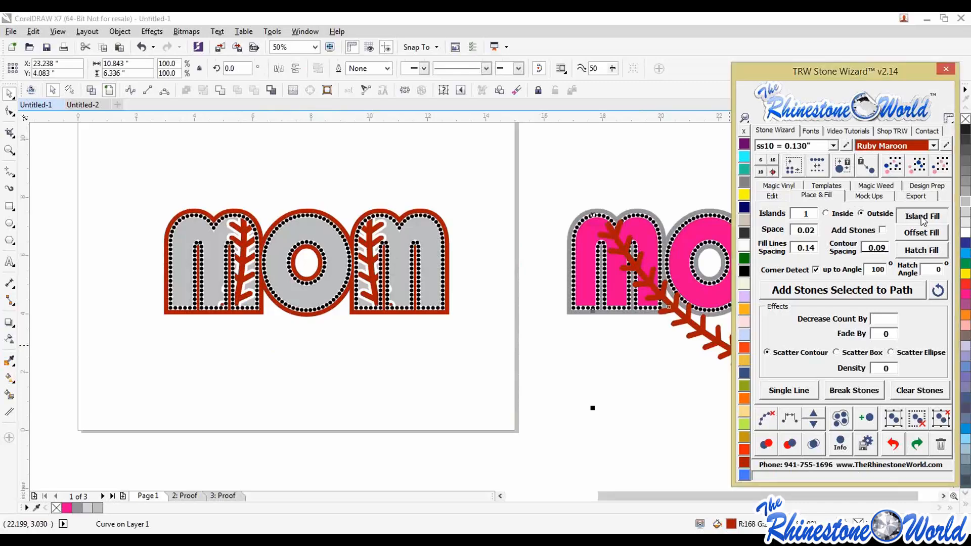
left_click(645, 402)
scroll(616, 325, "down", 1)
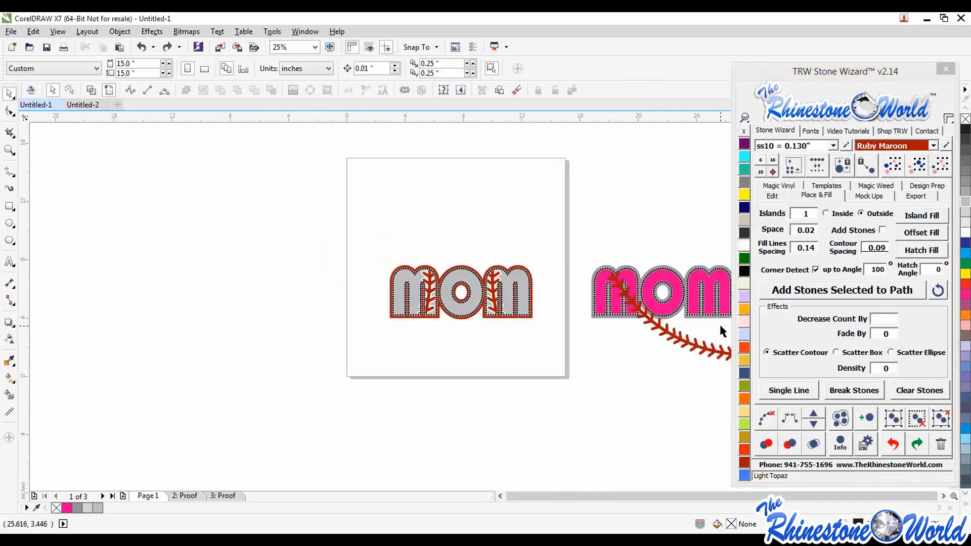
Move the rotated lace back up across the second M of the pink MOM copy, to about X 25.7, Y 7.2 inches
scroll(704, 338, "up", 1)
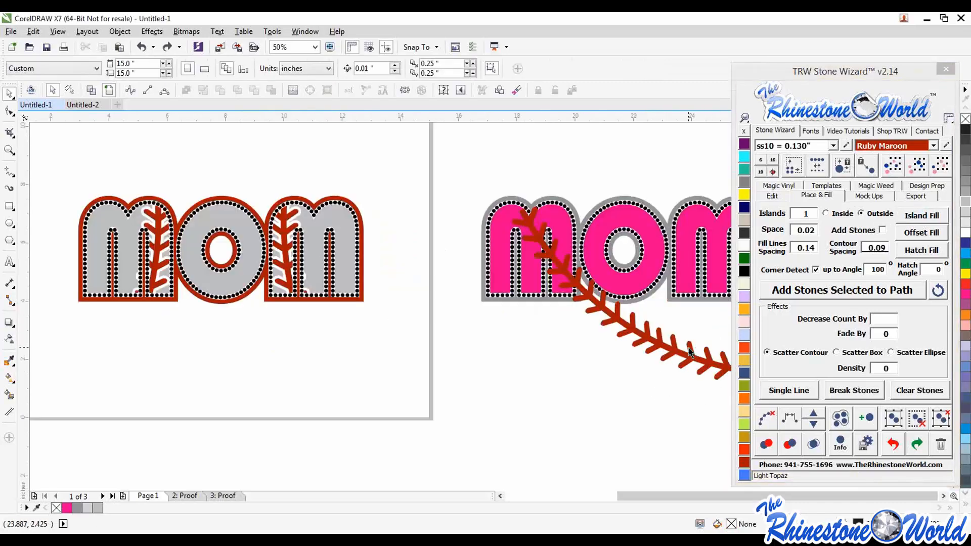
left_click(688, 348)
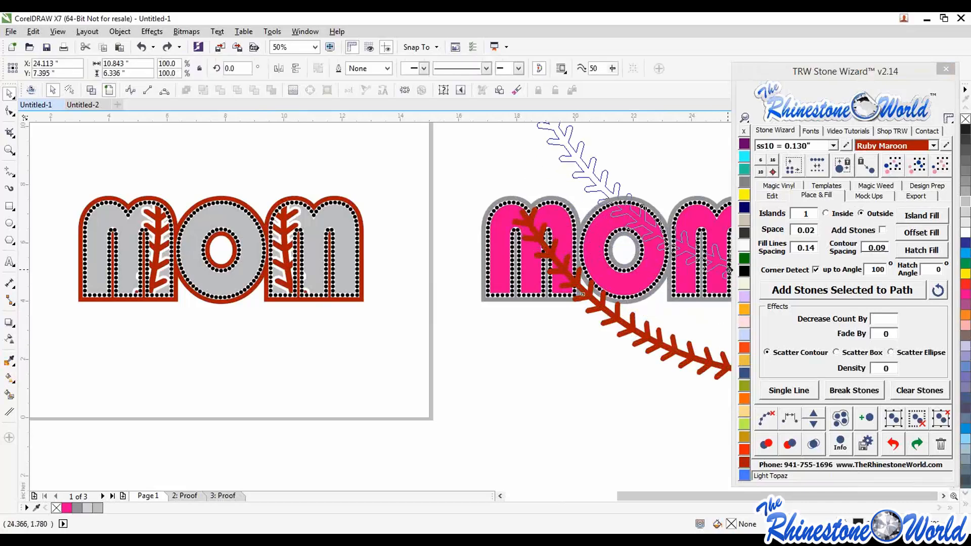
left_click_drag(632, 329, 708, 252)
left_click(405, 203)
scroll(404, 204, "down", 2)
scroll(515, 190, "up", 2)
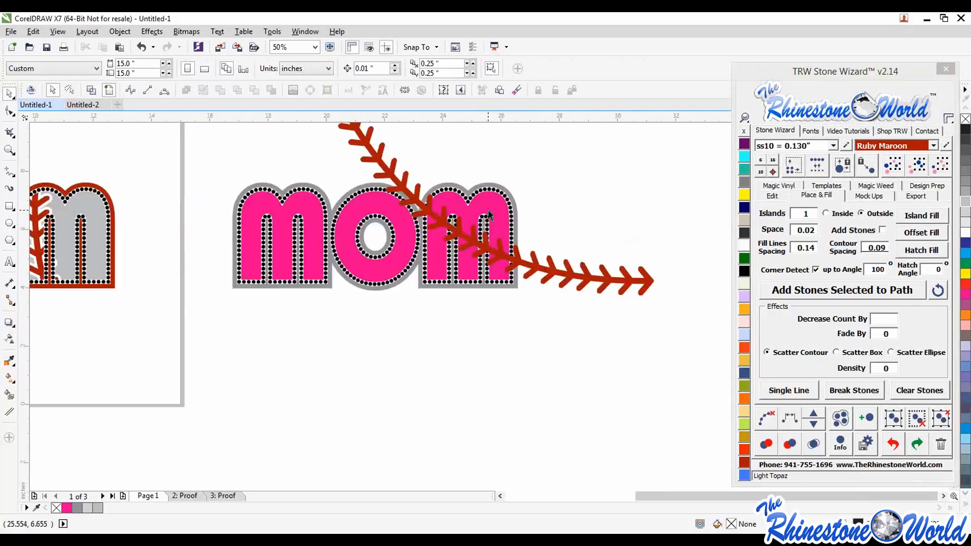
left_click(570, 274)
left_click_drag(570, 275, 562, 266)
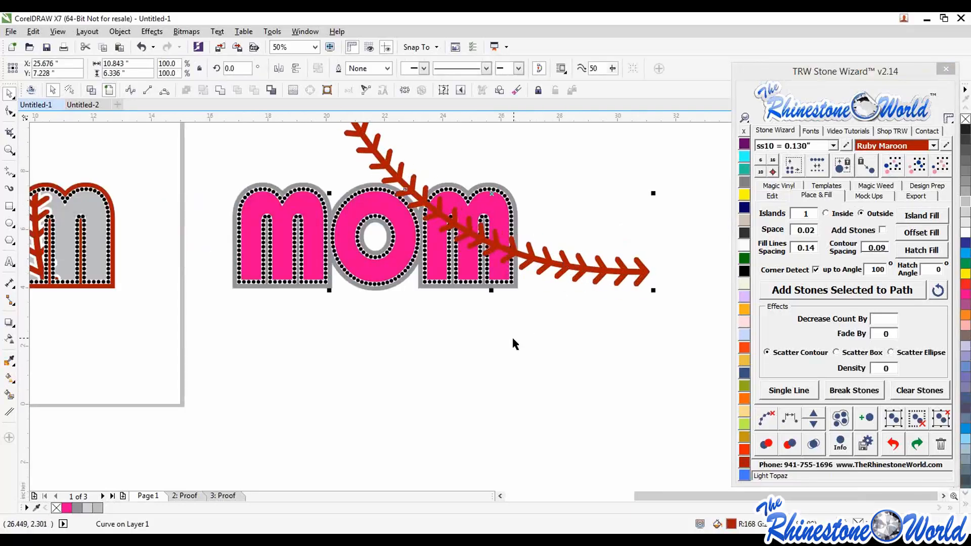
left_click(512, 338)
scroll(520, 302, "down", 2)
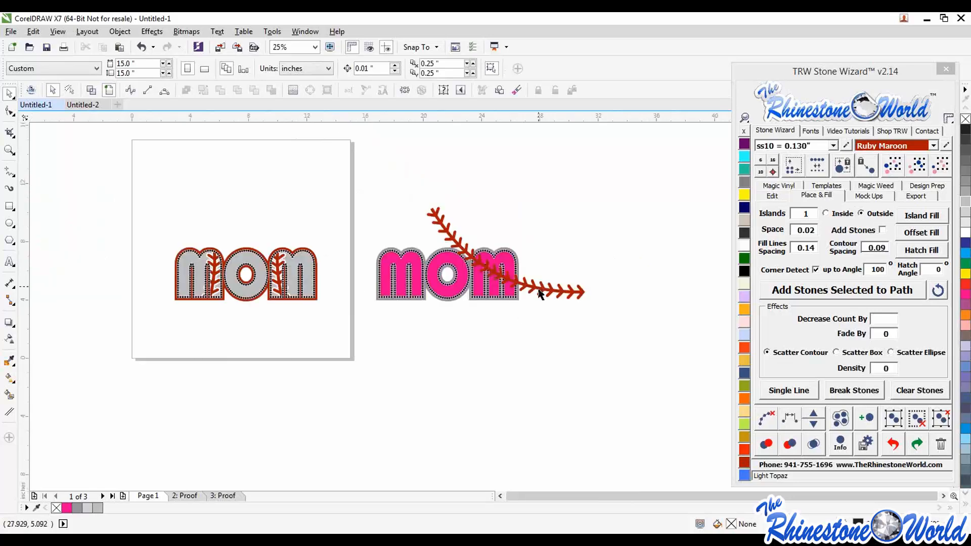
Duplicate the rotated lace to about X 21.3, Y 4.0 inches and mirror the copy horizontally and vertically
left_click_drag(523, 295, 475, 337)
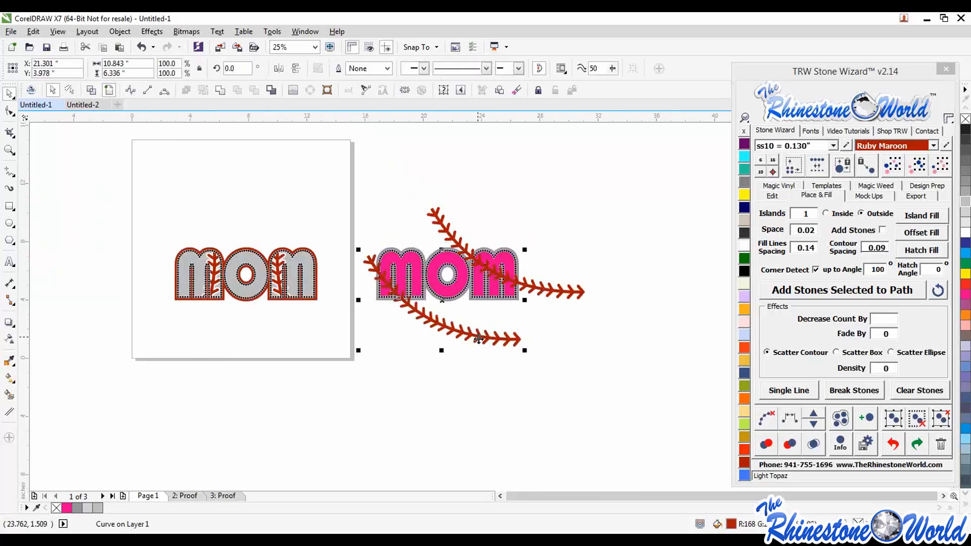
left_click(279, 70)
left_click(294, 71)
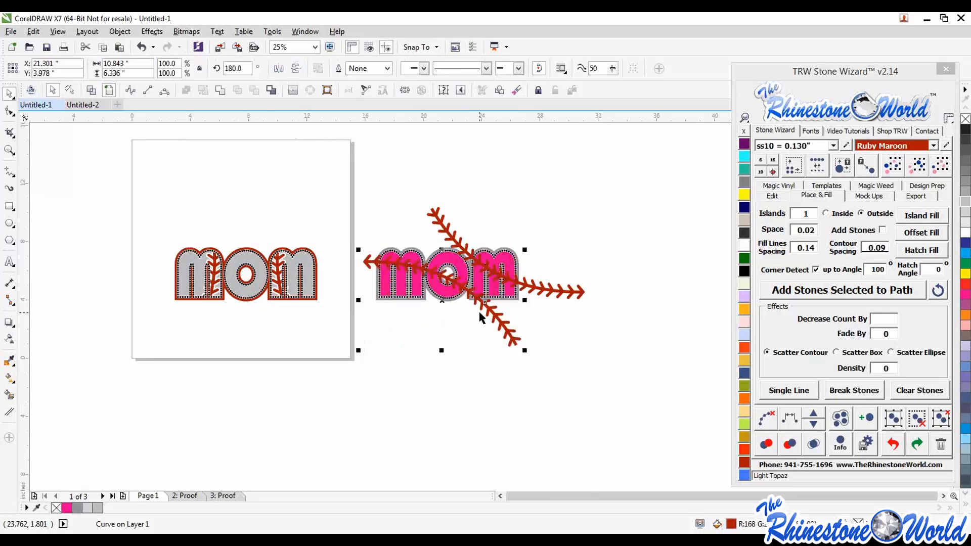
scroll(479, 259, "up", 1)
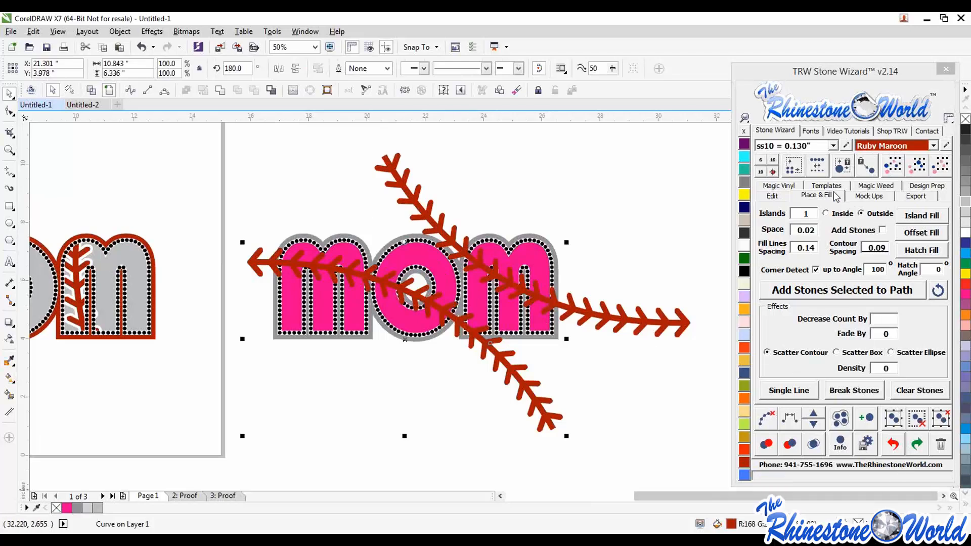
Try Island Fill on the mirrored lace copy crossing the first M and O of the pink MOM
left_click(928, 219)
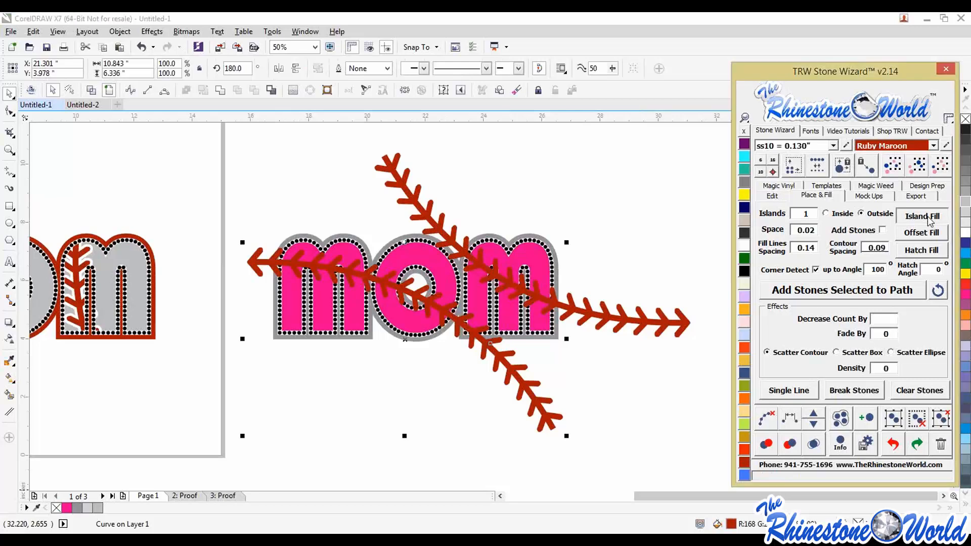
left_click(928, 220)
left_click(617, 413)
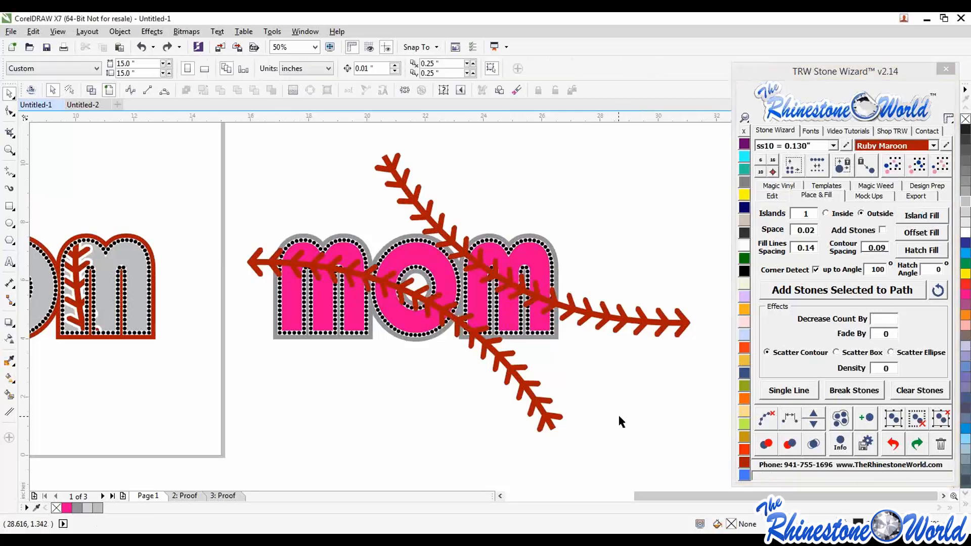
left_click(551, 417)
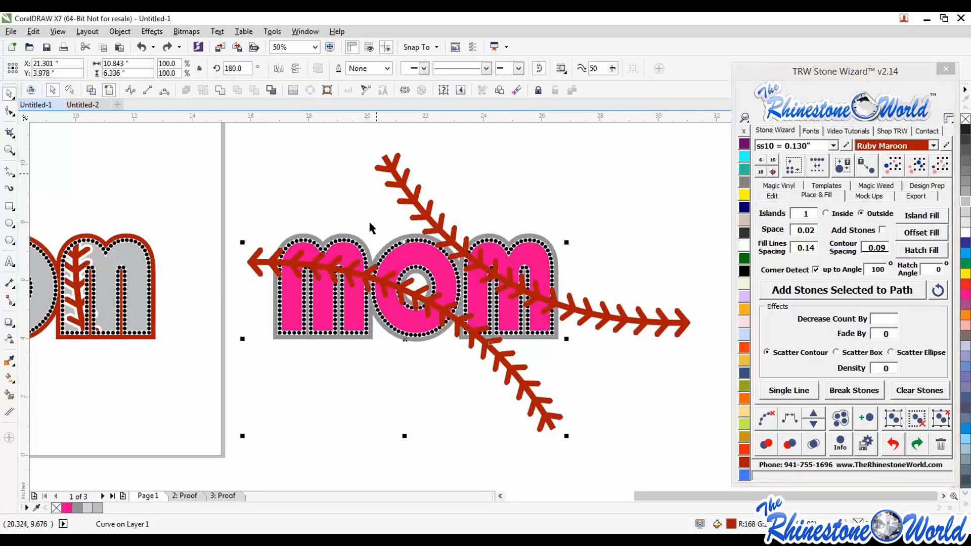
left_click(321, 393)
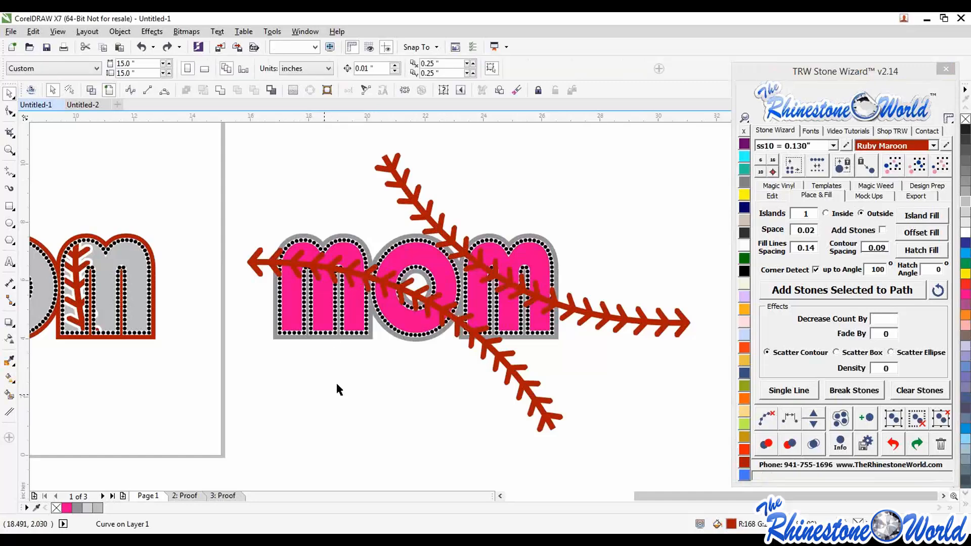
Delete both diagonal laces from the pink MOM copy
left_click_drag(401, 295, 368, 297)
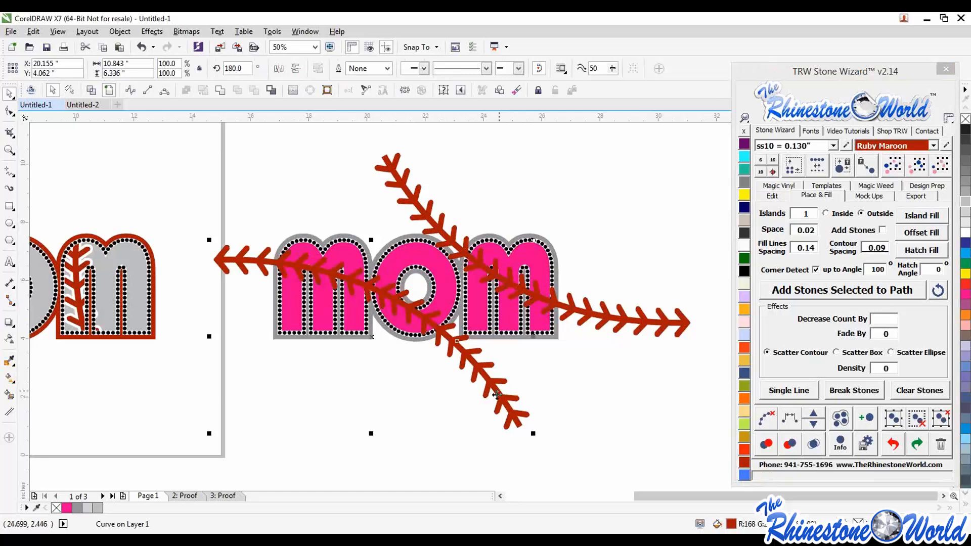
key("Delete")
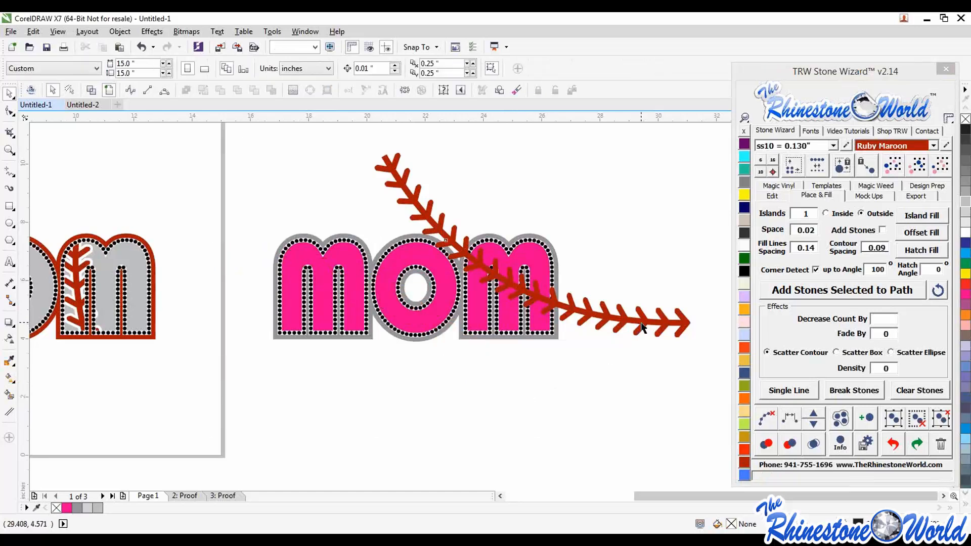
left_click(636, 334)
key("Delete")
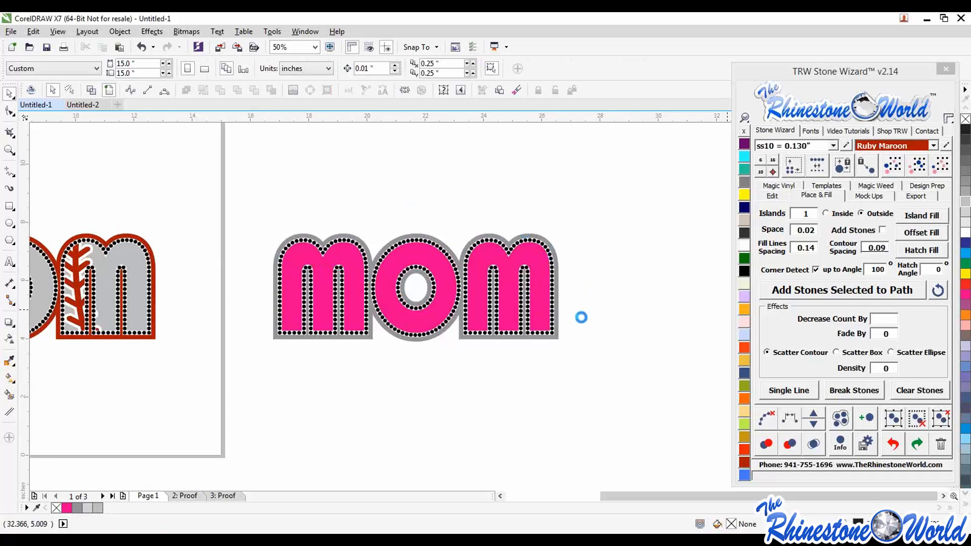
Paste the baseball laces beside the pink MOM copy at about X 30.4, Y 3.9 inches and ungroup them
key("ctrl+v")
scroll(466, 240, "down", 1)
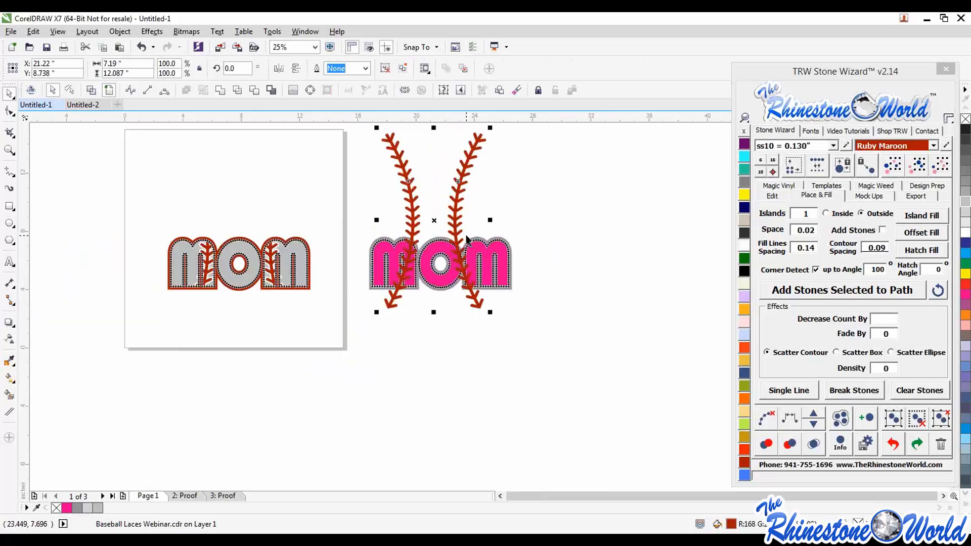
left_click_drag(454, 221, 587, 292)
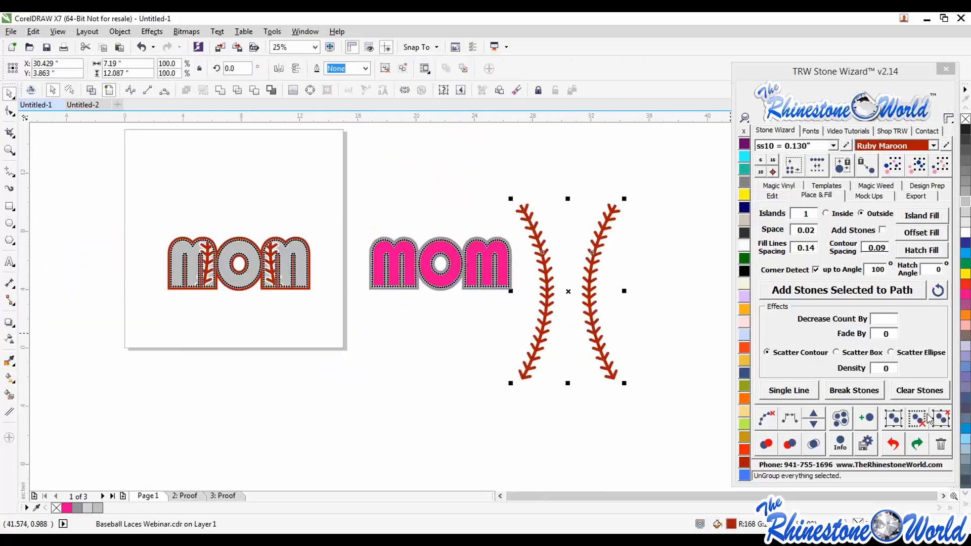
key("ctrl+u")
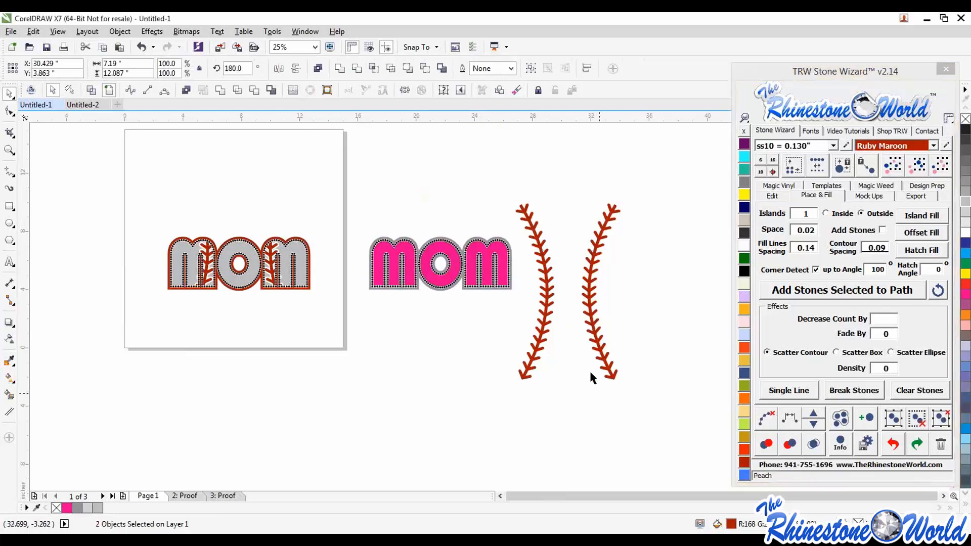
Try mirroring the left pasted lace horizontally and vertically
left_click(545, 297)
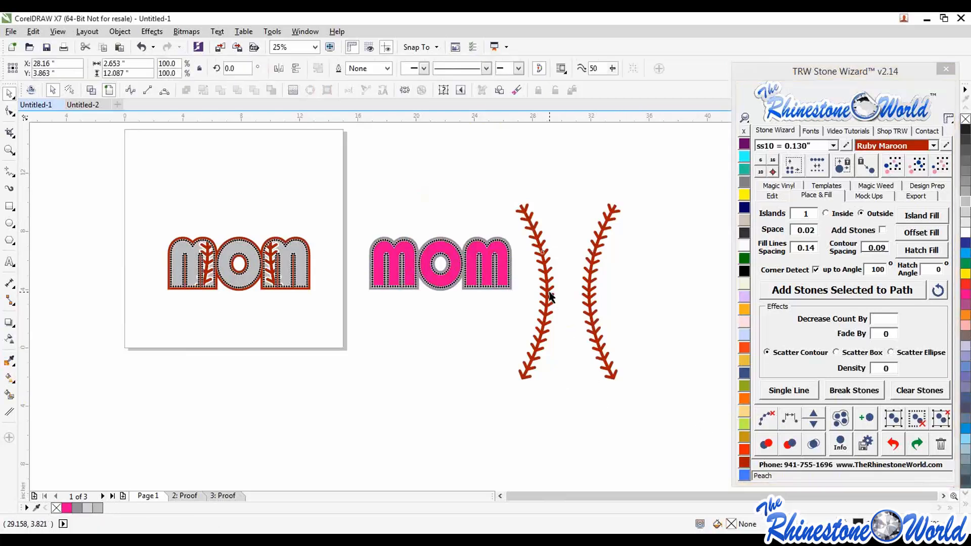
left_click(277, 69)
left_click(297, 68)
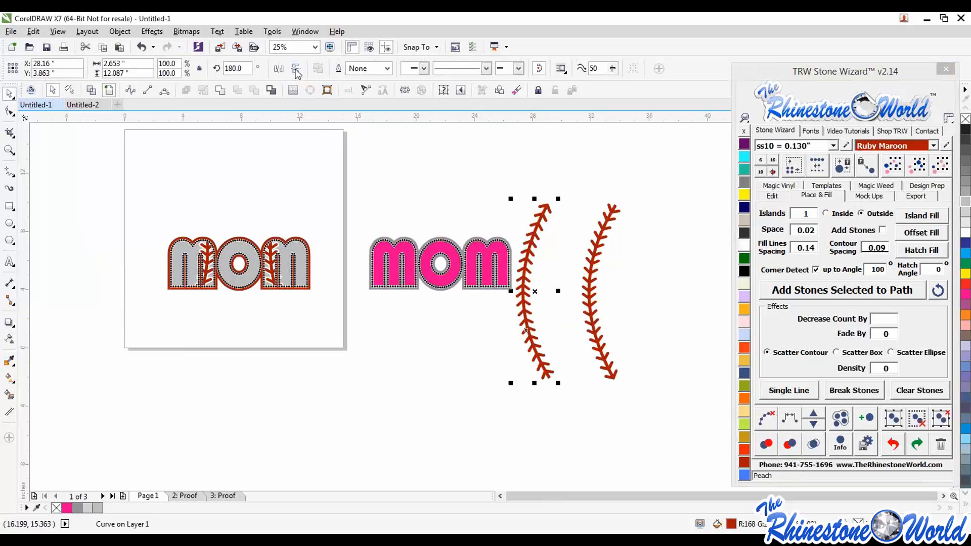
left_click(279, 70)
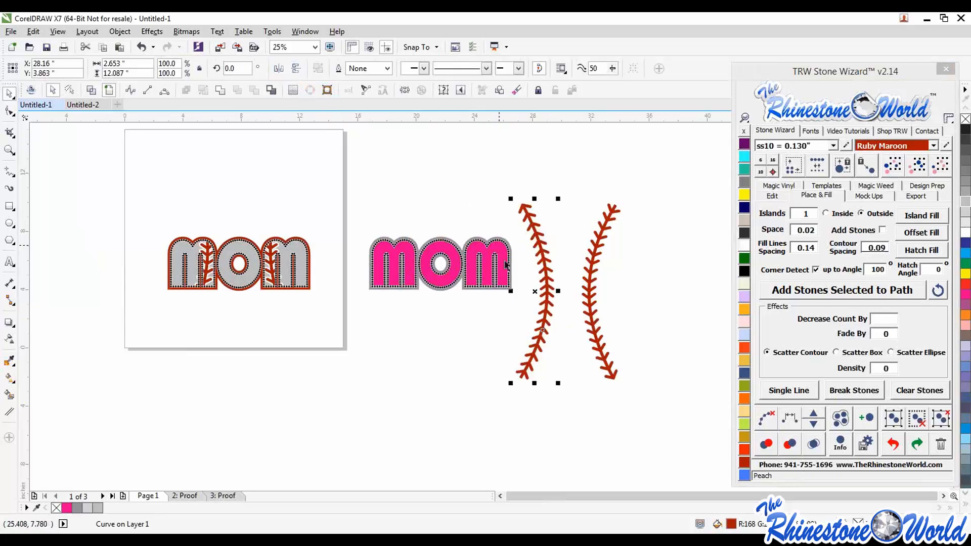
left_click(569, 216)
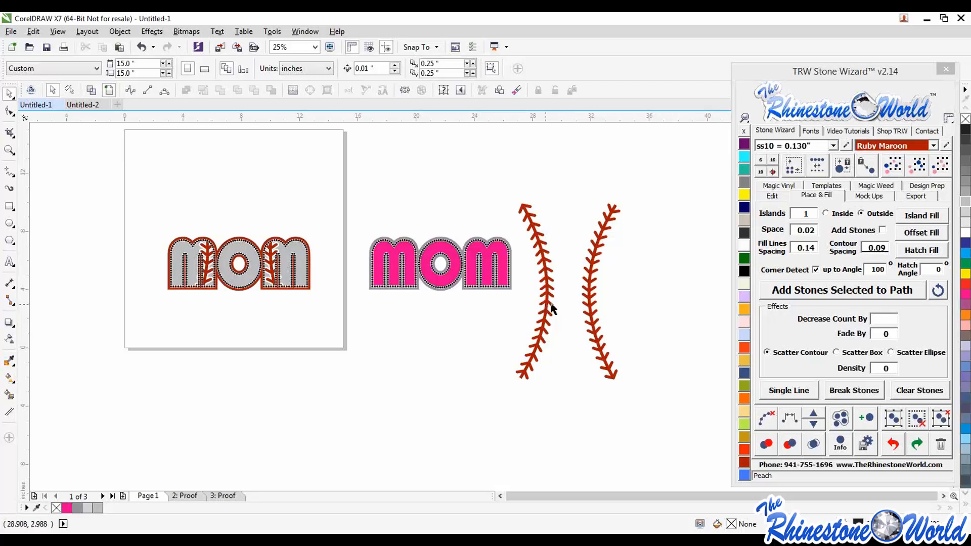
Rotate the right pasted lace to about 241.1° and place it diagonally across the pink MOM at about X 23.9, Y 7.4 inches
left_click(588, 299)
left_click(586, 295)
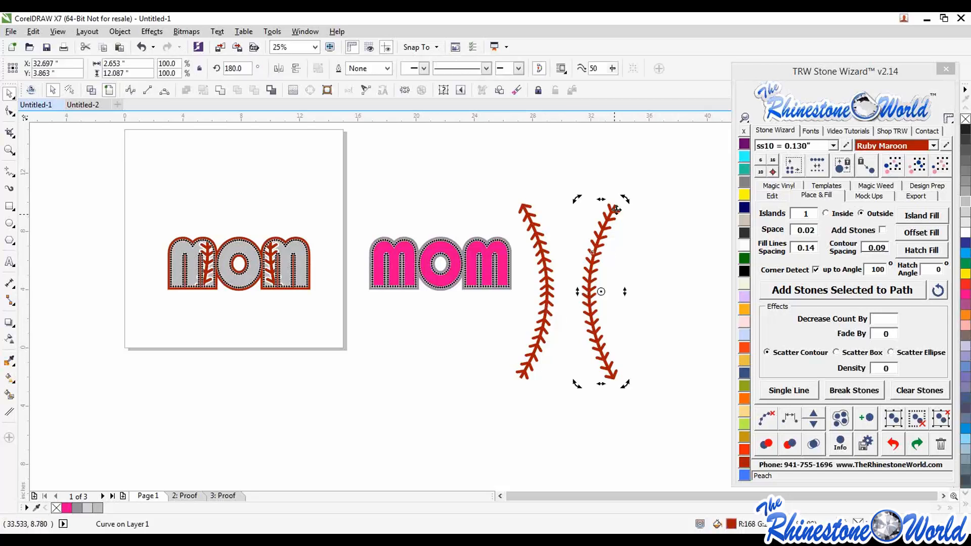
left_click_drag(620, 201, 511, 210)
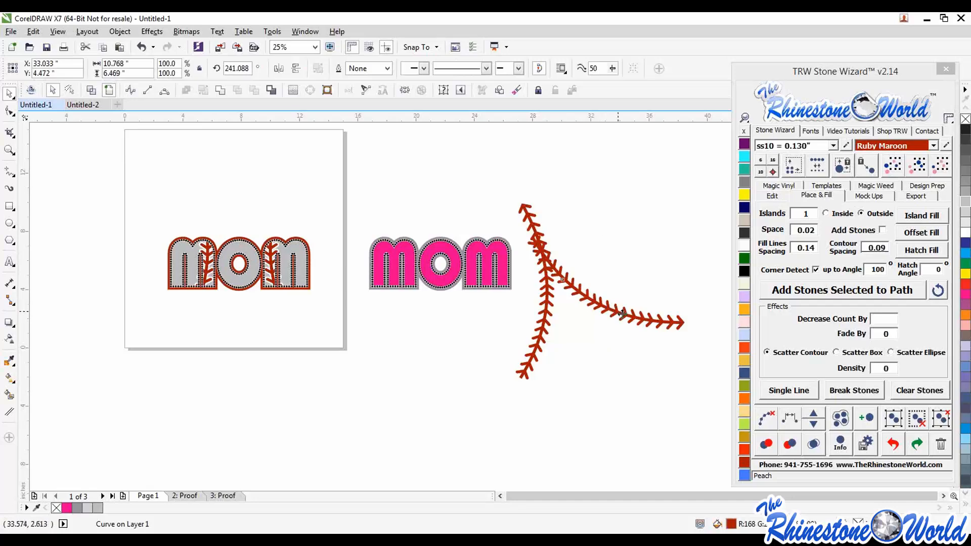
left_click_drag(626, 314, 495, 284)
scroll(512, 277, "up", 4)
scroll(459, 308, "down", 2)
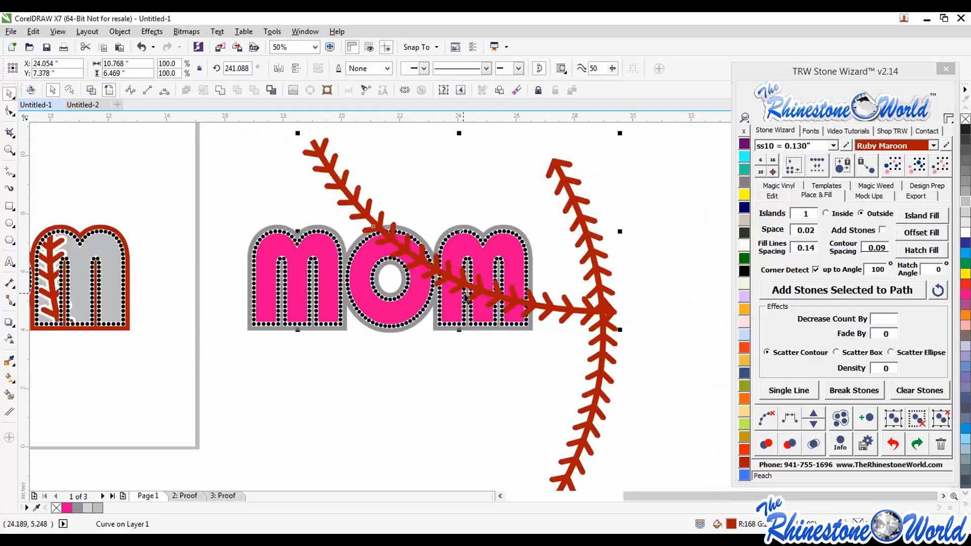
left_click(457, 410)
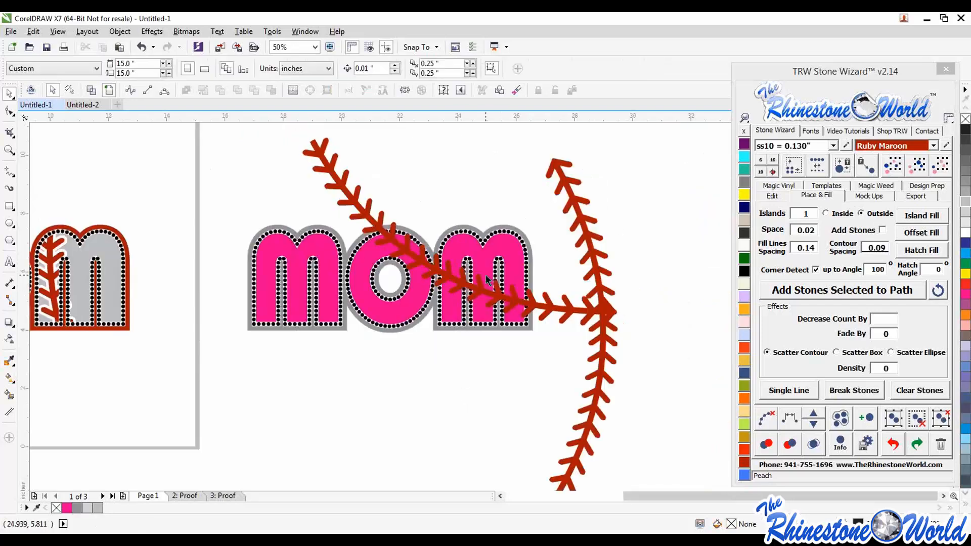
scroll(494, 311, "up", 2)
left_click_drag(499, 319, 505, 317)
scroll(506, 317, "down", 2)
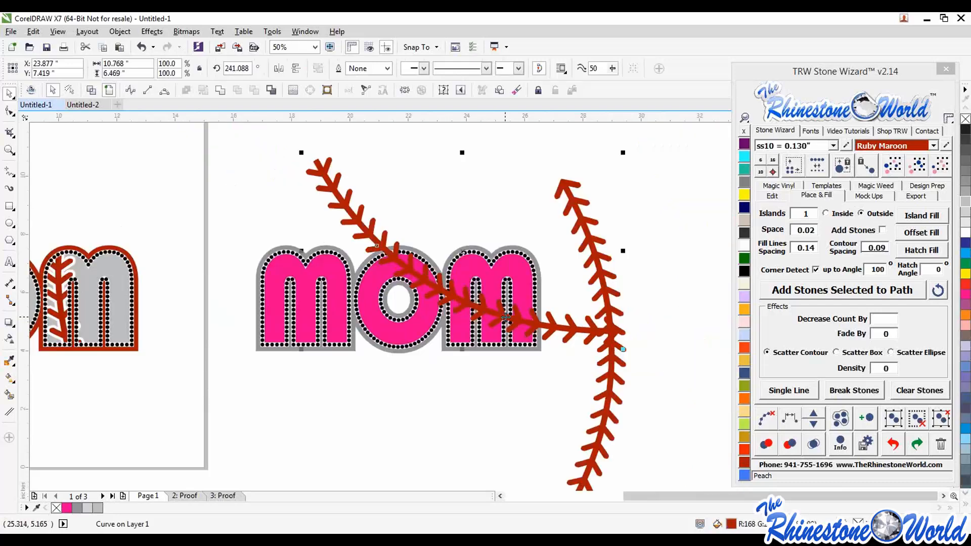
Apply an Island Fill with one outside island at 0.09 contour spacing to the diagonal lace, and delete the spare upright lace
left_click(919, 223)
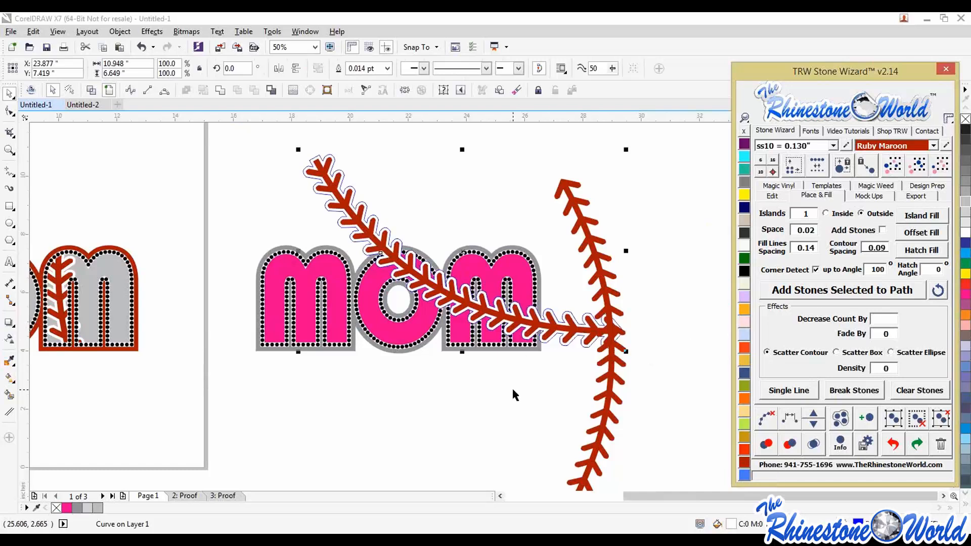
left_click(609, 395)
key("Delete")
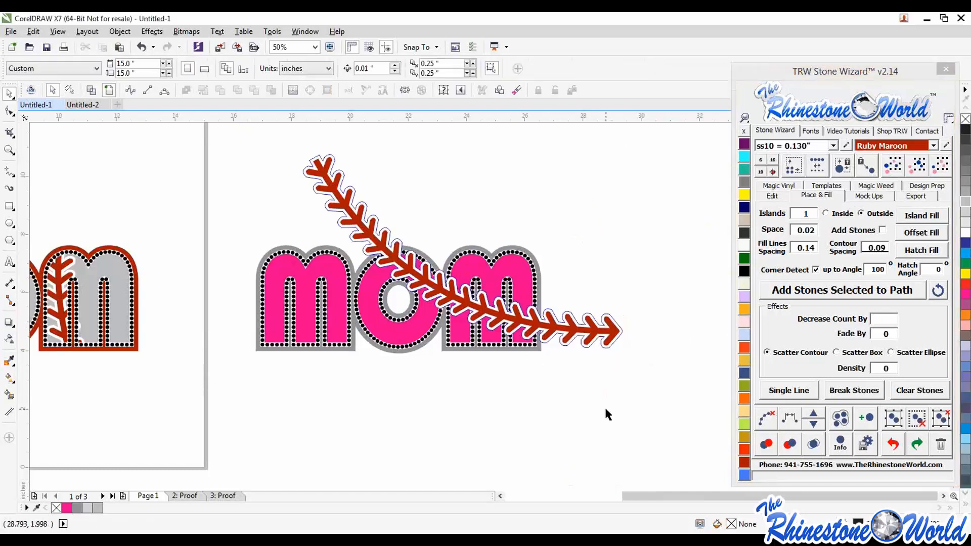
Duplicate the diagonal lace with its outline to about X 20.3, Y 2.8 inches and mirror the copy horizontally and vertically
left_click(617, 341)
left_click(621, 336, "shift")
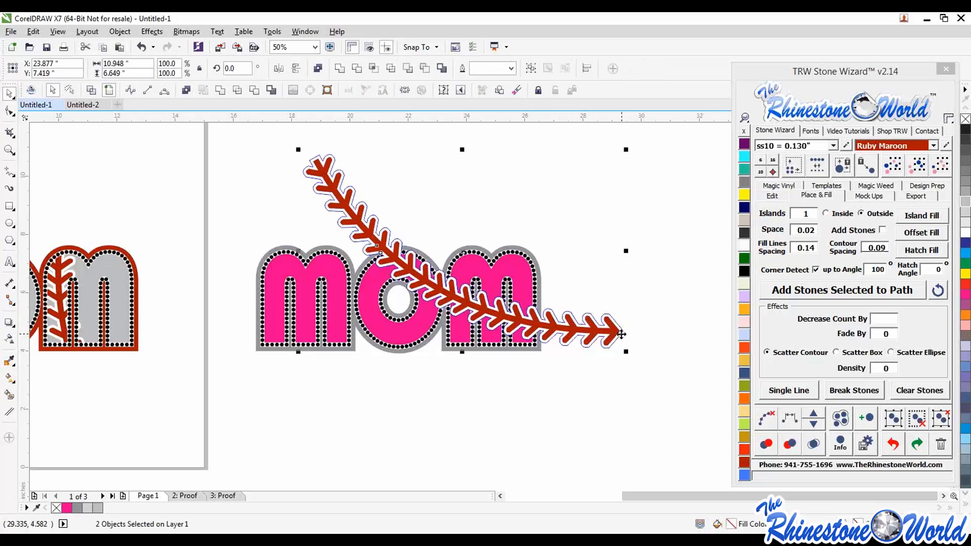
scroll(622, 334, "down", 2)
left_click_drag(621, 333, 569, 401)
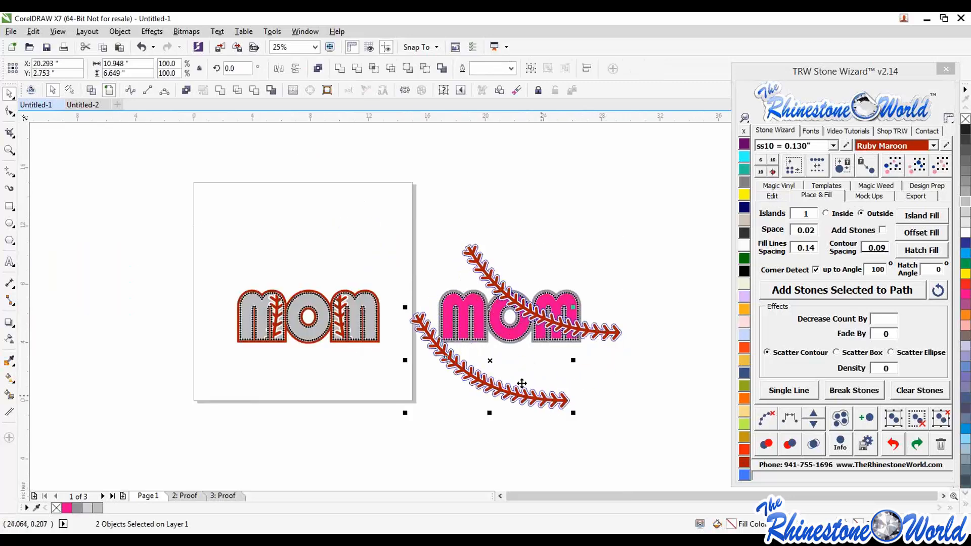
left_click(281, 69)
left_click(296, 68)
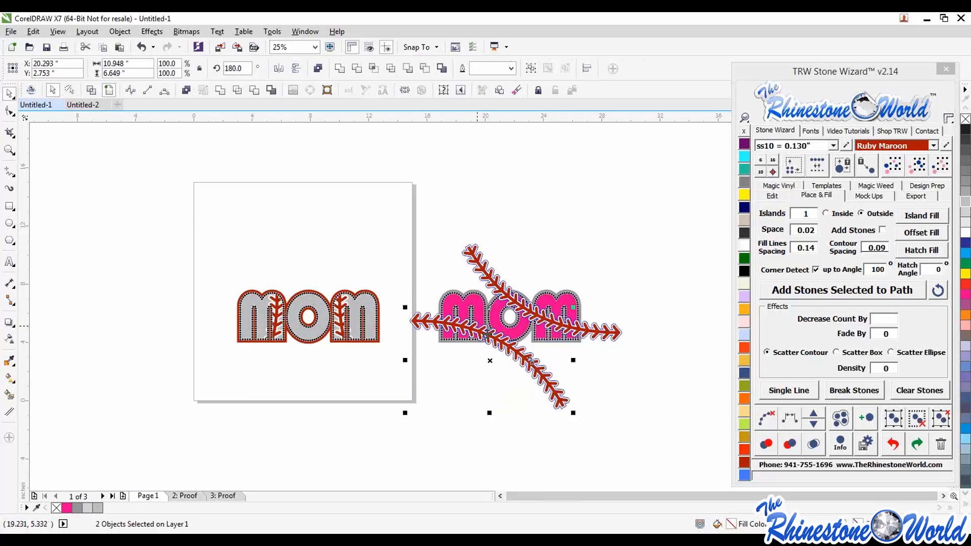
Move the mirrored lace and outline up across the first M and O, to about X 20.1, Y 3.7 inches
scroll(507, 342, "up", 4)
left_click_drag(514, 350, 510, 307)
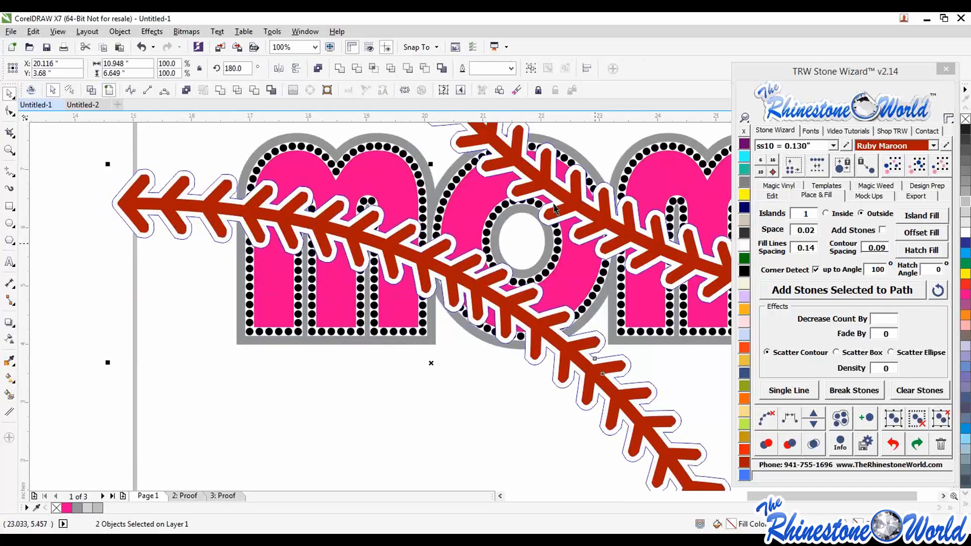
left_click(459, 401)
scroll(412, 371, "down", 2)
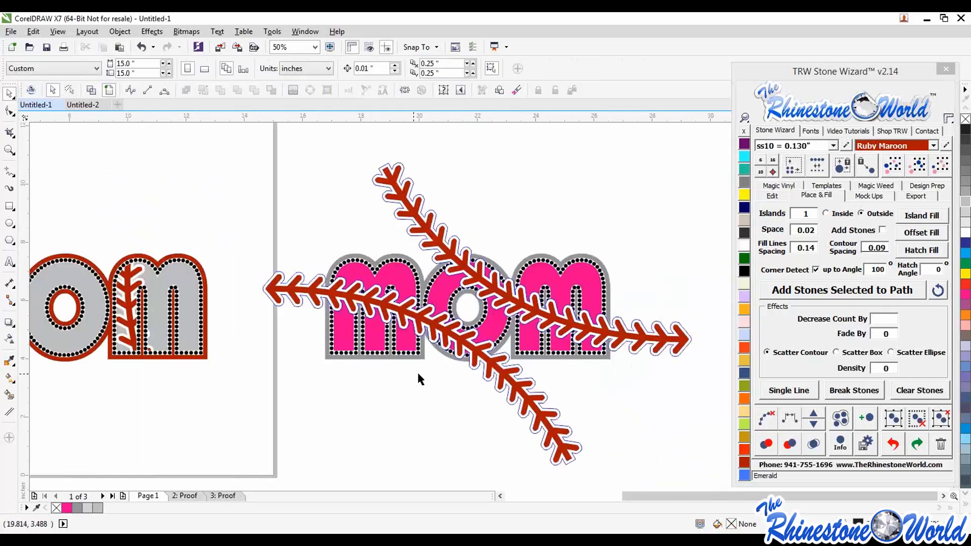
Intersect the upper diagonal lace with the pink MOM lettering
scroll(569, 329, "up", 2)
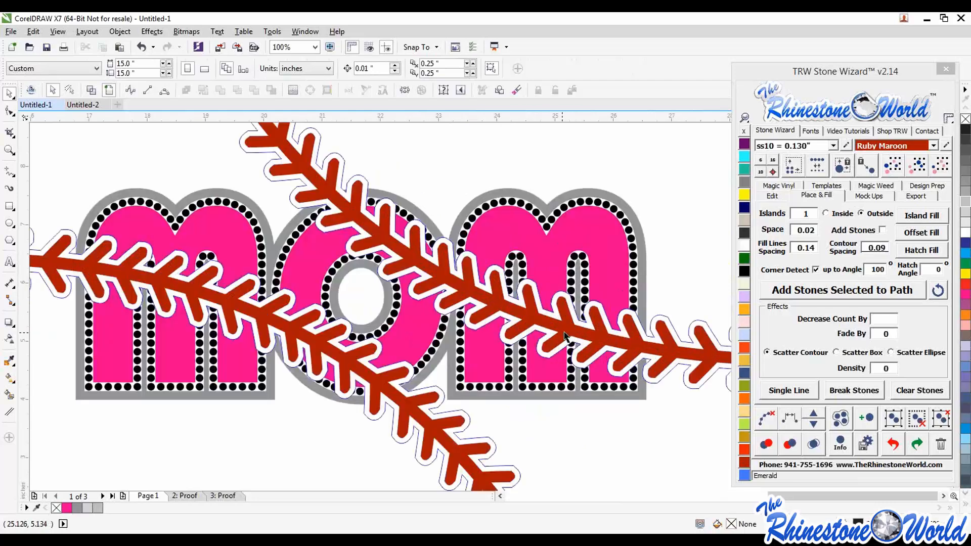
left_click(568, 334)
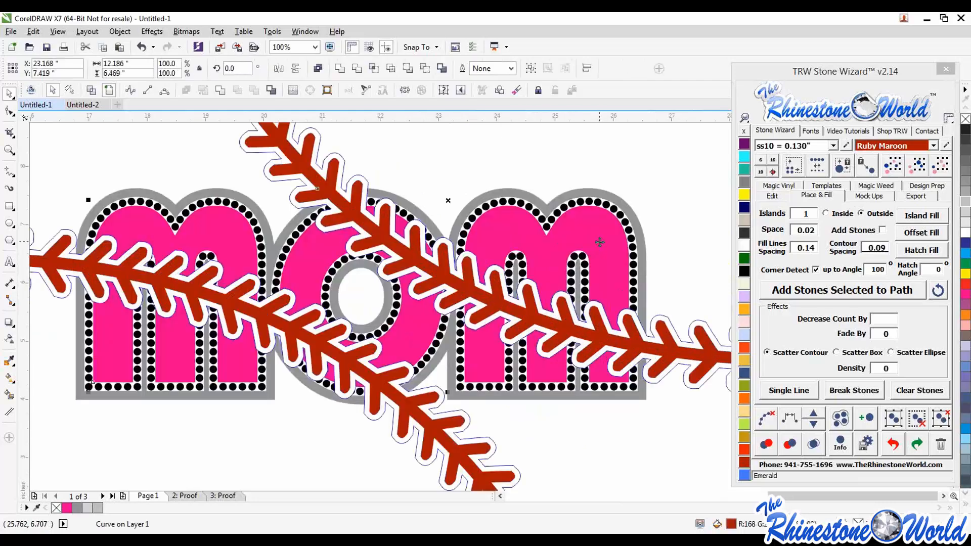
left_click(573, 231, "shift")
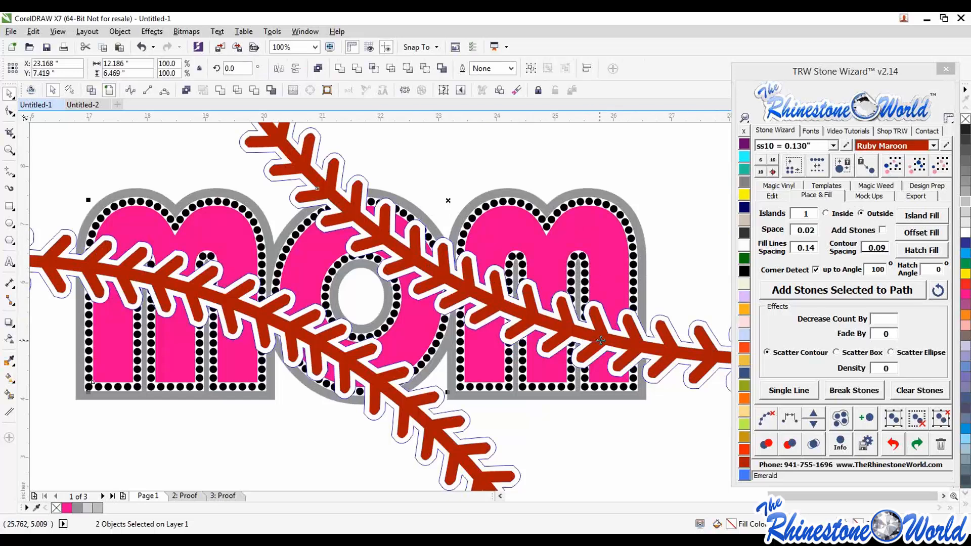
left_click(374, 73)
left_click(421, 154)
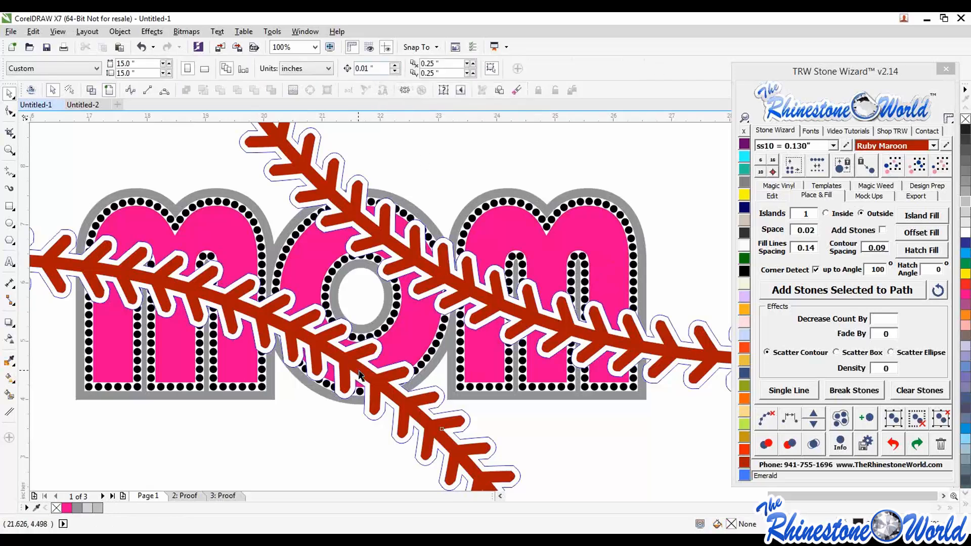
Intersect the lower mirrored lace with the pink MOM lettering
left_click(360, 375)
left_click(400, 346, "shift")
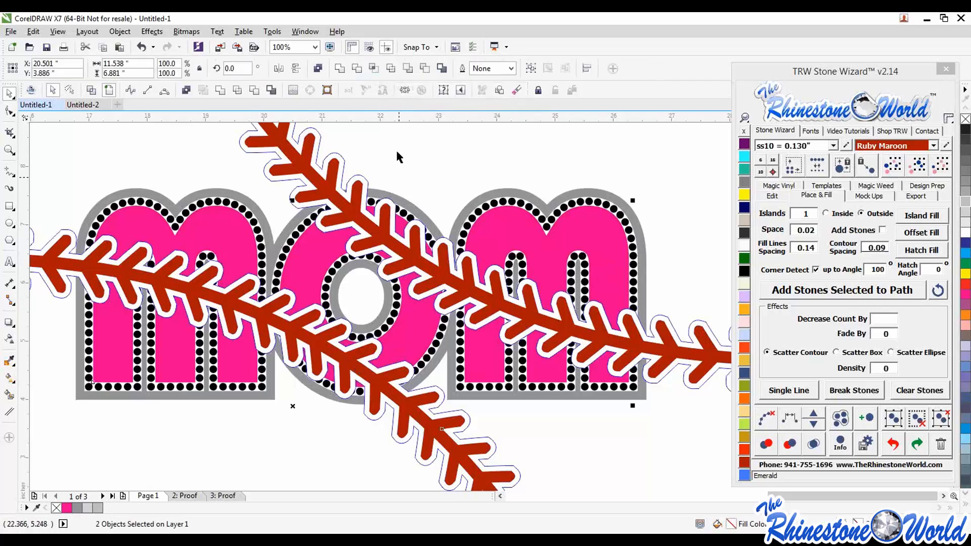
left_click(375, 68)
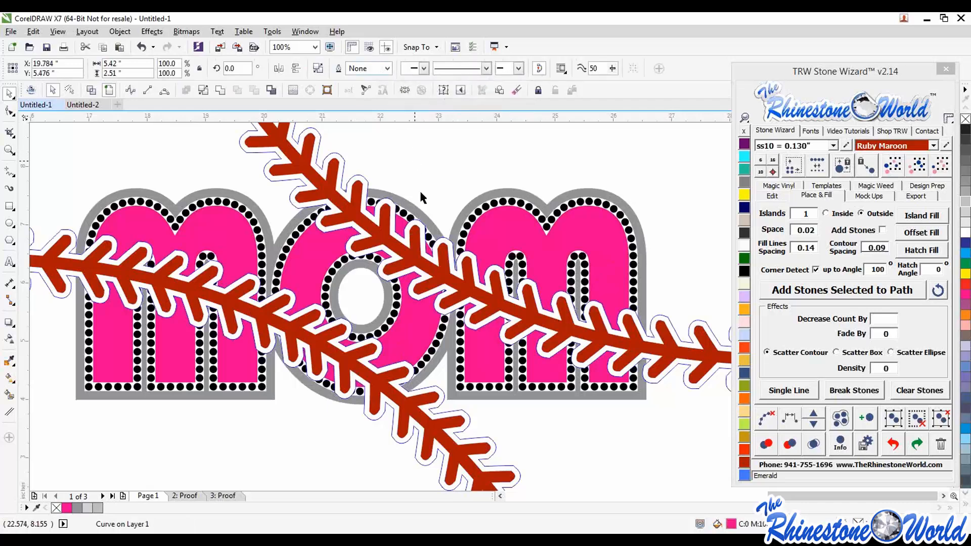
Delete the two original red diagonal laces, keeping only their outline shapes over the MOM lettering
left_click(420, 261)
key("Delete")
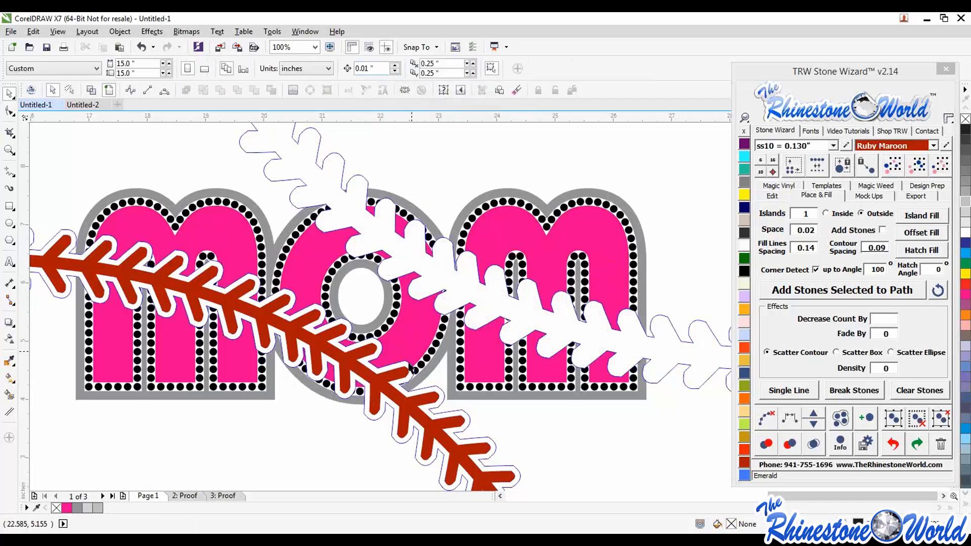
left_click(398, 395)
key("Delete")
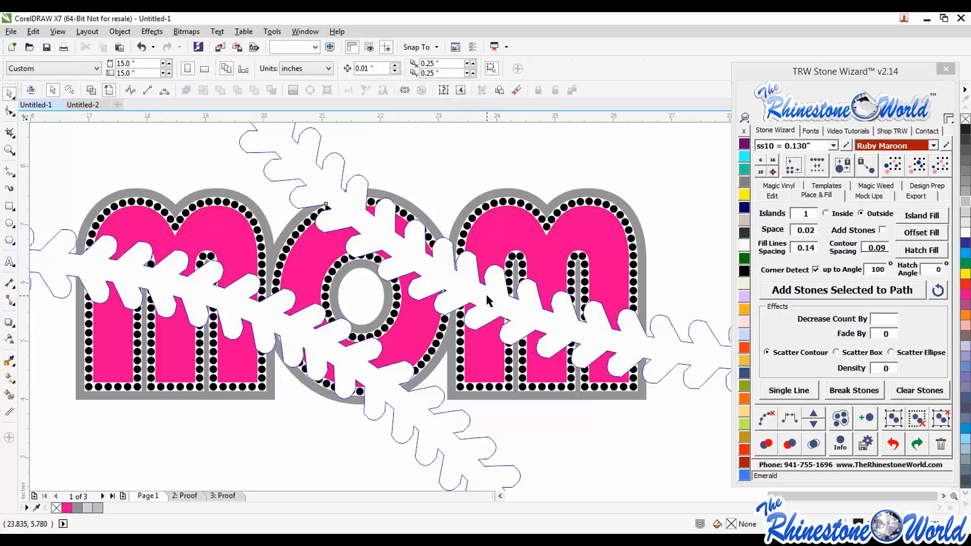
Cut the upper and lower lace outlines out of the pink MOM lettering with Back minus front
left_click(488, 301)
left_click(508, 265, "shift")
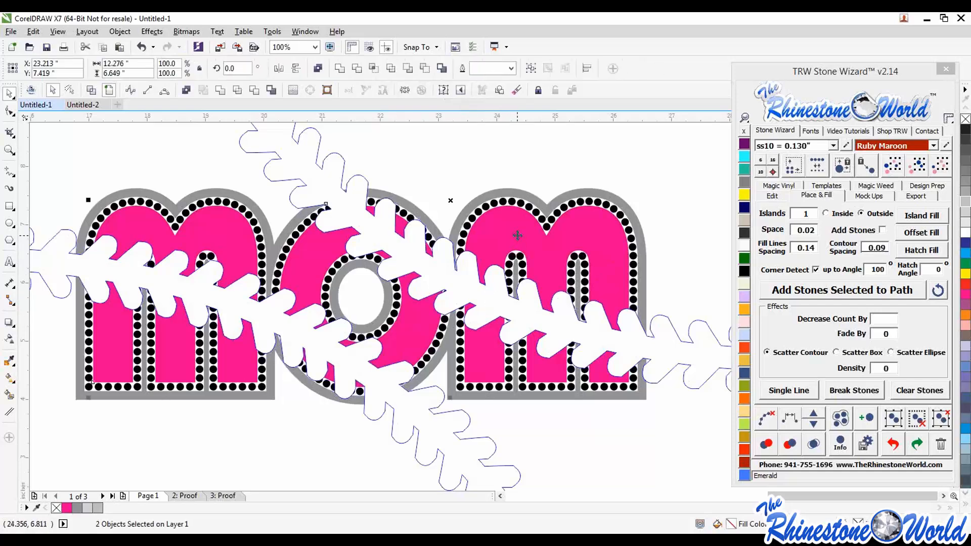
left_click(430, 71)
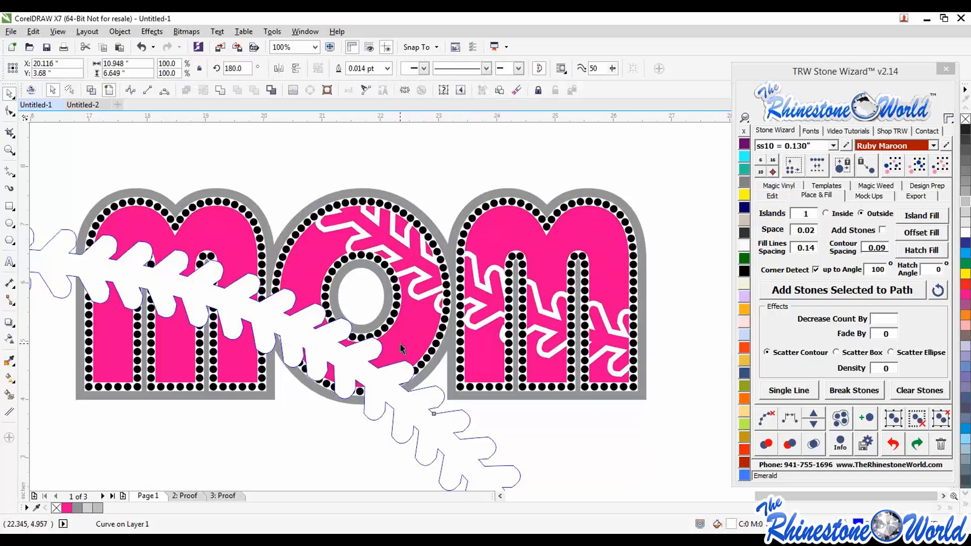
left_click(402, 349, "shift")
left_click(425, 69)
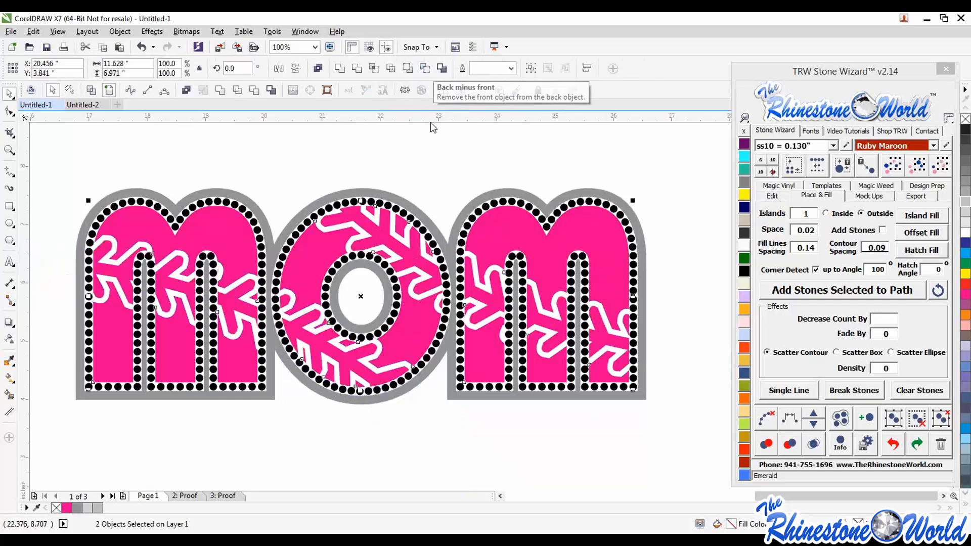
key("Escape")
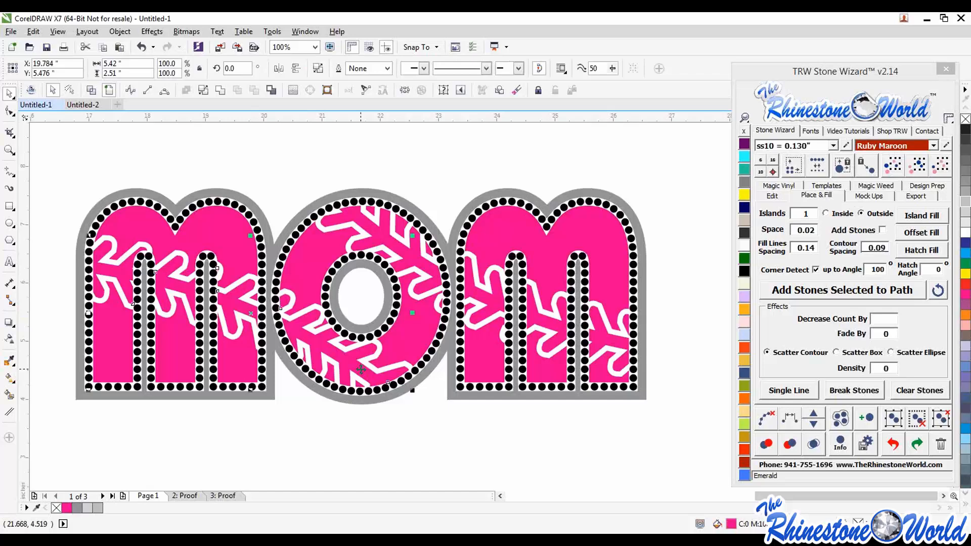
Fill both sets of intersected lace pieces inside the MOM lettering with Ruby Maroon
left_click(499, 301, "shift")
left_click(746, 461)
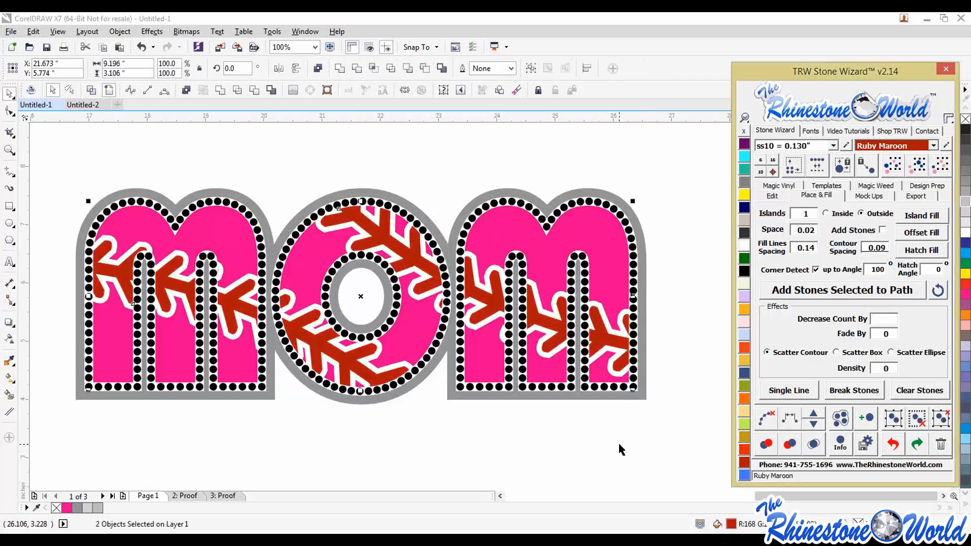
Fill the pink MOM lettering with light gray and its outer border with Ruby Maroon
left_click(963, 204)
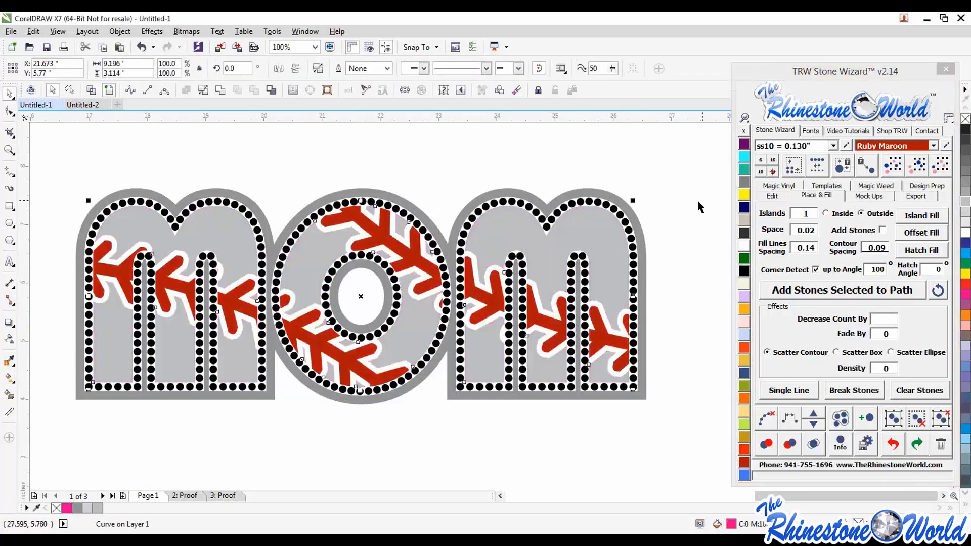
left_click(643, 242)
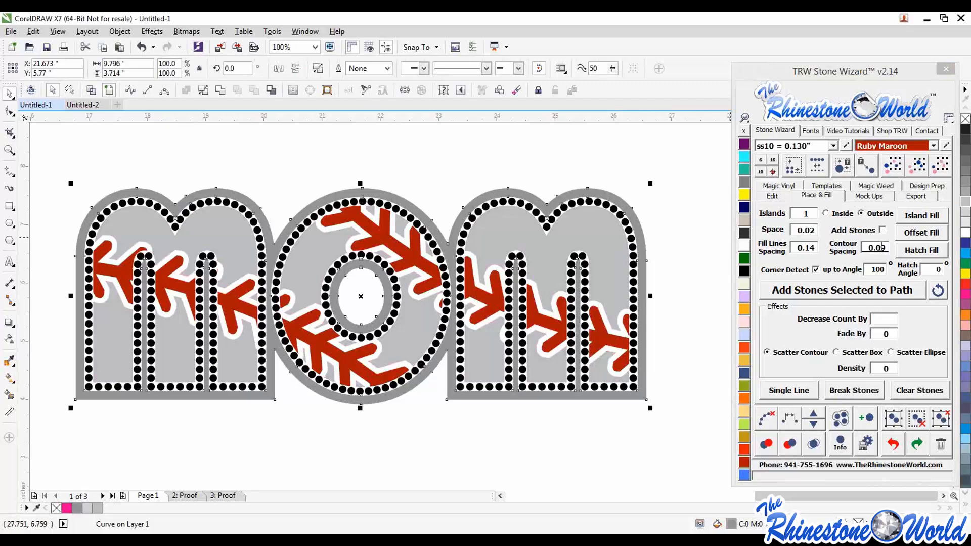
left_click(744, 461)
left_click(646, 448)
Delete the original MOM with vertical laces and move the diagonal-lace MOM onto the page in its place
scroll(413, 241, "down", 3)
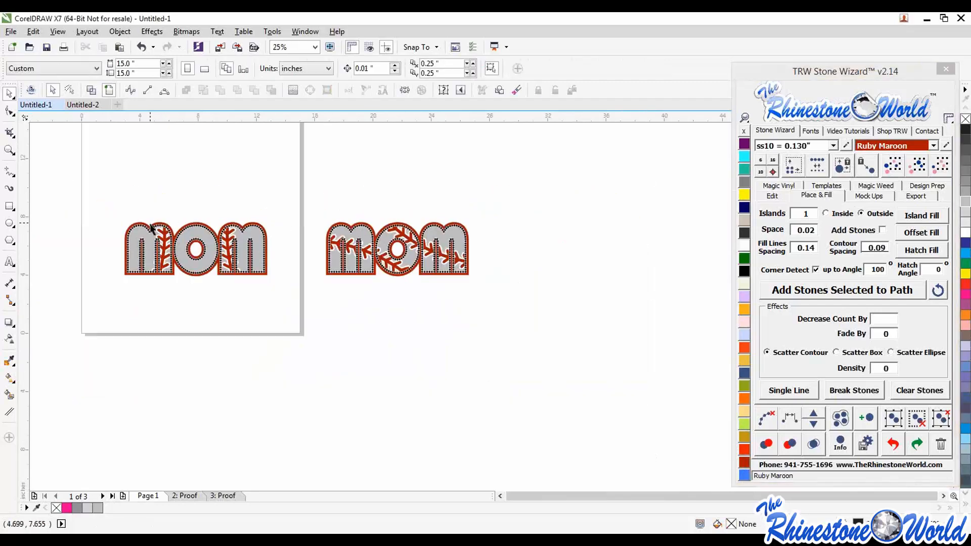
scroll(99, 226, "up", 1)
scroll(217, 238, "down", 1)
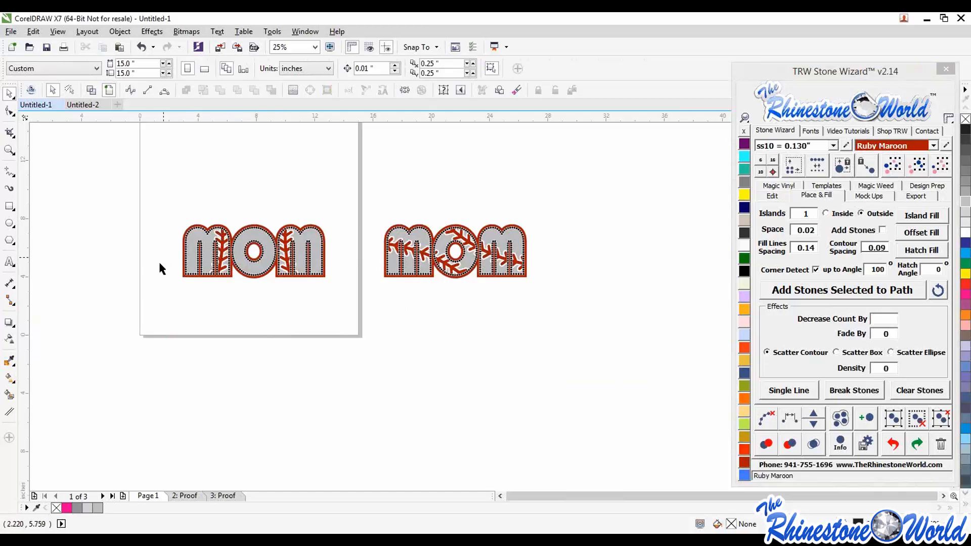
left_click_drag(343, 189, 147, 325)
key("Delete")
left_click_drag(583, 179, 339, 324)
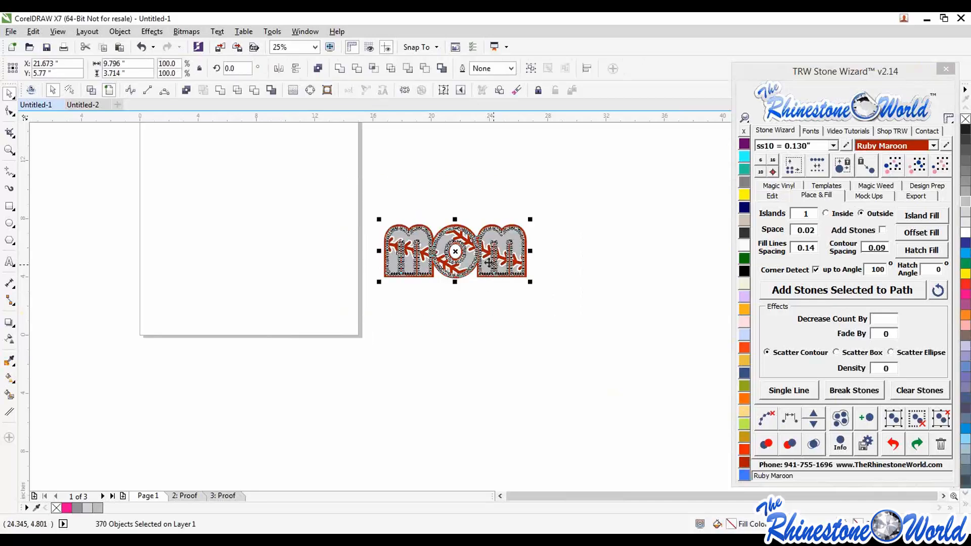
left_click_drag(476, 261, 281, 248)
left_click(262, 305)
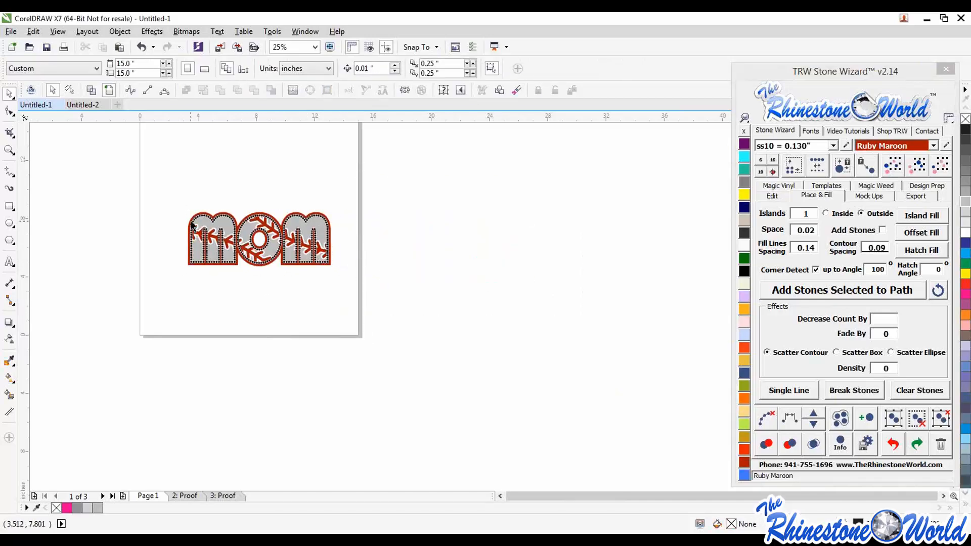
Add the text "Baseball" above MOM and enlarge it to about 6.1 inches wide
scroll(196, 225, "up", 4)
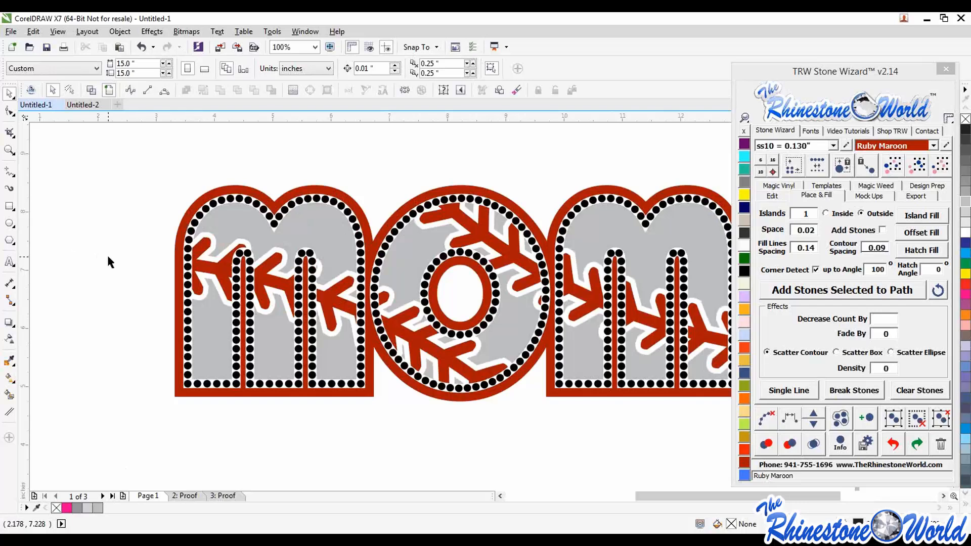
scroll(161, 253, "down", 2)
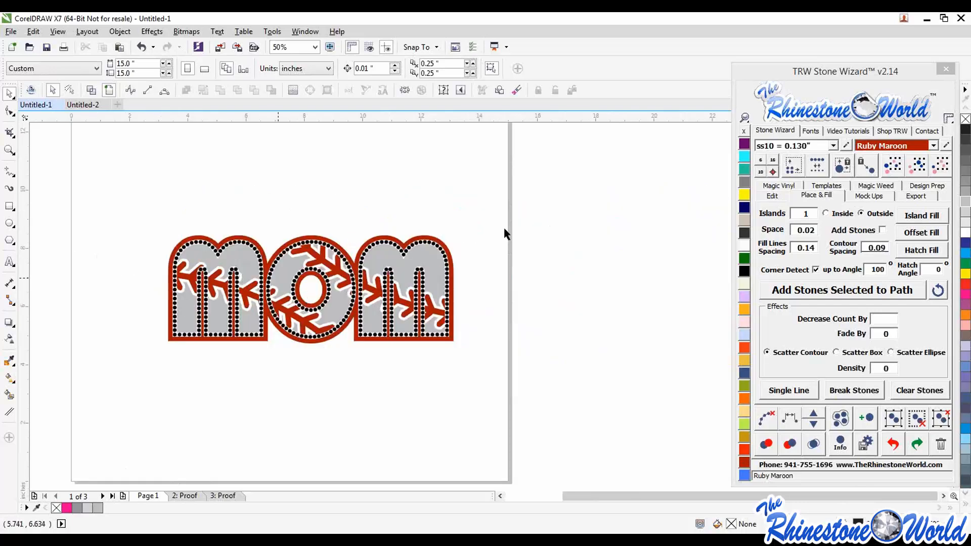
scroll(504, 230, "down", 2)
scroll(477, 238, "up", 2)
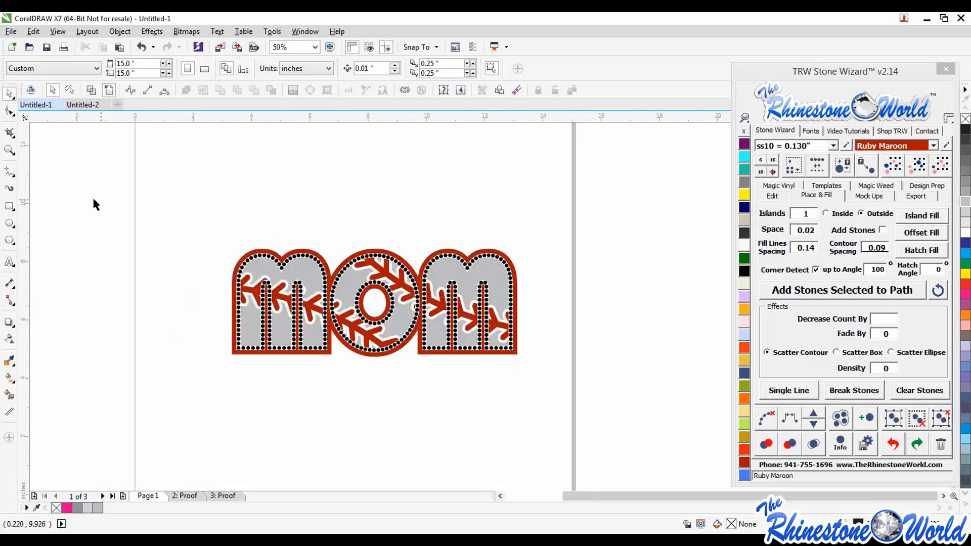
left_click(9, 261)
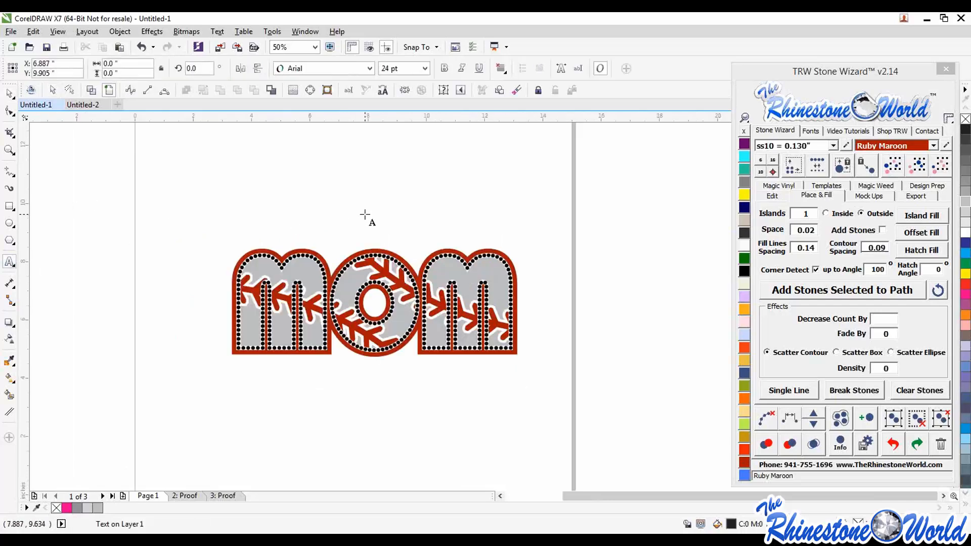
type("Baseball")
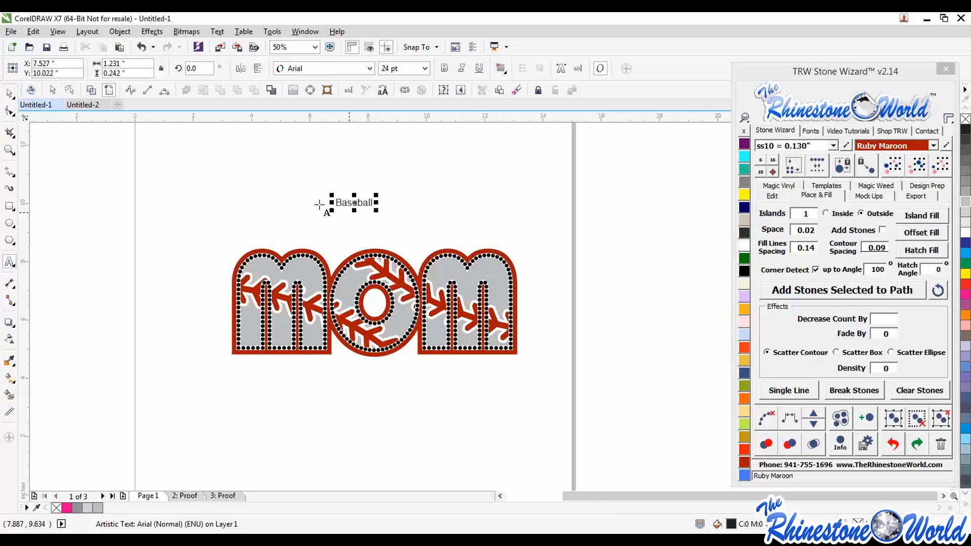
left_click(10, 96)
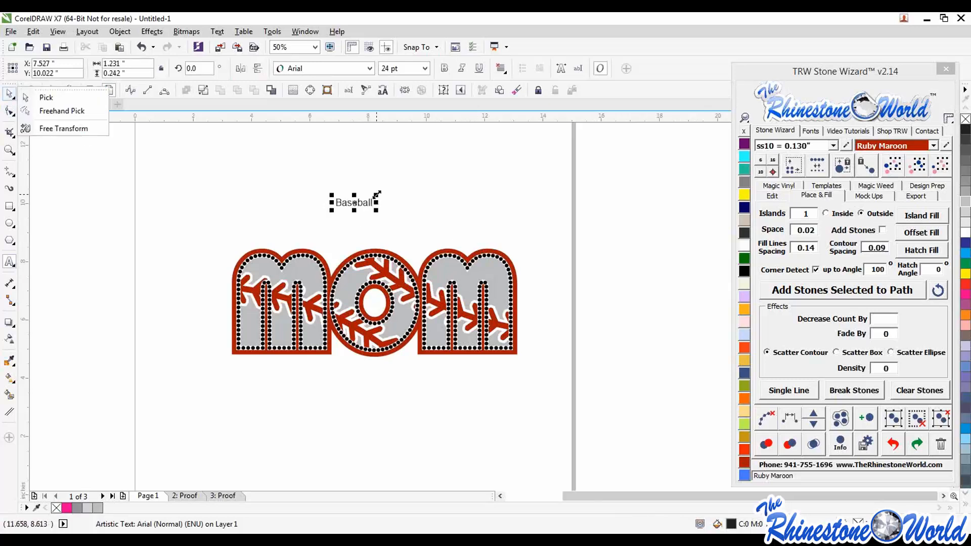
left_click_drag(376, 193, 517, 133)
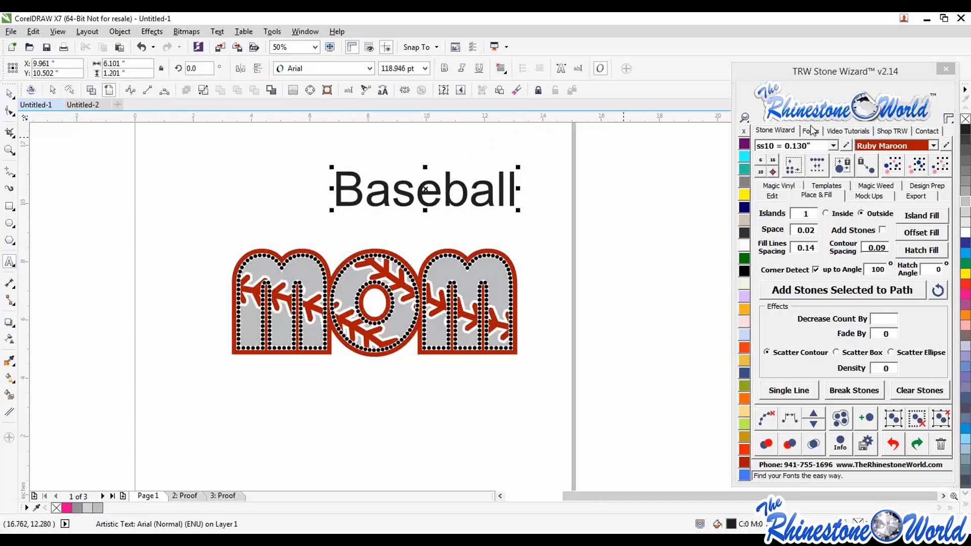
Set "Baseball" in TRW 04 Super Script Multi Stone, about 8.6 inches wide, and center it above MOM near X 8.67, Y 10.47 inches
left_click(811, 130)
left_click(769, 170)
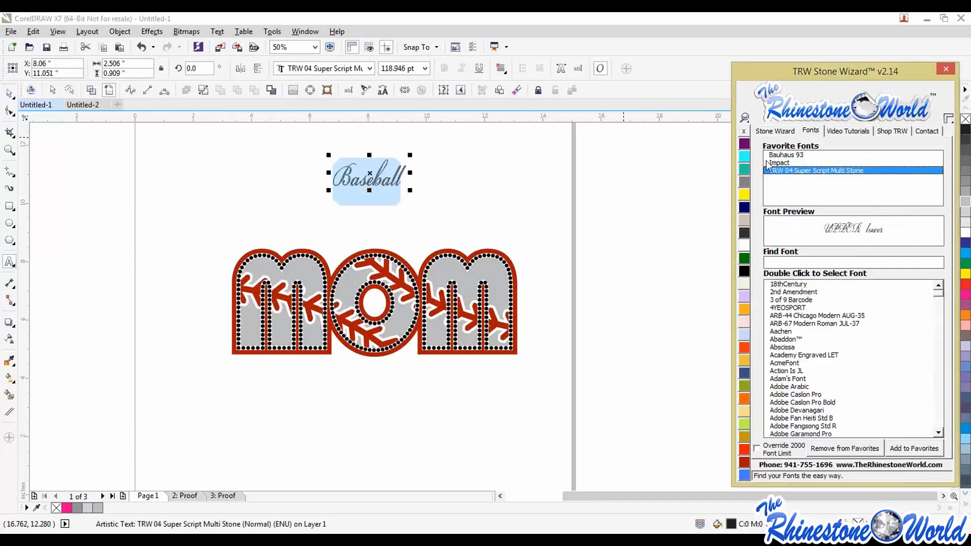
left_click_drag(410, 190, 586, 262)
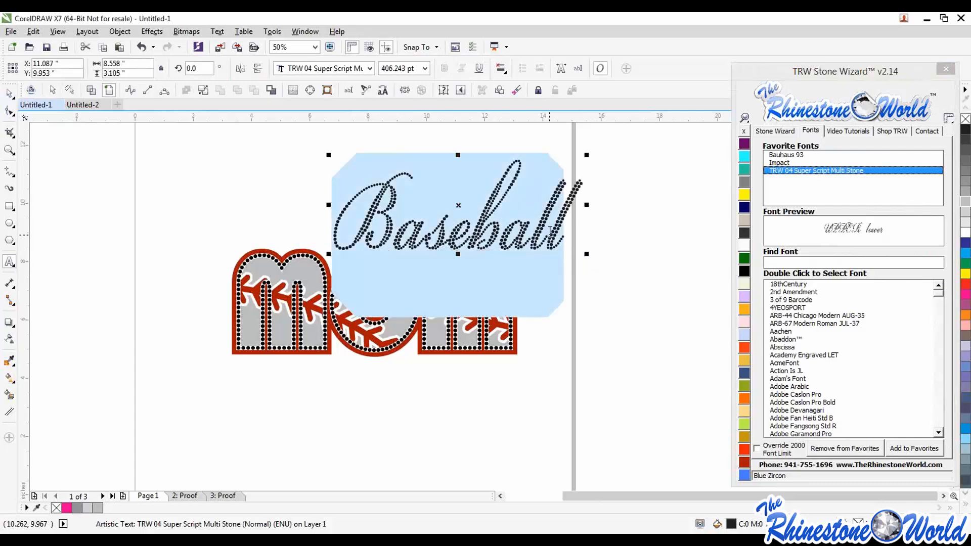
left_click(9, 93)
left_click_drag(390, 227, 320, 211)
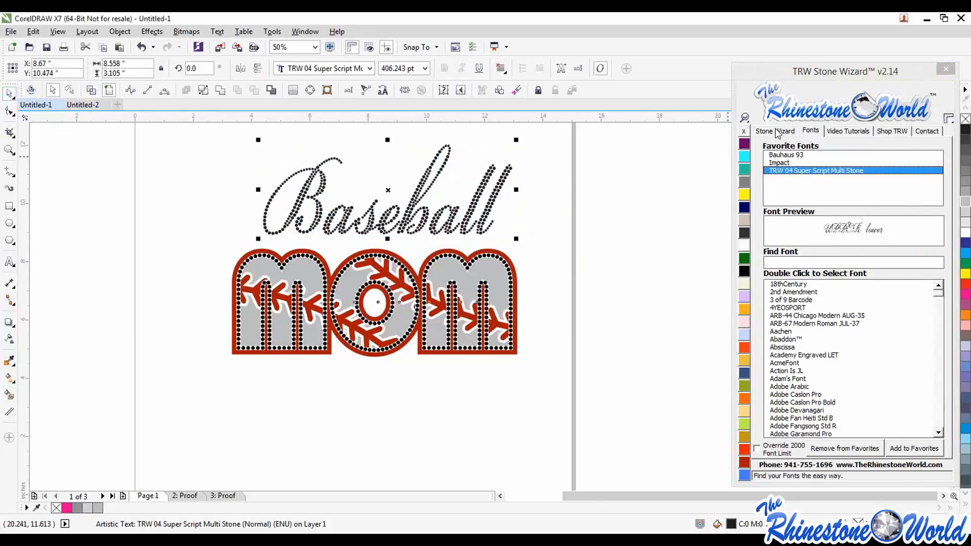
Resize the "Baseball" rhinestone design for ss10 stones (0.130 inches) without replacing its mixed-size stones
left_click(776, 132)
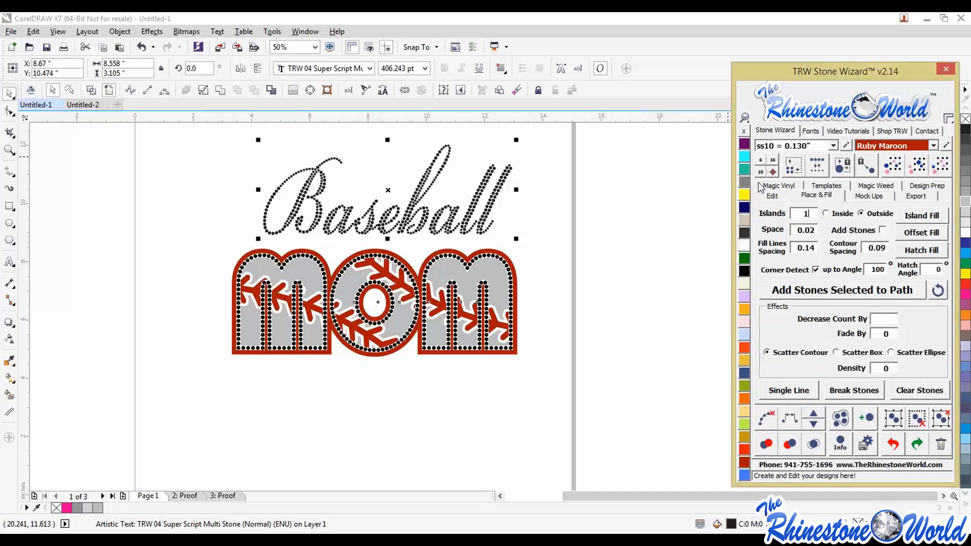
left_click(760, 172)
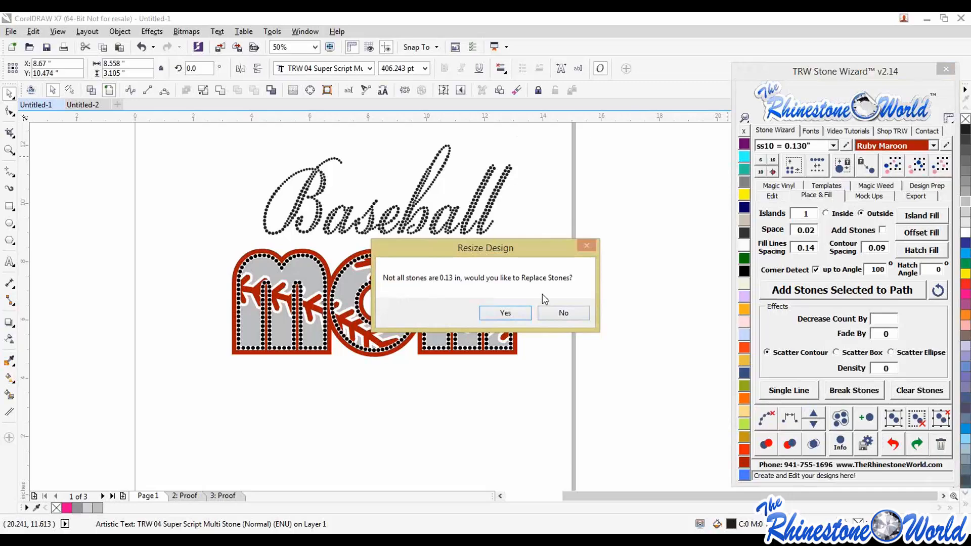
left_click(576, 313)
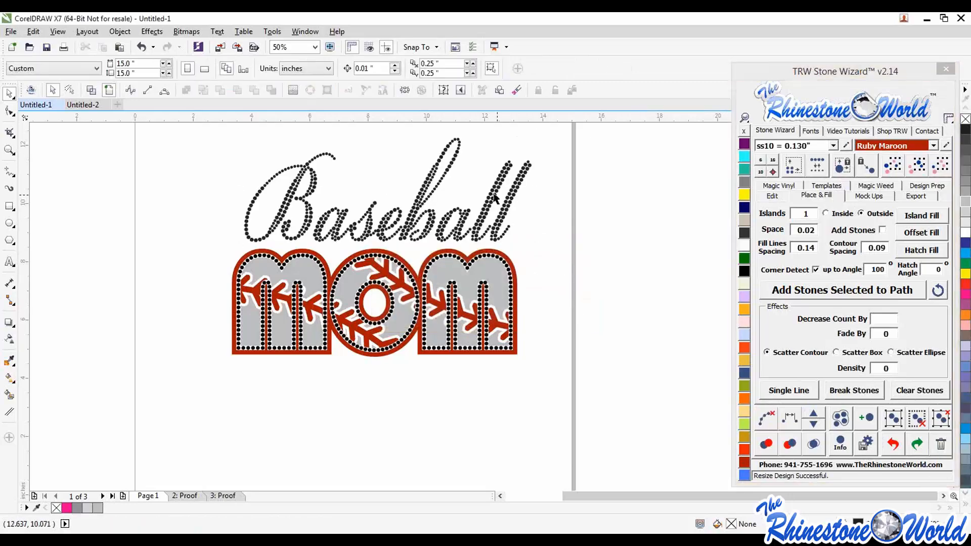
scroll(490, 221, "up", 2)
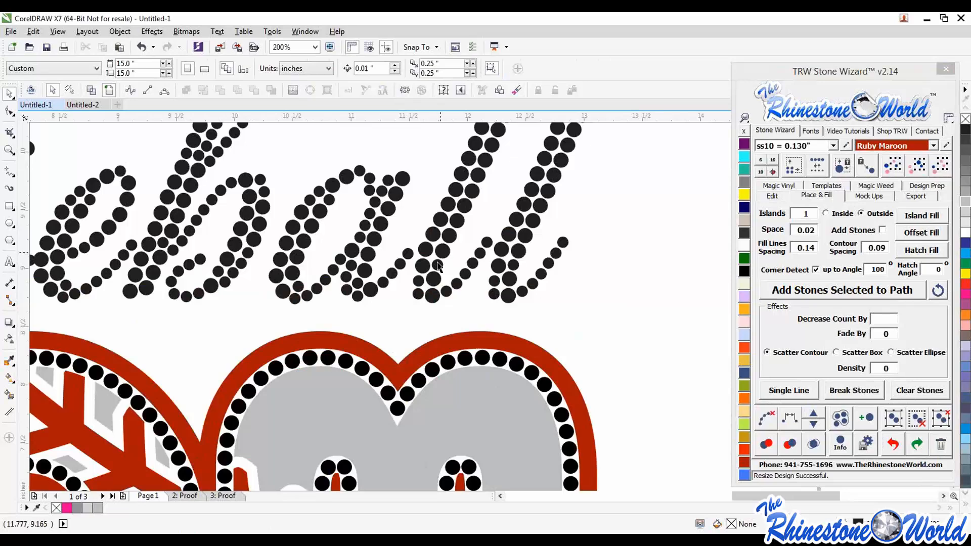
scroll(442, 318, "down", 4)
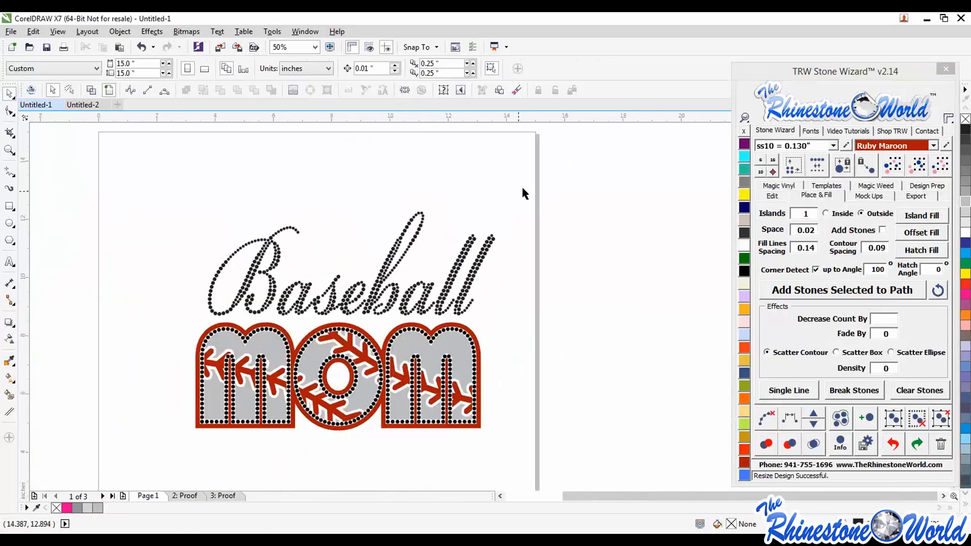
Move all the "Baseball" rhinestones closer to MOM, to about X 8.47, Y 10.27 inches
left_click_drag(524, 185, 183, 318)
scroll(340, 324, "up", 2)
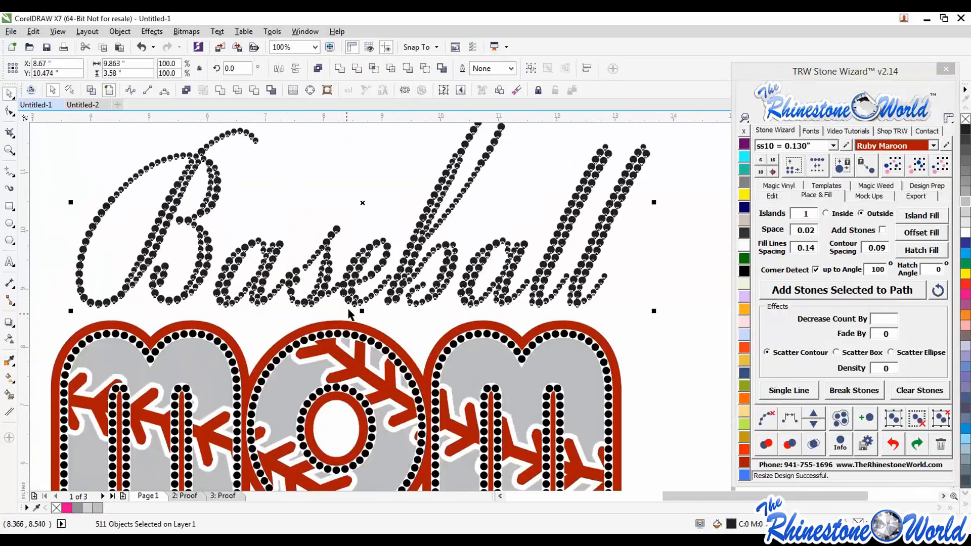
left_click_drag(343, 309, 342, 307)
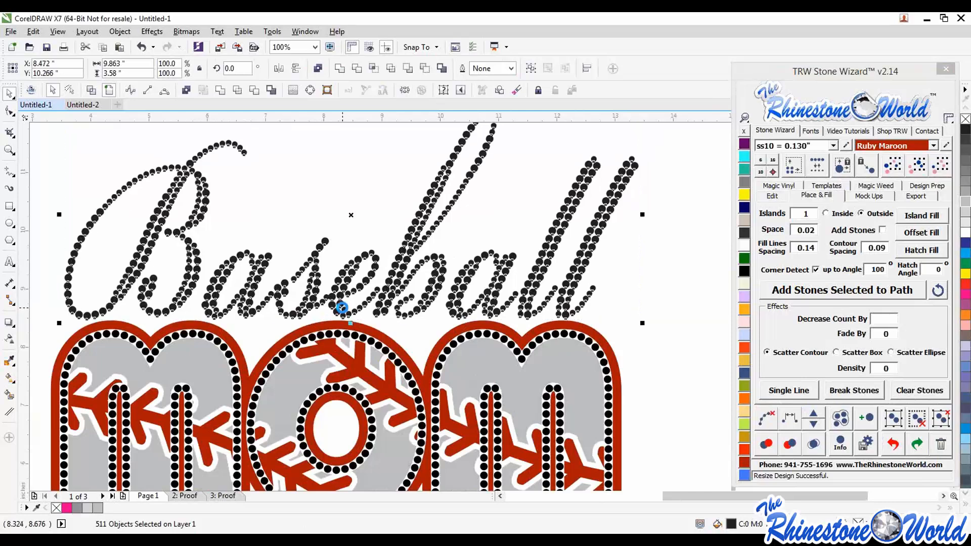
Nudge the "Baseball" rhinestones right and slightly down to X 8.552, Y 10.236 inches, just above the MOM border
key("Right")
key("Right")
key("Right")
key("Right")
key("Right")
key("Right")
key("Right")
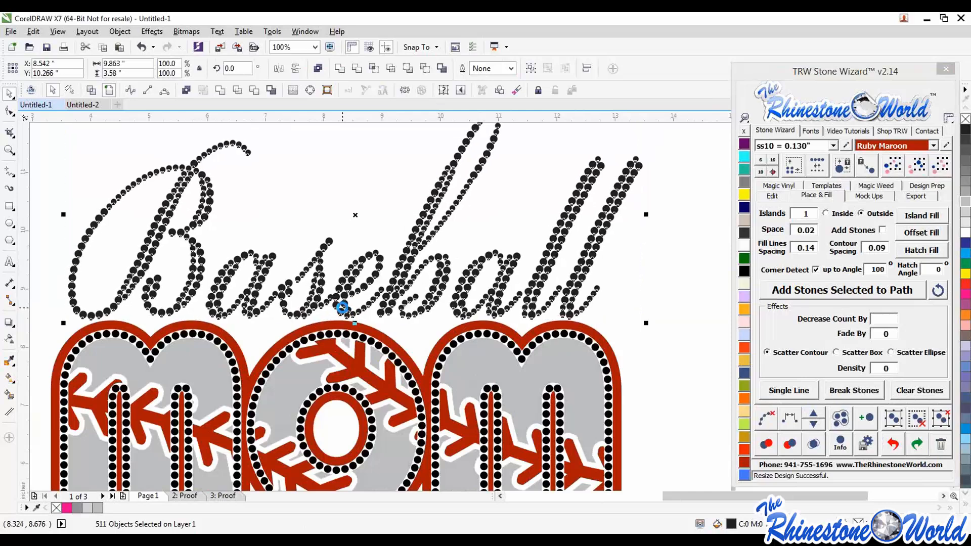
key("Right")
key("Down")
key("Down")
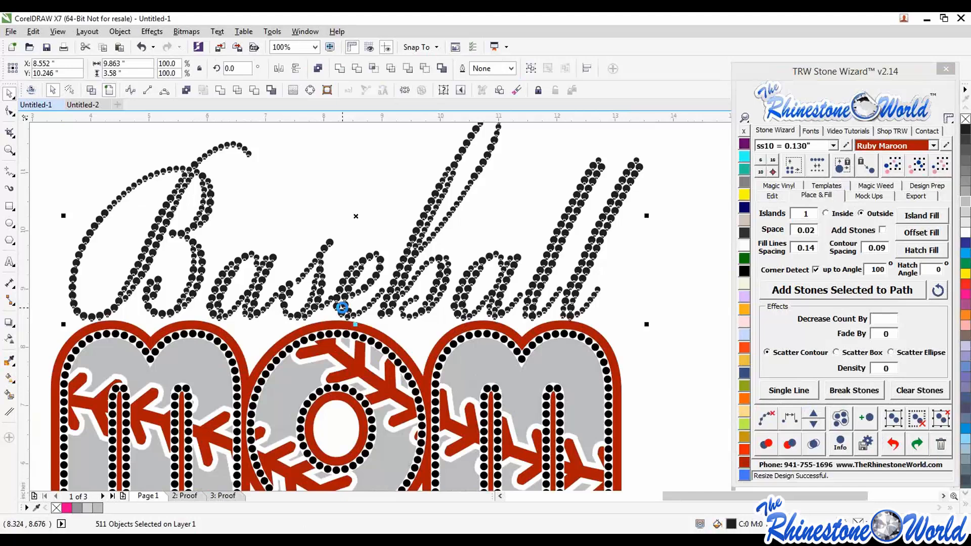
key("Down")
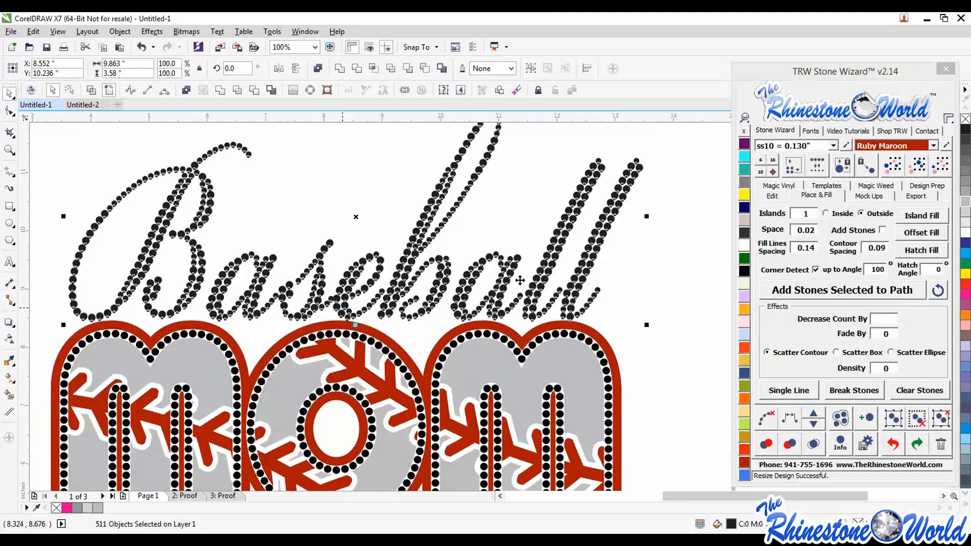
left_click(678, 291)
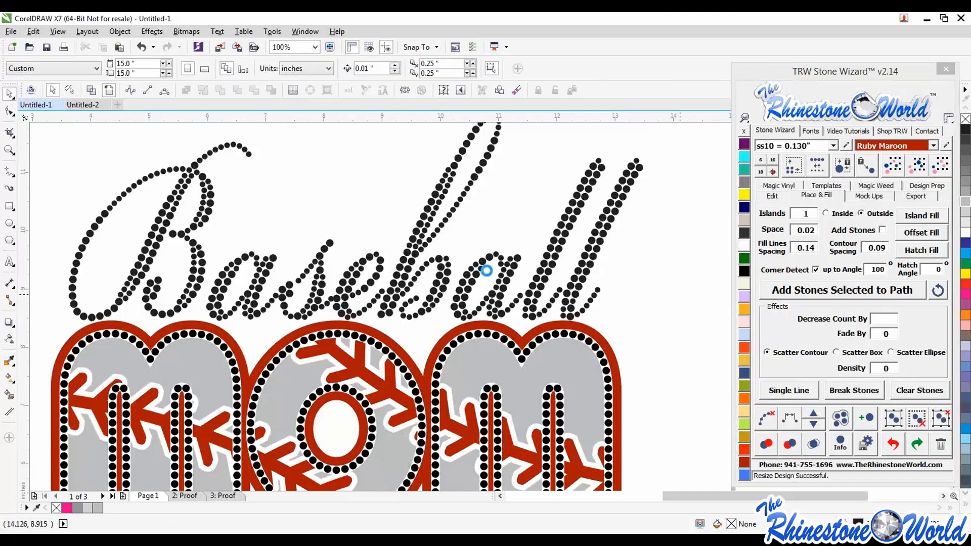
scroll(487, 271, "down", 2)
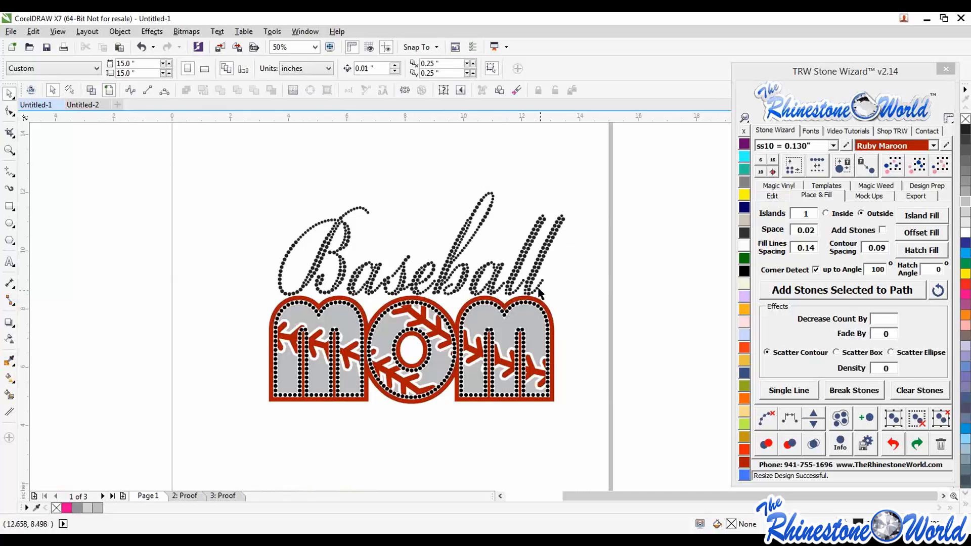
Select every "Baseball" rhinestone by matching color and recolor them as Crystal
left_click(534, 276)
left_click(917, 170)
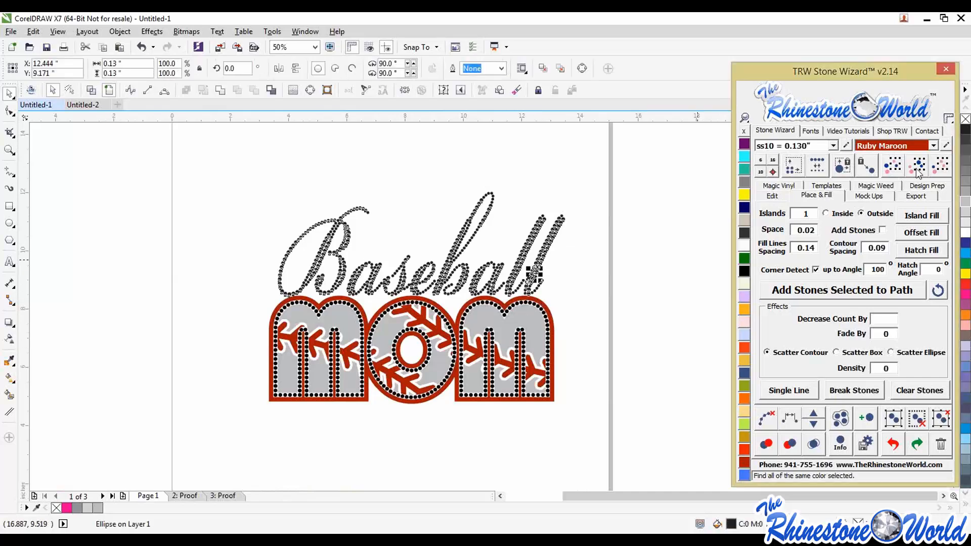
left_click(743, 251)
key("Delete")
Select all the rhinestones outlining MOM by matching color and recolor them as Crystal
left_click(547, 338)
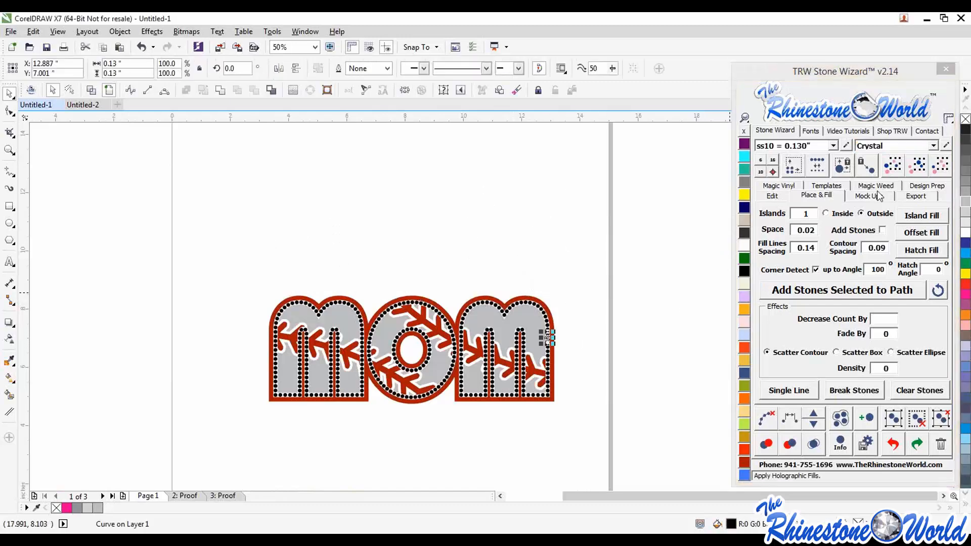
left_click(916, 170)
left_click(743, 251)
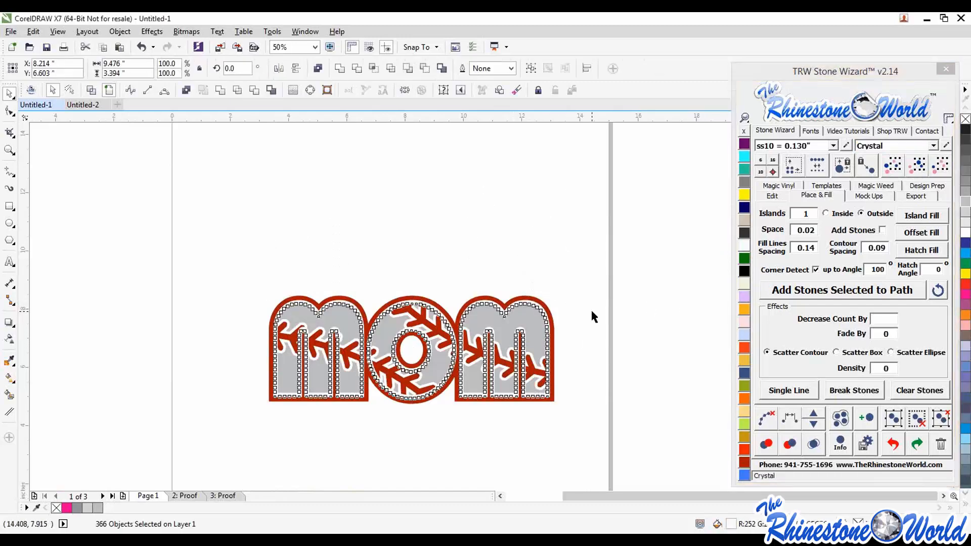
key("Delete")
Fill the gray MOM inlay with White glitter vinyl and the MOM border with Red glitter vinyl
scroll(606, 262, "down", 1)
scroll(582, 304, "up", 2)
left_click(542, 283)
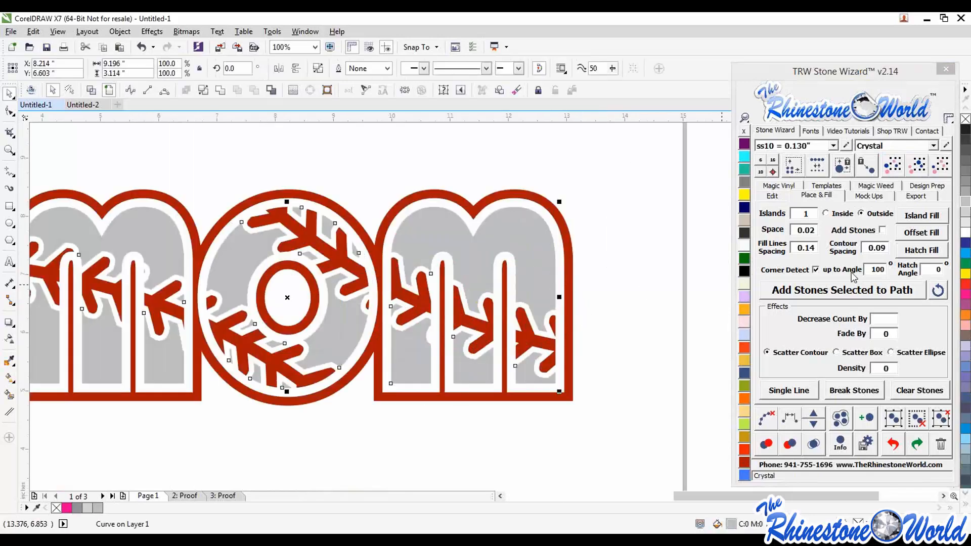
left_click(778, 186)
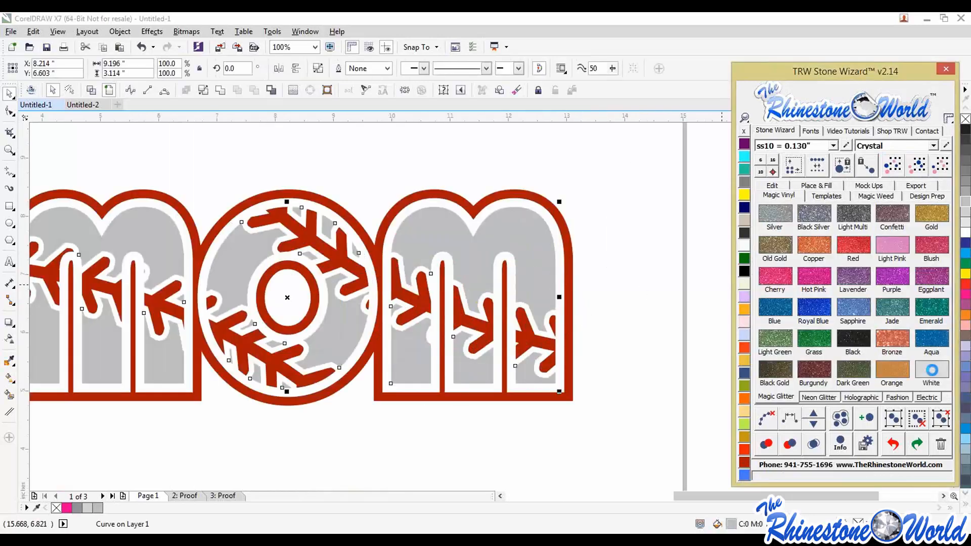
left_click(573, 366)
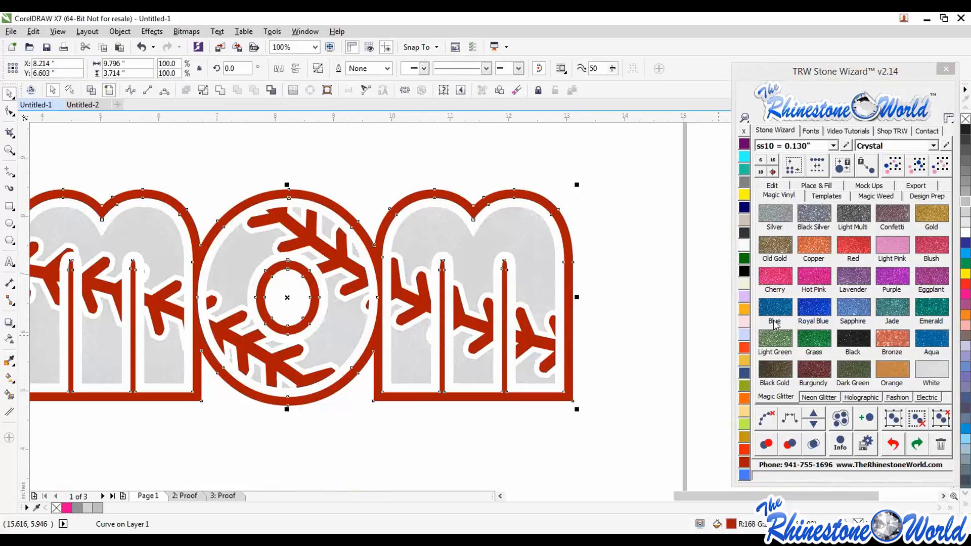
left_click(853, 247)
left_click(611, 357)
Weld the baseball lace shapes and the MOM border into one Ruby Maroon curve and fill it with Red glitter vinyl
scroll(607, 358, "down", 2)
scroll(592, 359, "up", 1)
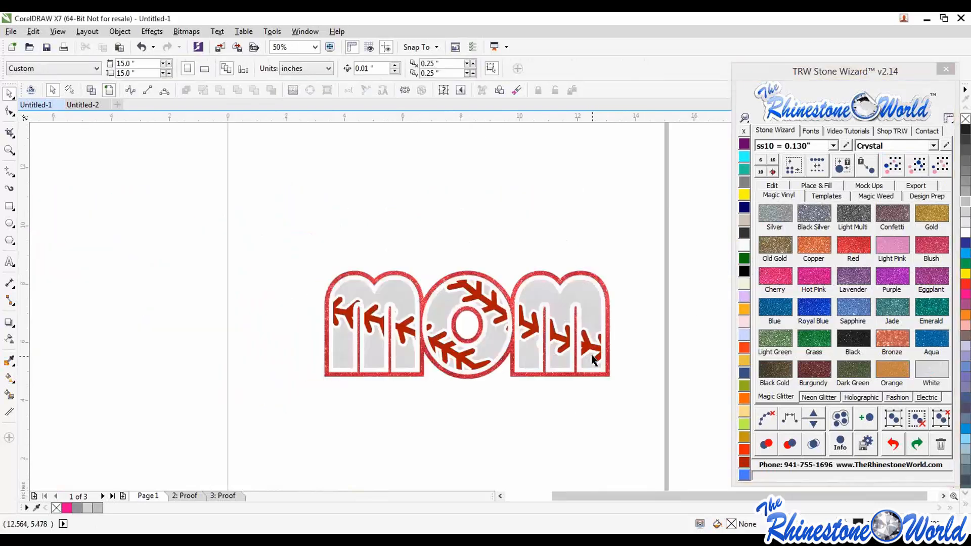
left_click(592, 350)
left_click(547, 398)
scroll(488, 355, "up", 2)
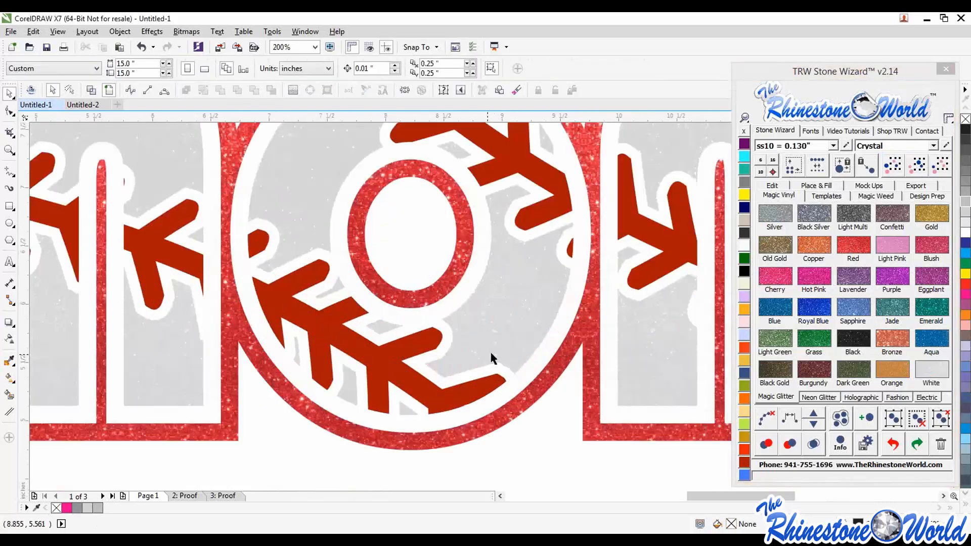
scroll(511, 302, "down", 1)
left_click(483, 347)
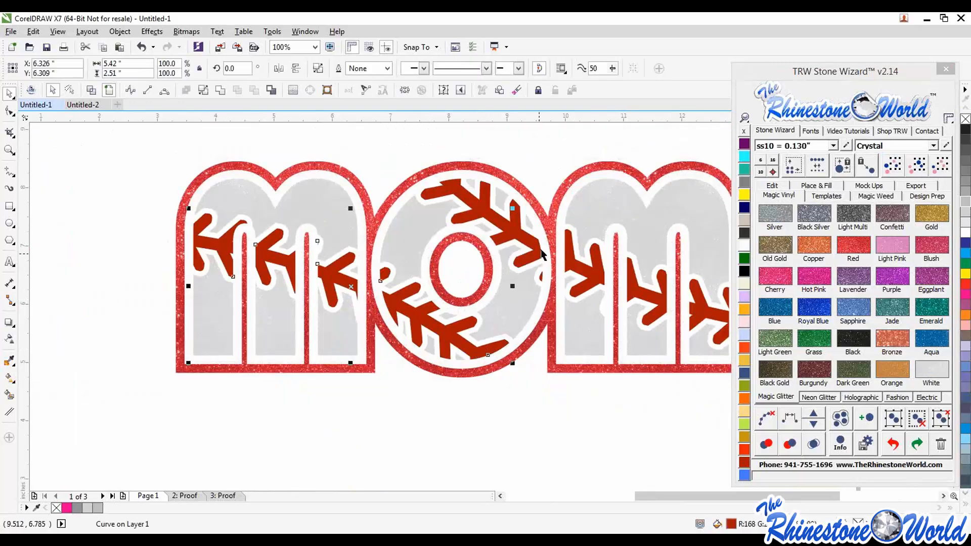
left_click(533, 251, "shift")
left_click(549, 227, "shift")
left_click_drag(549, 227, 497, 318)
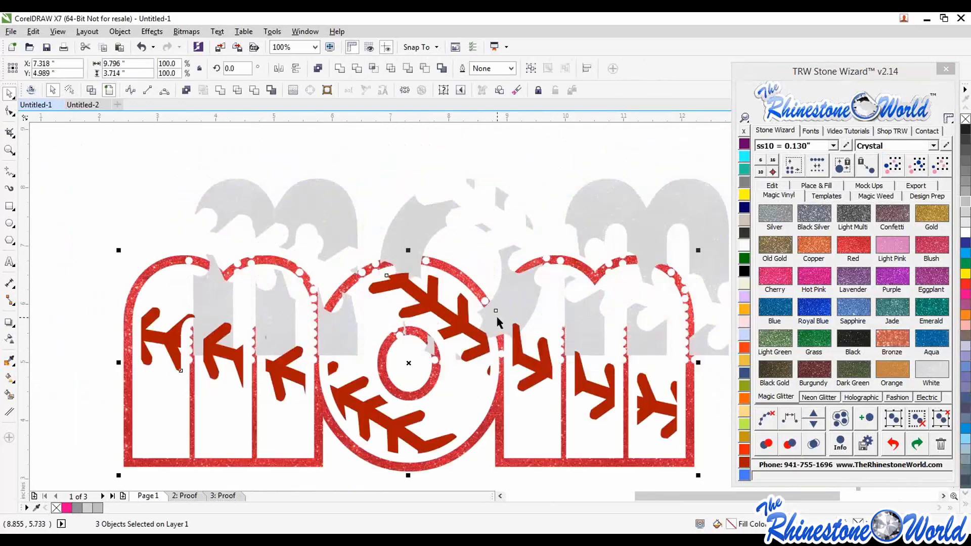
key("ctrl+z")
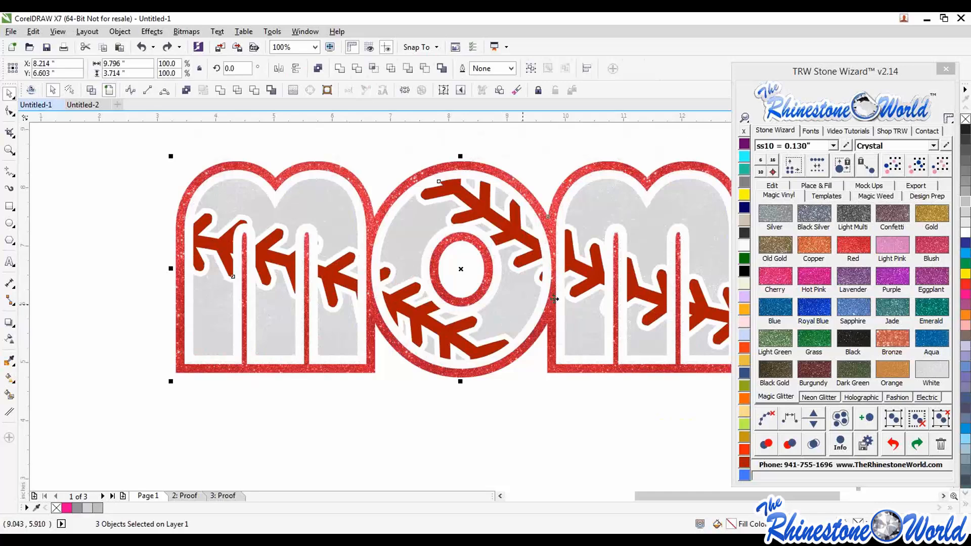
left_click(744, 461)
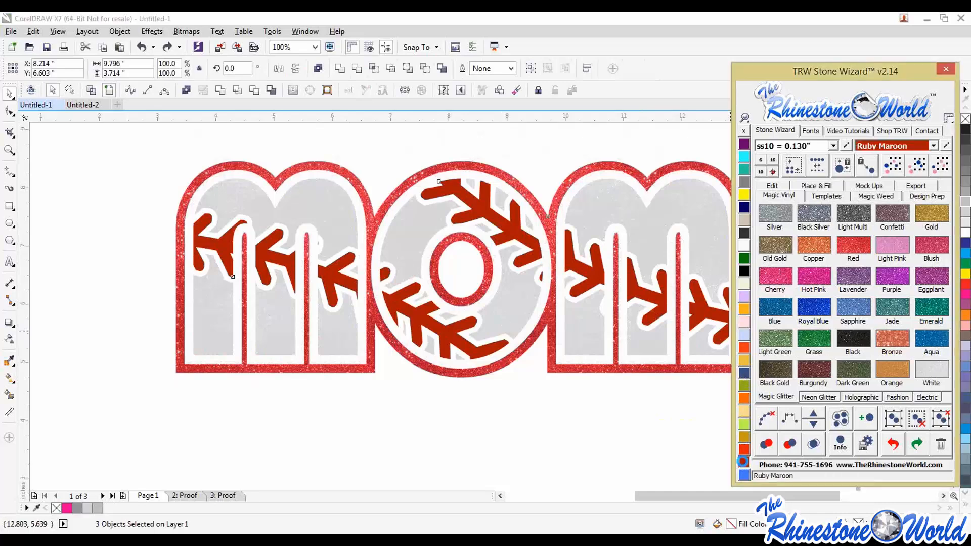
left_click(223, 93)
left_click(853, 248)
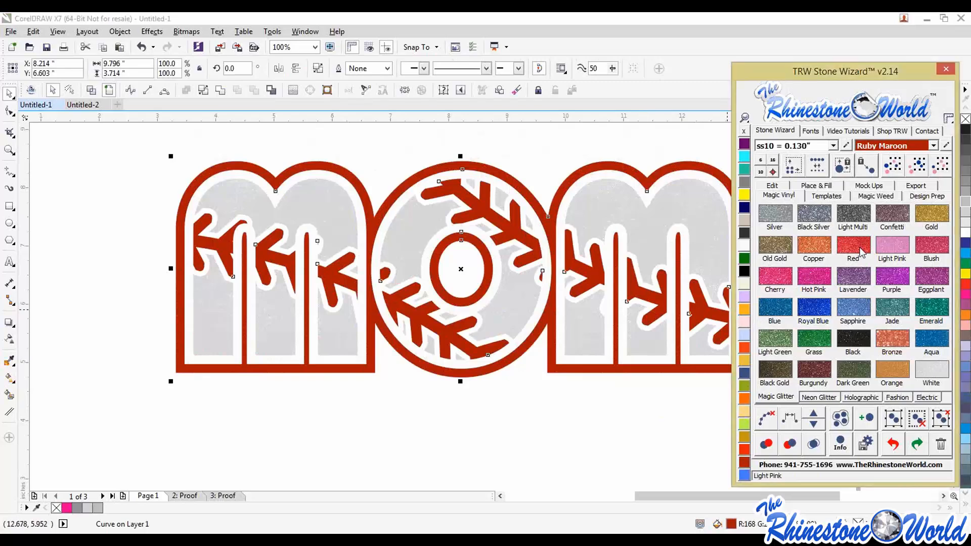
Add a quick proof of the entire Baseball MOM design with background, watermark and simulated stones
scroll(319, 319, "down", 5)
key("ctrl+v")
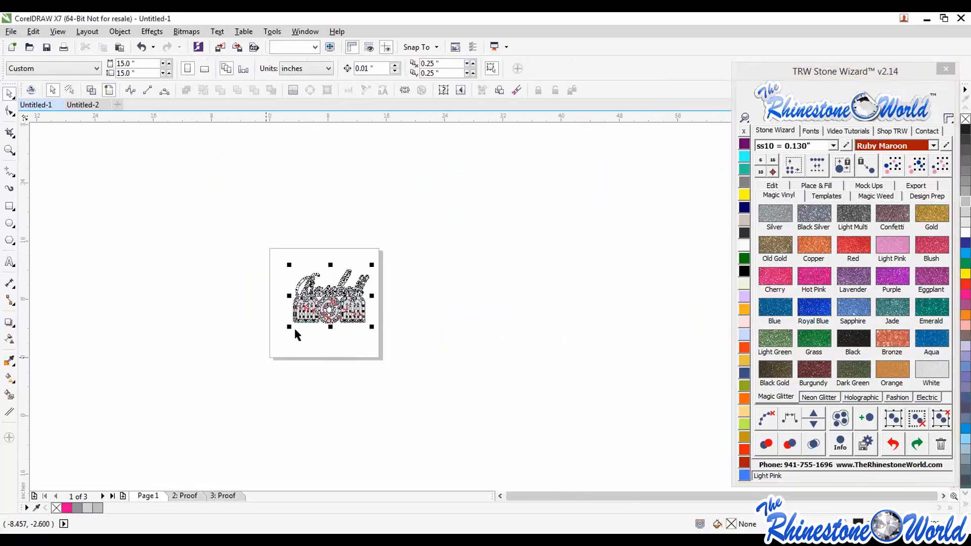
scroll(293, 327, "up", 2)
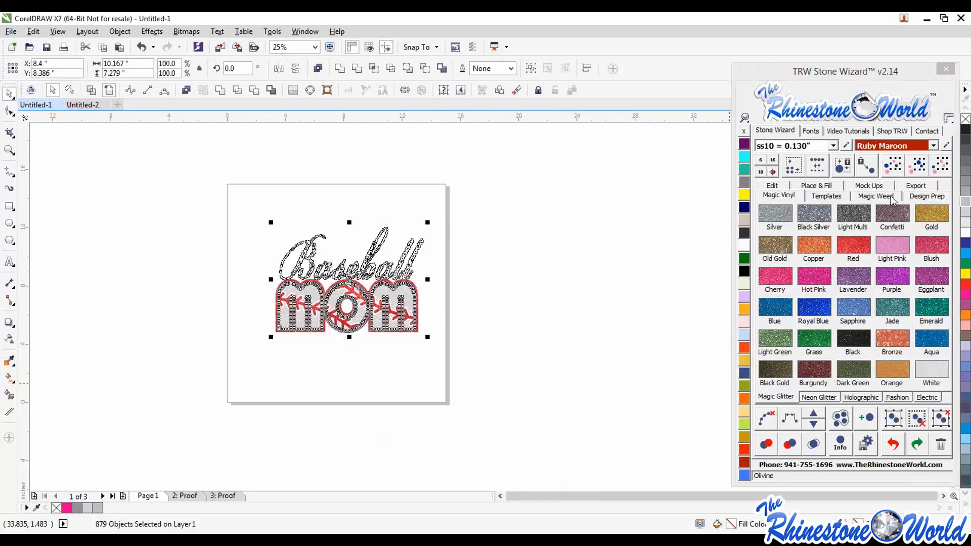
left_click(921, 196)
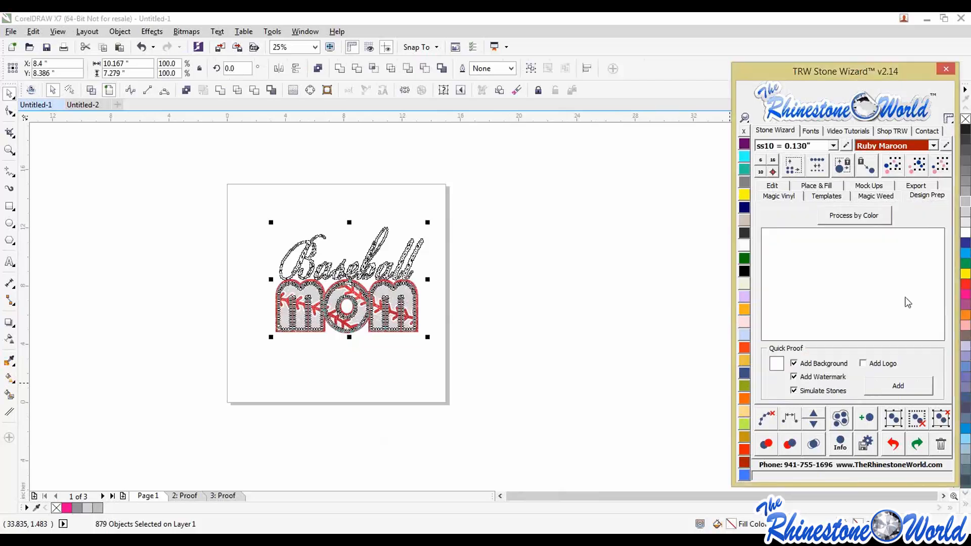
left_click(890, 392)
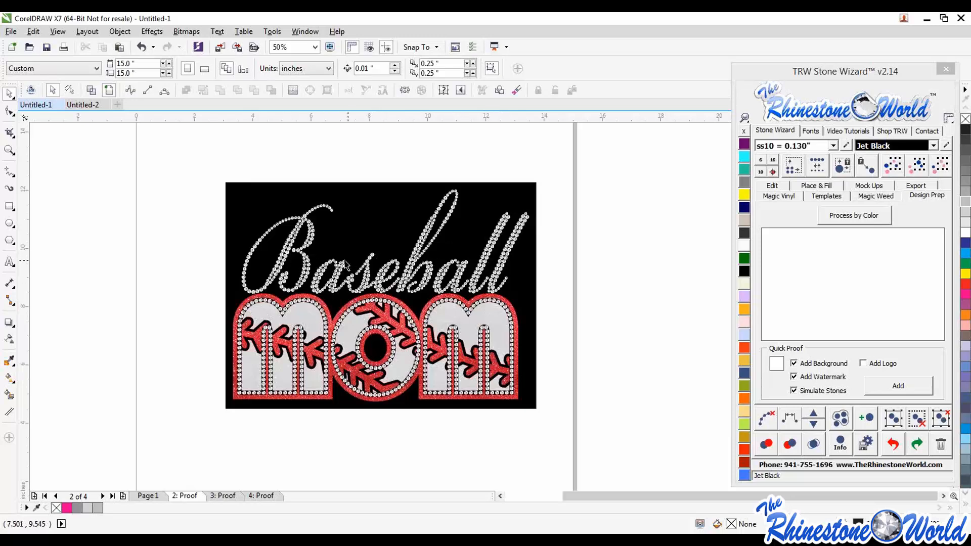
left_click(810, 131)
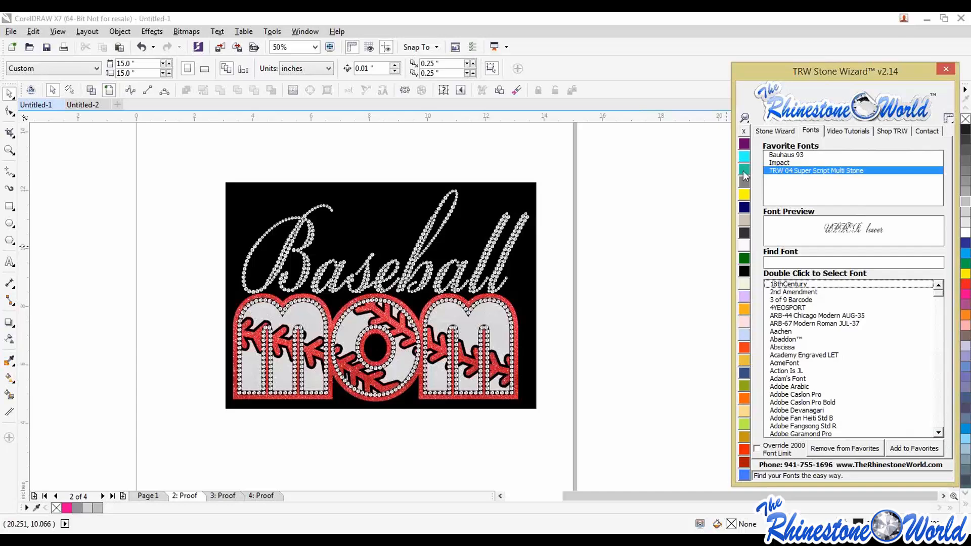
Return to Page 1 and create rhinestone and vinyl cutting templates from the entire Baseball MOM design with TRW Magic Templates
left_click(149, 497)
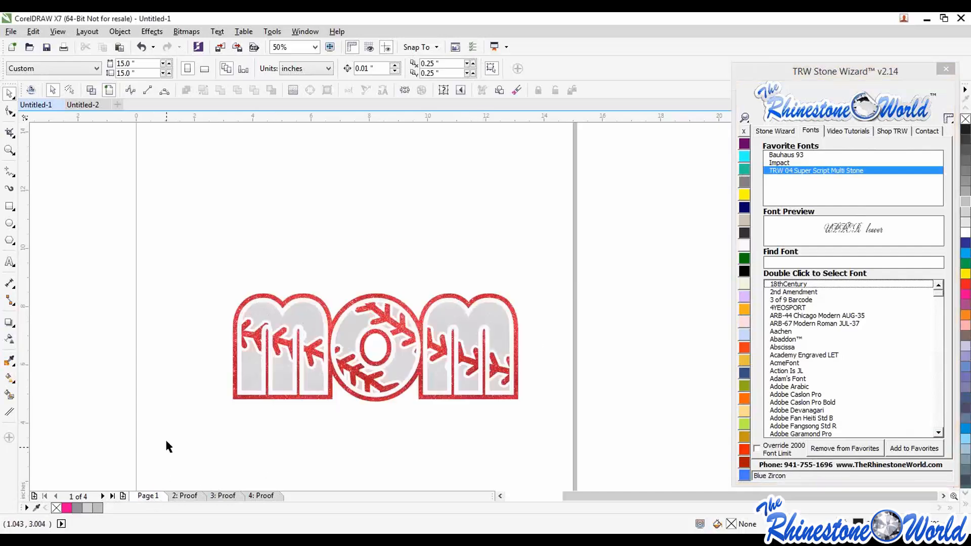
scroll(141, 342, "down", 1)
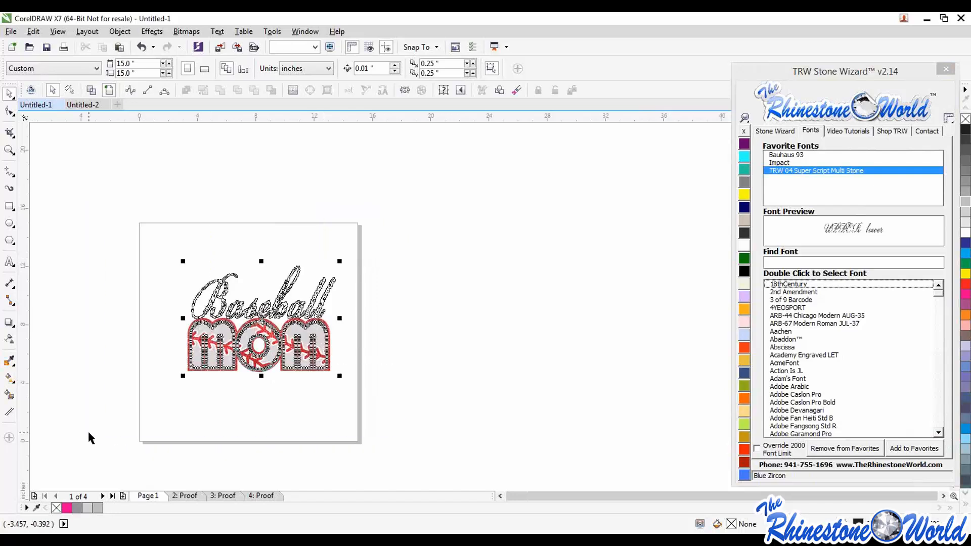
key("ctrl+a")
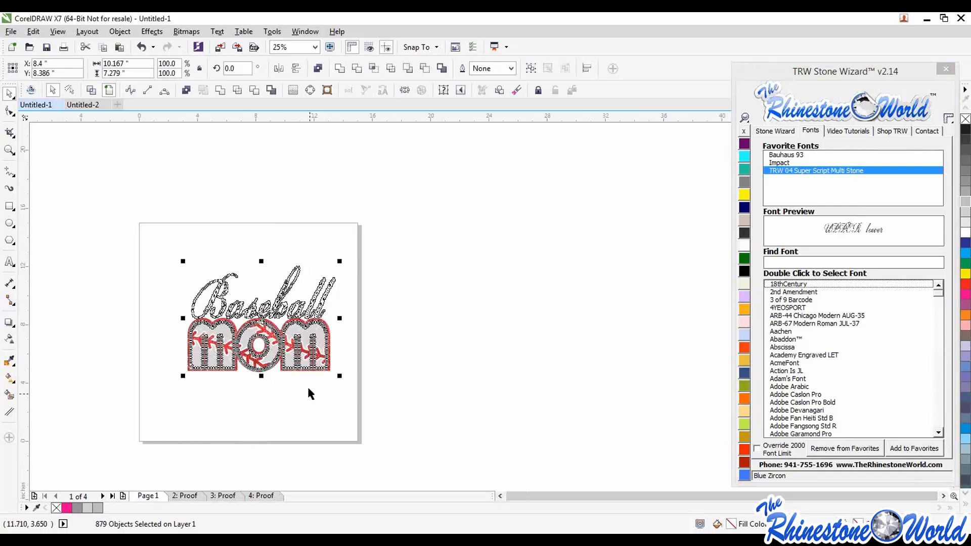
left_click(778, 131)
left_click(838, 197)
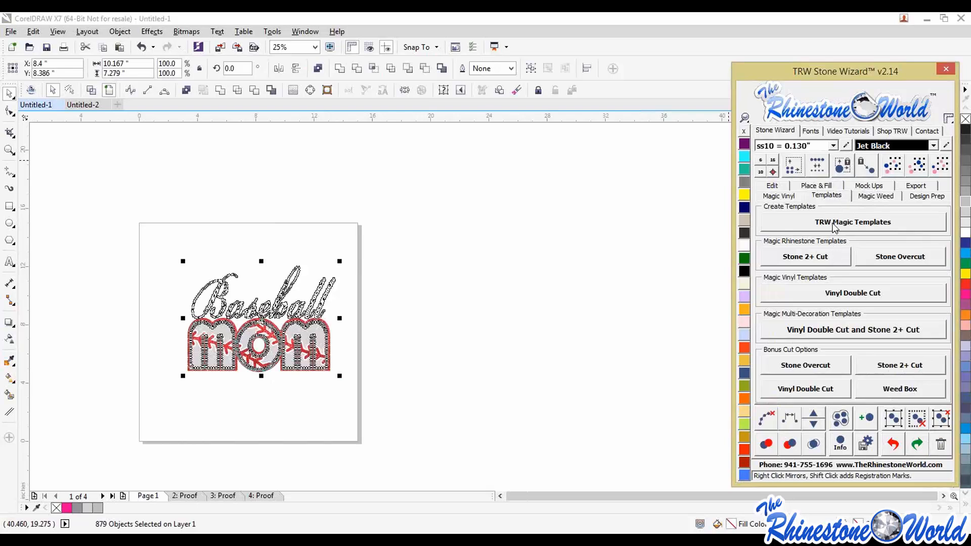
left_click(875, 294)
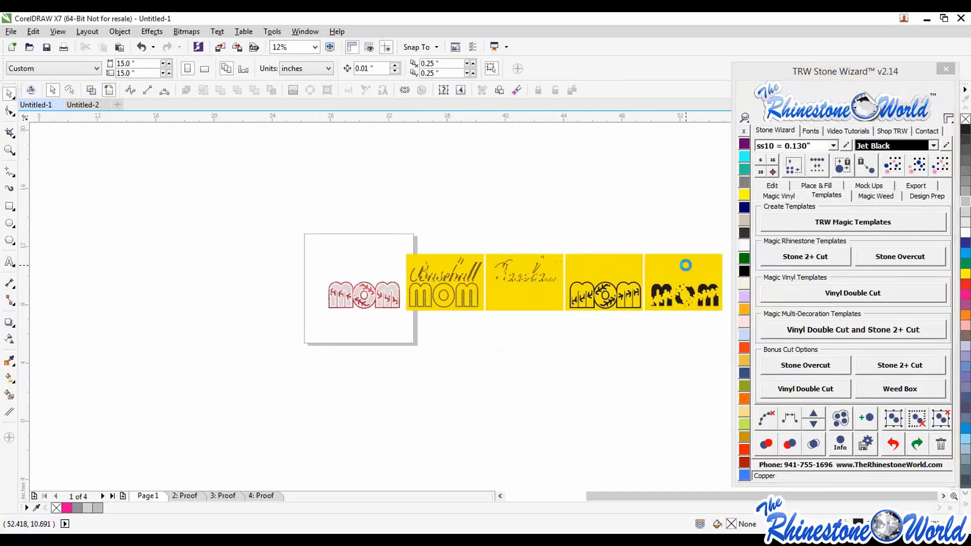
Shorten the yellow backgrounds of both MOM vinyl templates from above to just over the lettering
scroll(685, 262, "up", 2)
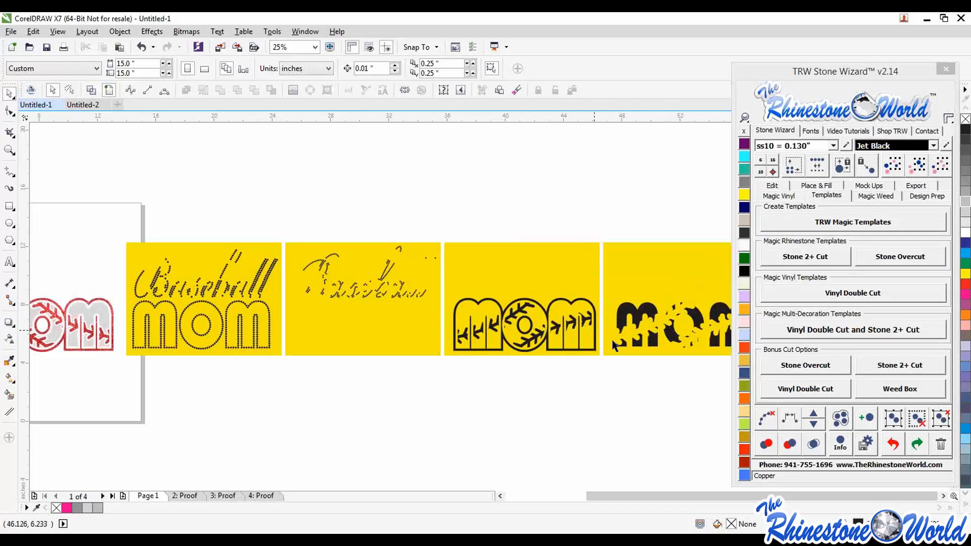
left_click(507, 268)
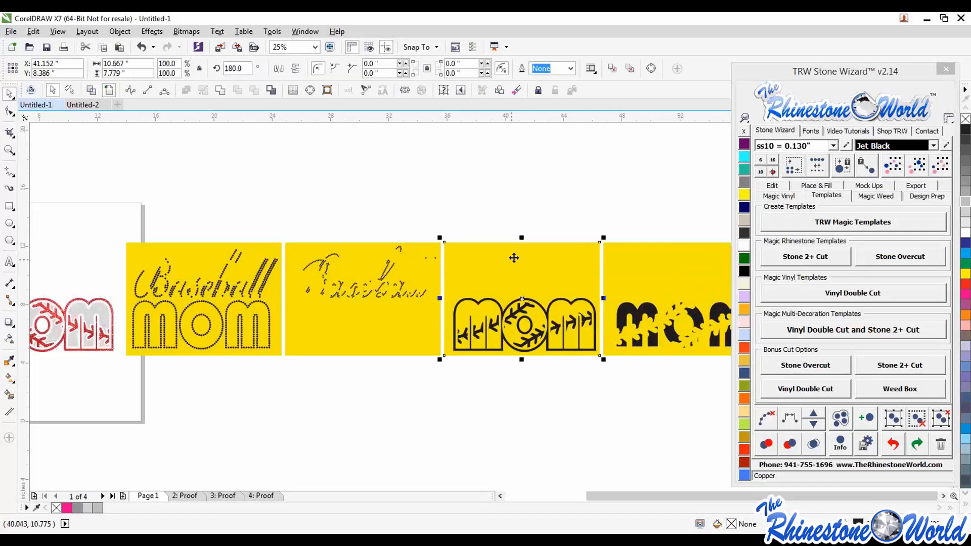
left_click_drag(526, 292, 526, 292)
left_click(633, 272)
scroll(484, 269, "down", 1)
scroll(630, 279, "up", 1)
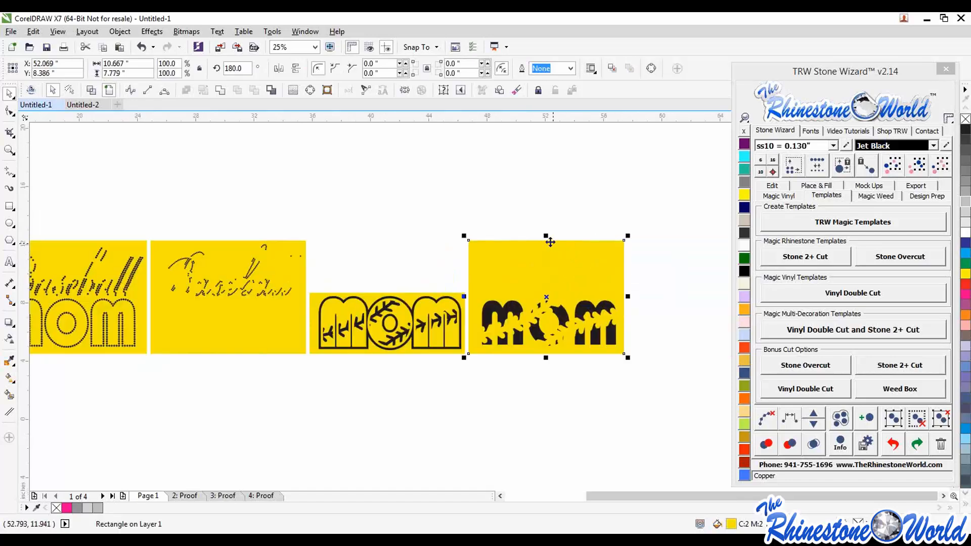
left_click_drag(546, 240, 552, 297)
left_click(655, 289)
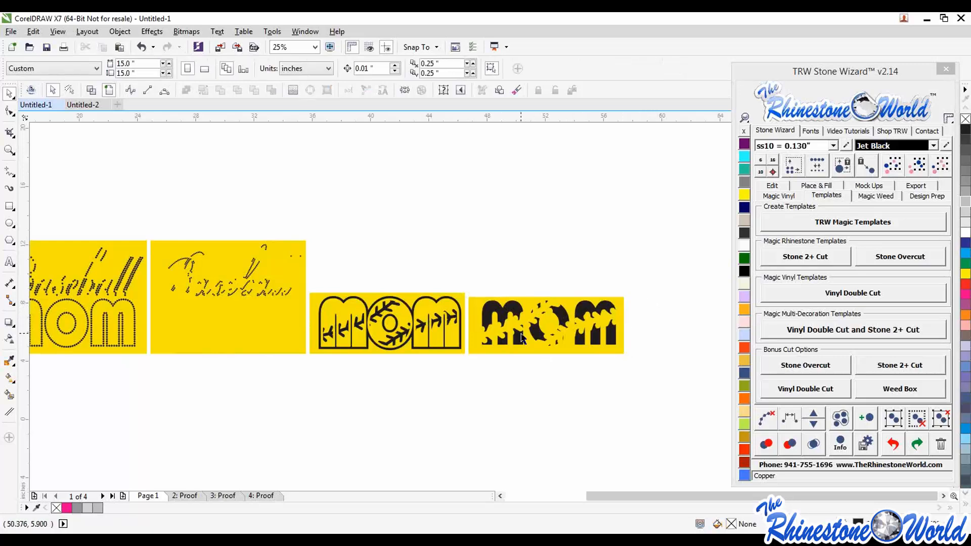
Shorten the second rhinestone template's yellow background from below to just under the "Baseball" stones
scroll(483, 325, "down", 1)
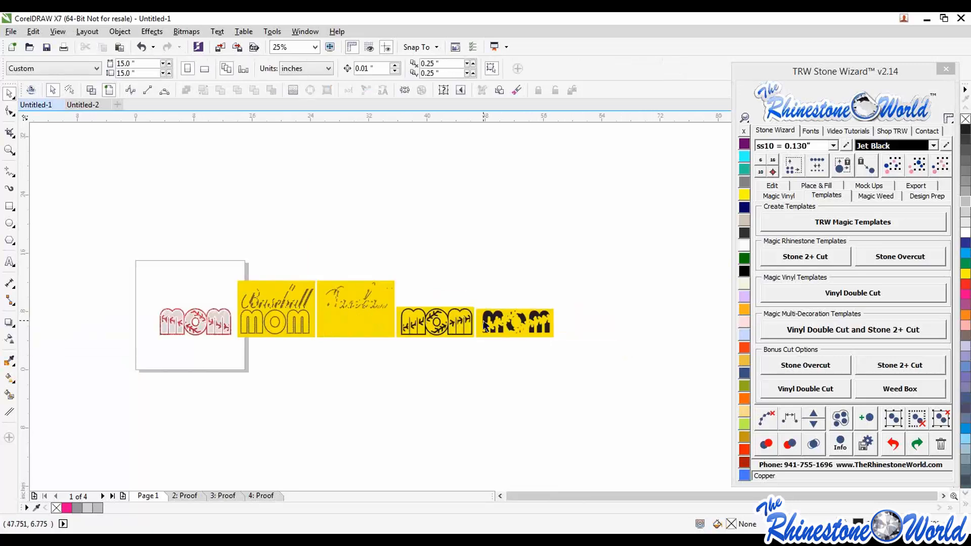
scroll(255, 314, "up", 1)
scroll(469, 328, "up", 1)
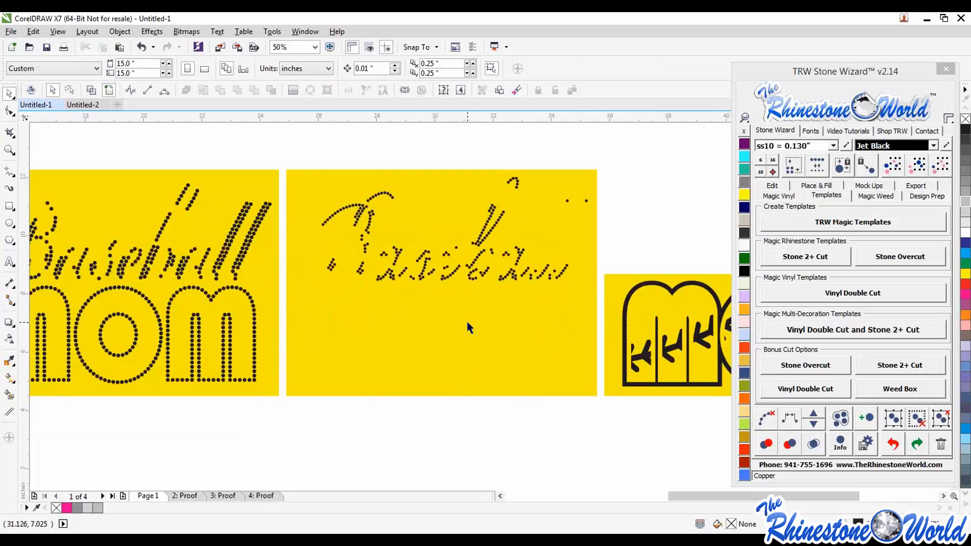
left_click(434, 356)
left_click_drag(441, 395, 448, 286)
left_click(471, 329)
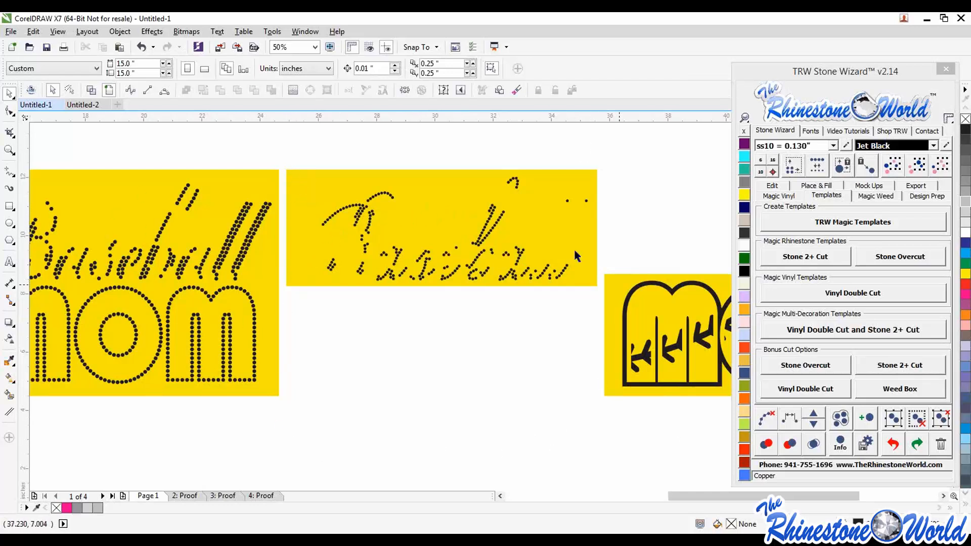
Group the first rhinestone template containing "Baseball" and MOM and recolor it Light Siam
scroll(420, 264, "down", 1)
scroll(291, 246, "up", 1)
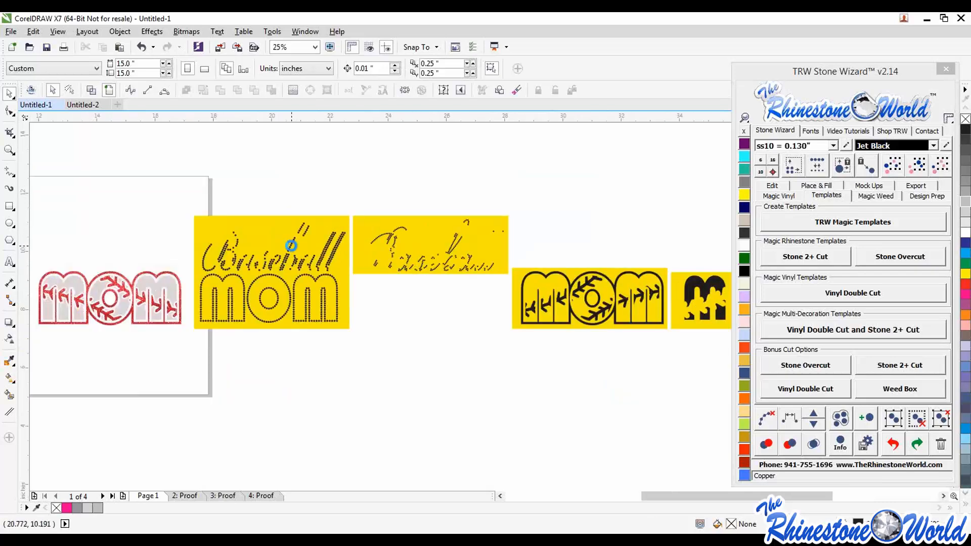
left_click_drag(251, 304, 405, 423)
left_click(745, 349)
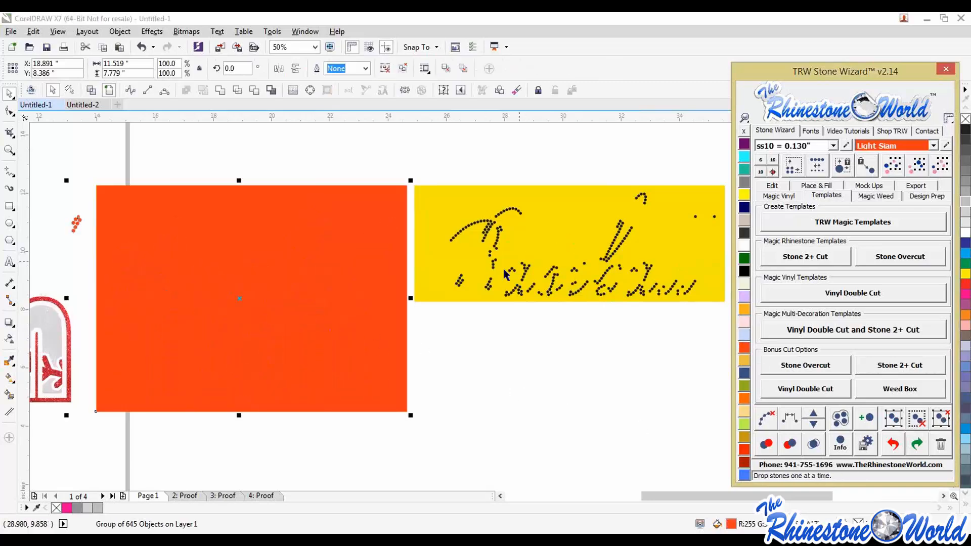
left_click(520, 379)
Move the Light Siam template group over the second rhinestone template, to X 29.808, Y 8.365 inches
scroll(435, 334, "down", 1)
scroll(537, 322, "up", 1)
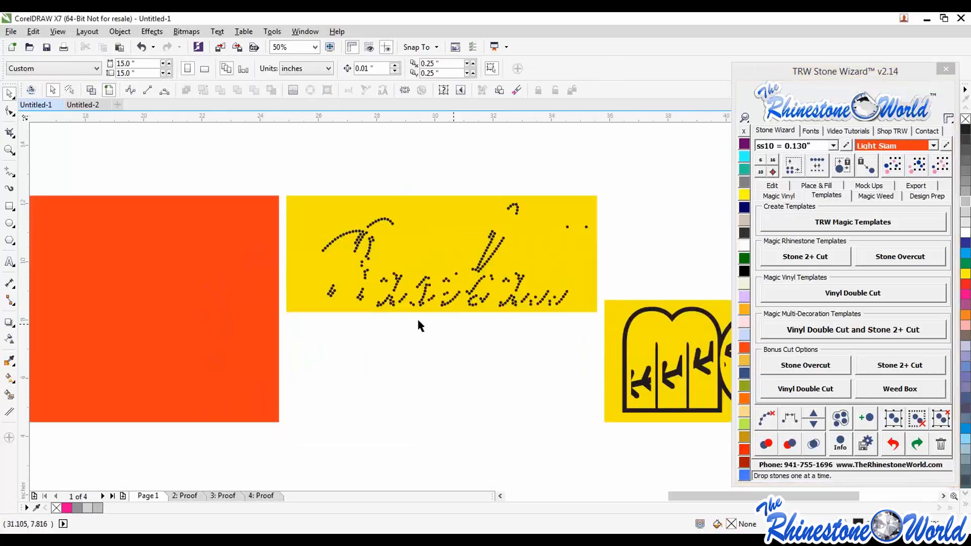
left_click(509, 264)
left_click_drag(510, 264, 508, 263)
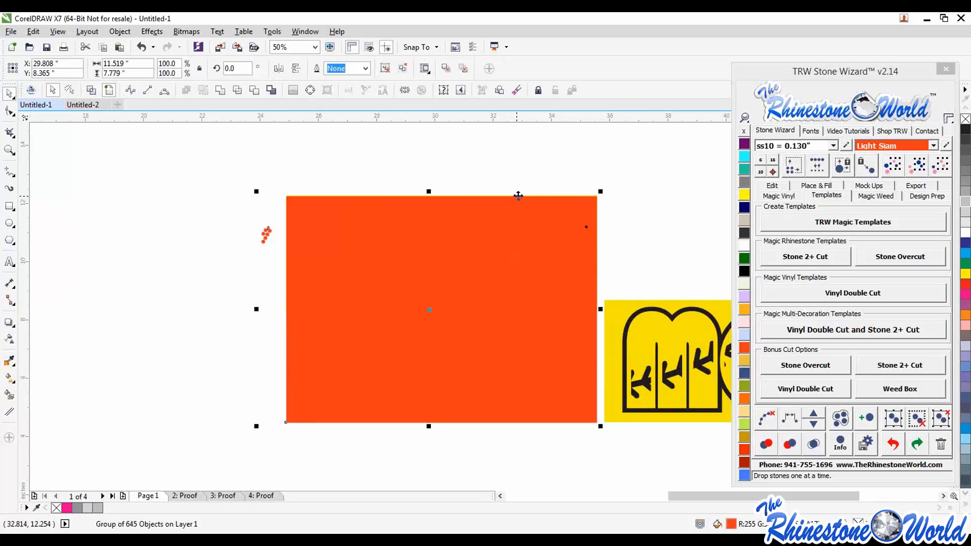
left_click(621, 200)
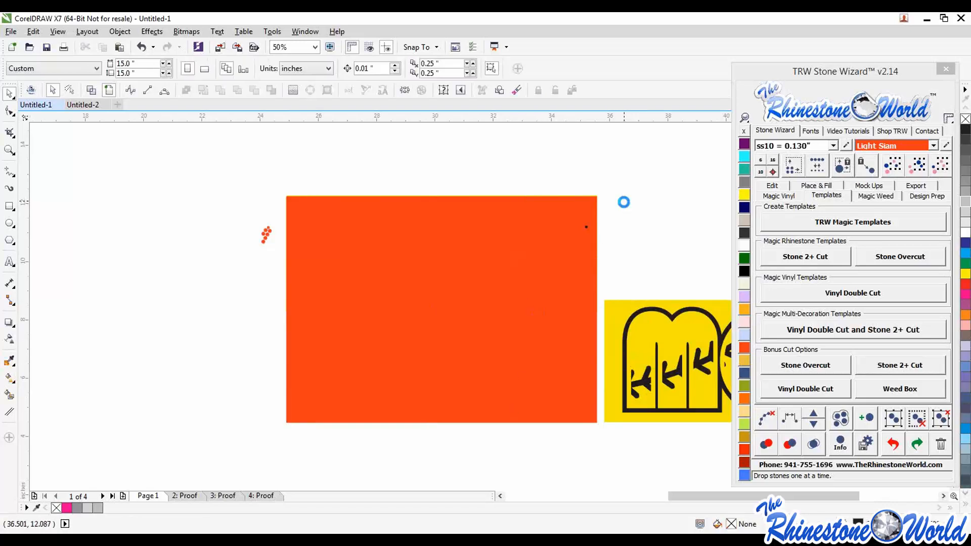
Undo the moving, grouping and recoloring of the first rhinestone template, and deselect everything
key("ctrl+z")
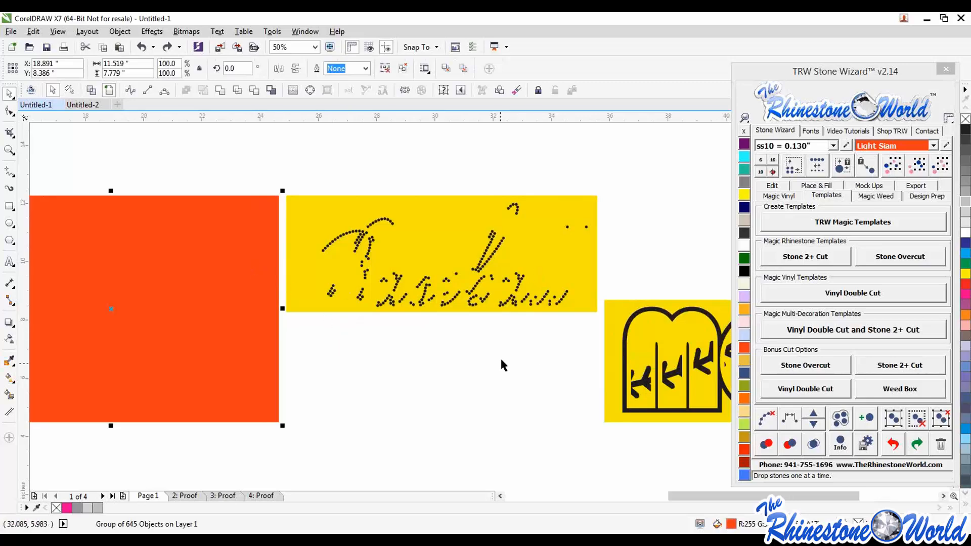
key("ctrl+z")
scroll(522, 376, "down", 1)
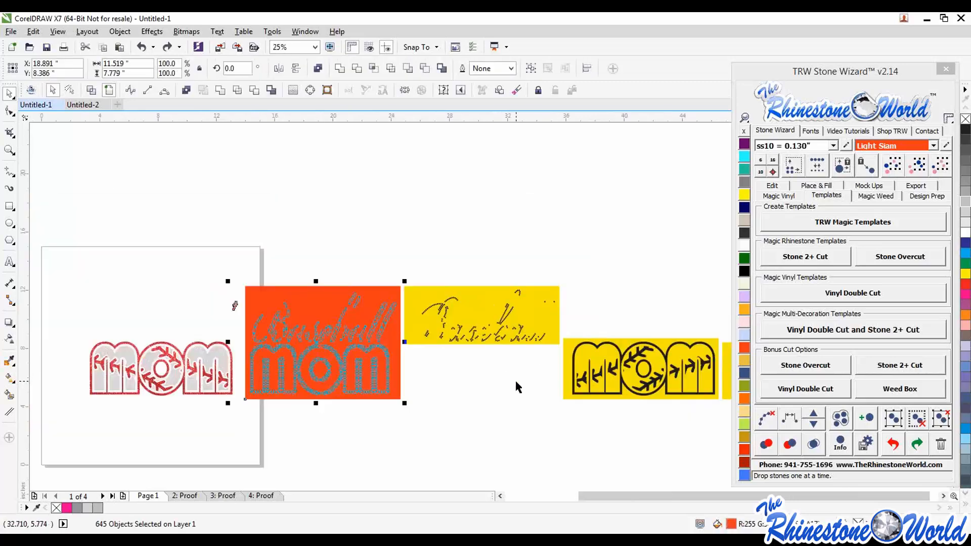
key("ctrl+z")
left_click(491, 386)
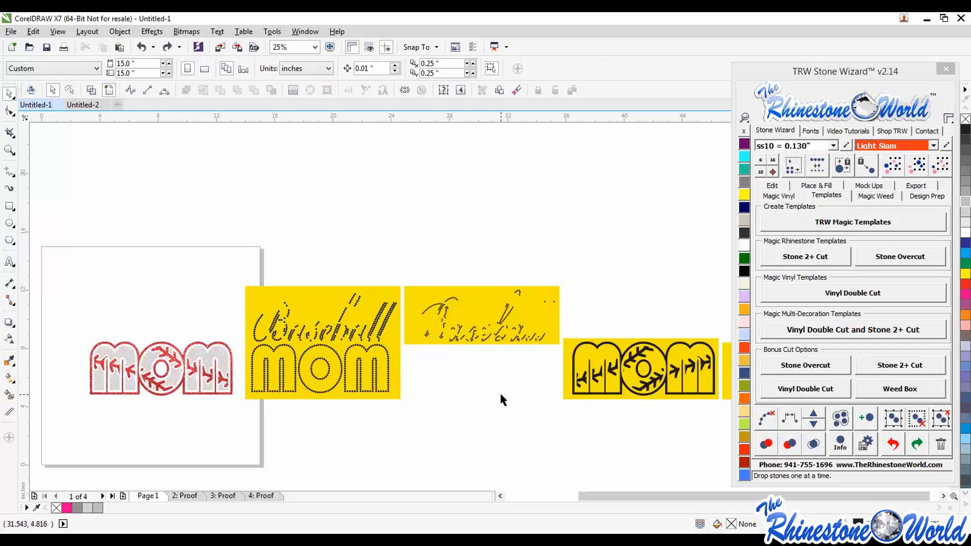
On the 2: Proof page, delete all the template pieces beside the black proof
left_click(185, 496)
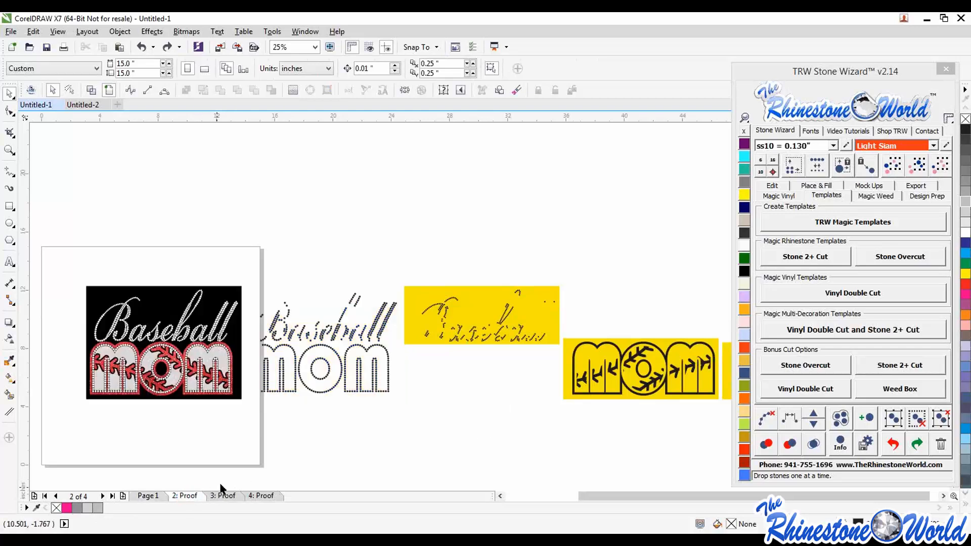
left_click_drag(245, 248, 949, 429)
key("Delete")
key("Delete")
Extend the proof's black background downward below MOM to a height of about 9.105 inches
scroll(335, 320, "down", 2)
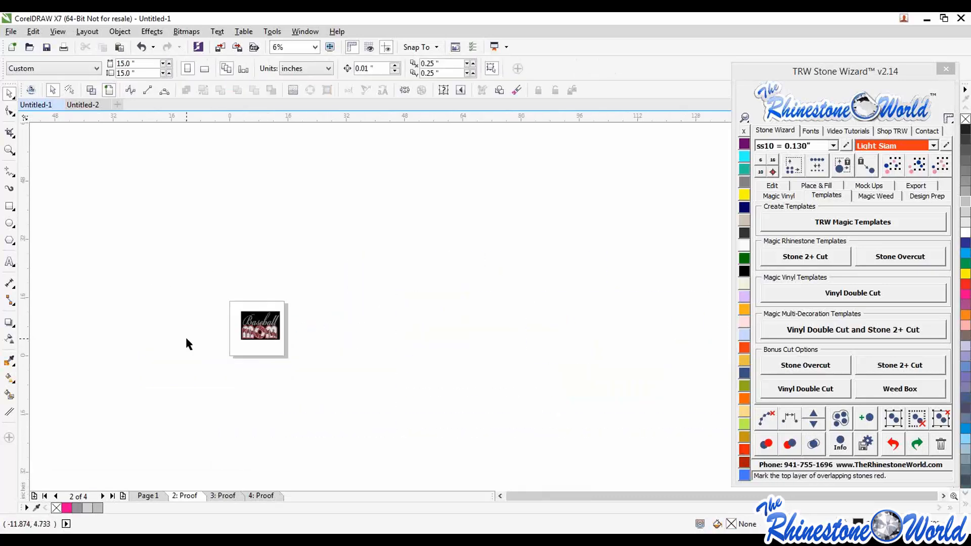
scroll(260, 329, "up", 7)
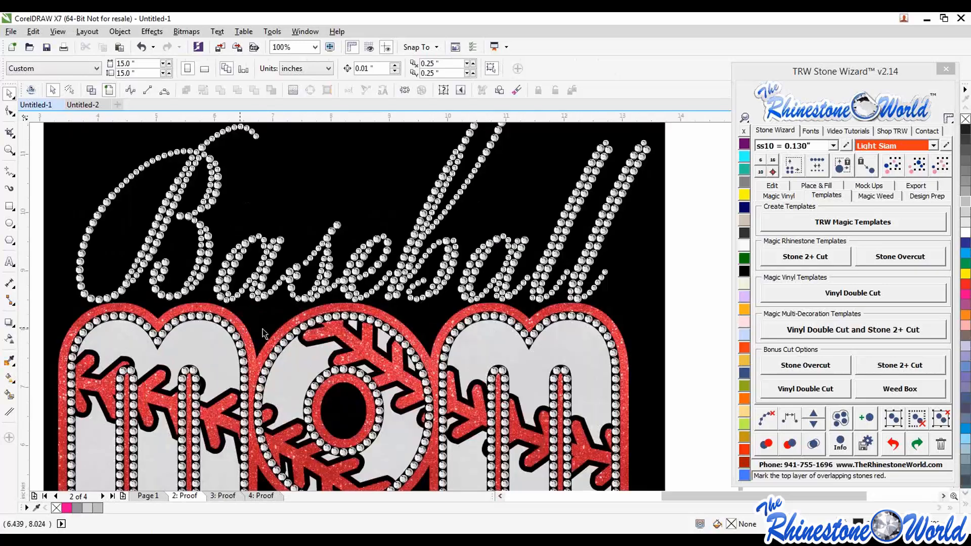
scroll(354, 273, "down", 2)
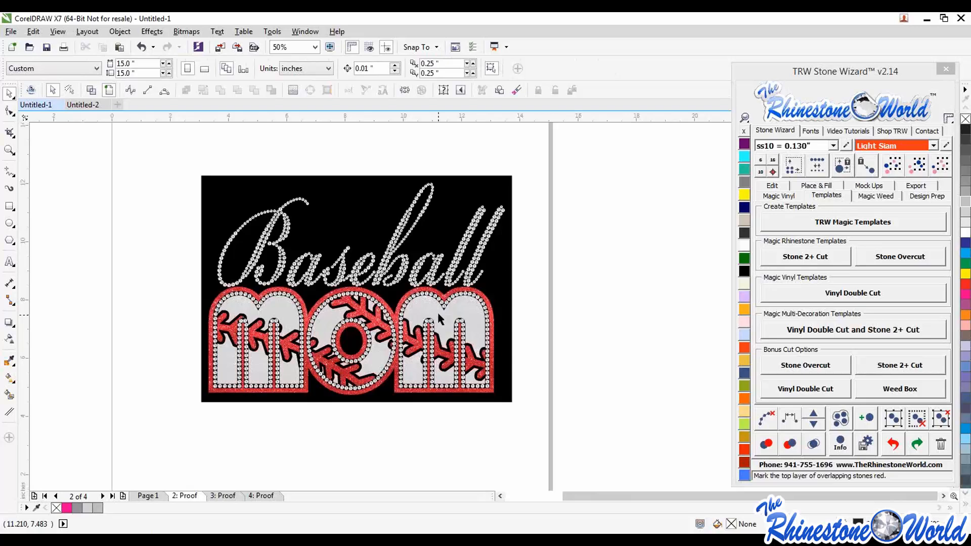
left_click(492, 290)
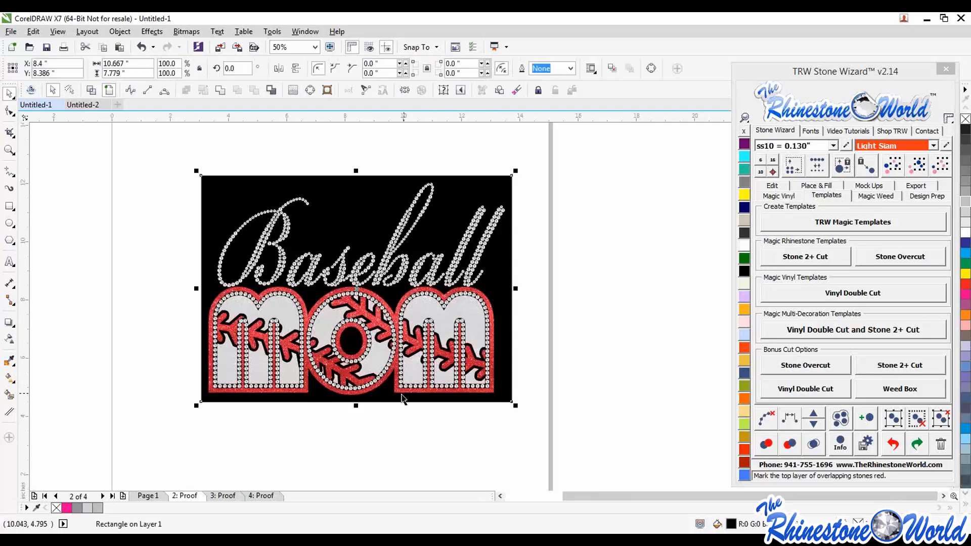
left_click_drag(356, 406, 356, 440)
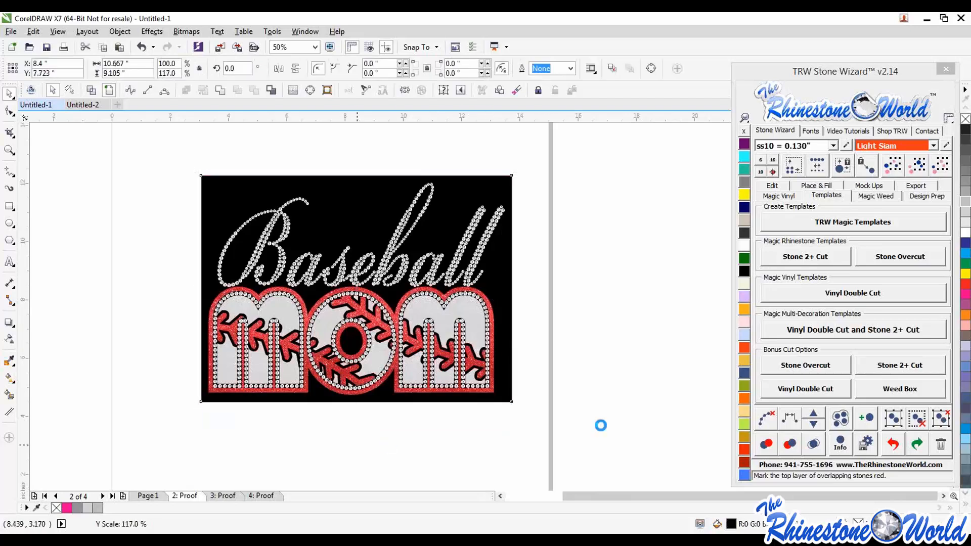
left_click(573, 406)
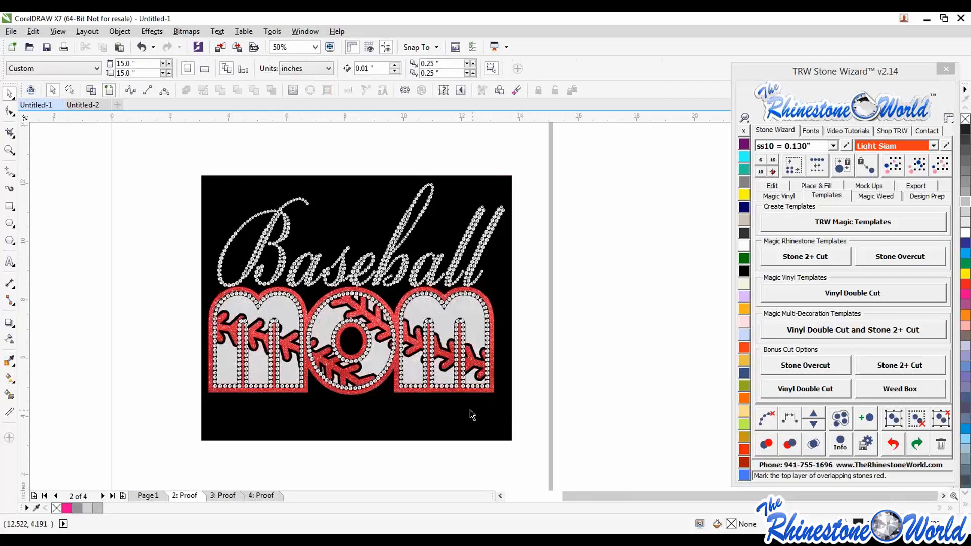
Add the text "of #20" on the black area below MOM and color it Crystal
left_click(9, 262)
left_click(371, 421)
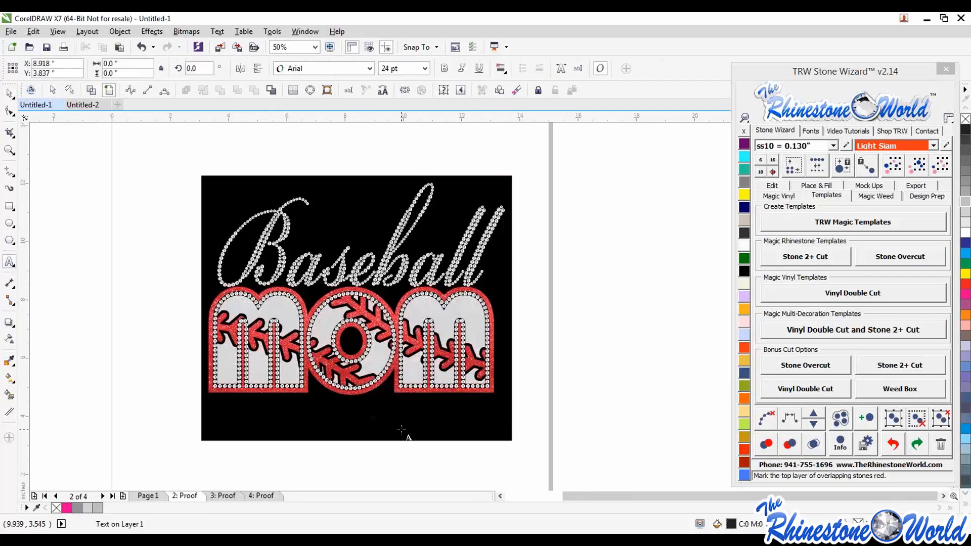
type("10120")
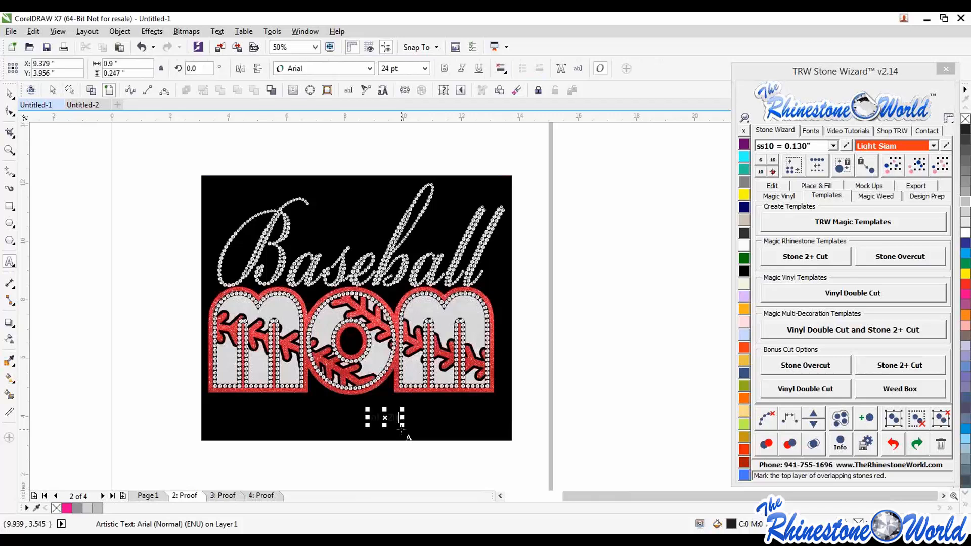
left_click(10, 95)
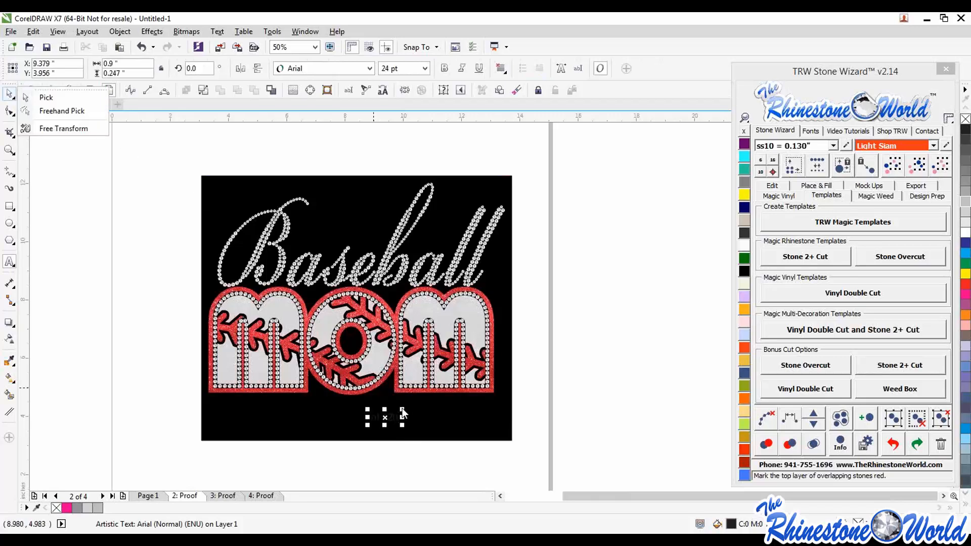
left_click(11, 99)
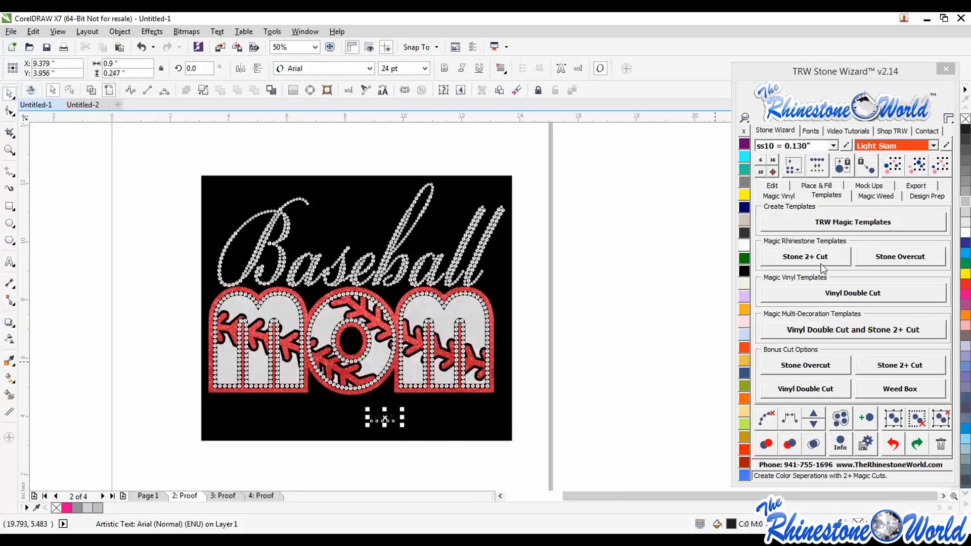
left_click(746, 247)
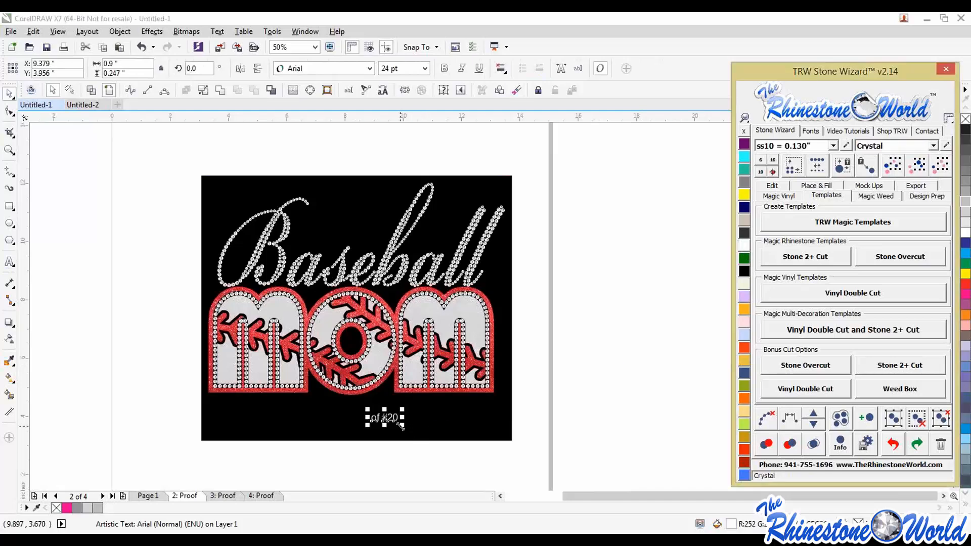
Enlarge the "of #20" text to about 67.5 pt, set it in Impact, and place it under MOM's last letter
left_click_drag(403, 426, 449, 445)
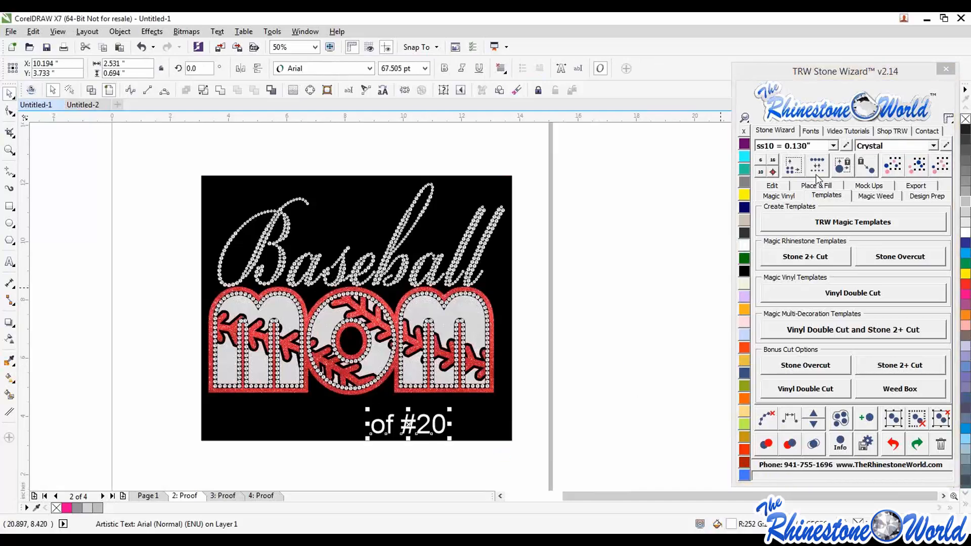
left_click(810, 130)
double_click(783, 162)
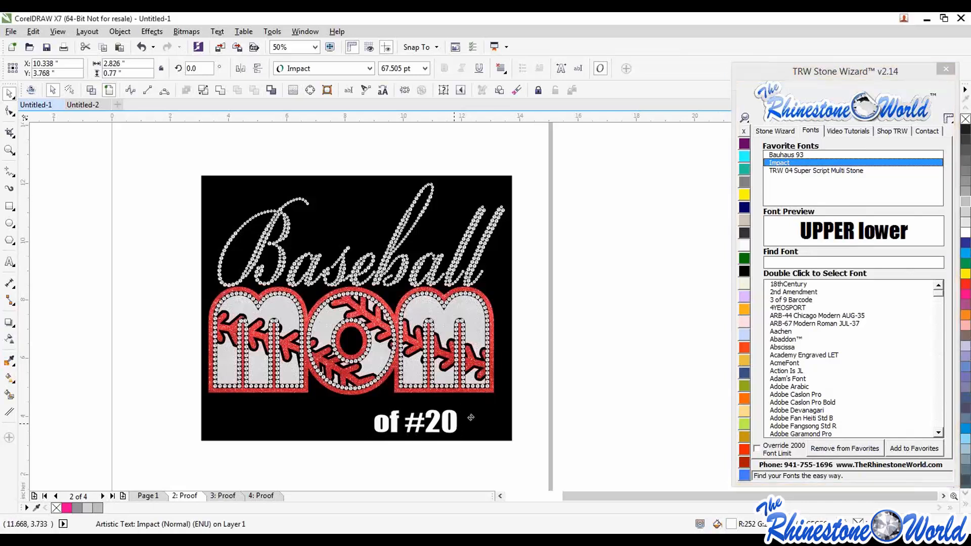
left_click_drag(446, 425, 493, 409)
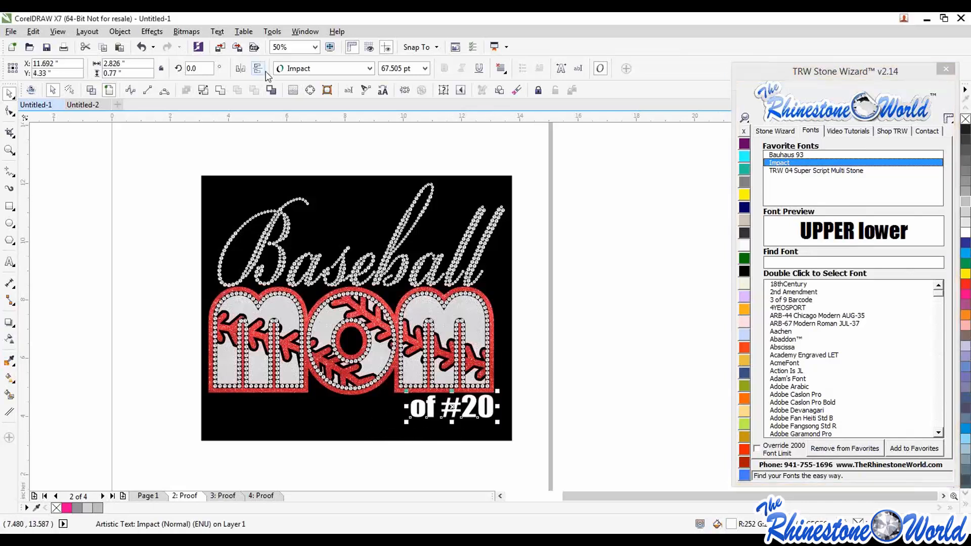
Convert the "of #20" text to curves and fill it with White magic glitter vinyl
left_click(309, 91)
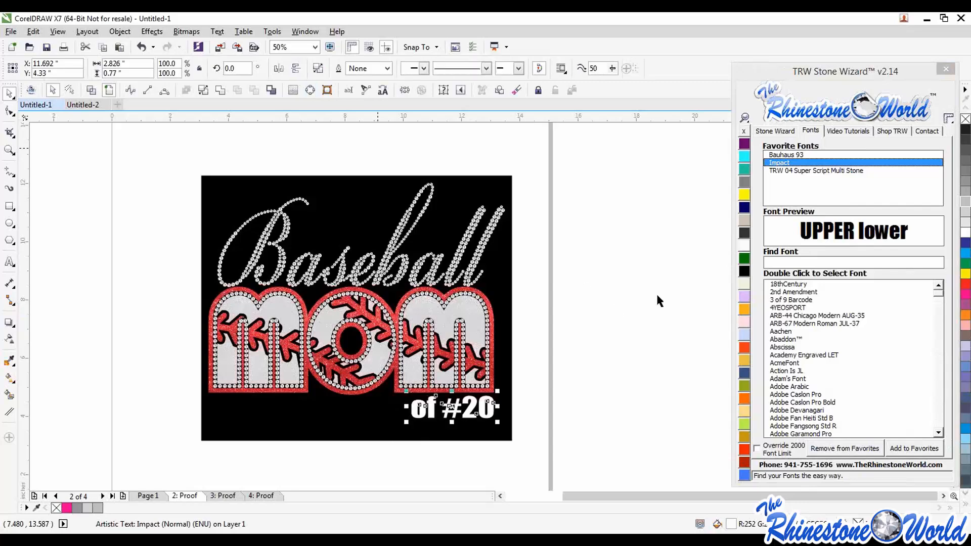
left_click(776, 132)
left_click(775, 196)
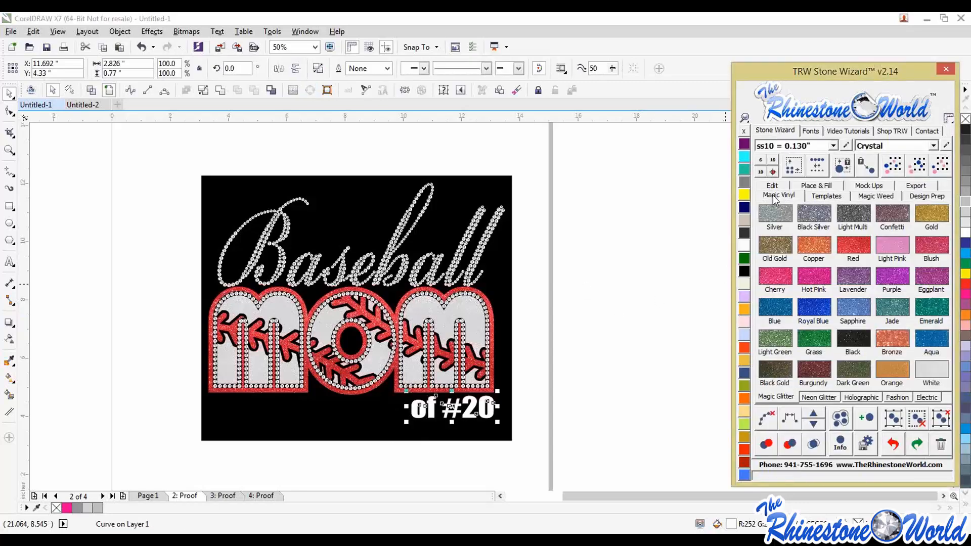
left_click(786, 218)
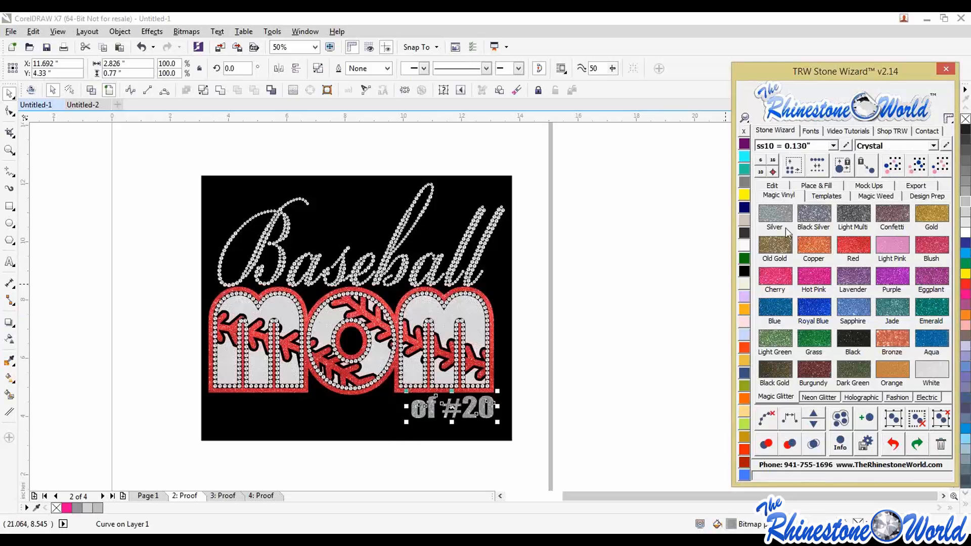
left_click(613, 366)
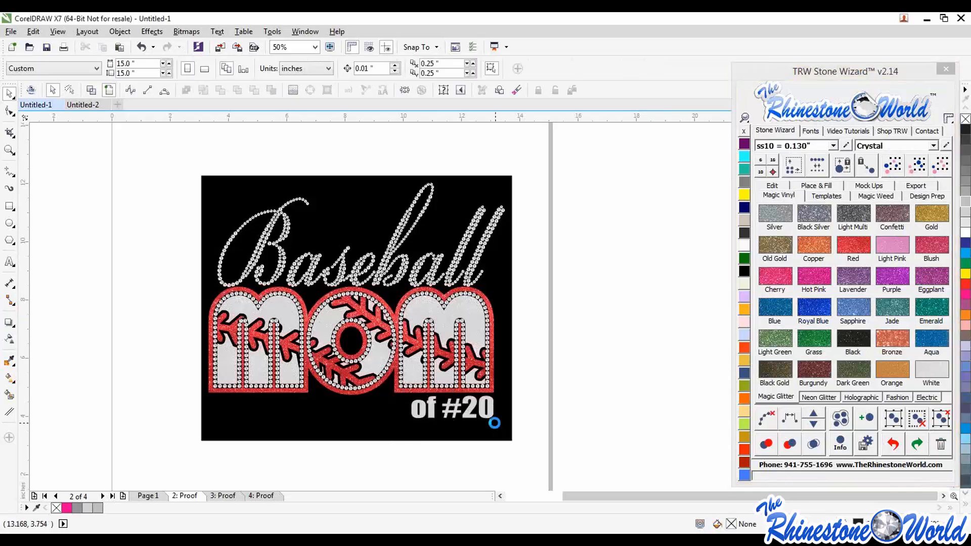
Move the "of #20" lettering closer under MOM, flush with its last letter, to X 11.645, Y 4.409 inches
scroll(494, 423, "up", 3)
left_click_drag(471, 386, 465, 377)
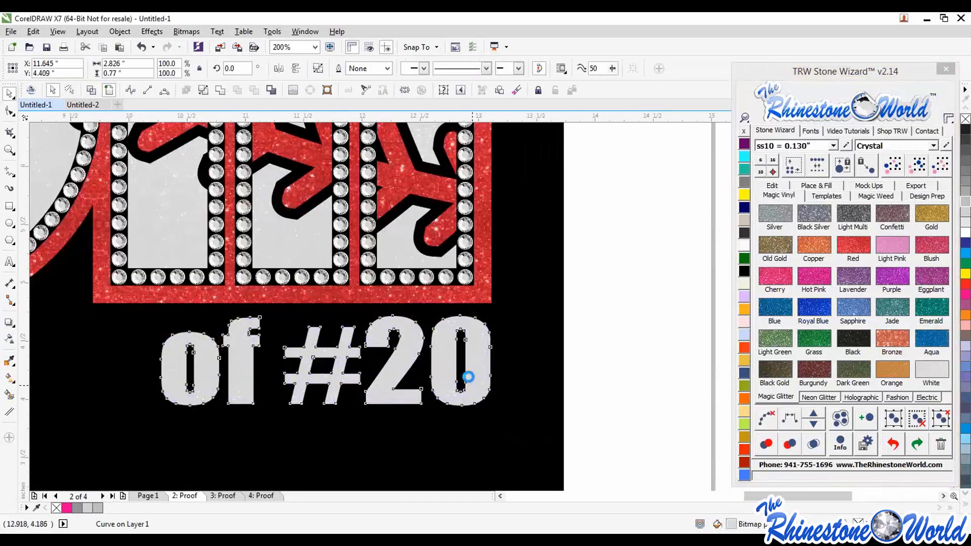
left_click(617, 354)
scroll(560, 314, "down", 1)
scroll(560, 315, "down", 1)
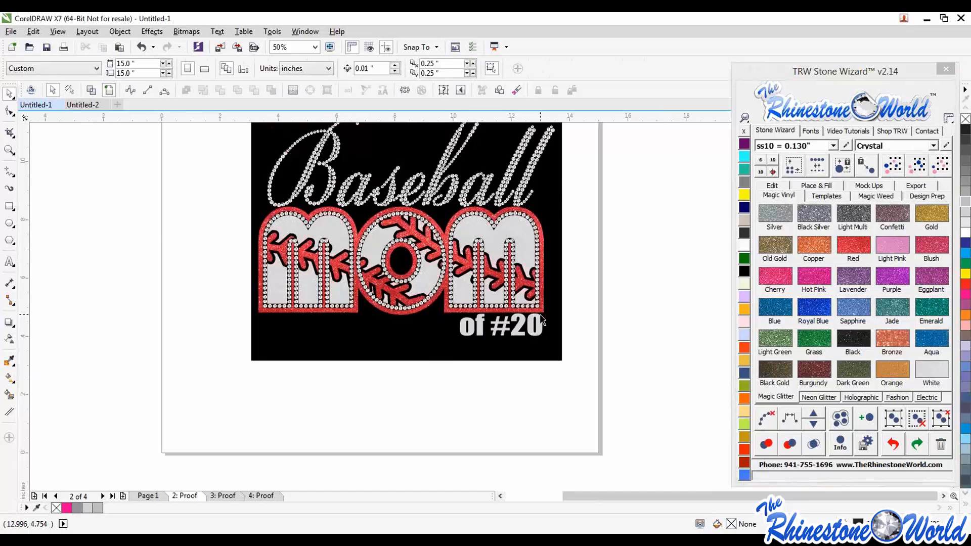
scroll(627, 336, "down", 1)
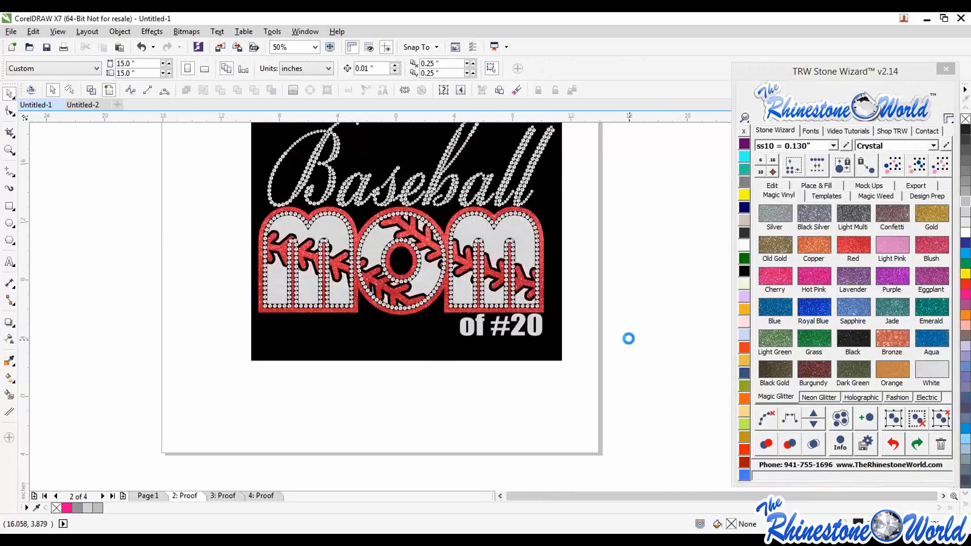
scroll(601, 263, "up", 1)
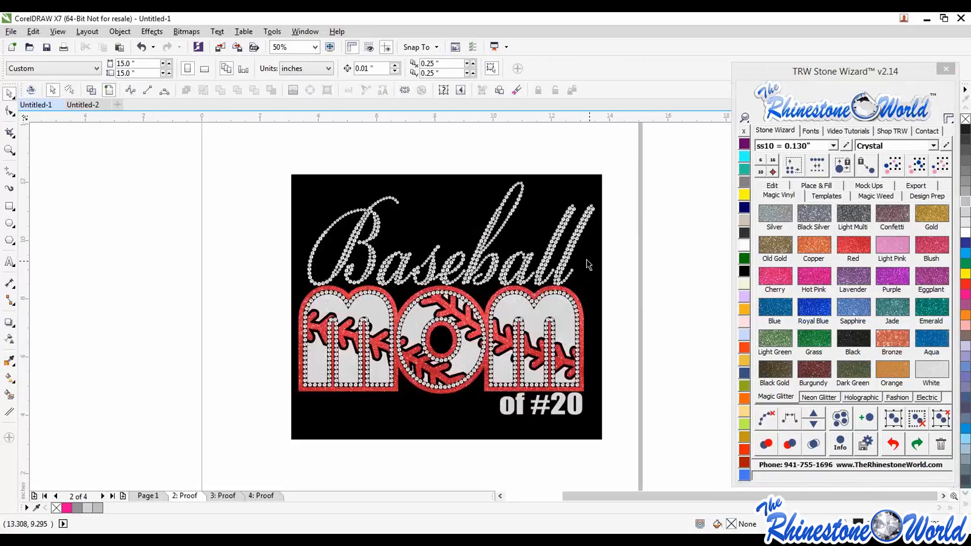
On Page 1, delete the yellow rhinestone template beside the MOM design
left_click(152, 495)
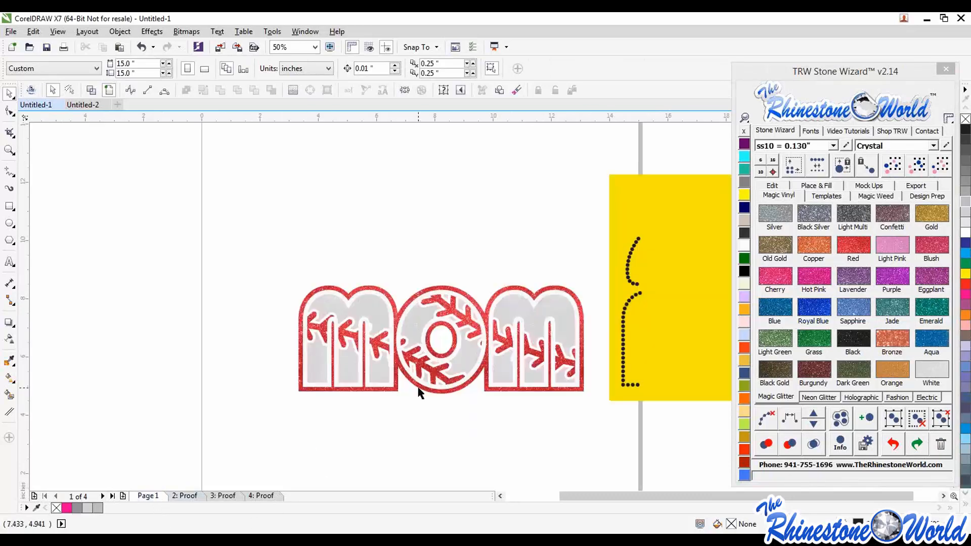
scroll(418, 394, "down", 1)
left_click(654, 316)
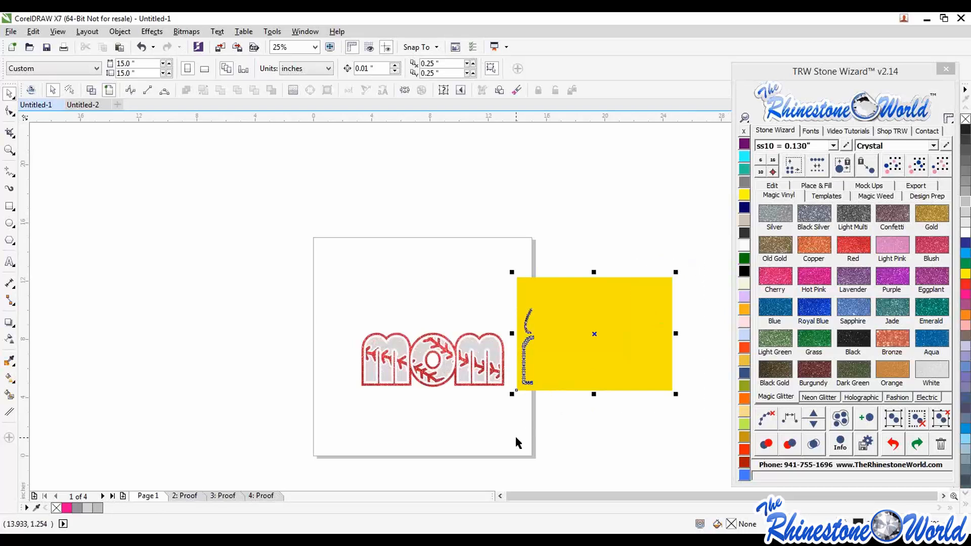
key("Delete")
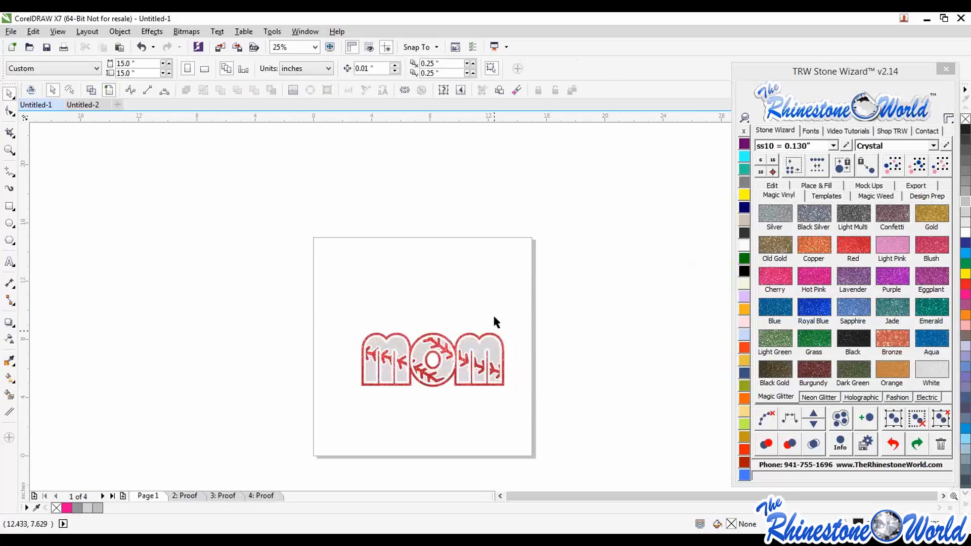
Select all the Crystal stones of the "Baseball" MOM design and recolor them Jet Black
left_click(496, 312)
left_click(919, 164)
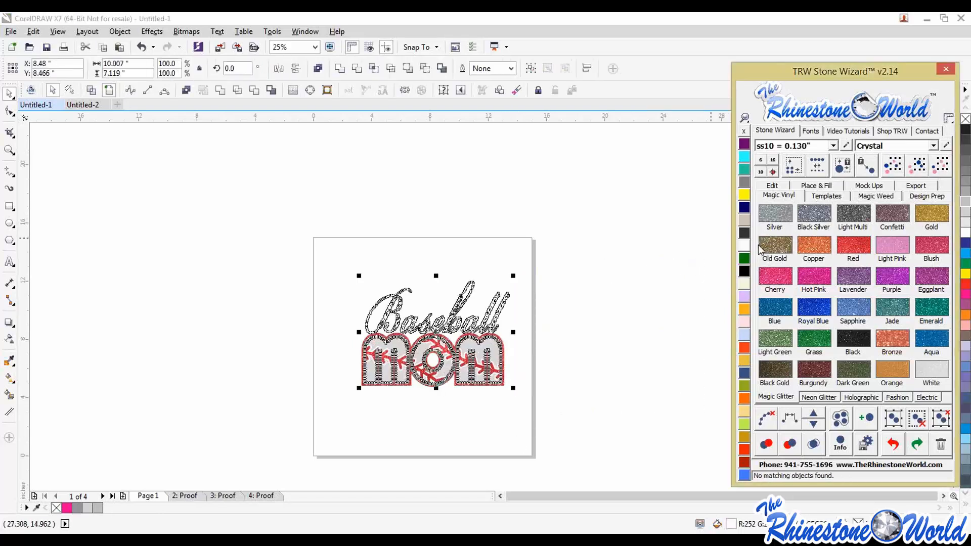
left_click(744, 272)
left_click(594, 298)
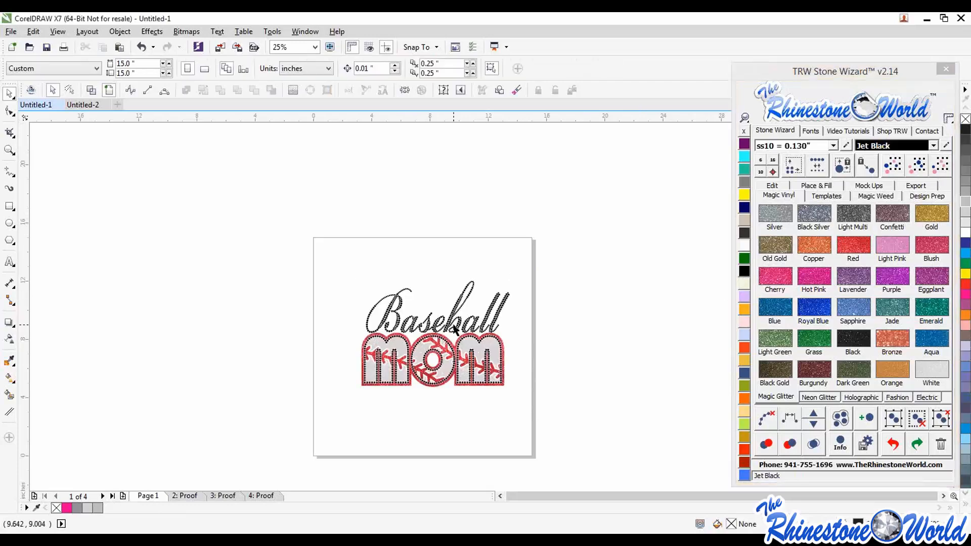
scroll(454, 325, "up", 1)
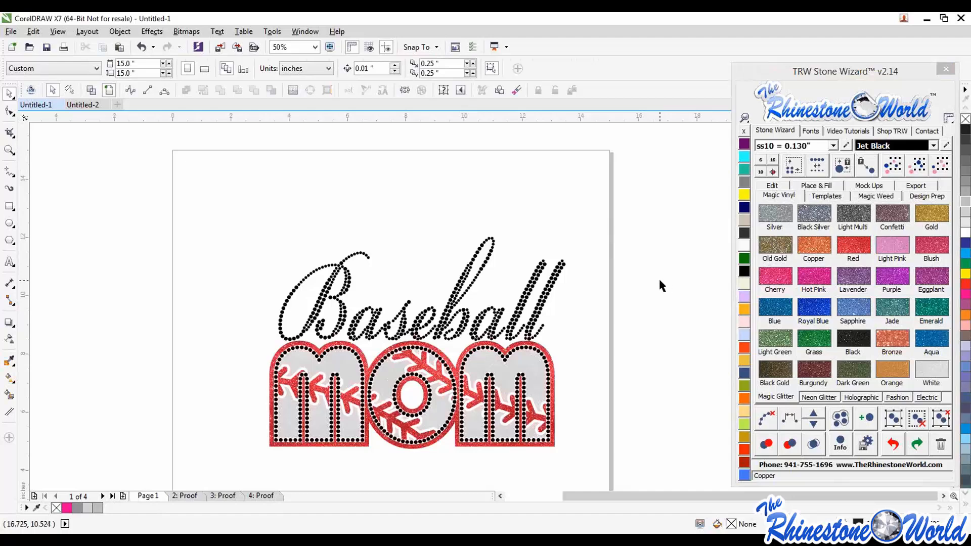
Look over the Stone Wizard's video tutorials overview and return to its Edit tools
left_click(770, 188)
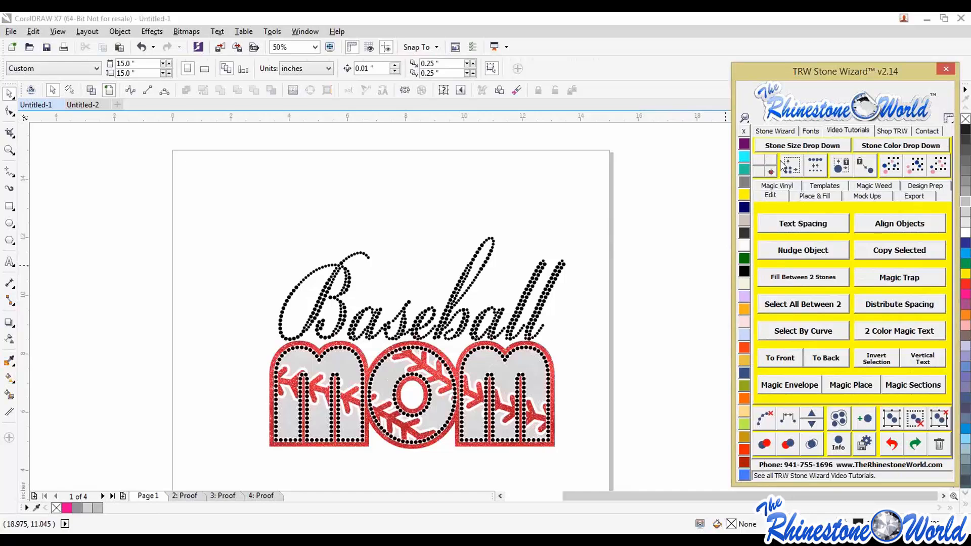
left_click(774, 131)
left_click(652, 206)
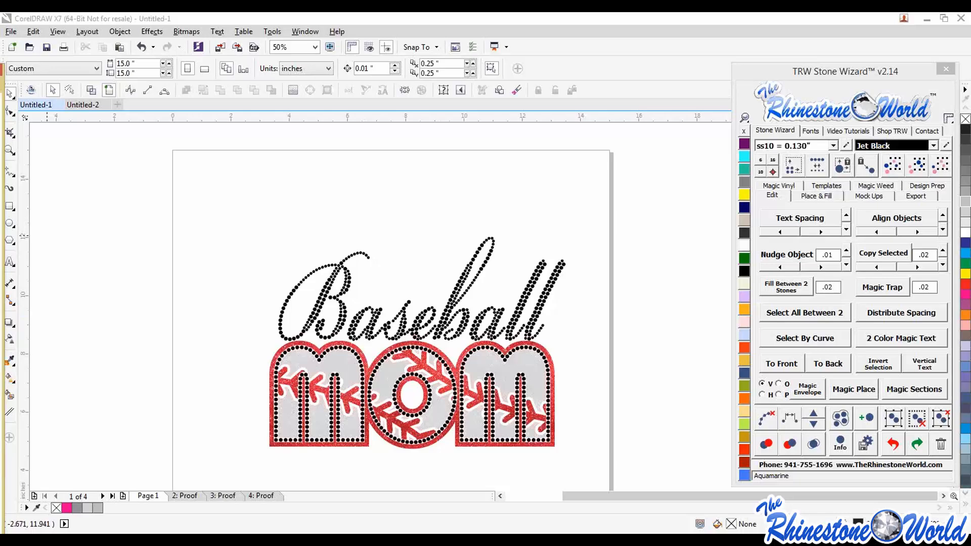
Bring up the browser with the TRW Crew Road Trip 2015 USA Tour Dates page
left_click_drag(0, 70, 390, 13)
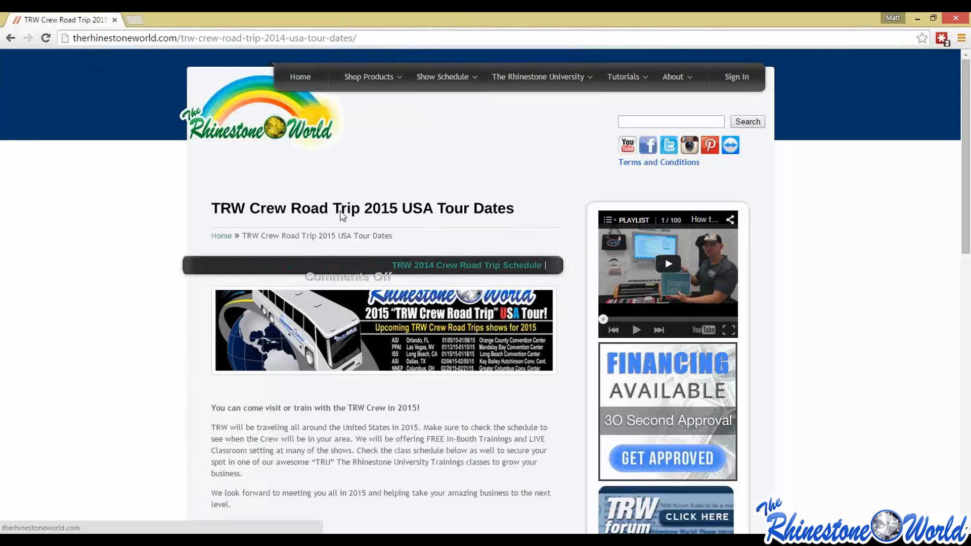
Look over the 2015 show schedule with its registration links and the financing offer on the tour dates page, and return to the Home page
scroll(147, 366, "down", 6)
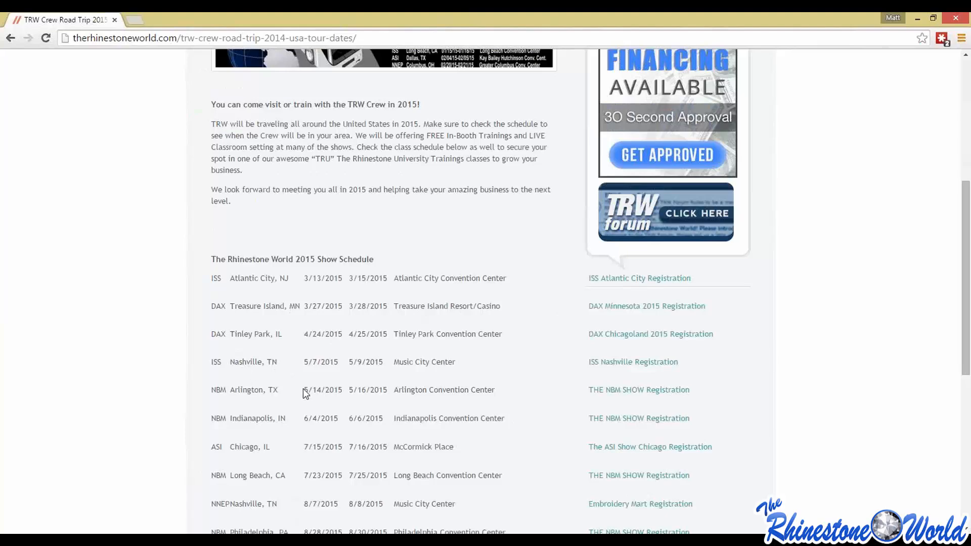
scroll(285, 419, "down", 1)
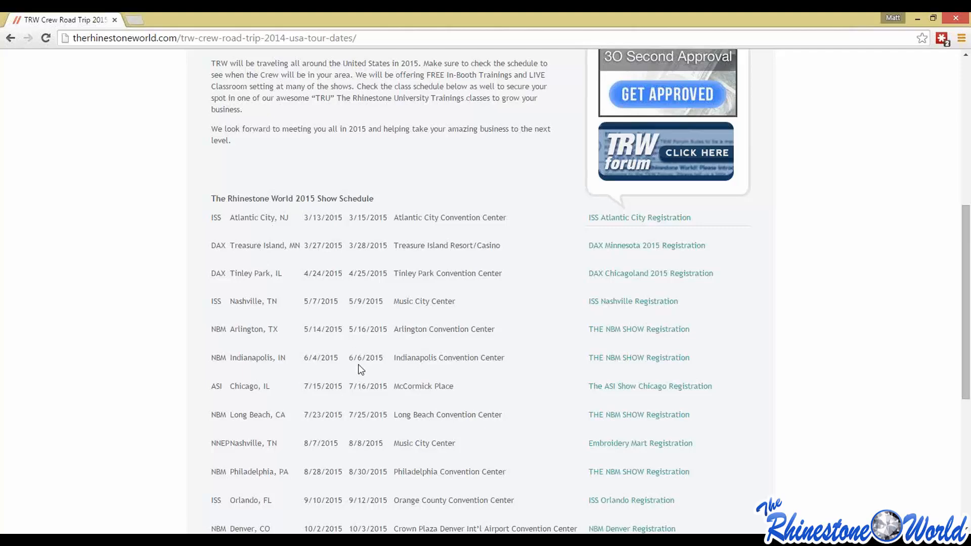
scroll(358, 364, "down", 2)
scroll(362, 365, "up", 1)
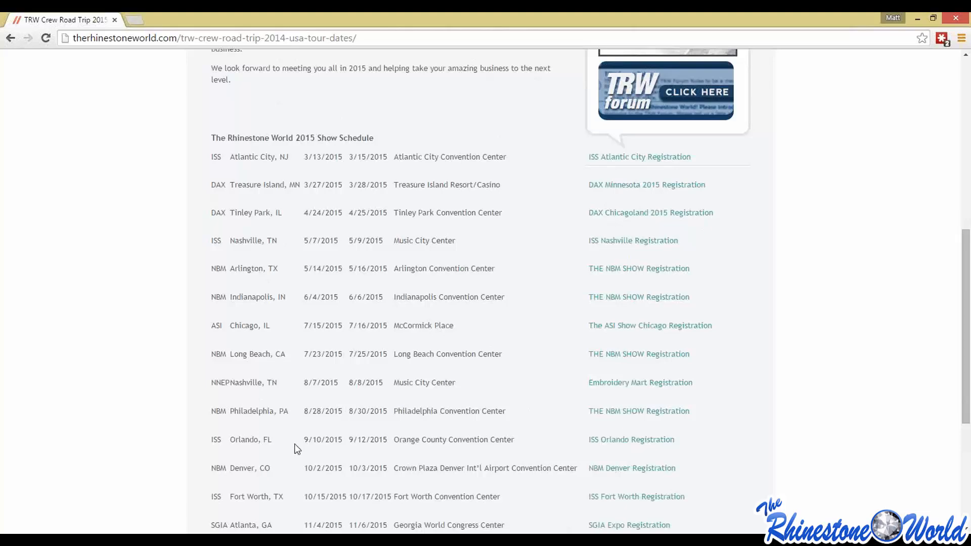
scroll(296, 448, "down", 1)
scroll(292, 444, "up", 1)
scroll(651, 396, "up", 3)
scroll(652, 402, "up", 3)
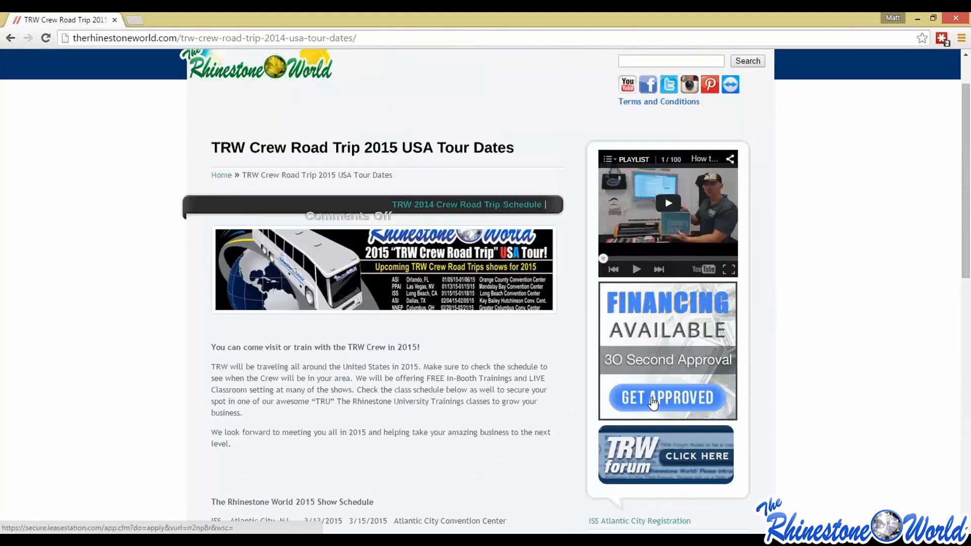
scroll(652, 402, "down", 2)
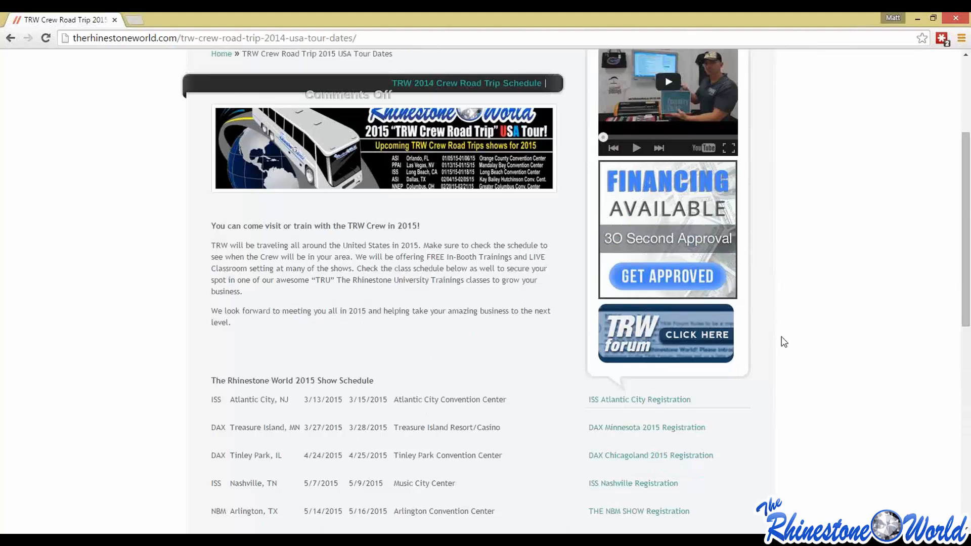
scroll(783, 341, "down", 2)
scroll(789, 324, "down", 1)
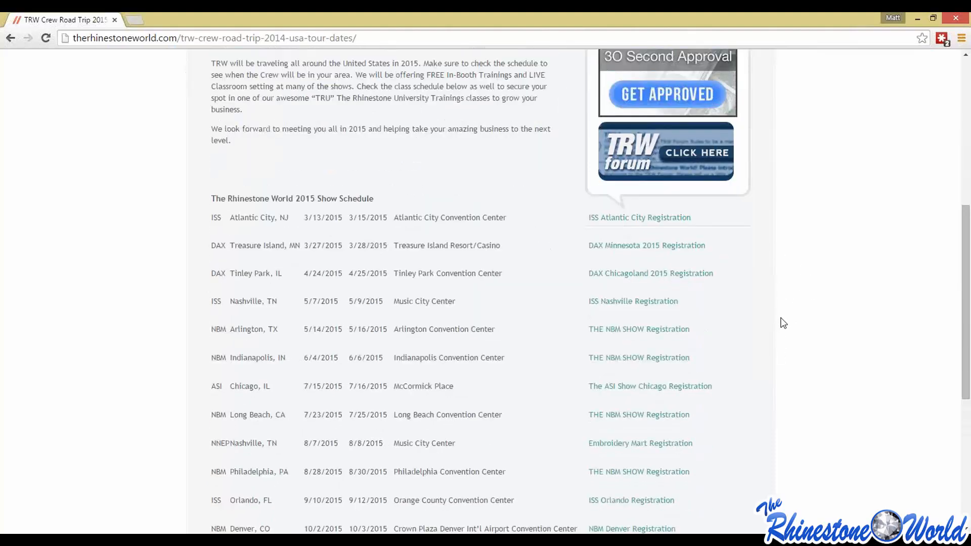
scroll(789, 338, "down", 2)
scroll(796, 351, "up", 8)
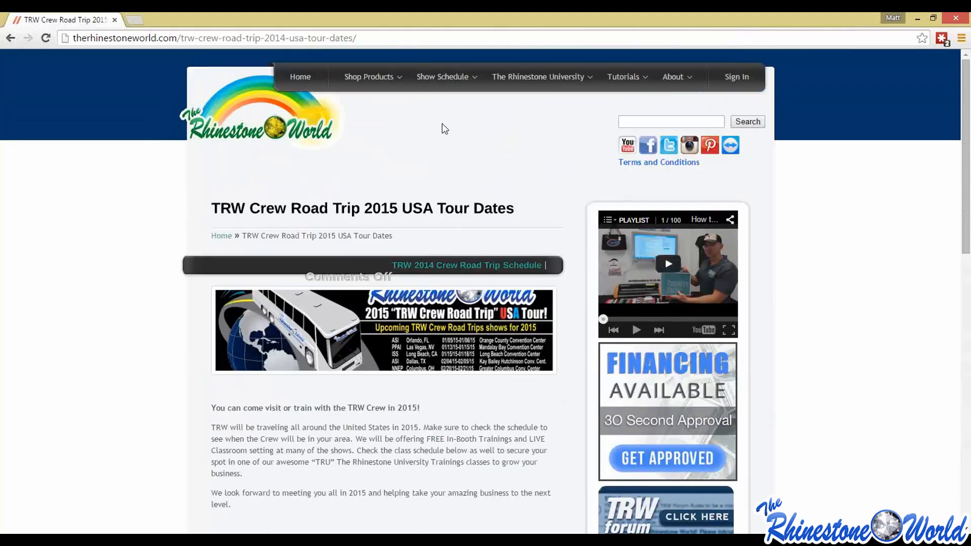
left_click(295, 77)
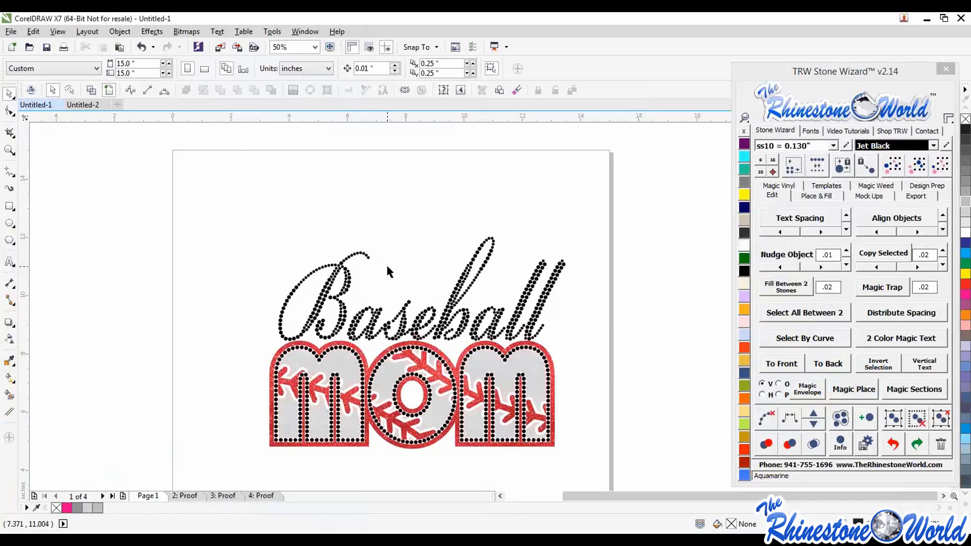
In CorelDRAW, add the text "TR" in the TRW 3010 RF font above the Baseball lettering and enlarge it to about 180 pt
scroll(387, 265, "down", 2)
scroll(407, 202, "up", 2)
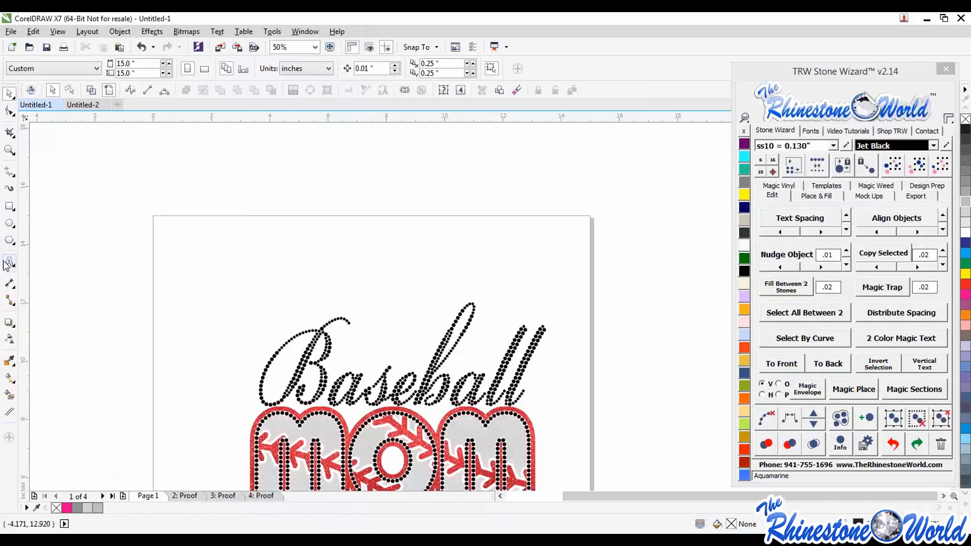
left_click(9, 262)
left_click(223, 272)
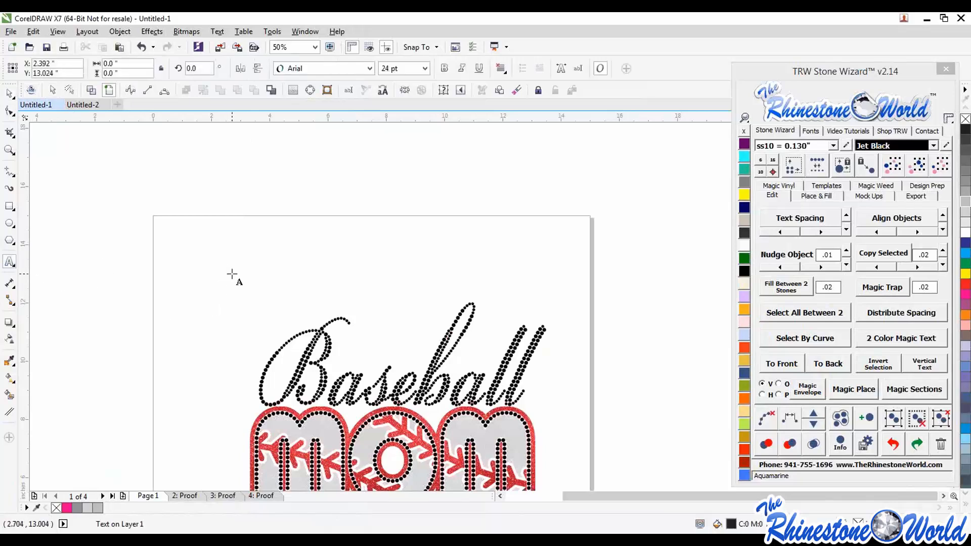
left_click(369, 69)
left_click(332, 114)
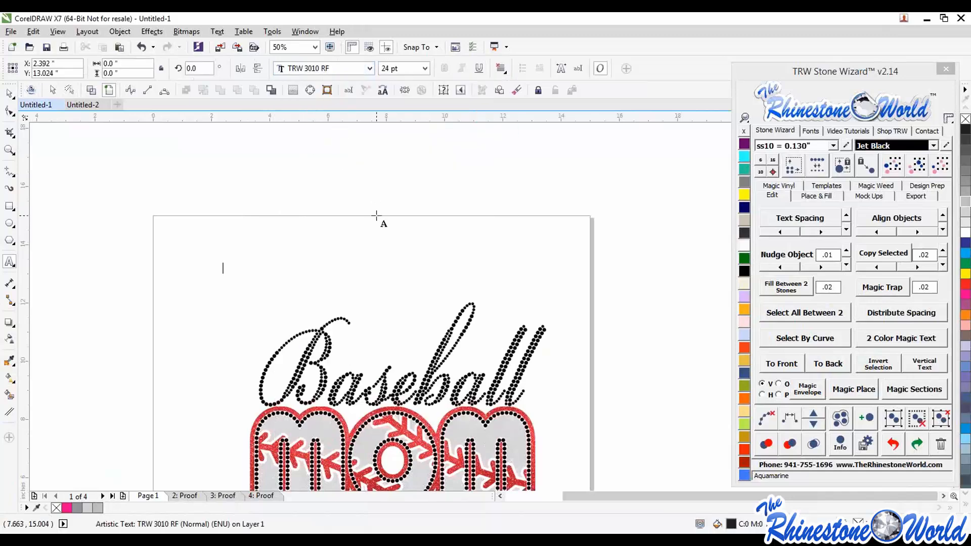
type("TR")
left_click(10, 94)
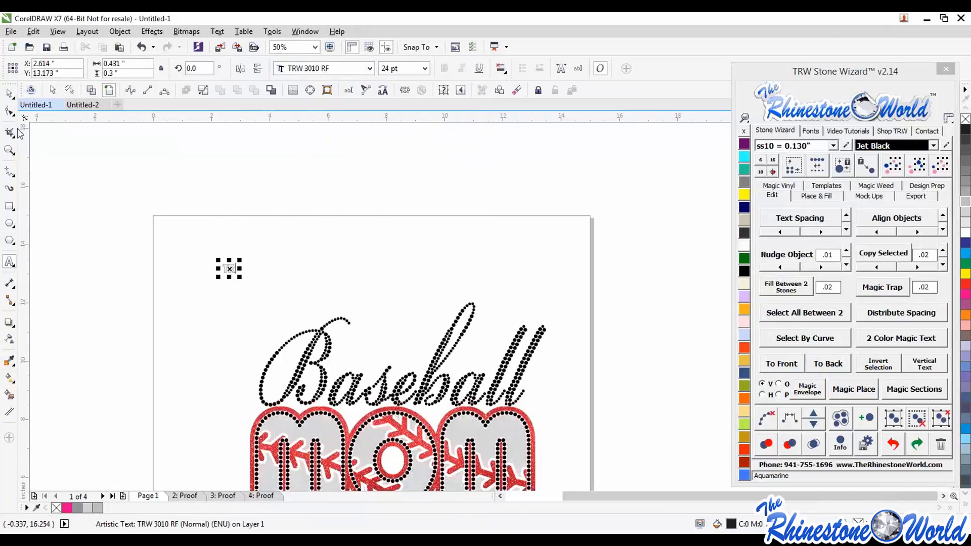
left_click_drag(242, 258, 226, 235)
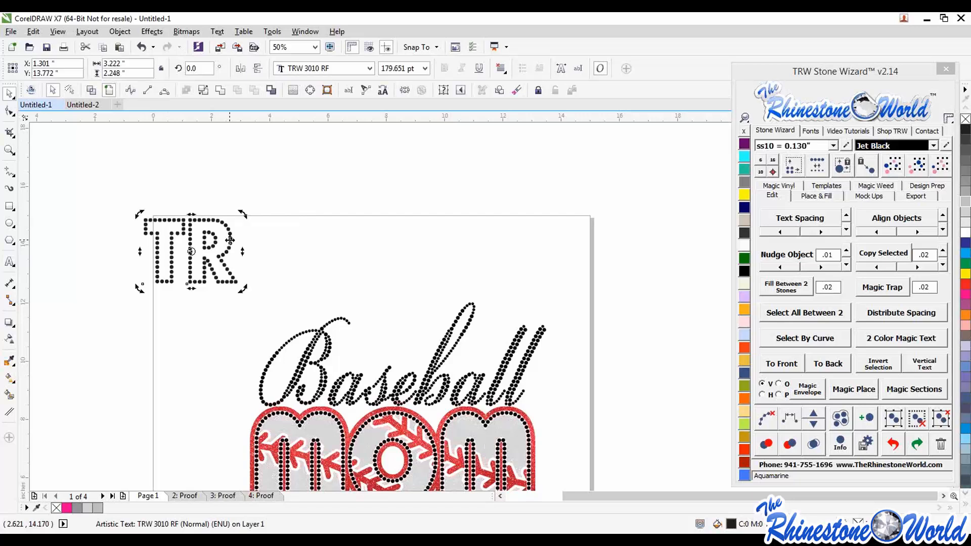
Extend the "TR" rhinestone text to read "TRWRECORDBREAKER30" and deselect it
double_click(230, 238)
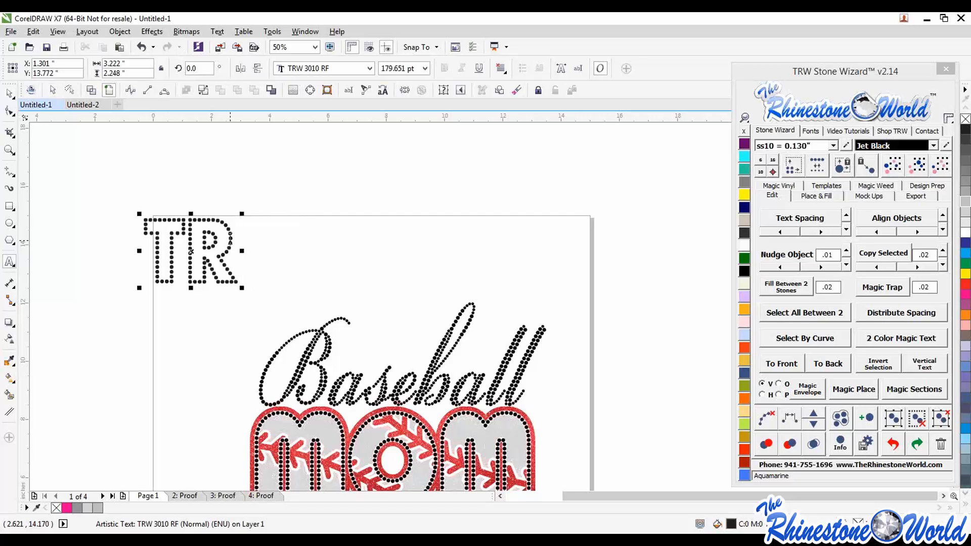
type("W")
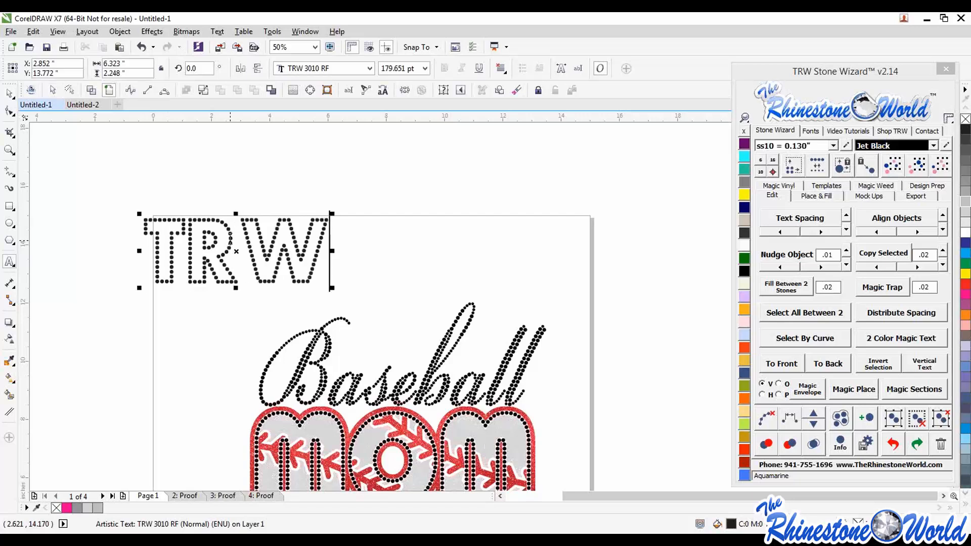
type("REC")
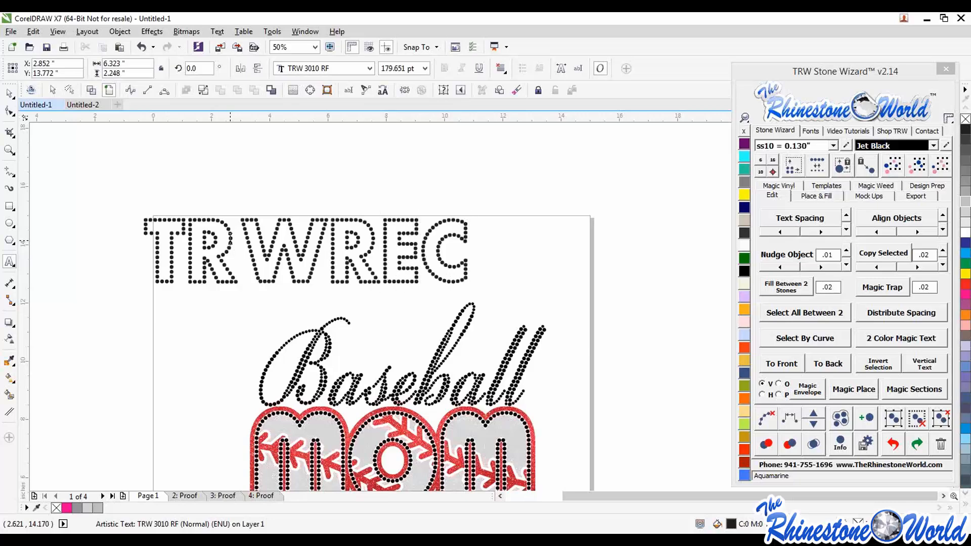
type("ORDBR")
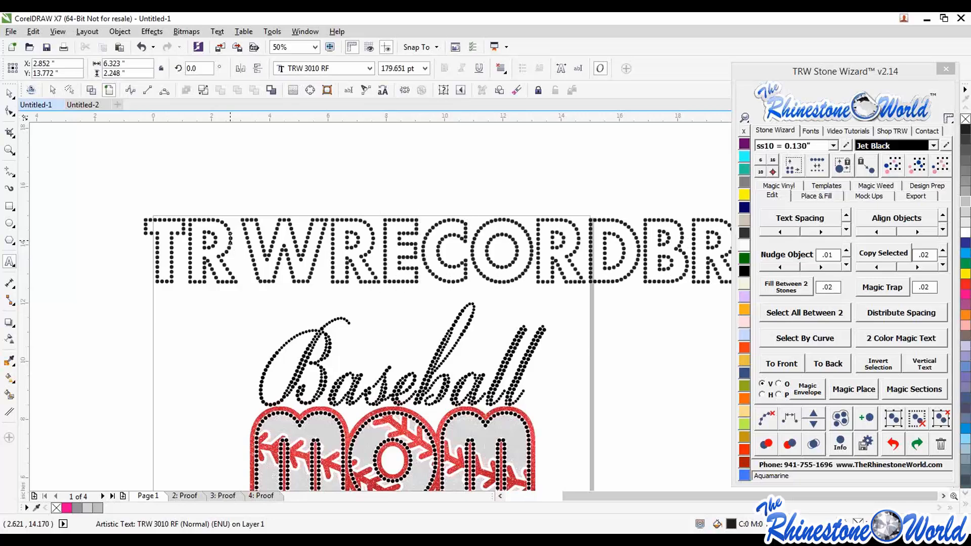
type("EAK")
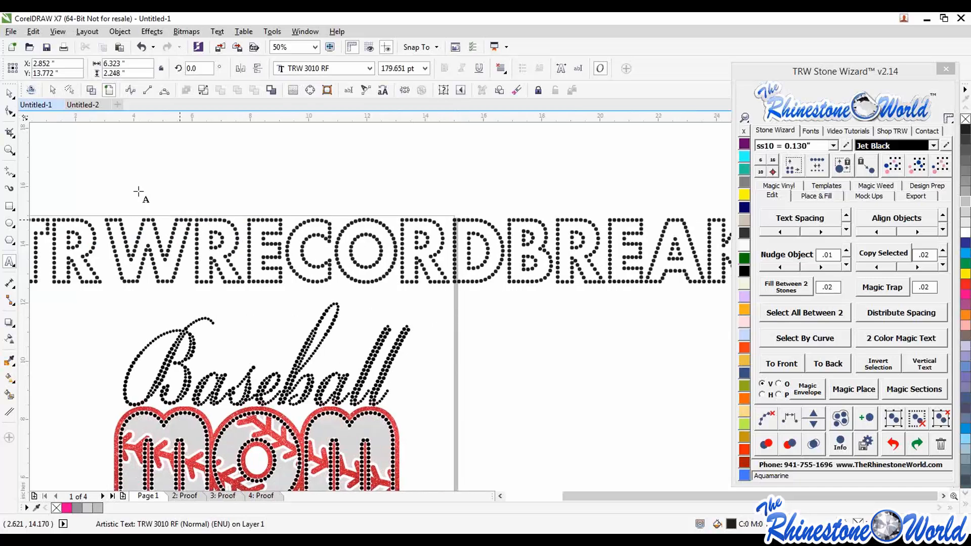
left_click(9, 94)
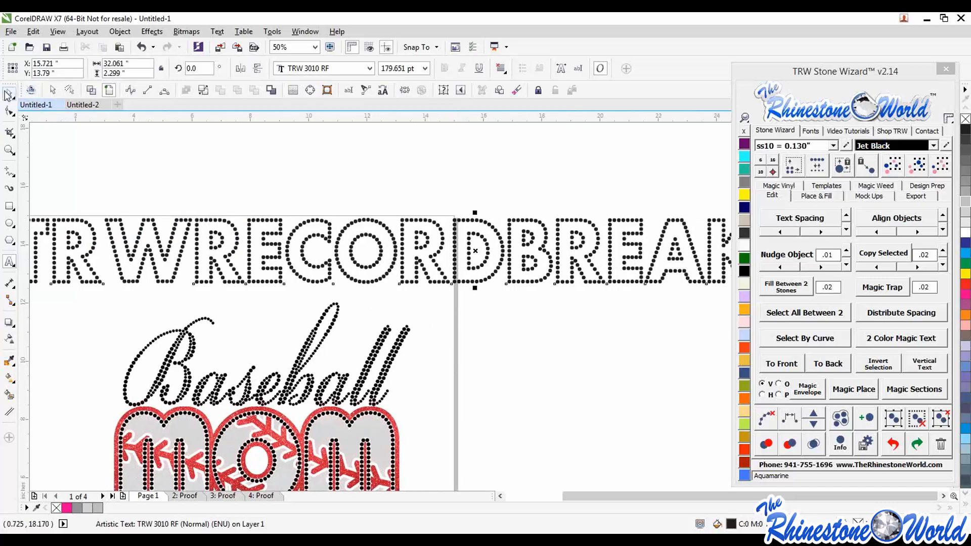
left_click(117, 153)
Move the "TRWRECORDBREAKER30" text up off the page so it sits just above the page's upper edge
scroll(199, 212, "down", 1)
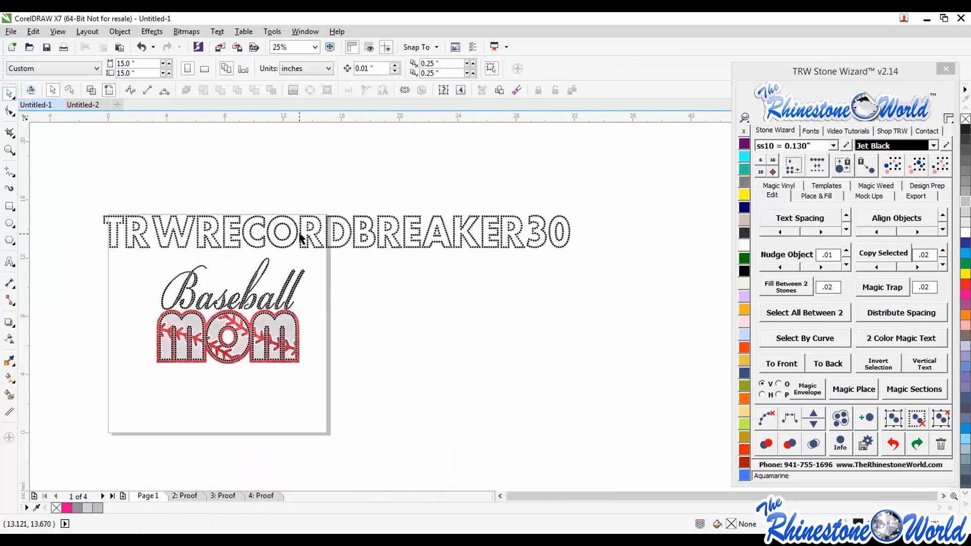
left_click(315, 235)
left_click_drag(314, 235, 283, 188)
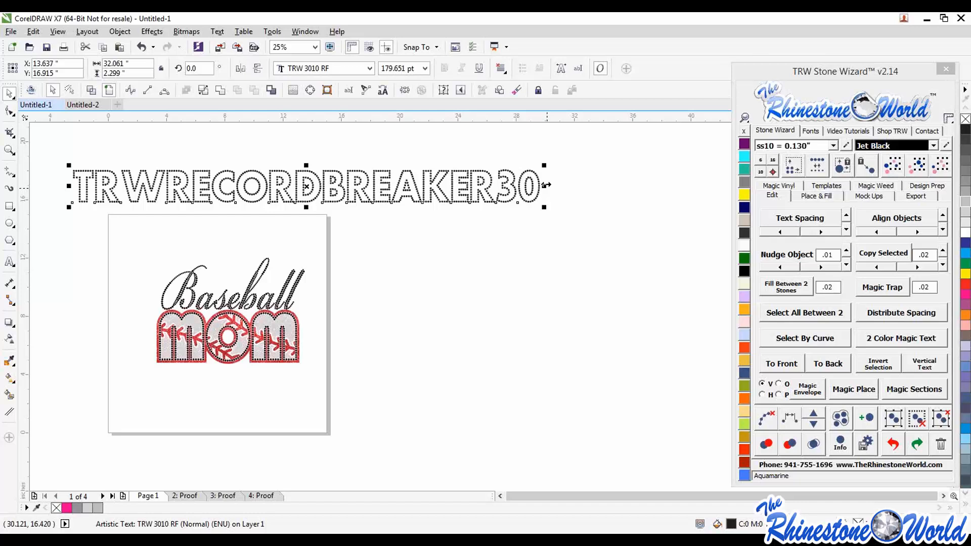
left_click_drag(525, 187, 520, 184)
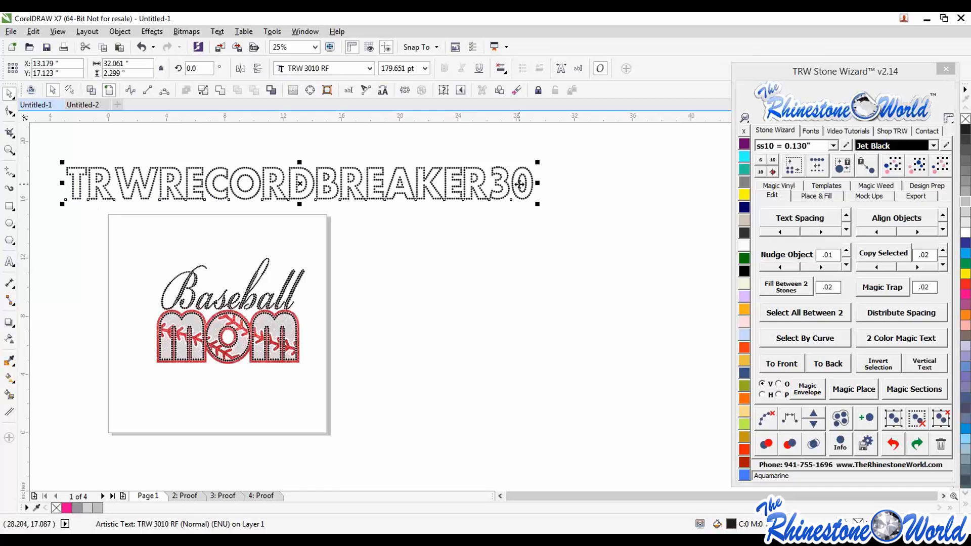